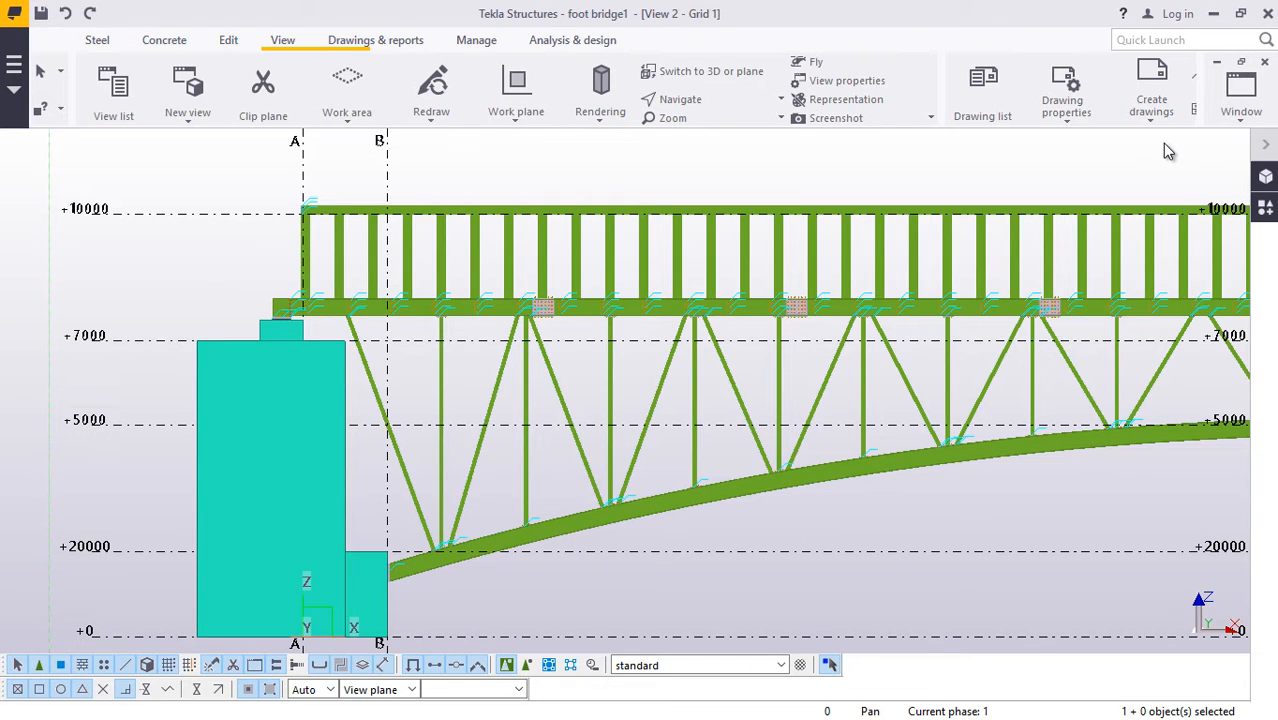
Switch to the View 3 - 3d window and set the view's rotation centre on the bridge deck near the abutment.
click(1240, 118)
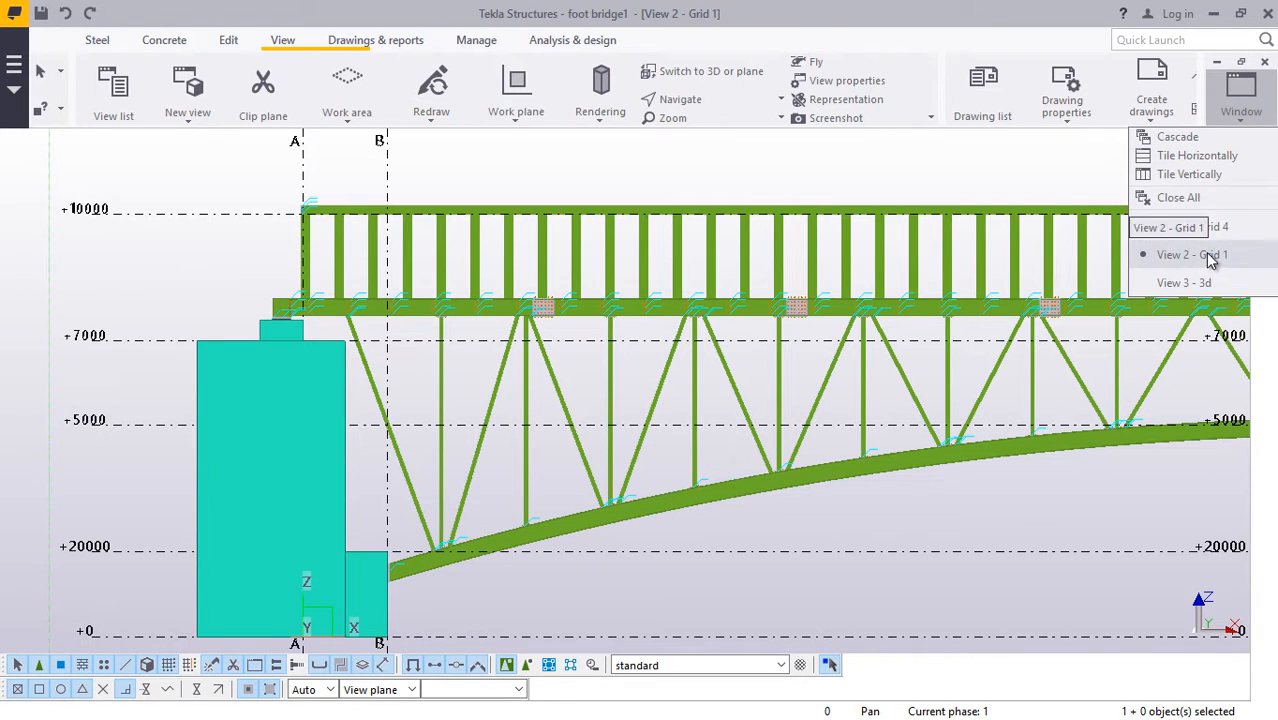
click(1185, 288)
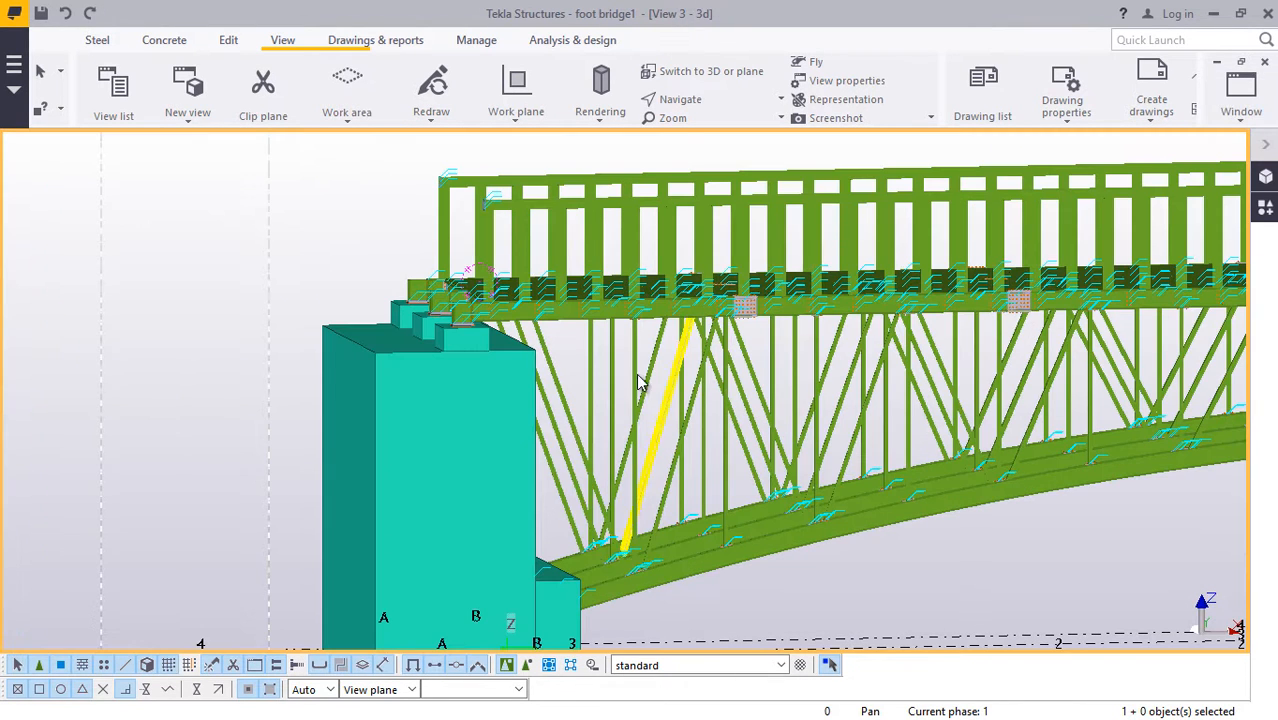
click(712, 104)
click(690, 125)
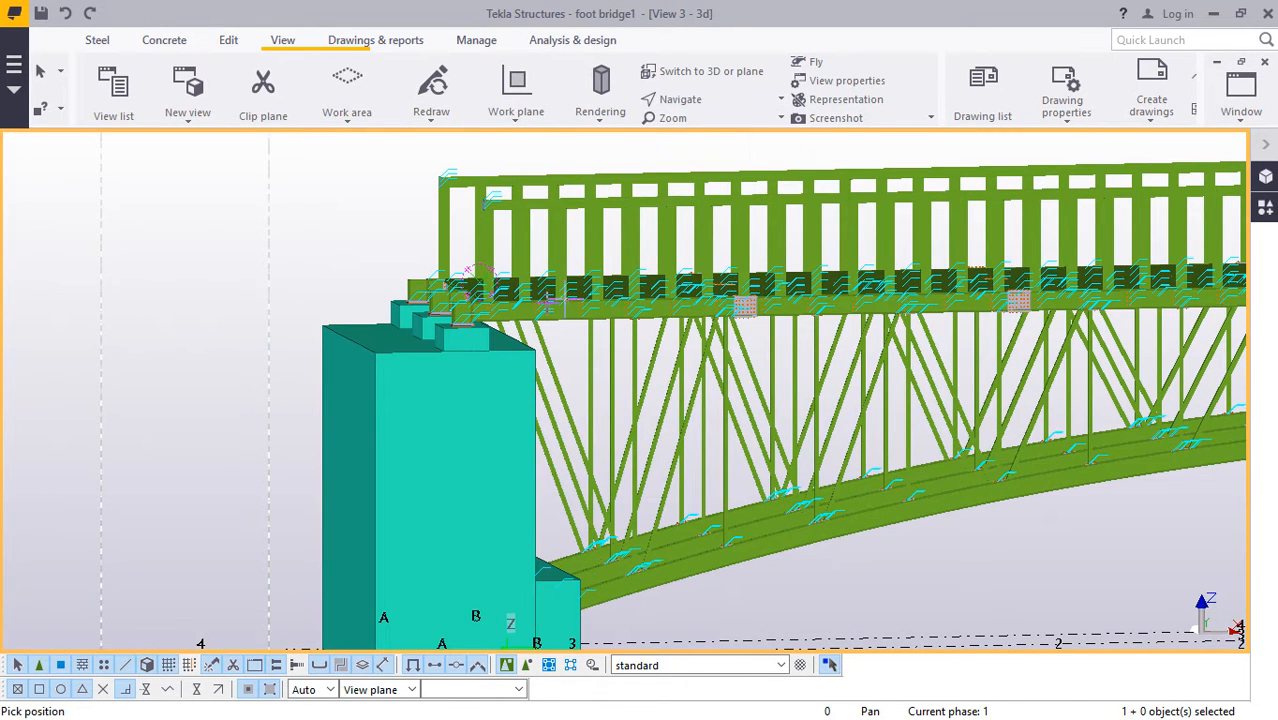
drag(550, 305, 573, 330)
ctrl+middle_drag(573, 329, 616, 443)
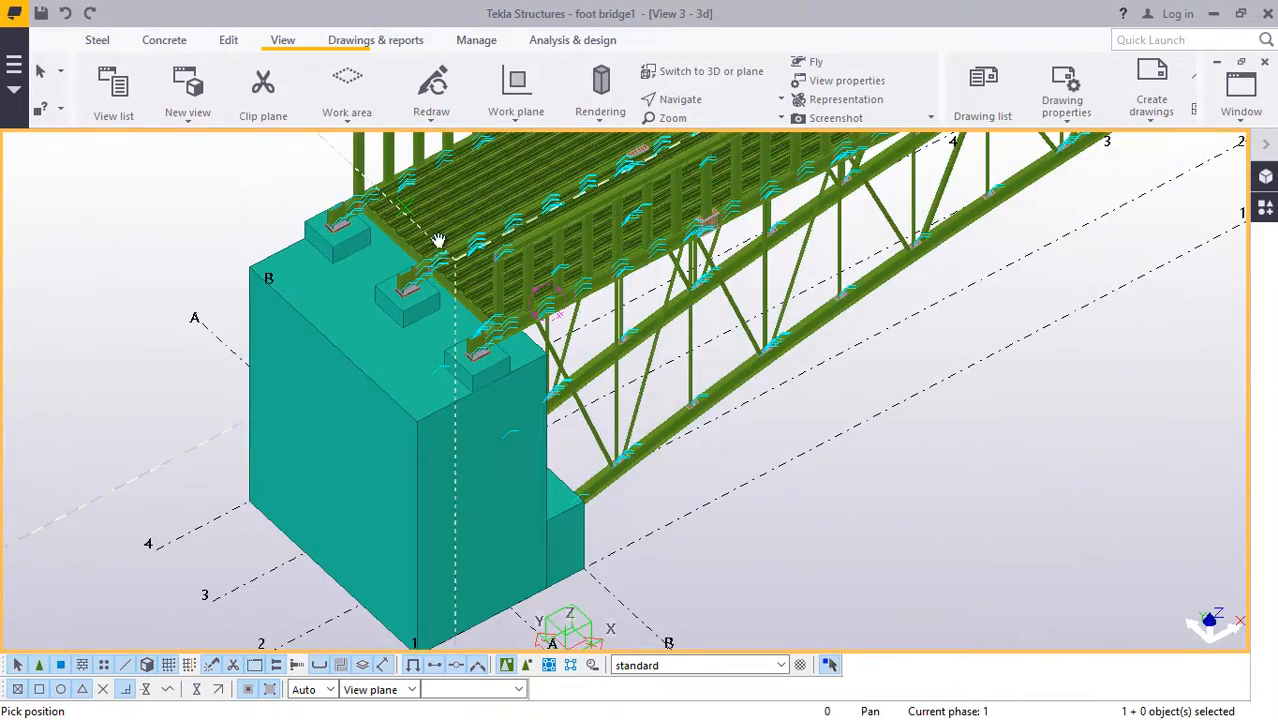
scroll(354, 191, up, 4)
scroll(341, 170, up, 6)
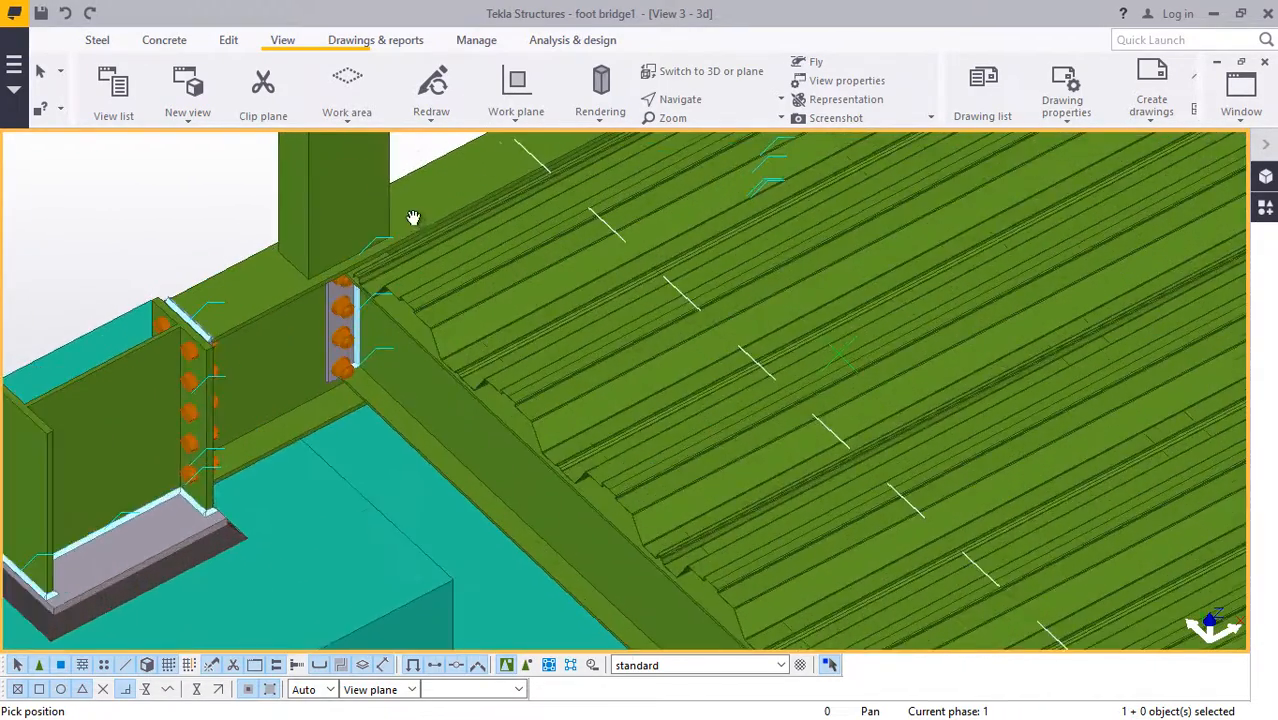
Reset the rotation centre at the corner of the first deck sheet beside the end railing post.
click(727, 101)
click(704, 126)
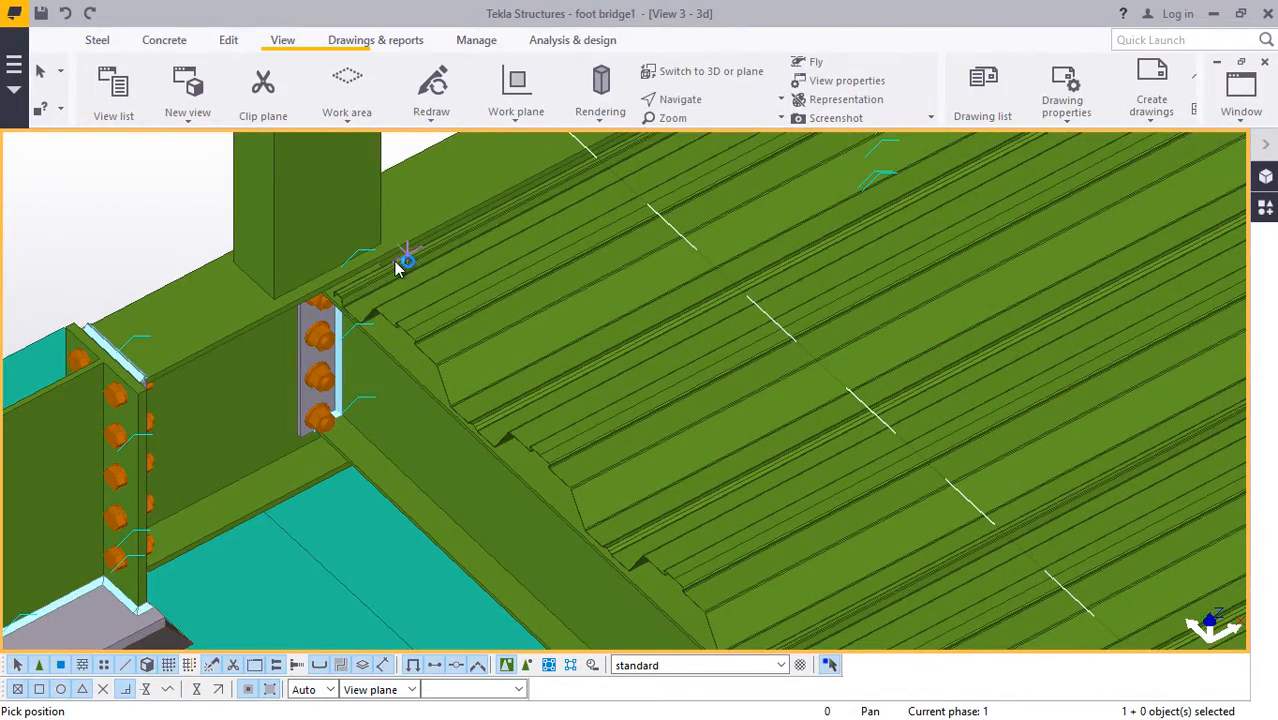
drag(395, 260, 459, 305)
scroll(382, 260, up, 3)
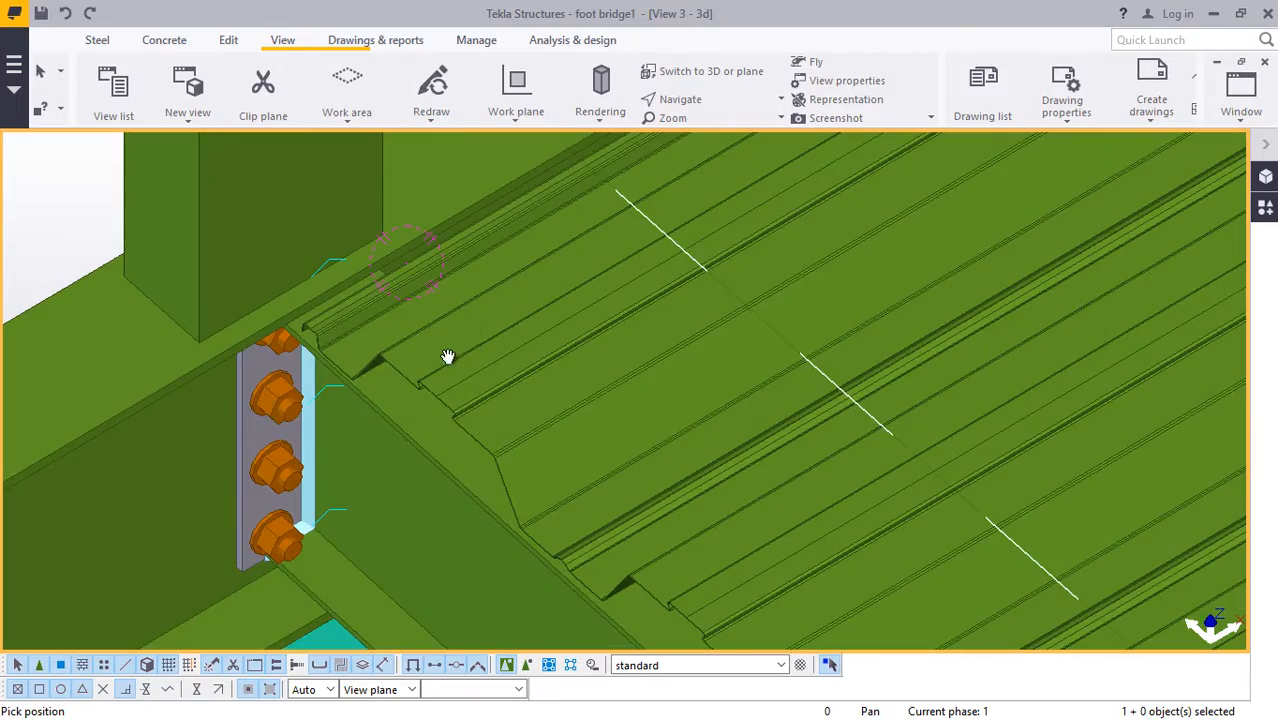
scroll(447, 355, up, 2)
drag(446, 352, 548, 308)
right_click(399, 305)
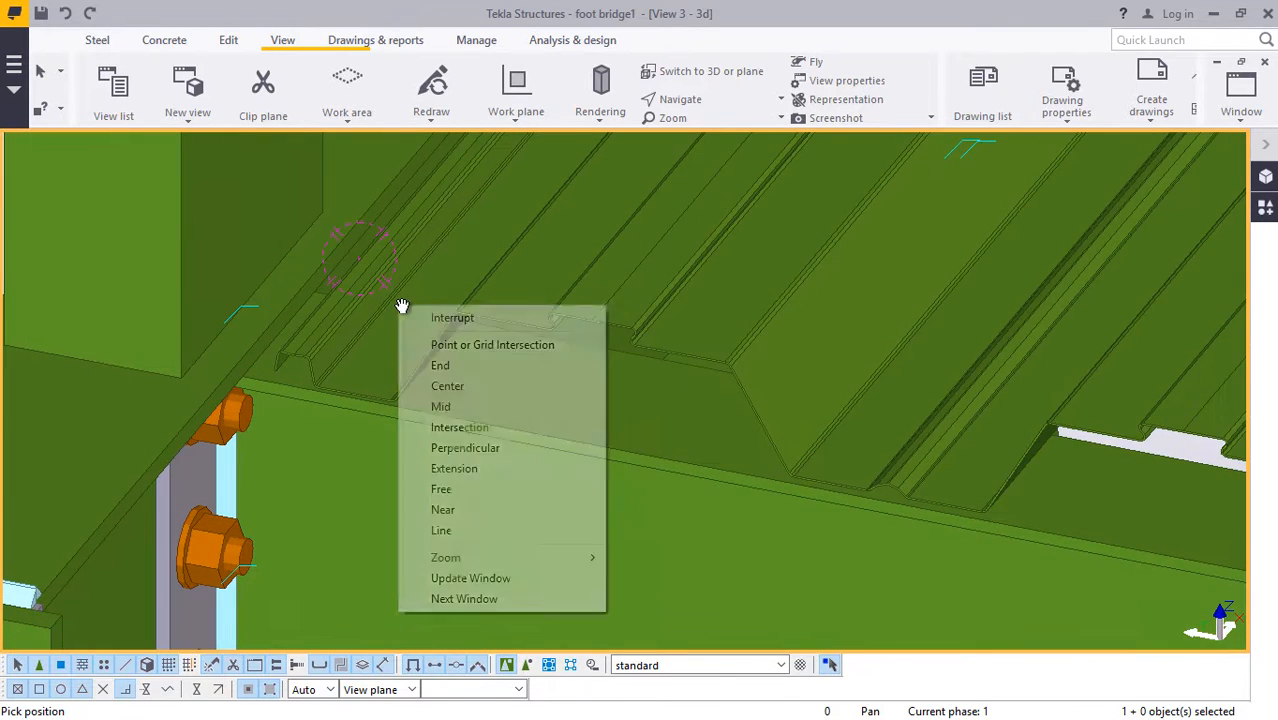
click(440, 317)
Start a bolt group with the first deck sheet as both bolted parts, beginning at the midpoint of its edge valley at the abutment end.
click(97, 42)
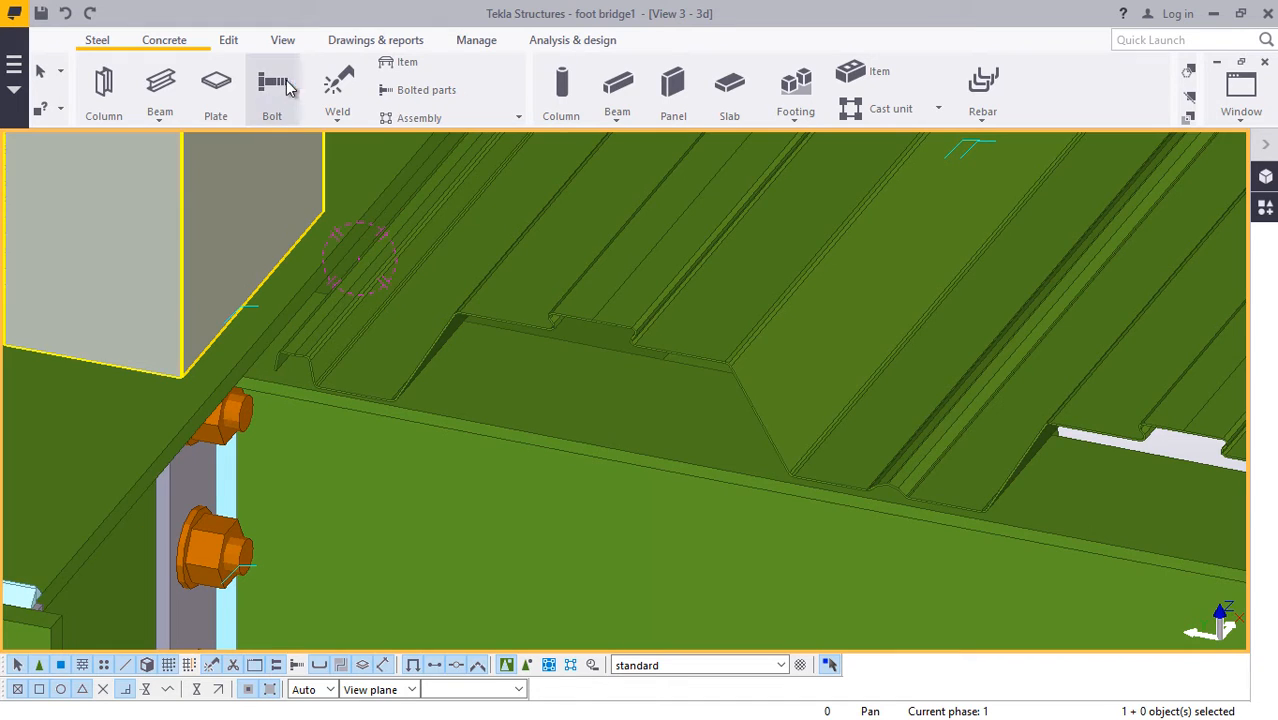
click(272, 84)
scroll(352, 340, up, 1)
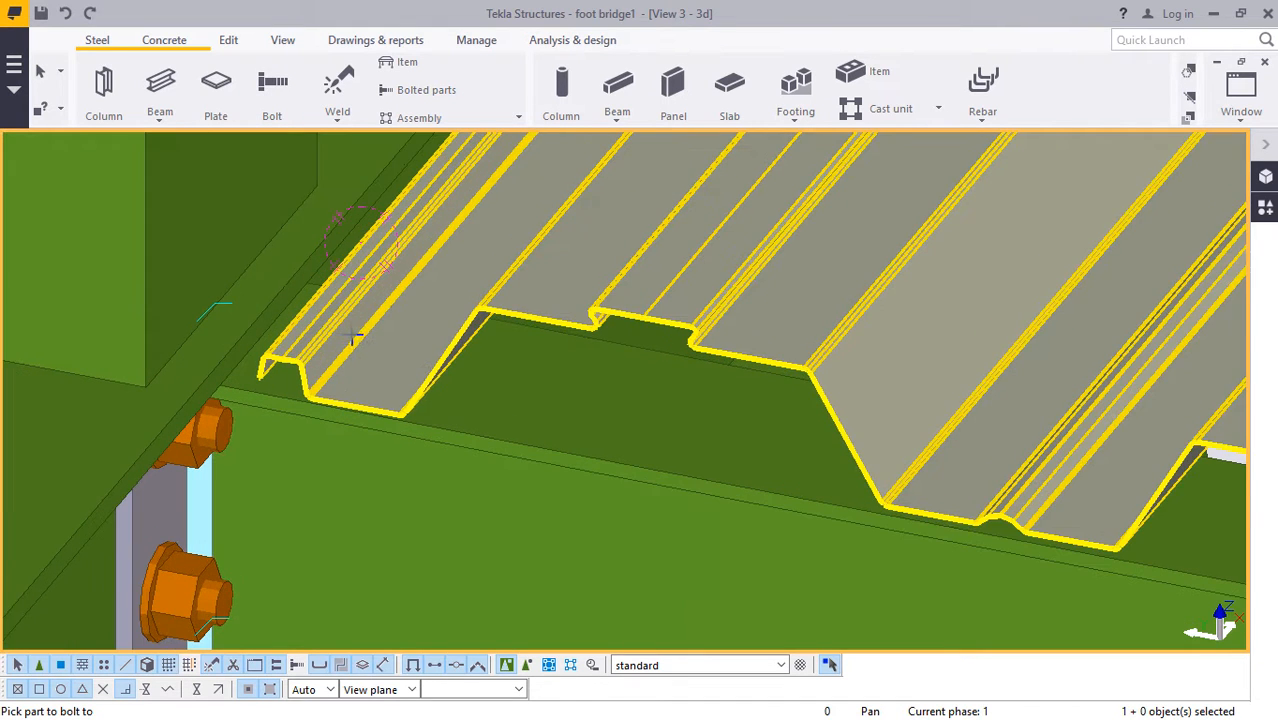
click(527, 288)
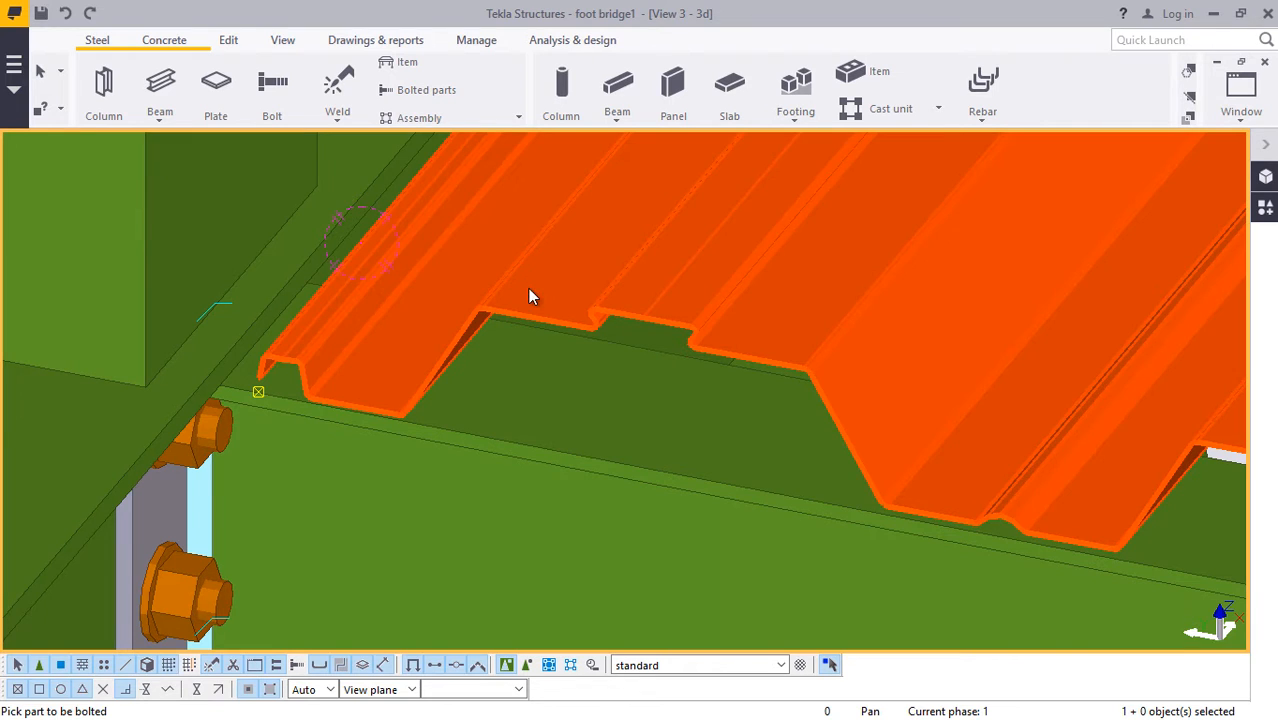
click(528, 288)
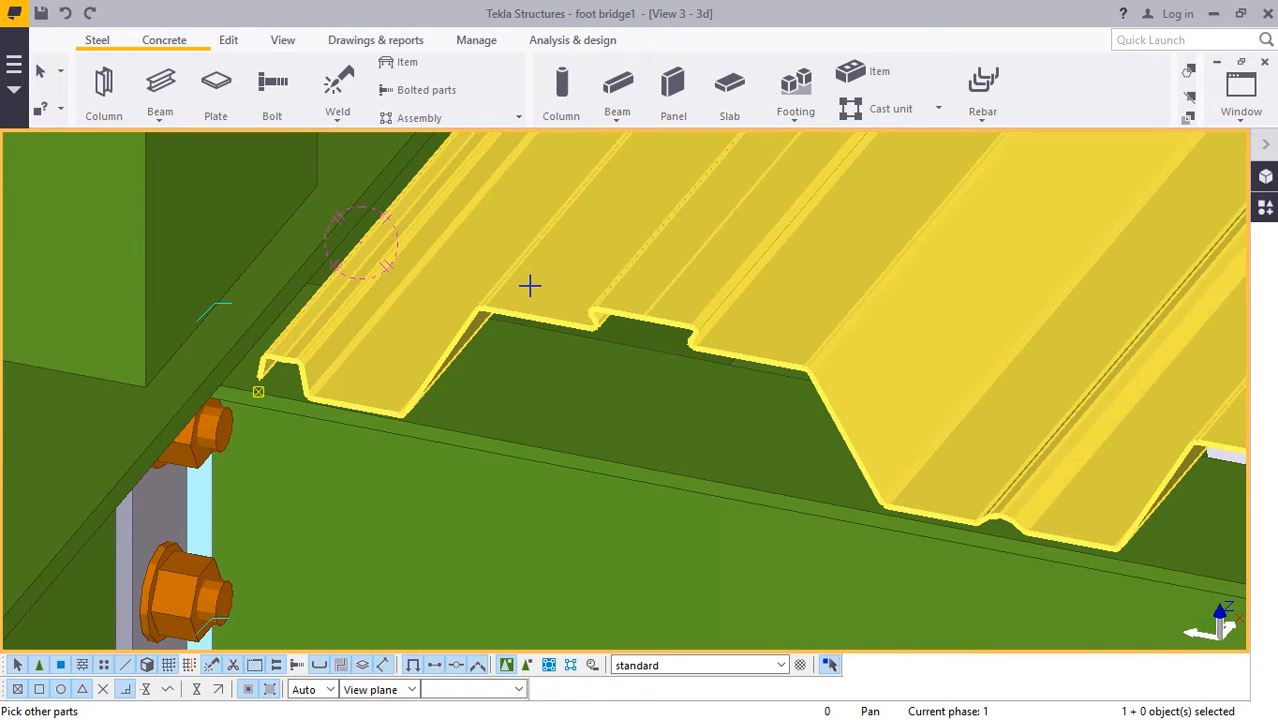
middle_click(385, 400)
scroll(348, 400, up, 1)
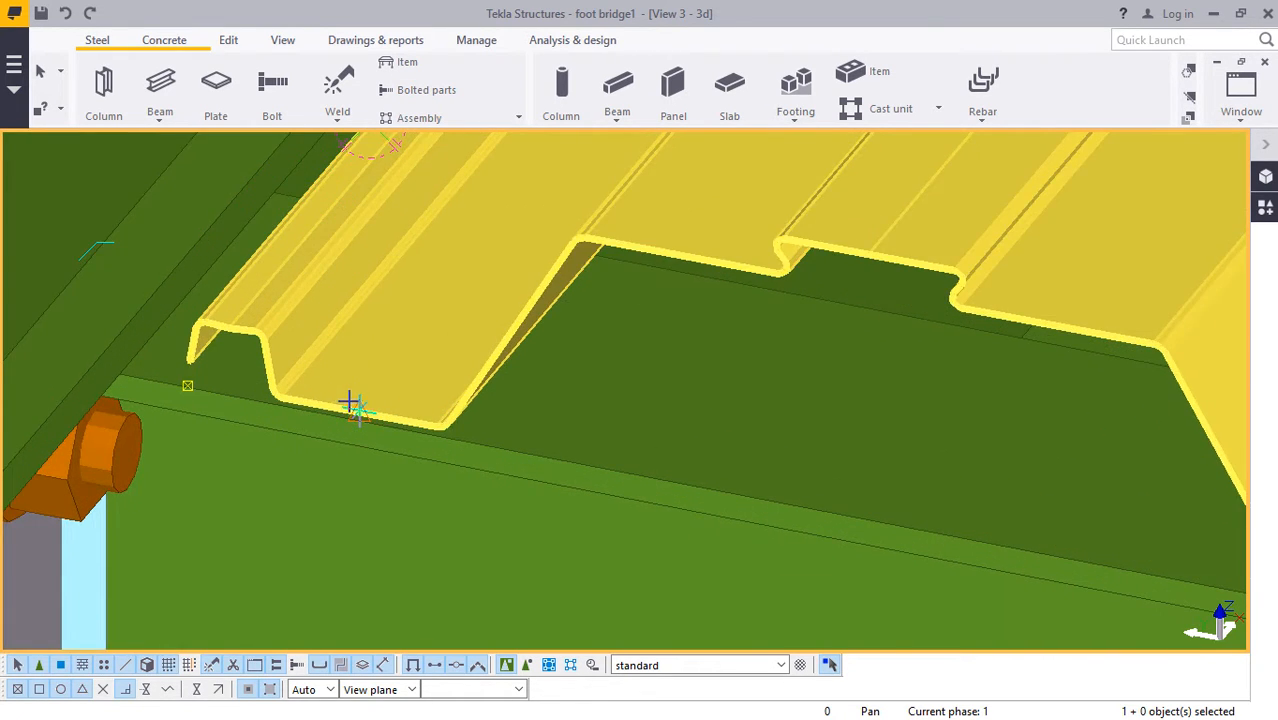
scroll(350, 403, up, 2)
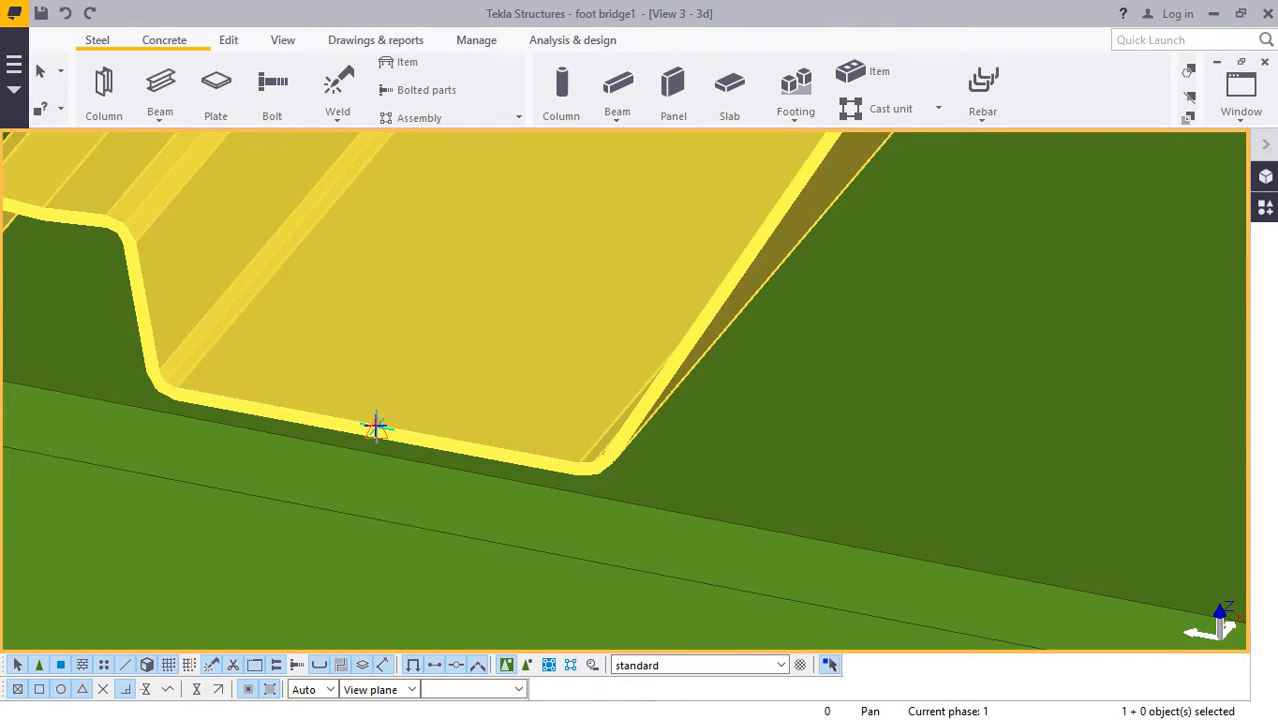
Complete the stud row along the deck sheet by picking the midpoint of the same valley at the sheet's far end.
scroll(377, 427, down, 5)
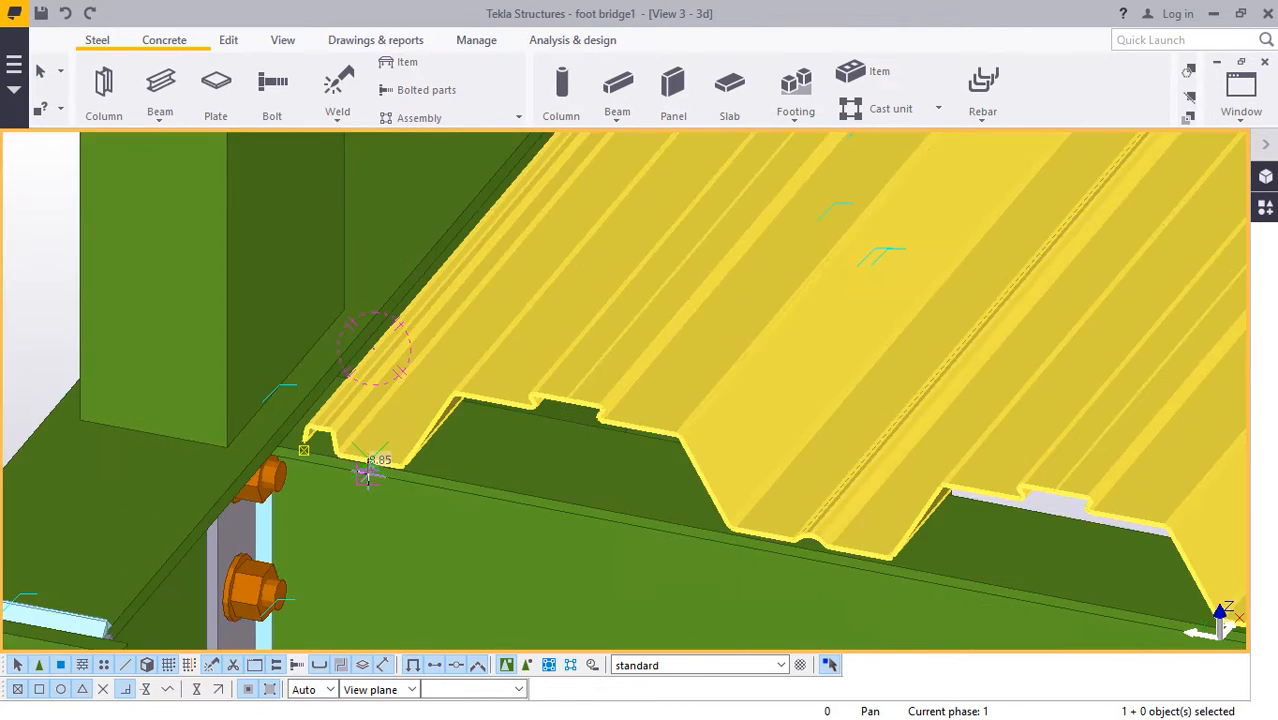
scroll(368, 470, down, 6)
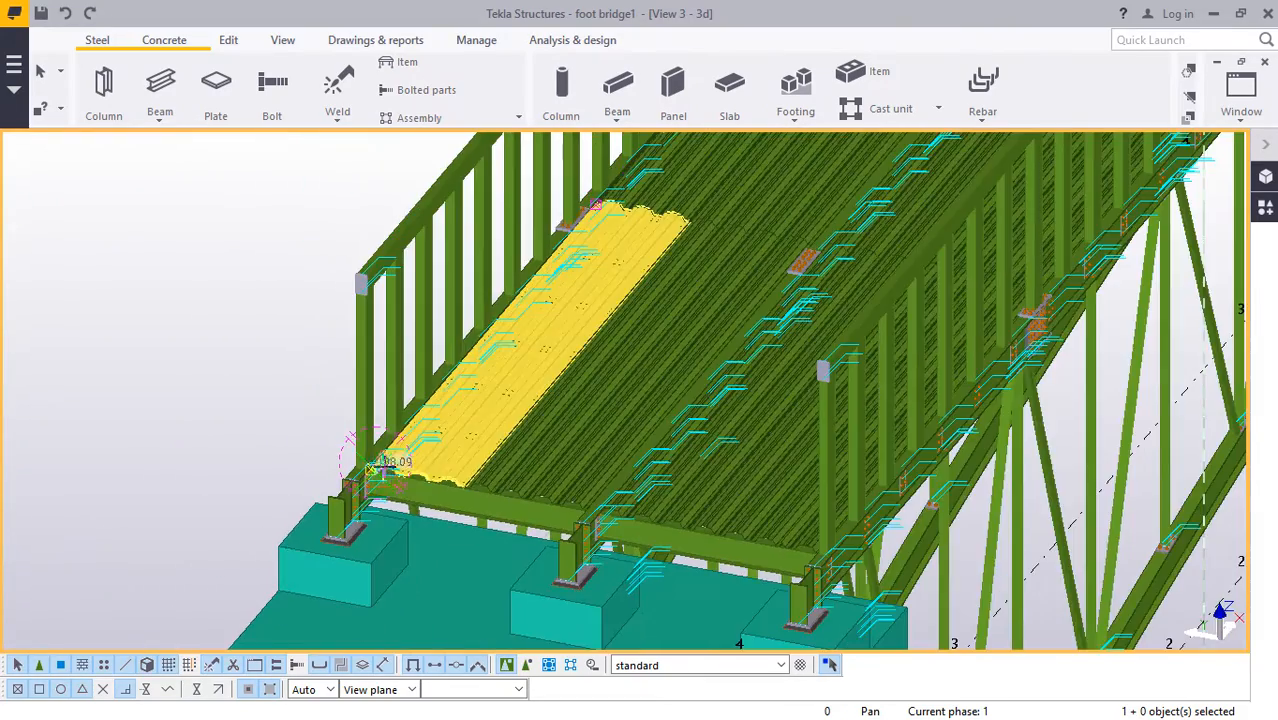
scroll(523, 258, up, 8)
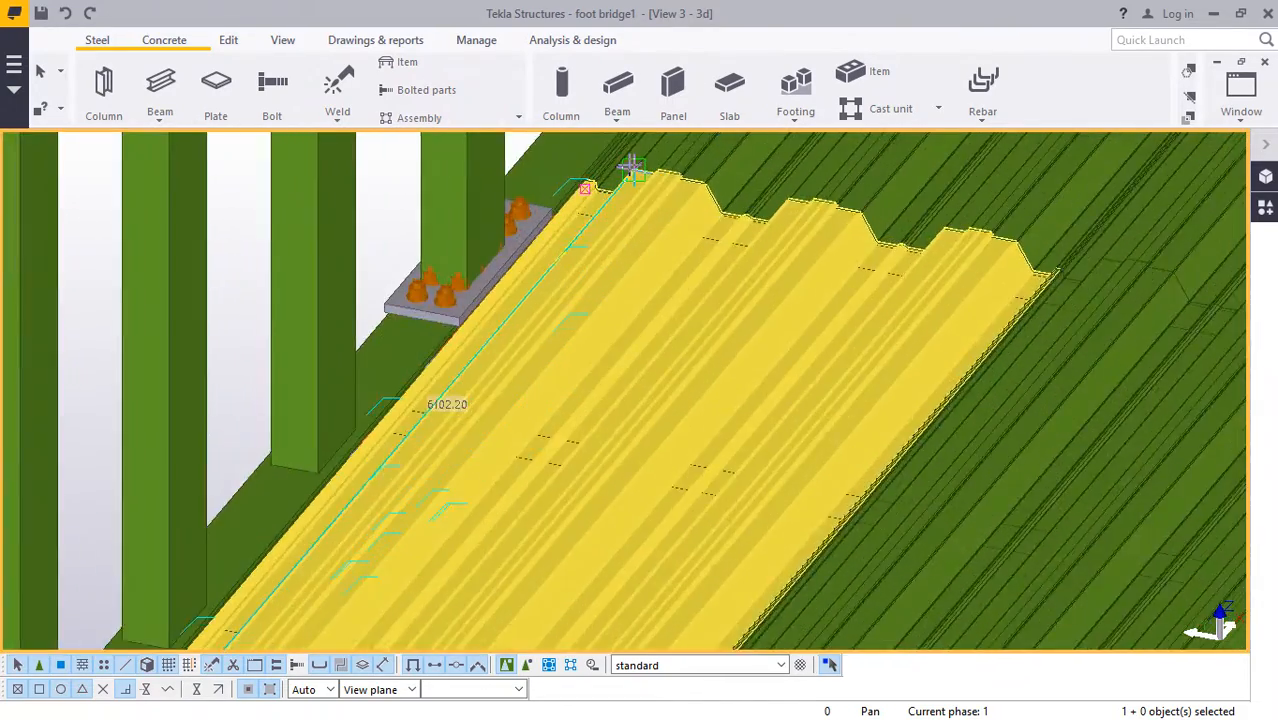
scroll(594, 187, up, 8)
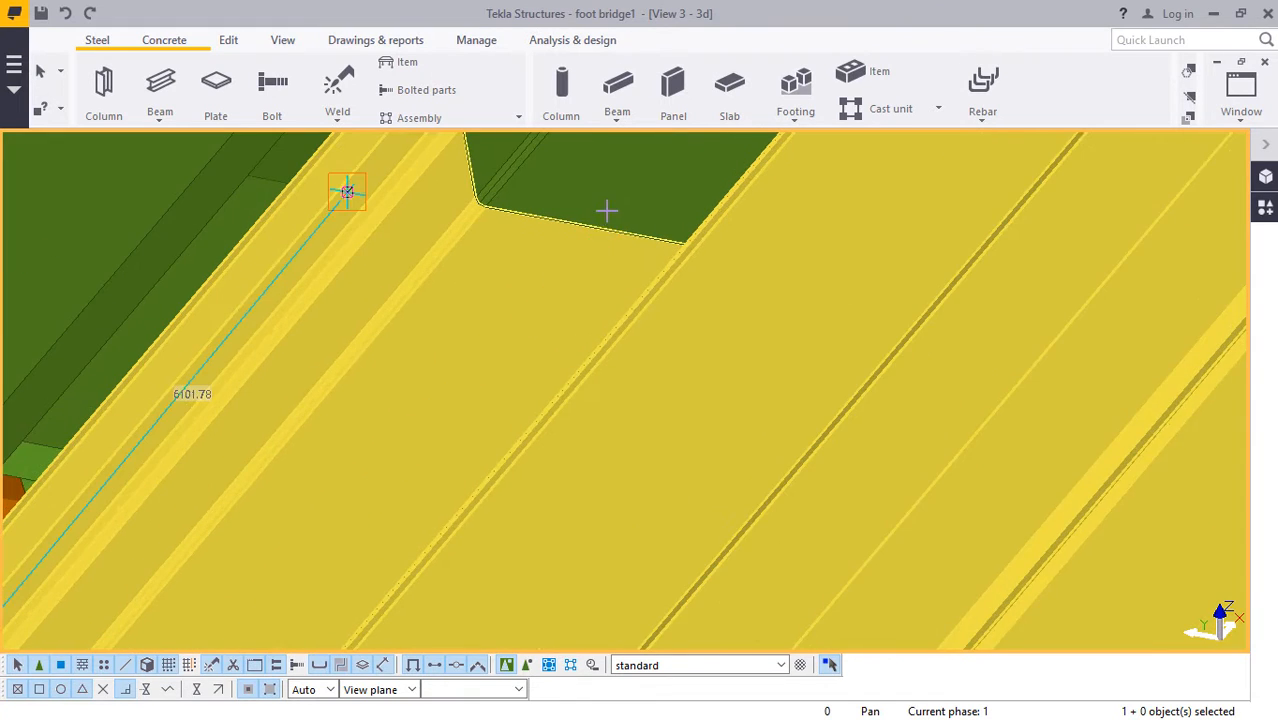
scroll(600, 230, up, 1)
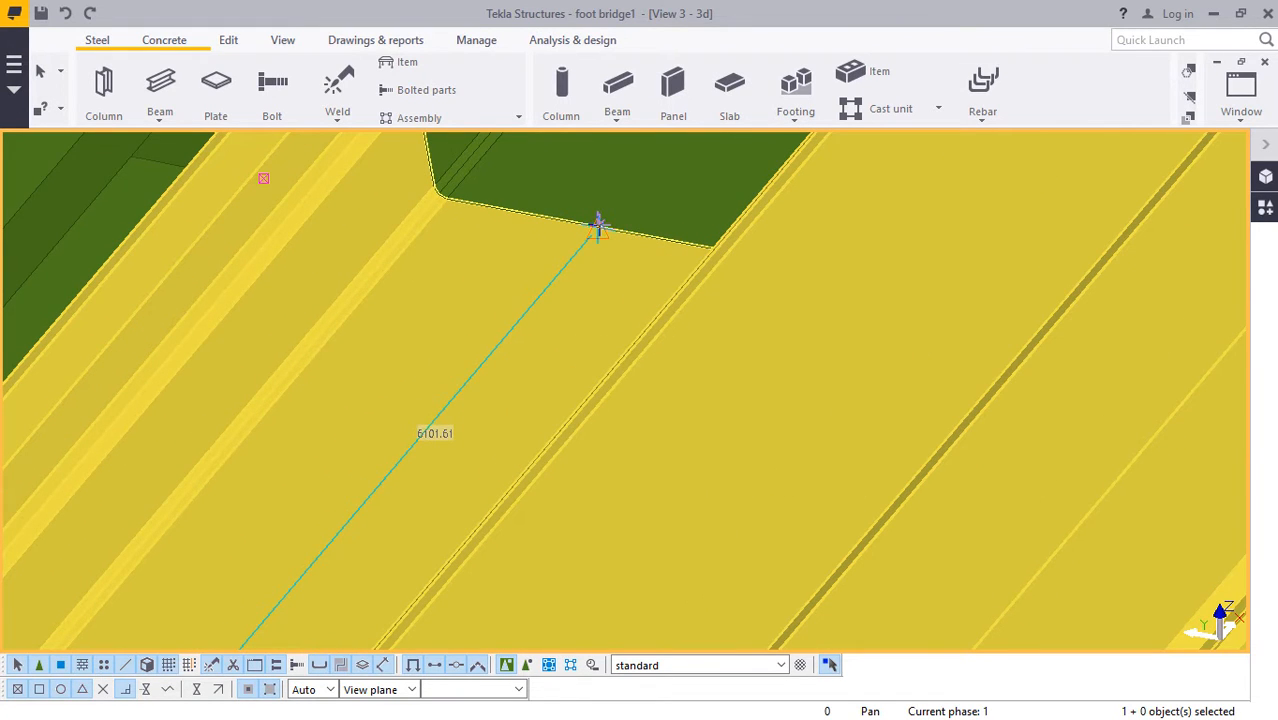
click(598, 226)
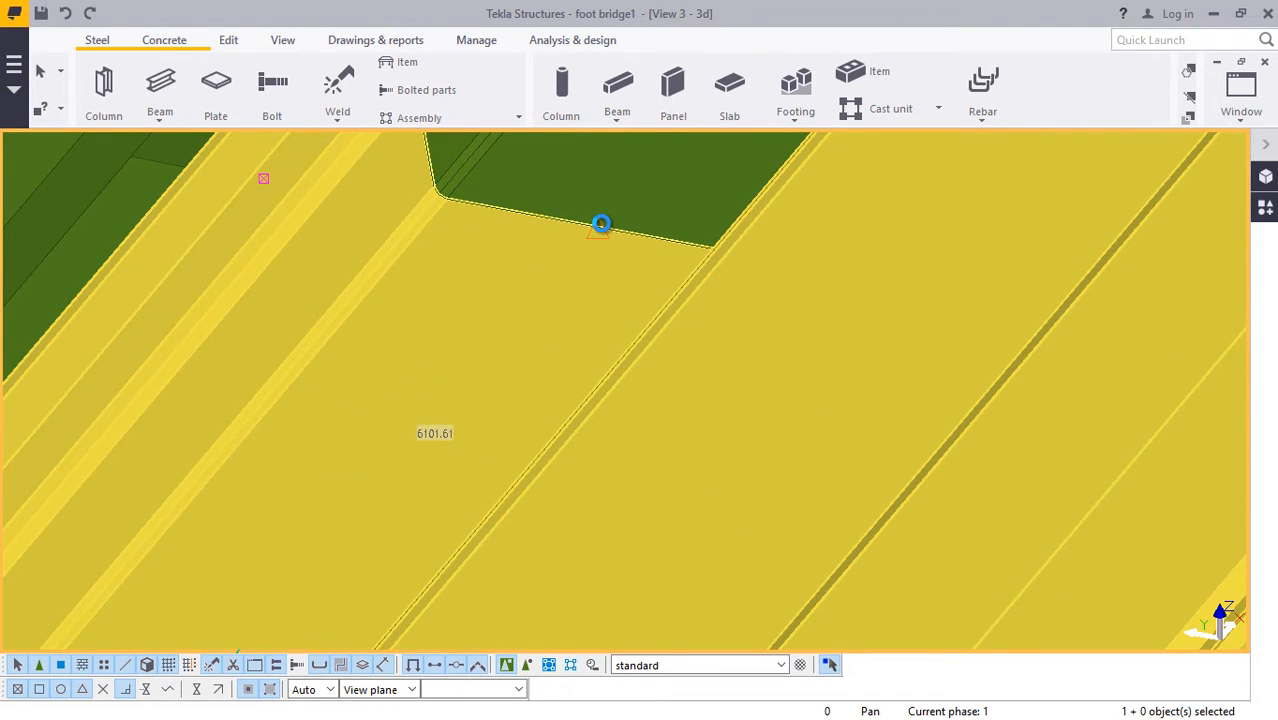
click(600, 224)
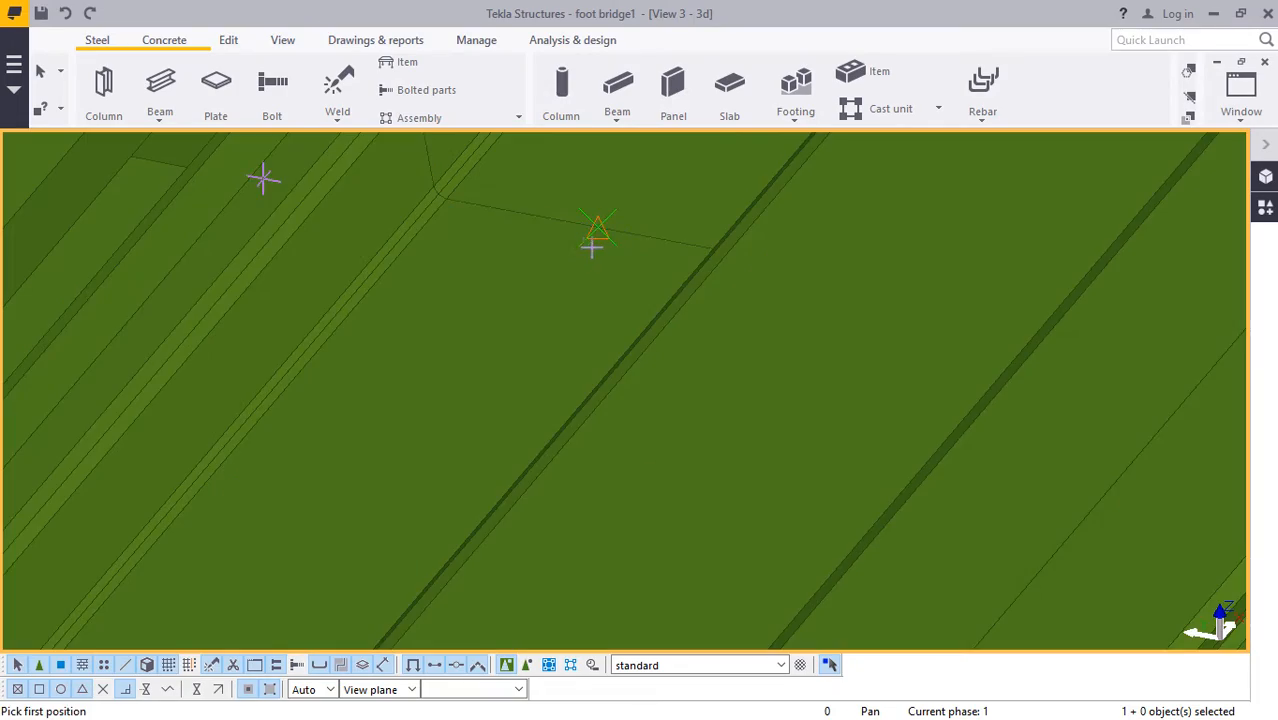
scroll(592, 248, down, 5)
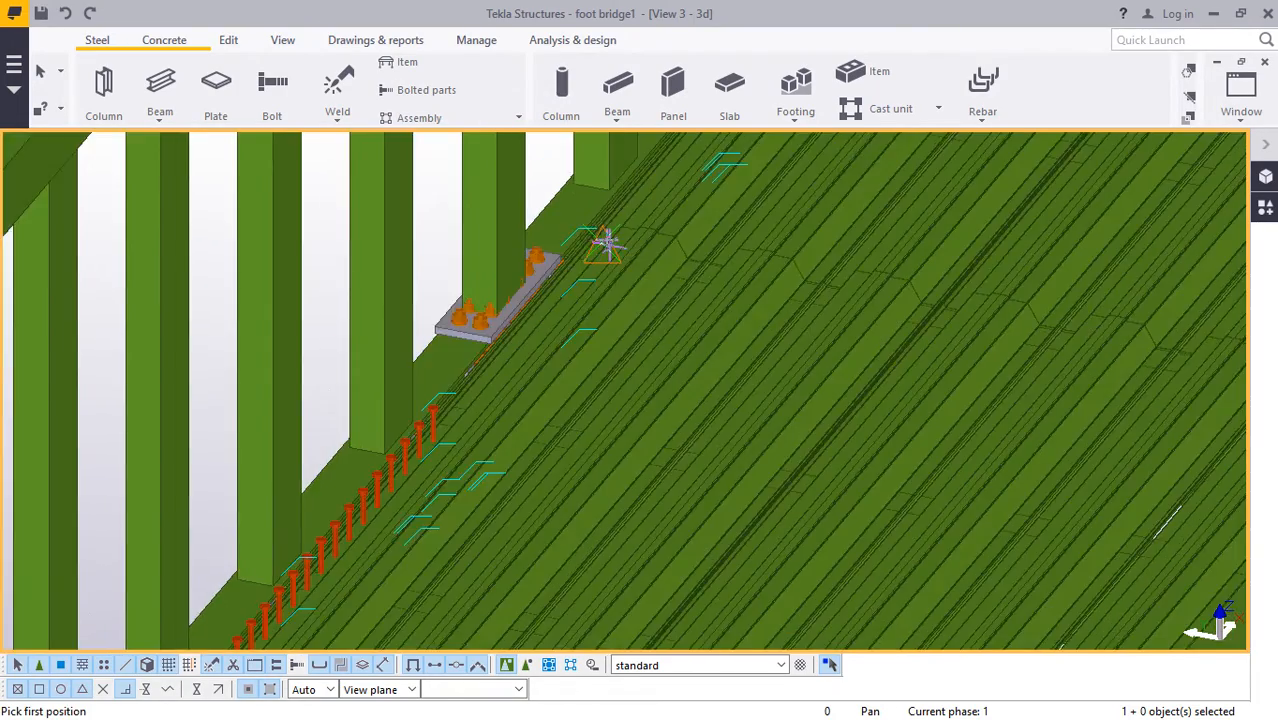
scroll(605, 243, down, 6)
scroll(368, 533, up, 3)
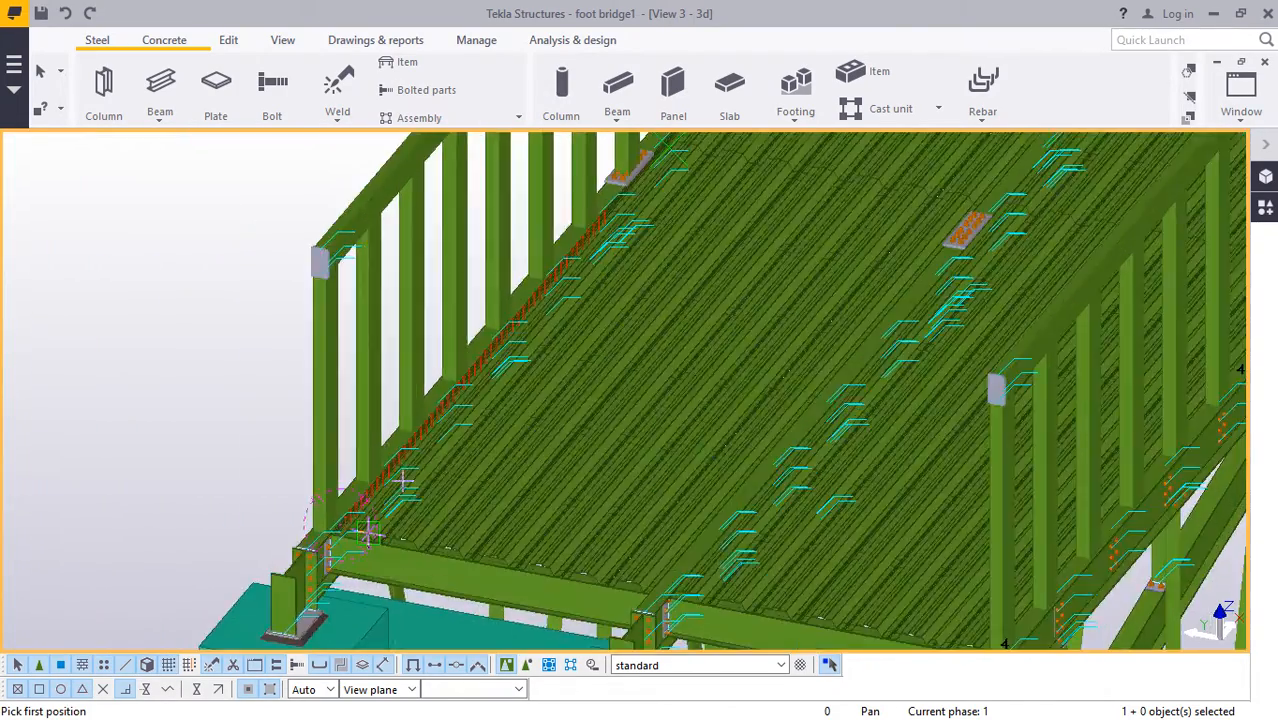
scroll(369, 533, up, 8)
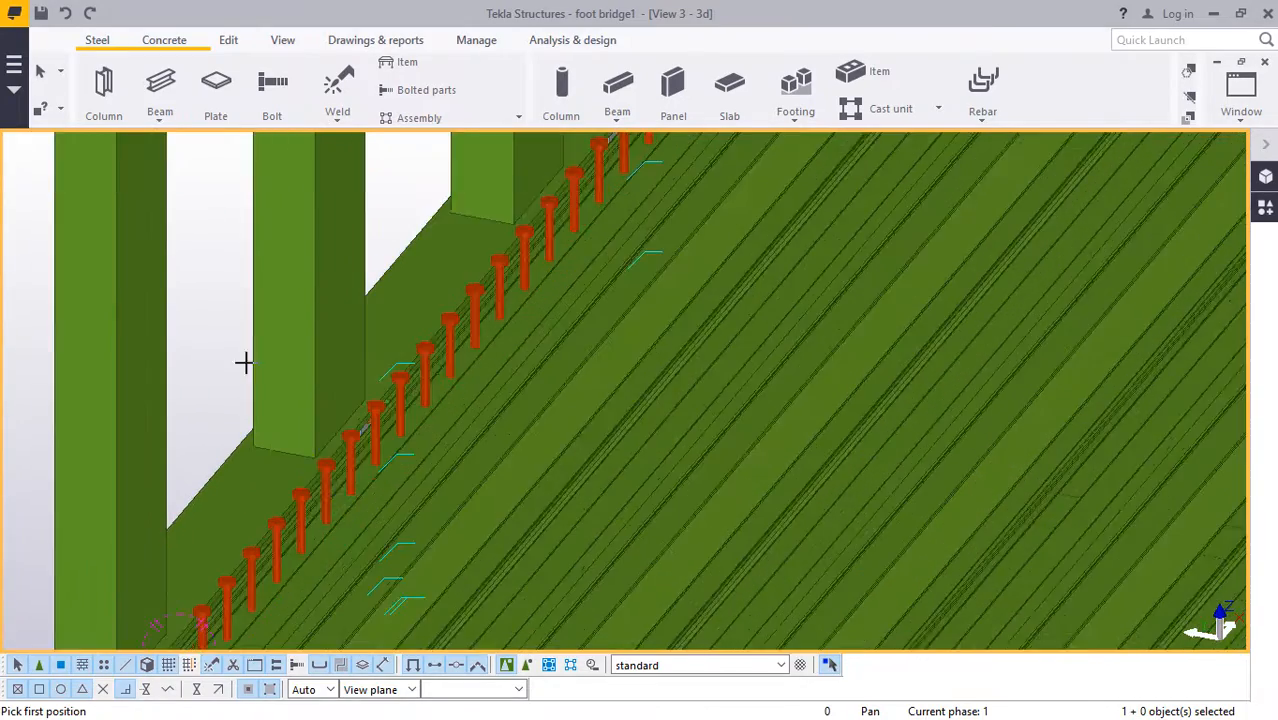
right_click(178, 258)
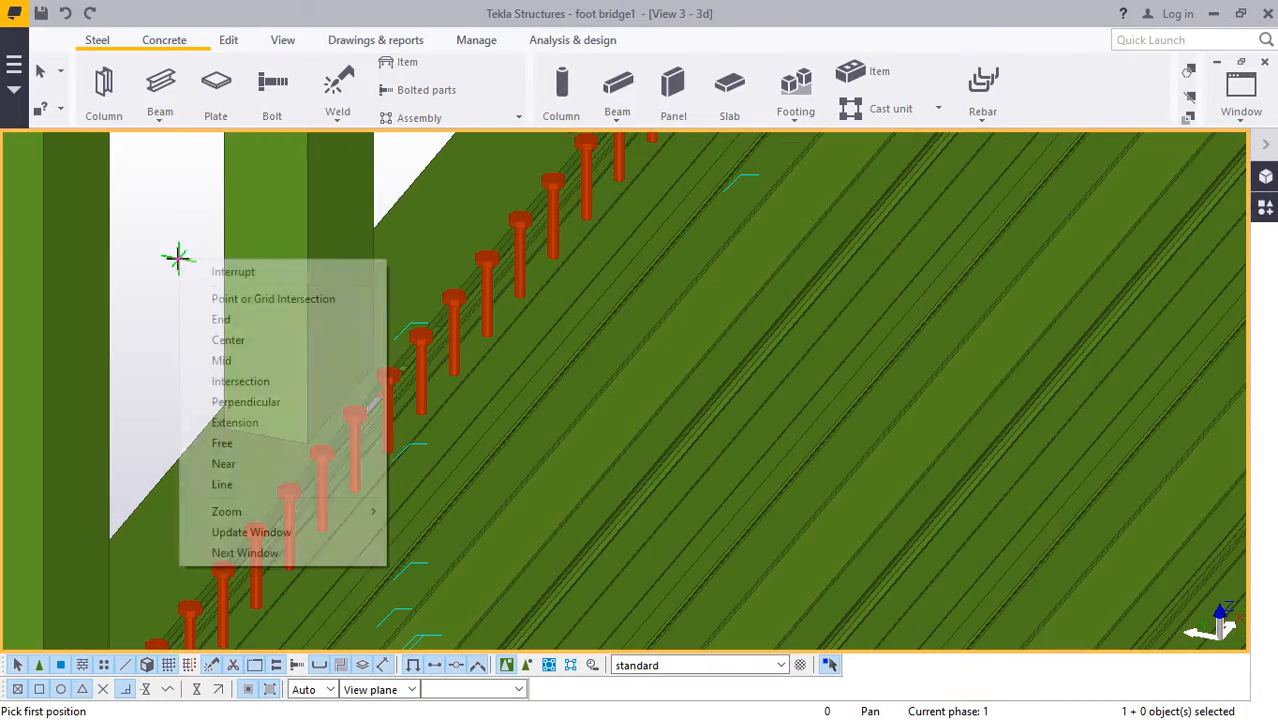
click(226, 272)
Load the shear_stud preset into the bolt properties of the new stud row on the deck sheet.
scroll(343, 257, down, 5)
scroll(289, 401, up, 3)
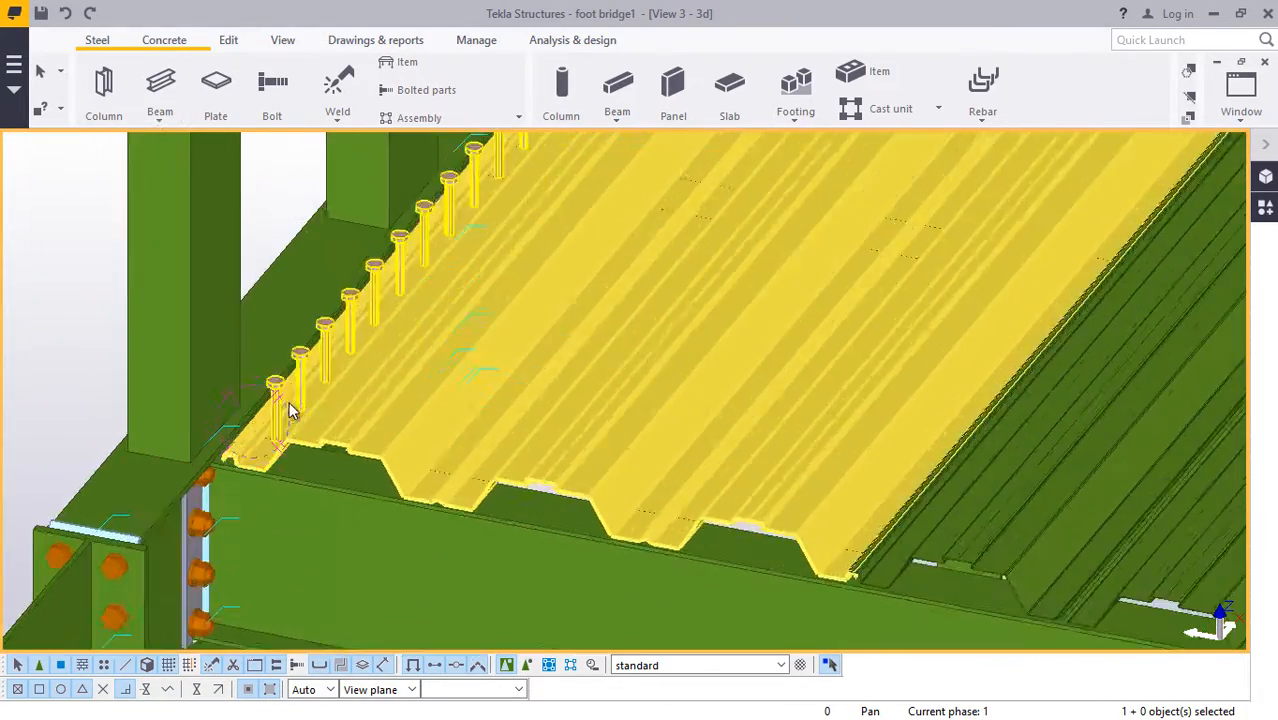
scroll(286, 299, up, 2)
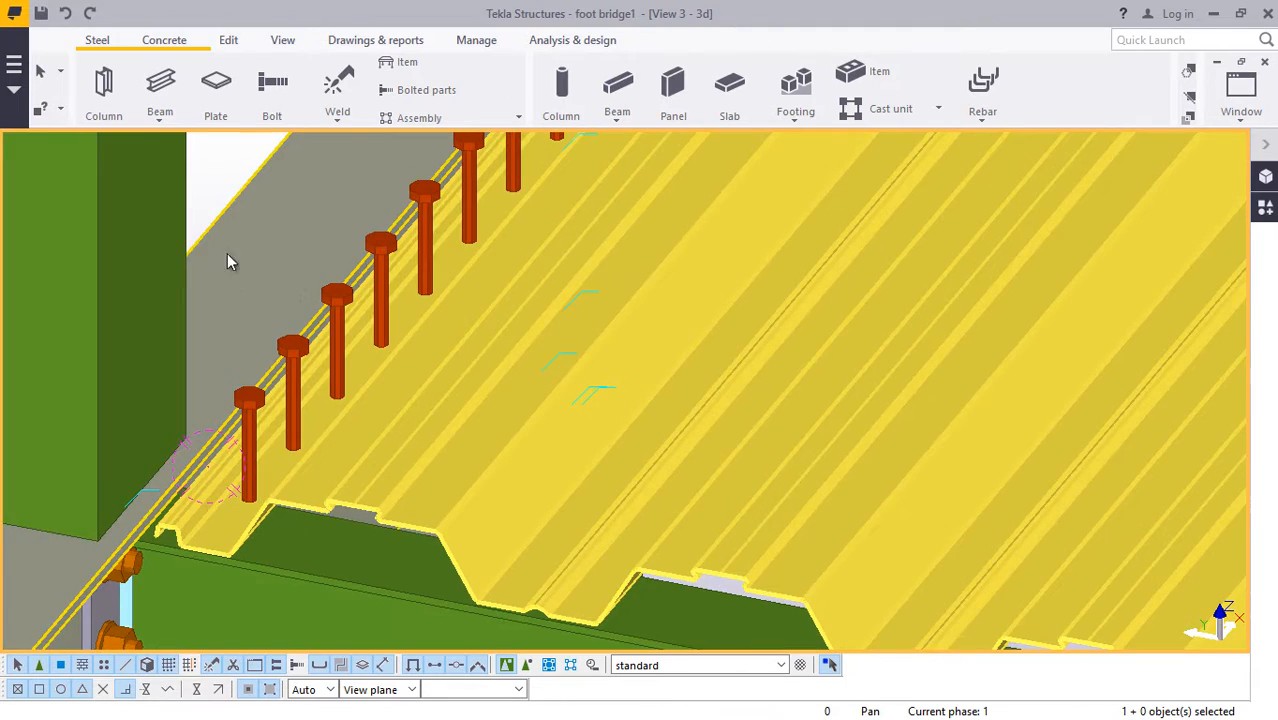
scroll(274, 302, down, 5)
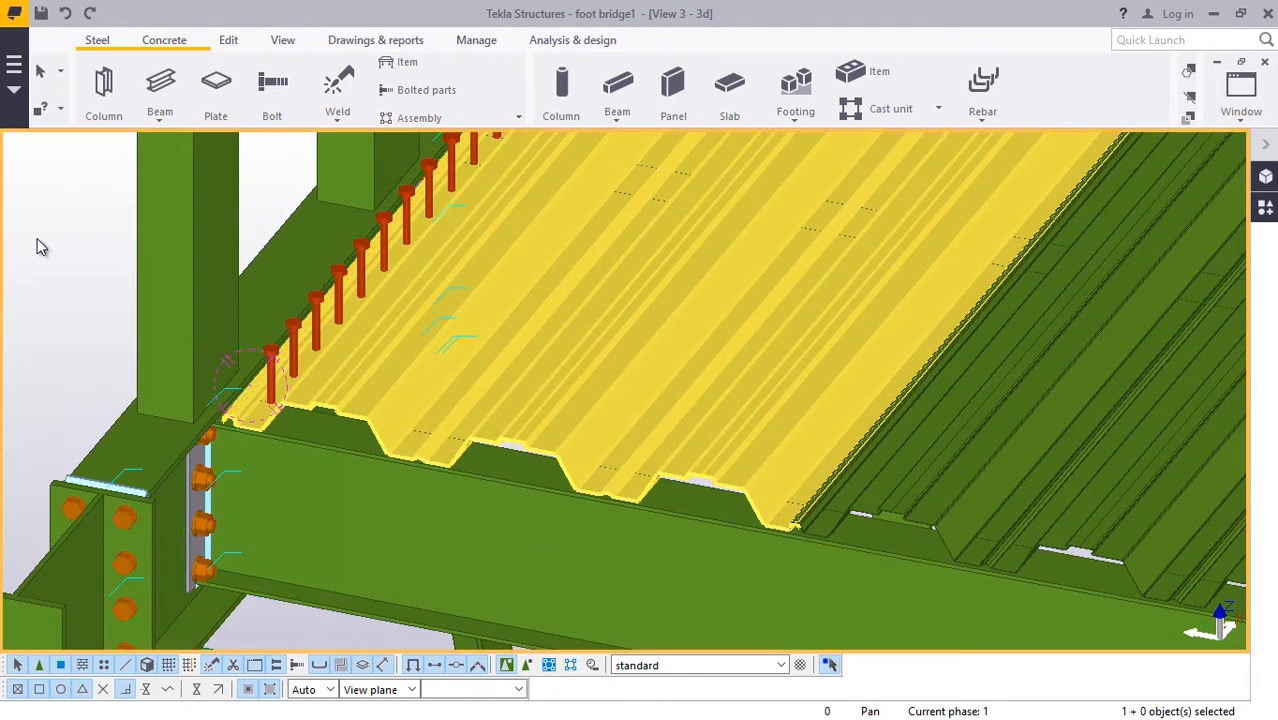
scroll(293, 353, up, 3)
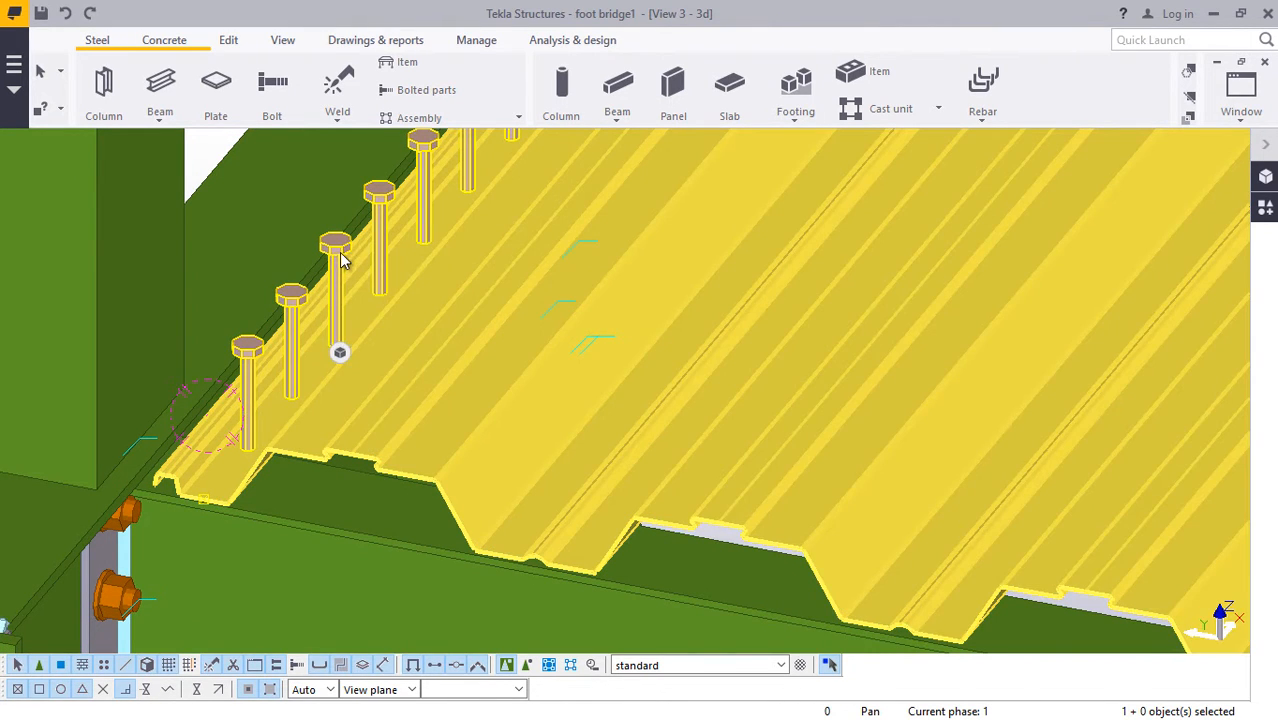
double_click(340, 255)
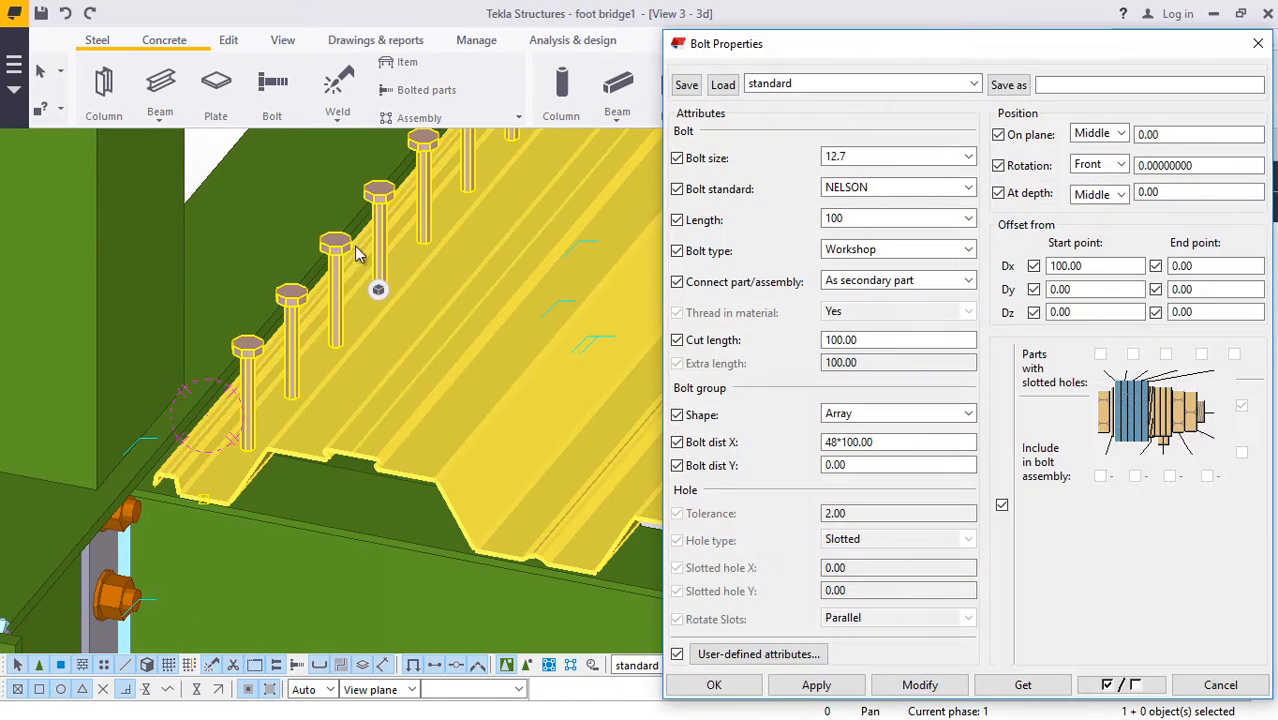
drag(836, 41, 615, 22)
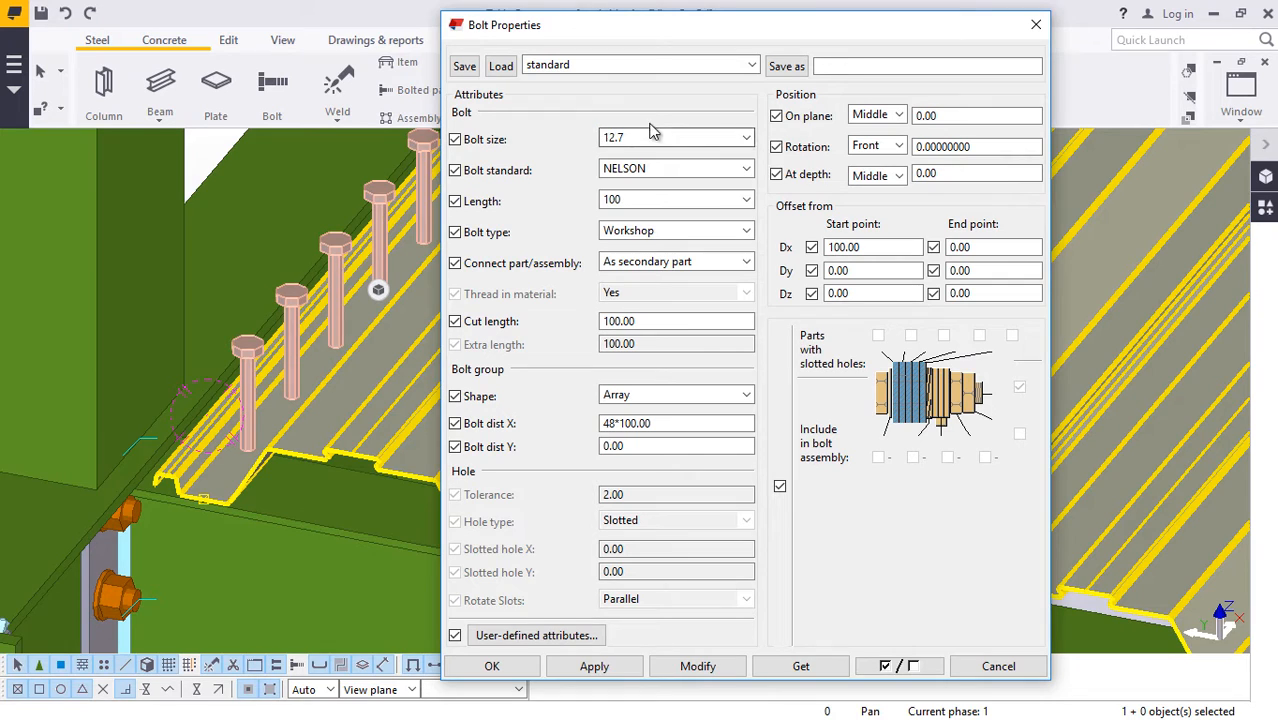
click(754, 66)
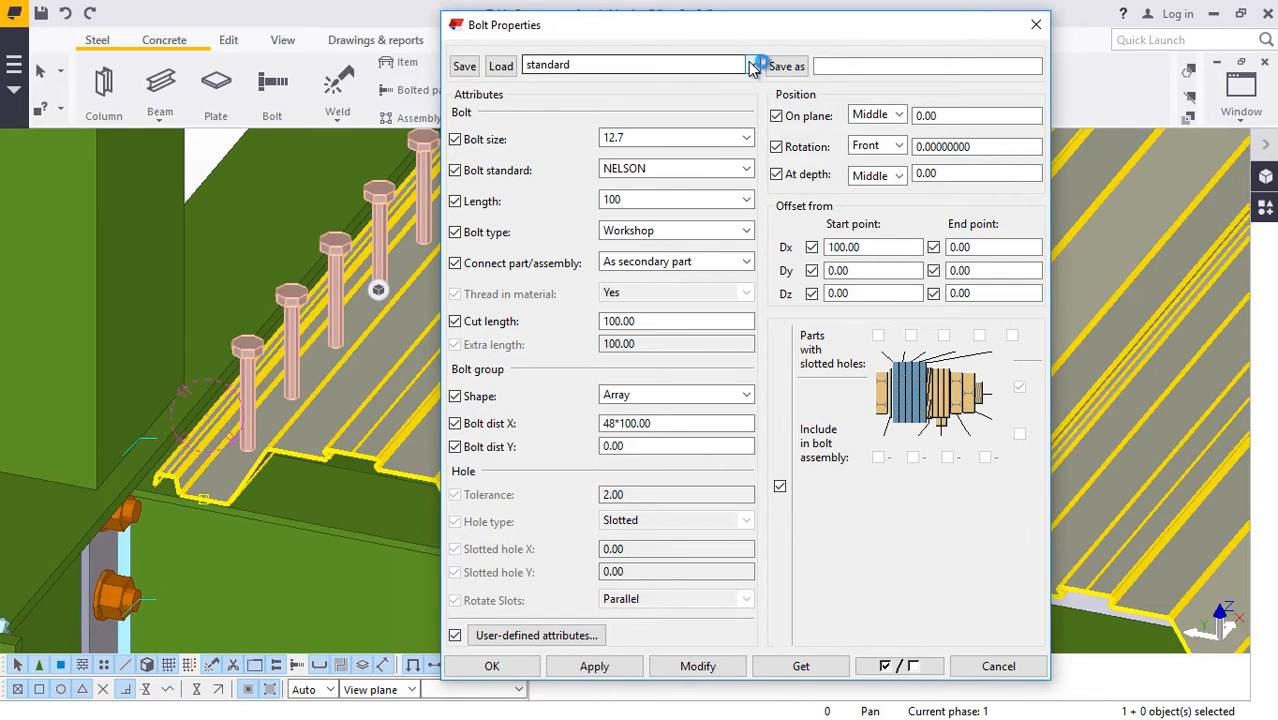
click(752, 66)
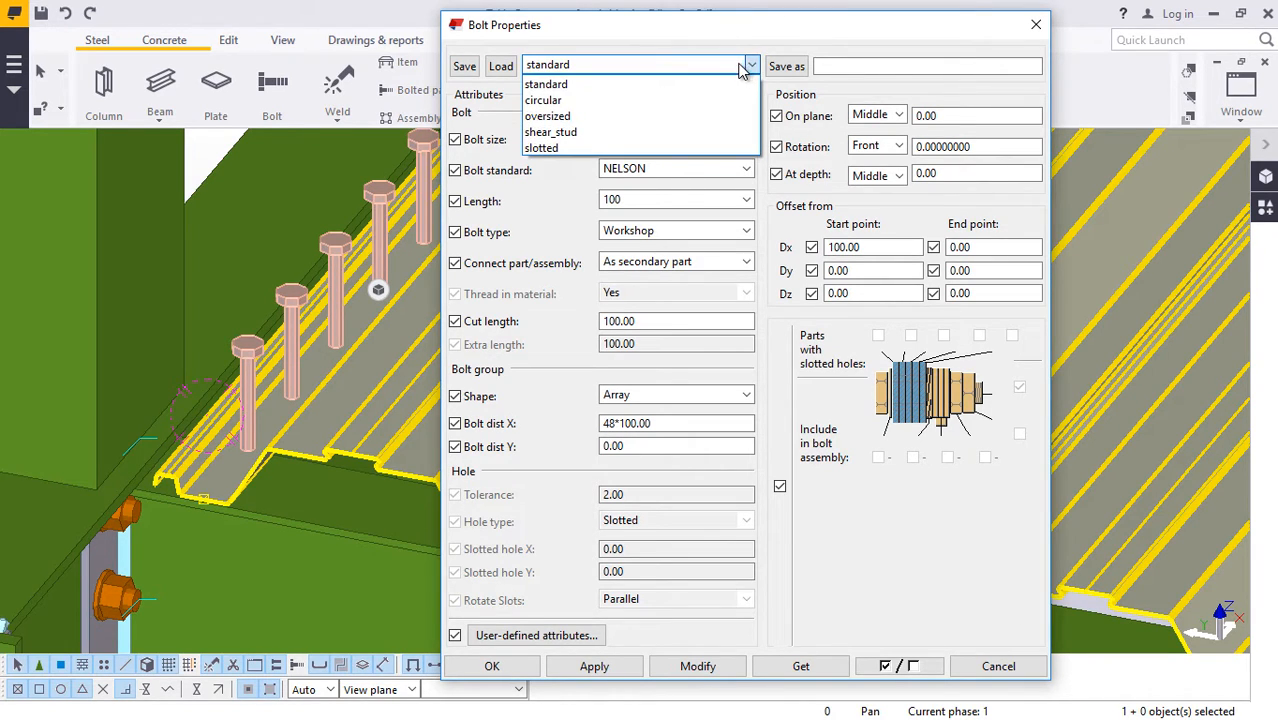
click(563, 133)
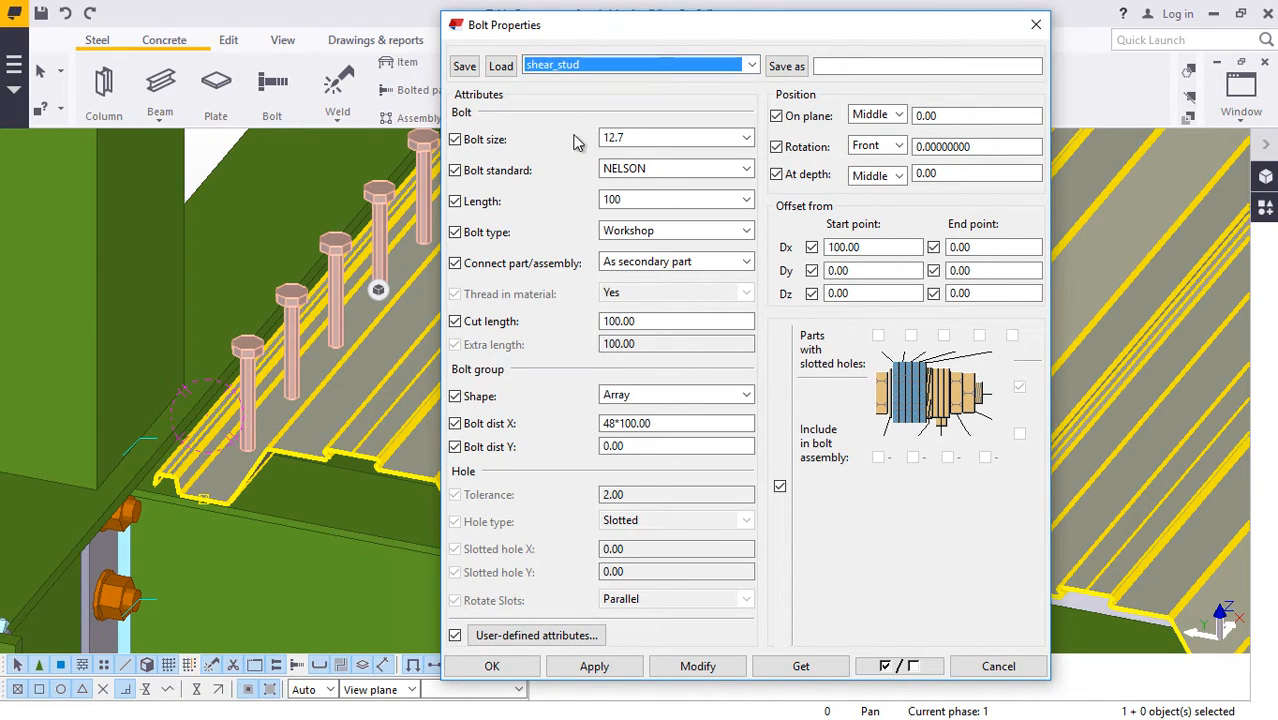
click(515, 64)
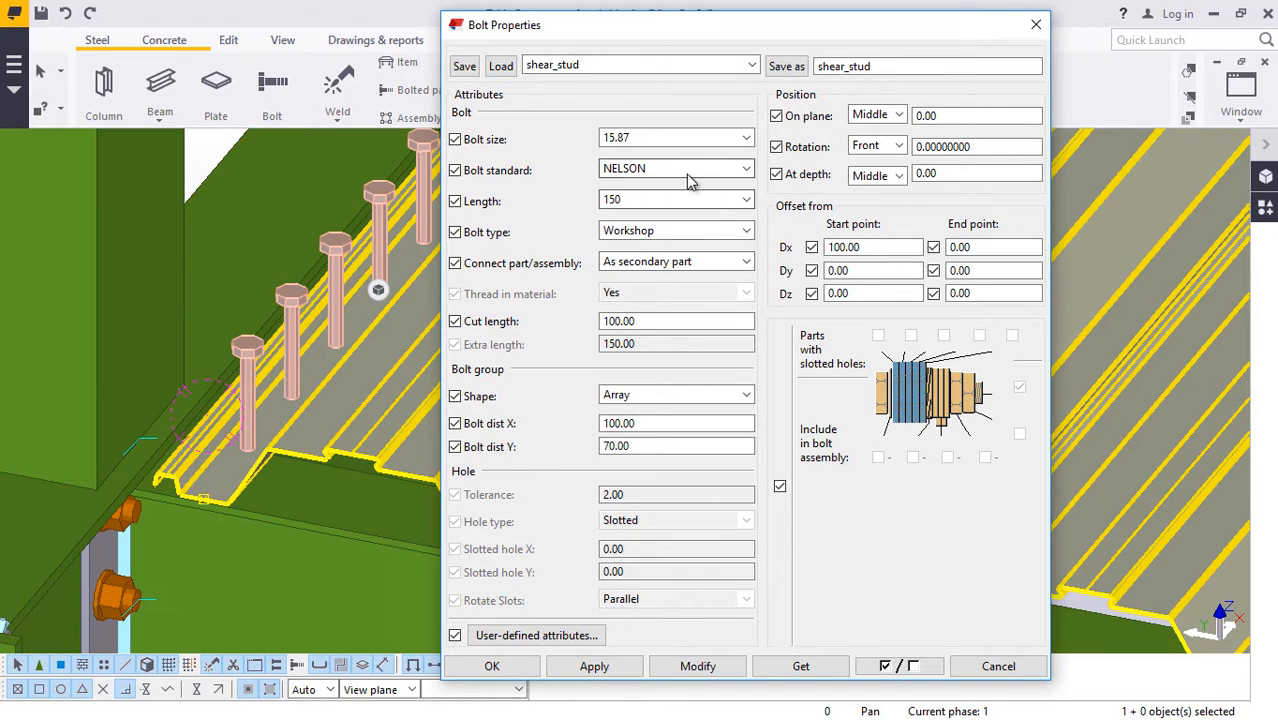
Apply the shear_stud preset to the new stud group on the deck sheet, and set its bolt distance Y to 0.
click(712, 667)
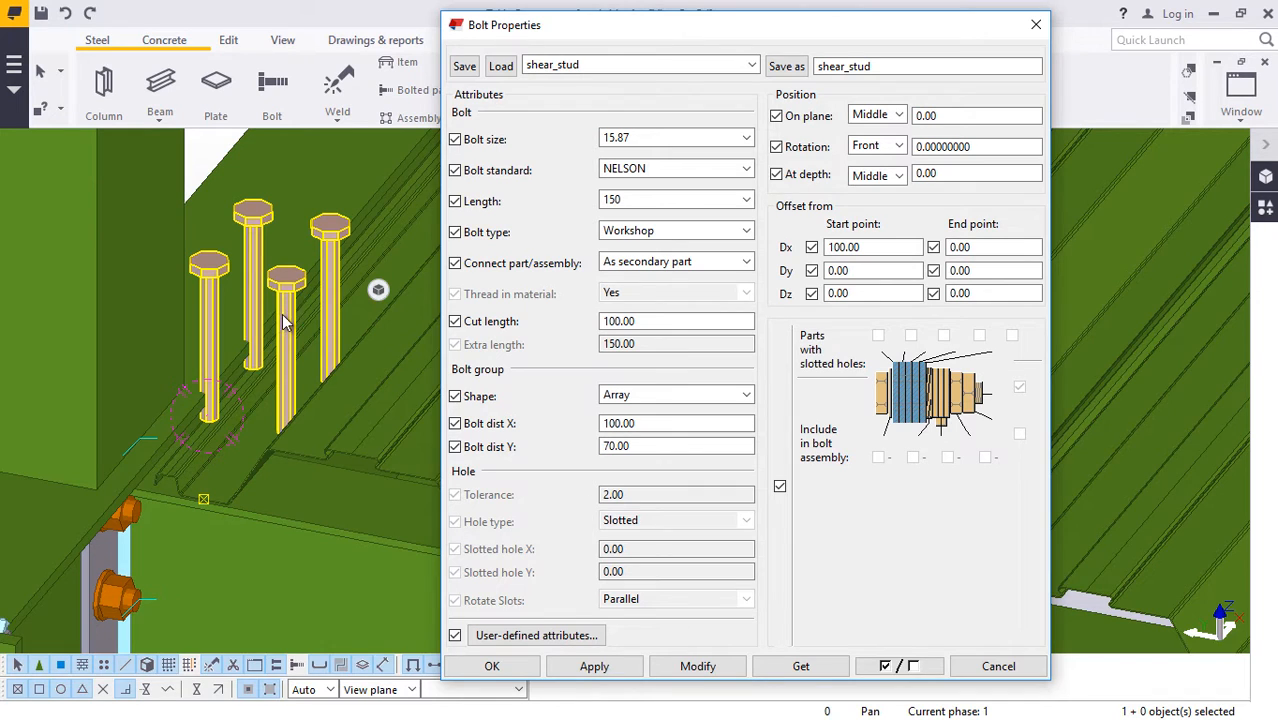
click(305, 317)
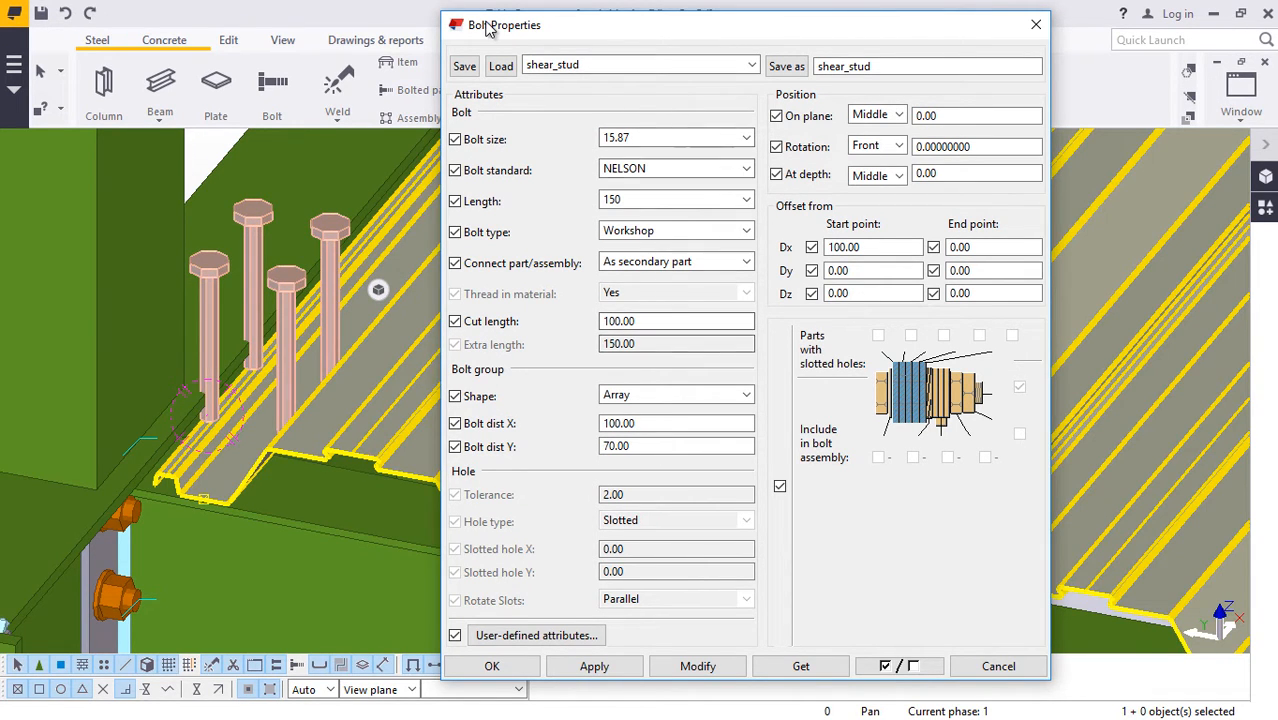
click(289, 317)
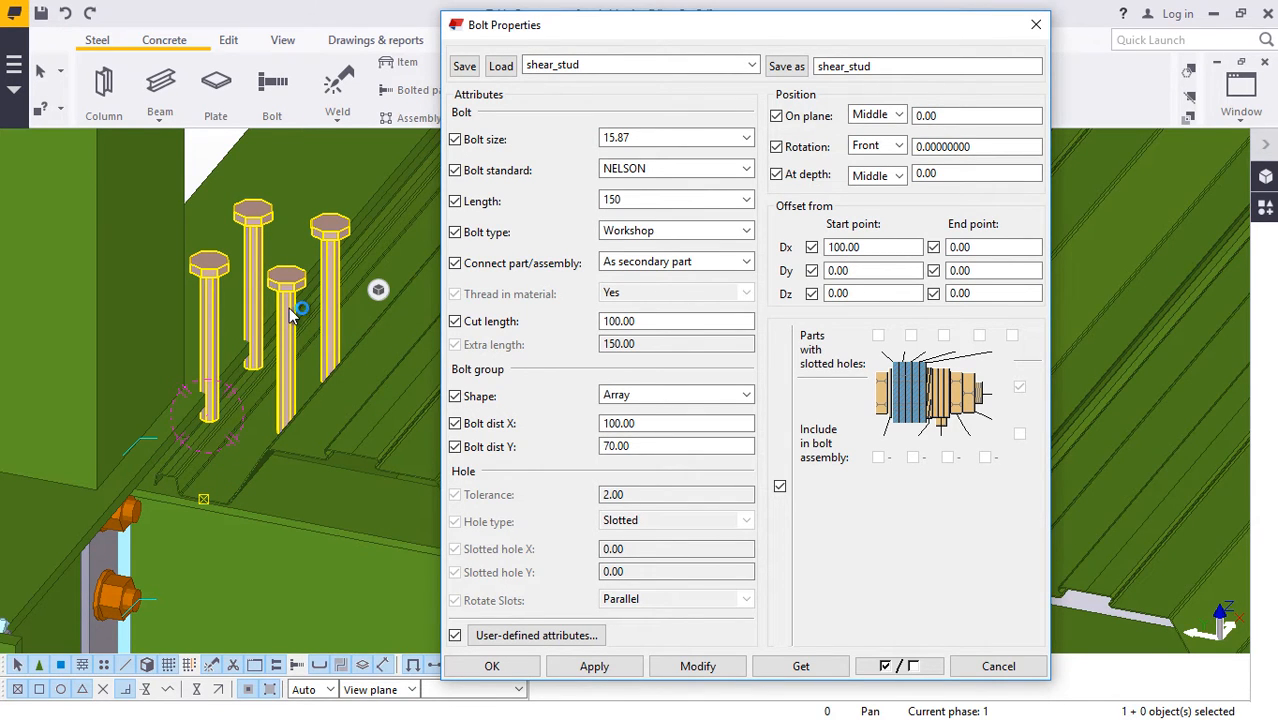
double_click(289, 308)
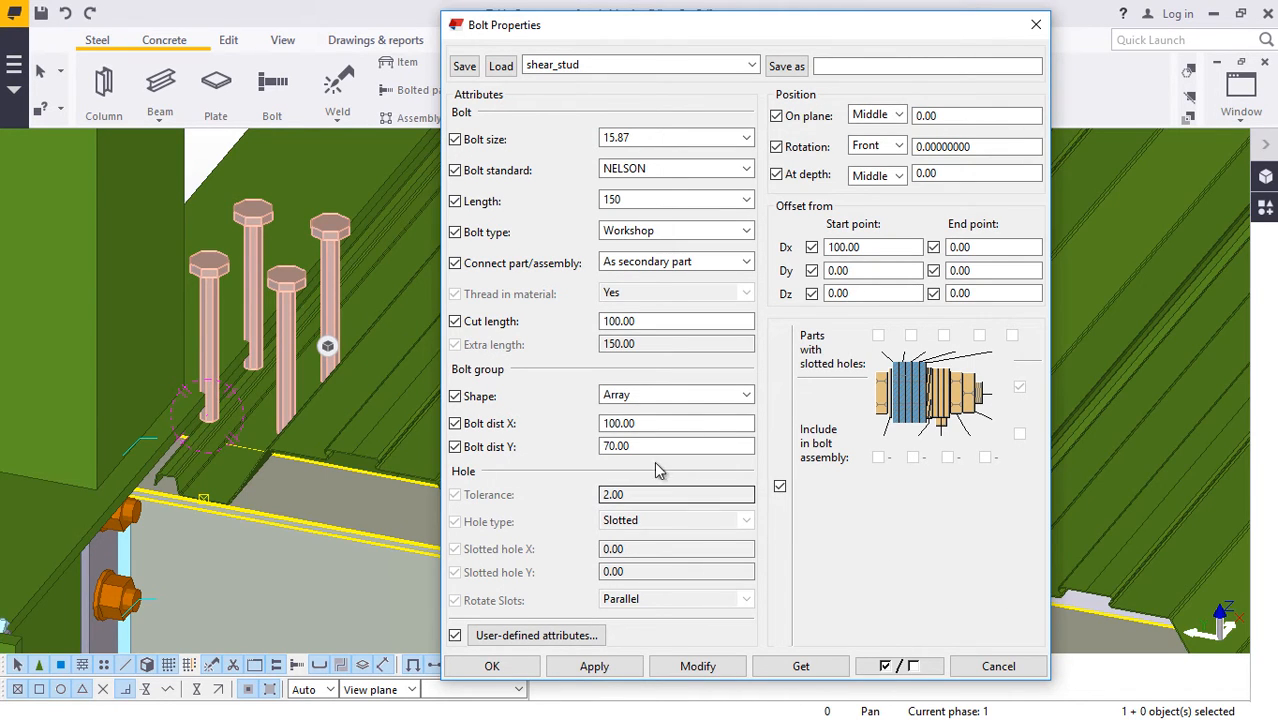
drag(648, 446, 527, 452)
text(0)
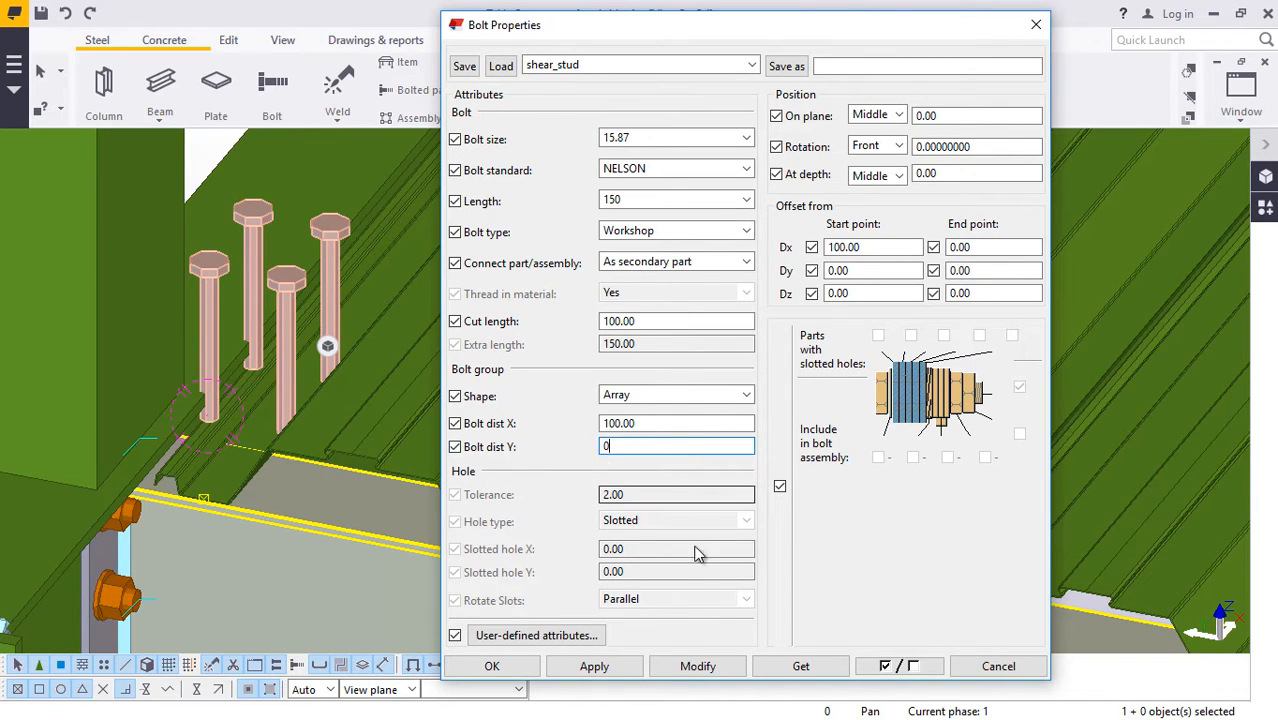
click(712, 667)
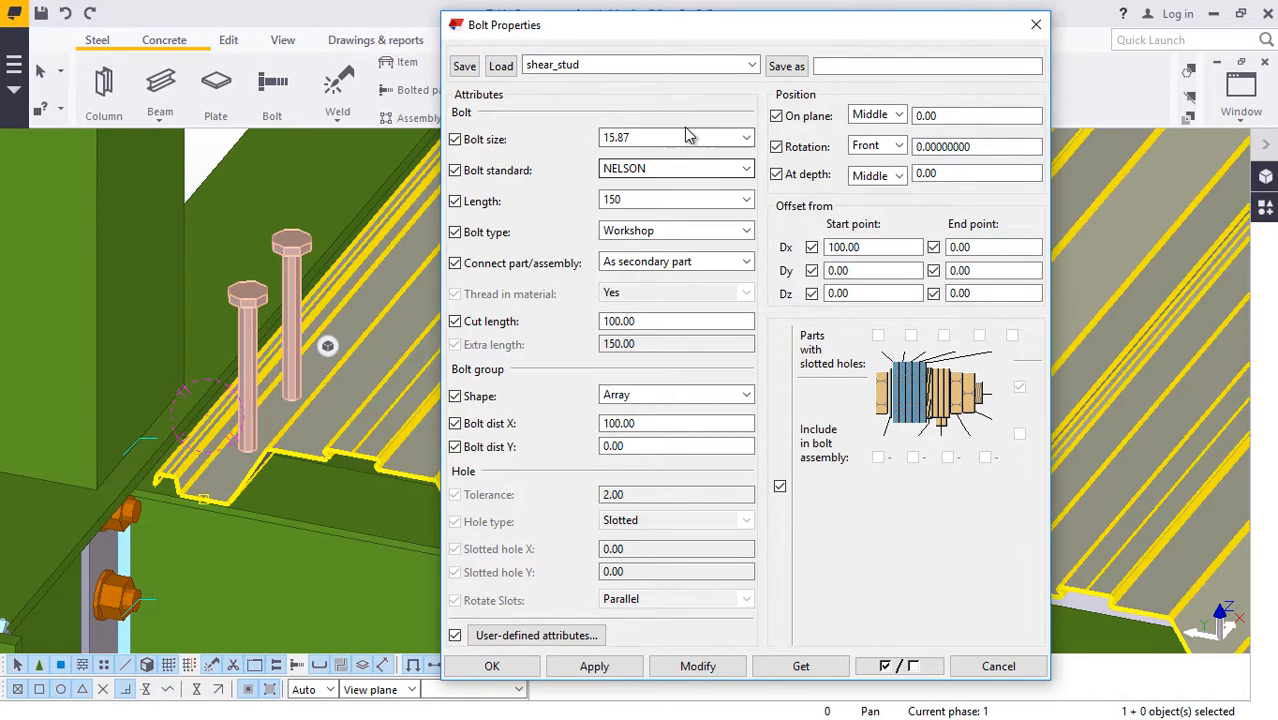
Set the stud group's bolt size to 12.7 and its length to 100, and apply both to the model.
click(725, 138)
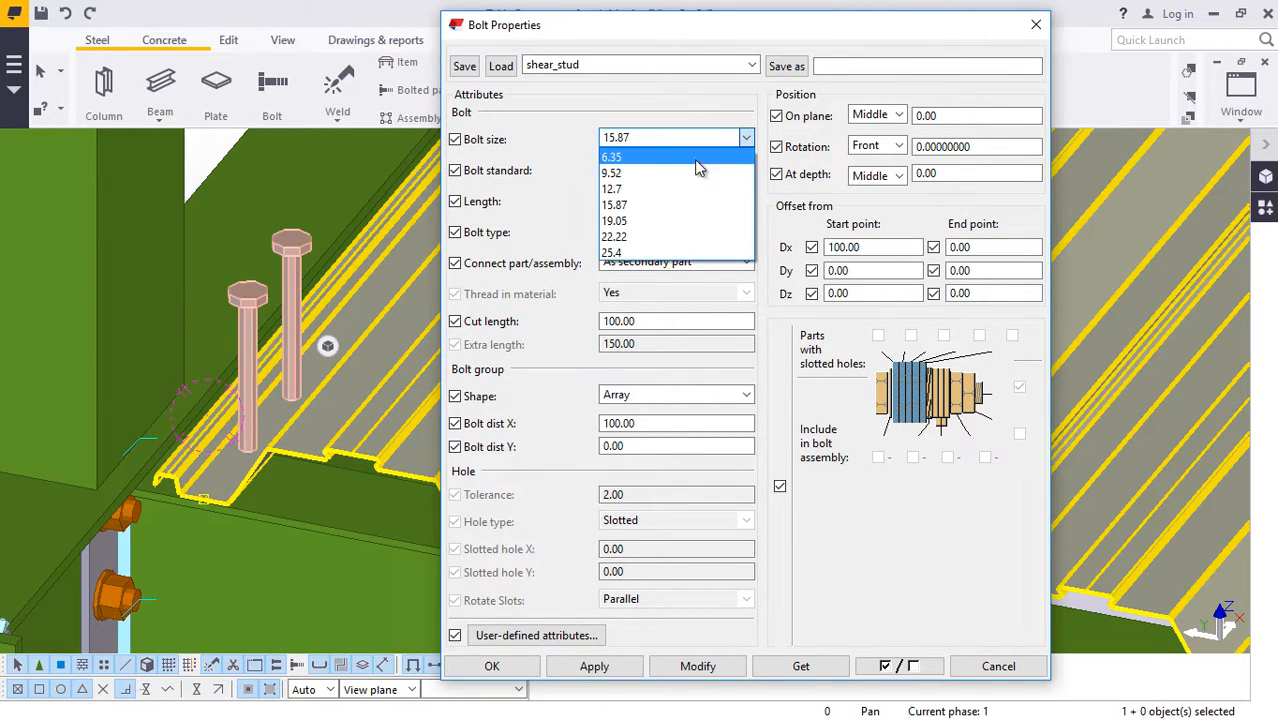
click(630, 189)
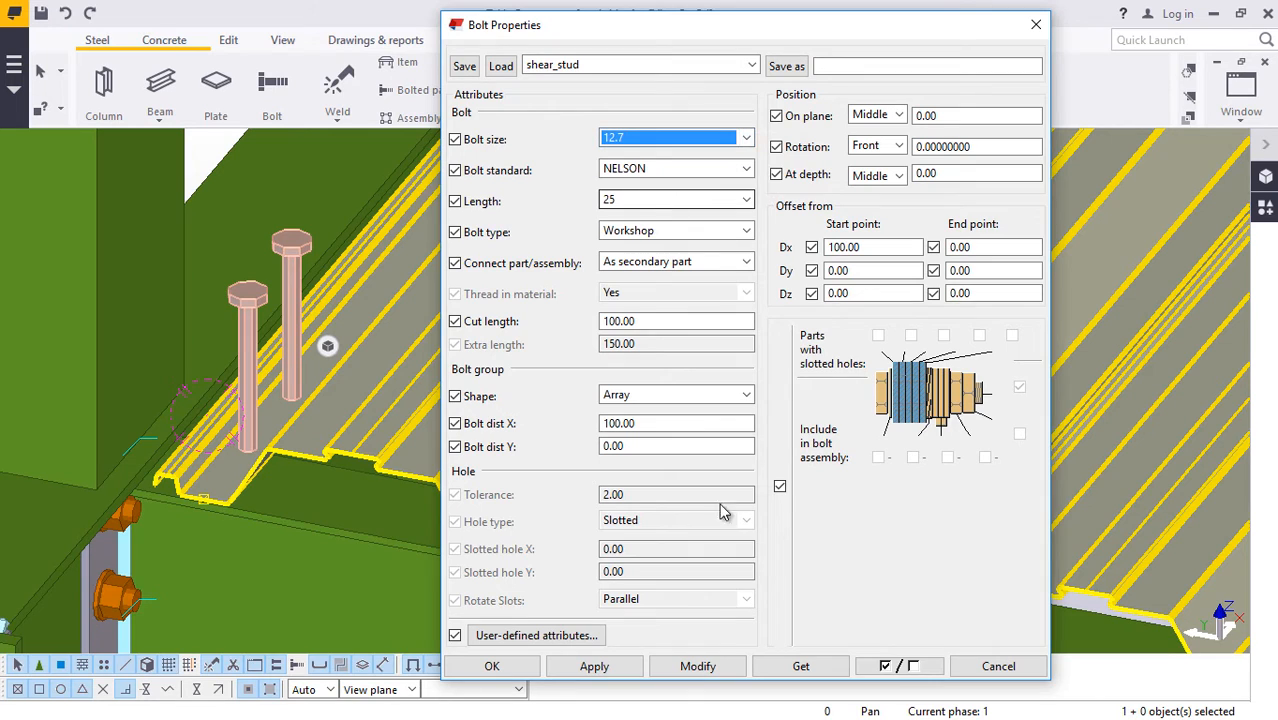
click(697, 666)
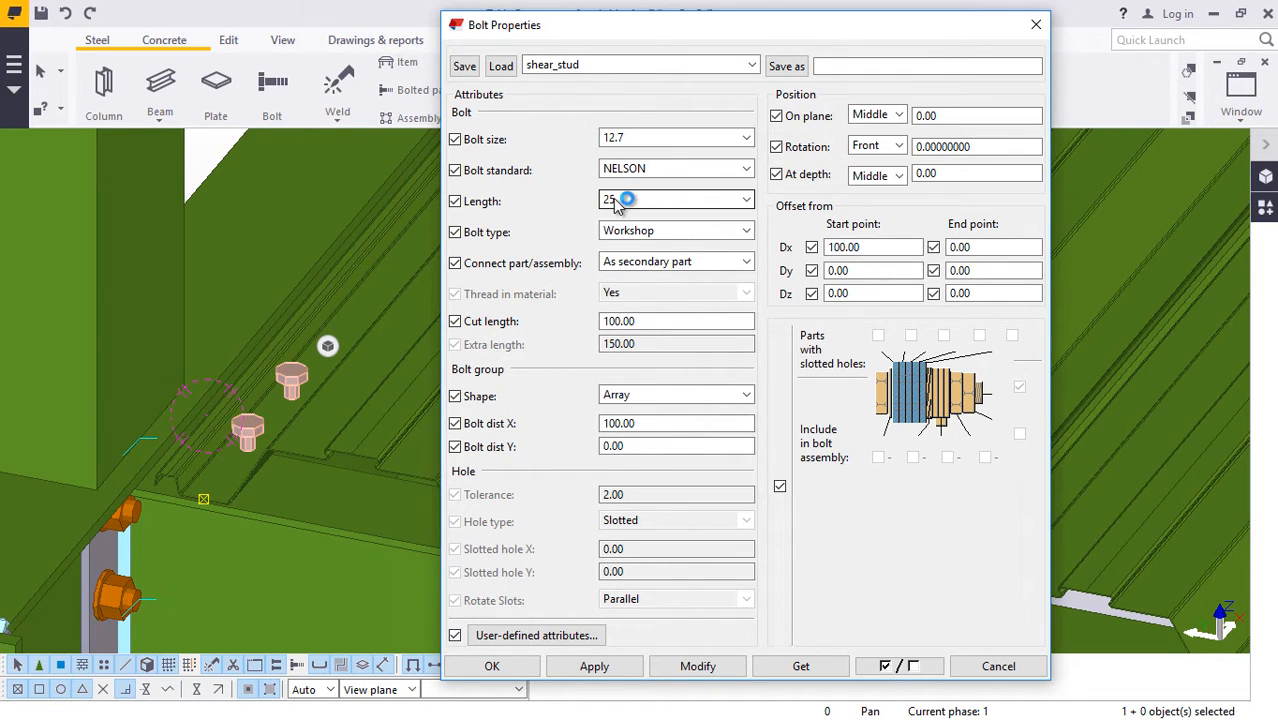
click(675, 201)
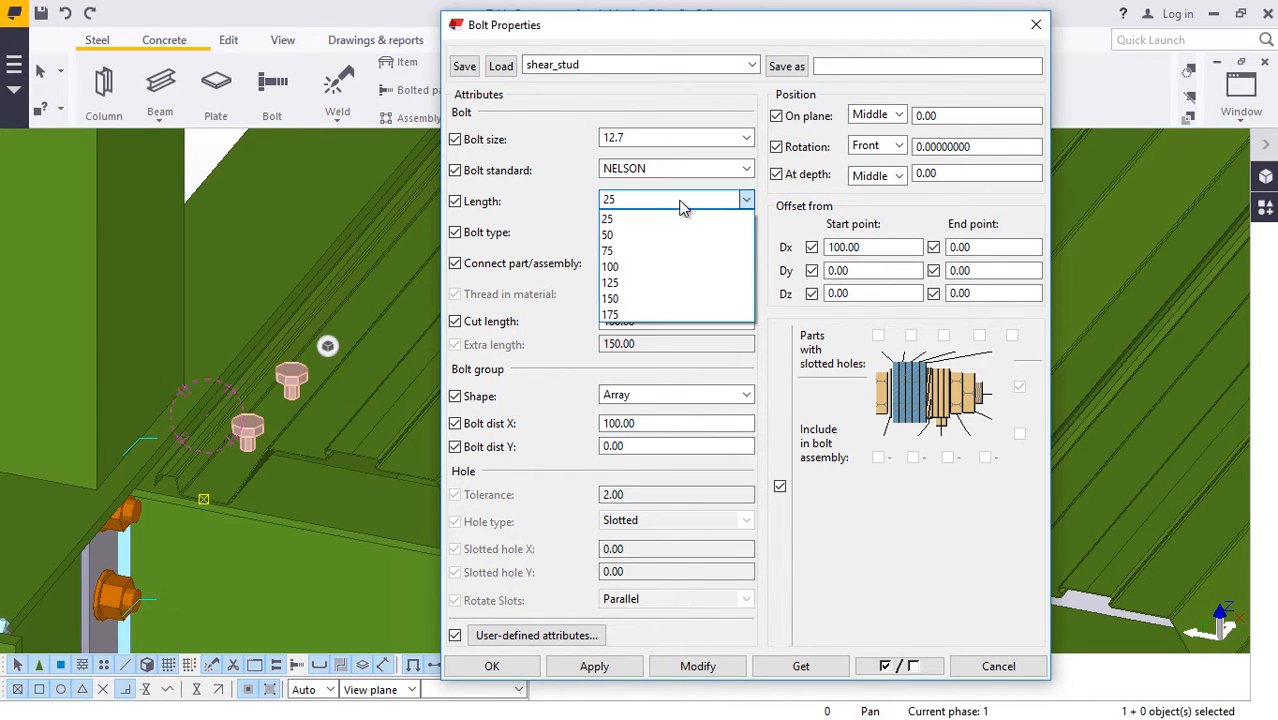
click(627, 268)
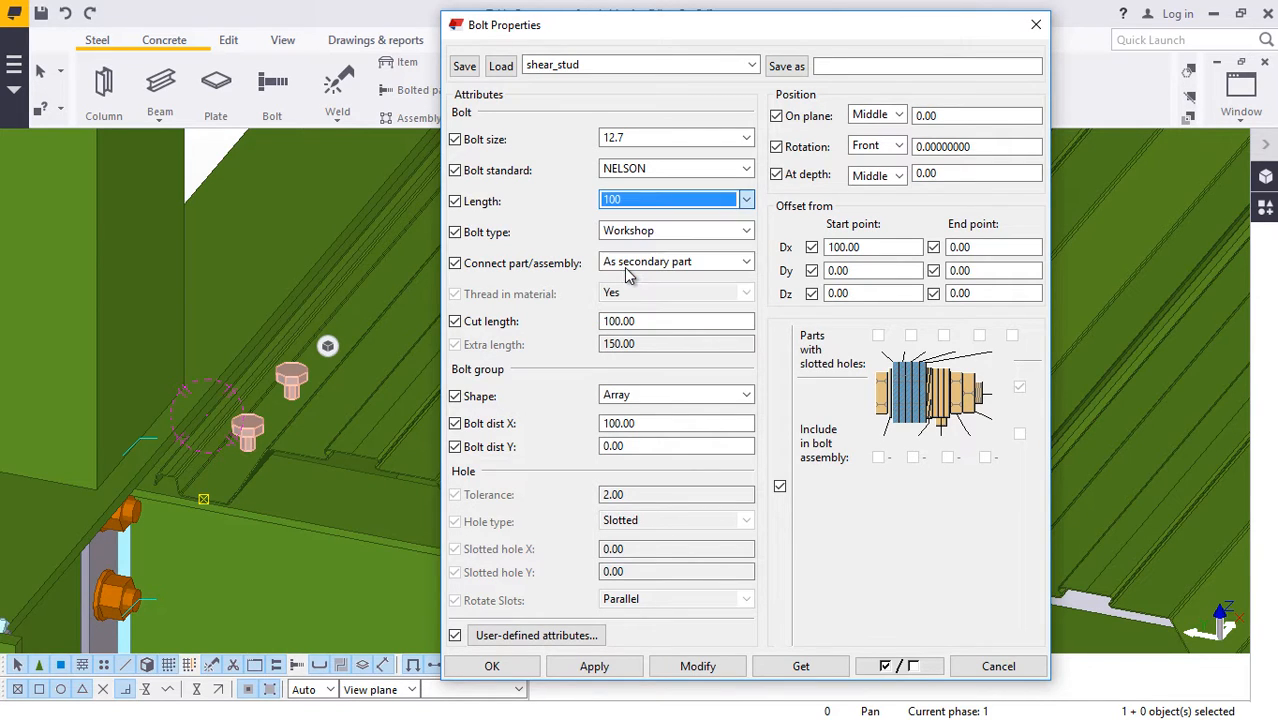
click(697, 667)
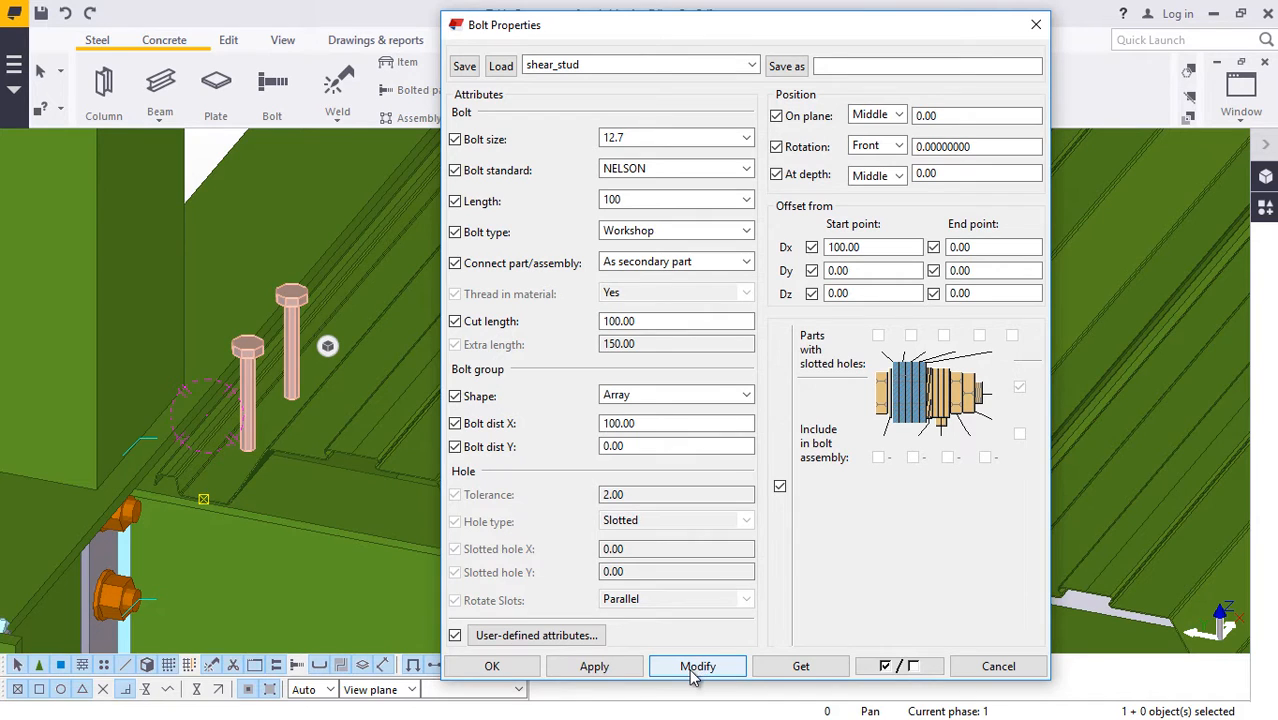
click(495, 666)
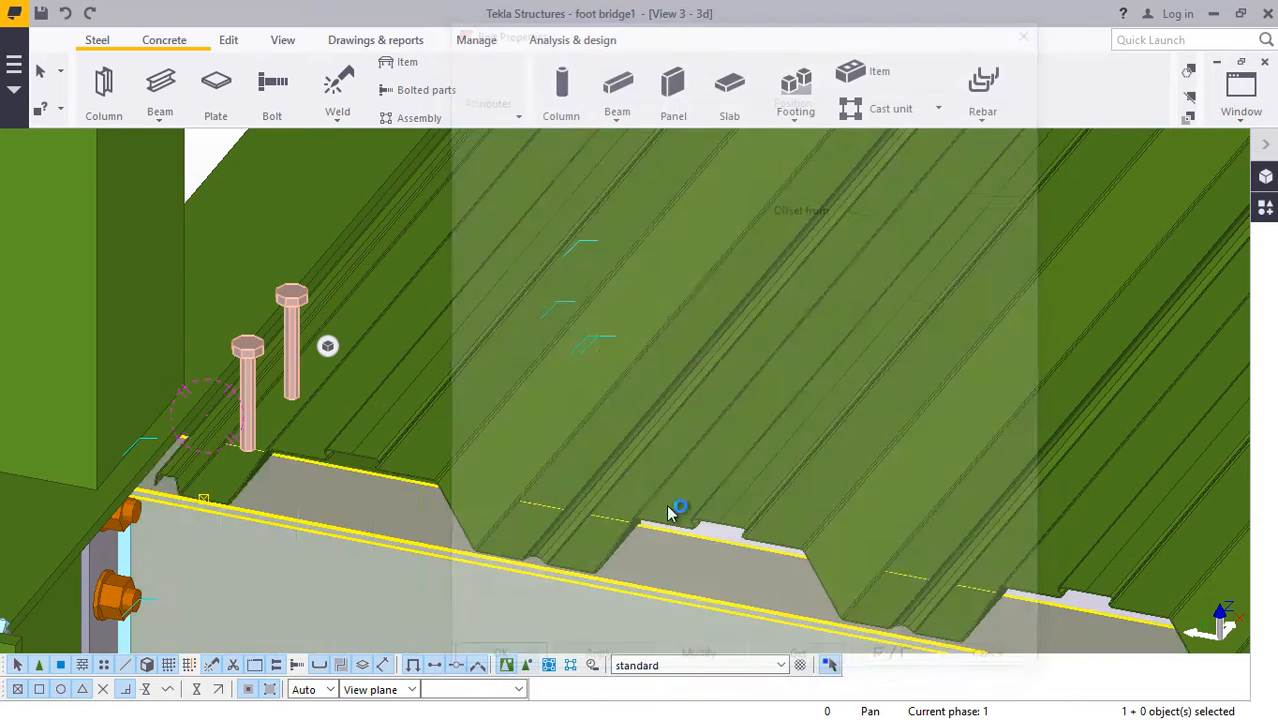
Rotate the view around the stud pair at the deck sheet's corner to examine how the studs sit on the sheet.
click(282, 42)
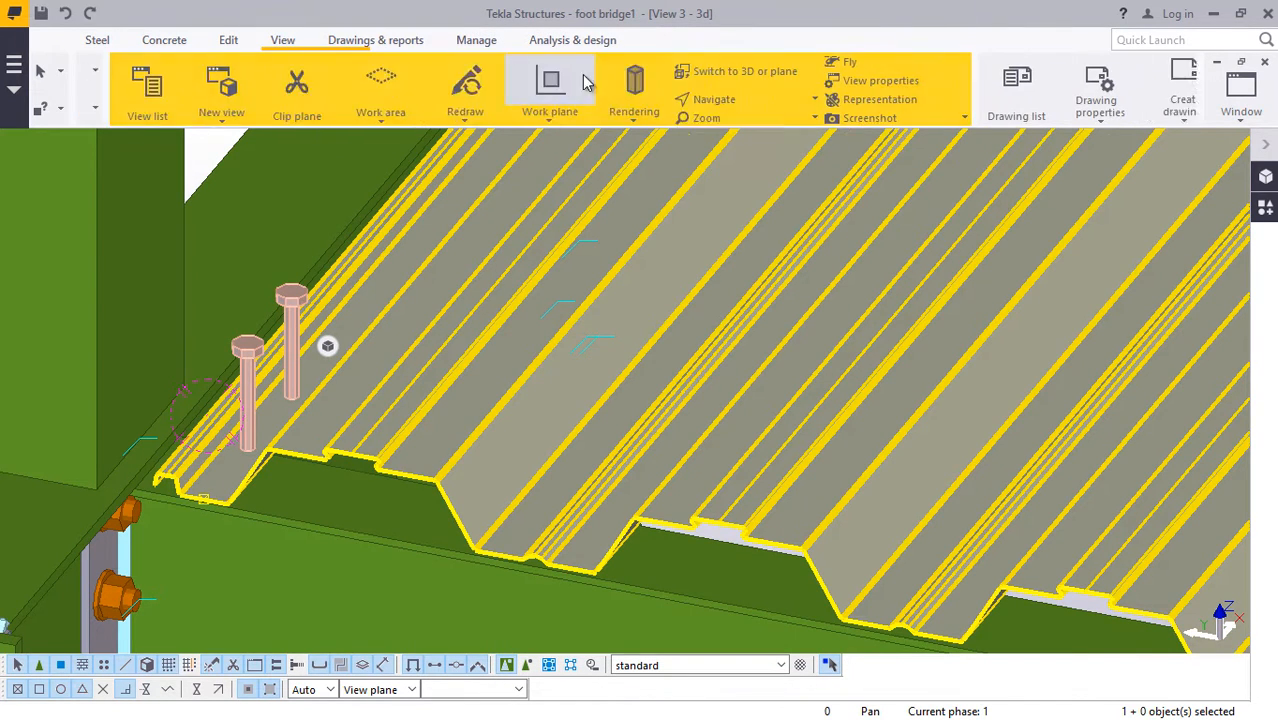
click(682, 99)
click(697, 125)
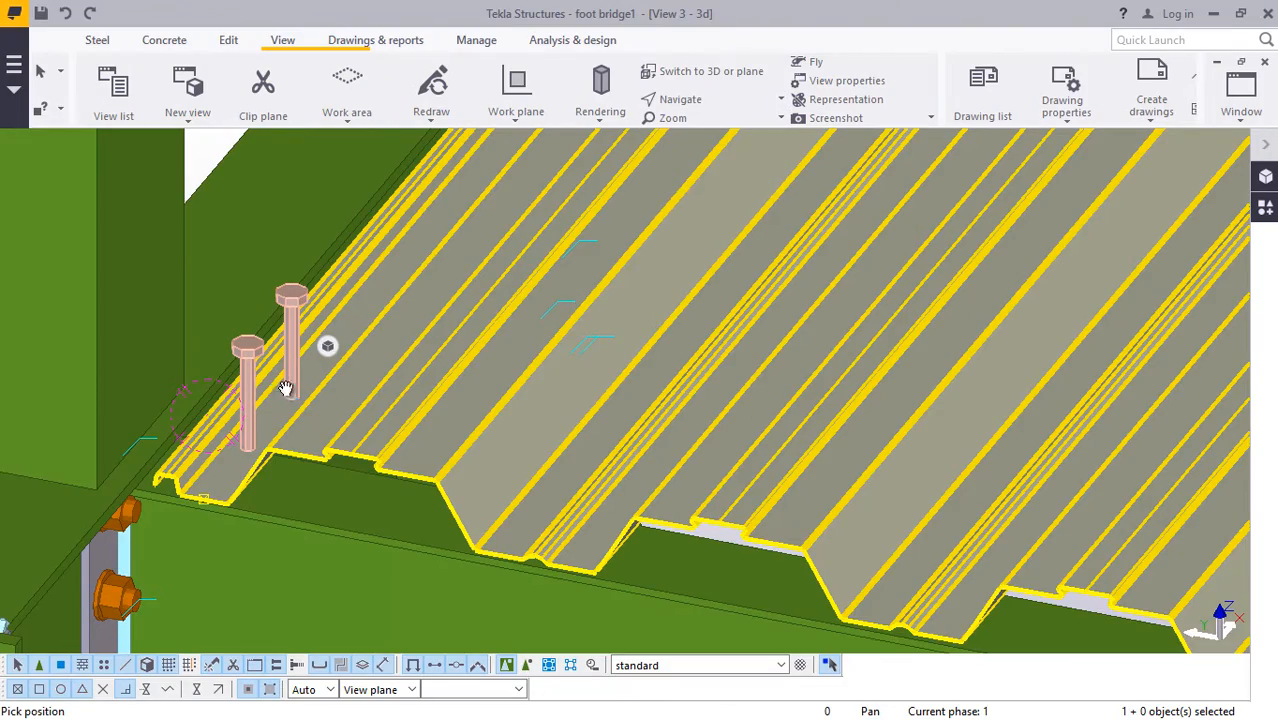
drag(286, 388, 243, 194)
right_click(243, 194)
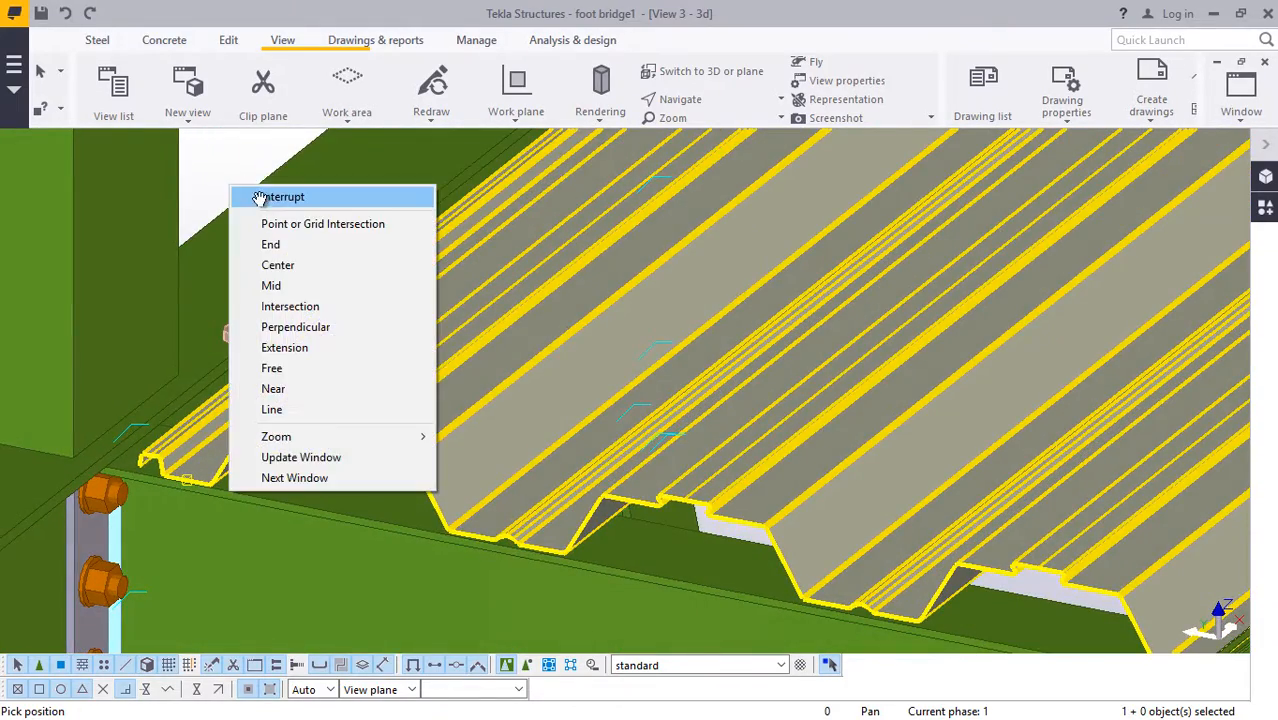
click(264, 203)
scroll(262, 333, up, 4)
scroll(262, 333, down, 2)
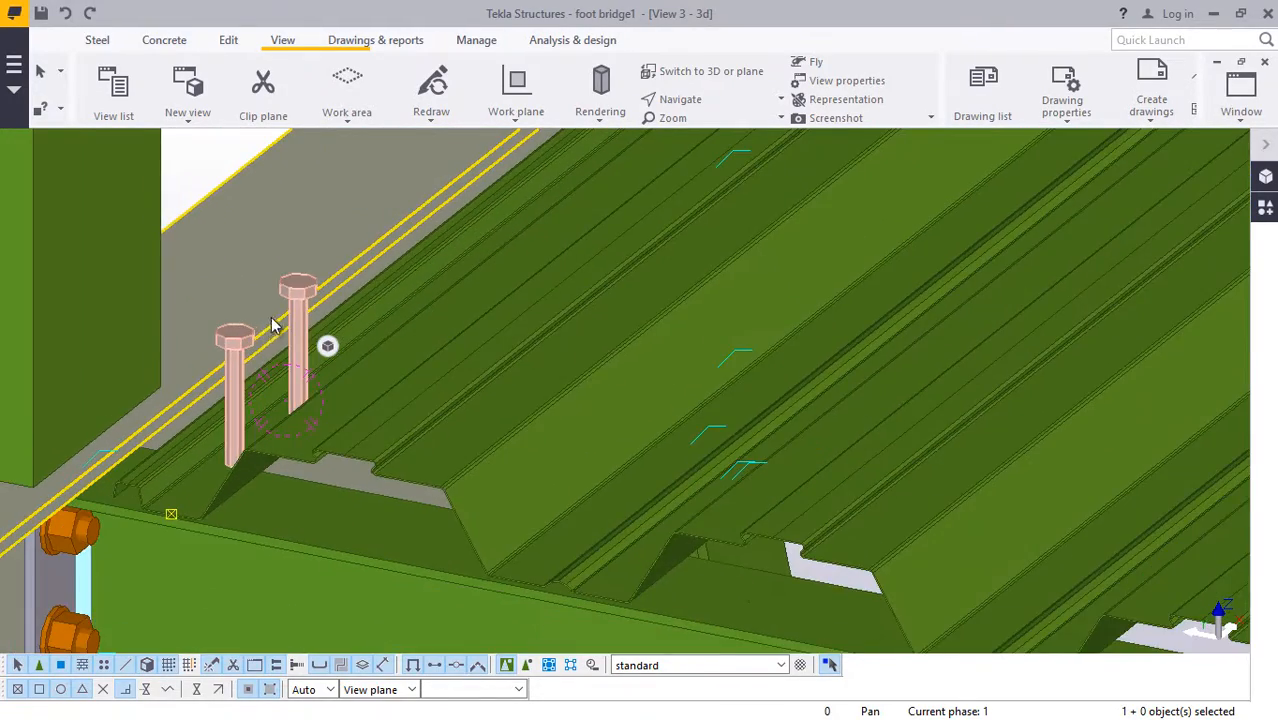
scroll(272, 325, up, 1)
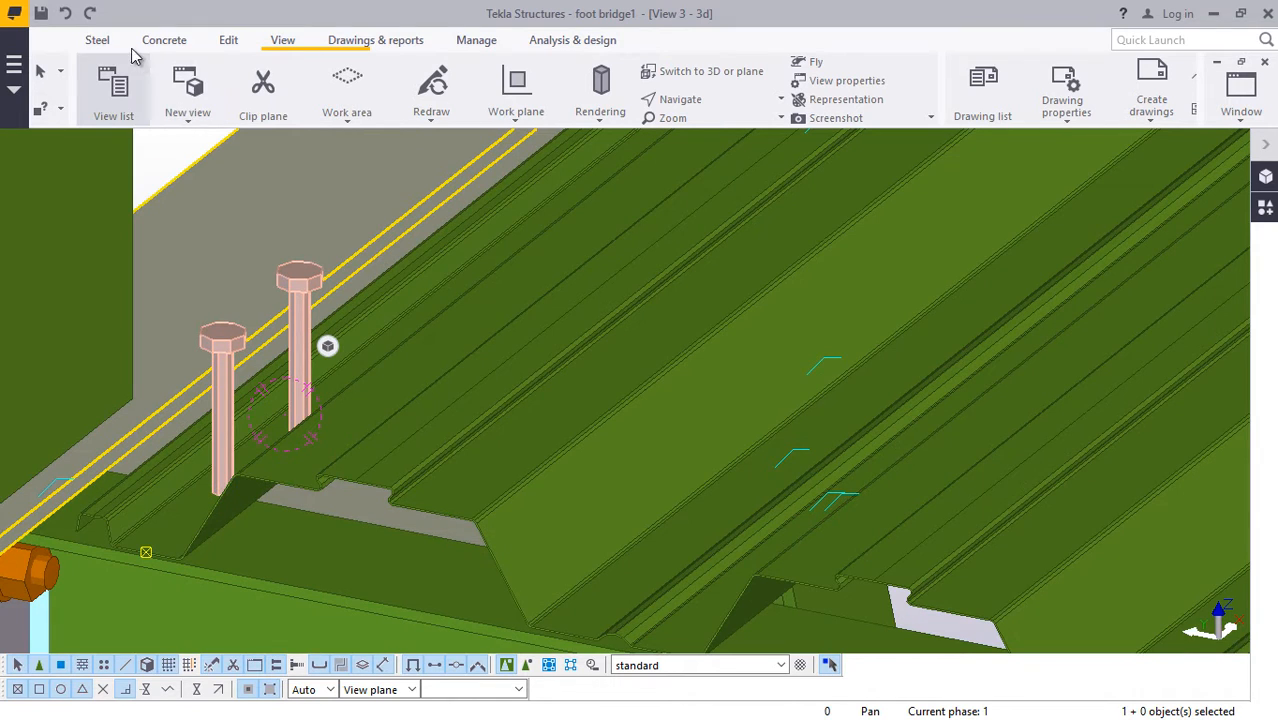
Start a second bolt group with the deck sheet as both bolted parts, beginning at the midpoint of the first crest's first flat at the abutment end.
click(97, 41)
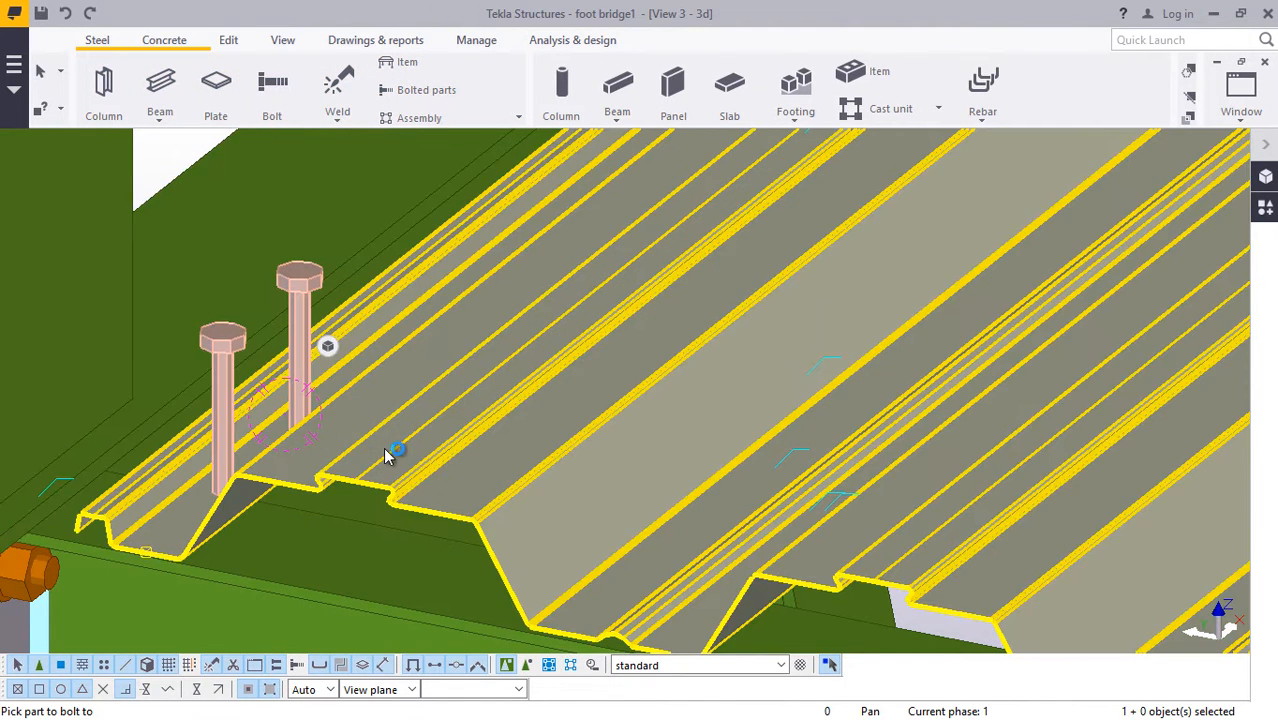
click(389, 455)
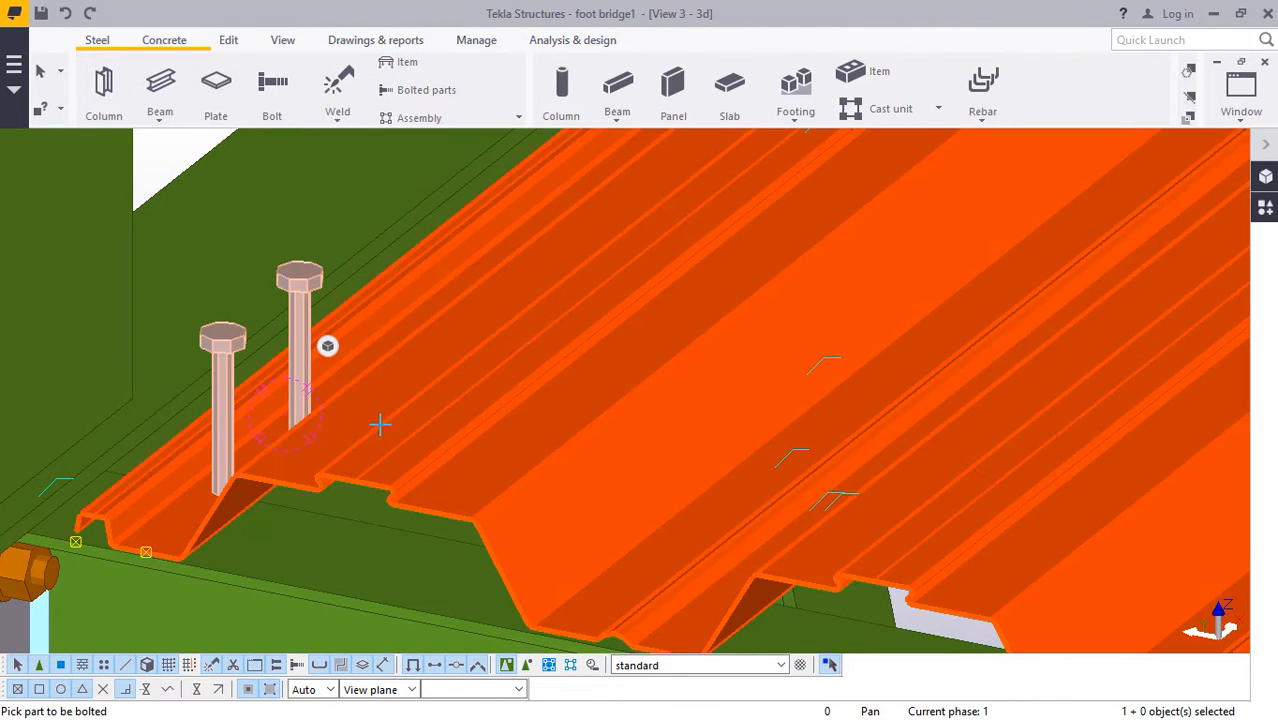
click(378, 423)
scroll(335, 470, up, 5)
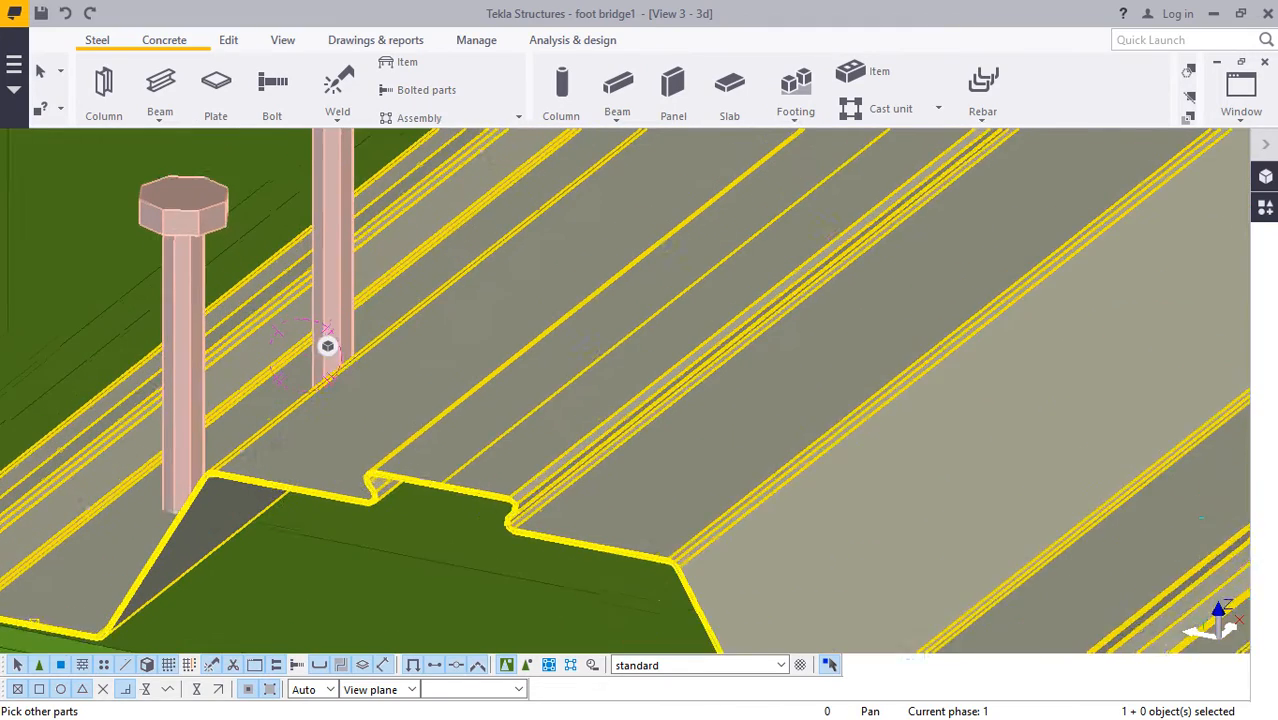
scroll(327, 346, up, 5)
middle_click(327, 346)
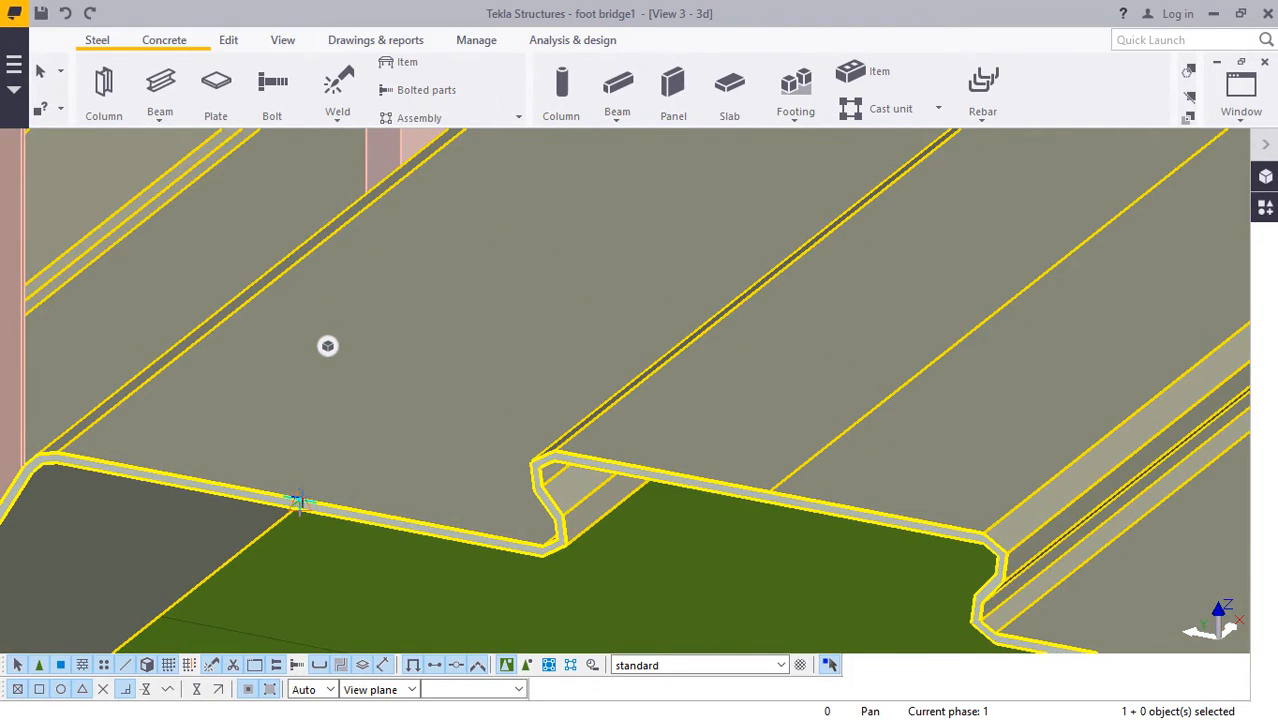
Complete the second stud group by picking the midpoint of the same crest flat at the sheet's far end, and end the bolt command.
scroll(303, 497, down, 8)
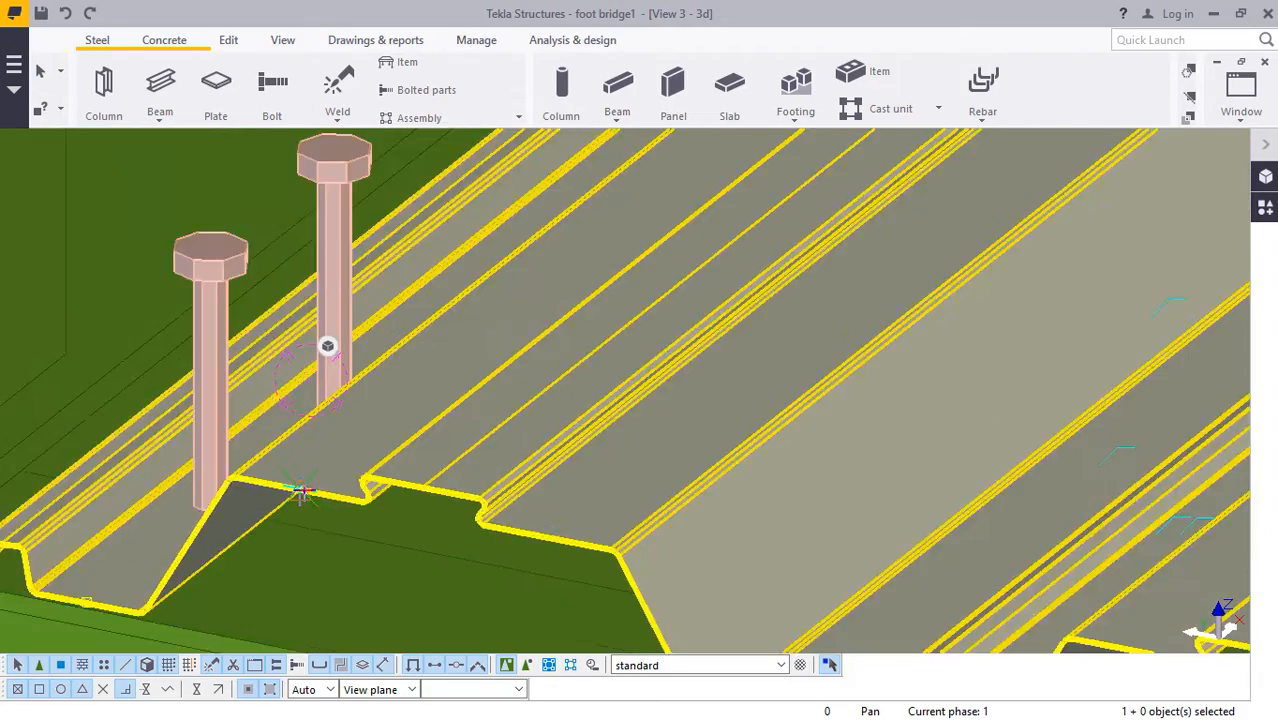
scroll(305, 490, down, 10)
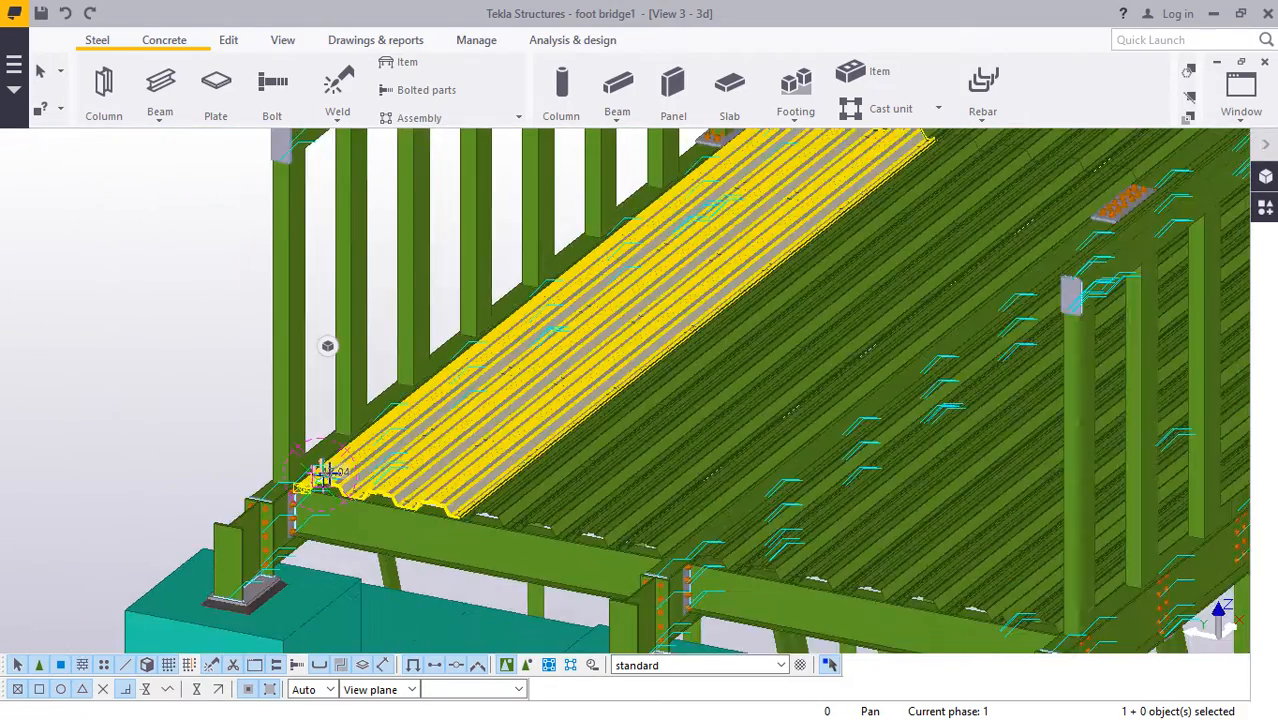
scroll(620, 240, up, 10)
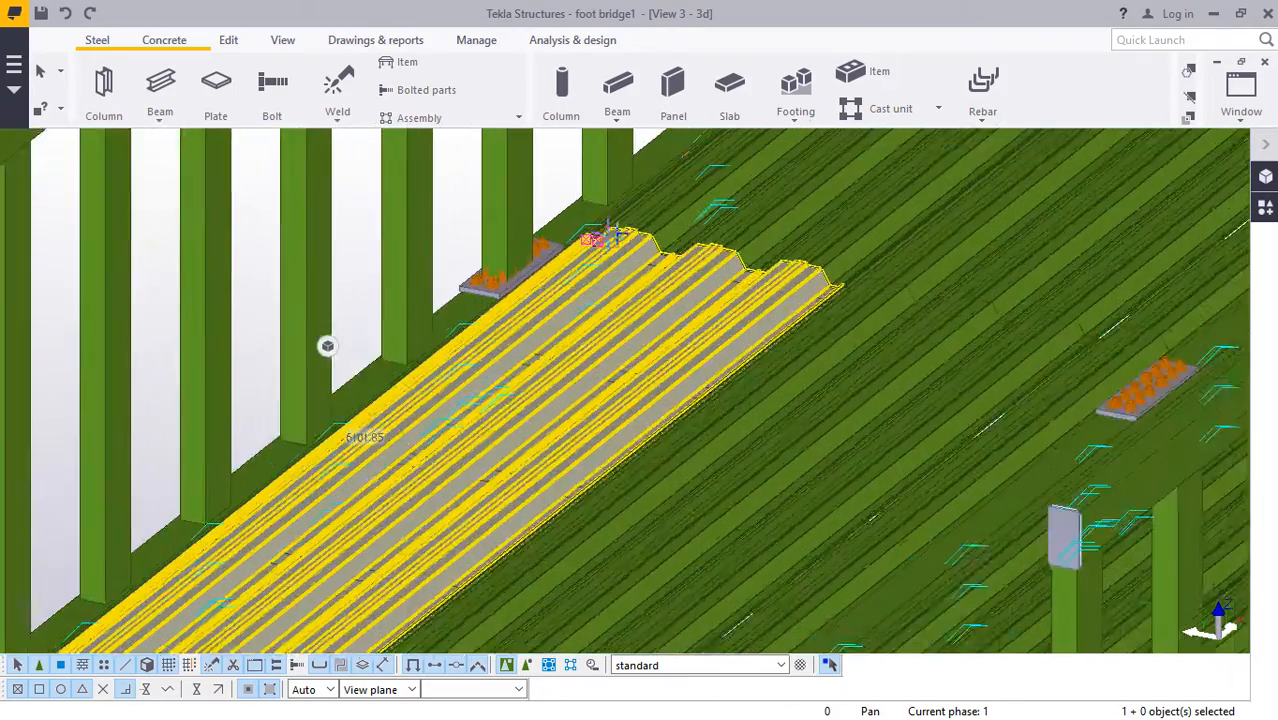
scroll(621, 228, up, 10)
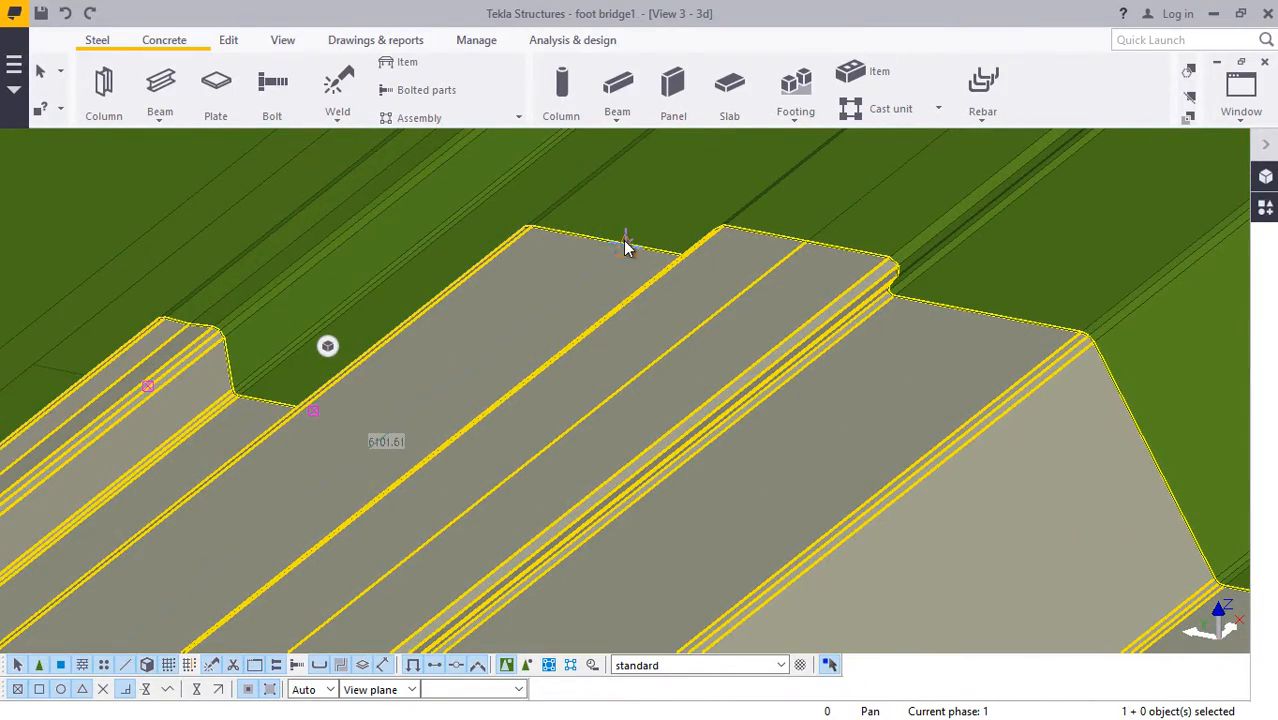
click(623, 240)
scroll(630, 236, down, 8)
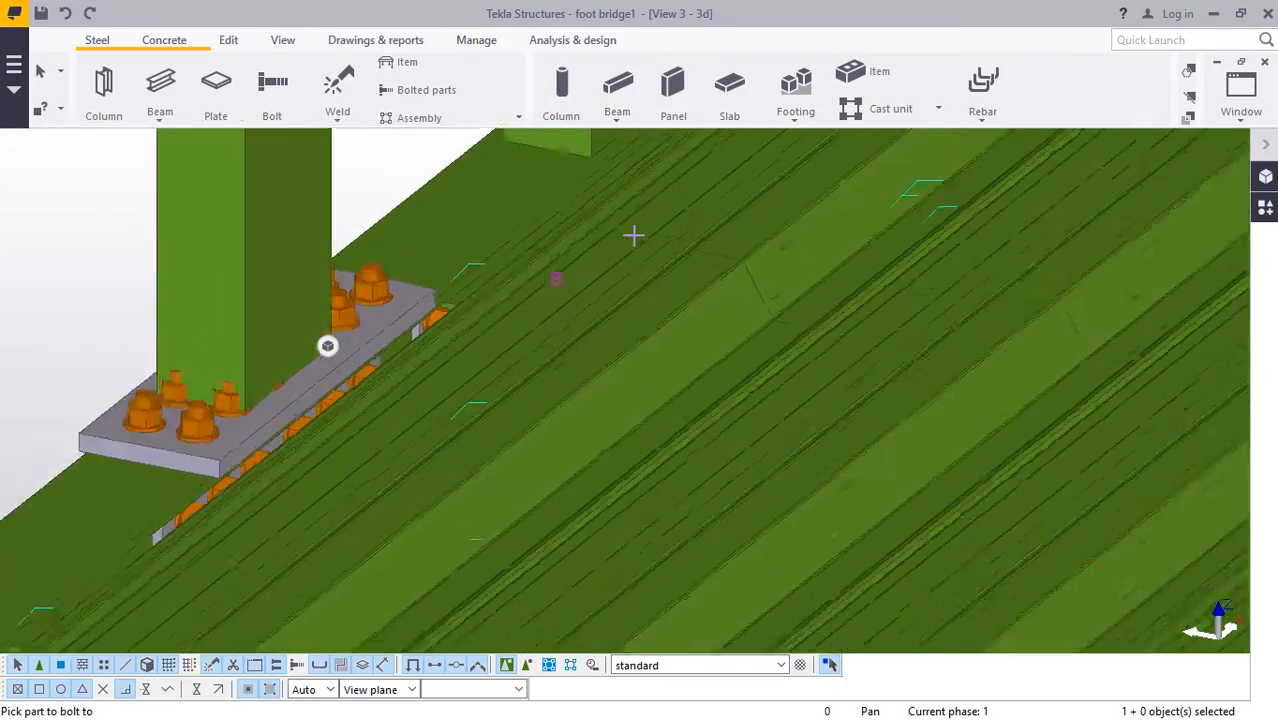
scroll(634, 236, down, 6)
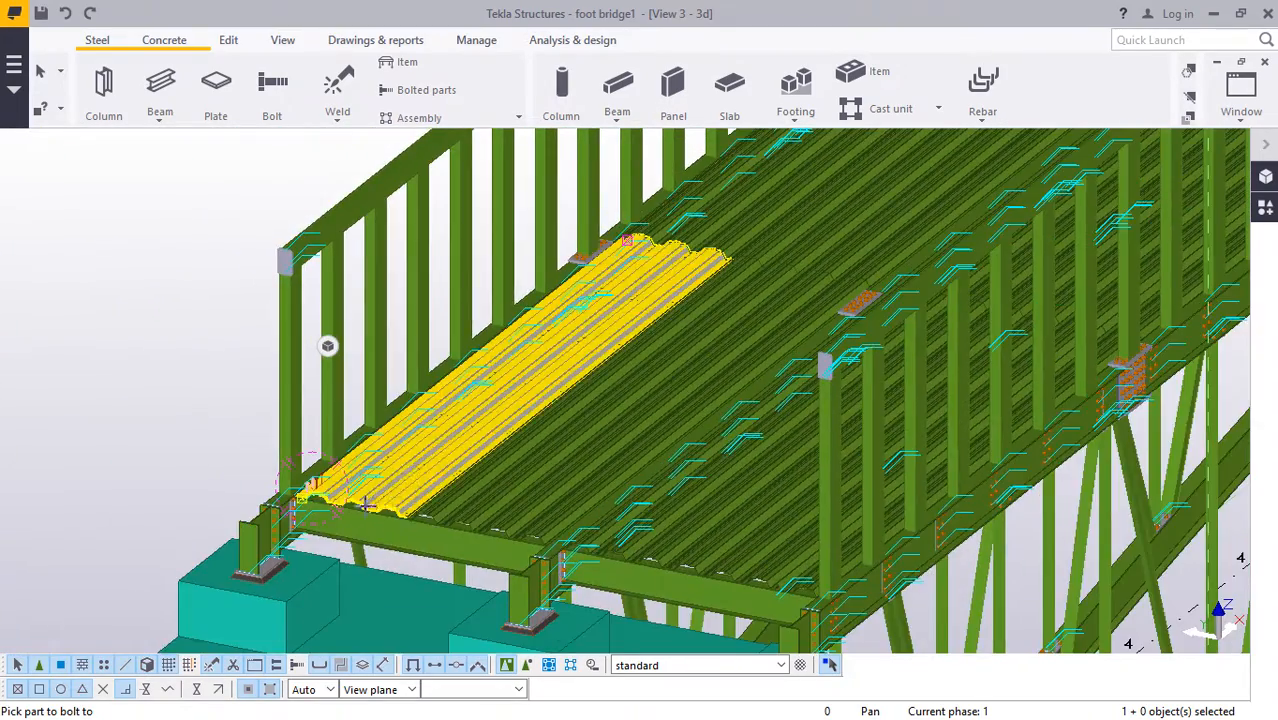
scroll(283, 480, up, 5)
scroll(283, 480, up, 4)
right_click(305, 215)
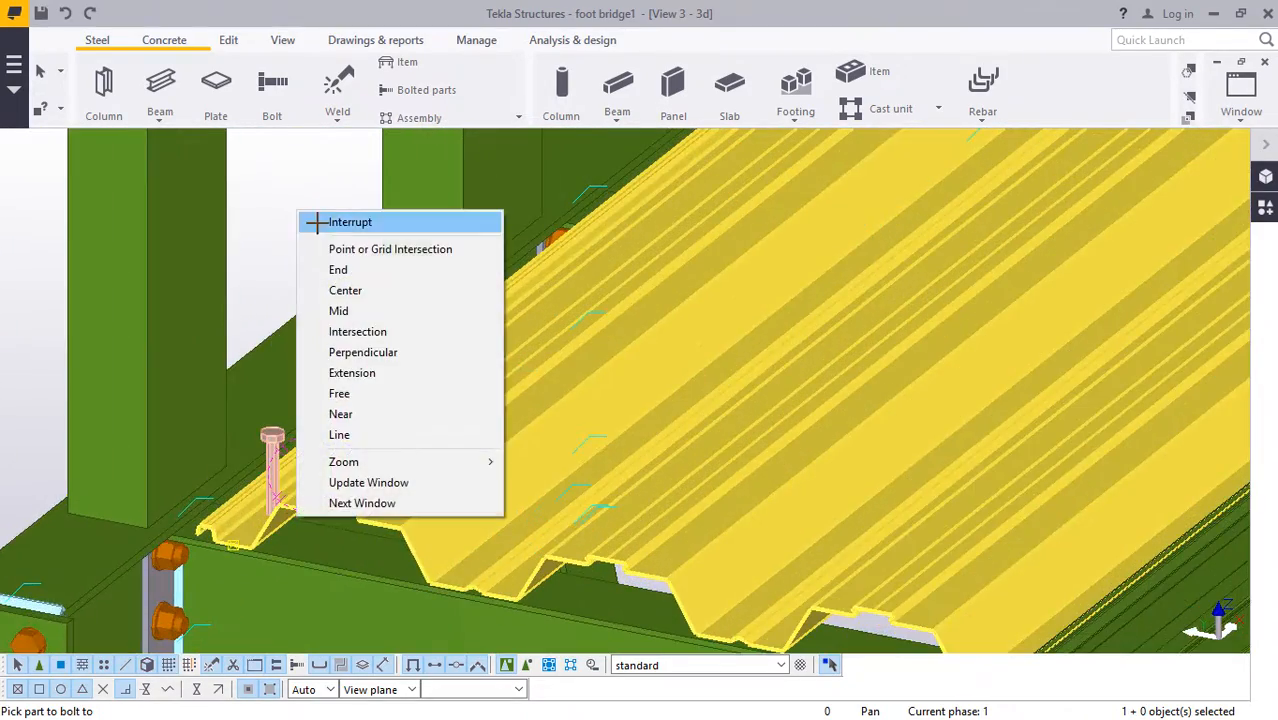
click(330, 221)
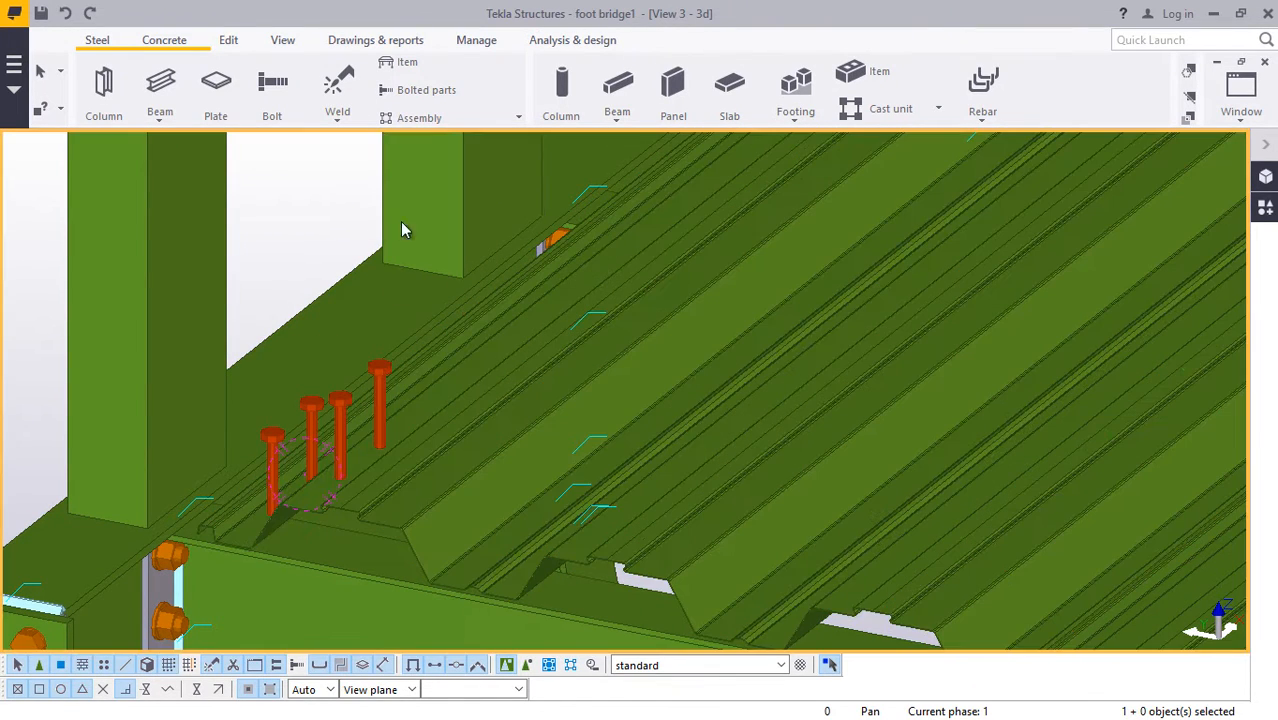
Rotate the view around the two stud pairs at the deck sheet's corner to compare how each group sits on the valley and the crest.
click(283, 42)
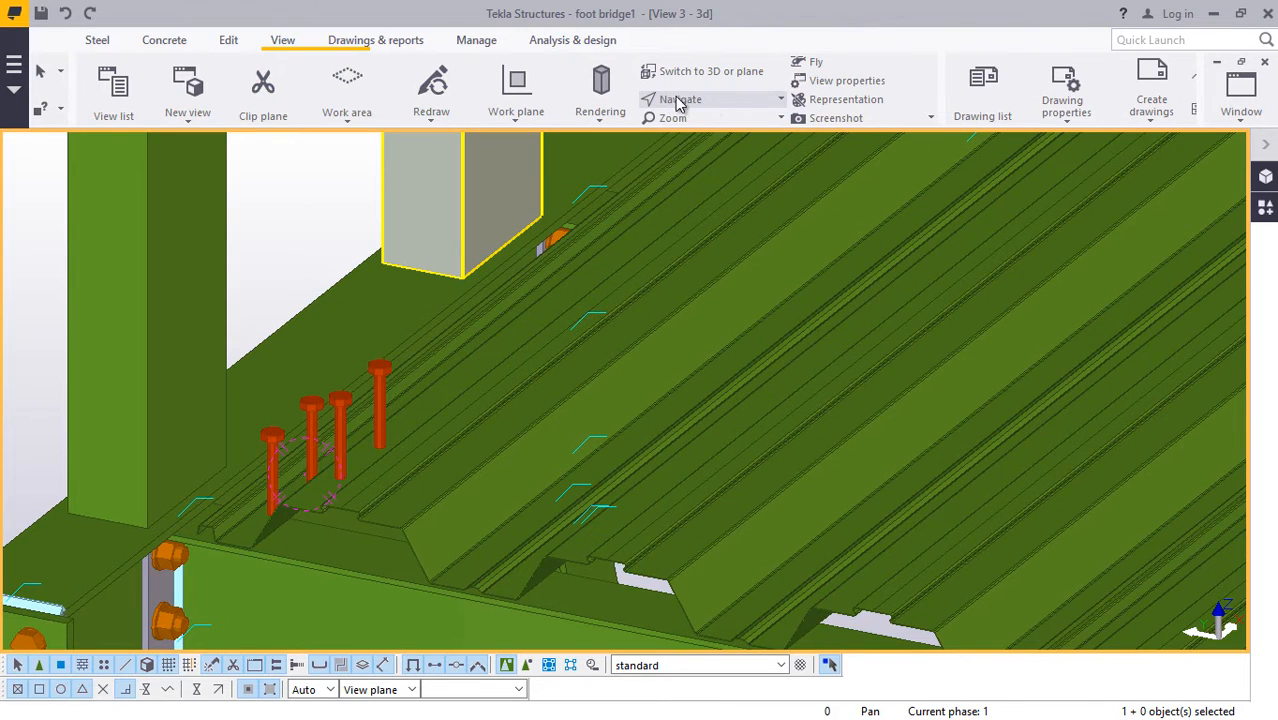
click(708, 104)
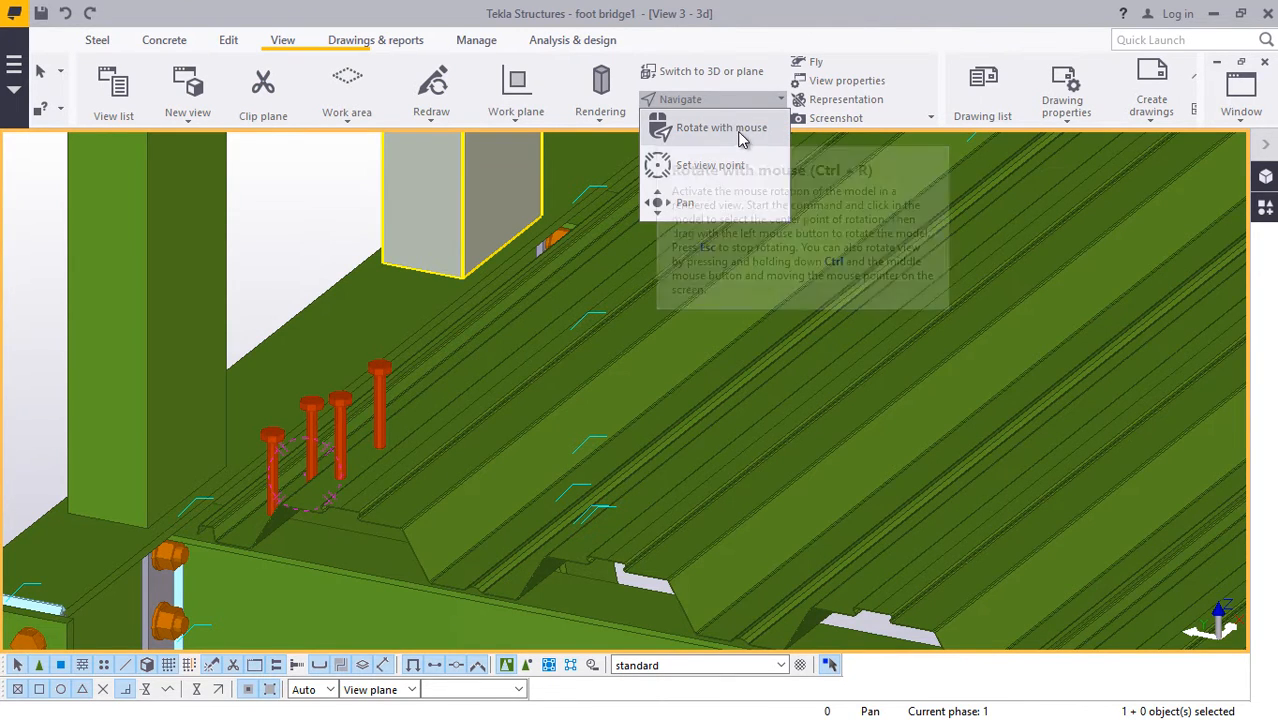
click(738, 130)
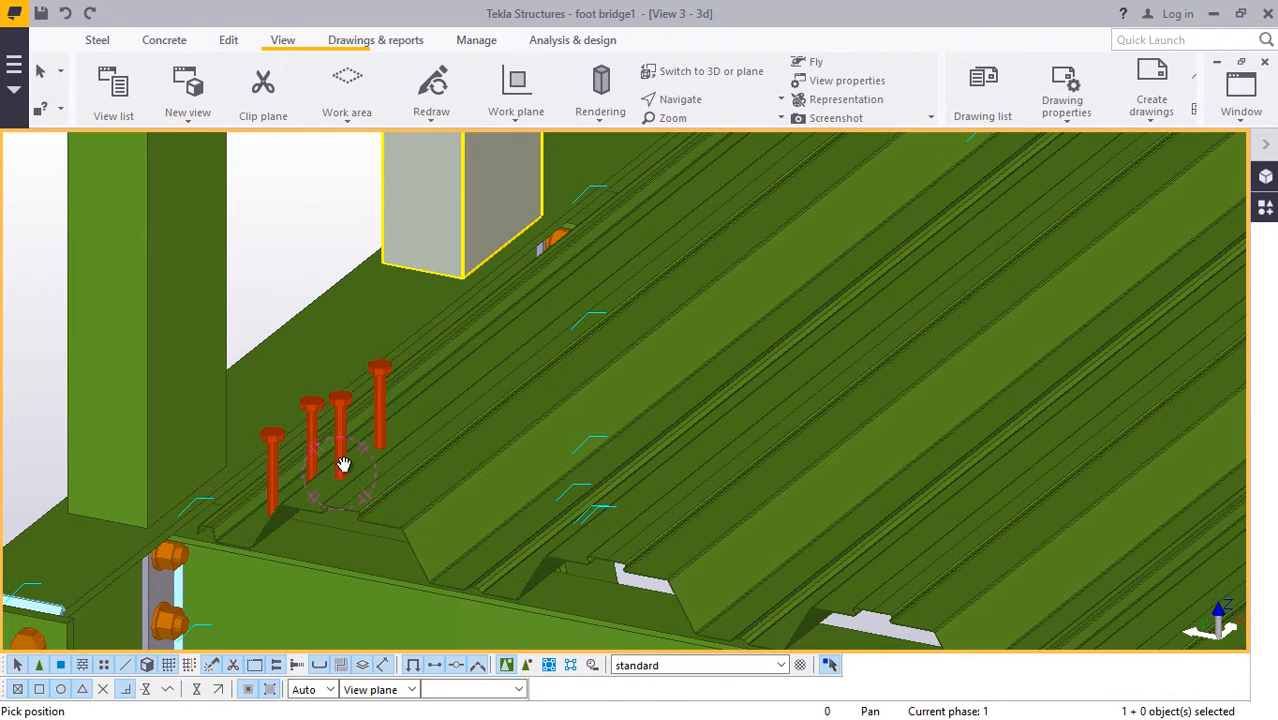
ctrl+middle_drag(343, 465, 323, 505)
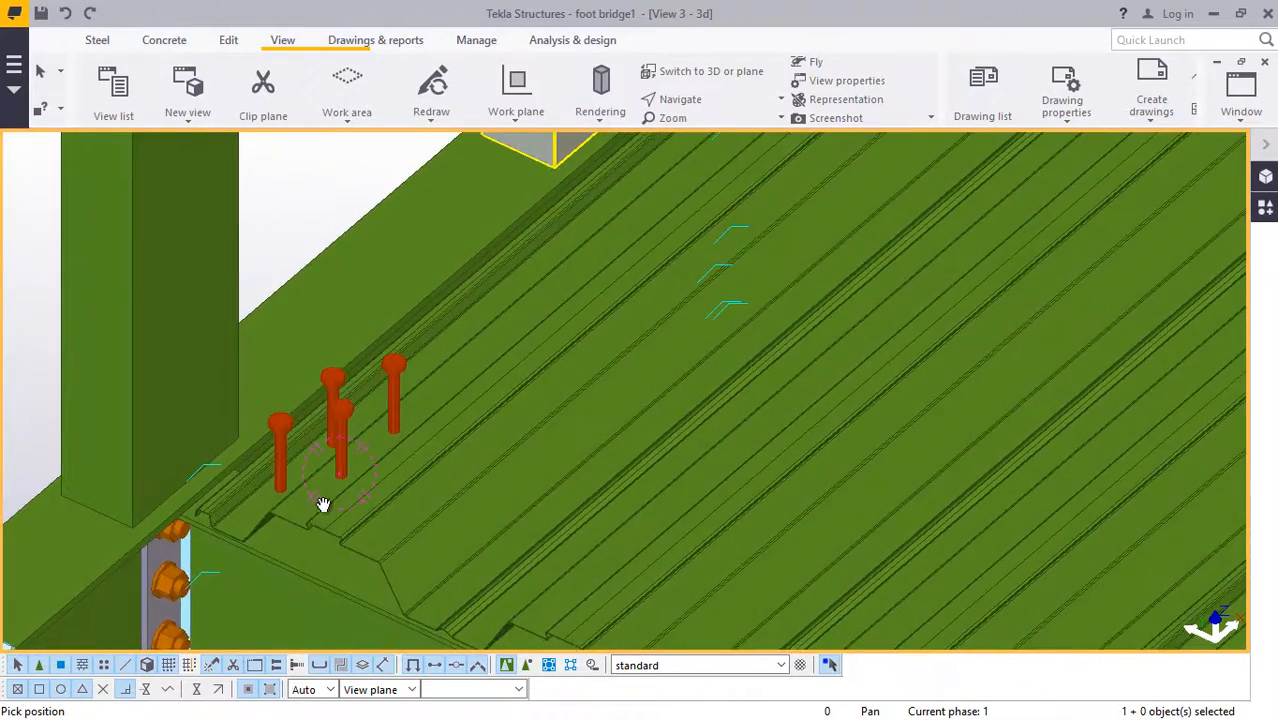
scroll(322, 491, up, 5)
ctrl+middle_drag(385, 437, 263, 321)
right_click(272, 190)
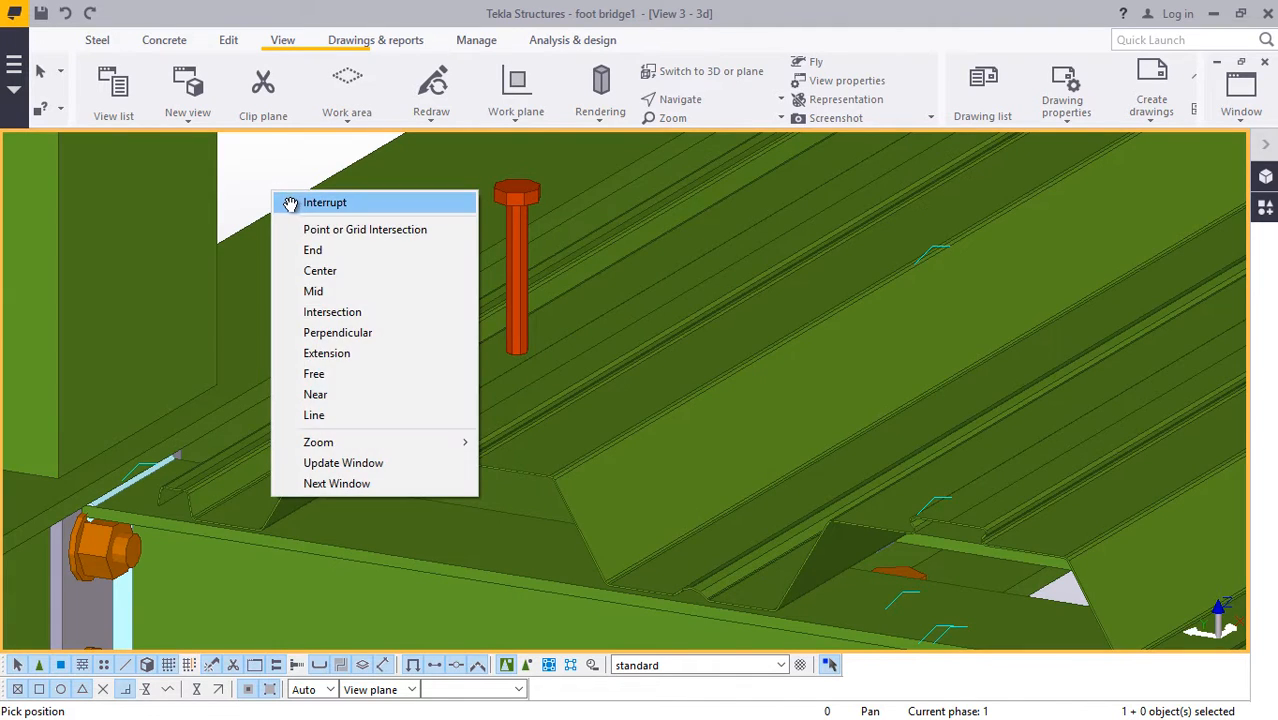
click(282, 200)
click(440, 292)
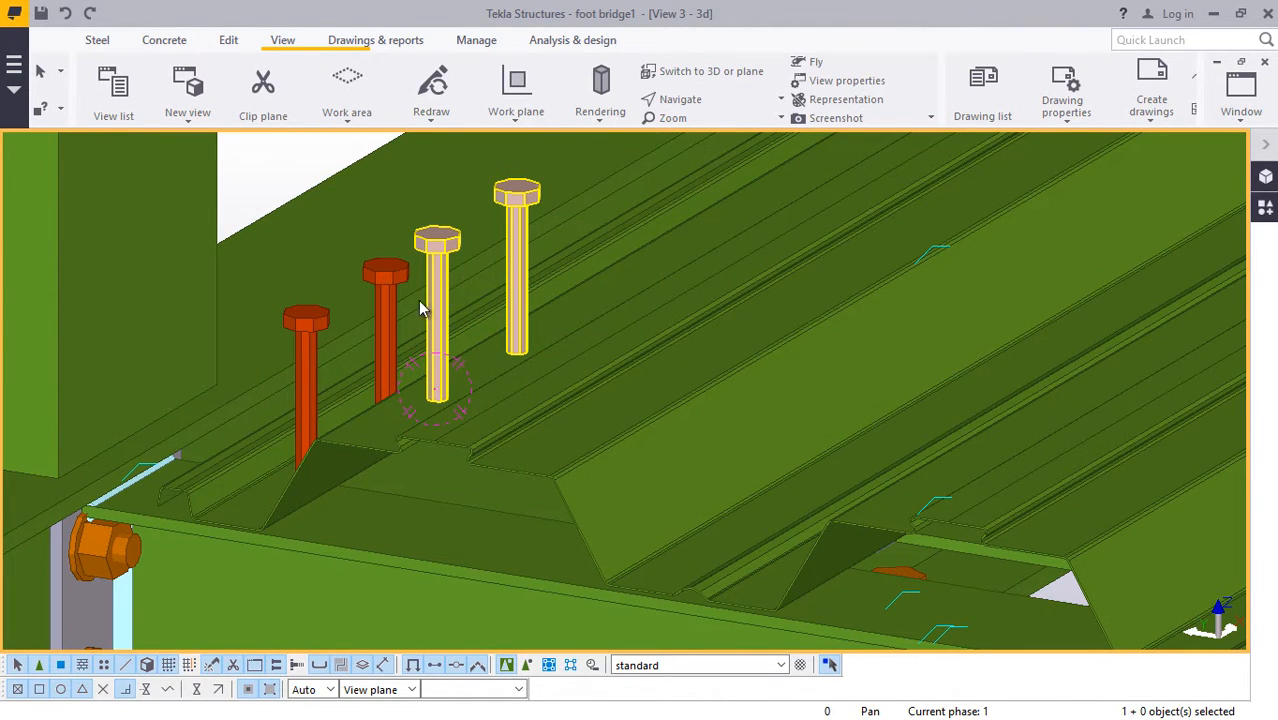
click(323, 335)
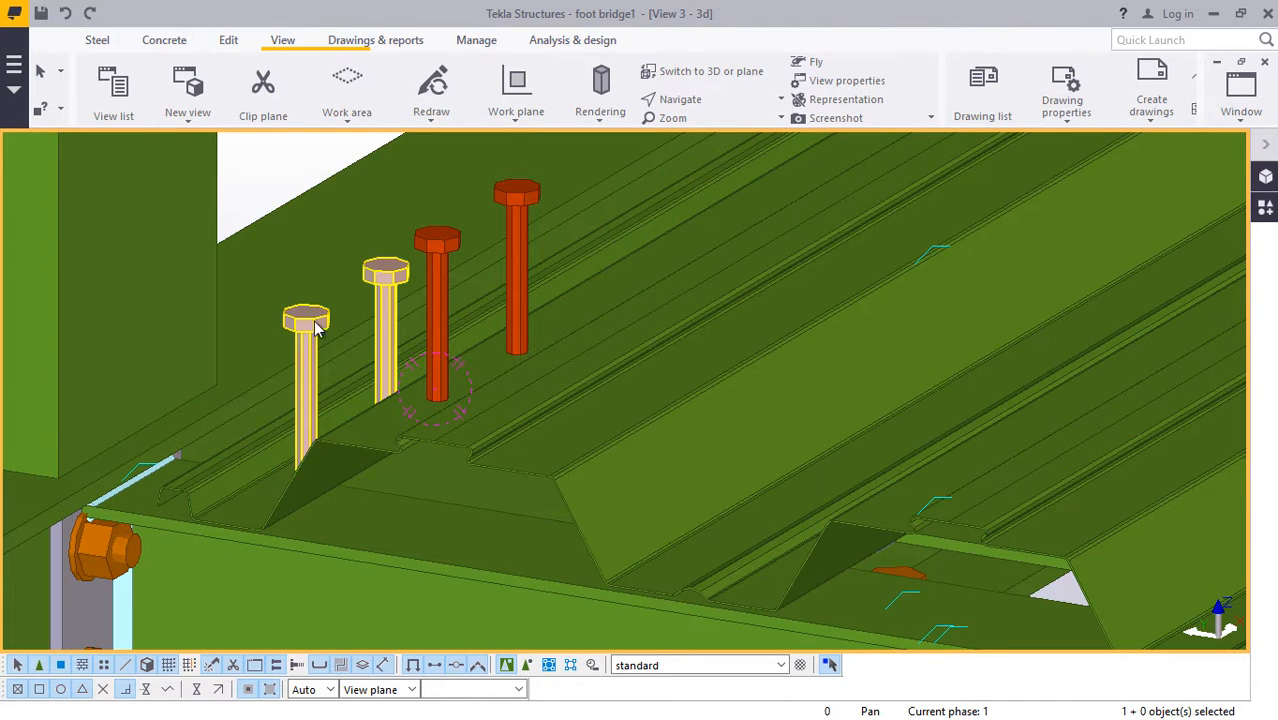
Set the length of the stud pair on the sheet's first crest to 50 and apply it to the model.
click(448, 274)
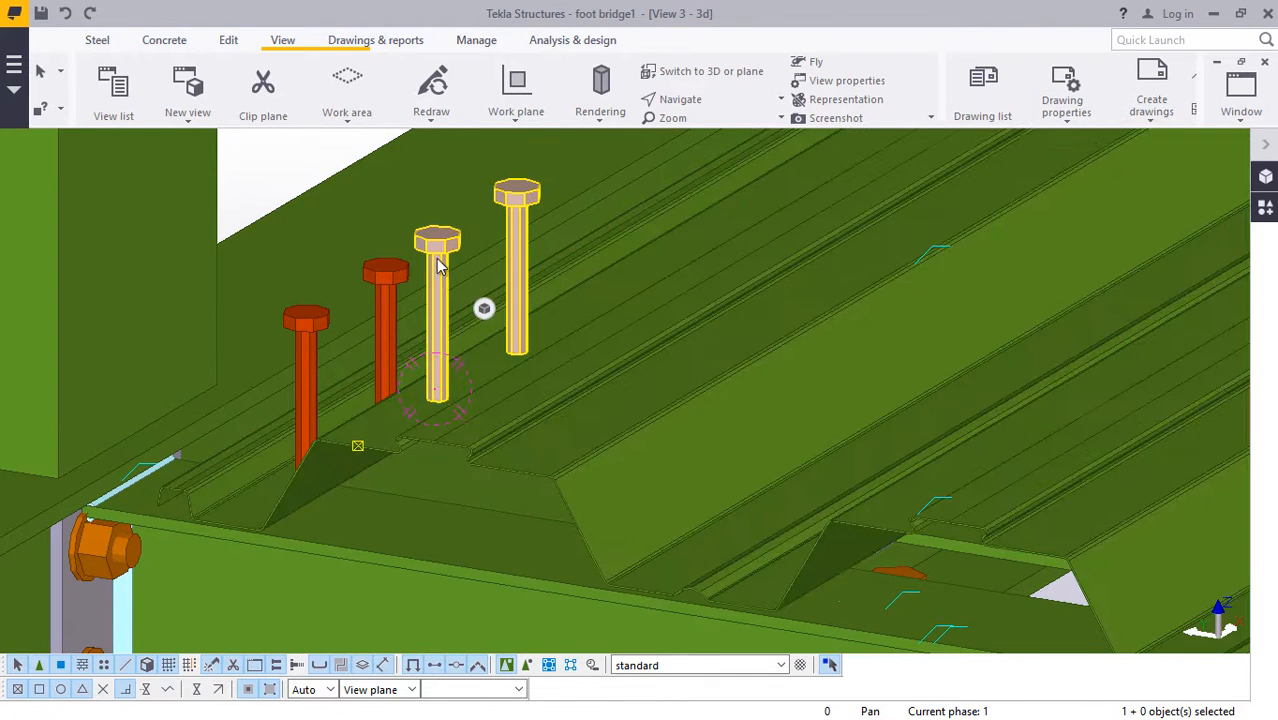
double_click(440, 258)
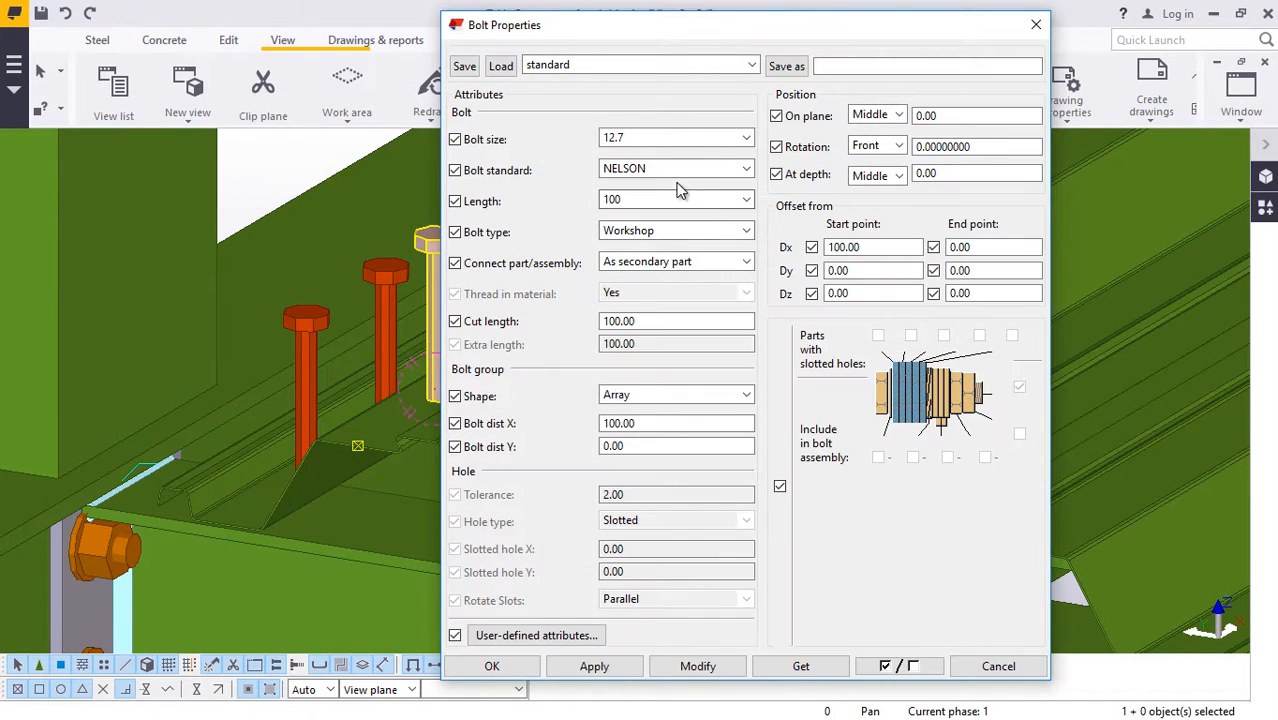
click(745, 201)
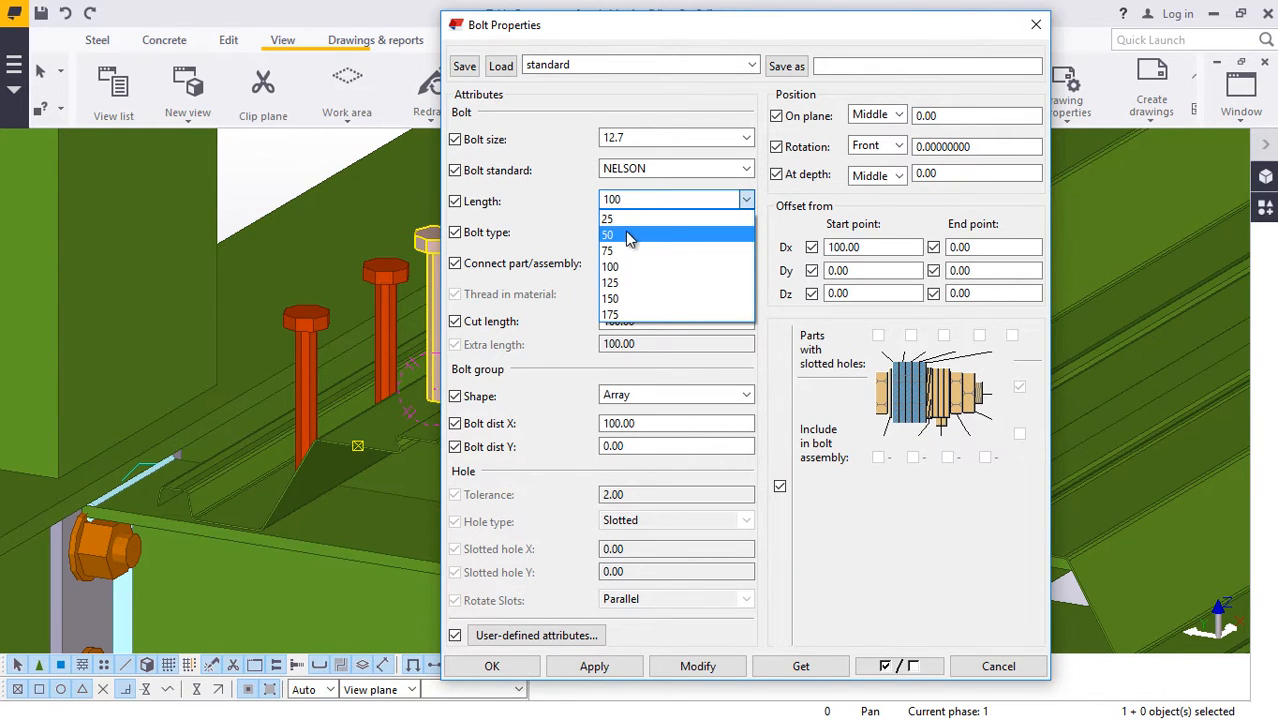
click(628, 233)
click(692, 666)
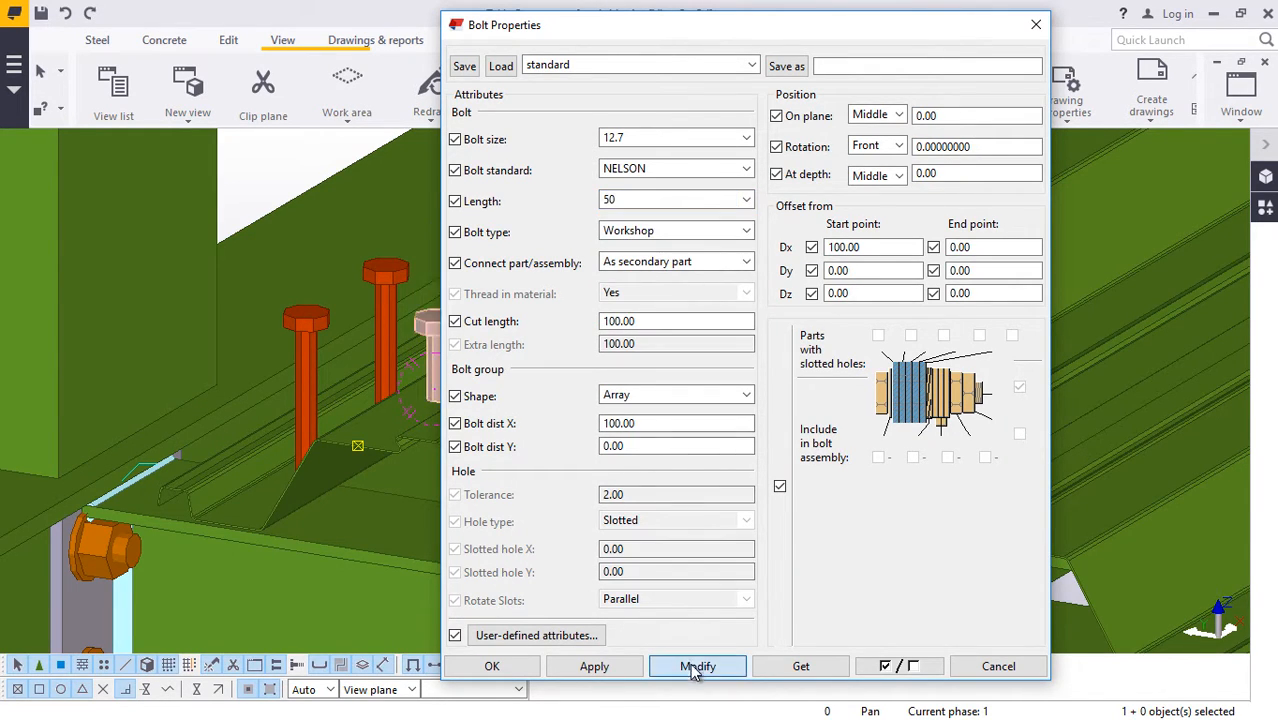
click(492, 666)
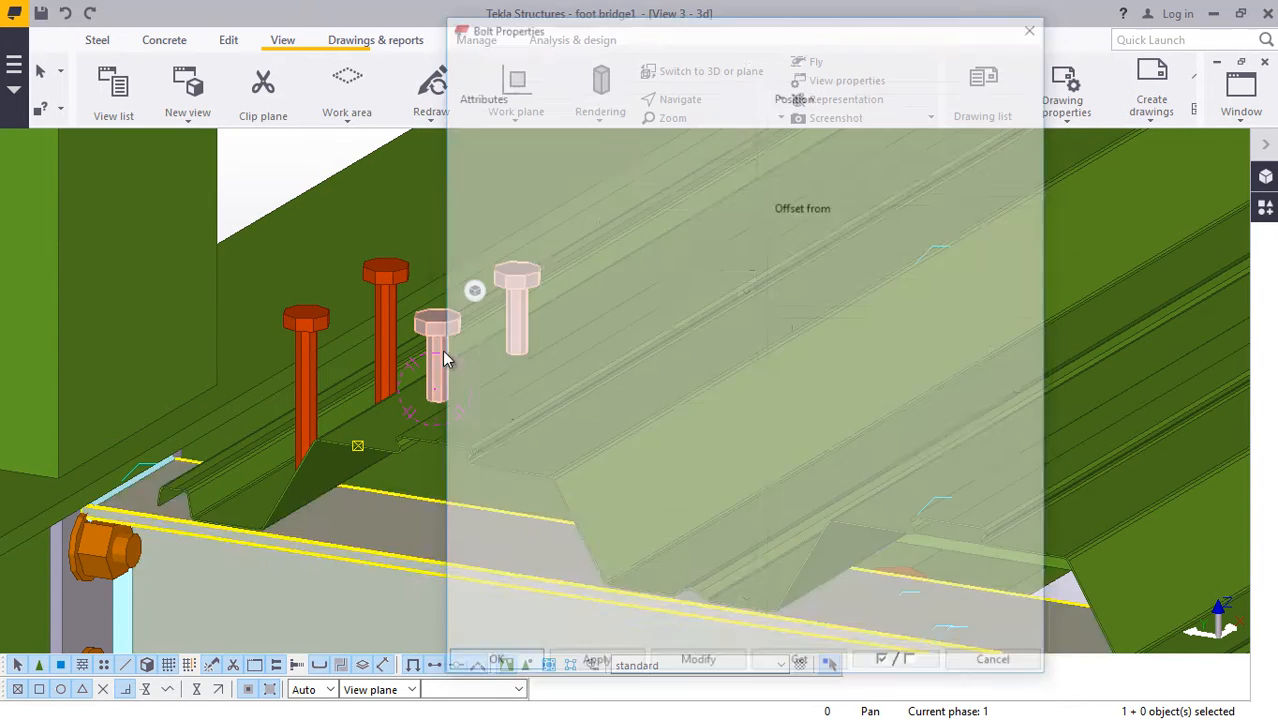
click(287, 169)
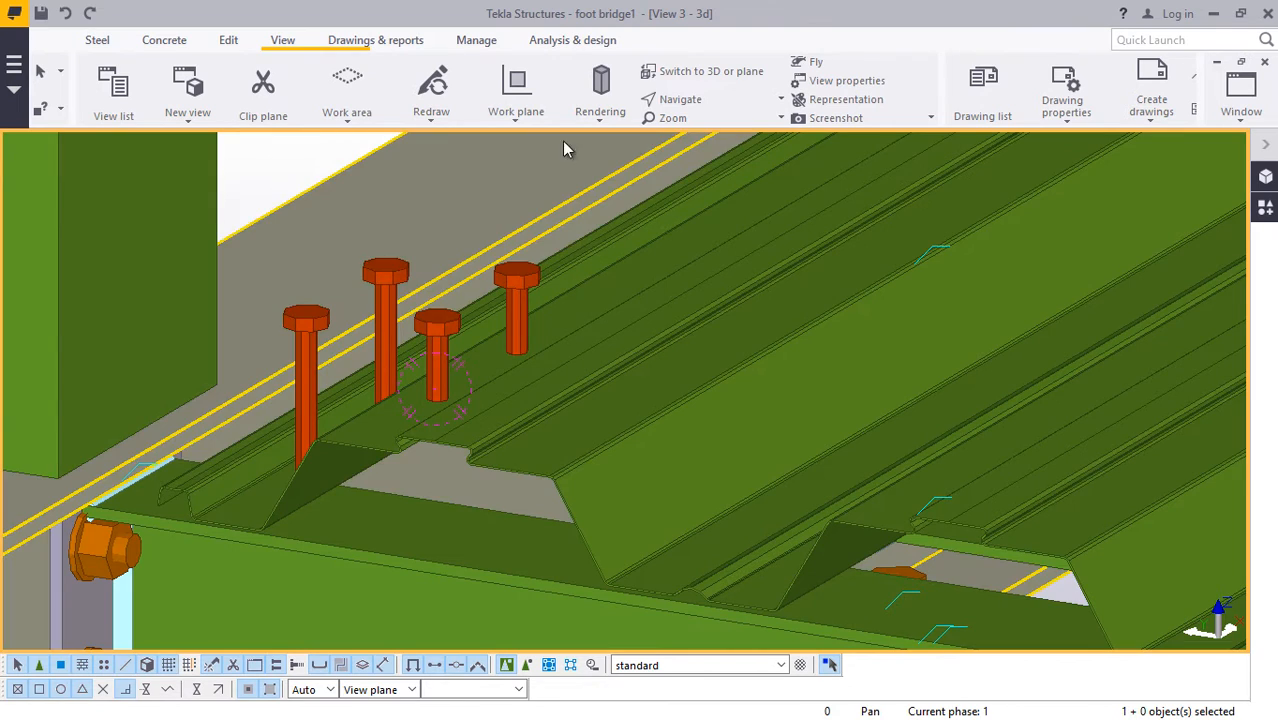
Set the length of the stud pair in the deck sheet's edge valley to 125 and apply it to the model.
click(738, 100)
click(730, 131)
ctrl+middle_drag(458, 367, 446, 262)
right_click(364, 208)
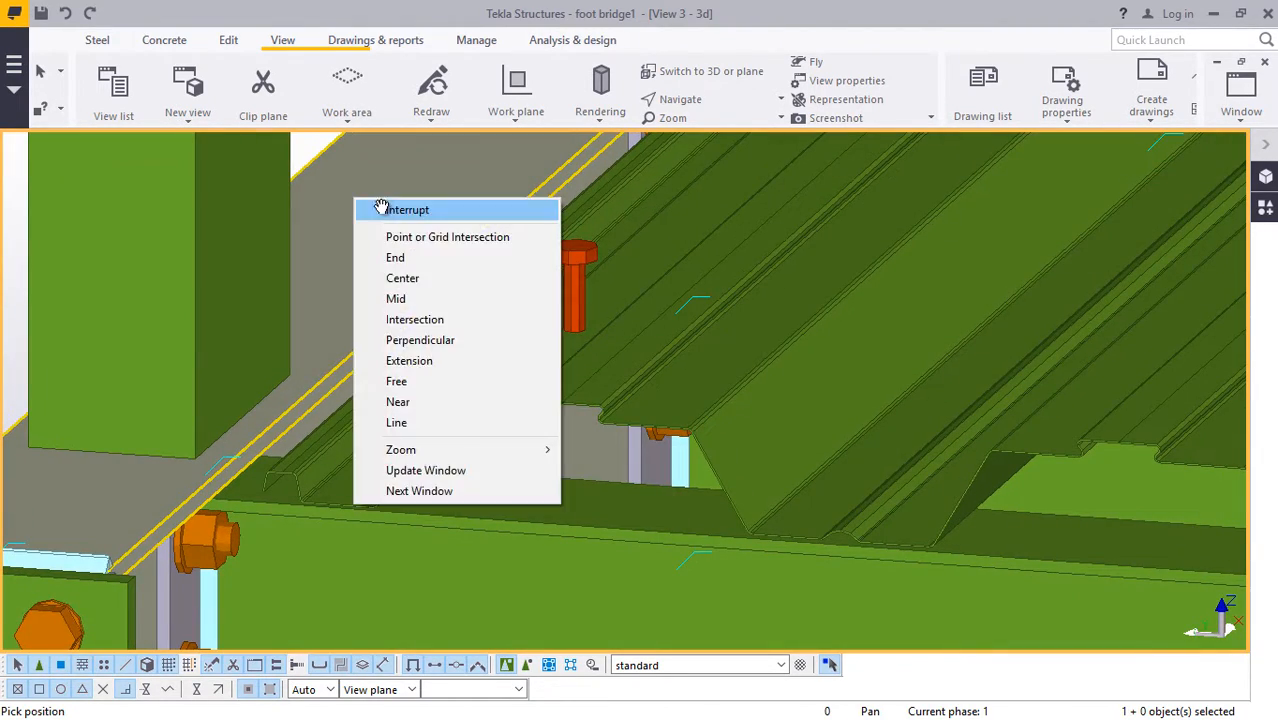
click(385, 206)
click(450, 272)
scroll(450, 273, up, 2)
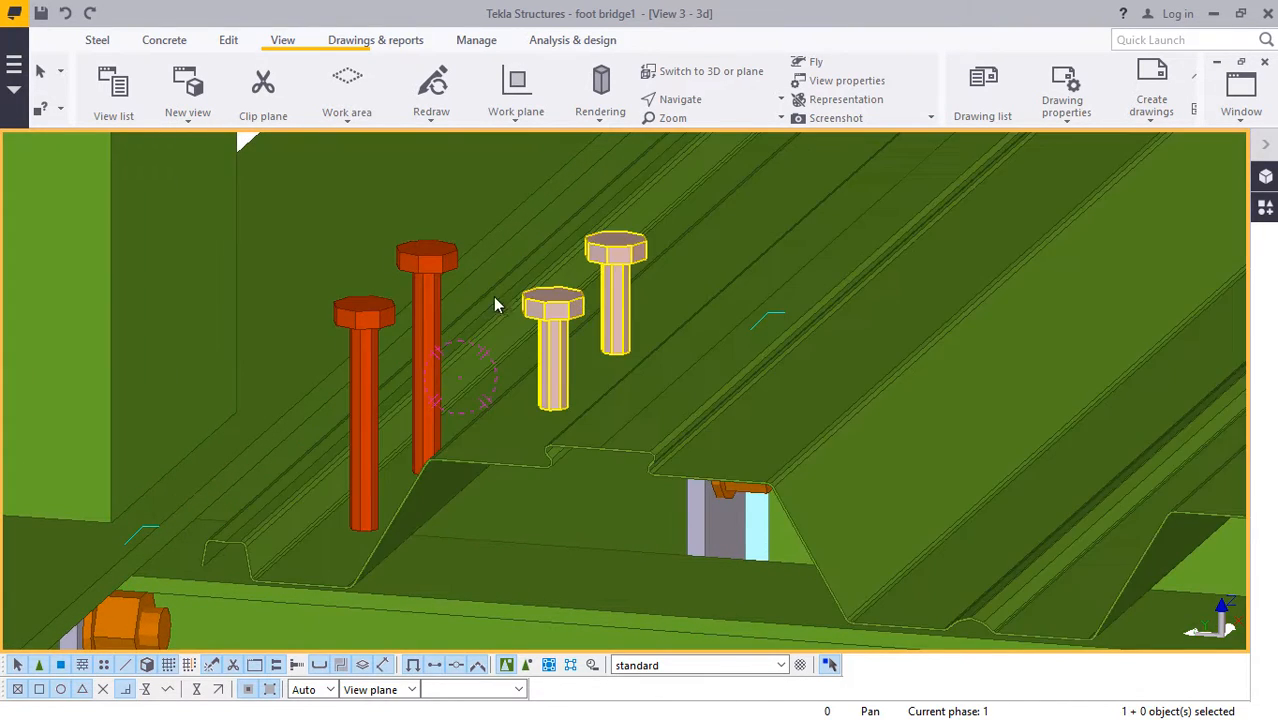
double_click(447, 265)
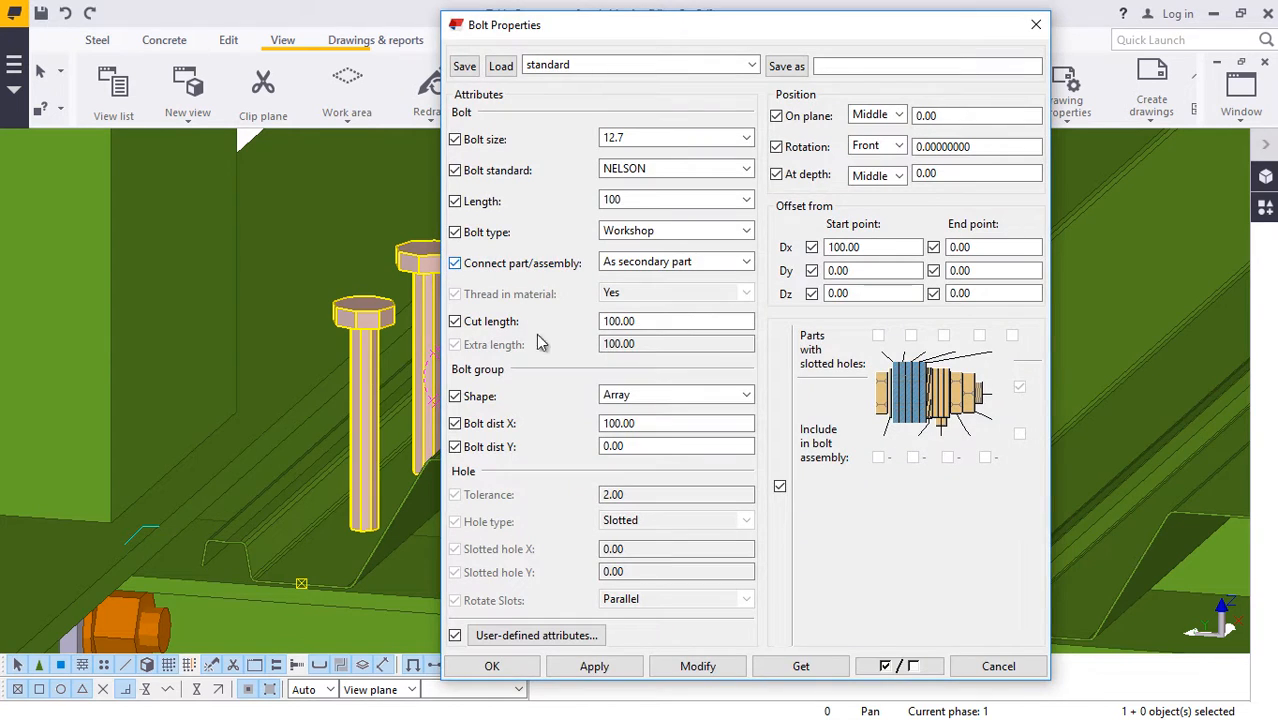
click(700, 200)
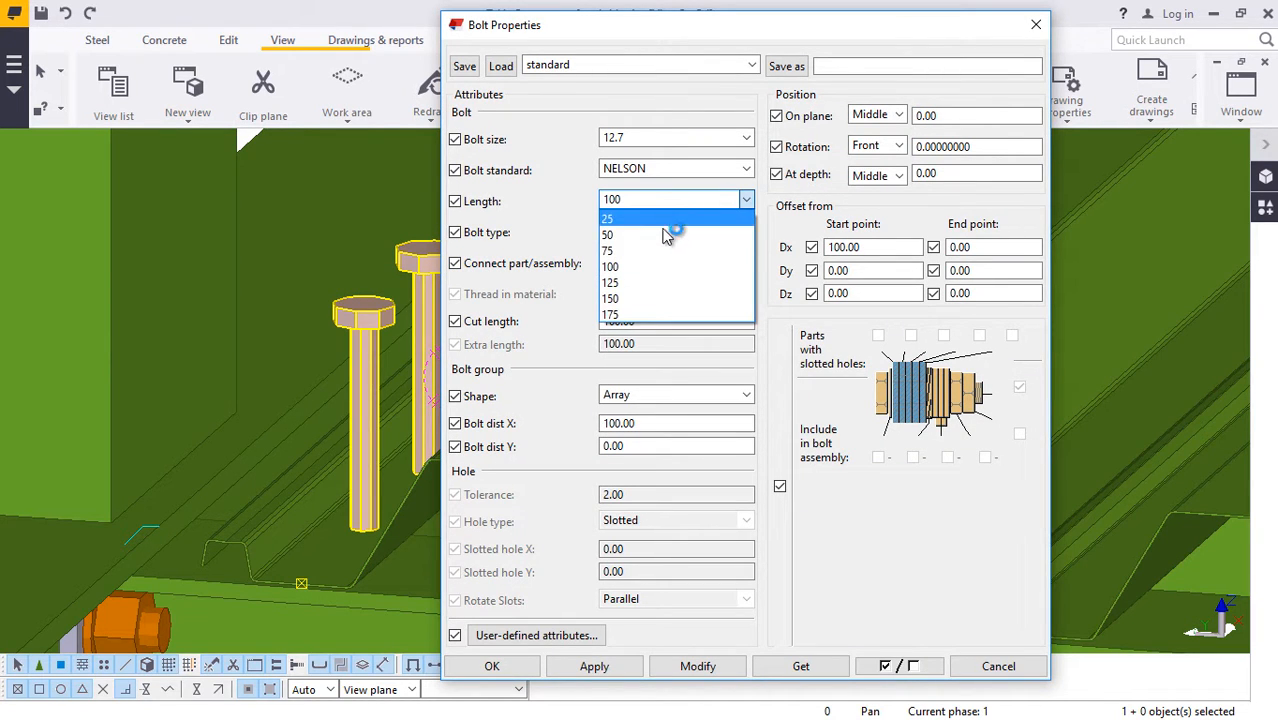
click(630, 285)
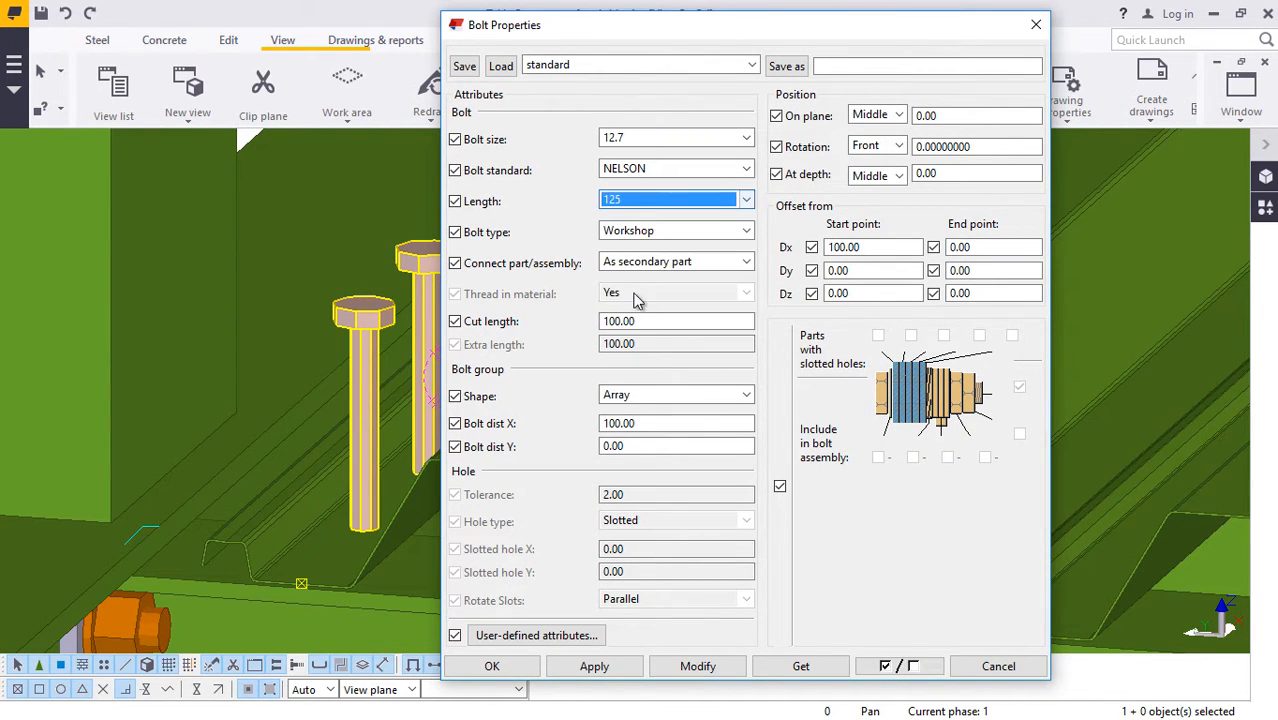
click(698, 666)
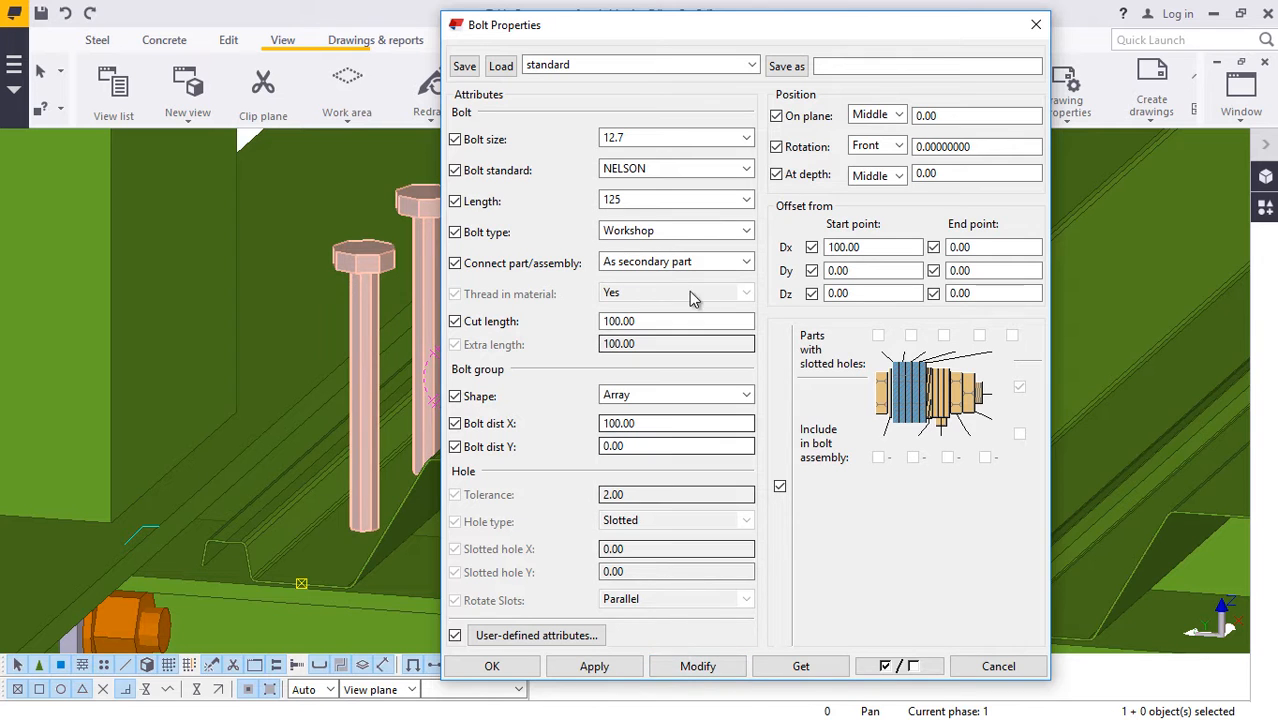
click(491, 666)
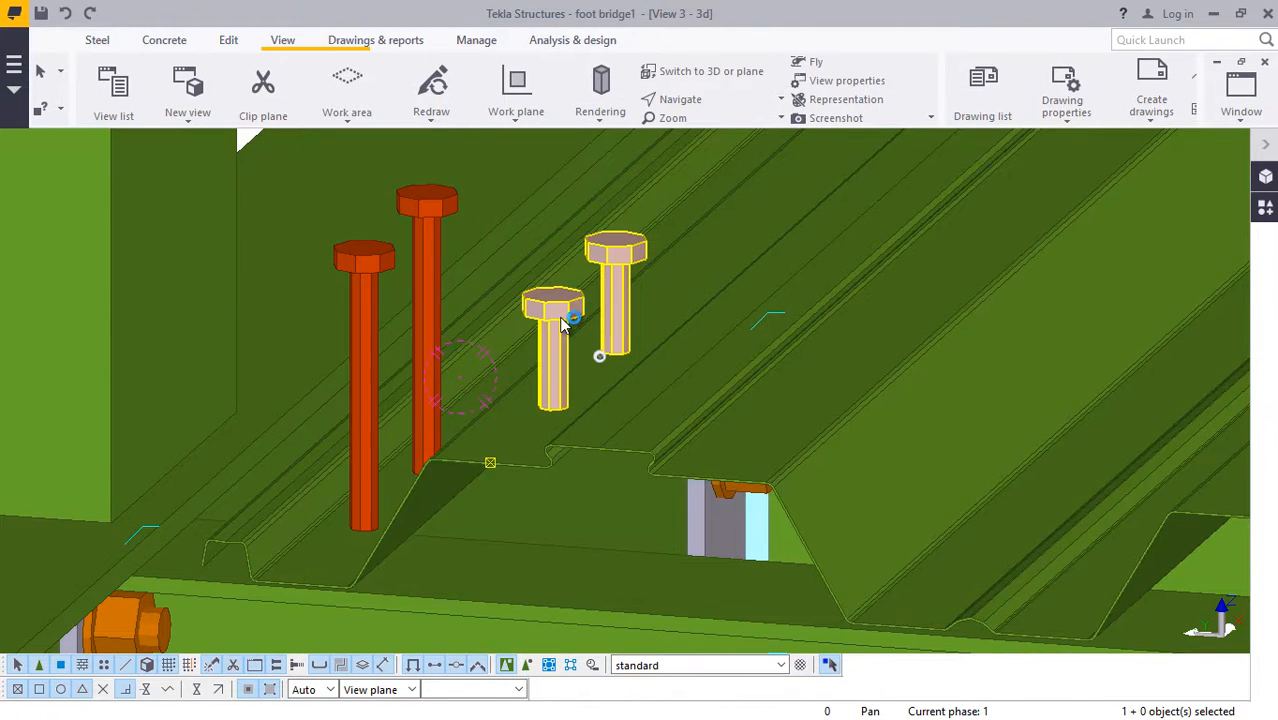
Set the length of the stud pair on the first crest to 100 and apply it to the model.
double_click(562, 322)
click(650, 200)
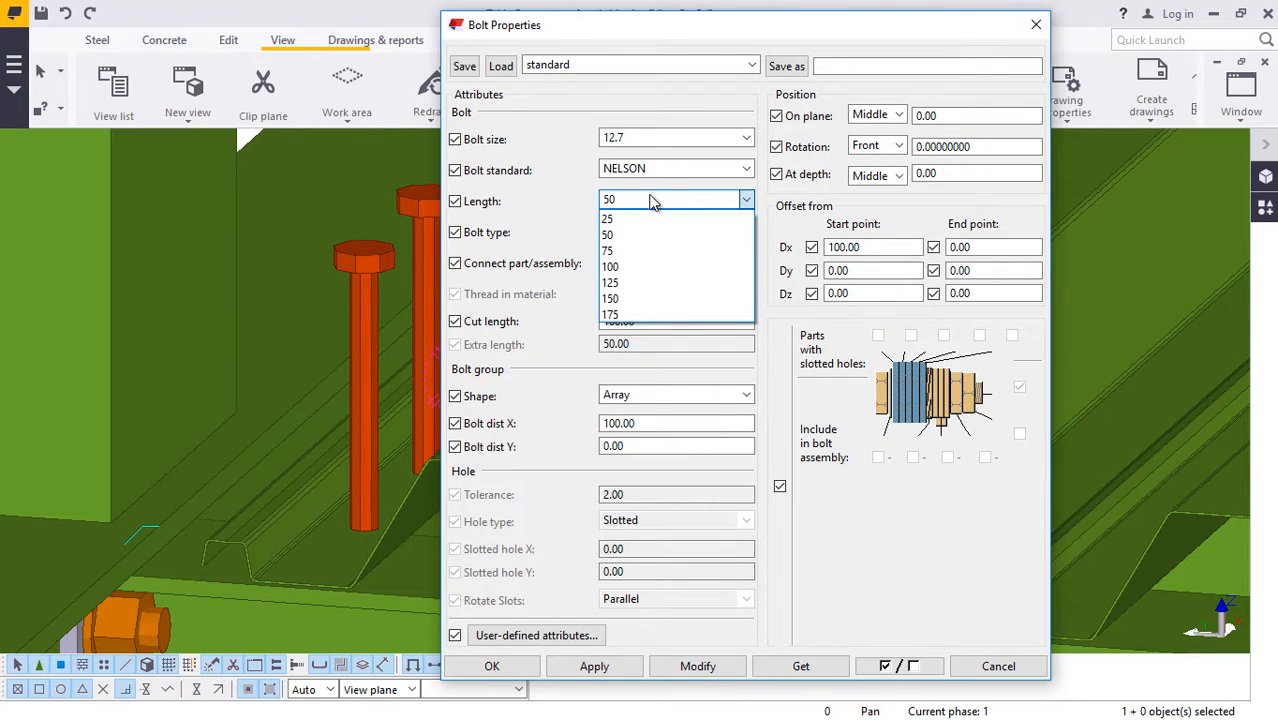
click(630, 270)
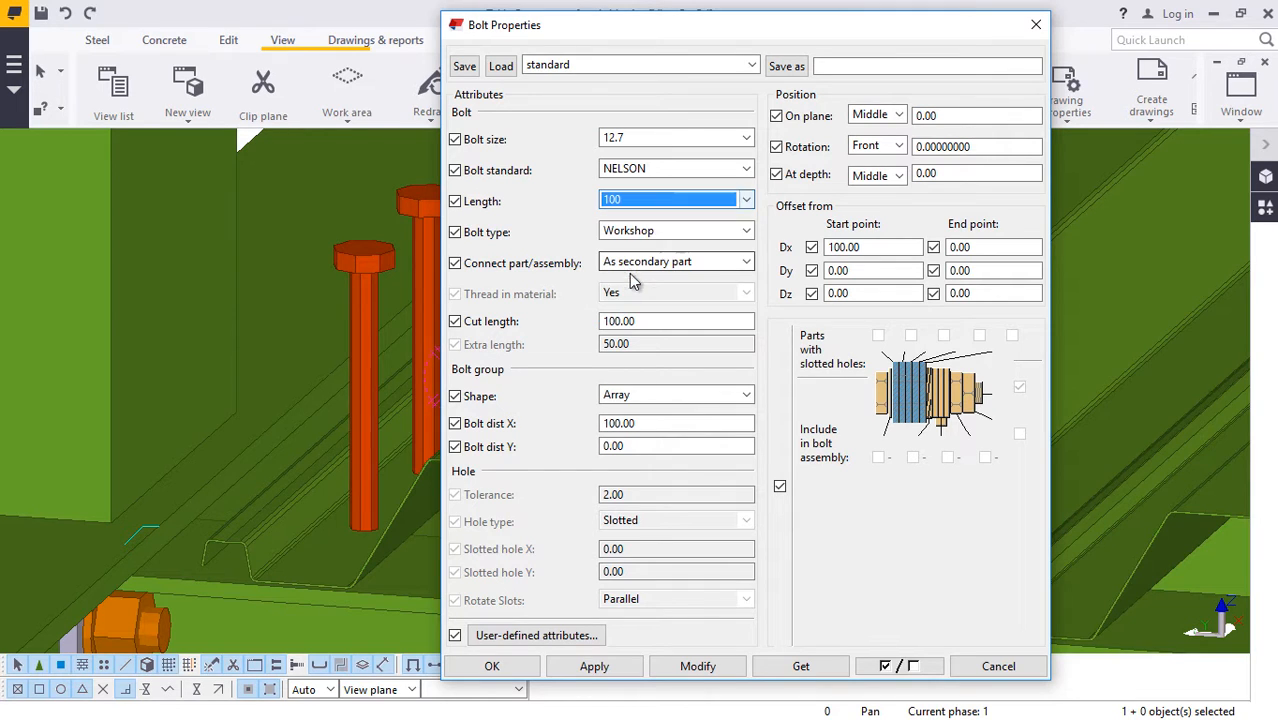
click(695, 668)
click(492, 666)
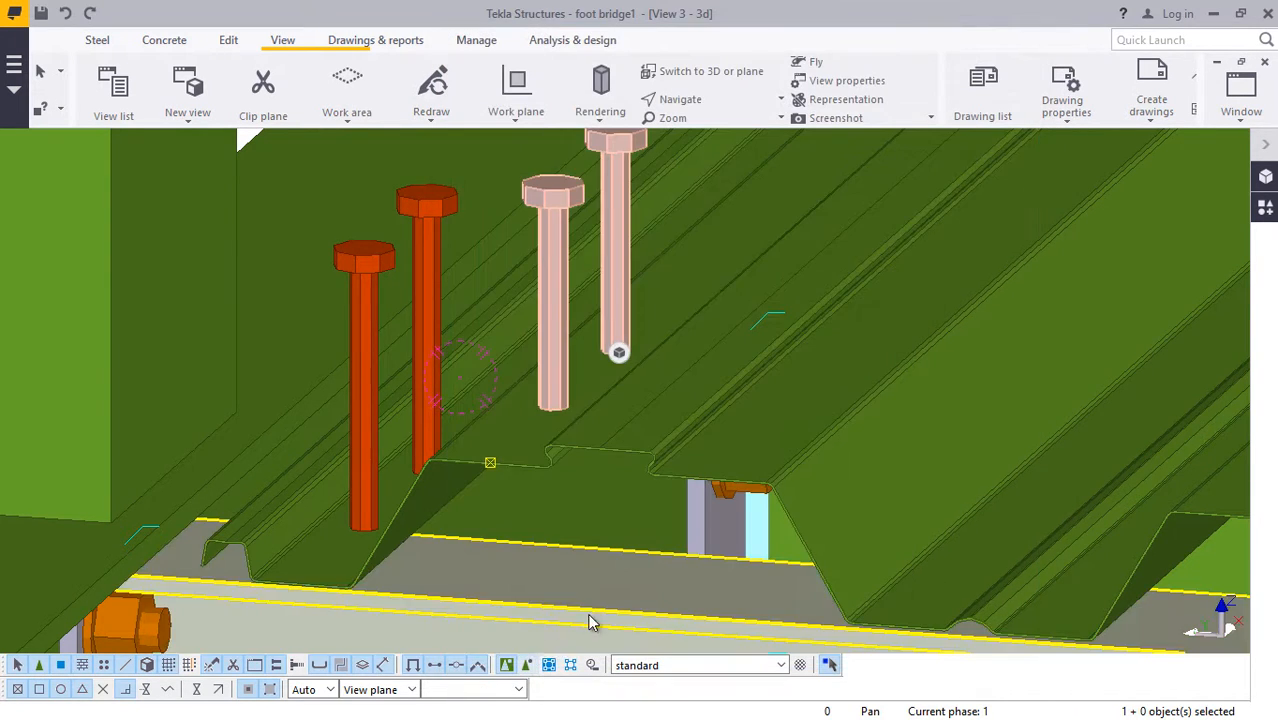
Open the crest stud pair's bolt properties and examine the available stud lengths and bolt standards.
mouse_move(590, 622)
ctrl+middle_down()
mouse_move(556, 234)
mouse_move(627, 274)
mouse_move(522, 258)
ctrl+middle_up()
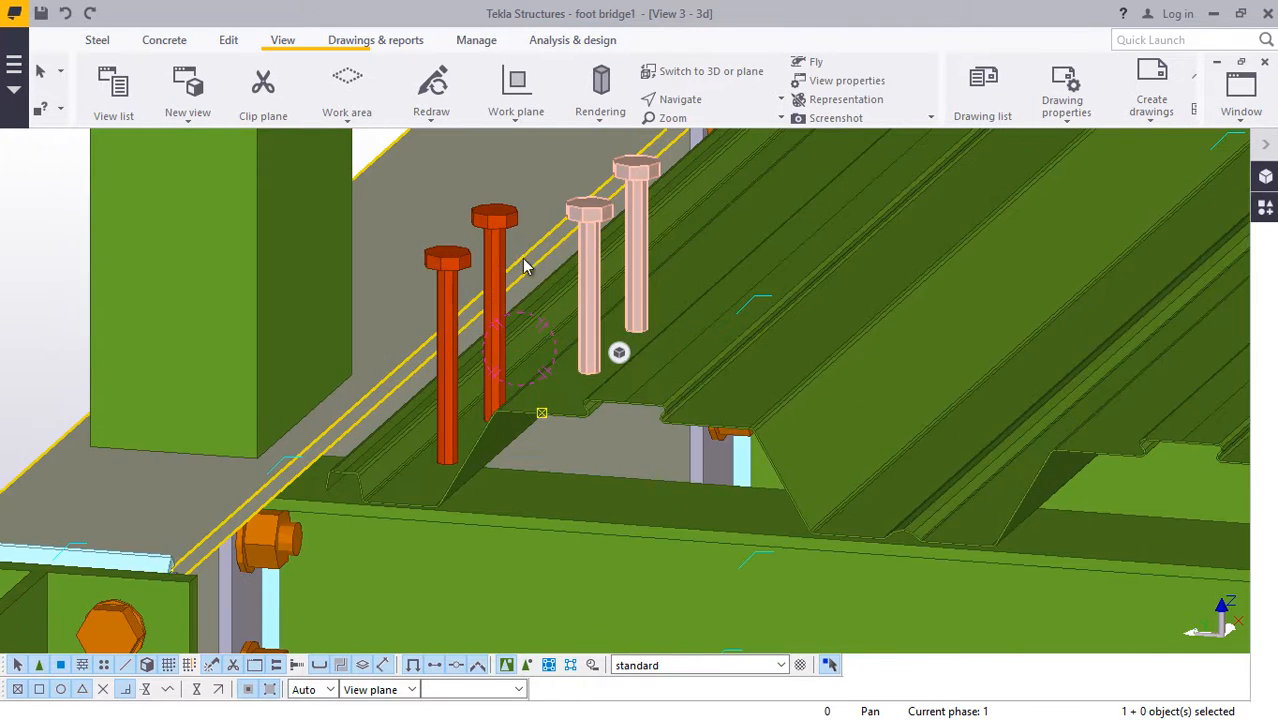
double_click(597, 252)
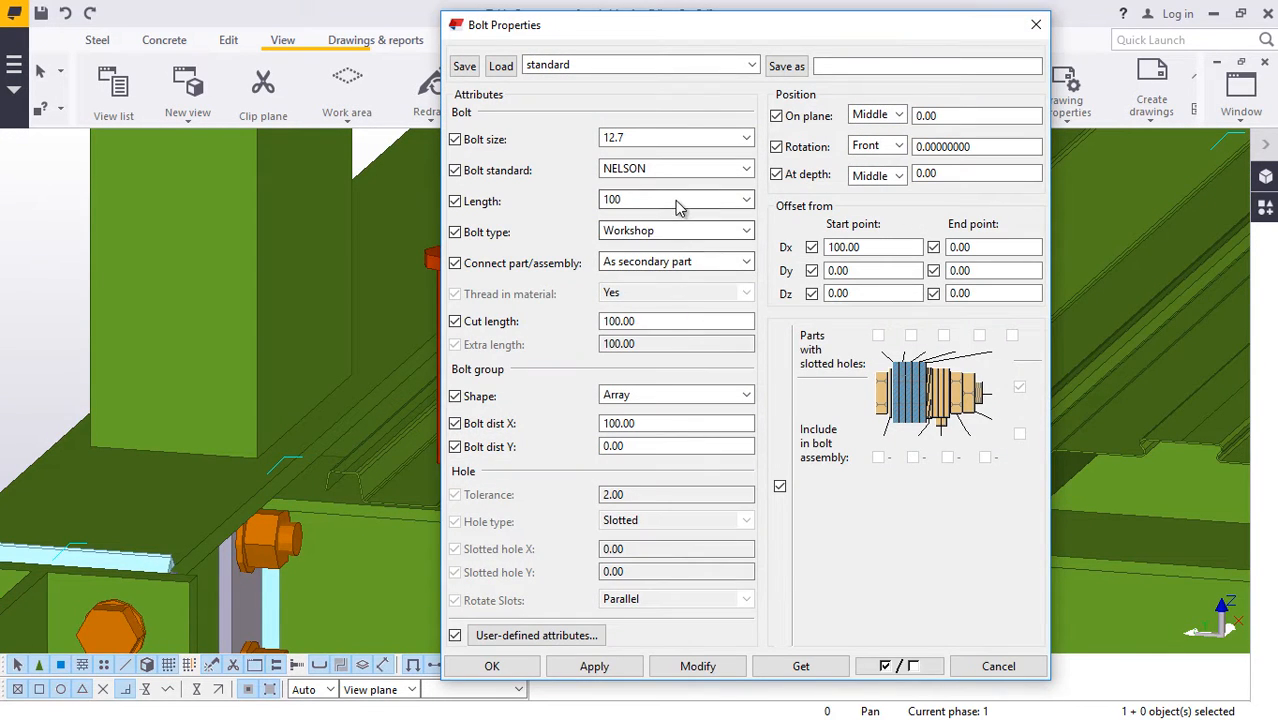
click(676, 206)
click(656, 210)
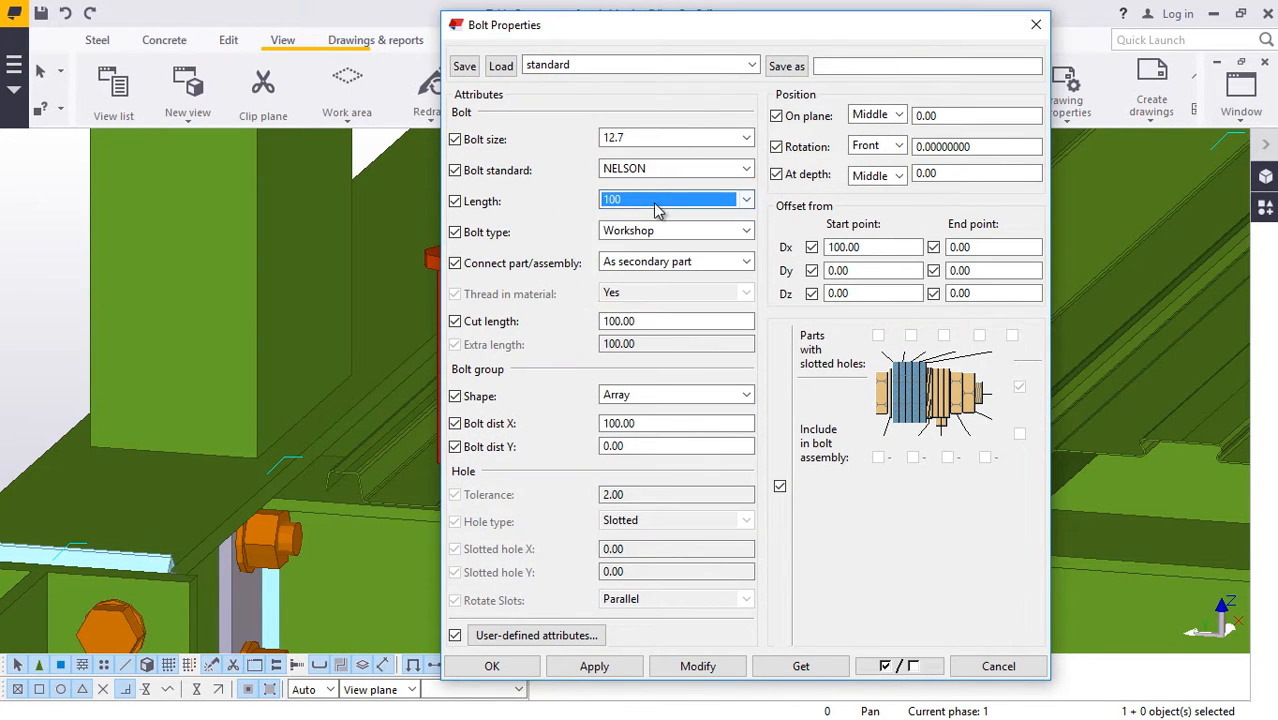
click(679, 208)
click(682, 209)
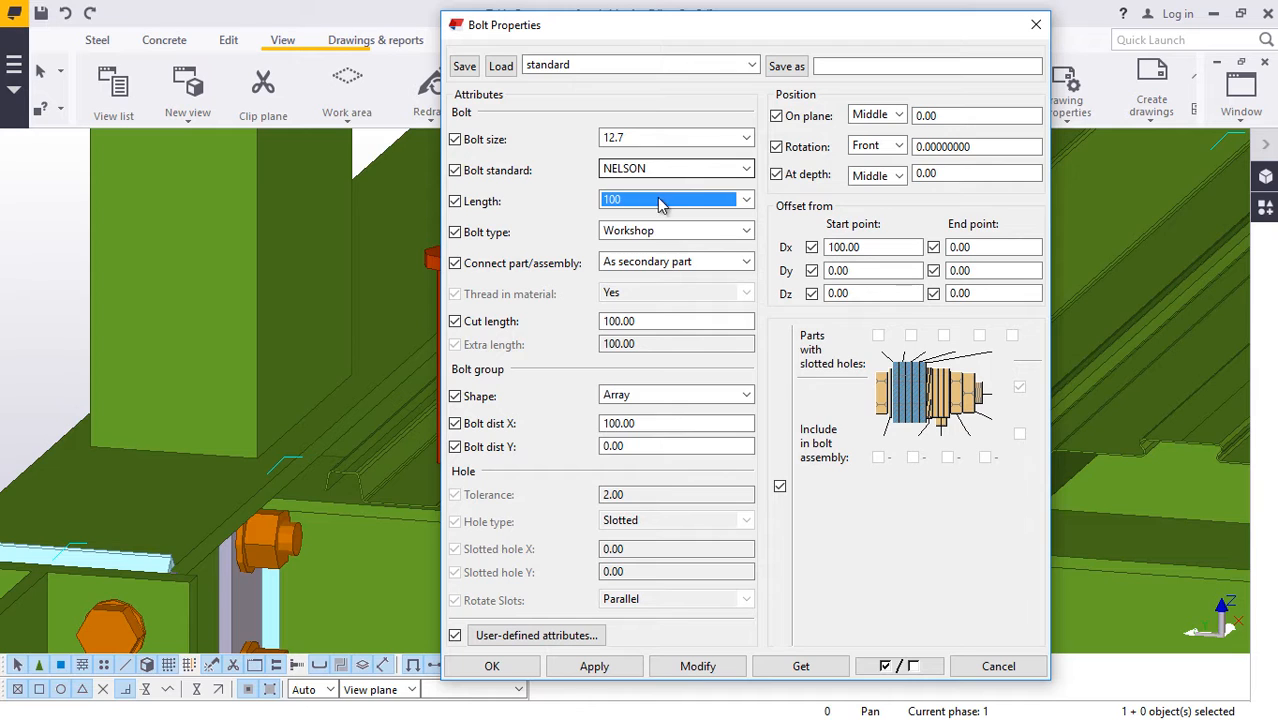
click(746, 200)
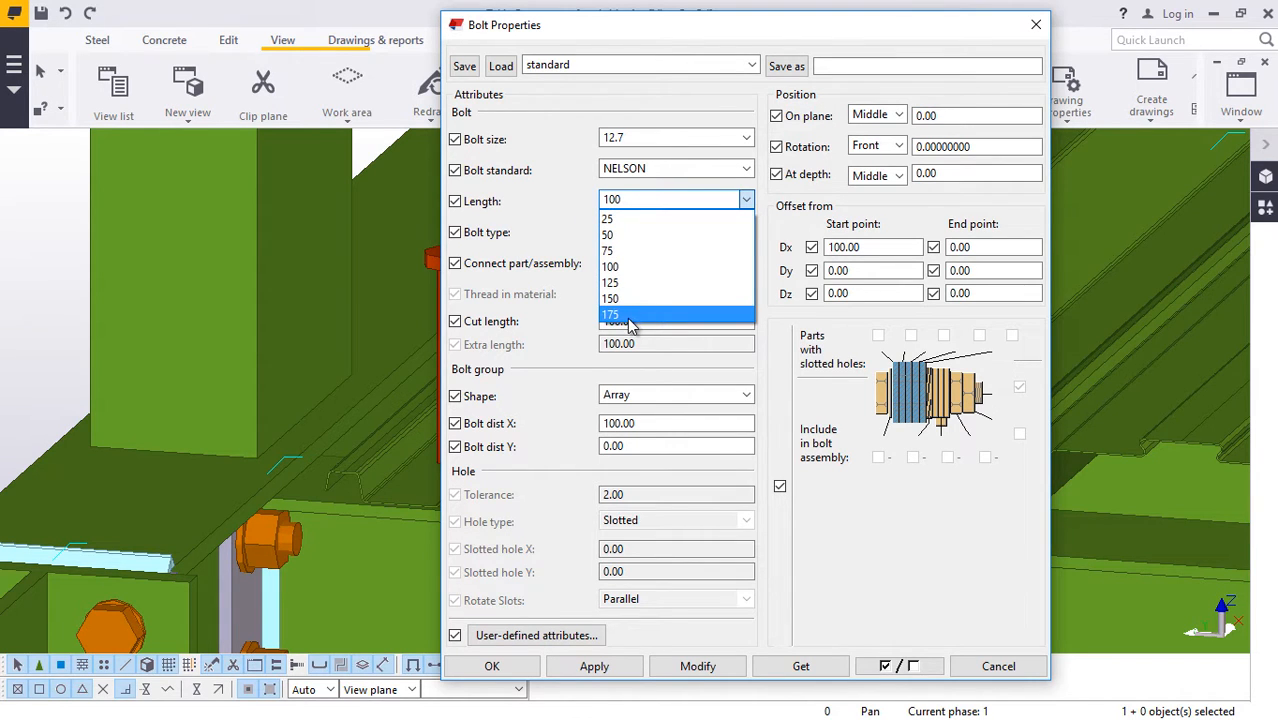
click(742, 174)
click(744, 170)
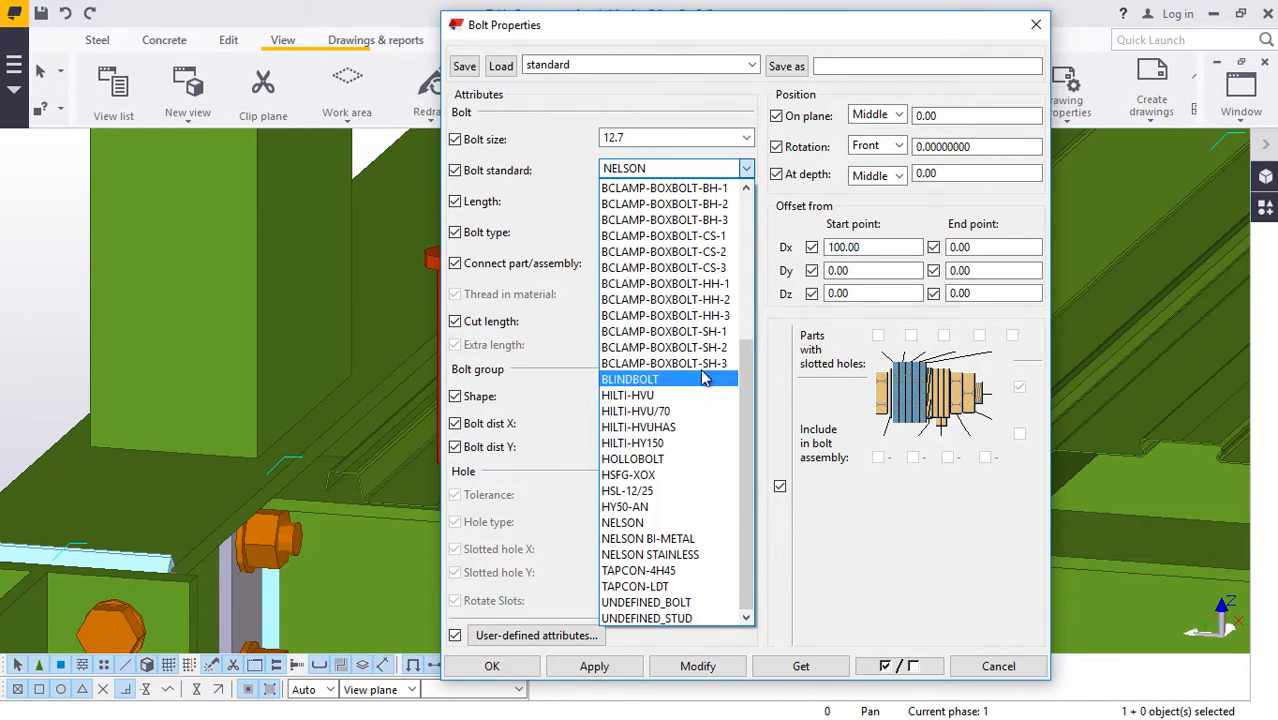
click(557, 143)
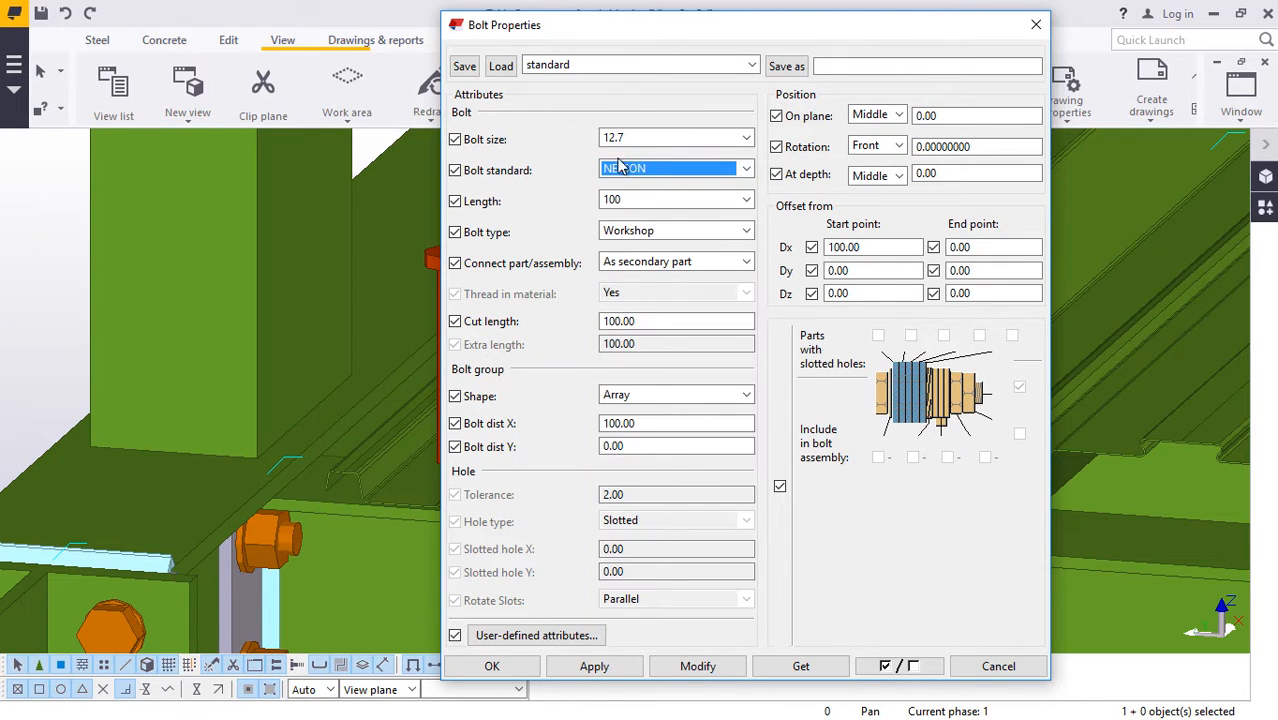
click(664, 203)
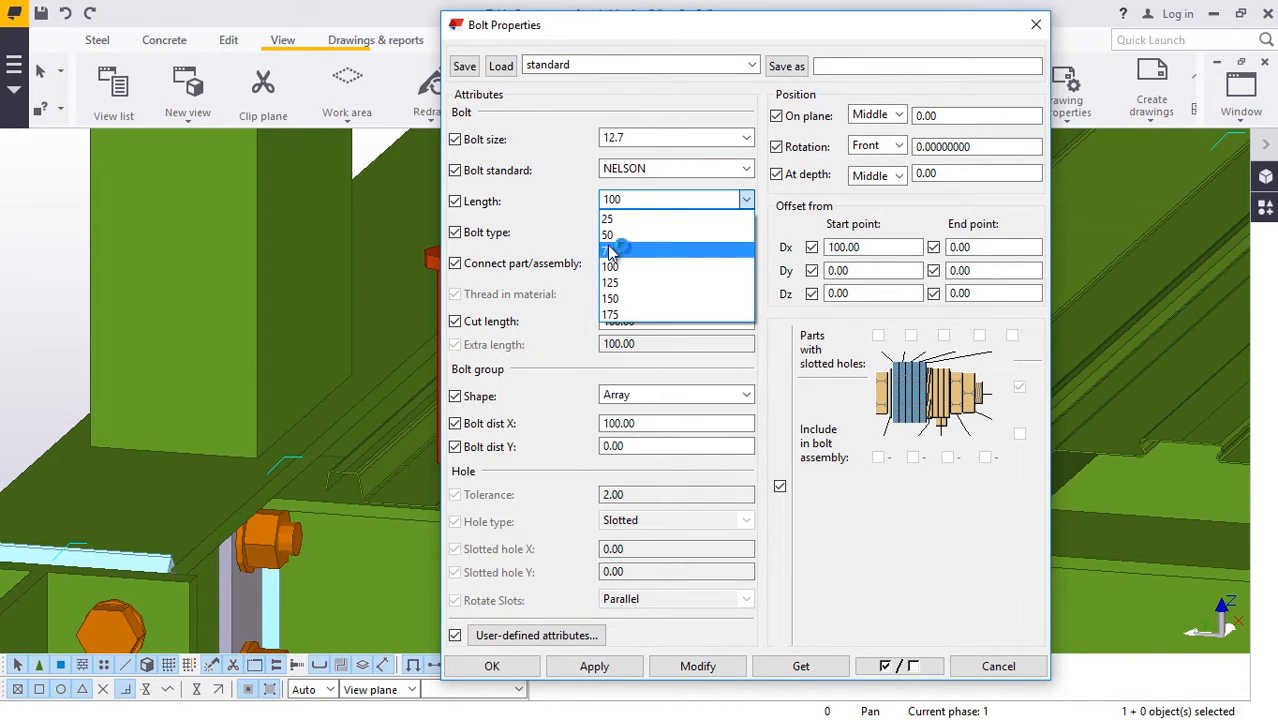
click(582, 203)
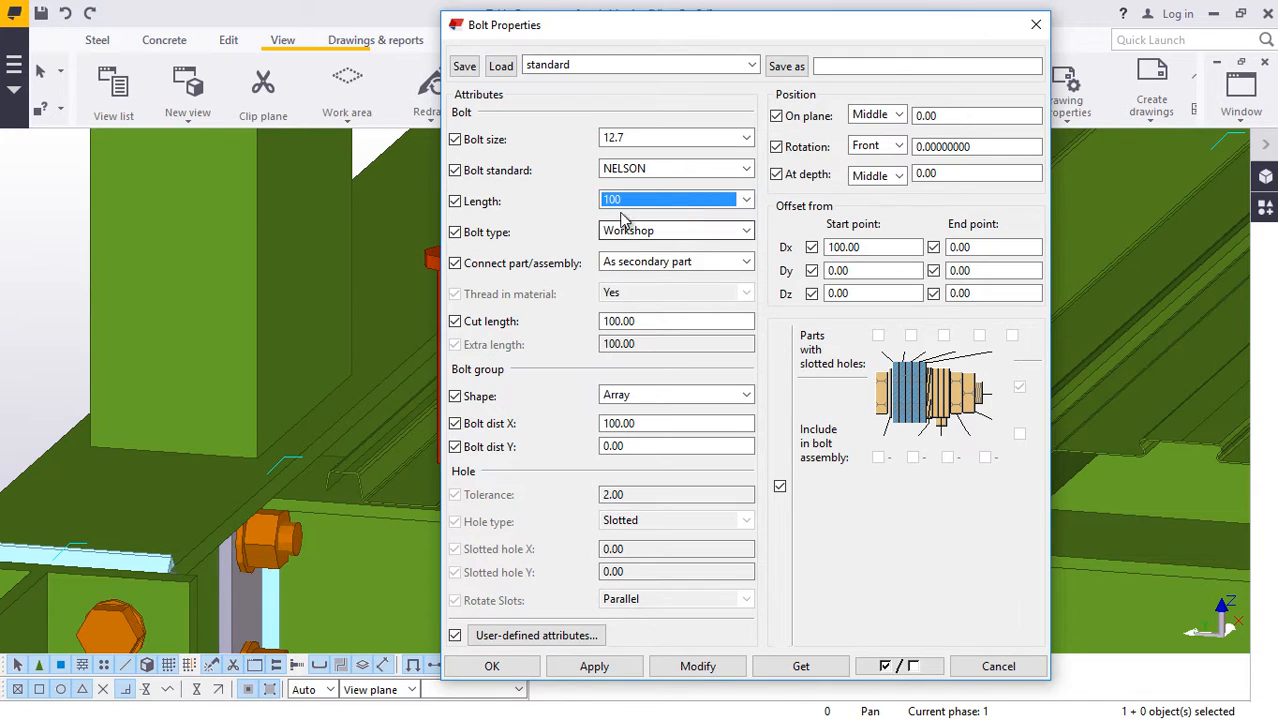
Set the length of the stud pair on the first crest to 75 and apply it to the model.
drag(615, 30, 768, 37)
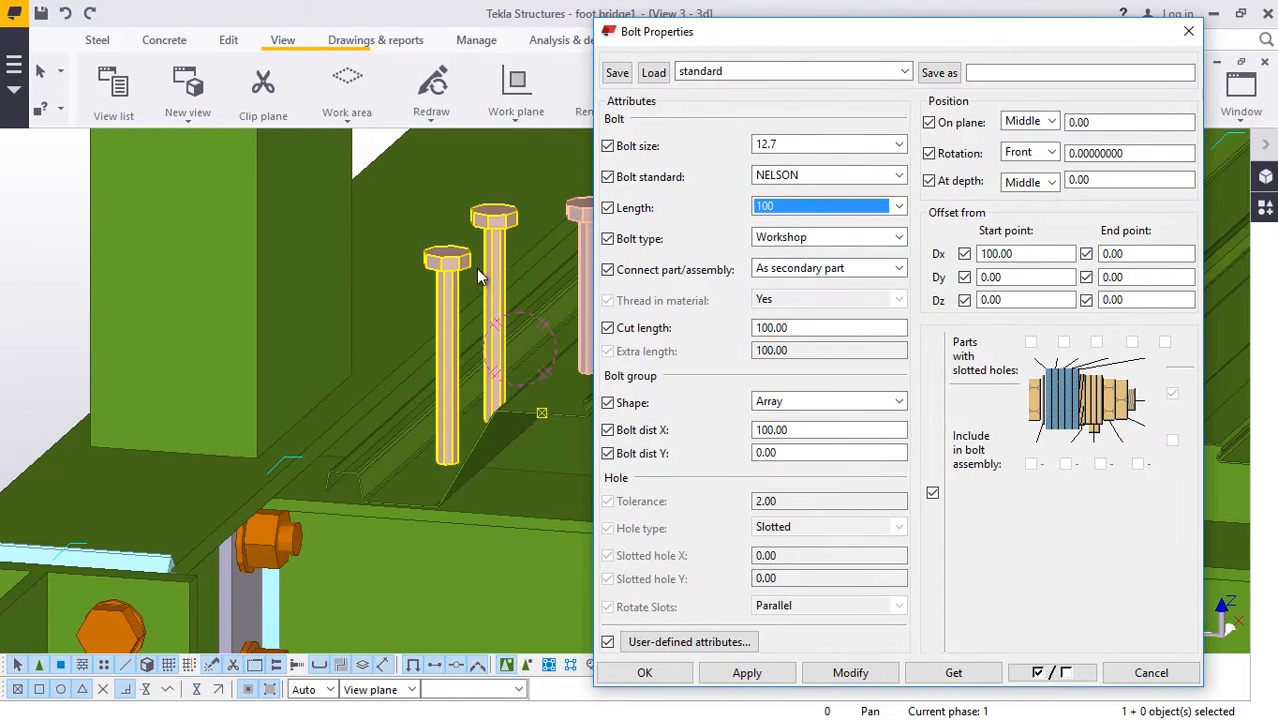
click(899, 206)
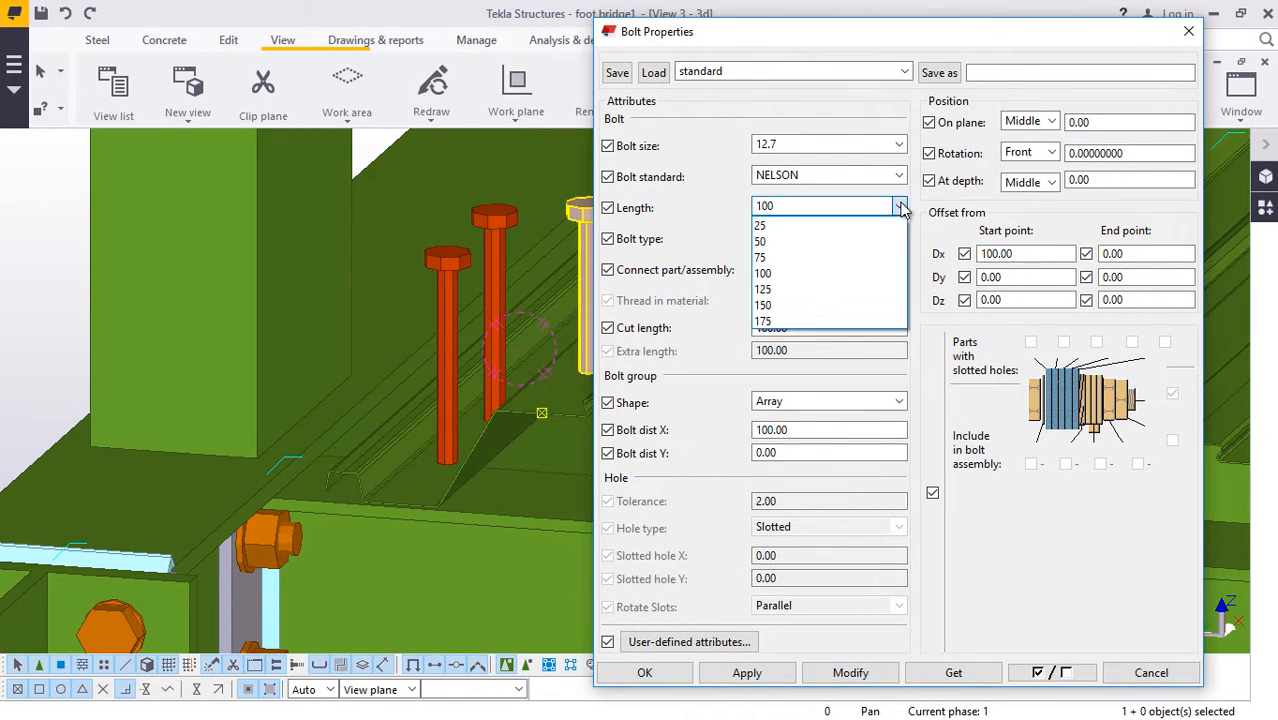
click(815, 258)
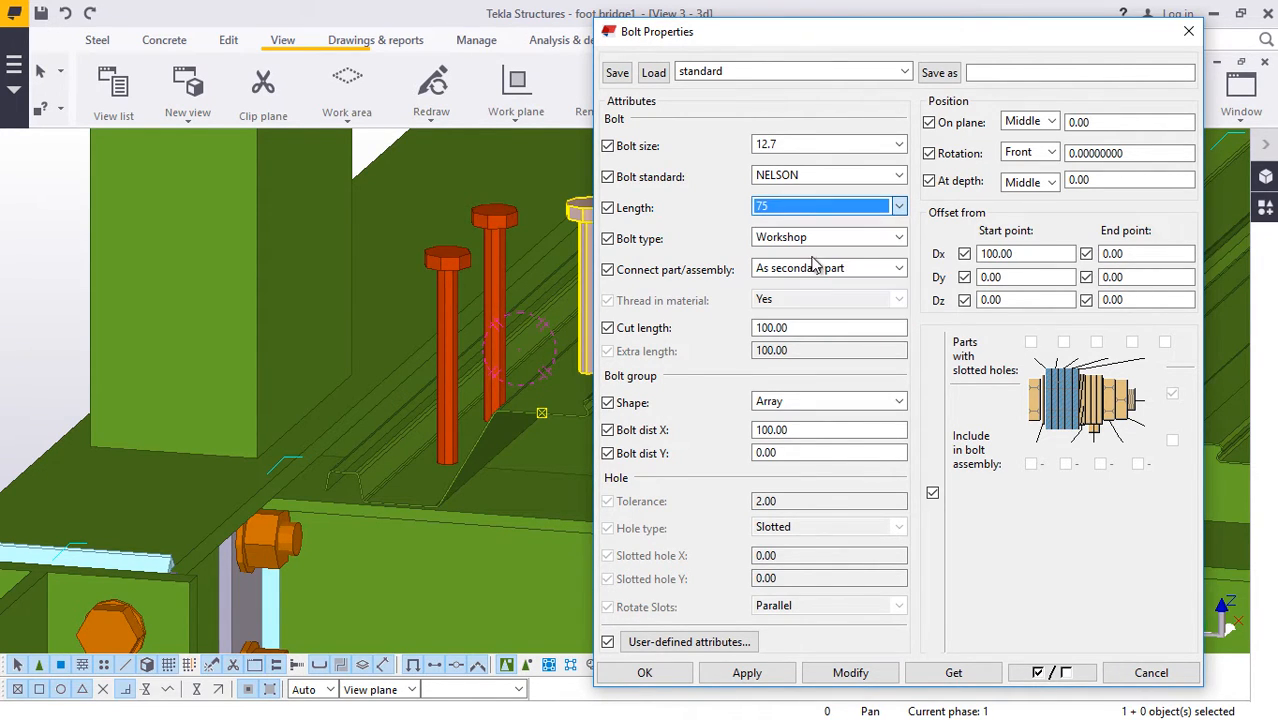
click(830, 675)
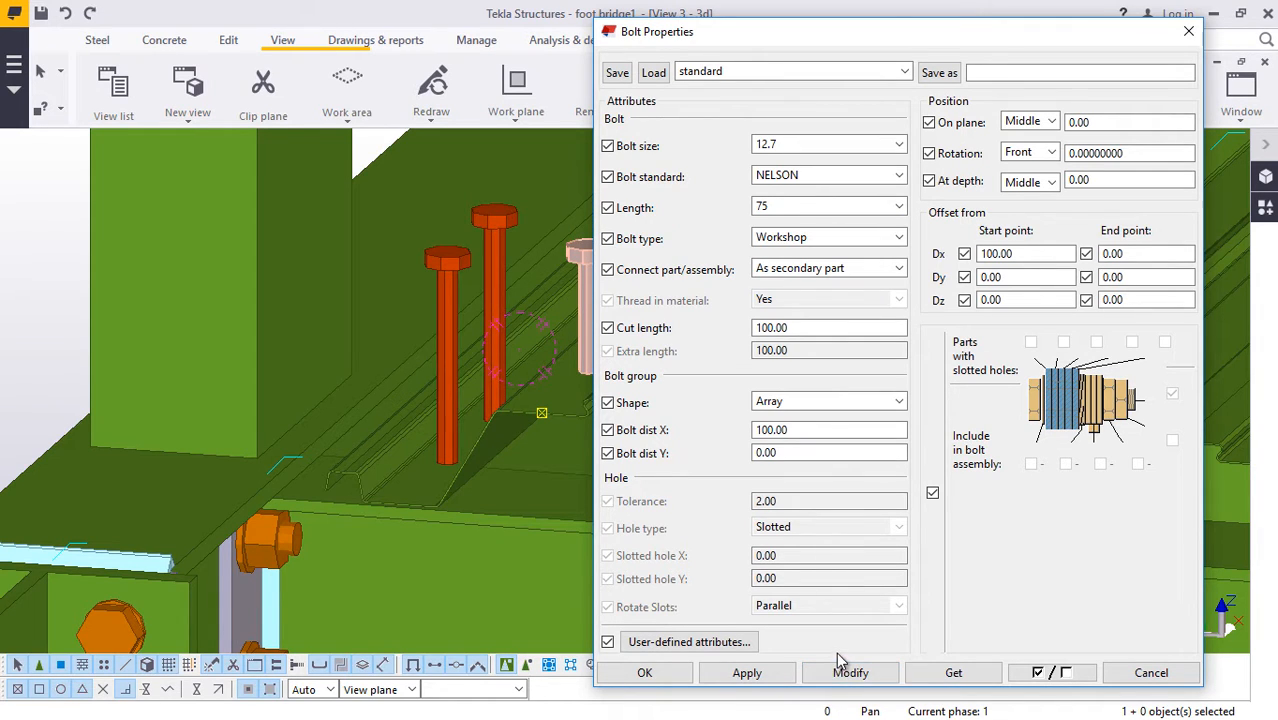
click(899, 207)
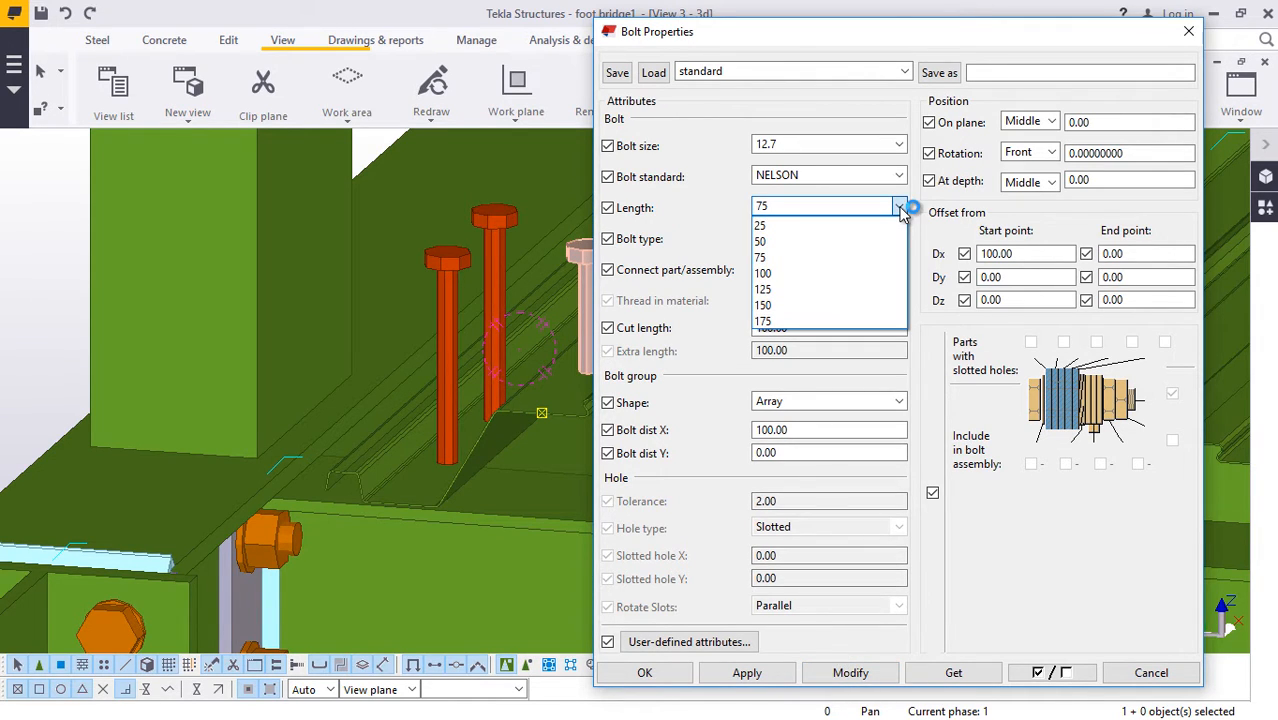
click(747, 675)
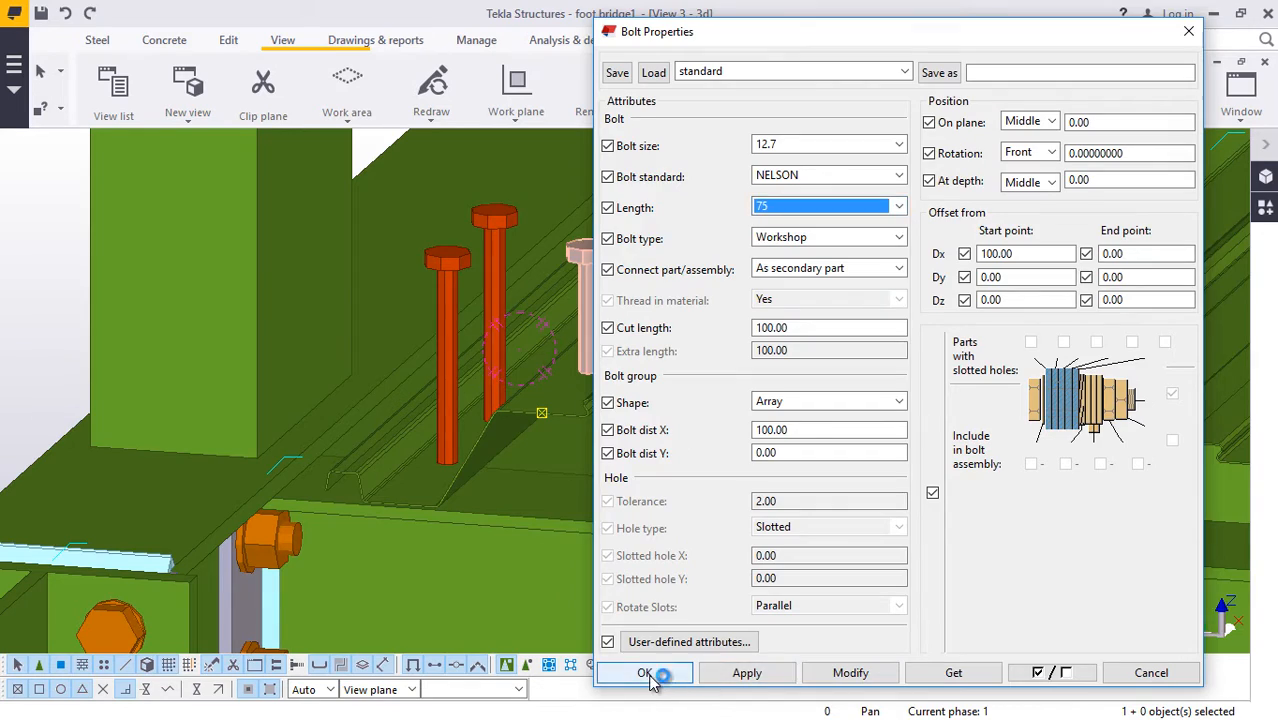
click(644, 672)
Examine the valley and crest stud pairs from above at the corner of the deck sheet.
click(38, 234)
scroll(264, 226, down, 3)
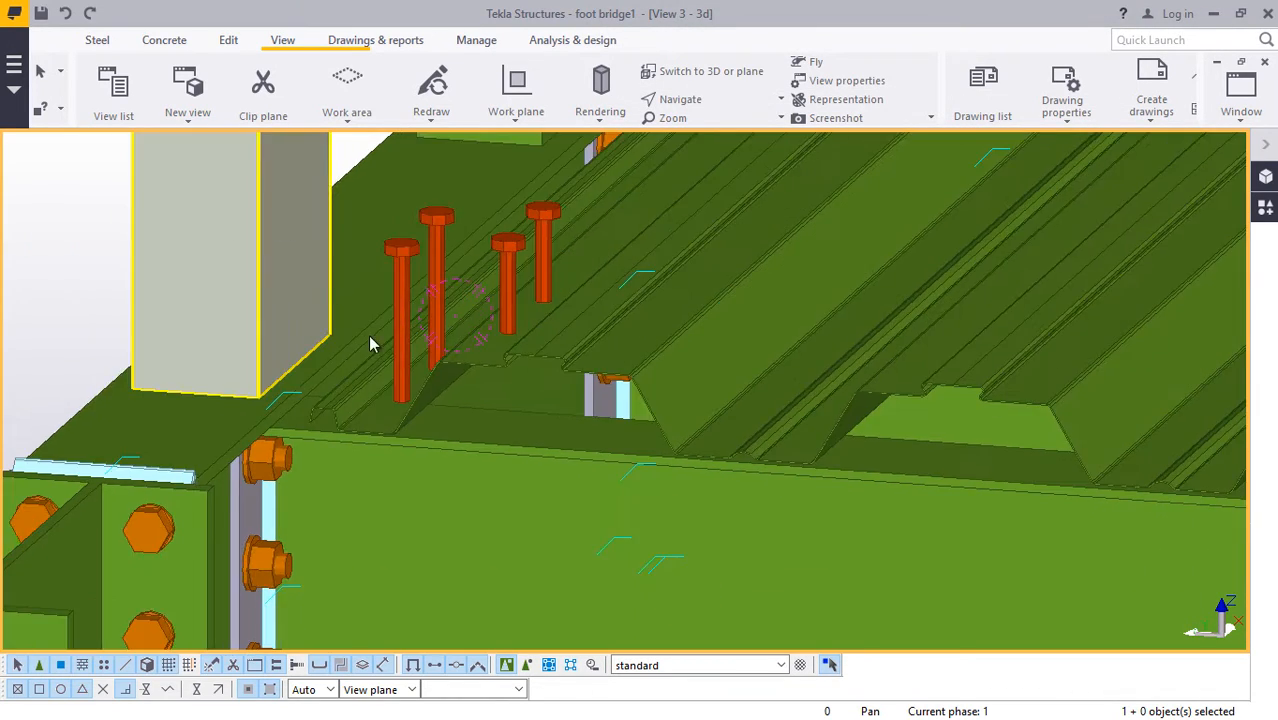
click(682, 98)
click(705, 128)
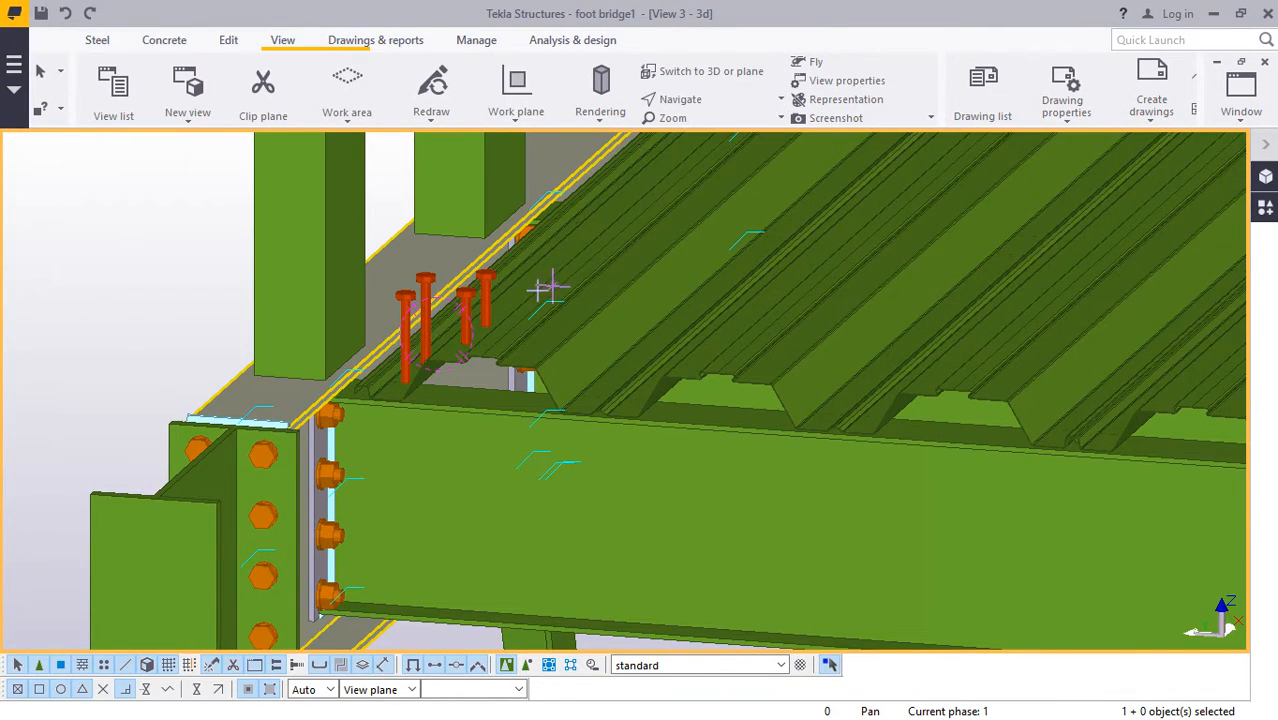
click(527, 291)
drag(539, 282, 277, 385)
scroll(391, 385, up, 2)
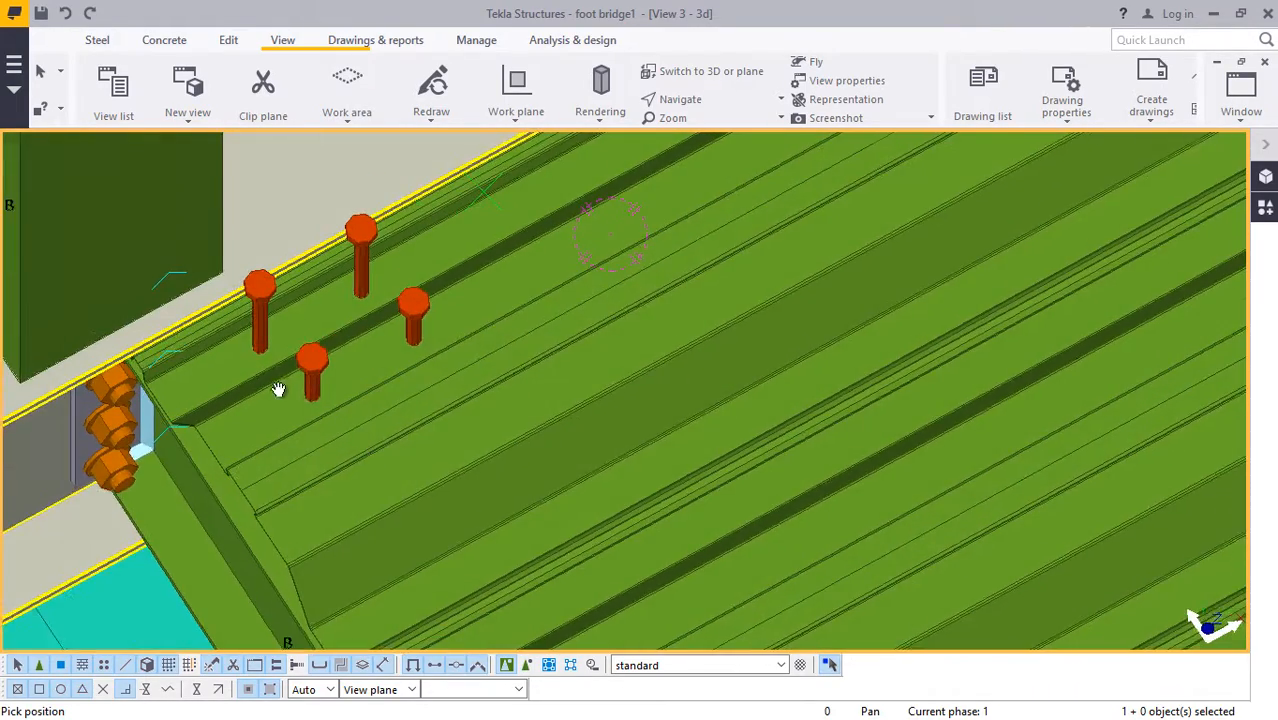
scroll(273, 380, up, 2)
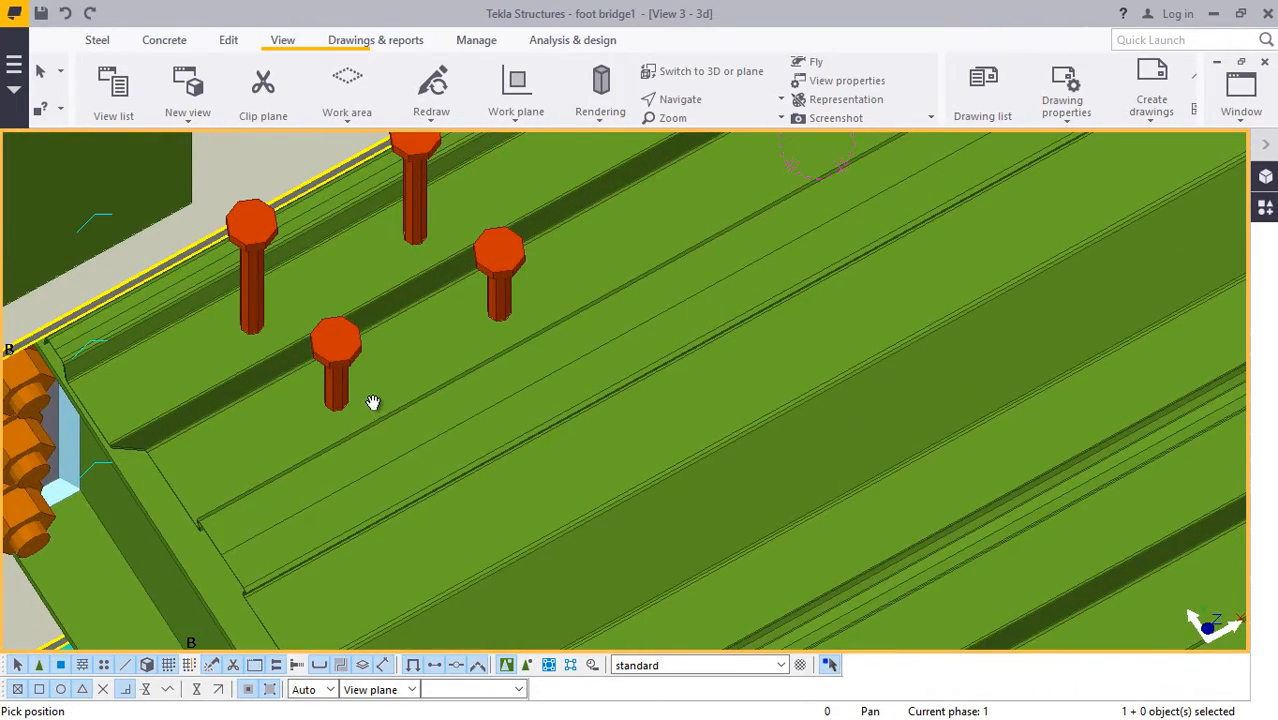
scroll(436, 349, down, 3)
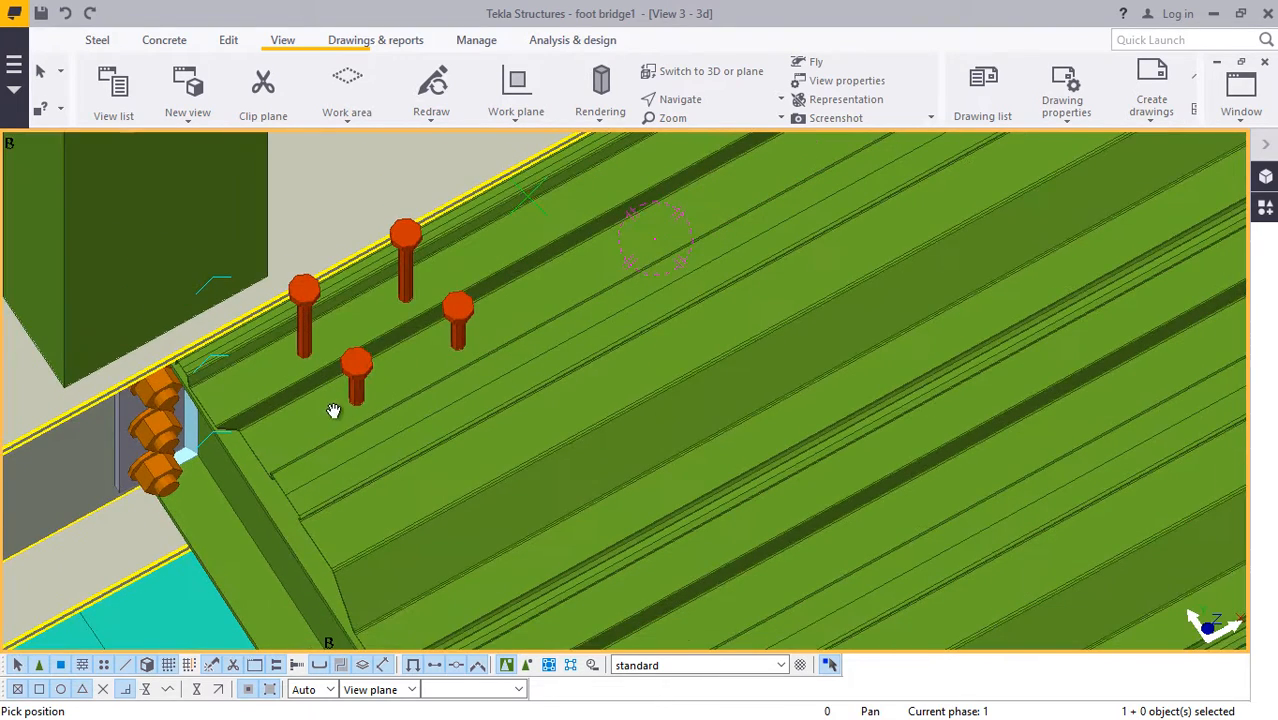
right_click(548, 320)
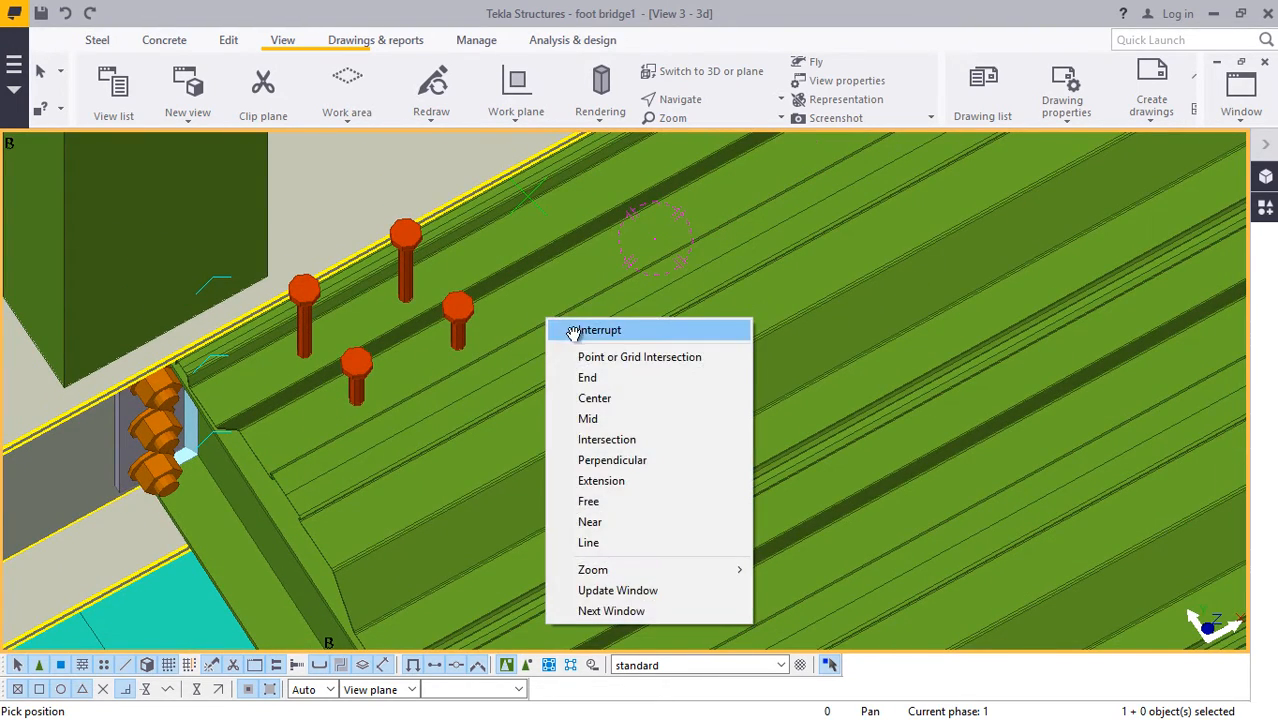
click(572, 327)
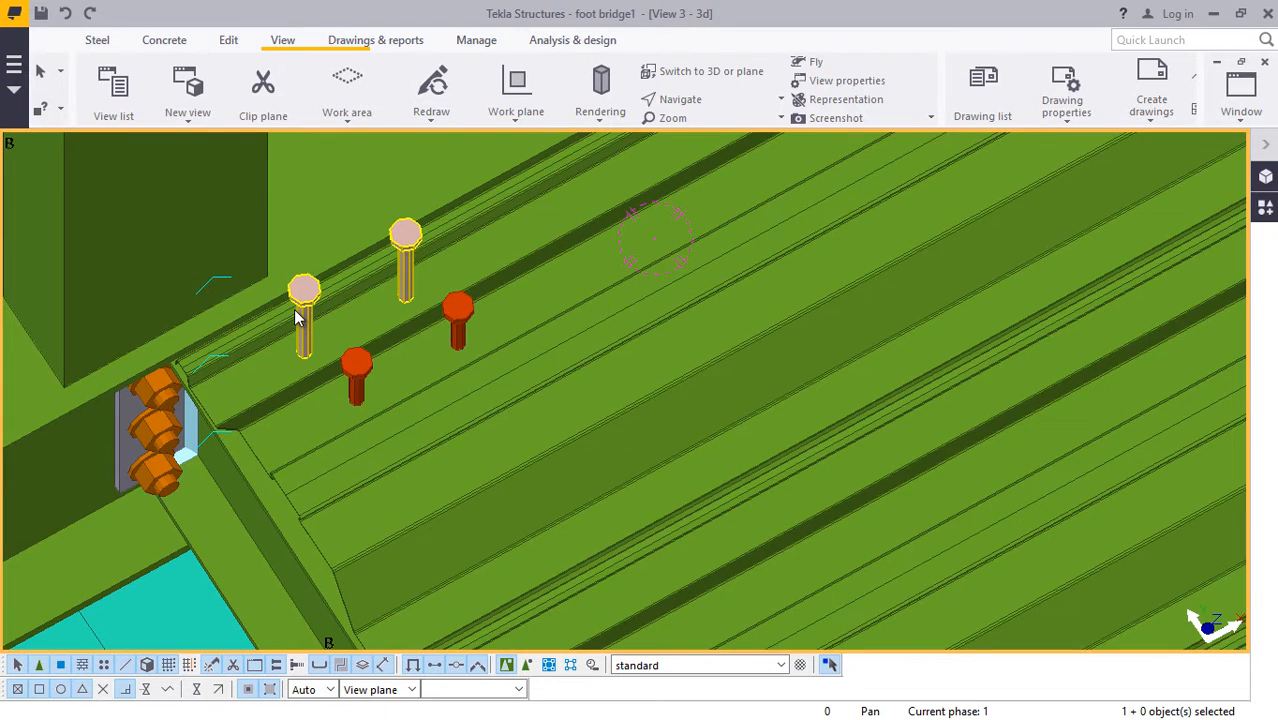
Extend the edge valley's stud pair into a full row by setting its bolt distance X to 48*100.00.
double_click(296, 318)
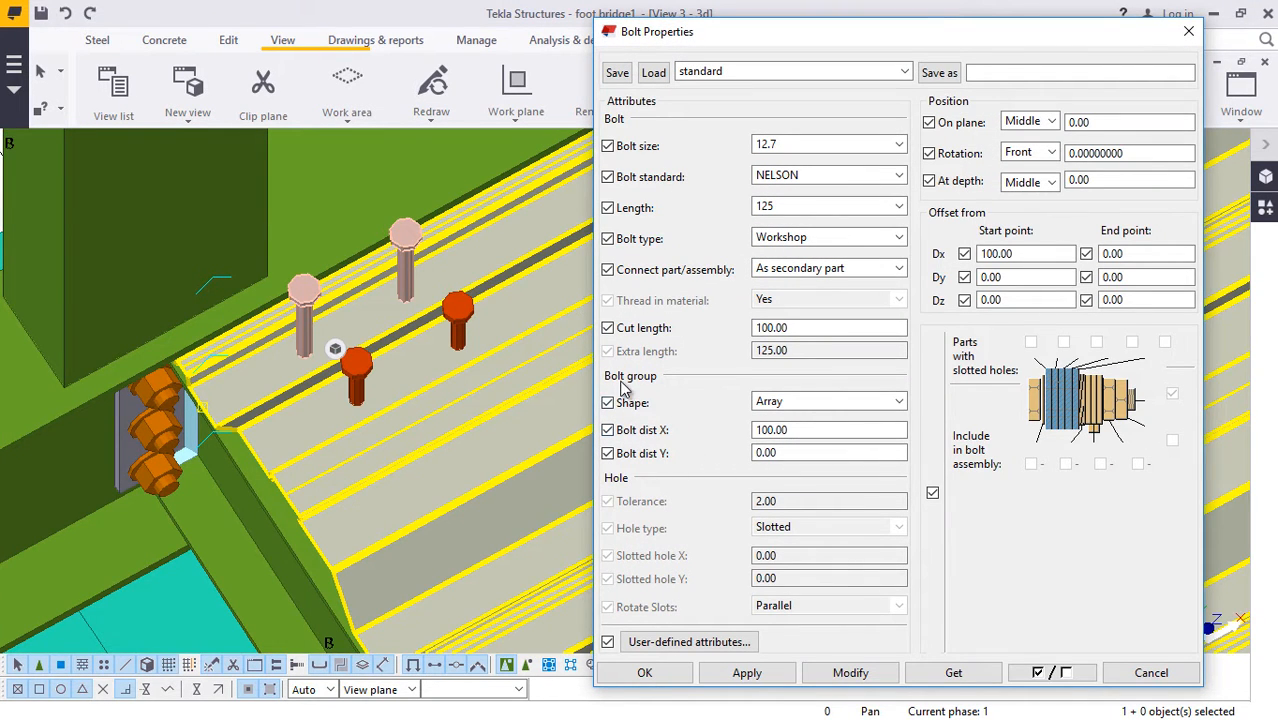
click(757, 429)
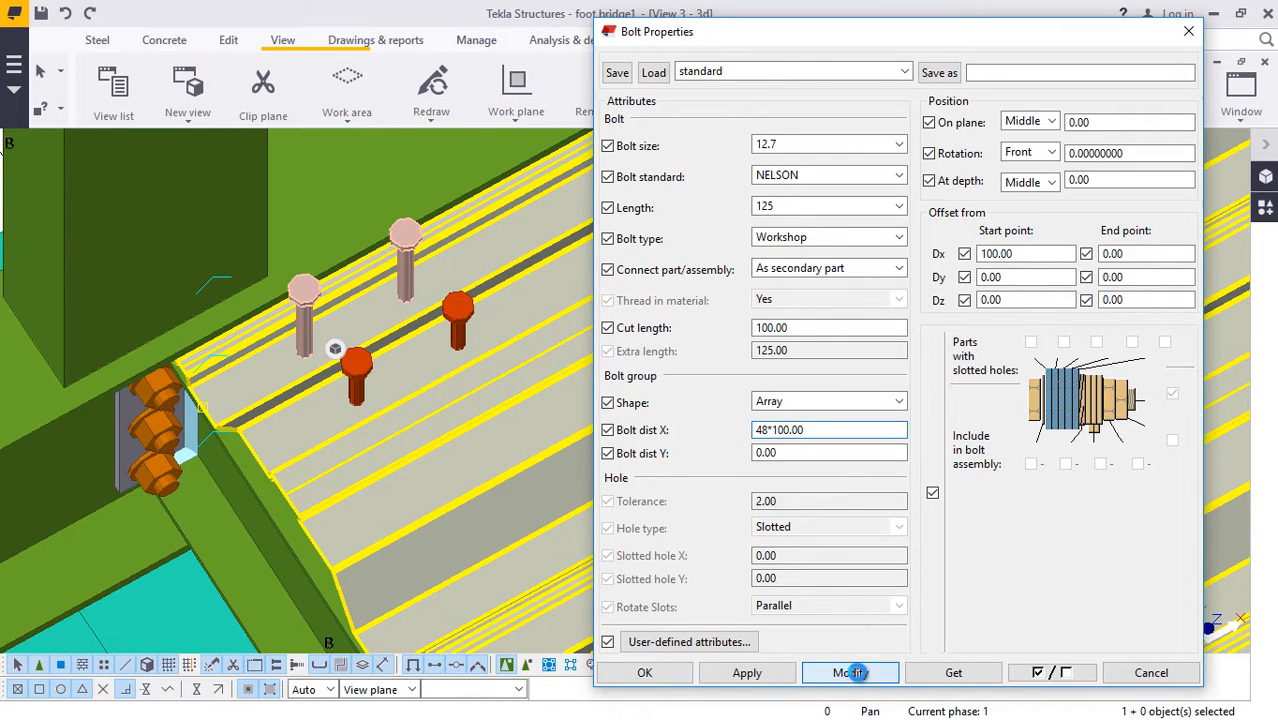
click(857, 672)
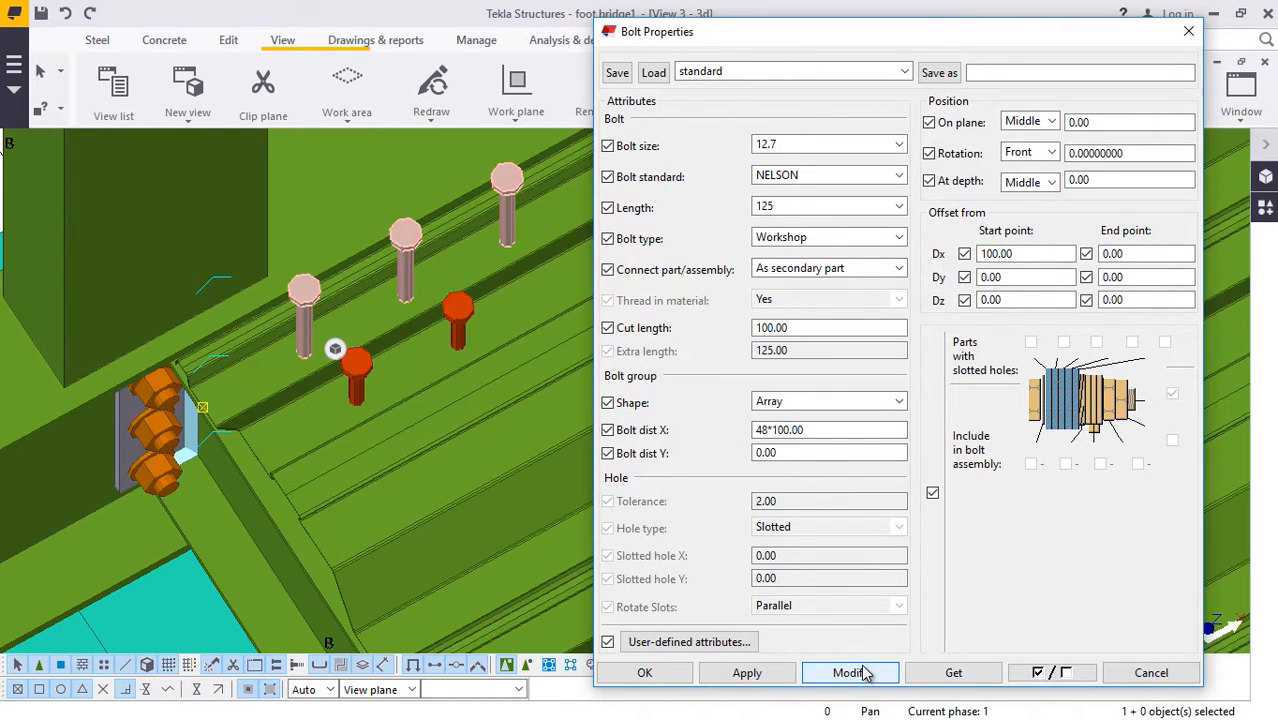
click(644, 672)
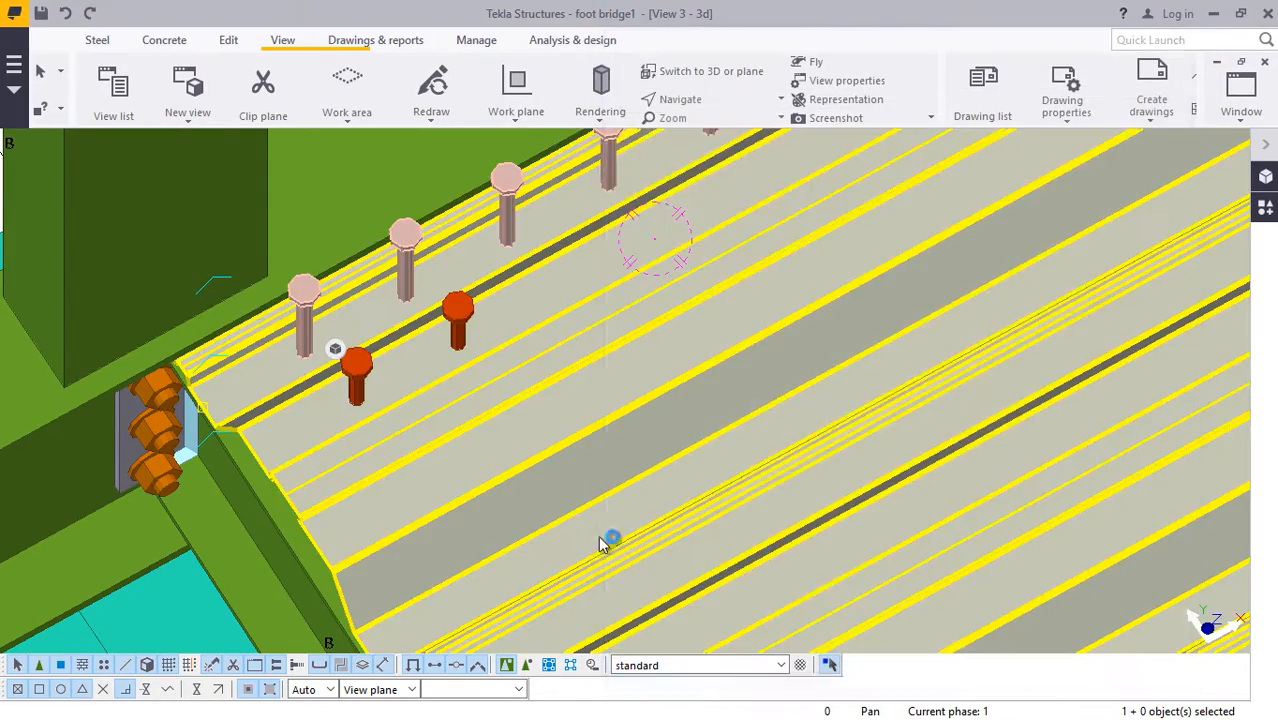
Inspect the valley stud row along the length of the deck sheet.
scroll(599, 524, down, 2)
scroll(617, 515, down, 5)
scroll(1042, 200, up, 2)
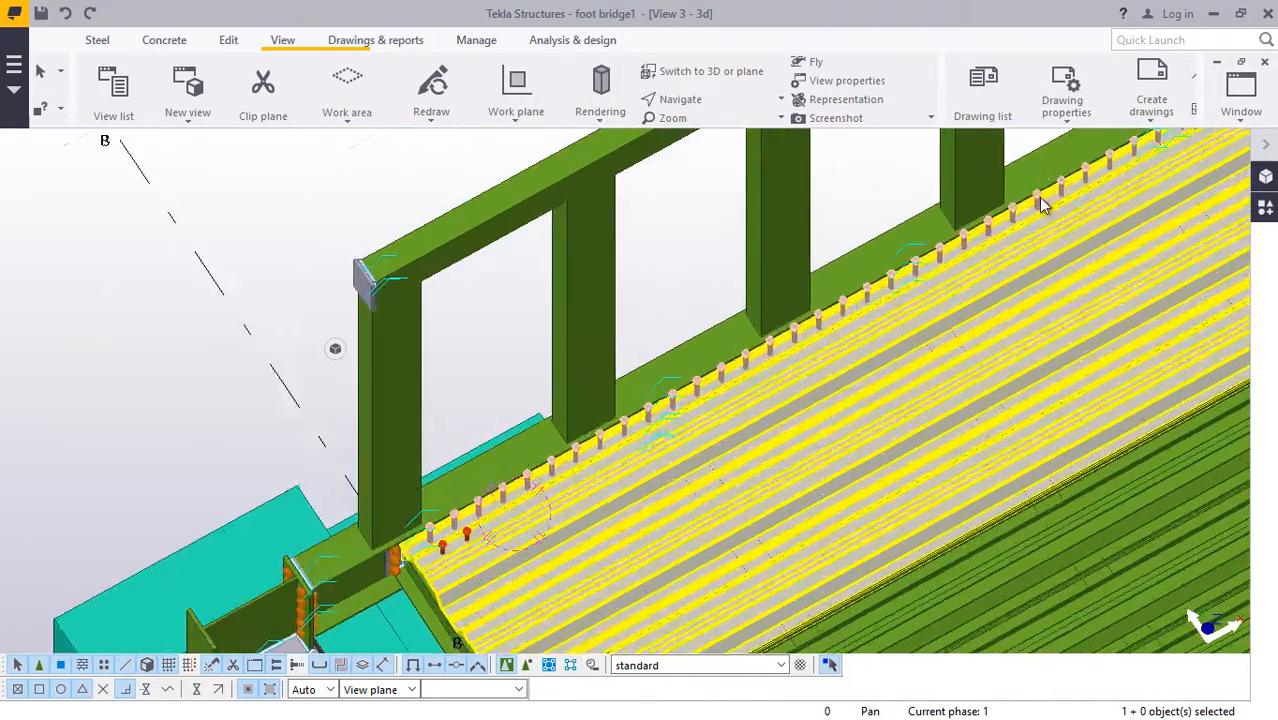
scroll(663, 326, down, 3)
scroll(946, 208, up, 2)
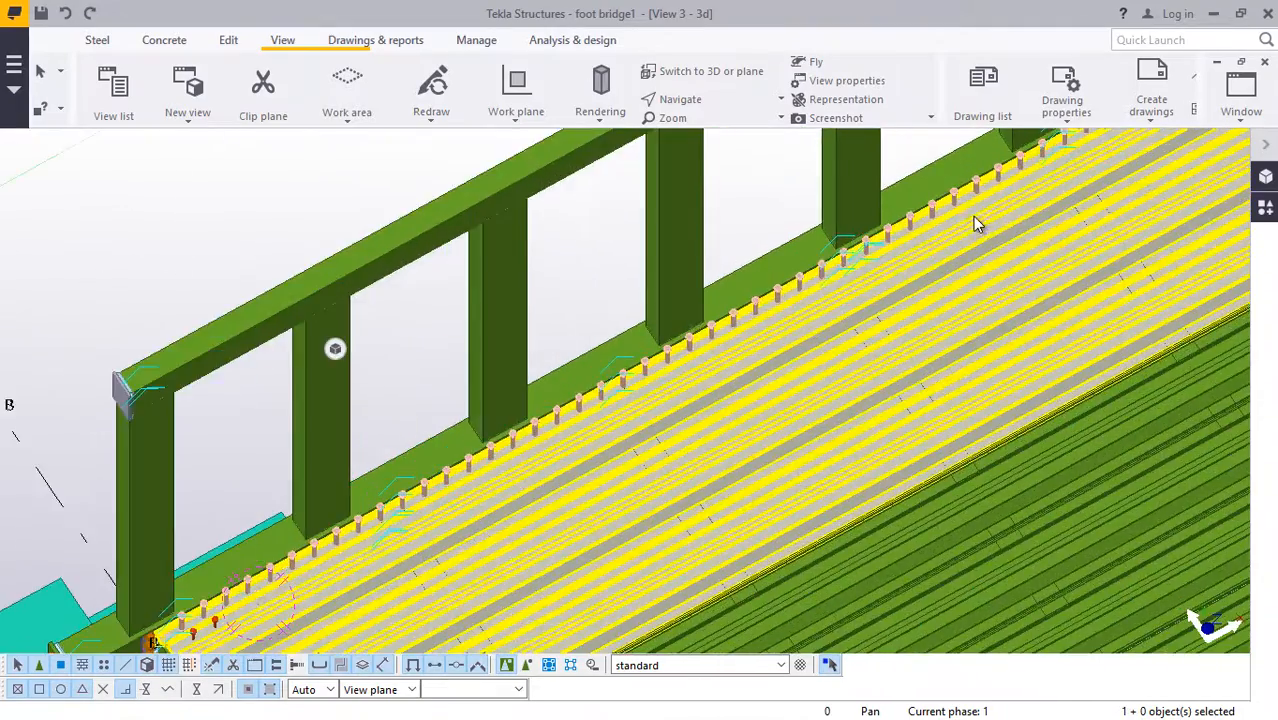
scroll(944, 284, down, 3)
scroll(932, 288, down, 1)
scroll(686, 398, up, 4)
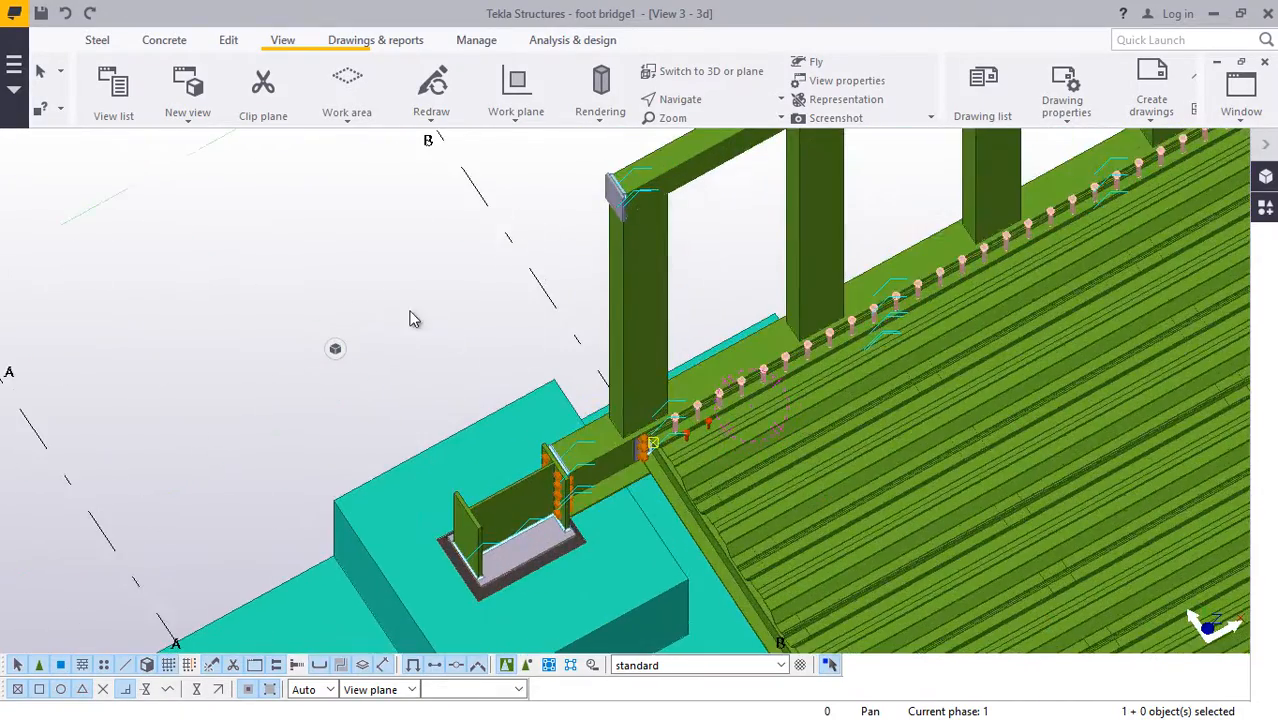
Extend the first crest's stud pair into a full row by setting its bolt distance X to 48*100.00.
scroll(776, 462, up, 5)
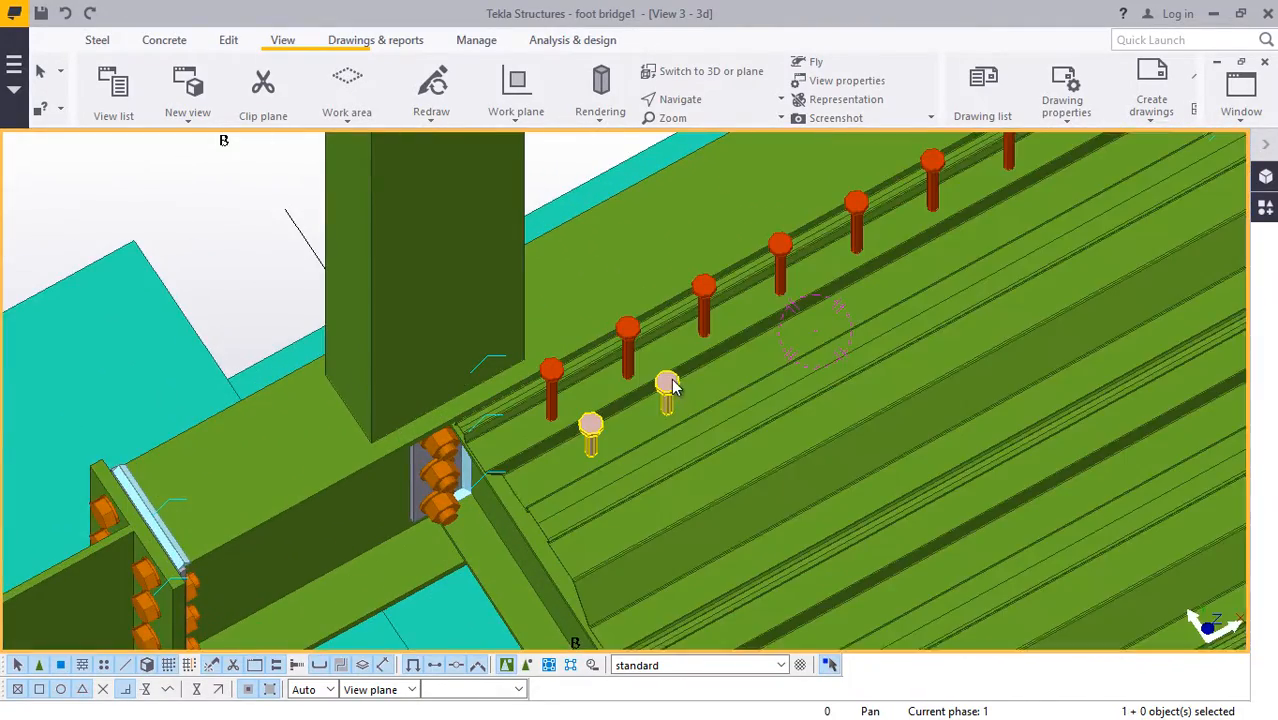
double_click(670, 385)
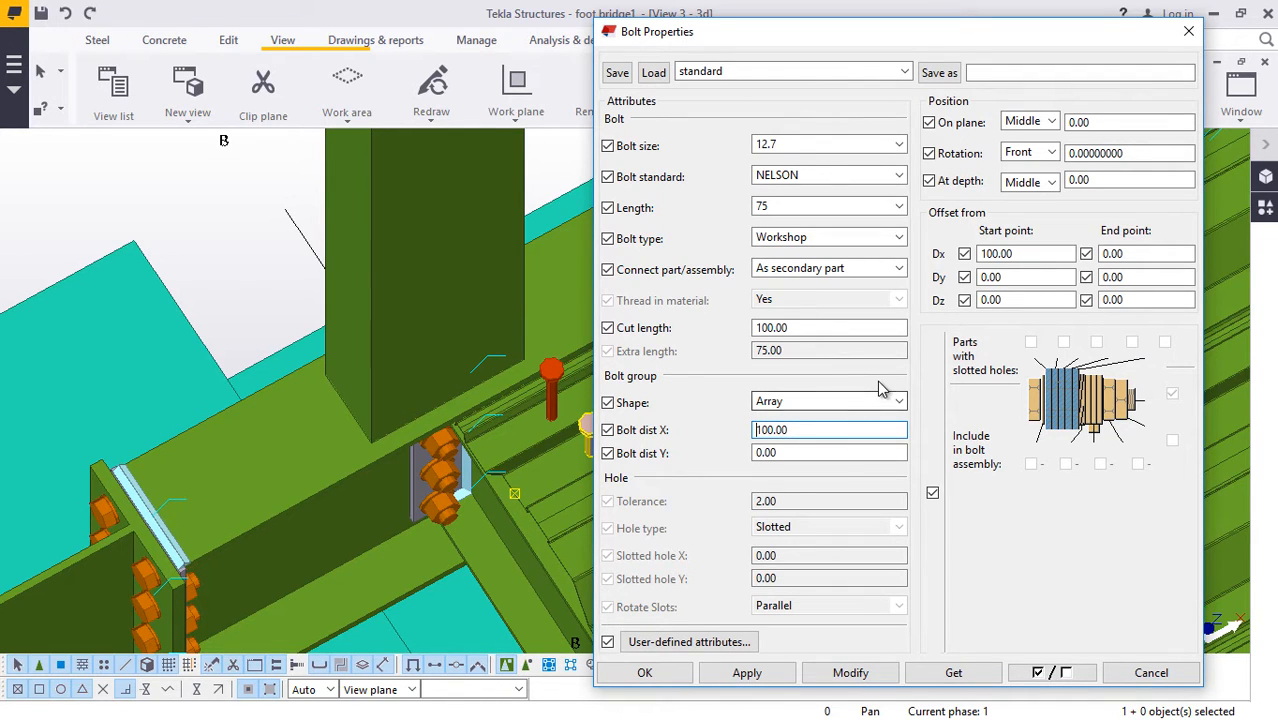
text(48*)
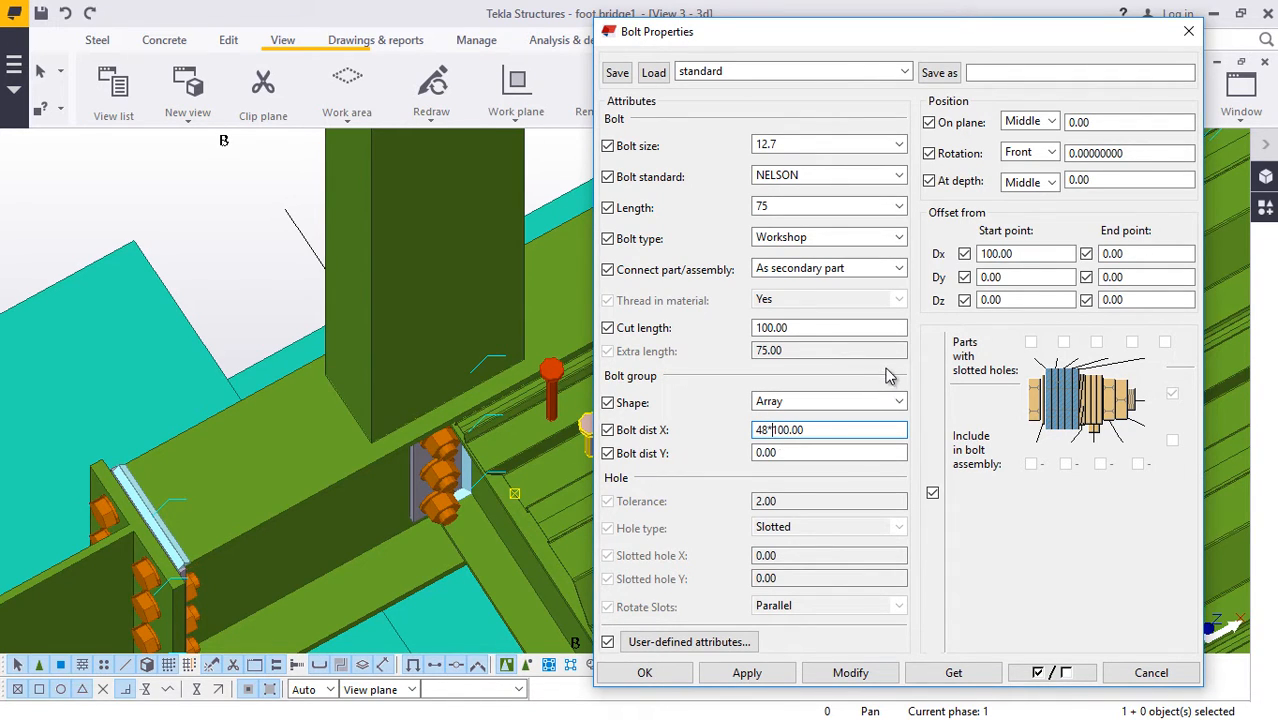
click(850, 673)
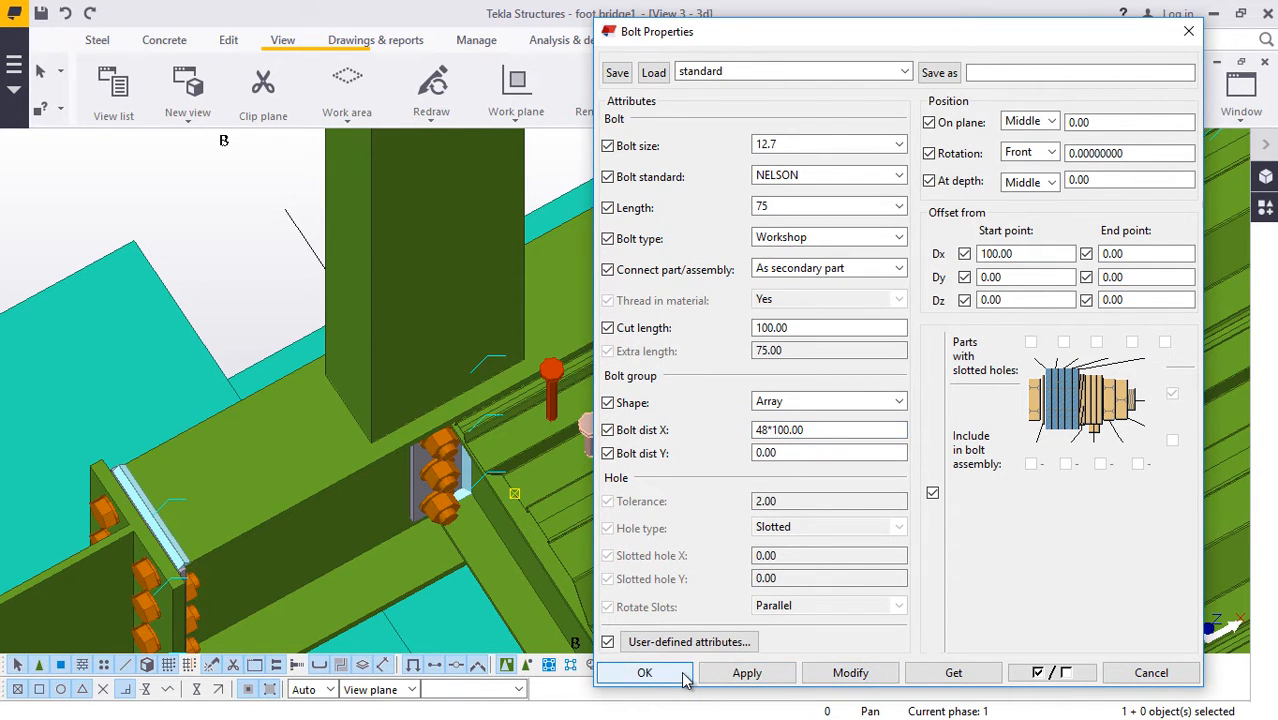
click(645, 673)
Compare the crest and valley stud rows against the deck profile from a low angle at the sheet's end.
scroll(700, 458, down, 3)
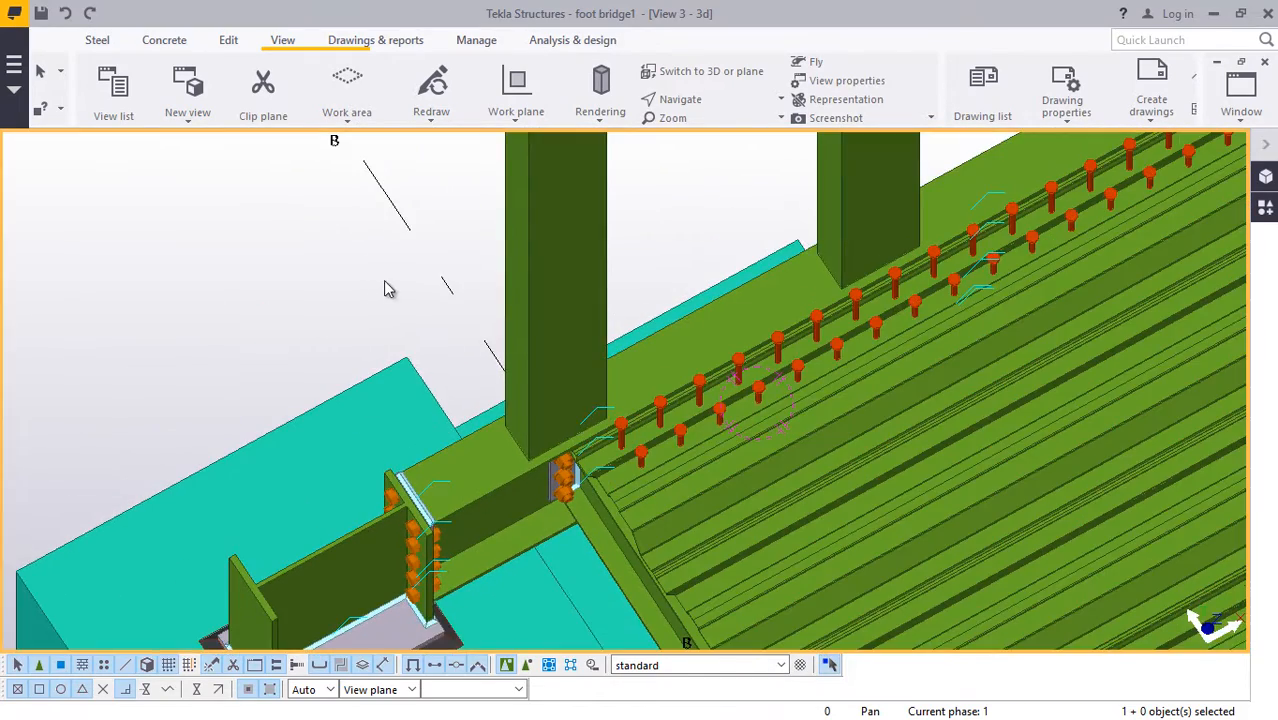
scroll(676, 499, up, 5)
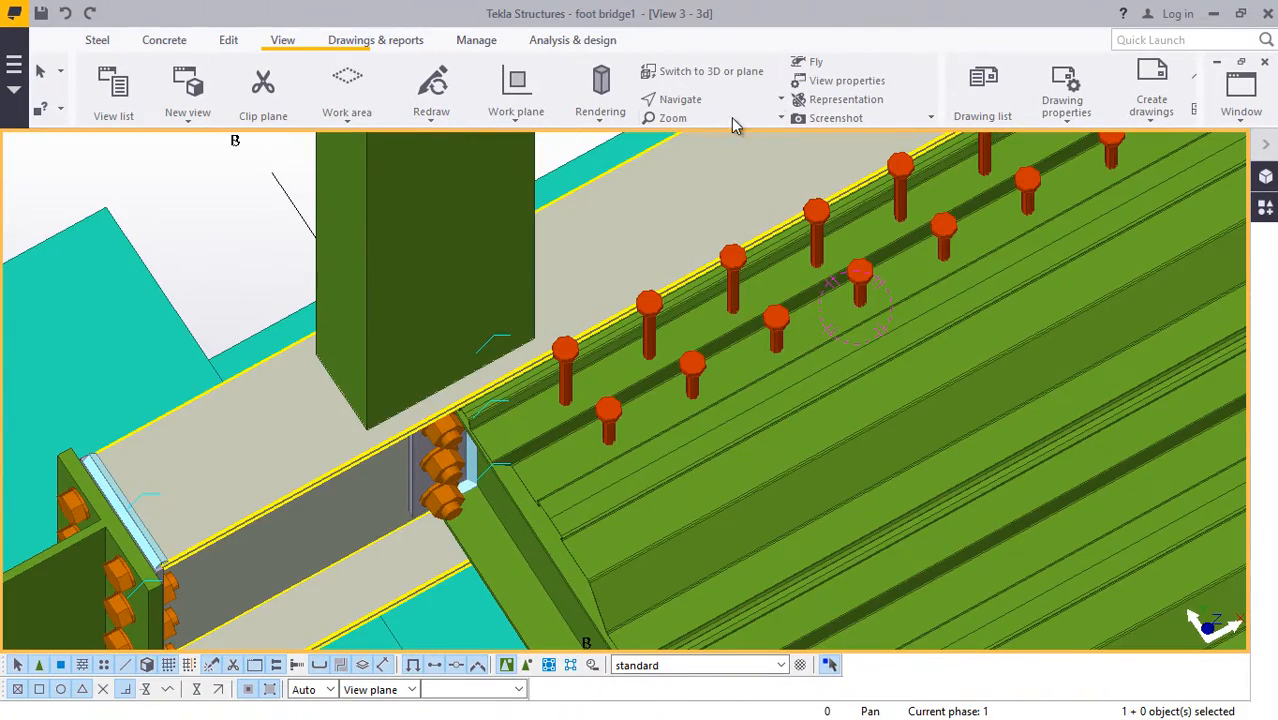
click(716, 106)
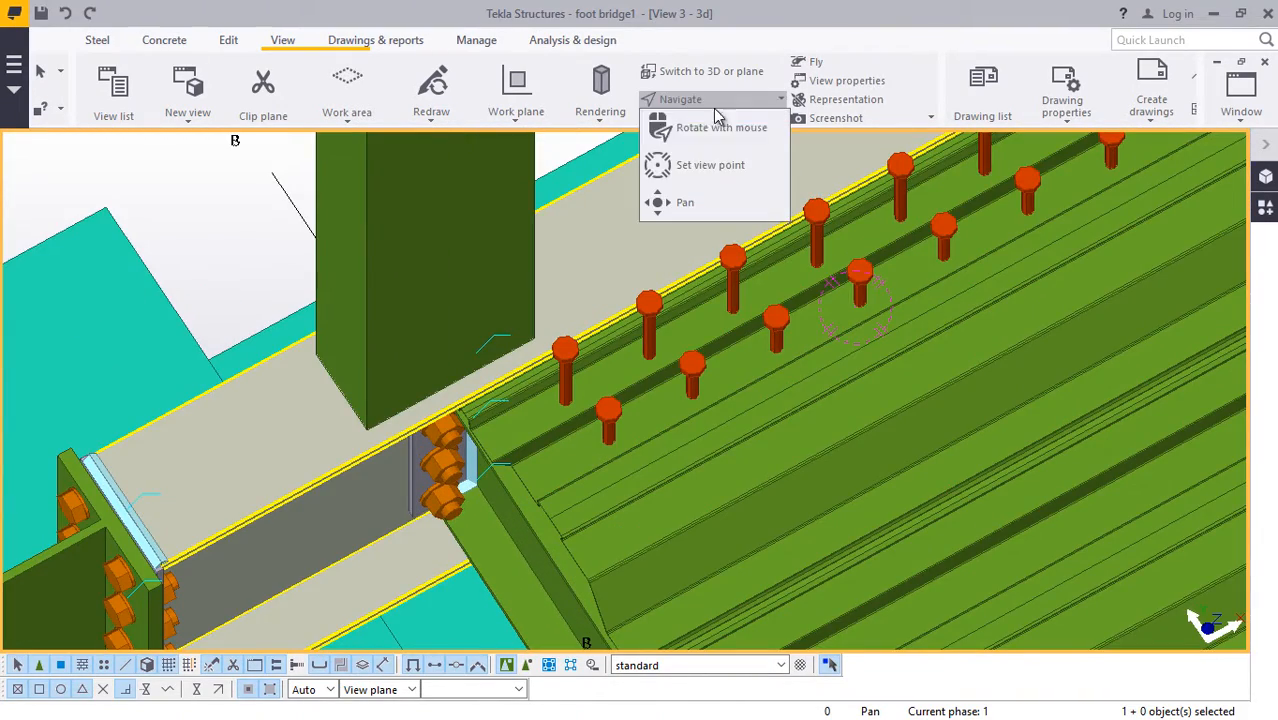
click(714, 123)
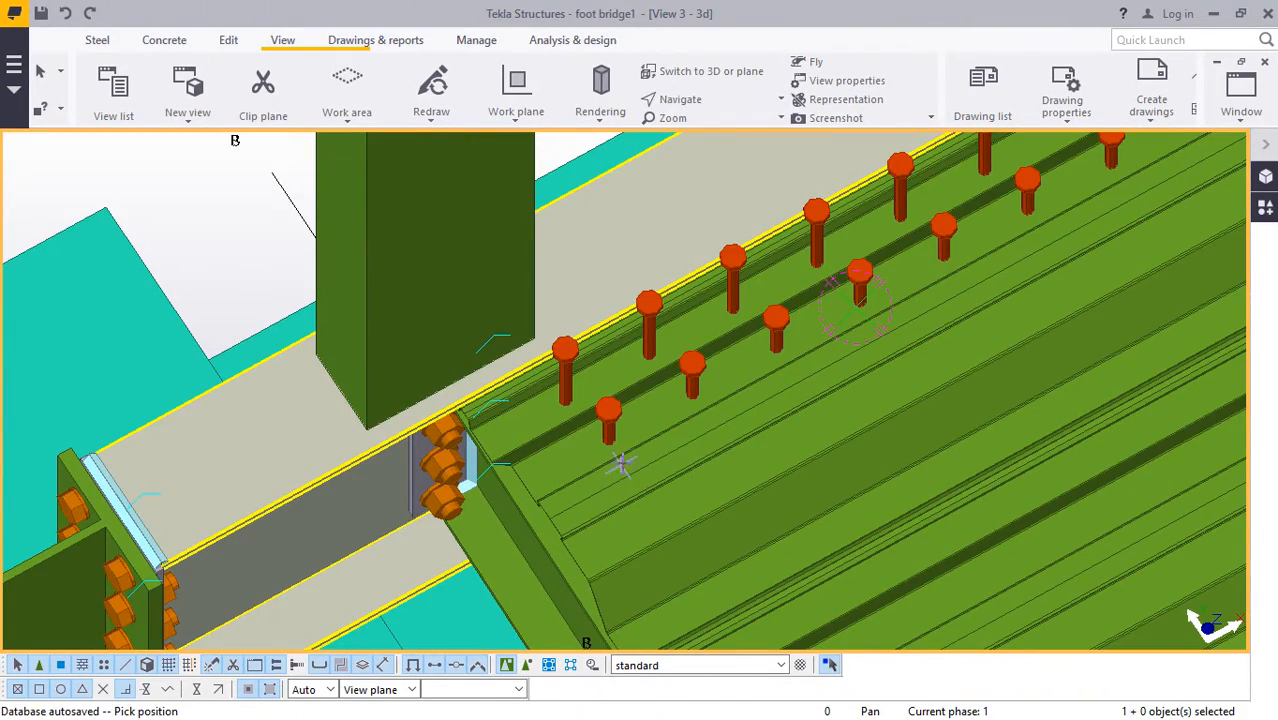
drag(621, 464, 579, 194)
right_click(579, 194)
click(617, 213)
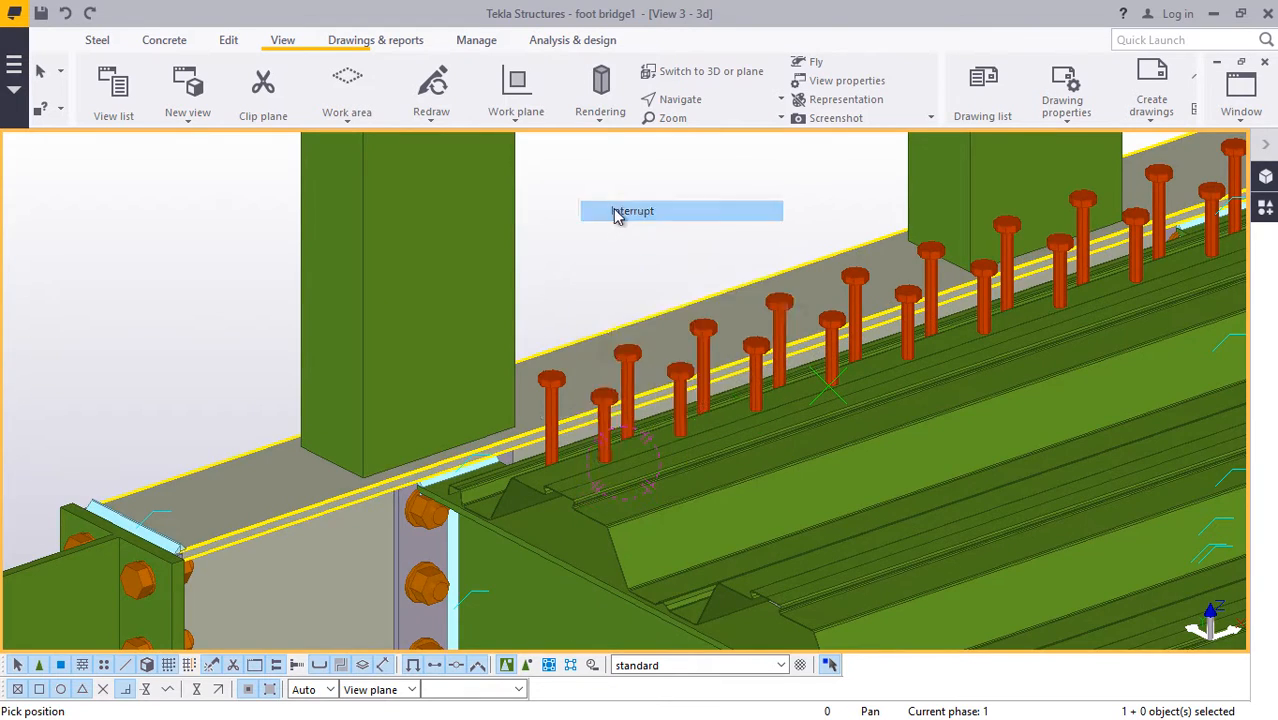
scroll(612, 421, up, 3)
click(609, 421)
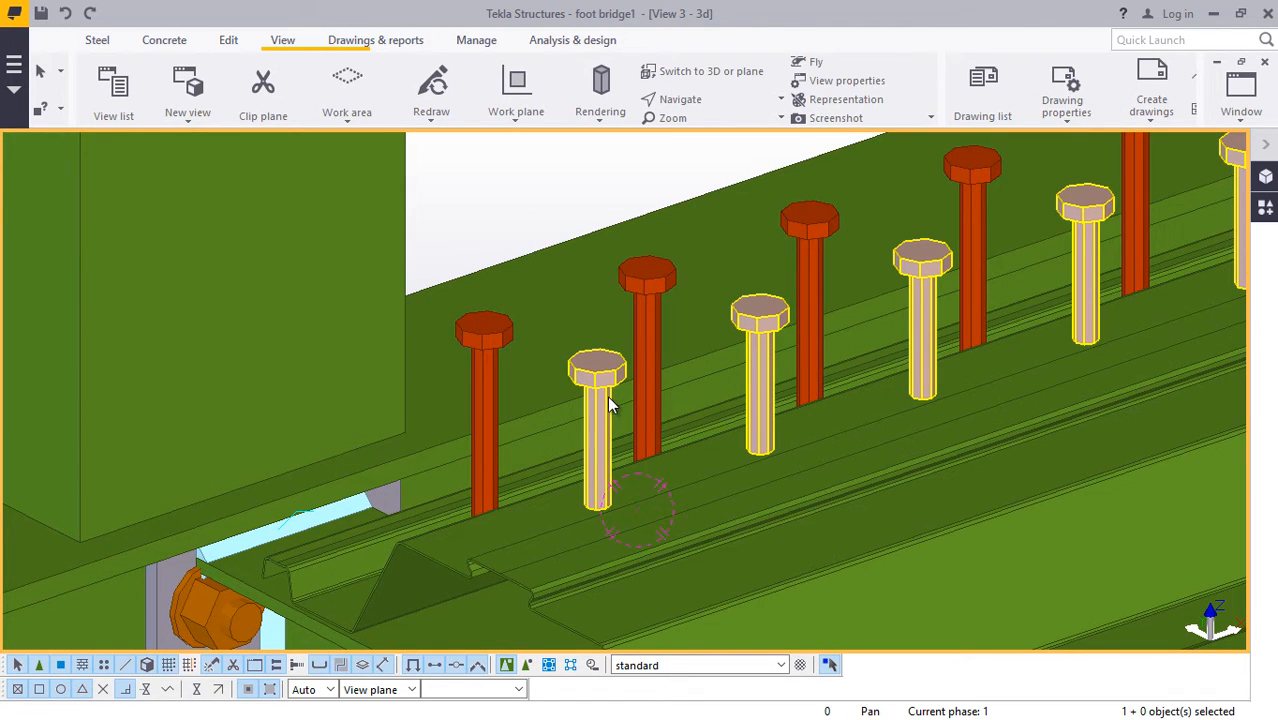
click(487, 379)
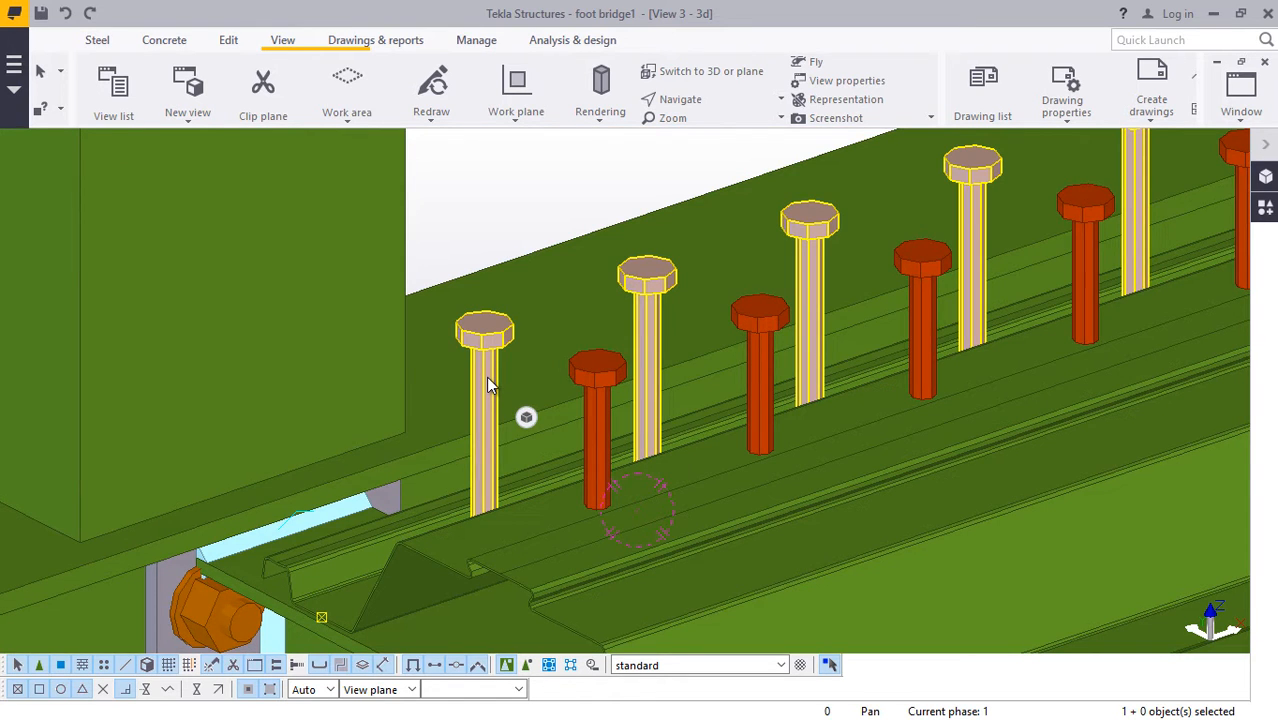
Copy the crest stud row from the midpoint of the crest's first top flat to the midpoint of its other top flat.
click(598, 433)
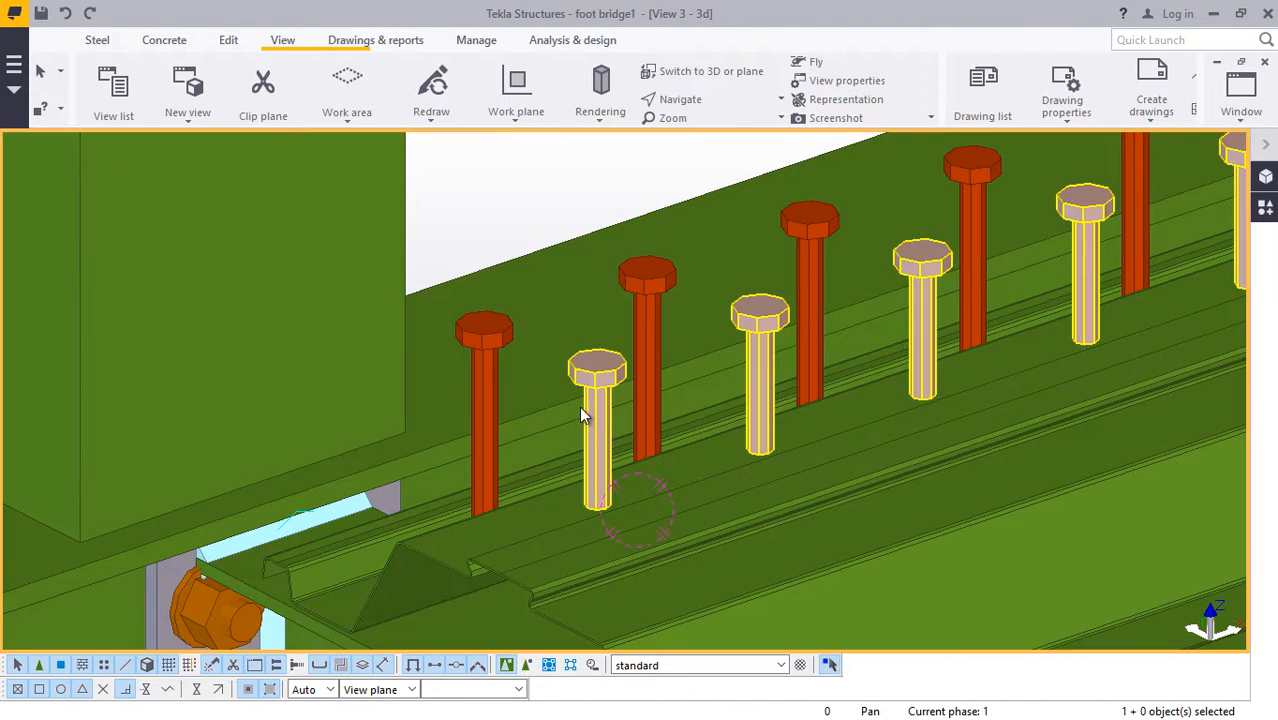
right_click(584, 414)
click(628, 120)
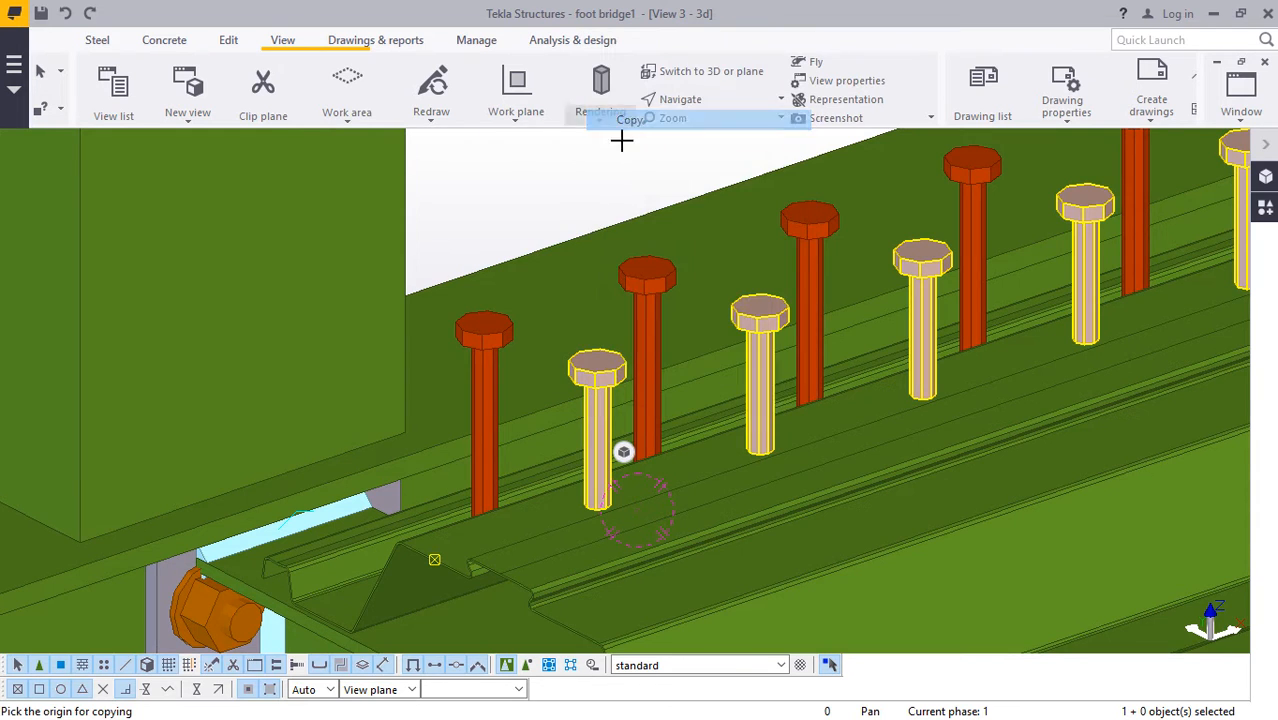
scroll(456, 573, up, 5)
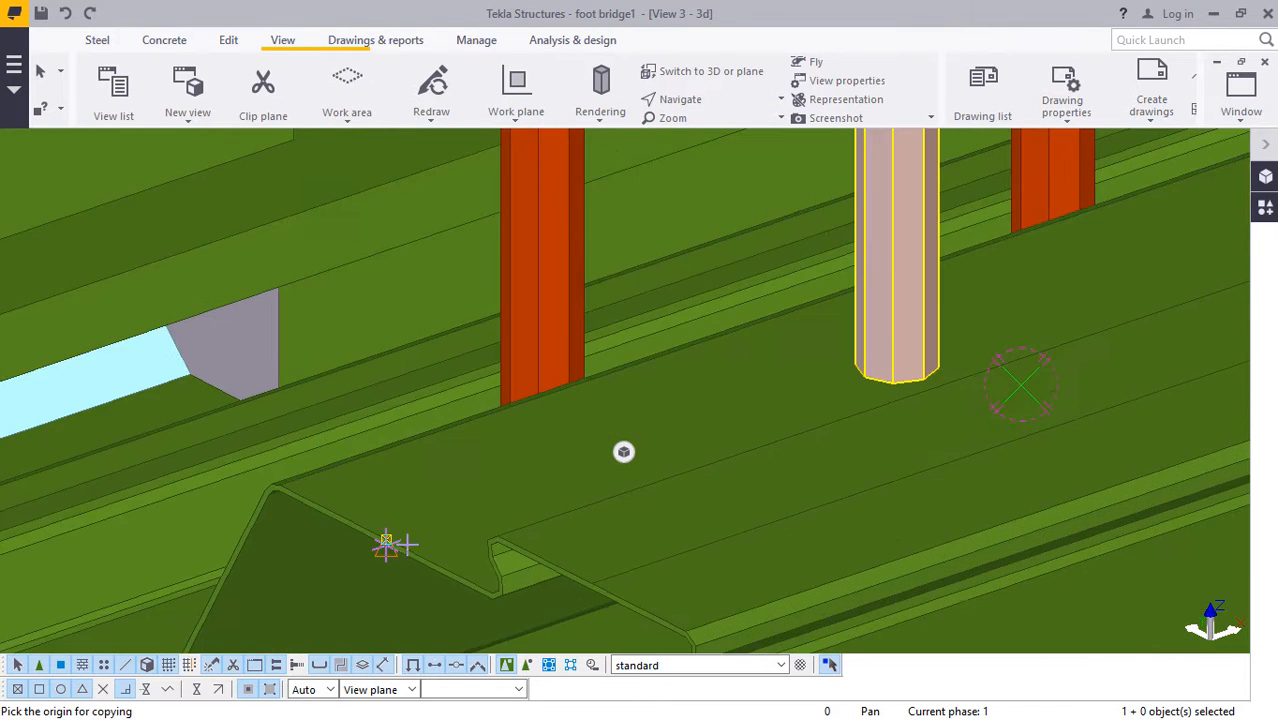
scroll(386, 543, up, 2)
click(363, 526)
scroll(490, 352, down, 7)
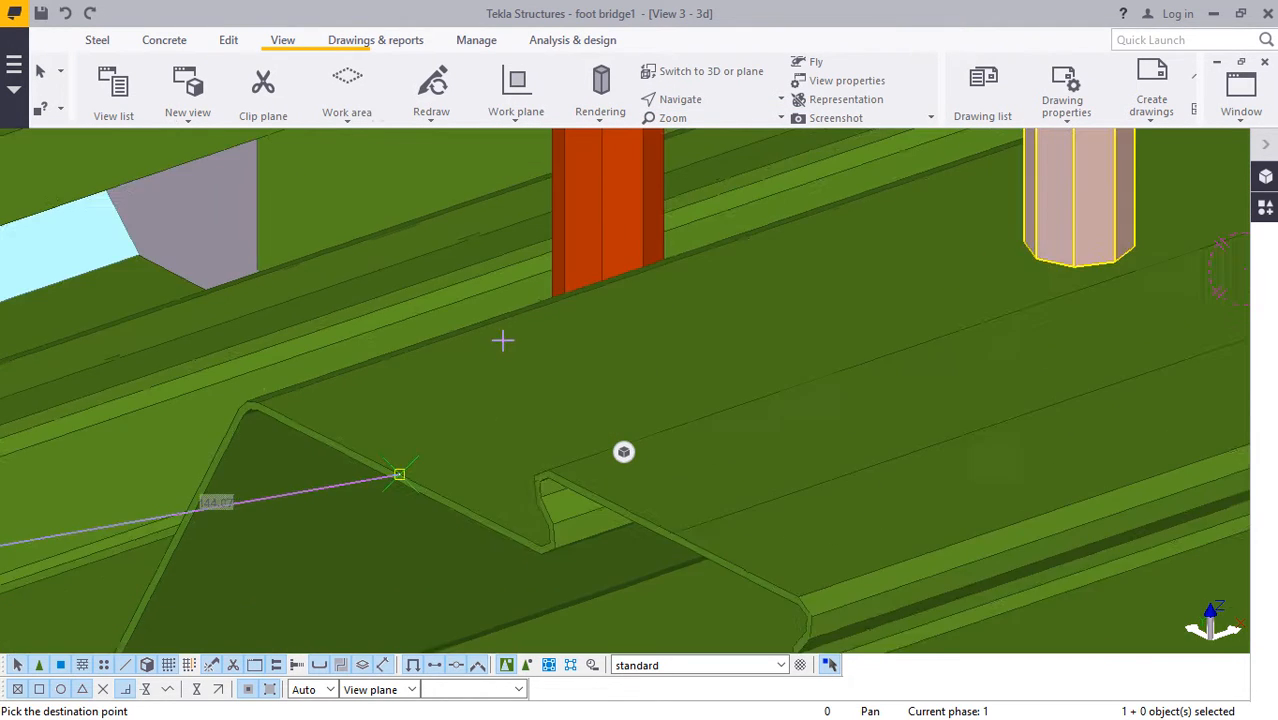
scroll(600, 468, up, 3)
scroll(672, 484, up, 2)
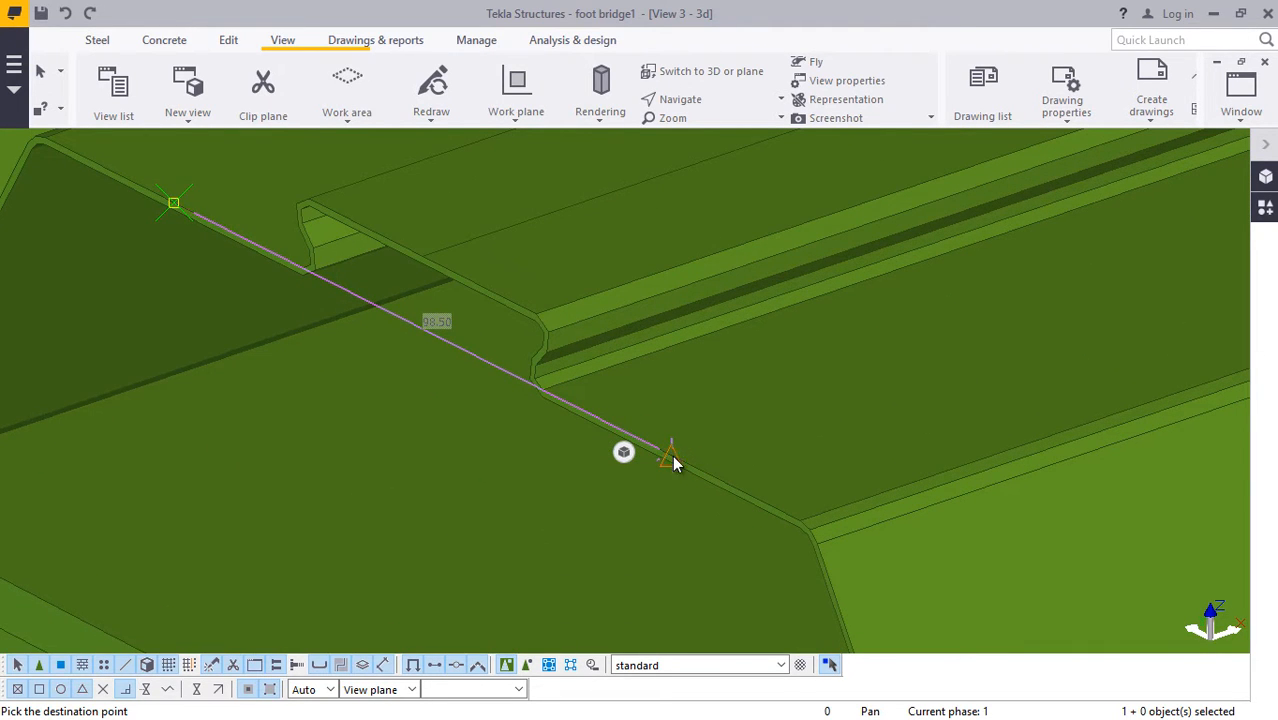
scroll(672, 462, down, 4)
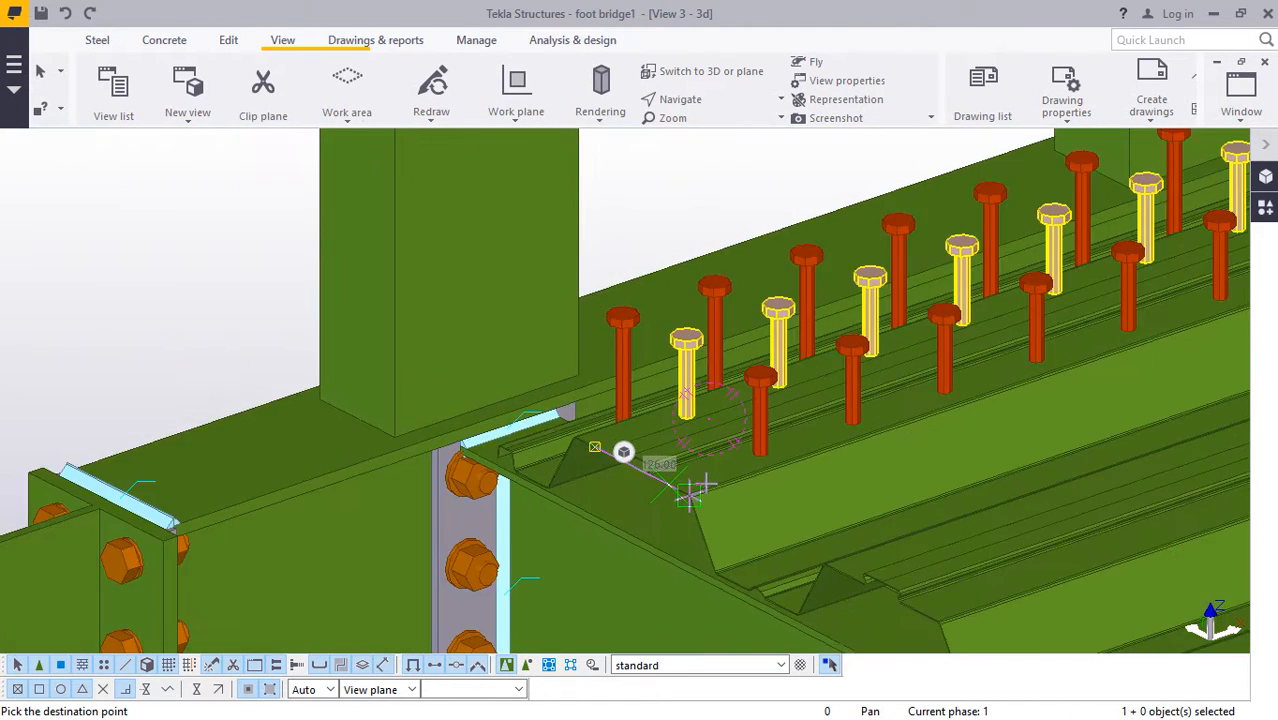
right_click(177, 300)
click(235, 316)
Copy the edge valley's stud row from its bottom midpoint to the midpoints of both bottom flats in the next valley.
scroll(583, 434, up, 2)
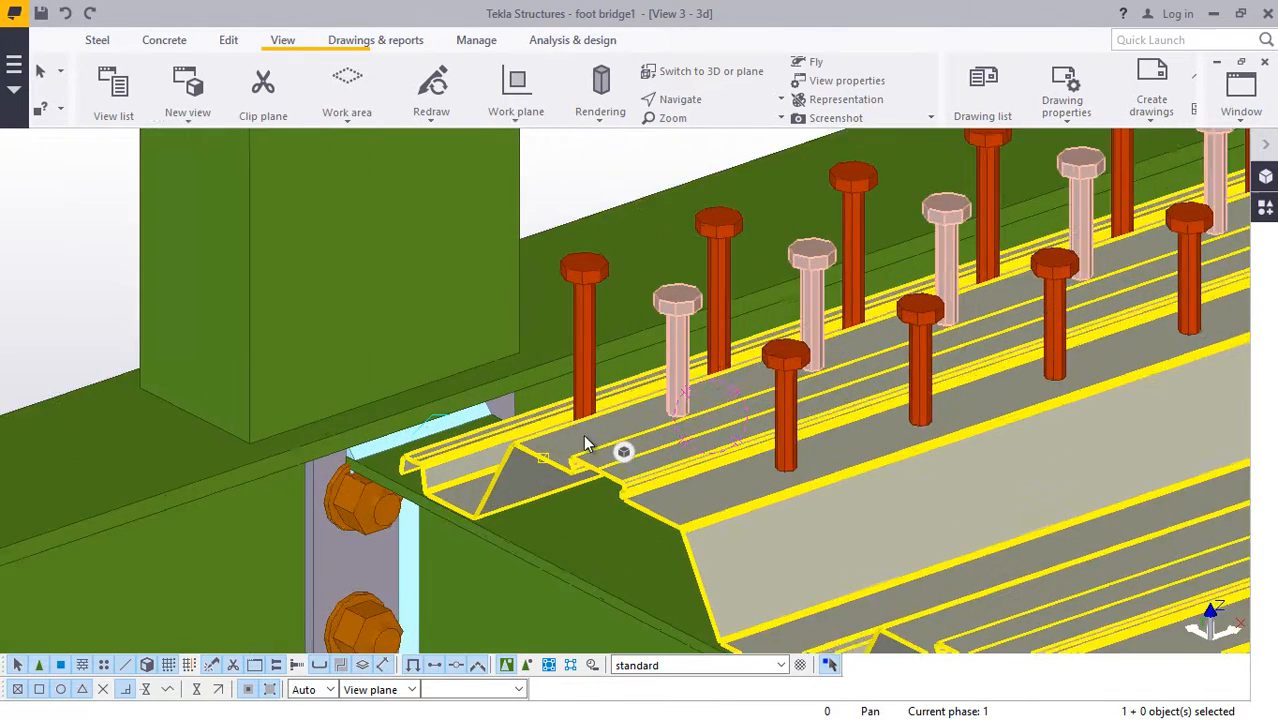
scroll(586, 443, up, 2)
click(569, 344)
right_click(584, 342)
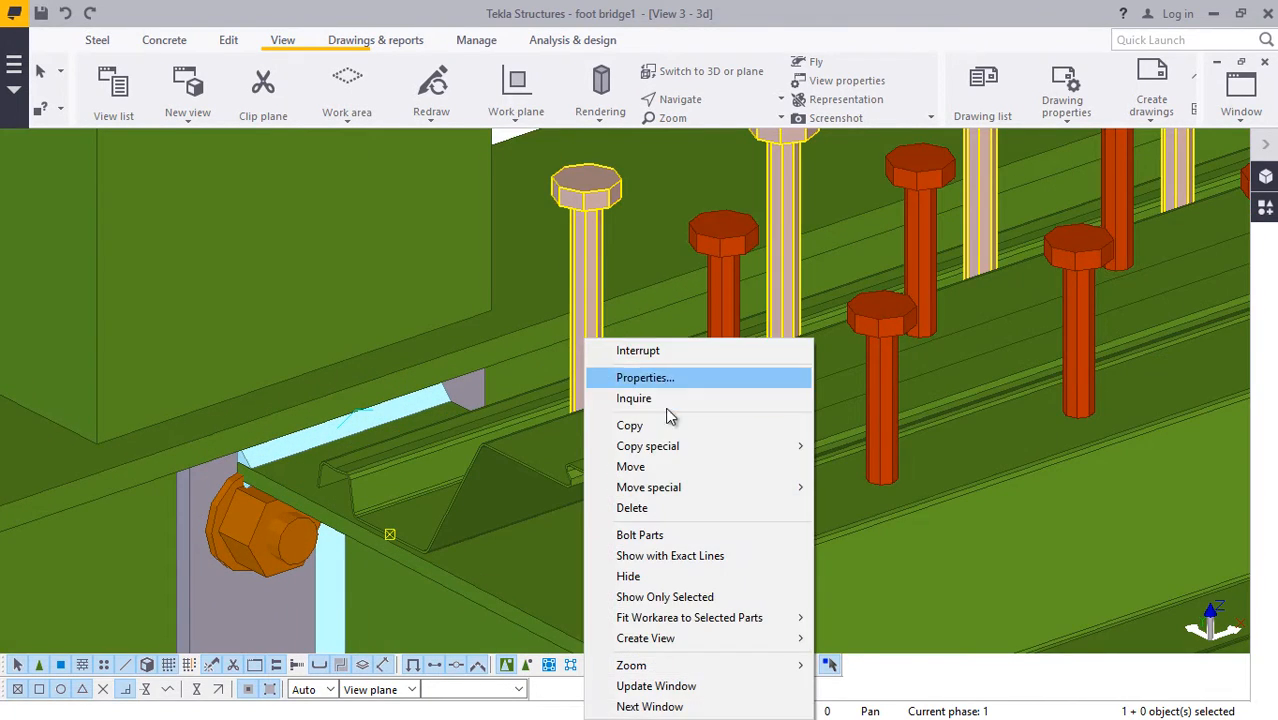
click(625, 425)
scroll(608, 382, up, 4)
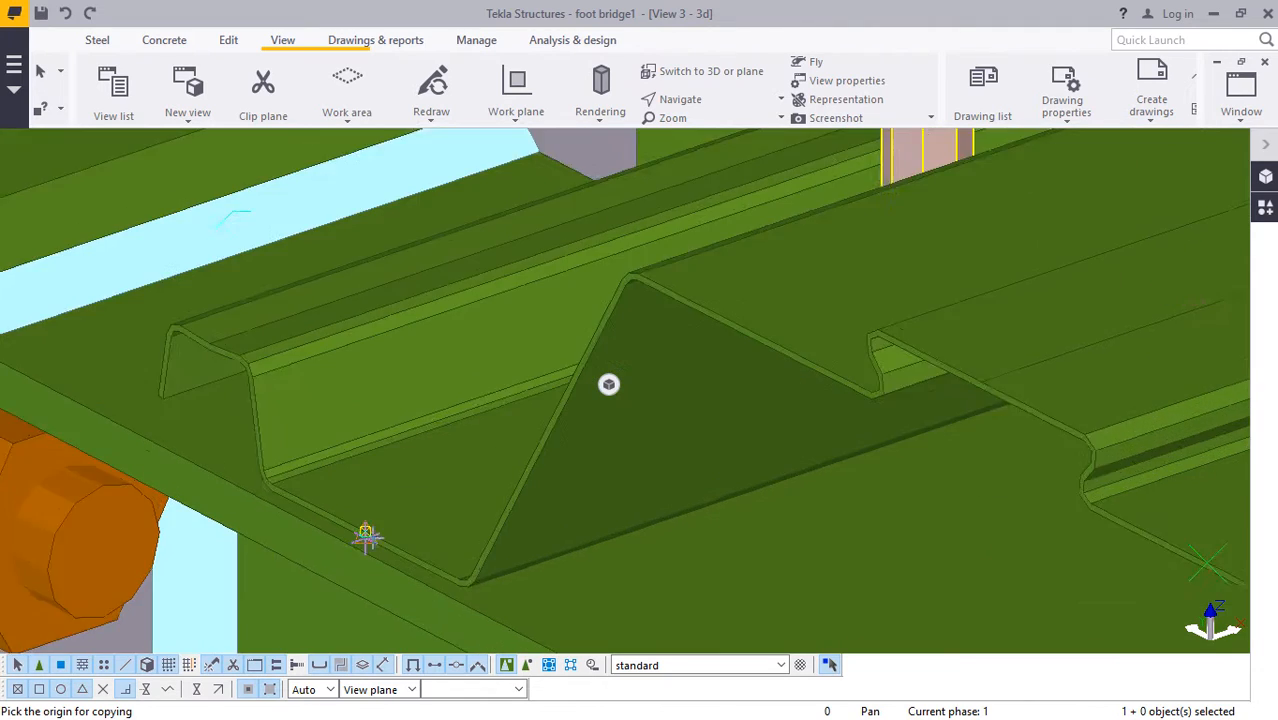
scroll(372, 517, up, 3)
click(357, 529)
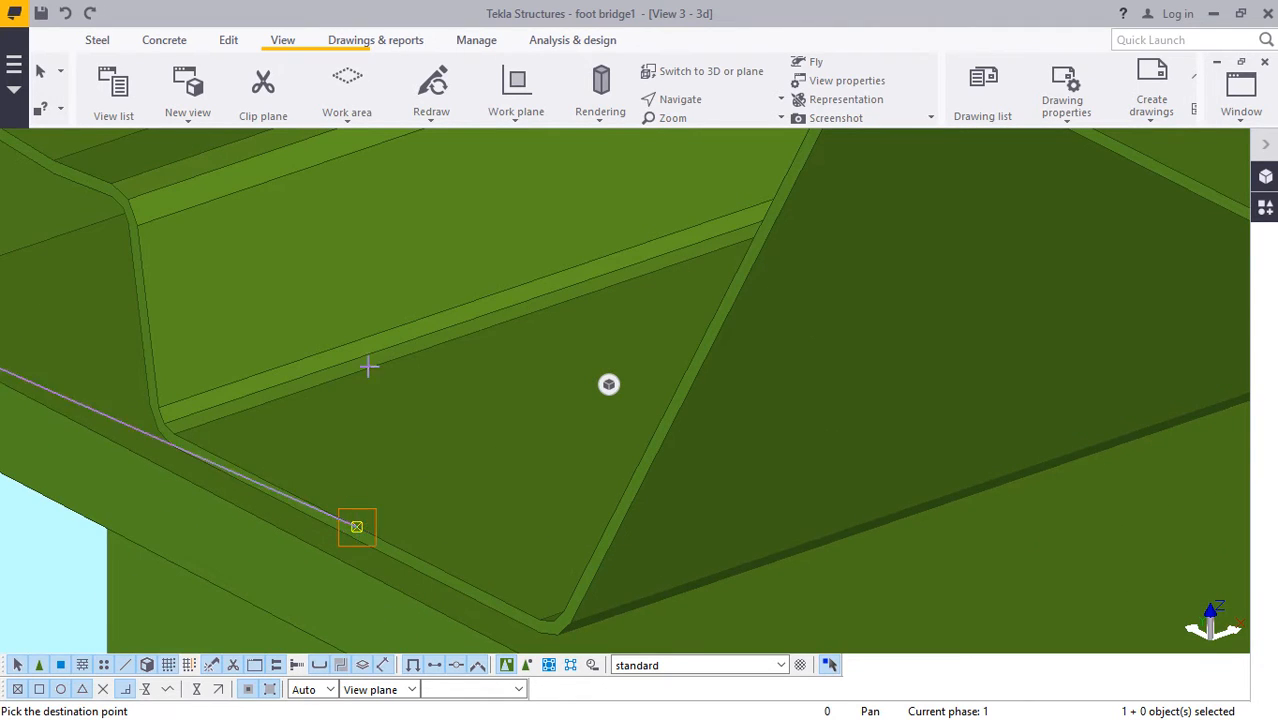
scroll(370, 363, down, 6)
scroll(631, 474, up, 6)
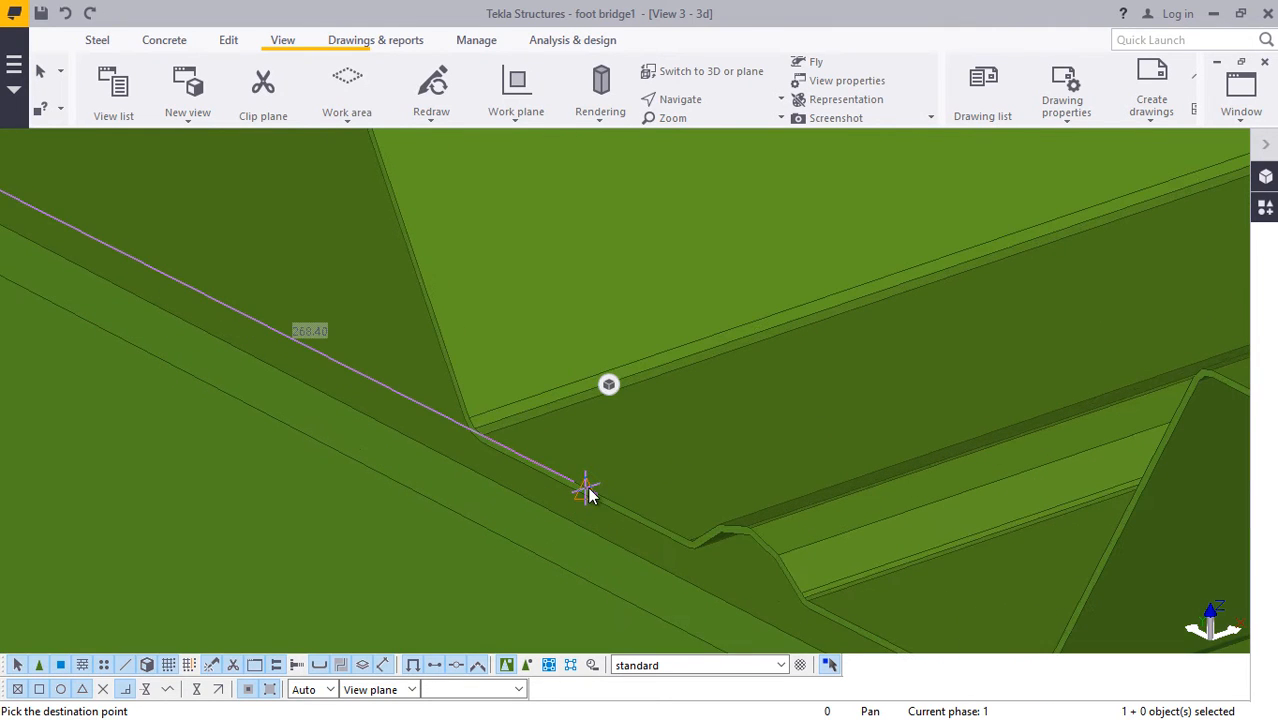
scroll(585, 489, down, 3)
scroll(781, 532, up, 2)
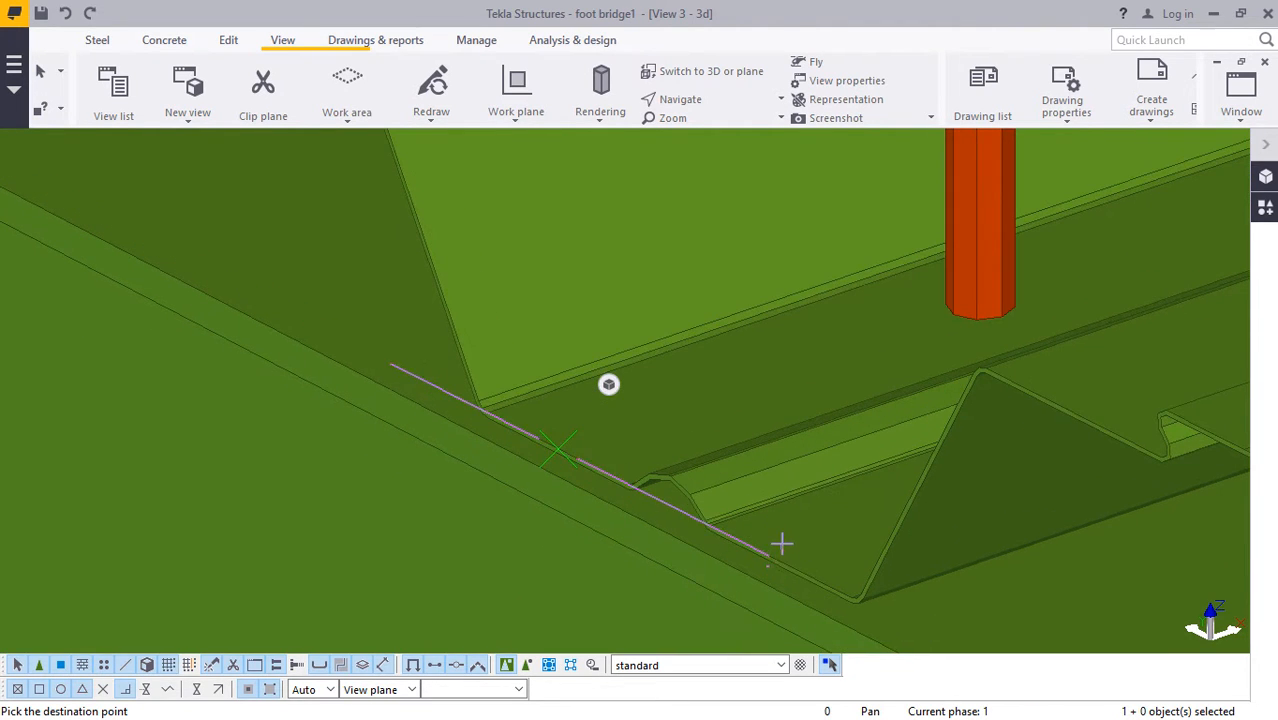
scroll(776, 551, down, 6)
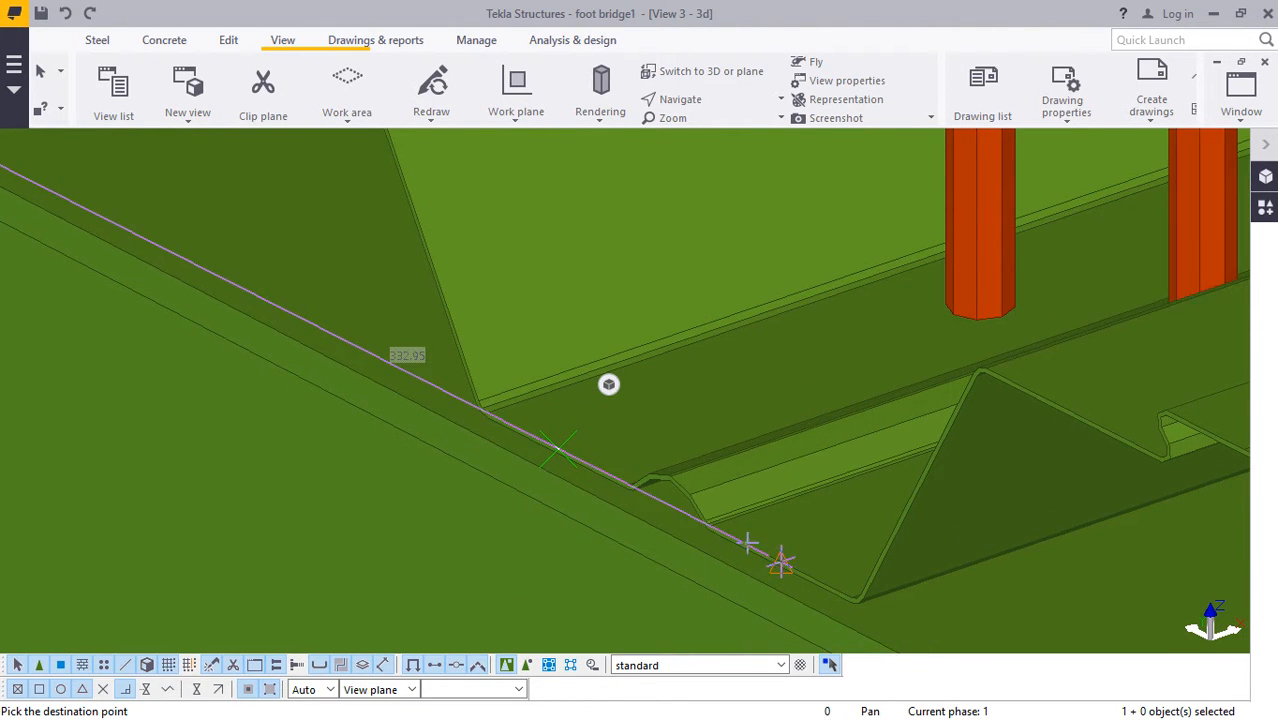
Place two more copies of the edge valley's stud row on both bottom flats of the second valley from the edge valley.
scroll(664, 453, down, 3)
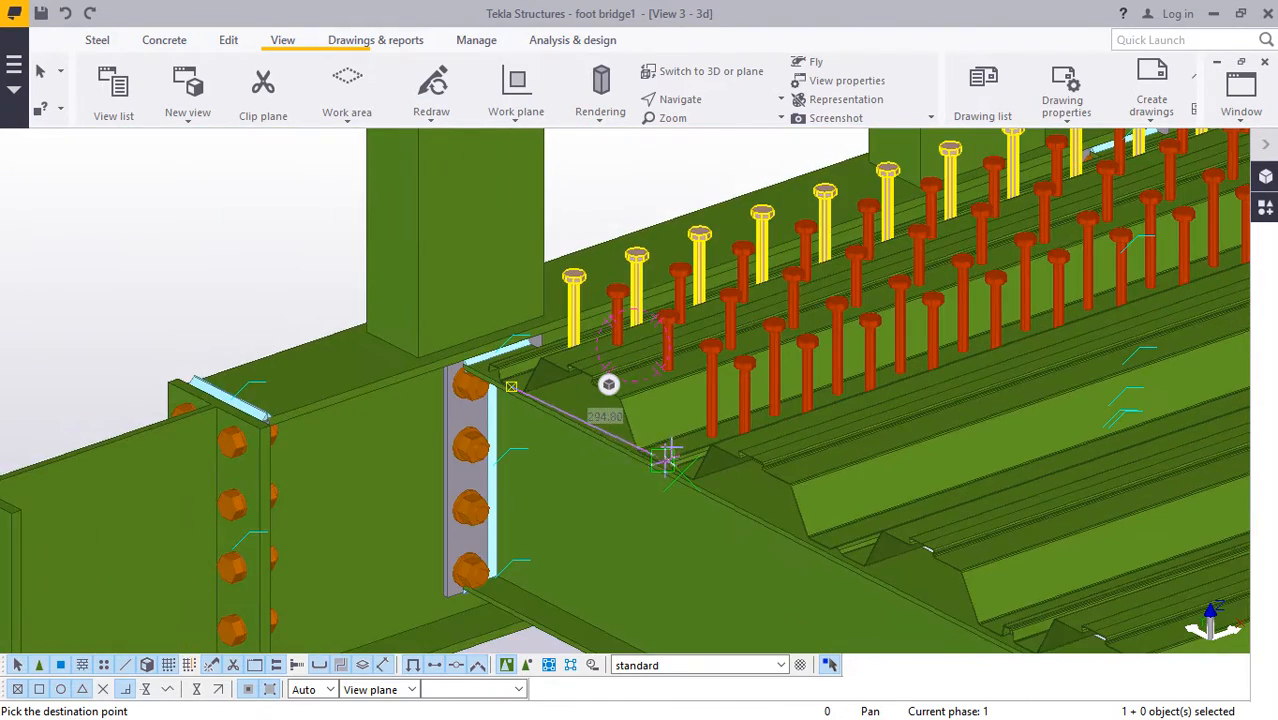
scroll(827, 548, up, 5)
scroll(789, 549, up, 2)
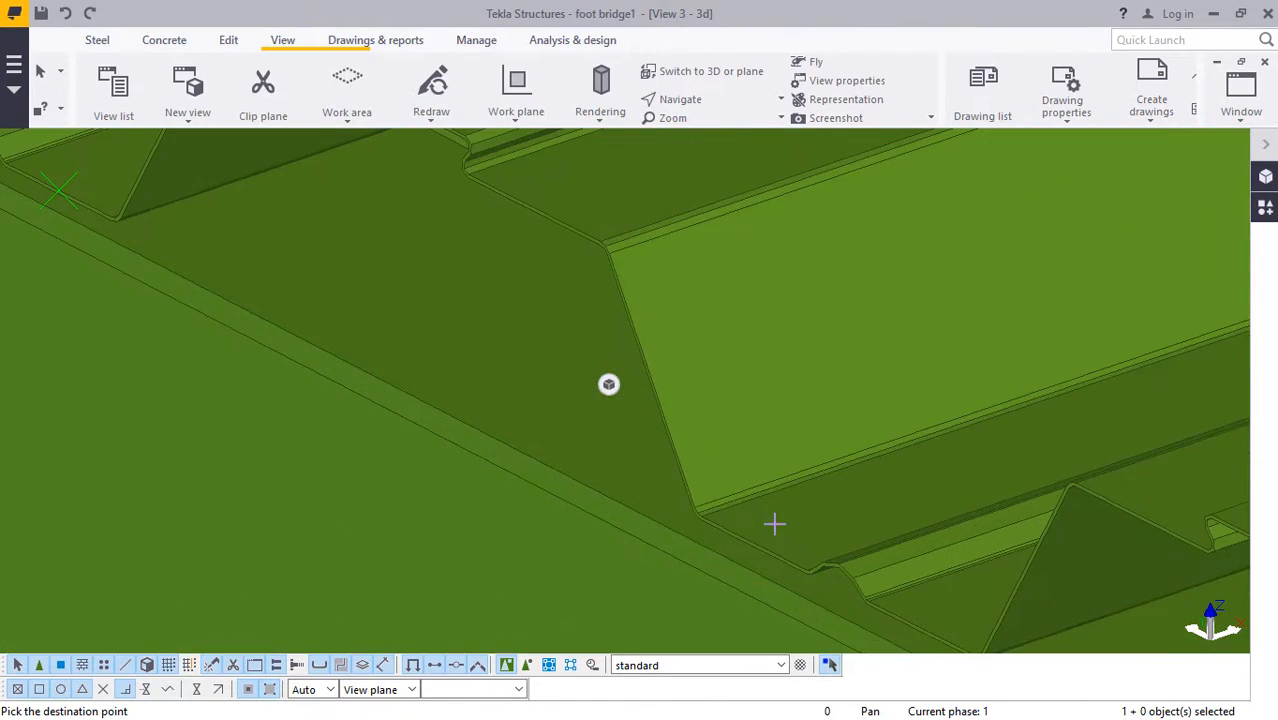
scroll(757, 547, down, 3)
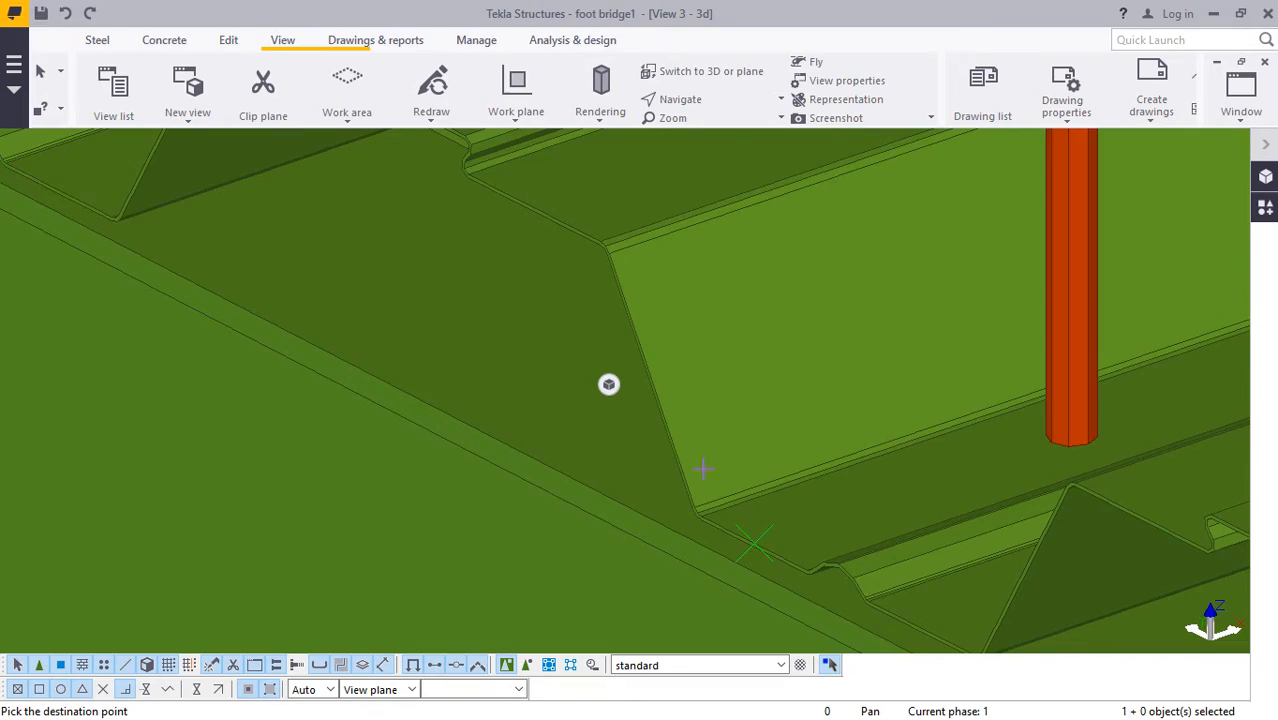
scroll(857, 584, down, 5)
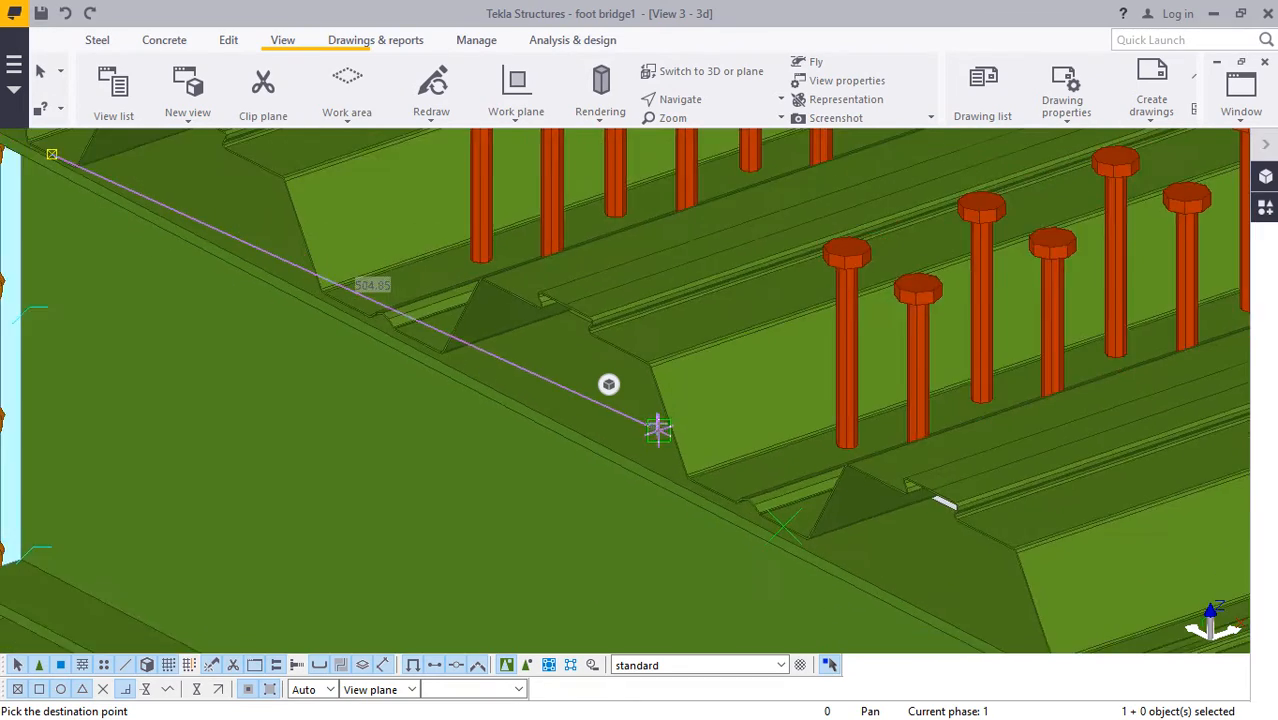
Place copies of the stud row on both bottom flats of the overlapping-sheet valley and of the valley following it.
scroll(833, 508, up, 6)
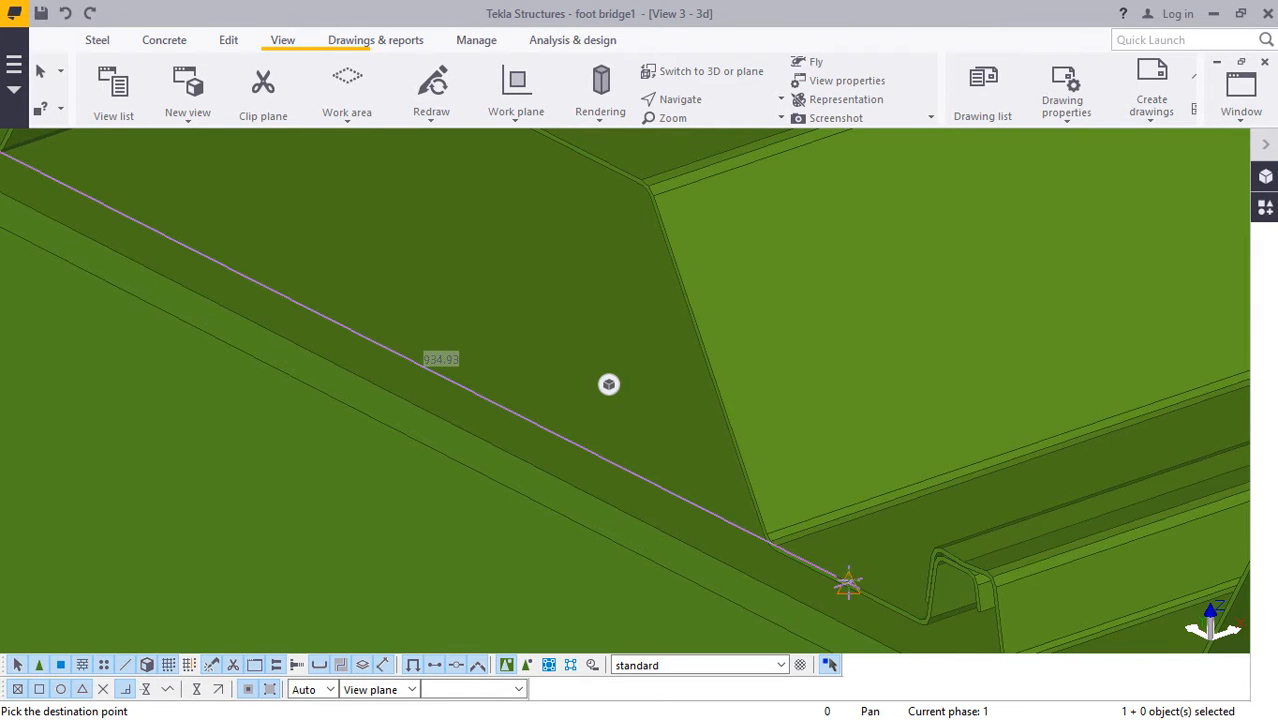
scroll(773, 503, down, 3)
scroll(881, 556, up, 4)
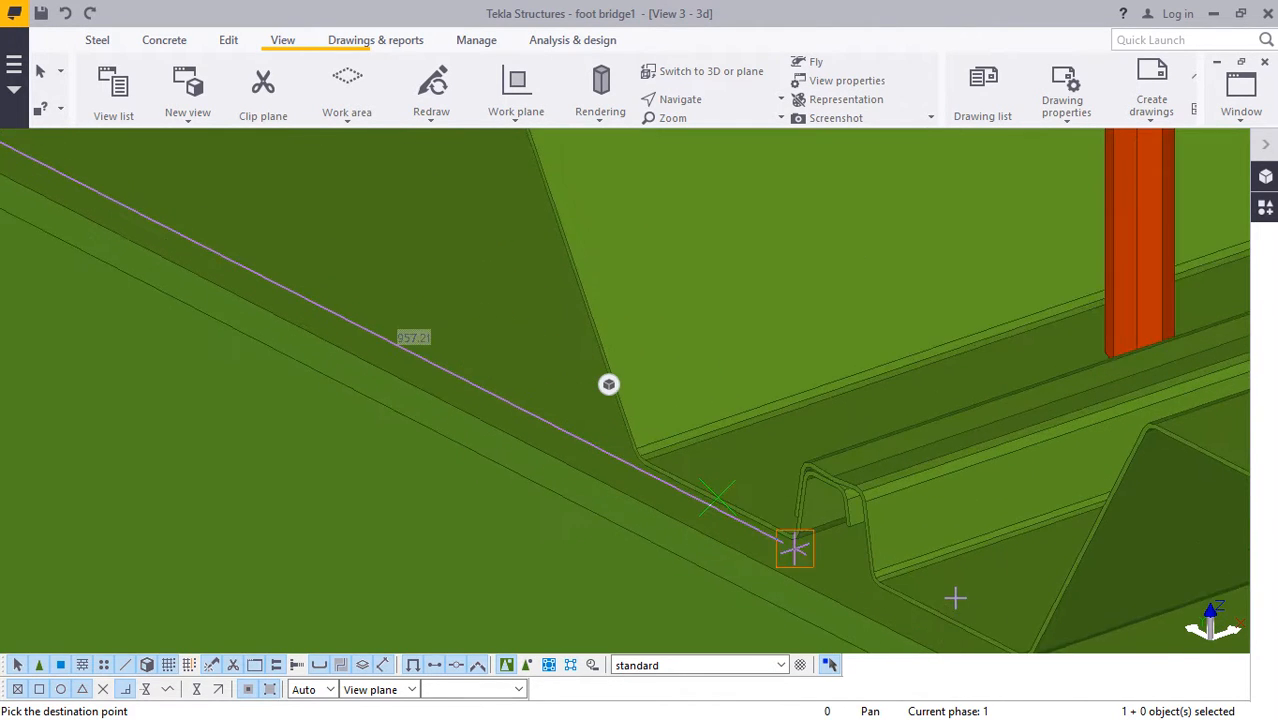
scroll(762, 538, down, 5)
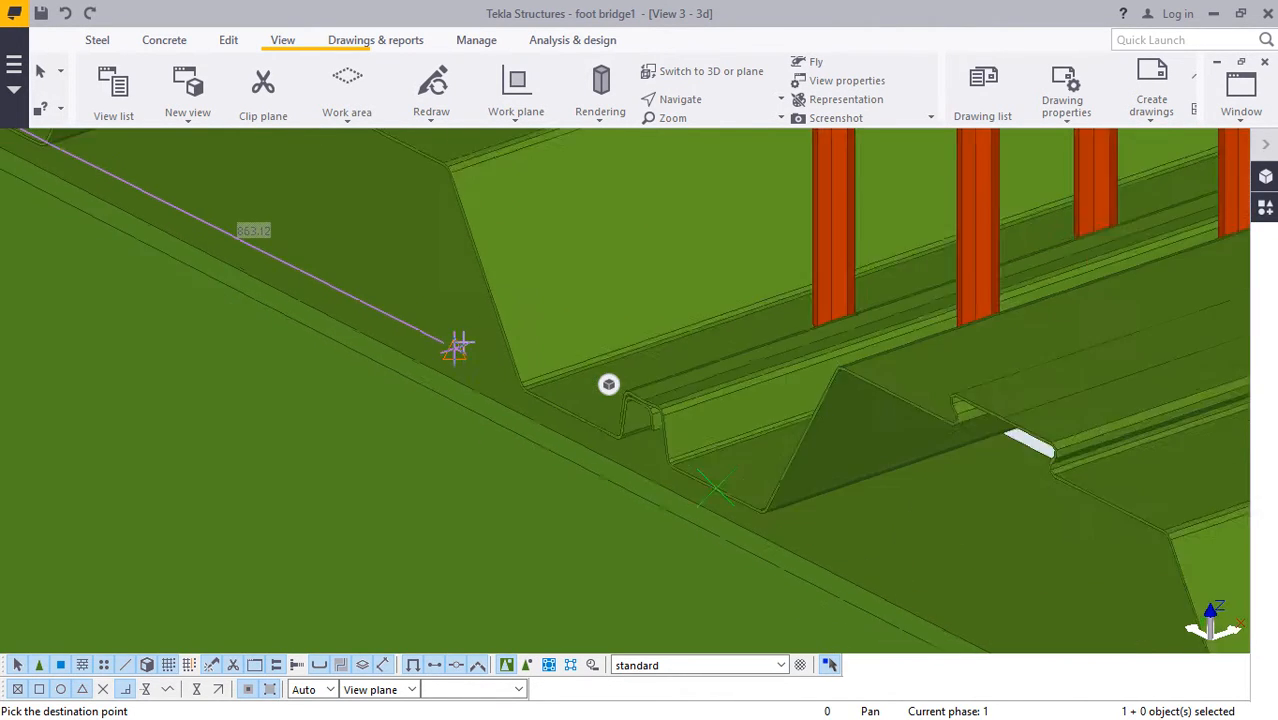
scroll(787, 492, up, 5)
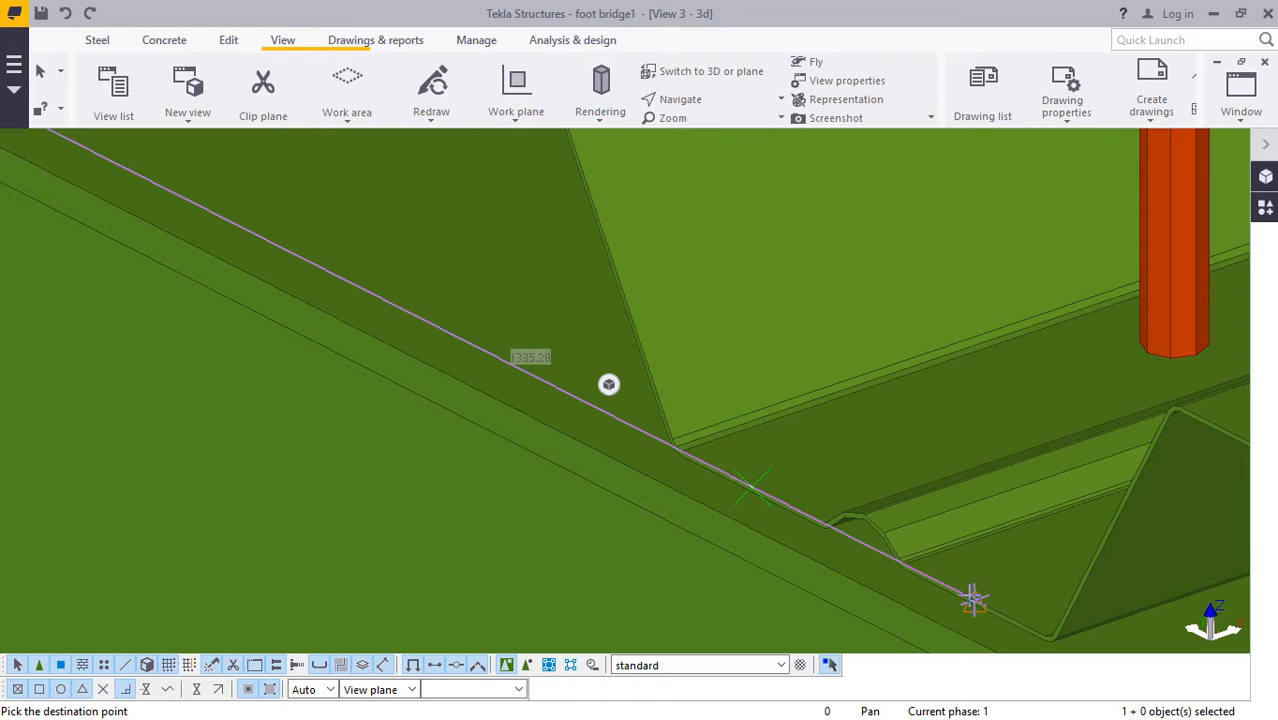
scroll(550, 360, down, 4)
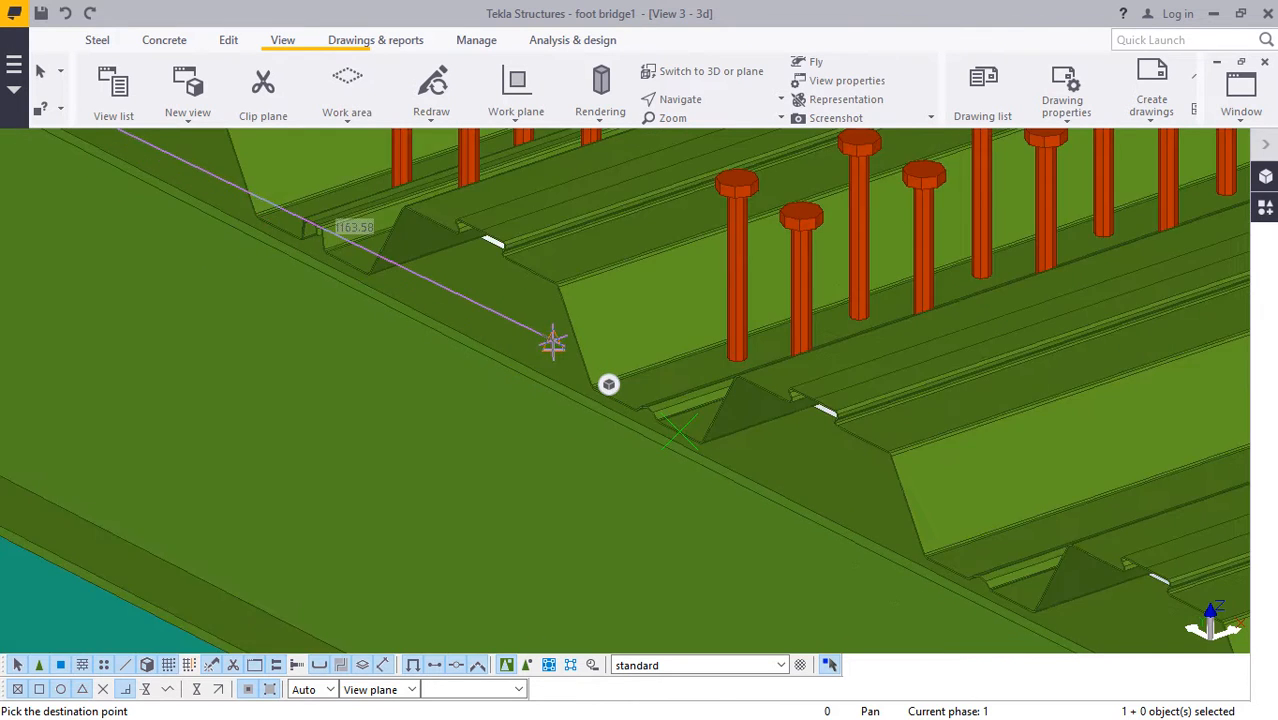
Place copies of the stud row at the midpoints of both bottom flats in the fifth valley from the edge valley.
scroll(679, 438, up, 5)
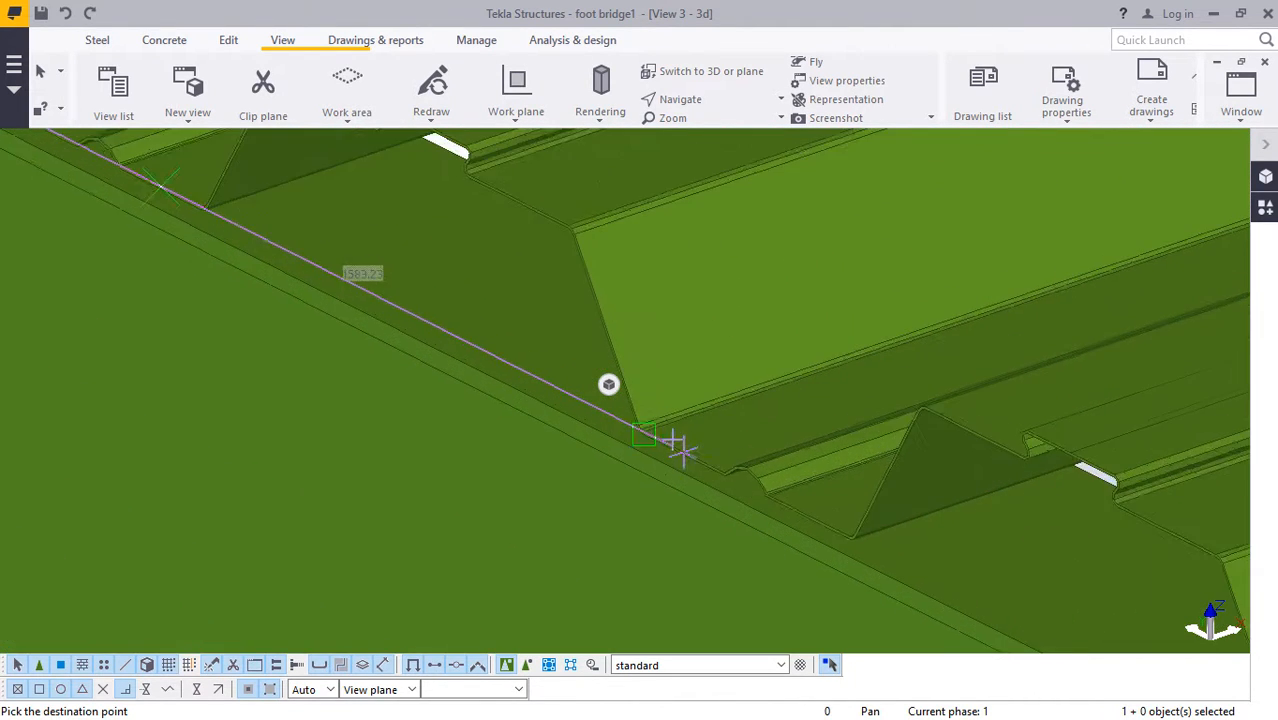
scroll(690, 452, up, 2)
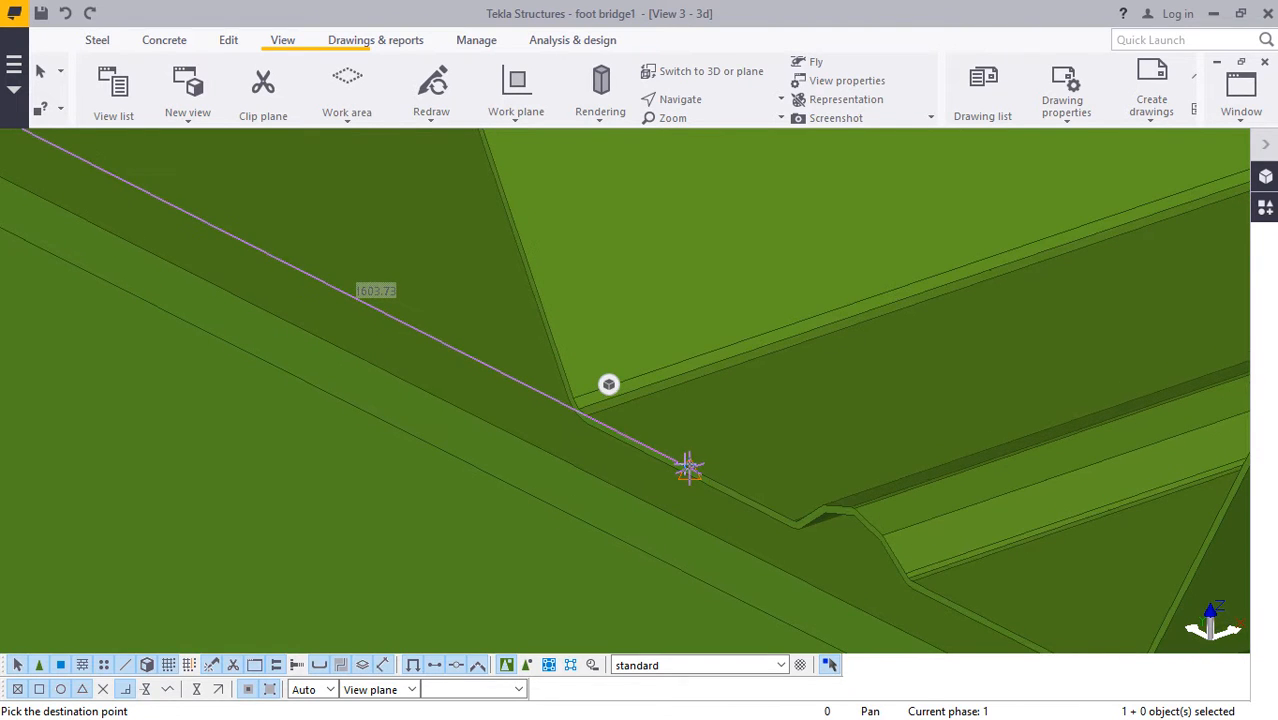
scroll(603, 412, down, 2)
scroll(875, 480, up, 5)
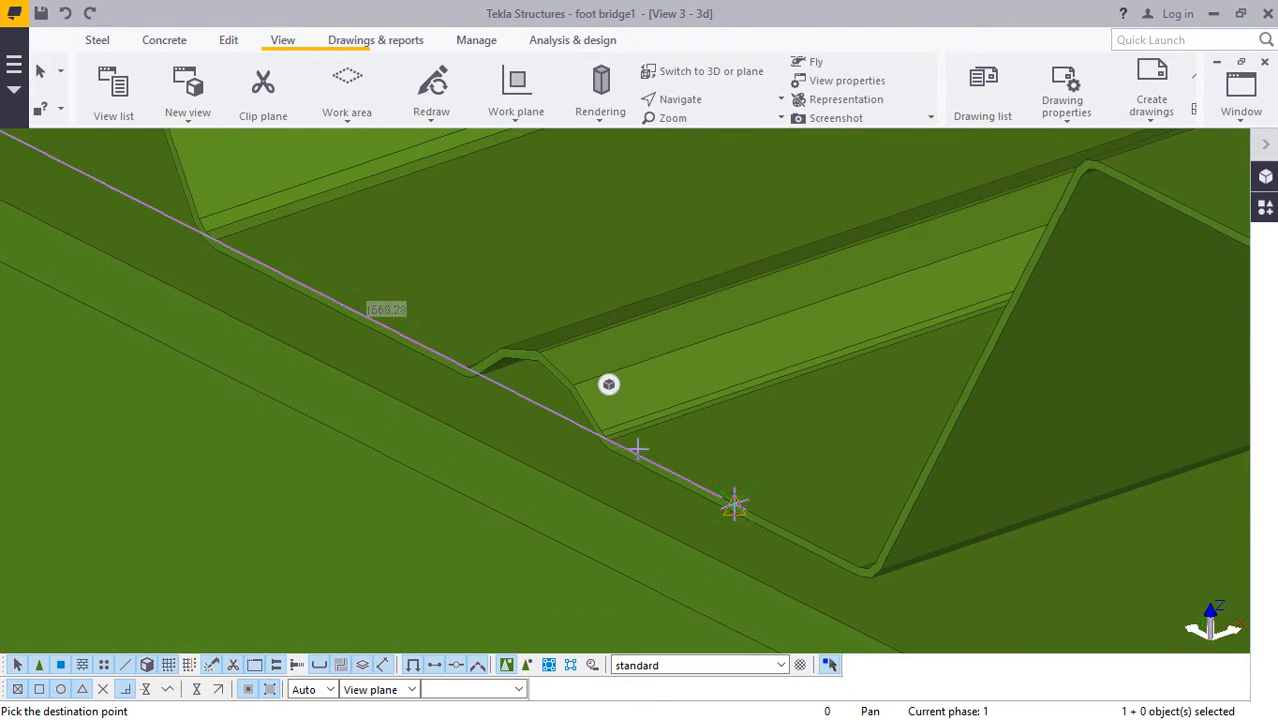
scroll(638, 450, down, 6)
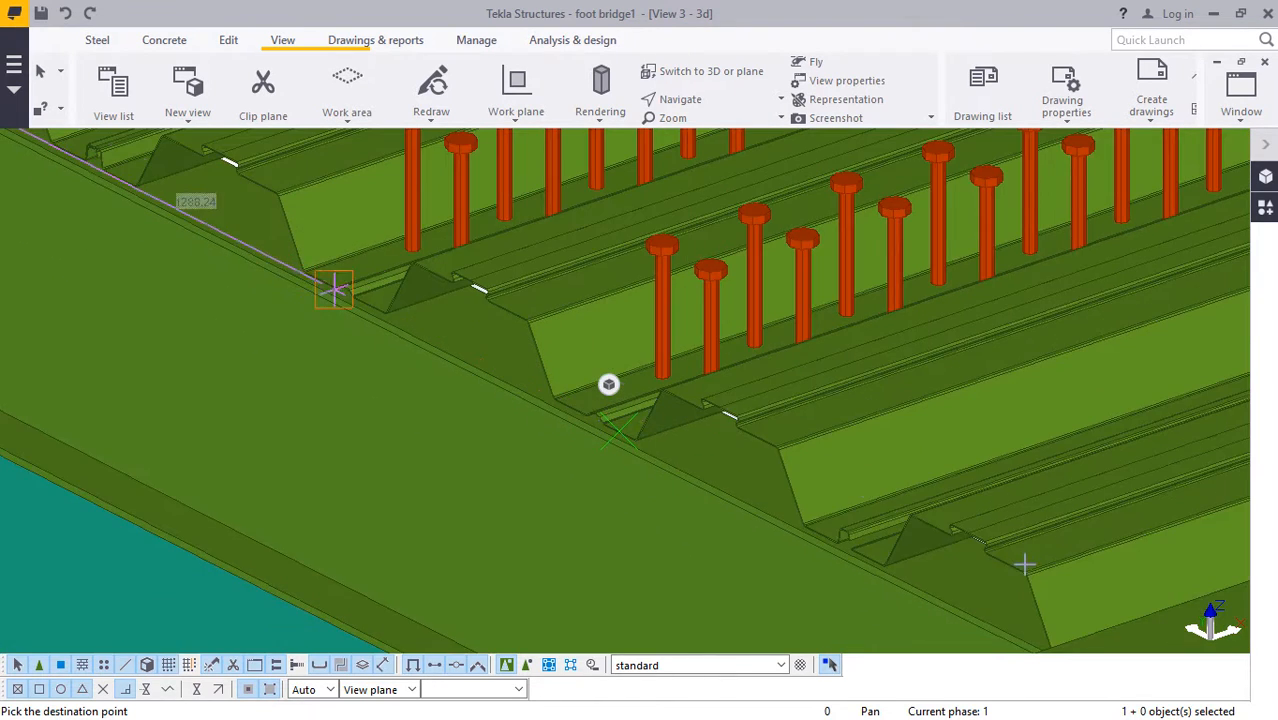
Place copies of the stud row on both bottom flats of the last overlap valley before the cross beam.
scroll(827, 528, up, 6)
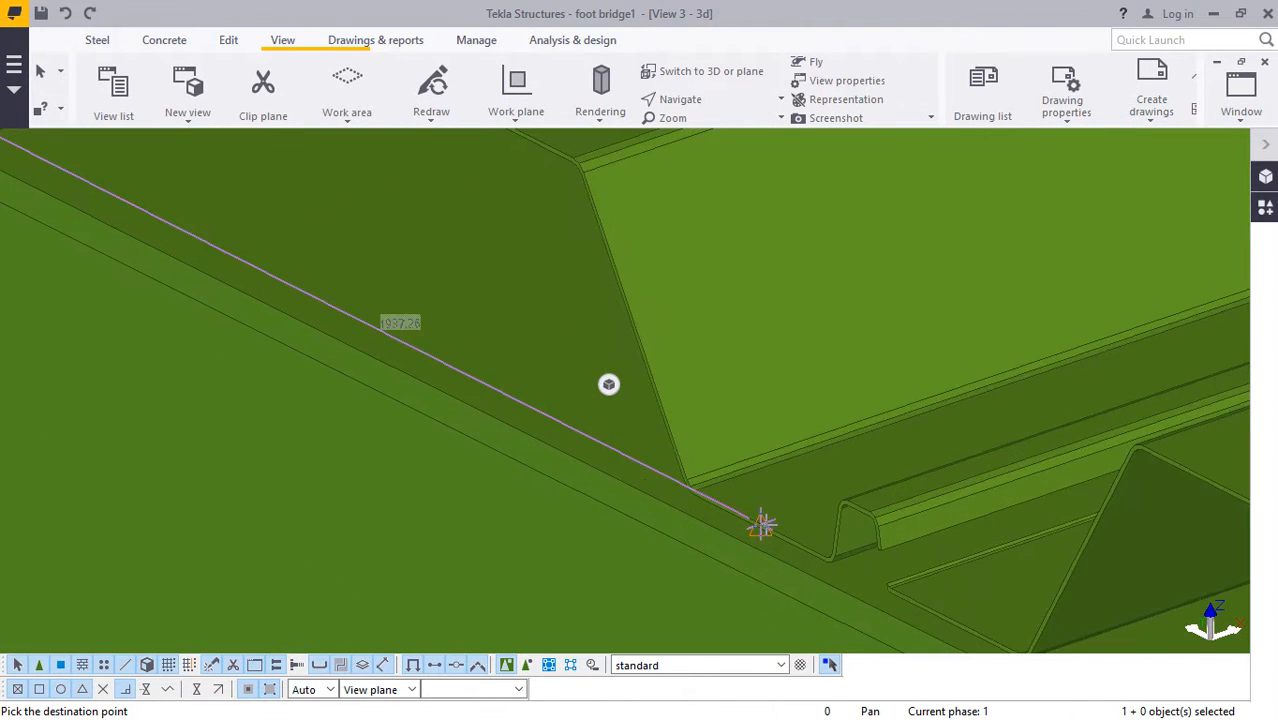
scroll(725, 505, down, 4)
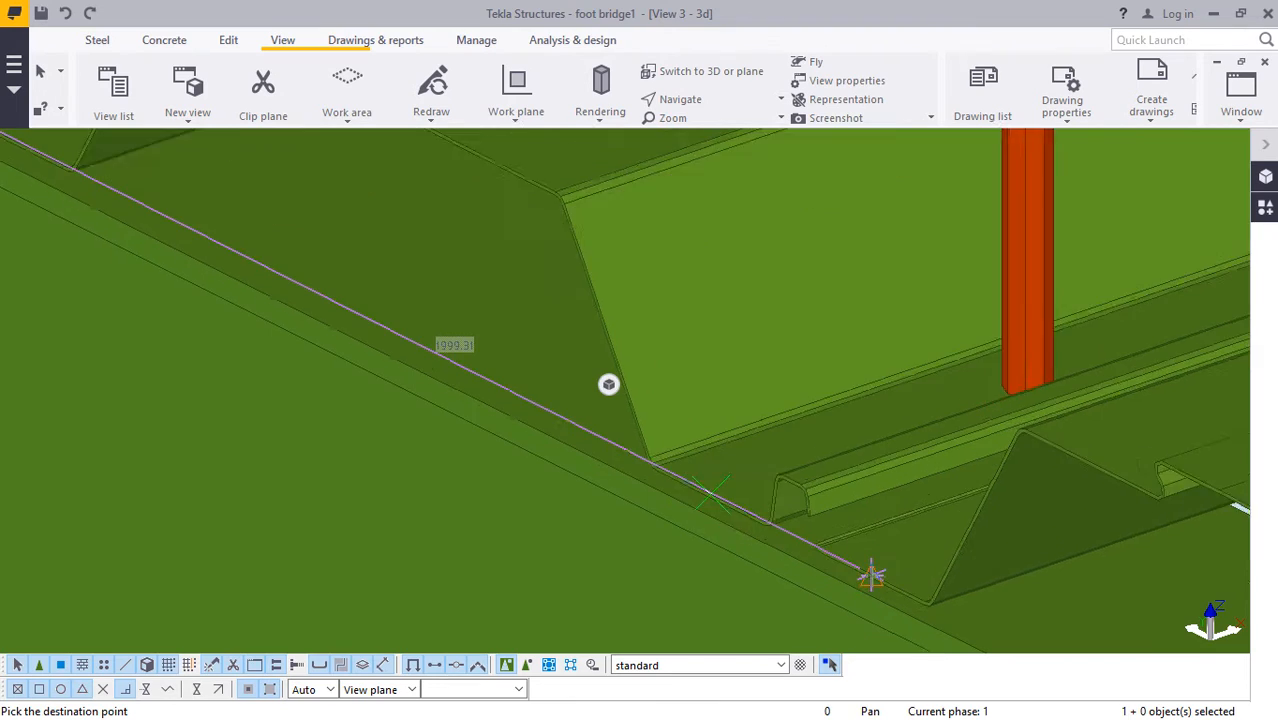
scroll(872, 574, up, 3)
scroll(655, 475, down, 5)
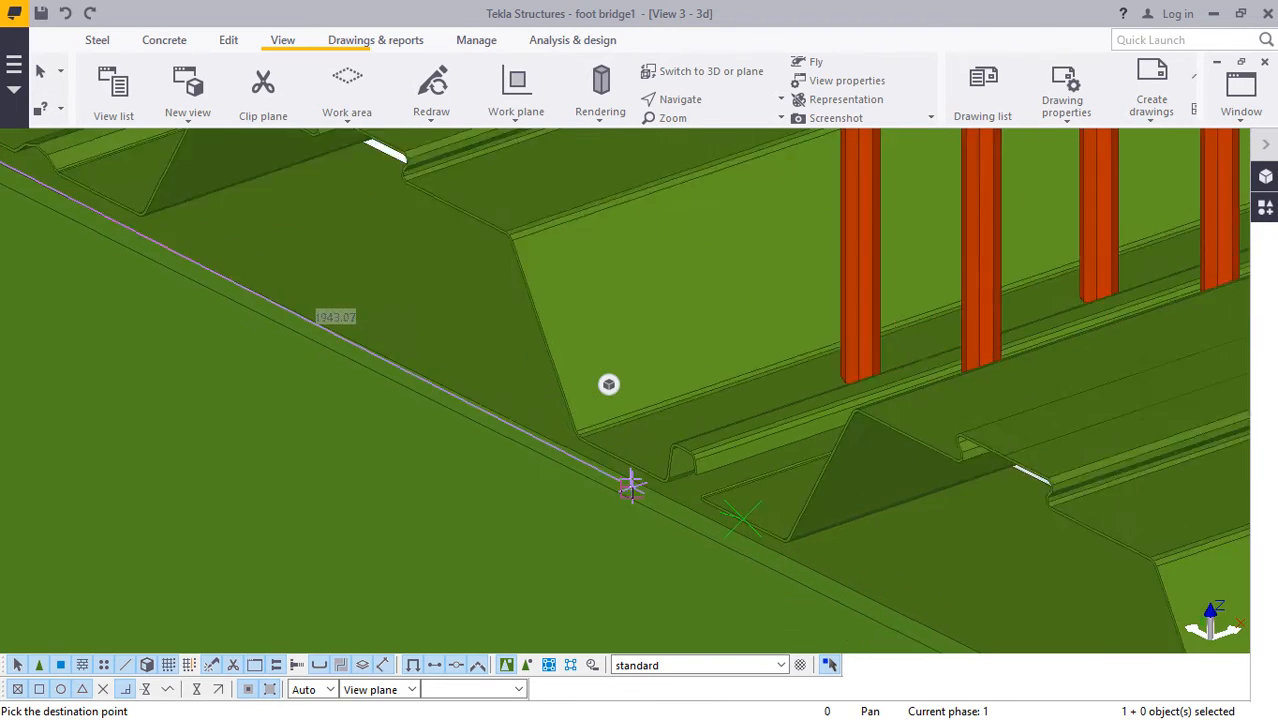
scroll(769, 494, down, 2)
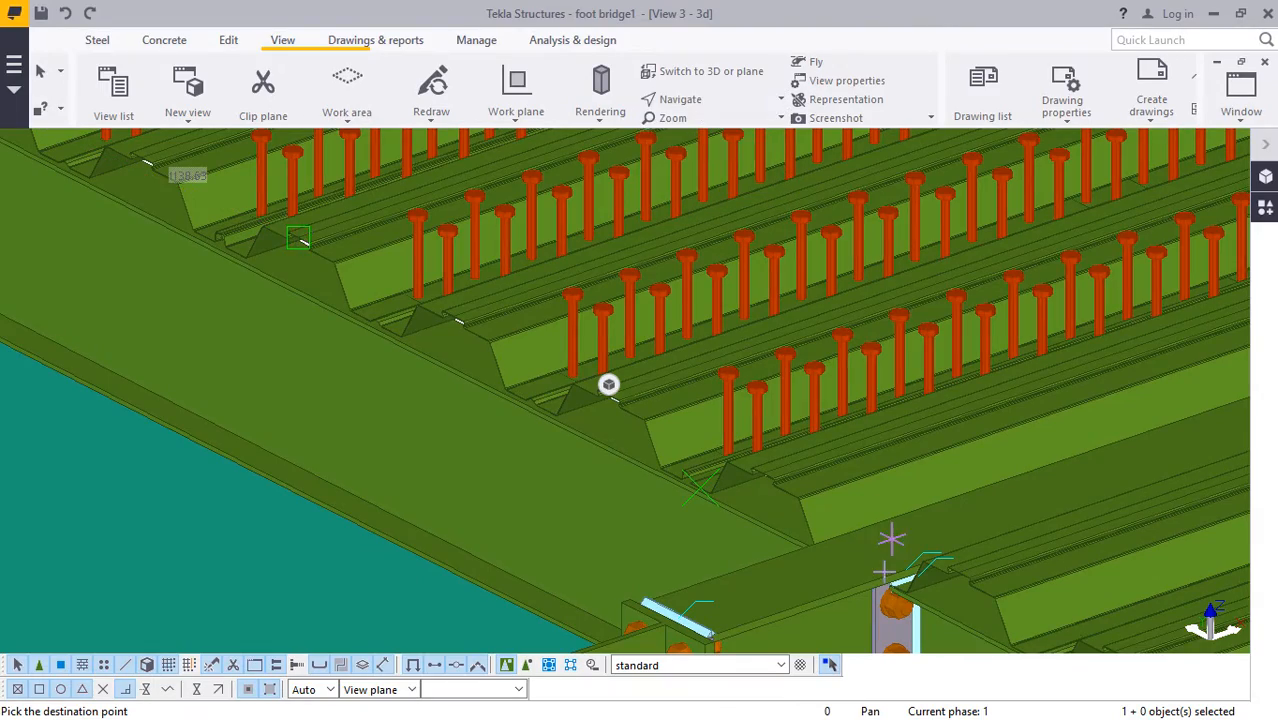
Start another copy of the valley stud row and place it on the bottom flats of the next bare valleys, viewed end-on.
mouse_move(855, 520)
ctrl+middle_down()
mouse_move(1004, 519)
mouse_move(950, 551)
mouse_move(796, 568)
mouse_move(762, 508)
mouse_move(787, 542)
mouse_move(779, 485)
mouse_move(815, 565)
ctrl+middle_up()
right_click(779, 485)
click(829, 190)
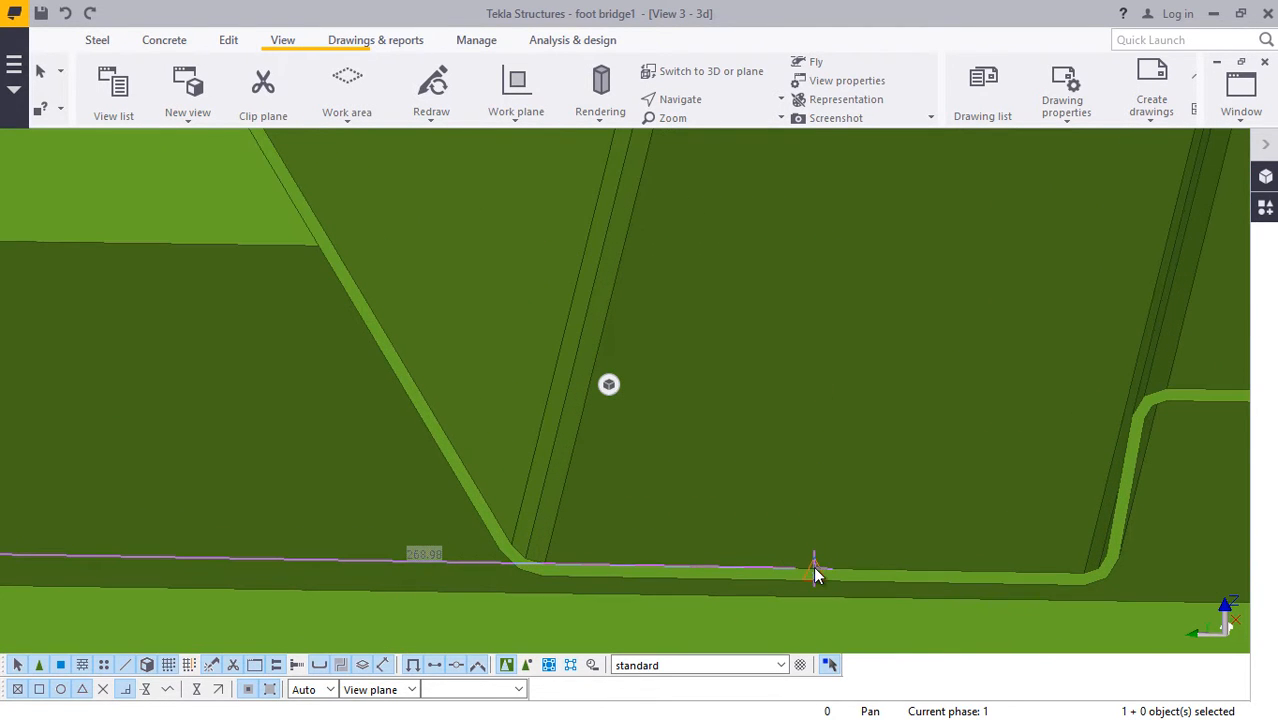
mouse_move(575, 458)
ctrl+middle_down()
mouse_move(536, 448)
mouse_move(865, 386)
ctrl+middle_up()
mouse_move(1002, 405)
ctrl+middle_down()
mouse_move(970, 528)
mouse_move(984, 528)
mouse_move(603, 457)
mouse_move(930, 448)
mouse_move(1018, 476)
mouse_move(1020, 490)
ctrl+middle_up()
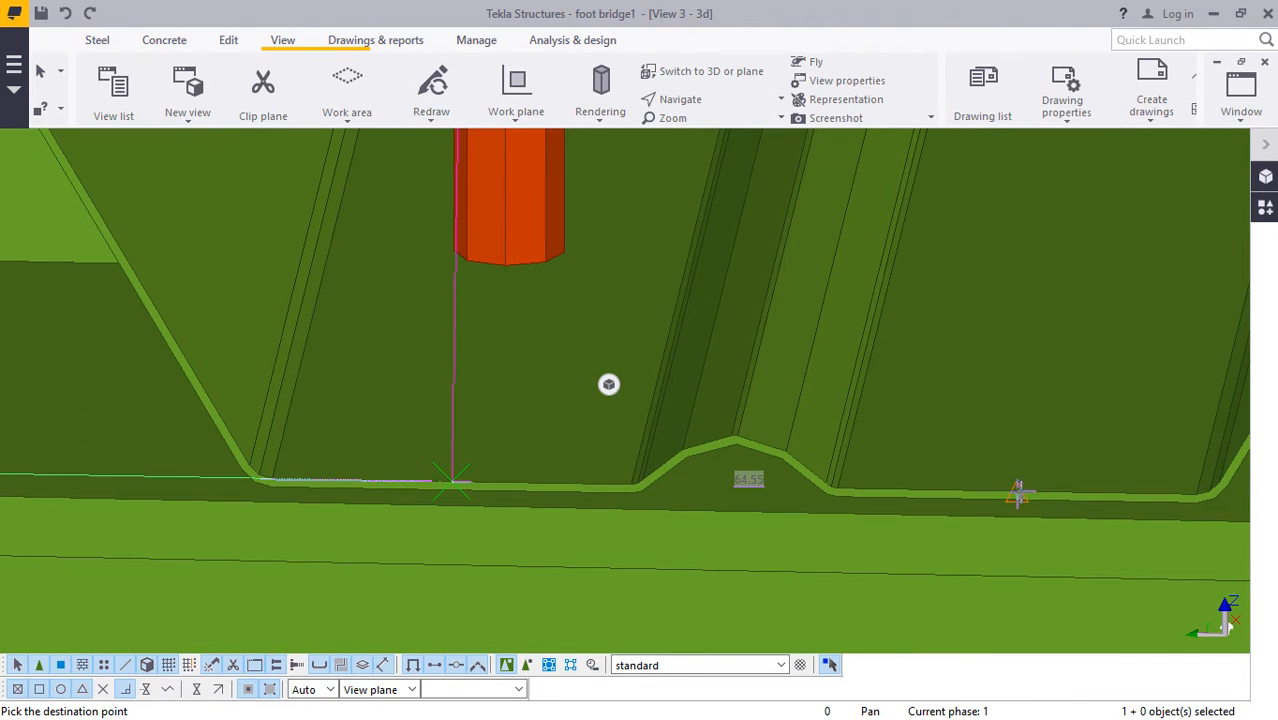
mouse_move(707, 436)
ctrl+middle_down()
mouse_move(539, 419)
mouse_move(1021, 402)
mouse_move(901, 494)
mouse_move(679, 431)
mouse_move(941, 457)
mouse_move(883, 475)
mouse_move(699, 425)
mouse_move(946, 423)
mouse_move(936, 441)
ctrl+middle_up()
Place copies of the stud row at the midpoints of the remaining bare valley flat and both flats of the next overlapping-sheet valley.
scroll(936, 441, up, 6)
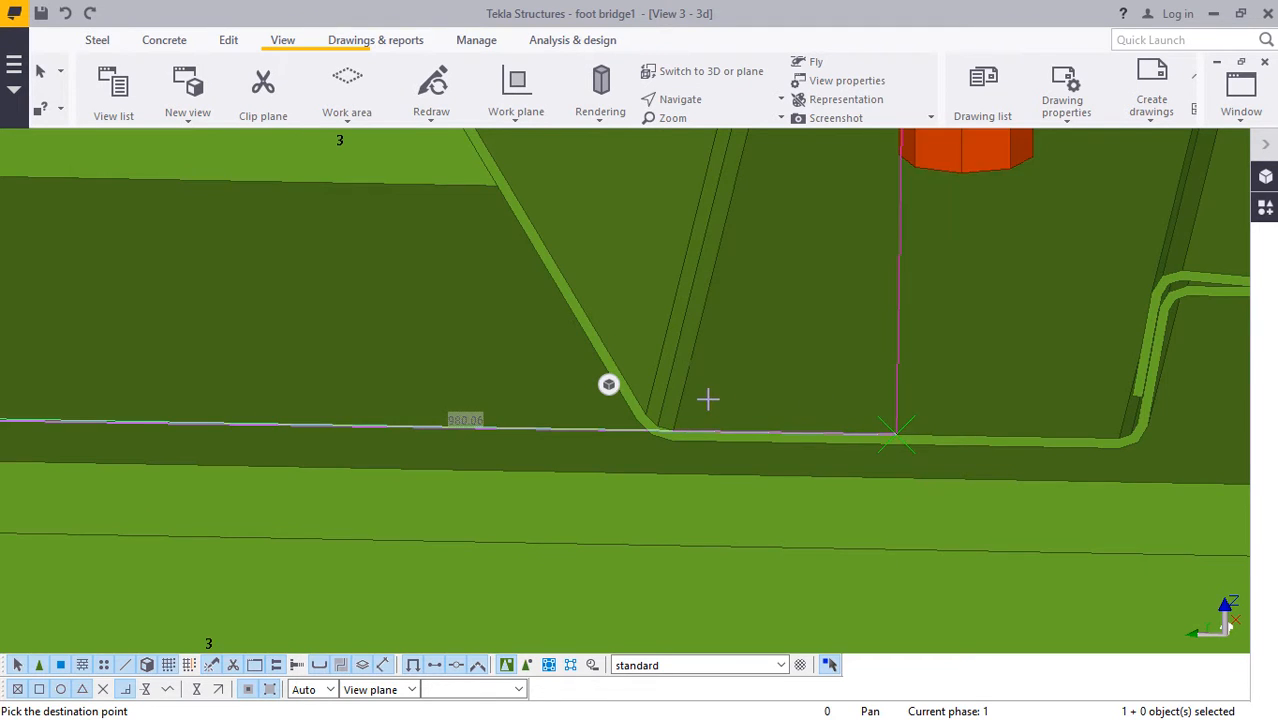
scroll(899, 410, up, 5)
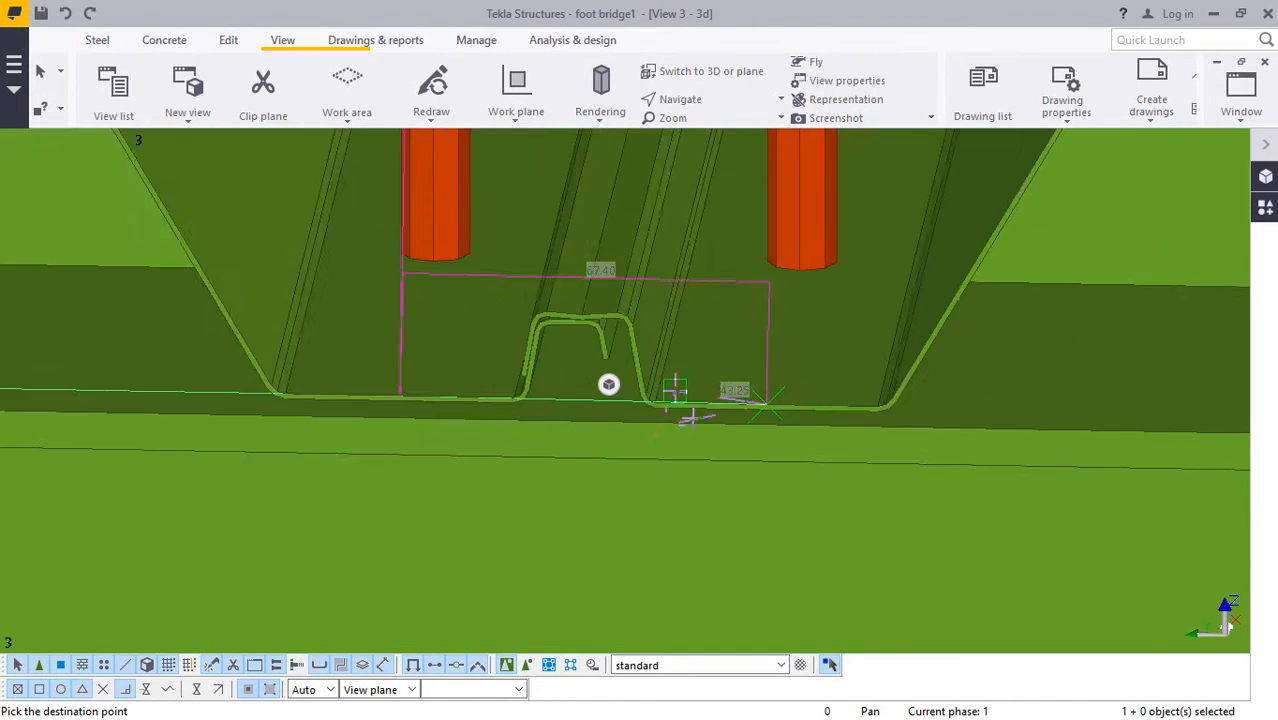
scroll(690, 417, down, 4)
middle_drag(720, 407, 1014, 410)
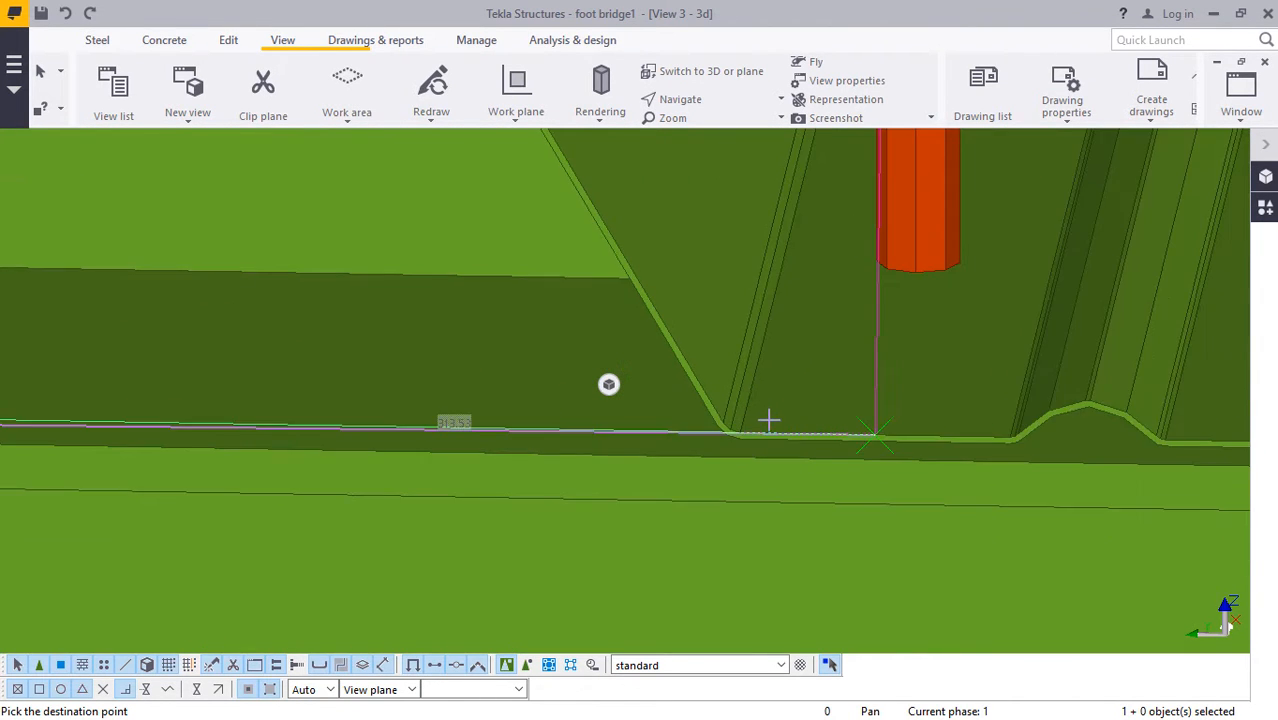
Place copies of the stud row at the midpoints of both bottom flats in the valleys beyond the overlap.
scroll(915, 436, up, 3)
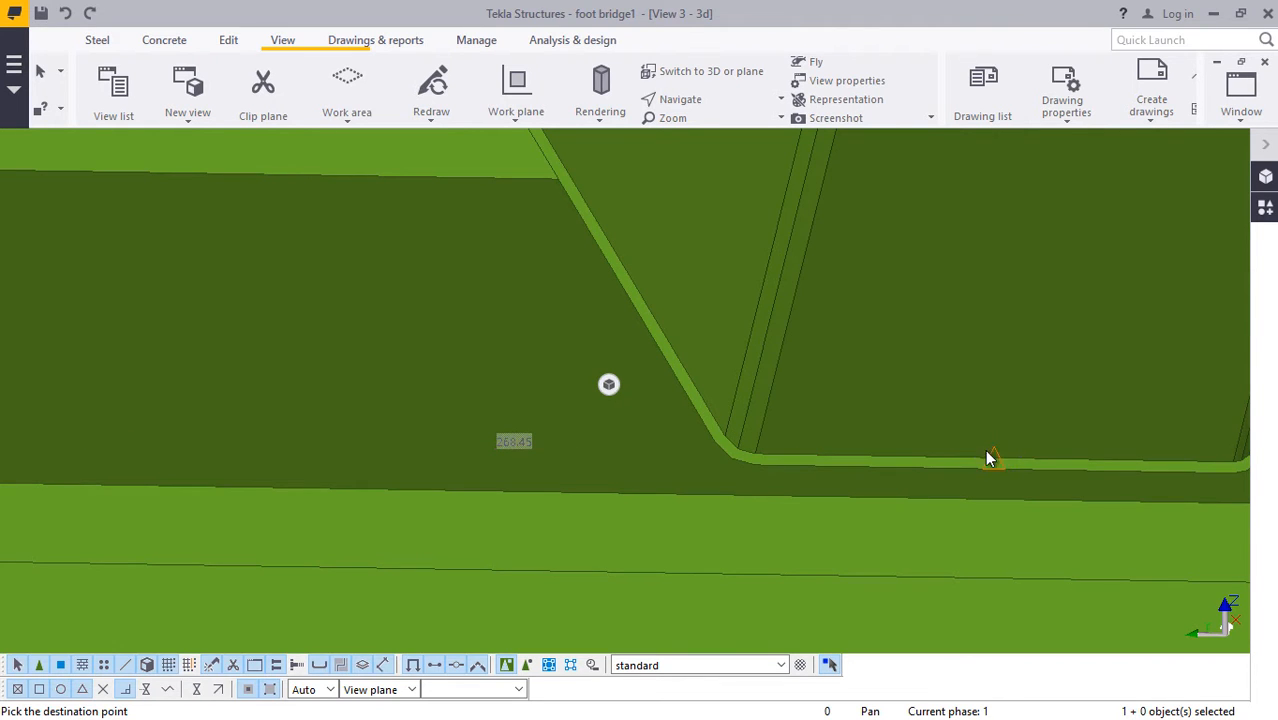
scroll(975, 428, up, 3)
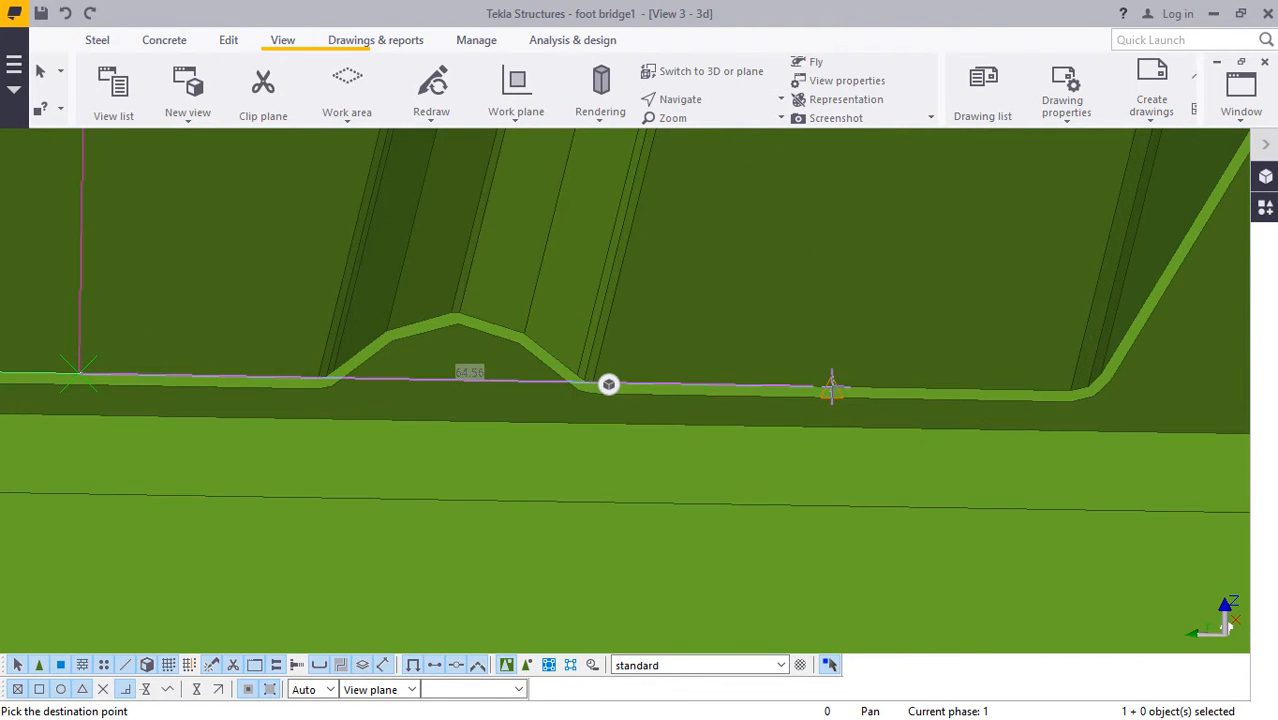
scroll(830, 388, down, 8)
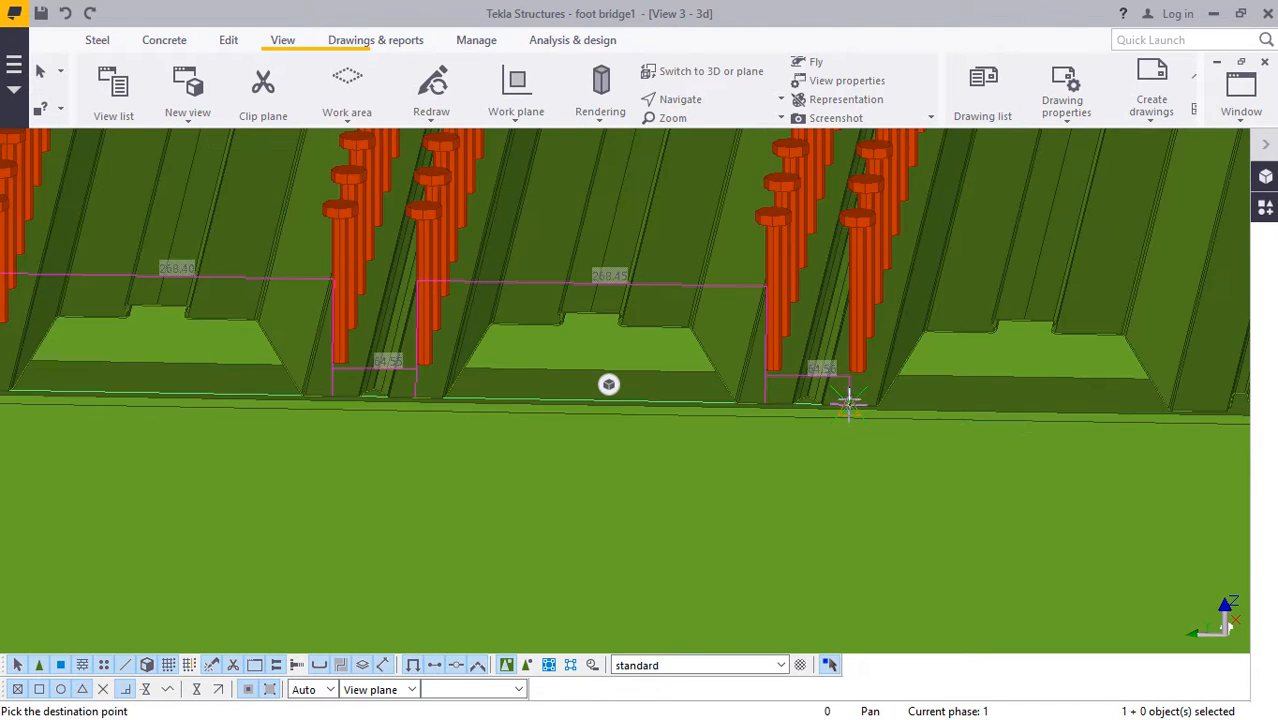
Place copies of the stud row on the flat beside the open sheet end and on both bottom flats of the adjoining sheet's valley.
scroll(1120, 385, up, 6)
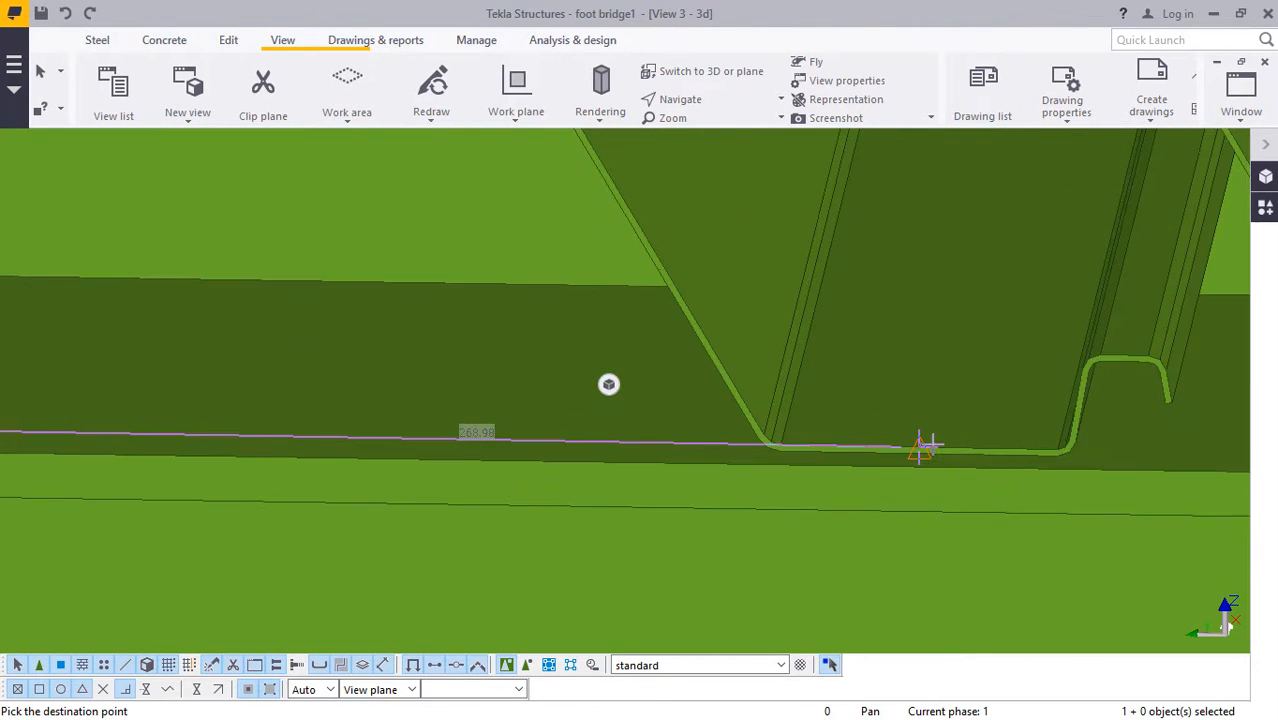
scroll(860, 425, down, 4)
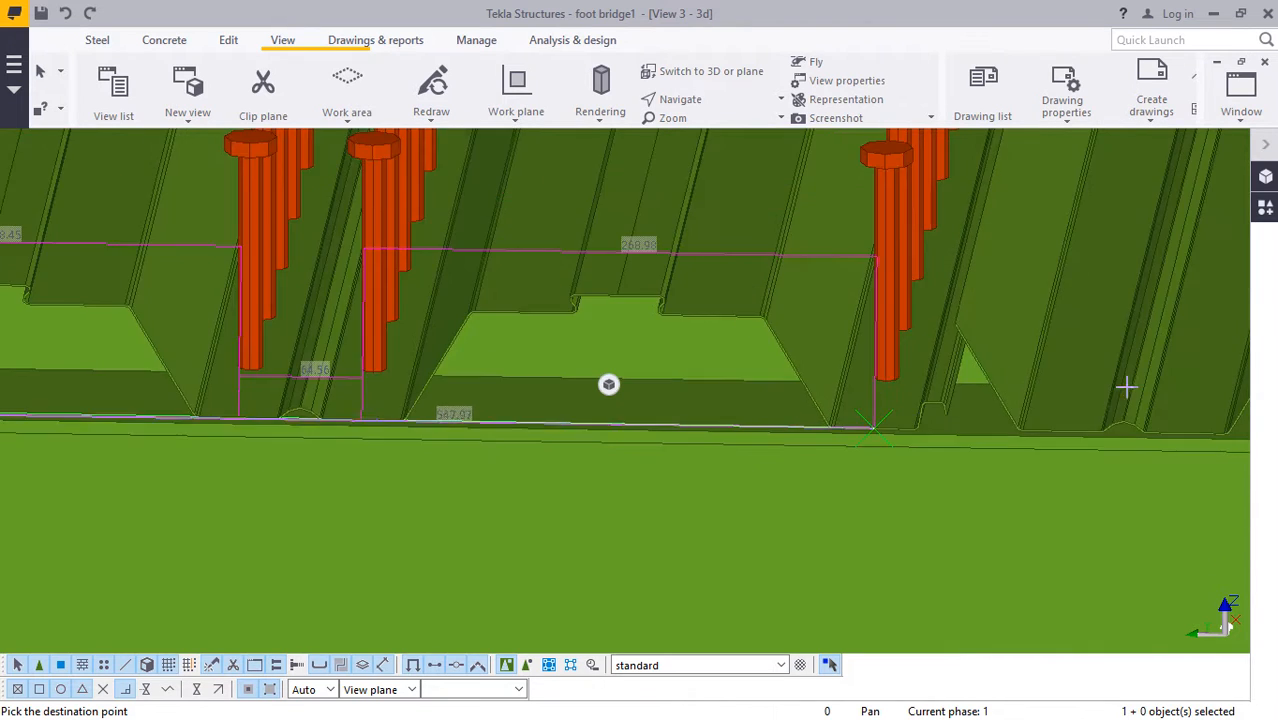
scroll(1100, 400, up, 5)
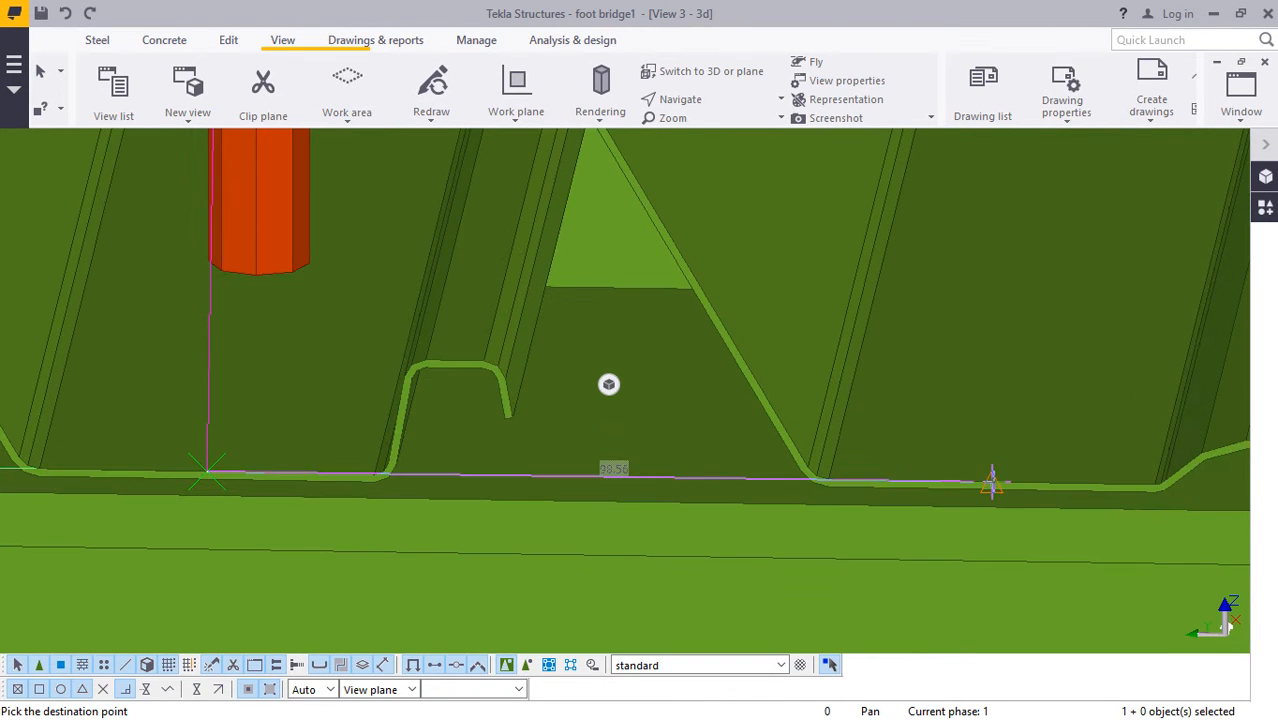
scroll(857, 437, down, 4)
scroll(1043, 443, up, 4)
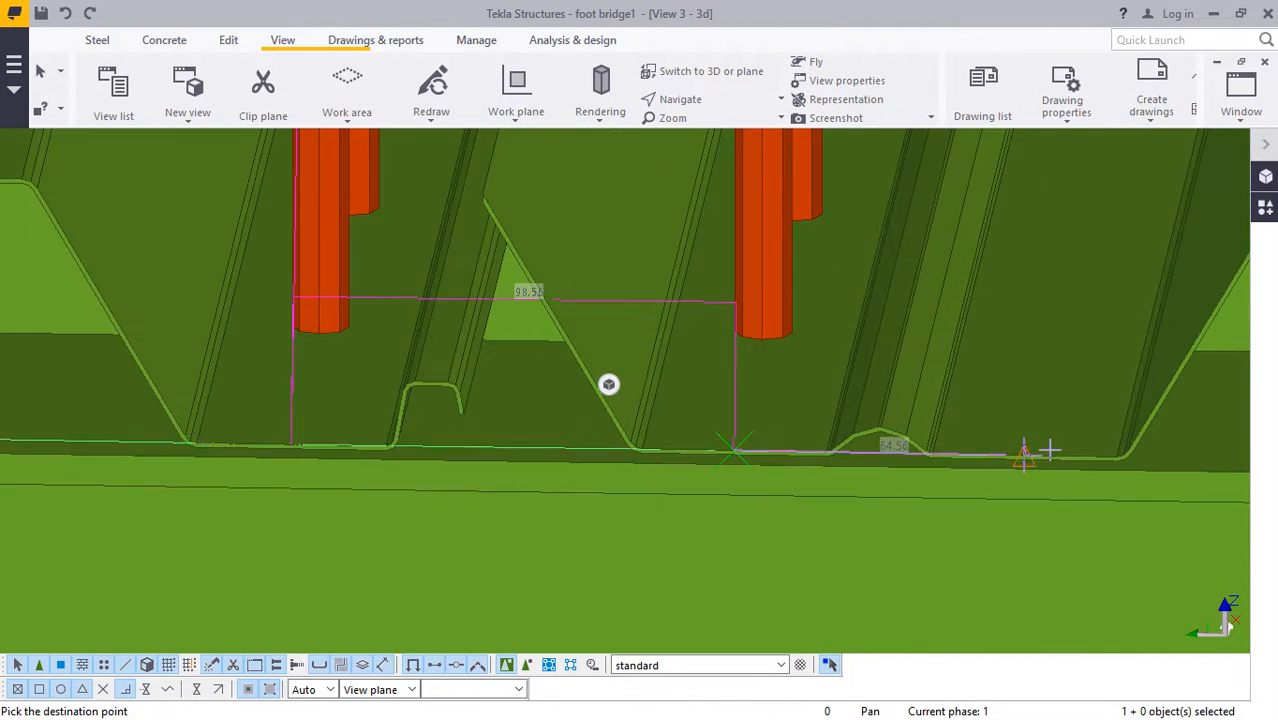
scroll(852, 434, down, 4)
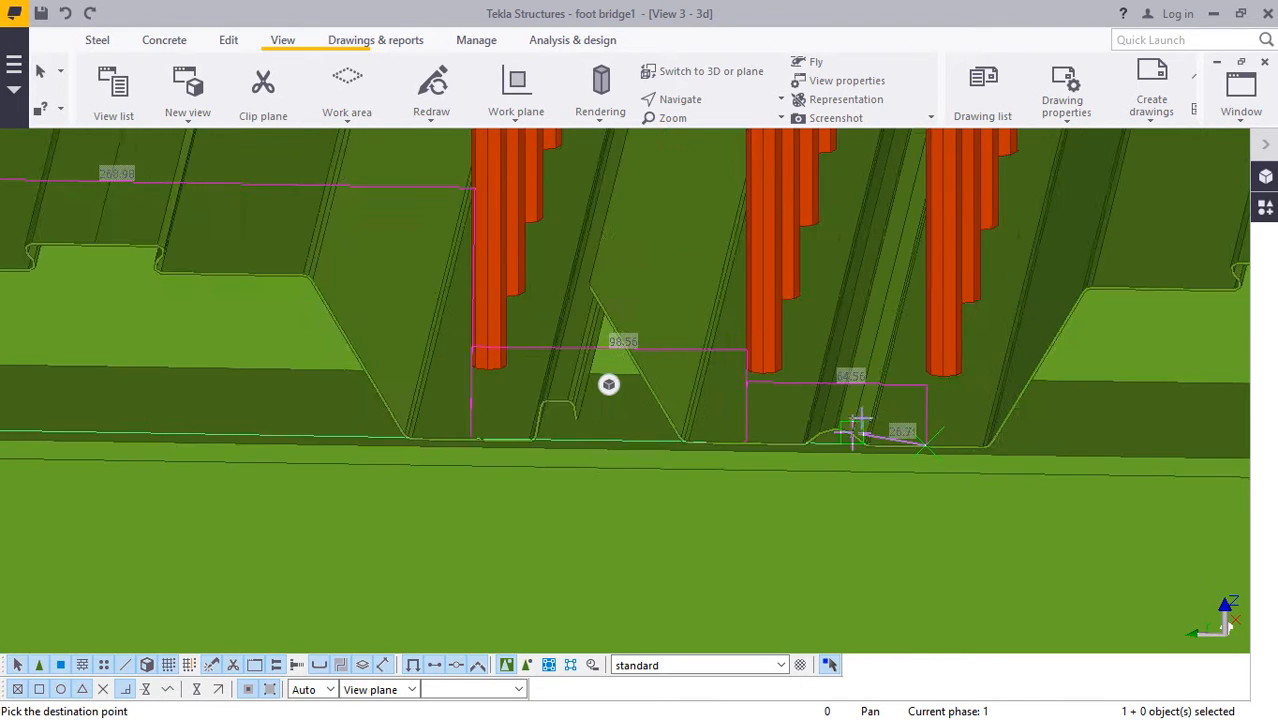
Place the final valley stud row copy on the last bottom flat at the deck's far edge and end the copy command.
scroll(870, 428, up, 3)
scroll(1060, 425, up, 6)
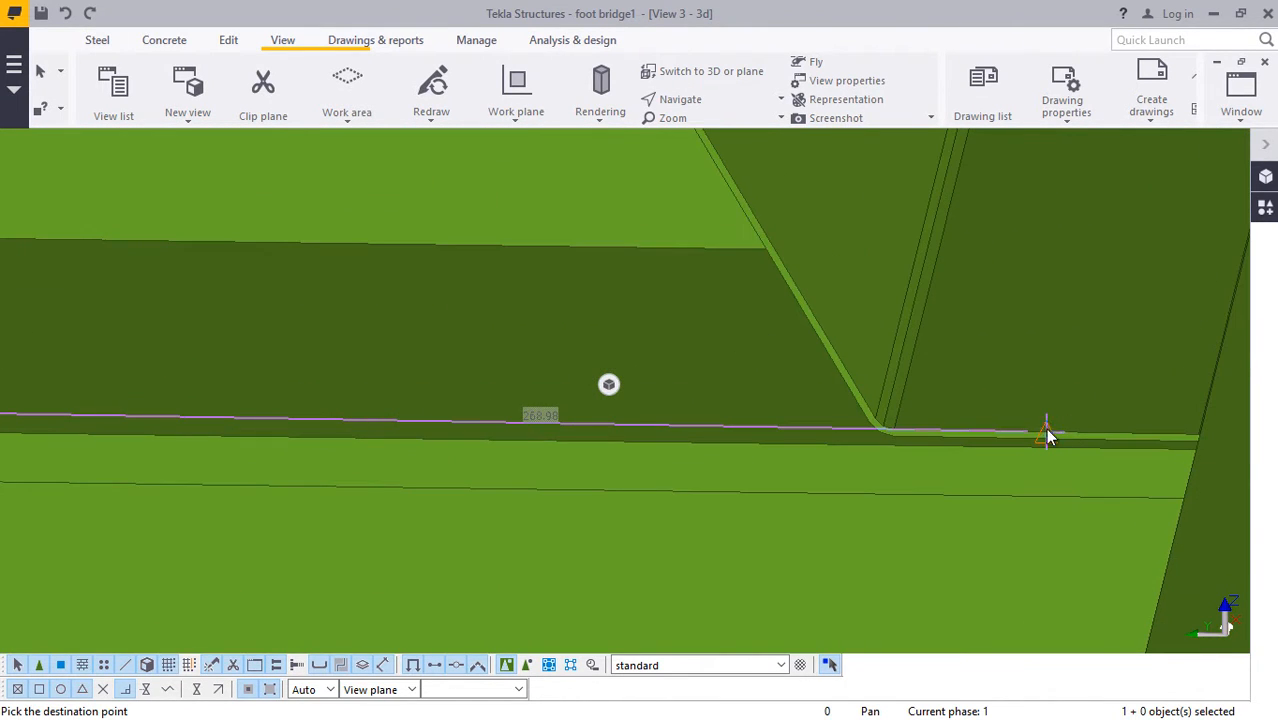
click(1086, 355)
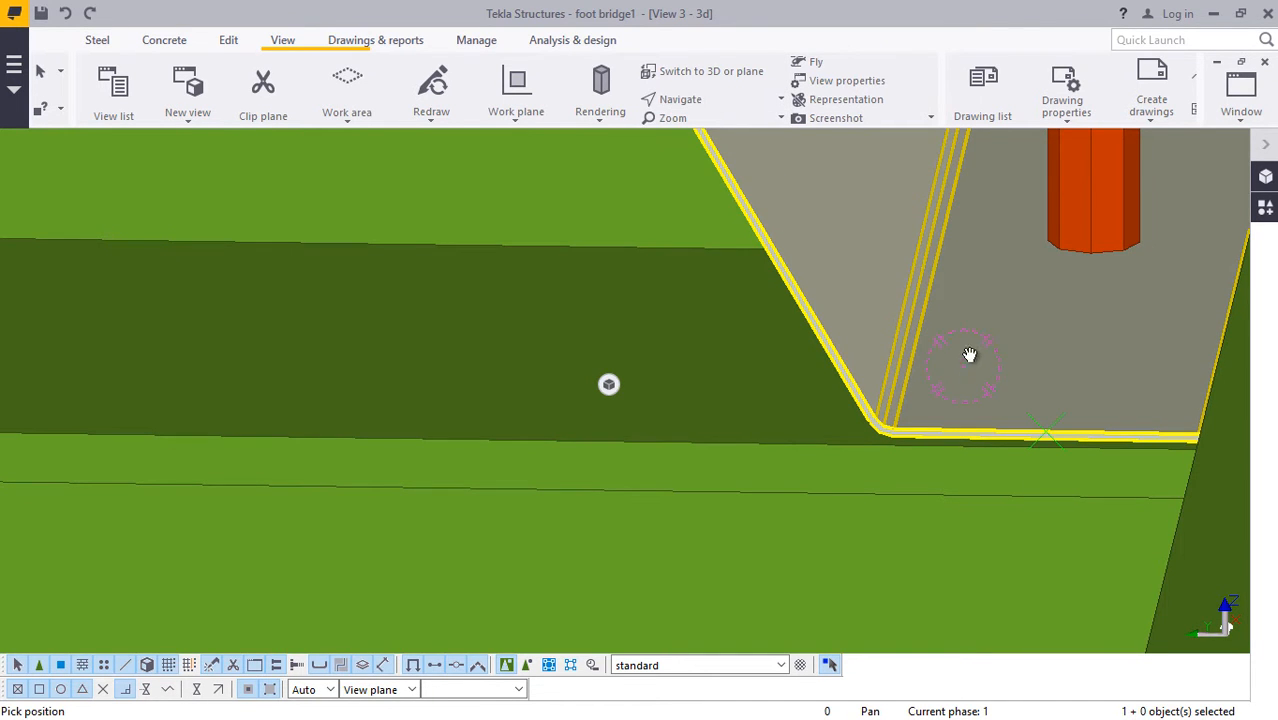
scroll(969, 355, down, 6)
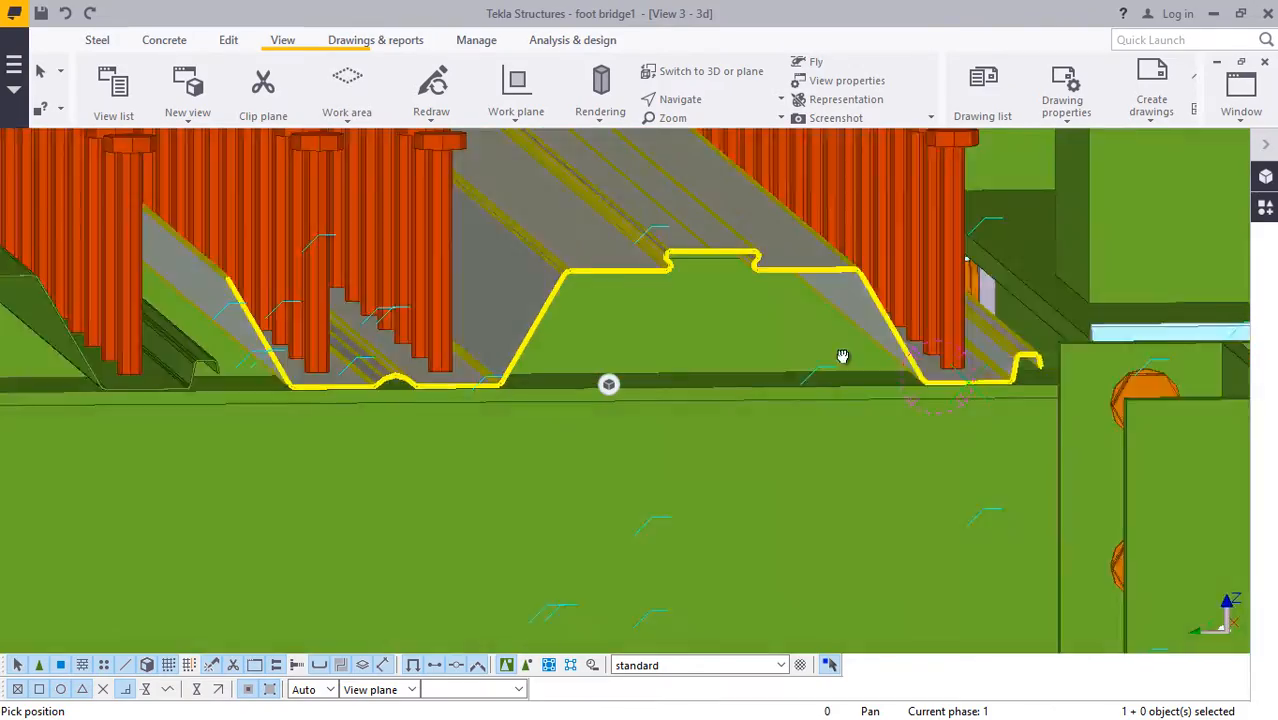
scroll(843, 357, down, 8)
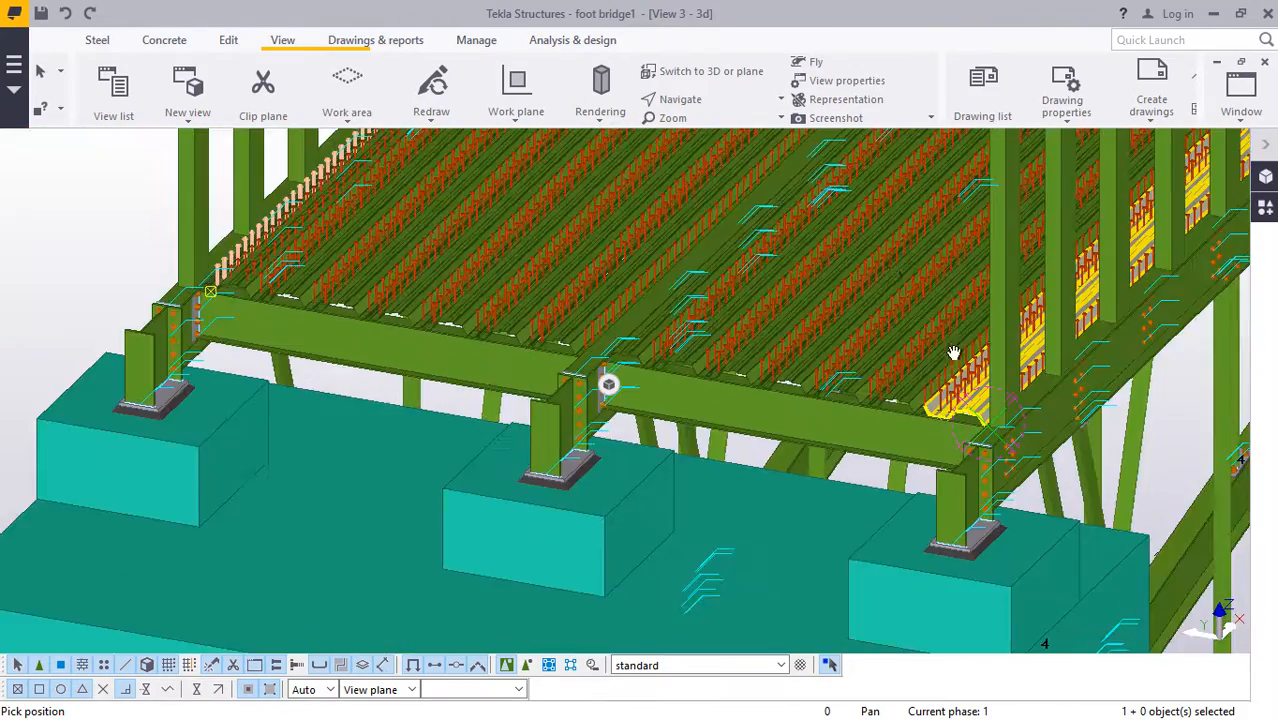
mouse_move(953, 352)
ctrl+middle_down()
mouse_move(844, 337)
mouse_move(825, 281)
mouse_move(796, 353)
mouse_move(870, 208)
ctrl+middle_up()
scroll(737, 355, up, 3)
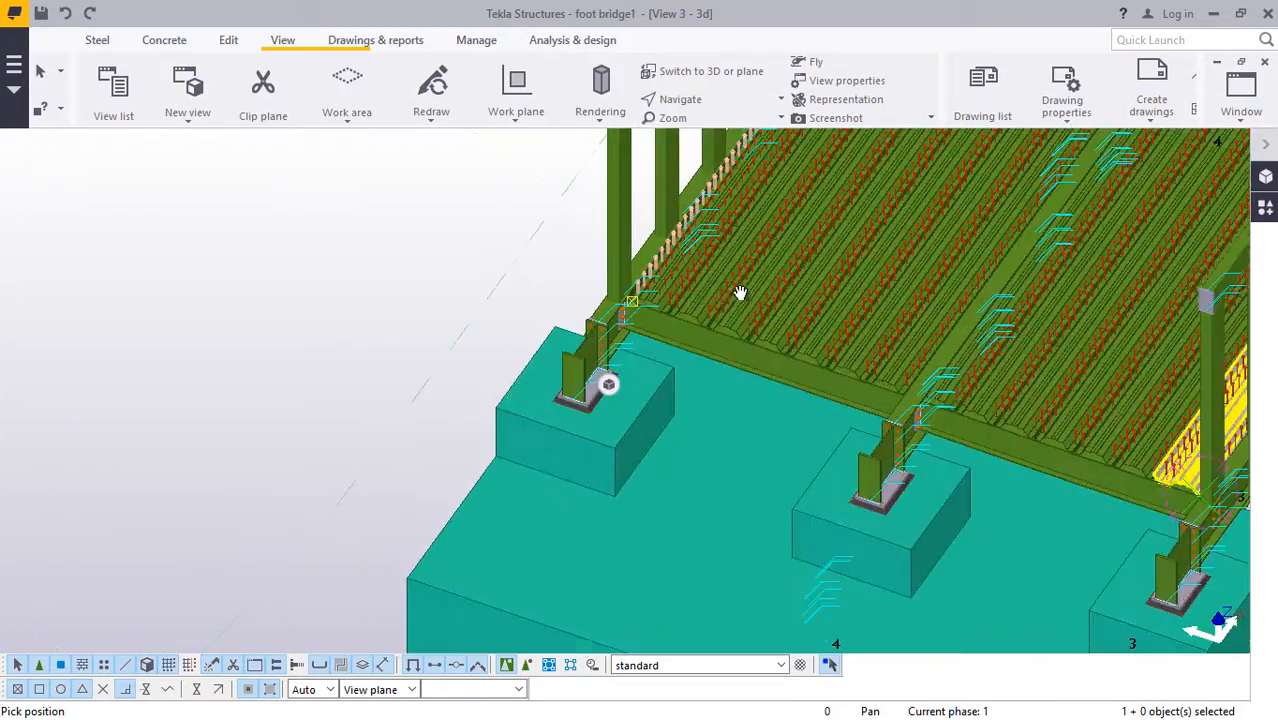
scroll(740, 292, up, 7)
scroll(913, 351, down, 3)
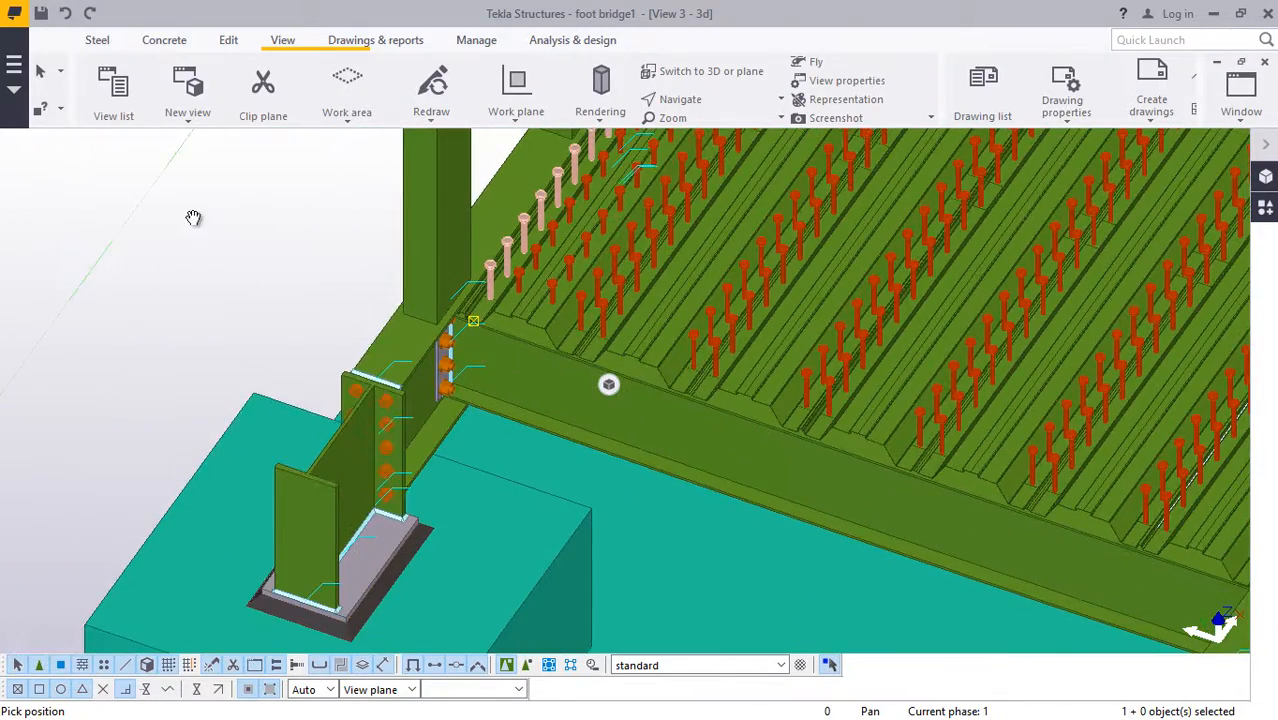
right_click(193, 218)
click(250, 238)
Copy the two short crest stud rows from the midpoint of the first crest's top flat to the matching midpoint on the second crest.
scroll(541, 289, up, 4)
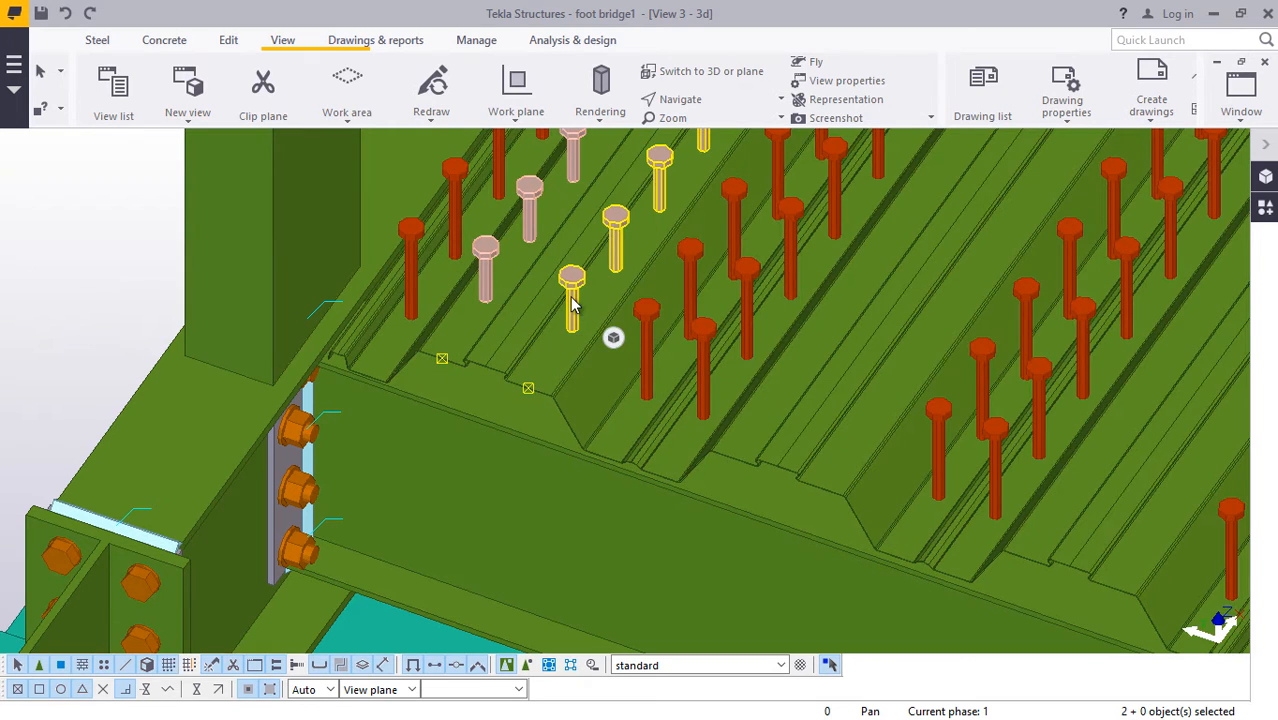
right_click(572, 304)
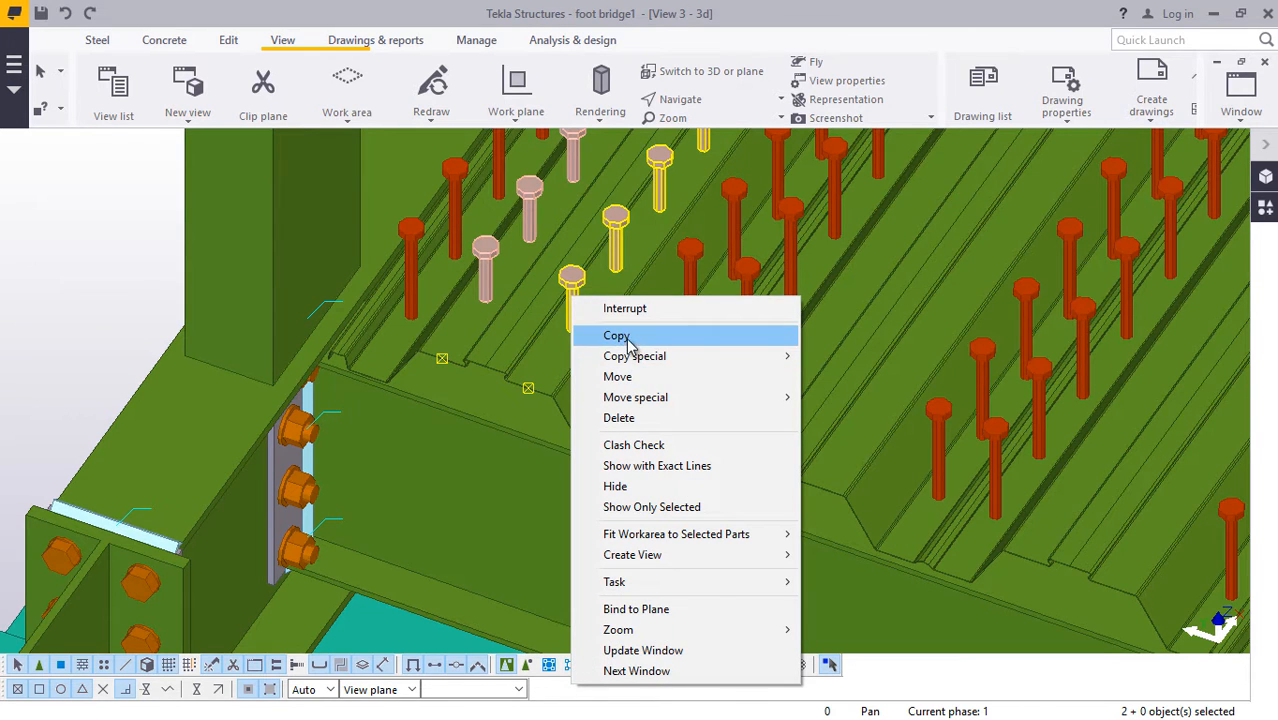
click(616, 336)
scroll(440, 373, up, 10)
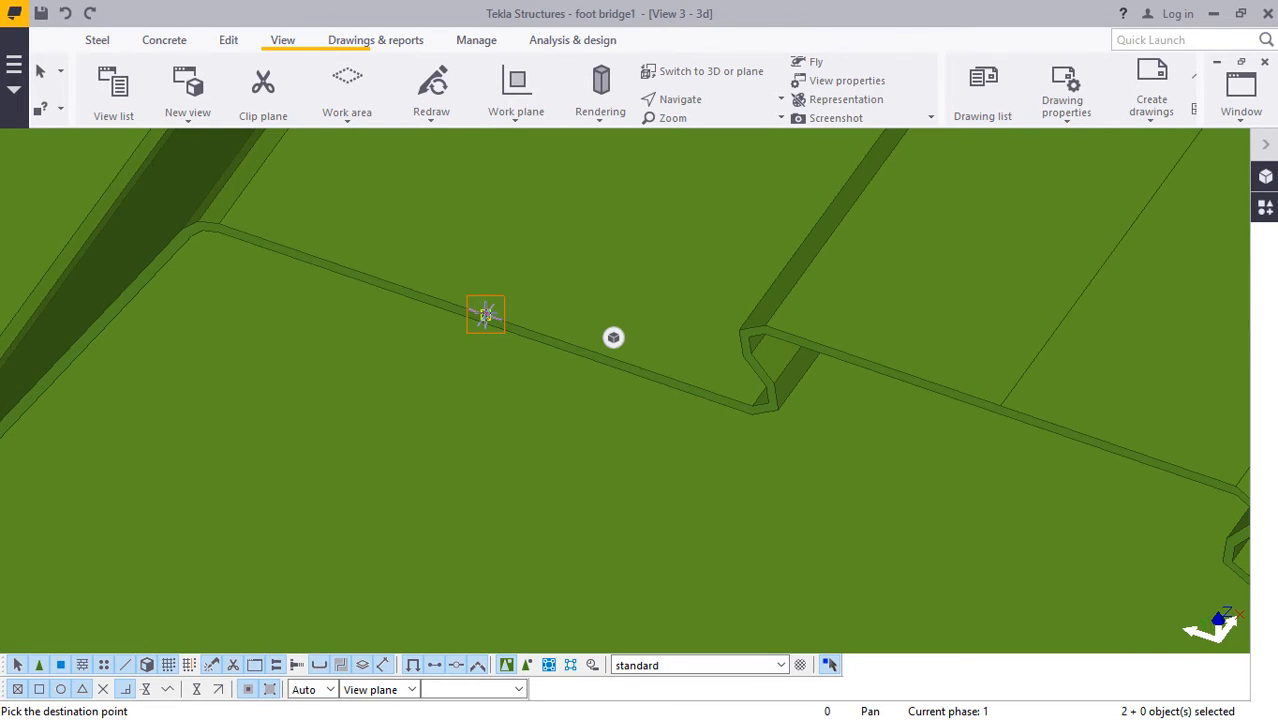
scroll(395, 308, down, 10)
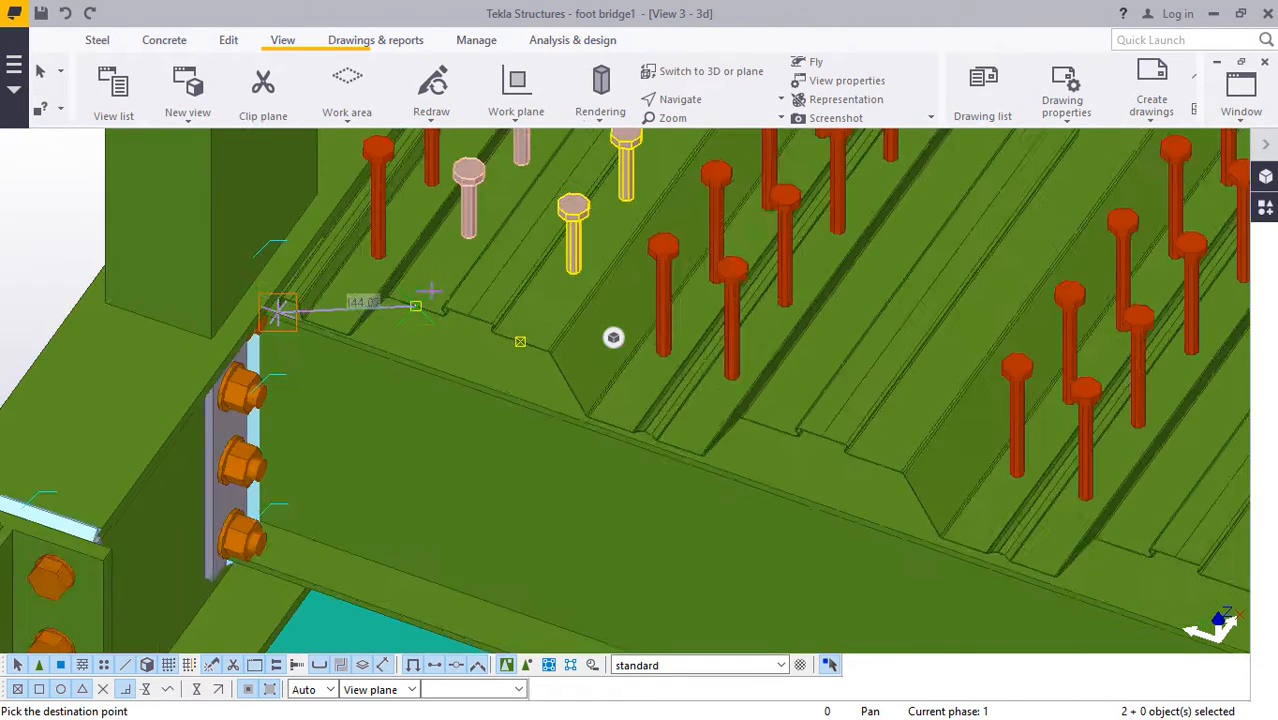
scroll(615, 375, up, 8)
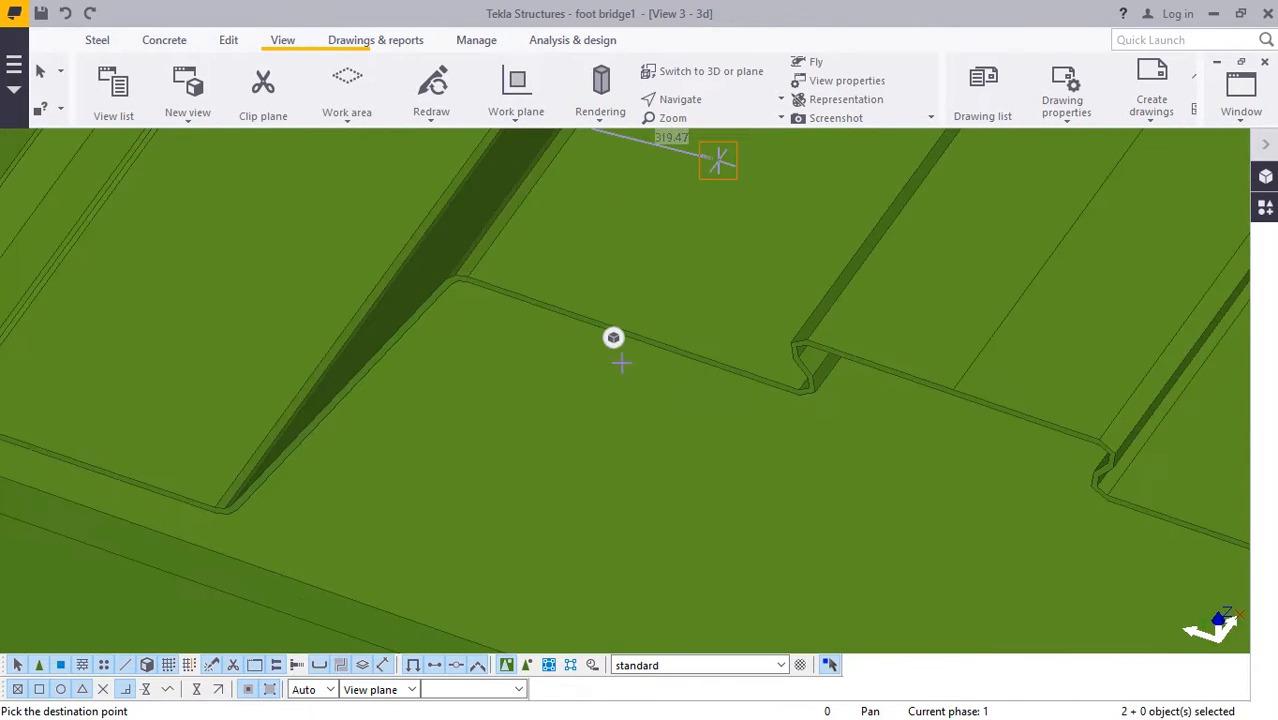
scroll(613, 337, up, 4)
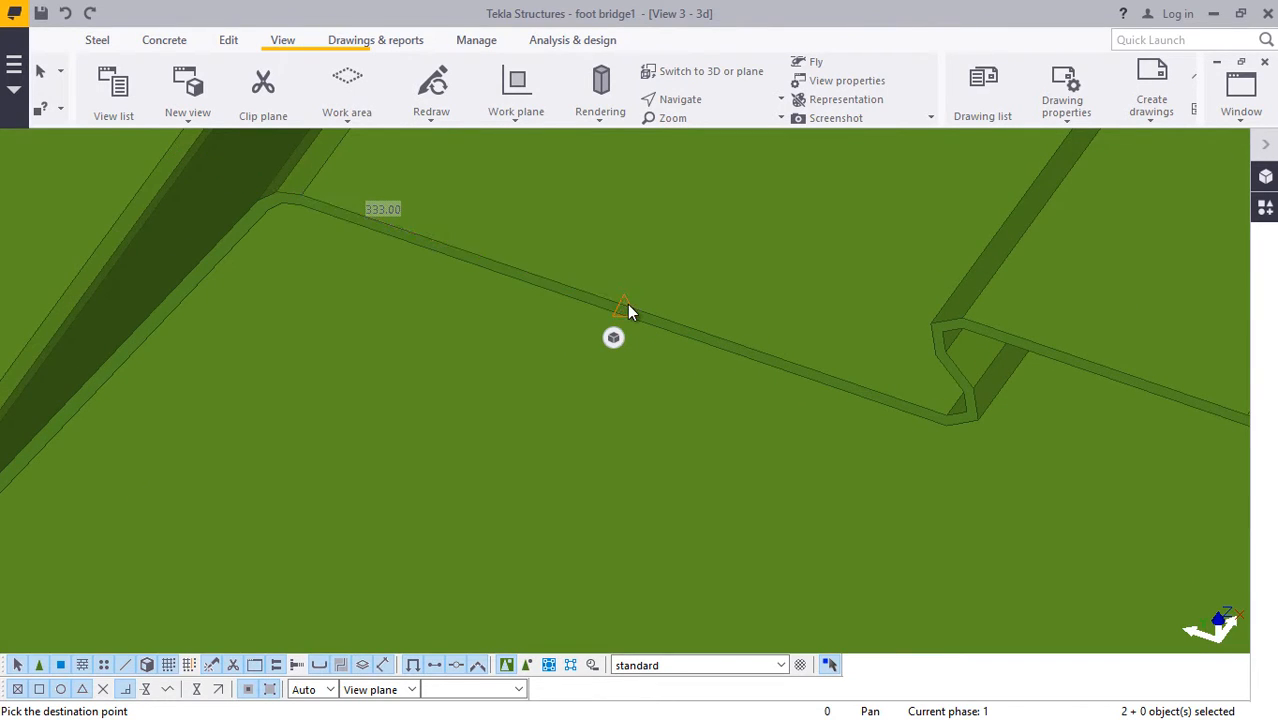
scroll(613, 337, down, 8)
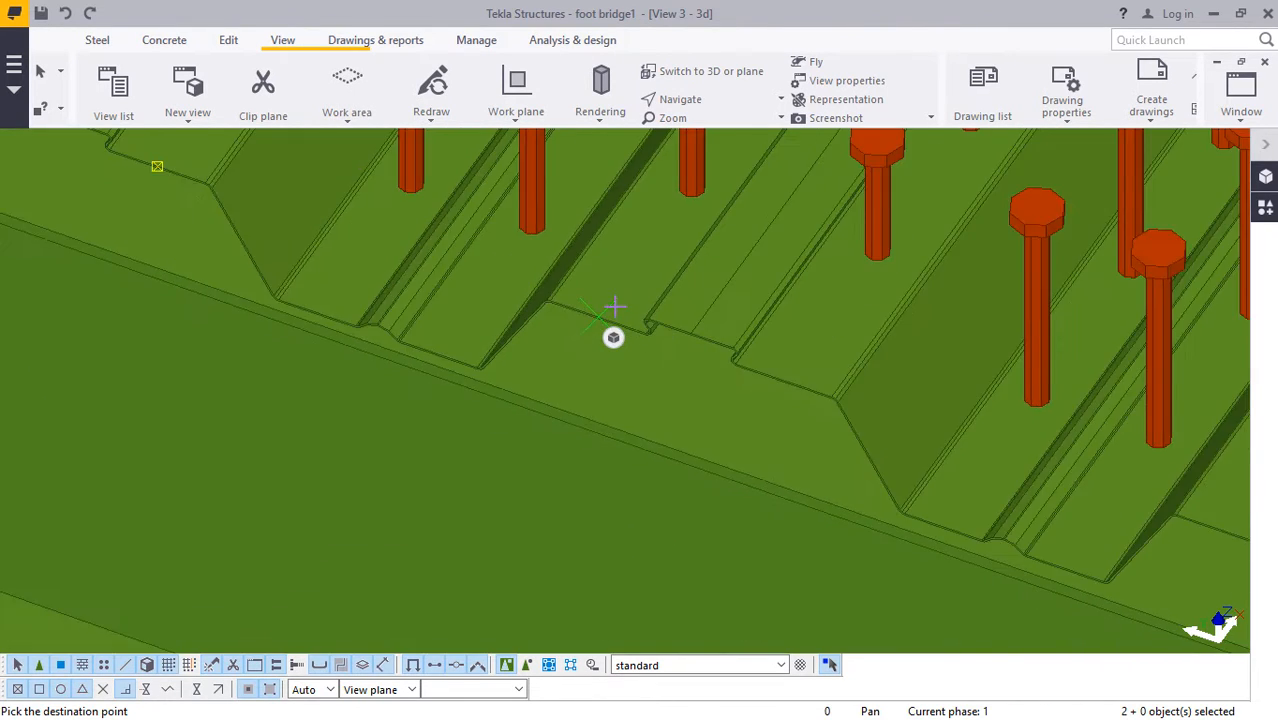
Place copies of the paired crest stud rows at the matching top-flat midpoints of the third and fourth crests.
scroll(613, 337, down, 2)
scroll(613, 337, up, 10)
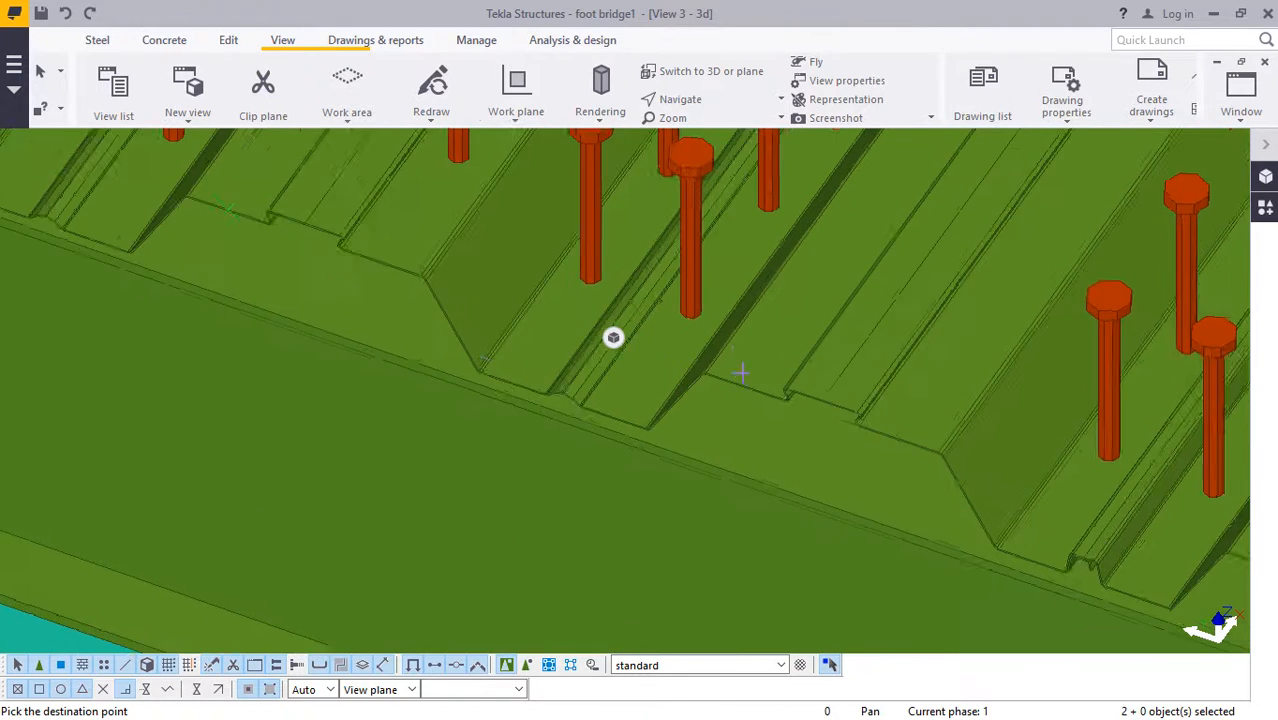
scroll(613, 337, up, 5)
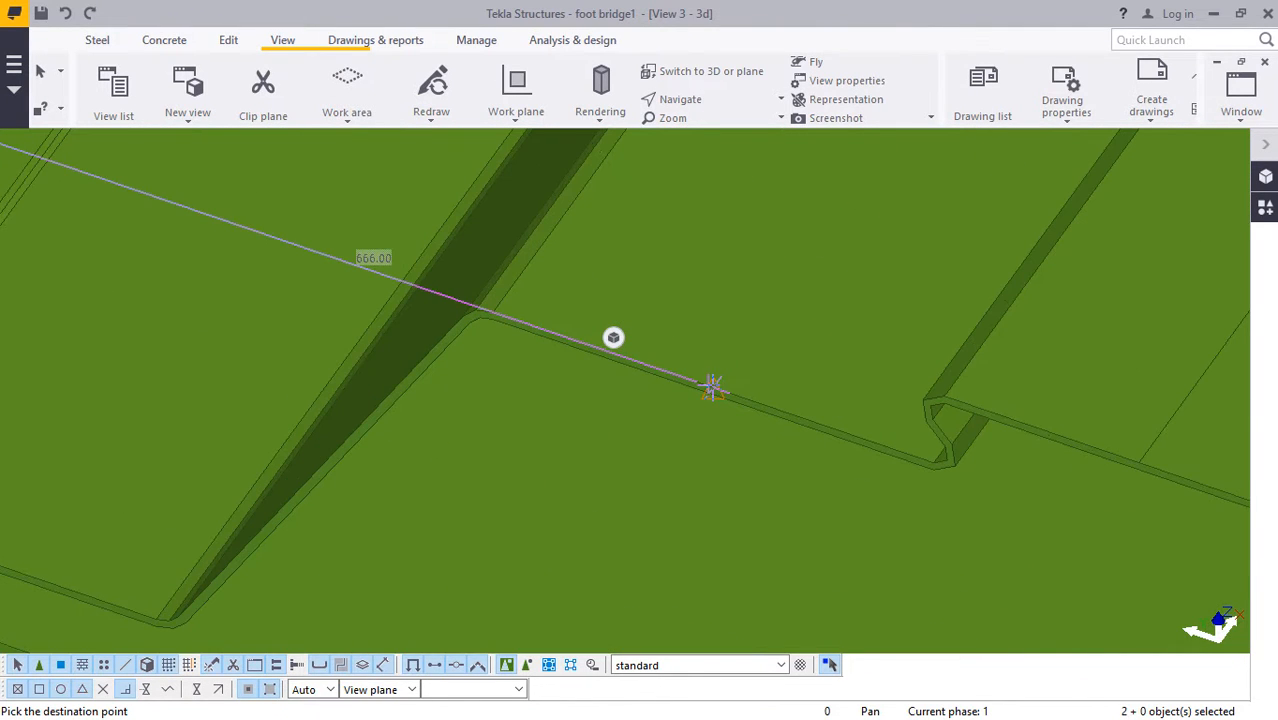
scroll(613, 337, down, 3)
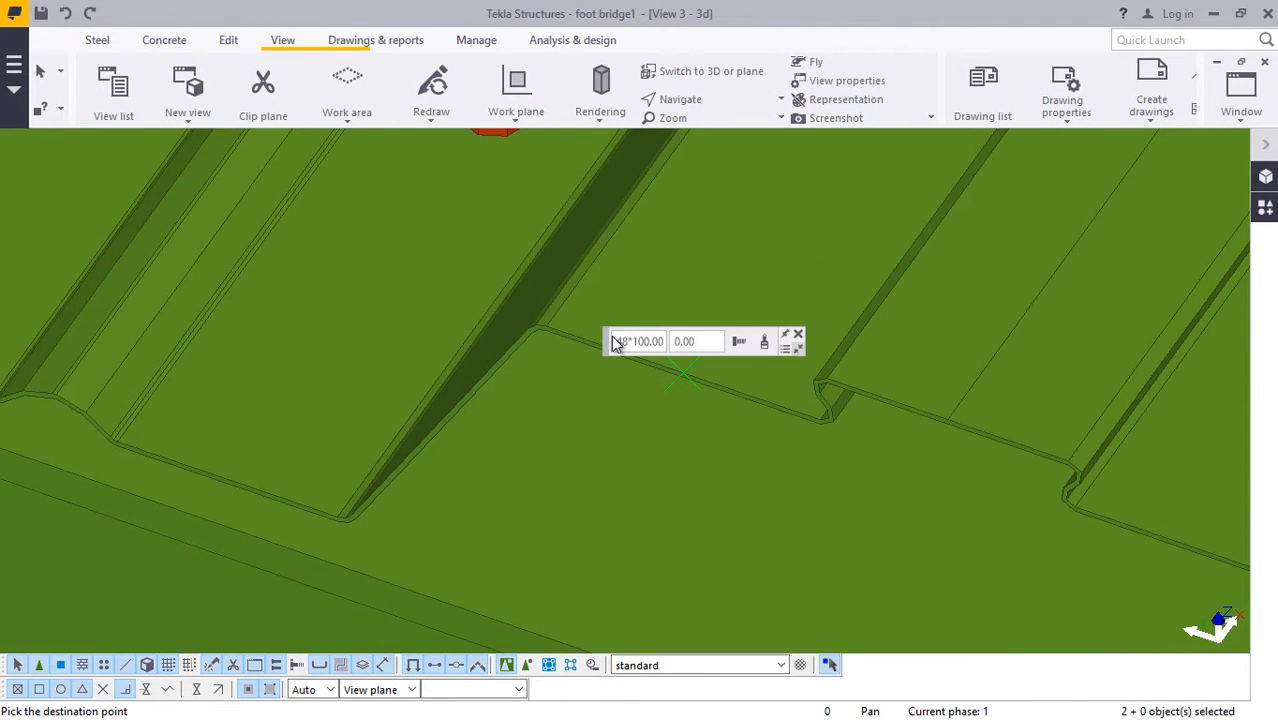
scroll(613, 337, down, 6)
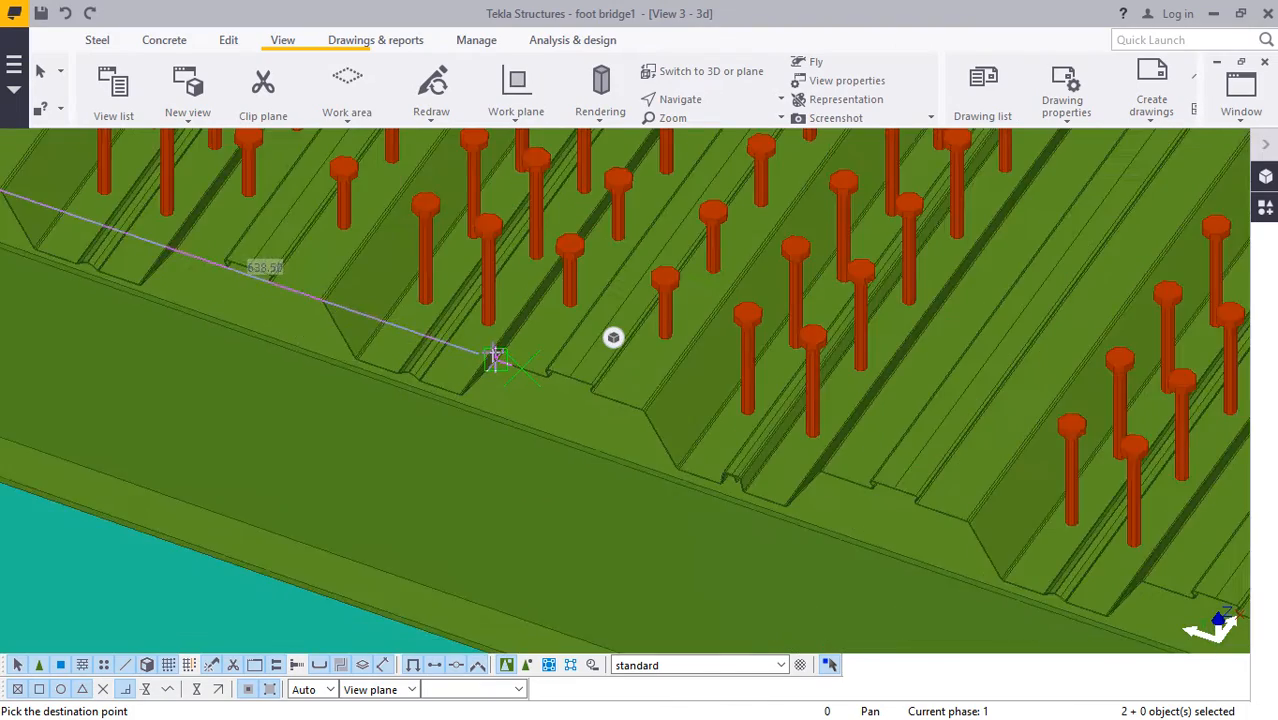
scroll(613, 337, up, 6)
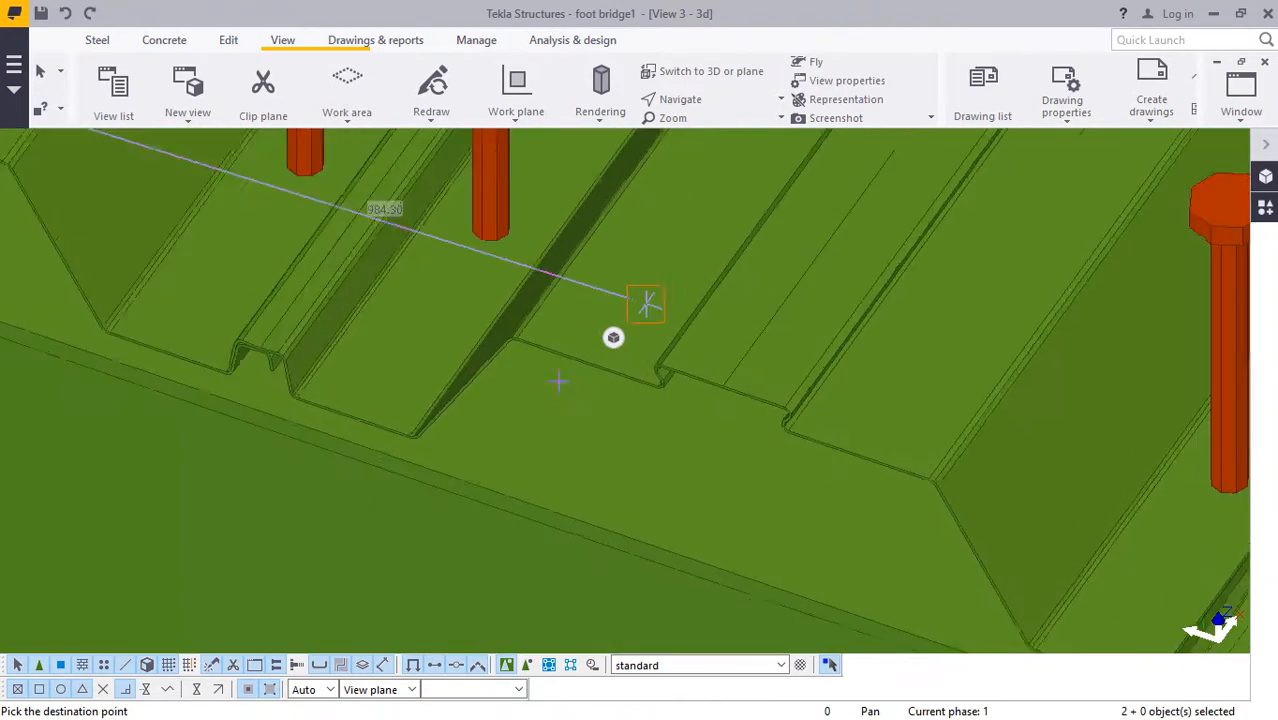
scroll(613, 337, up, 2)
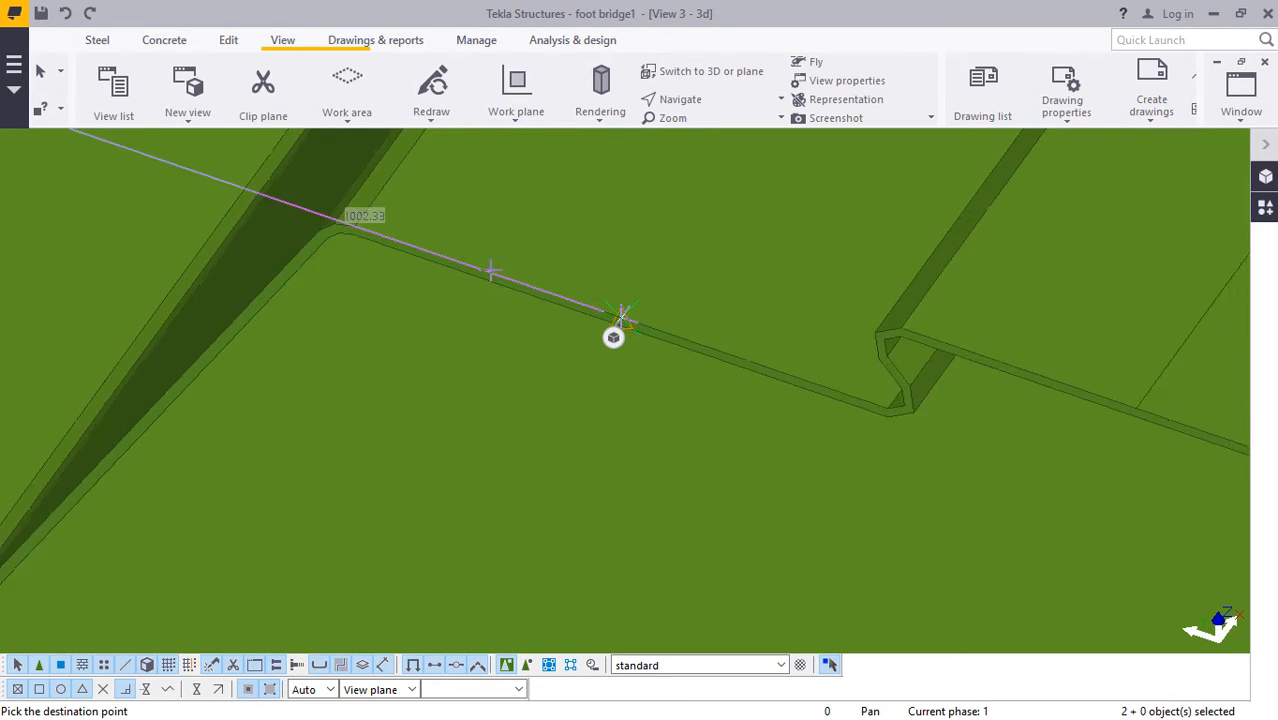
scroll(613, 337, down, 6)
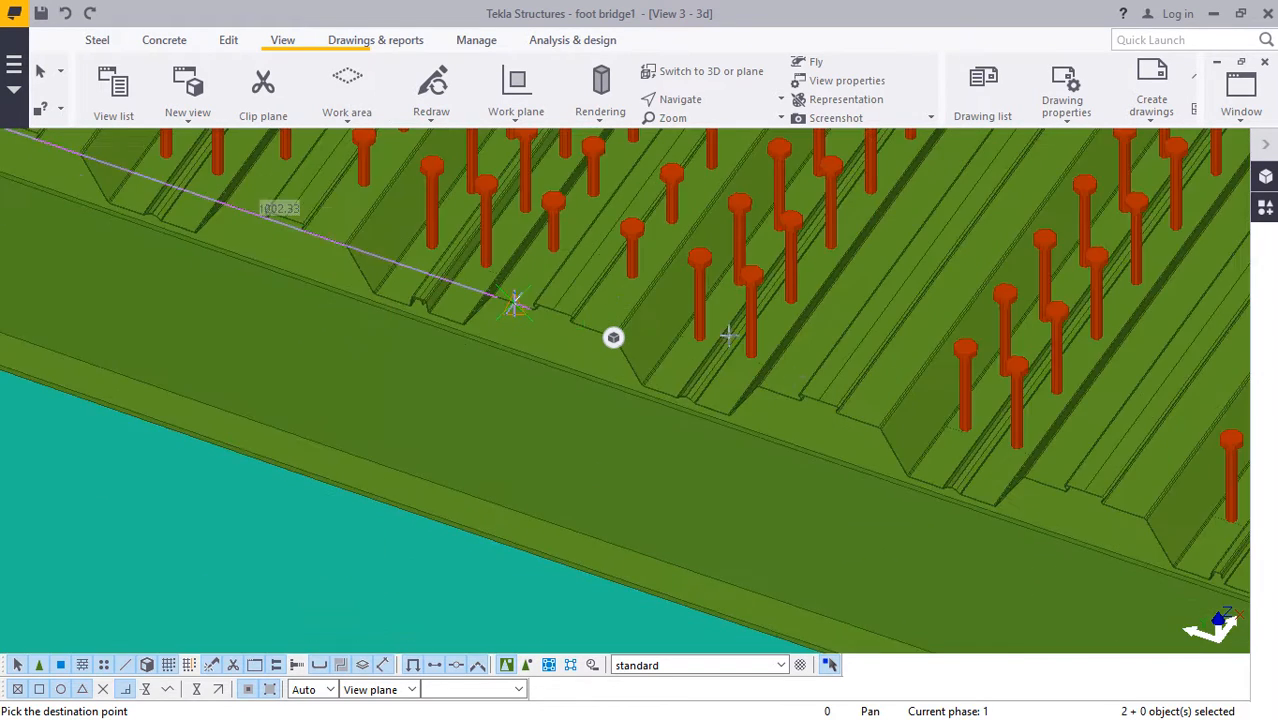
Place copies of the paired crest stud rows at the top-flat midpoints of the fifth and sixth crests.
scroll(613, 337, up, 6)
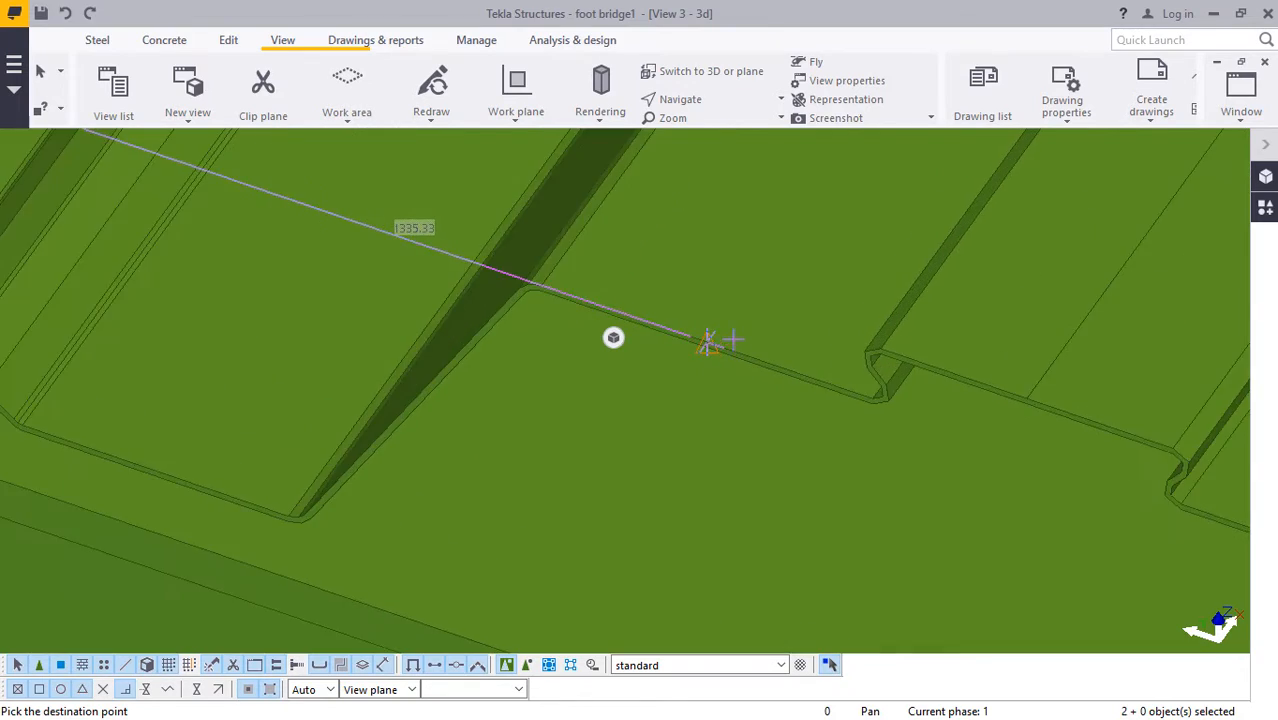
scroll(733, 341, up, 2)
scroll(613, 337, down, 8)
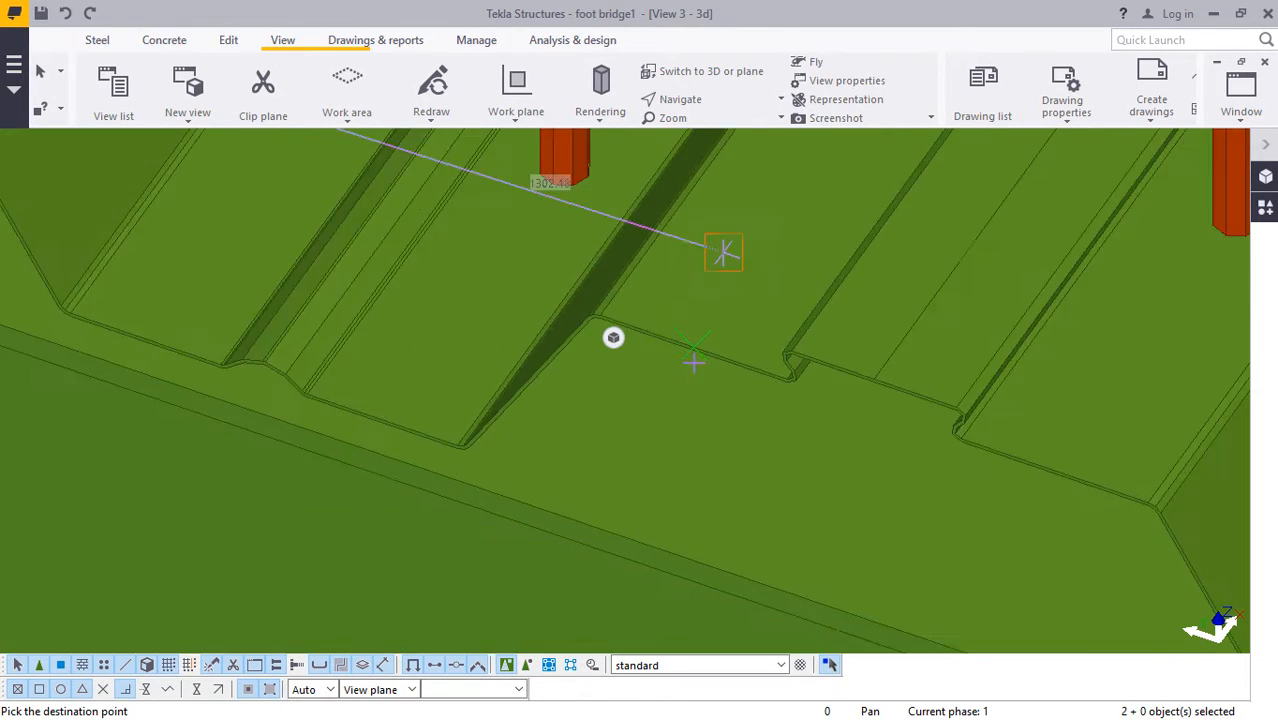
scroll(613, 337, up, 8)
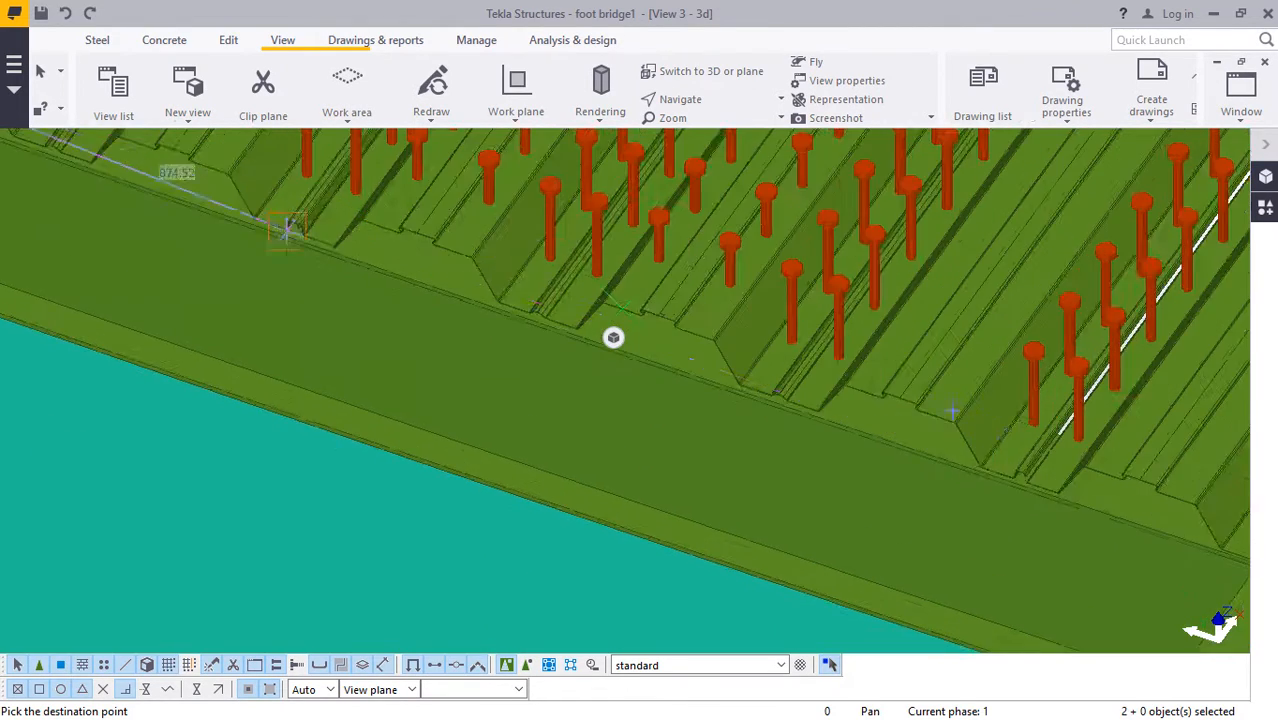
scroll(613, 337, up, 3)
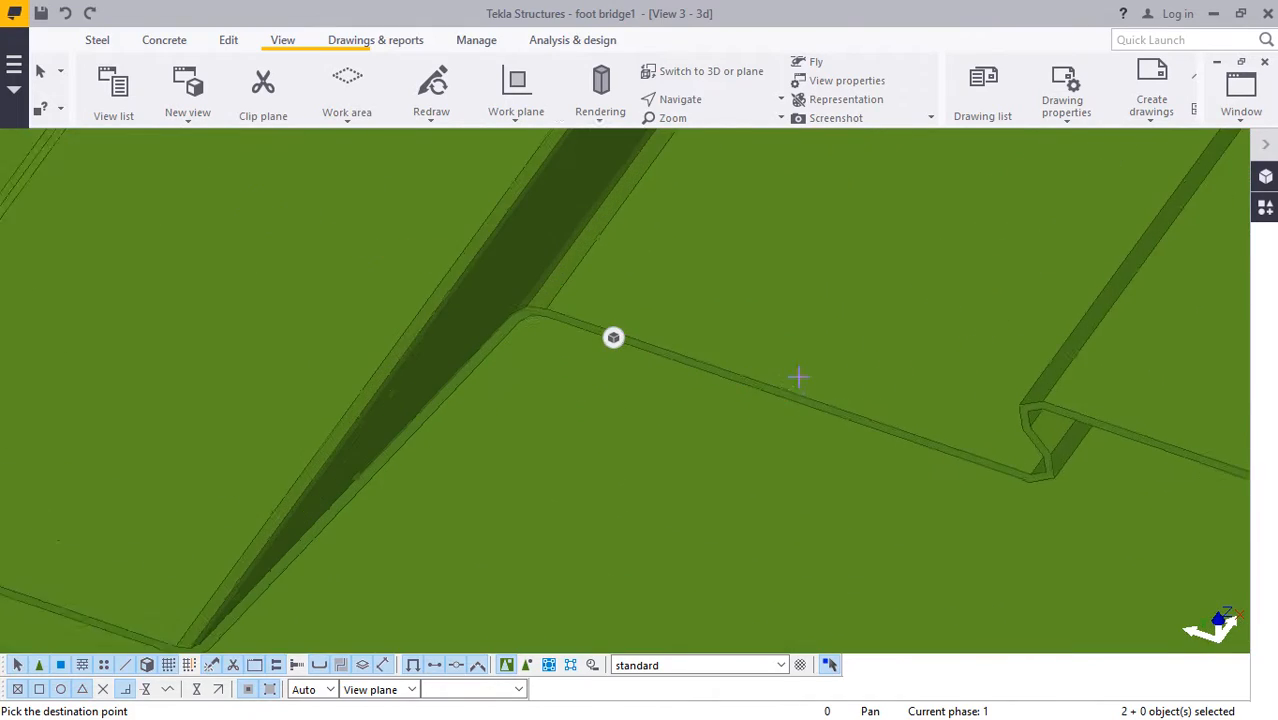
scroll(790, 403, down, 6)
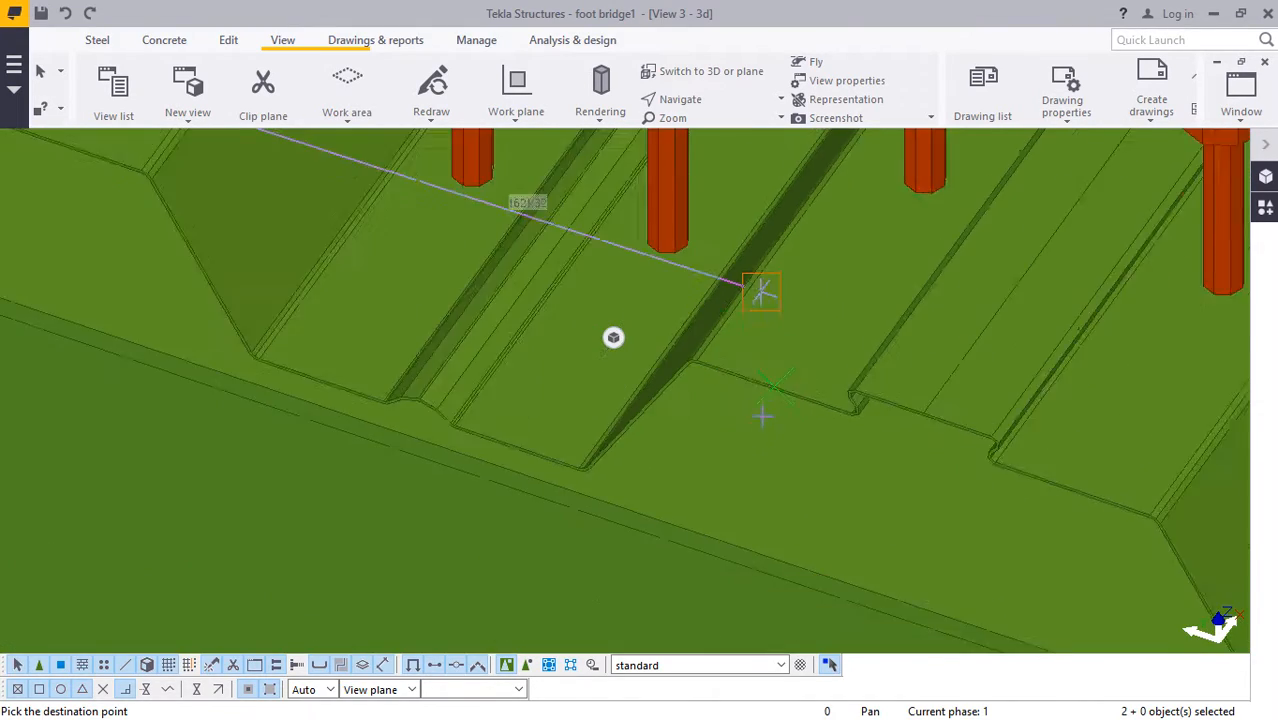
scroll(740, 394, down, 3)
Place copies of the paired crest stud rows on the last crest before the intermediate beam and the first crest beyond it, at their top-flat midpoints.
scroll(756, 394, up, 9)
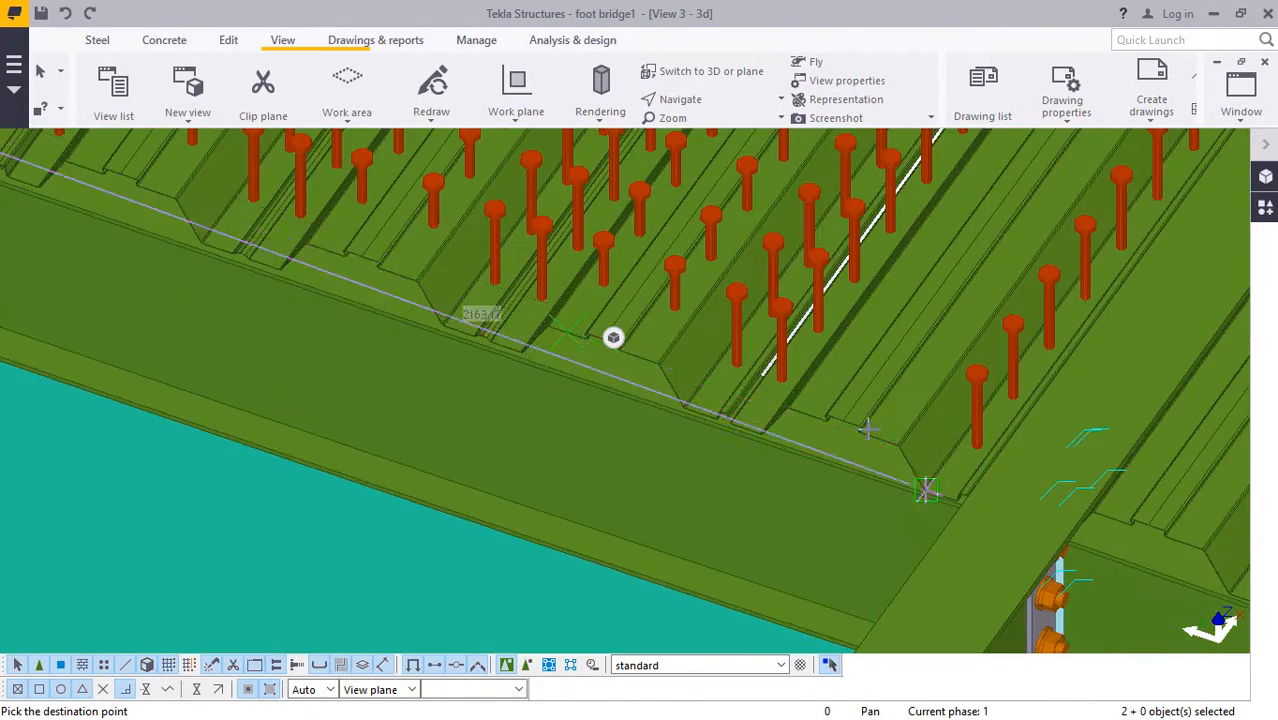
scroll(795, 383, up, 6)
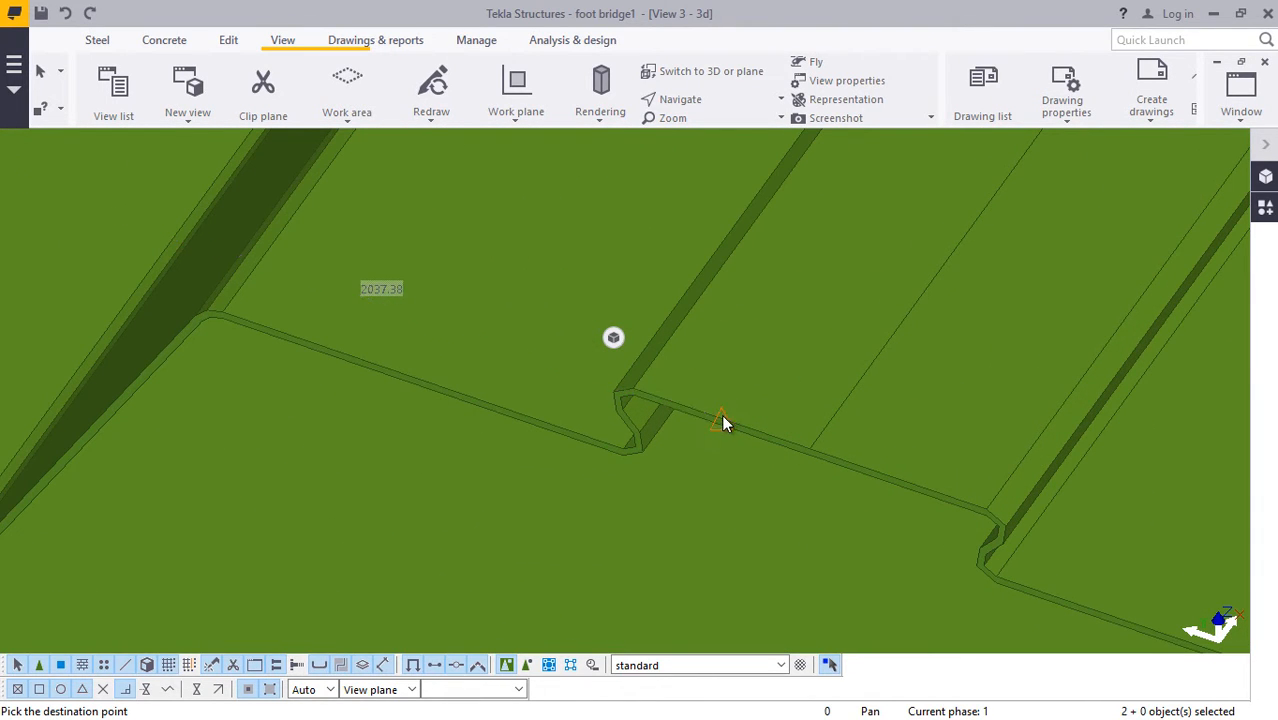
scroll(722, 418, down, 6)
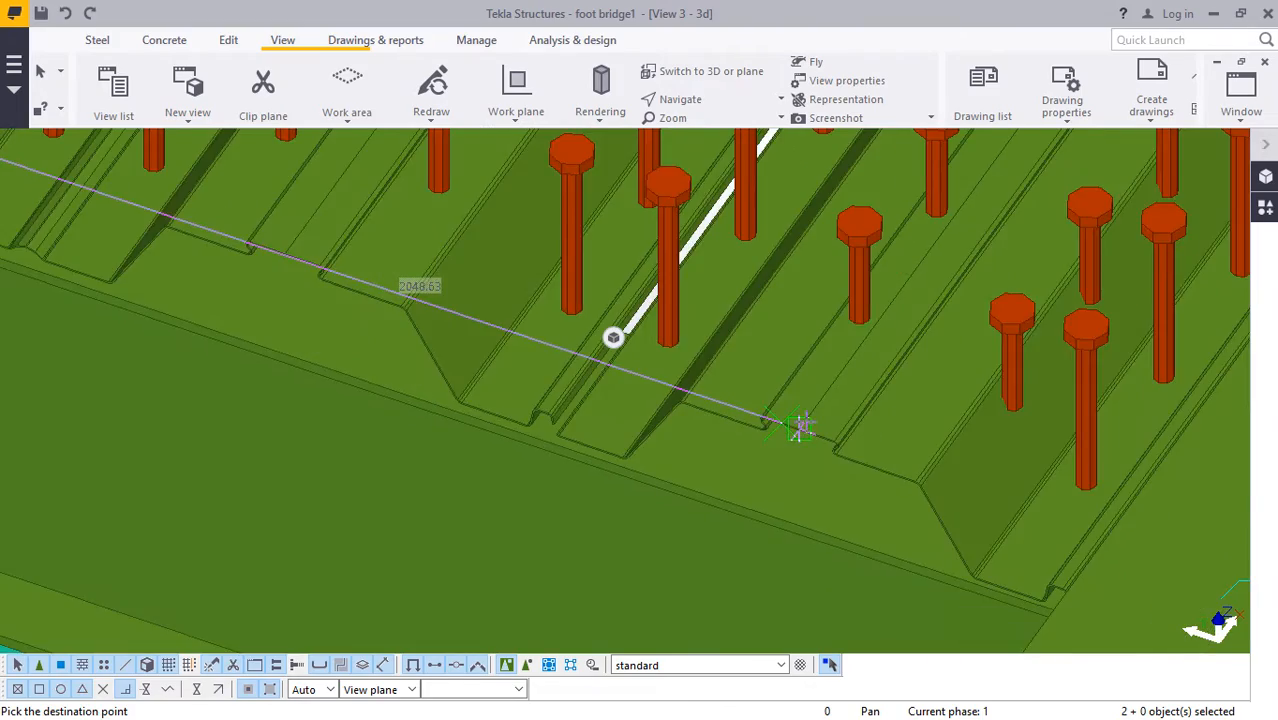
scroll(803, 425, down, 4)
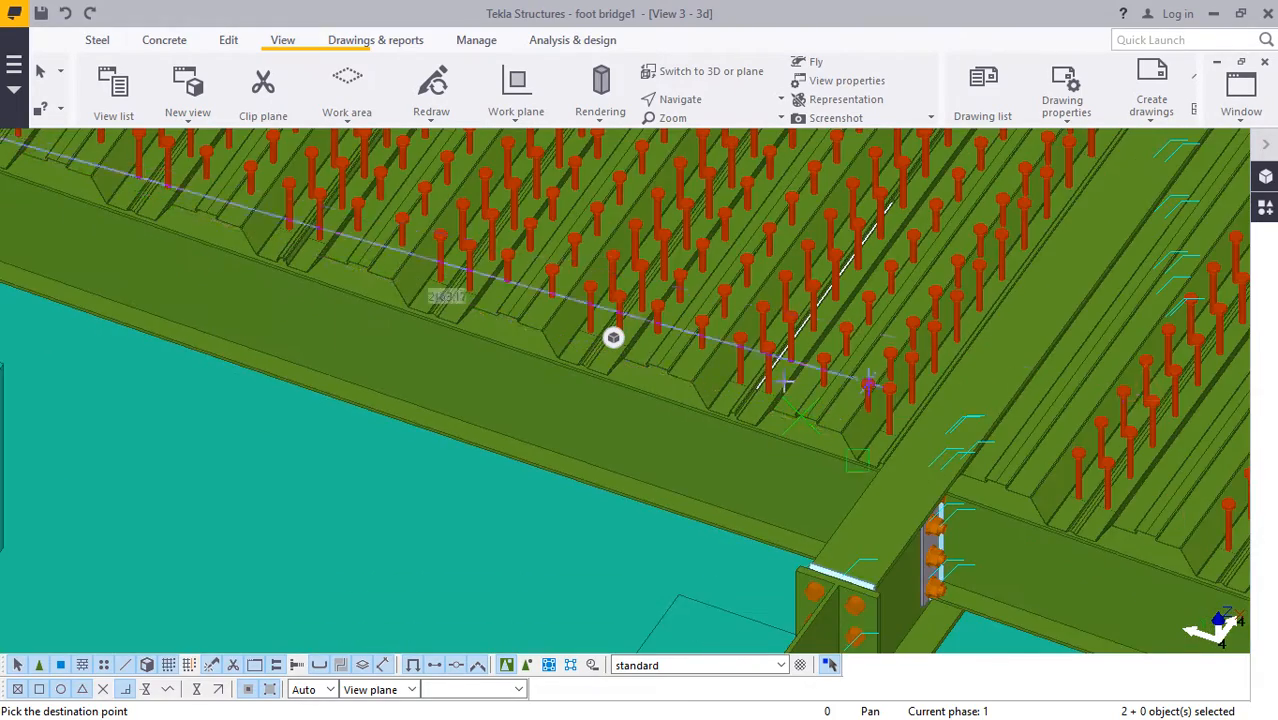
scroll(785, 383, down, 4)
scroll(838, 401, up, 8)
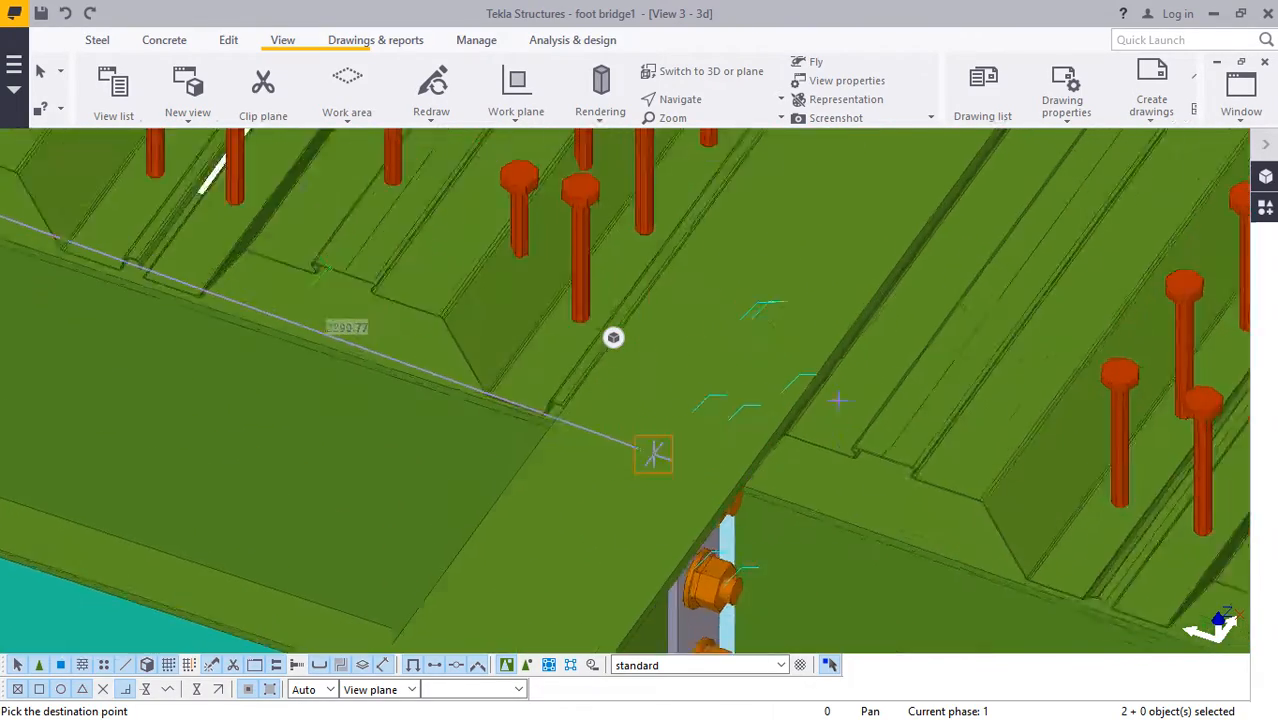
scroll(838, 401, up, 5)
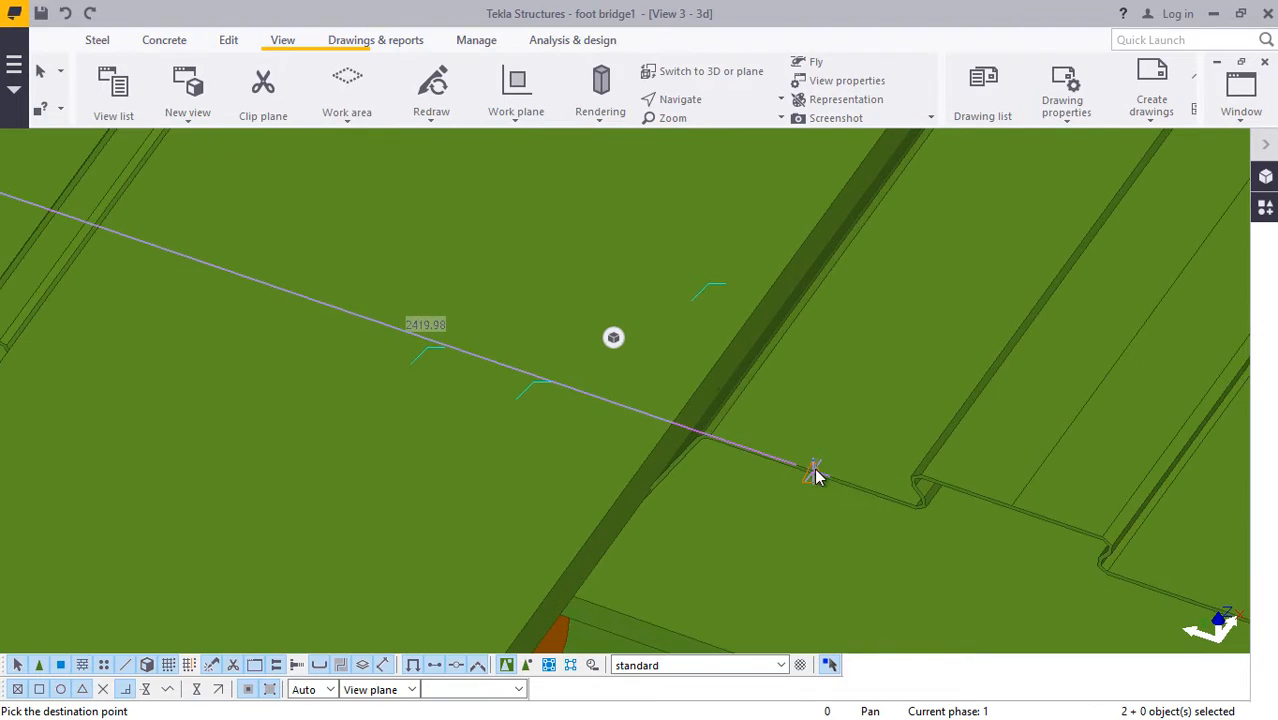
scroll(733, 420, down, 5)
Place copies of the paired crest stud rows at the top-flat midpoints of the second and third crests beyond the intermediate beam.
scroll(872, 450, up, 4)
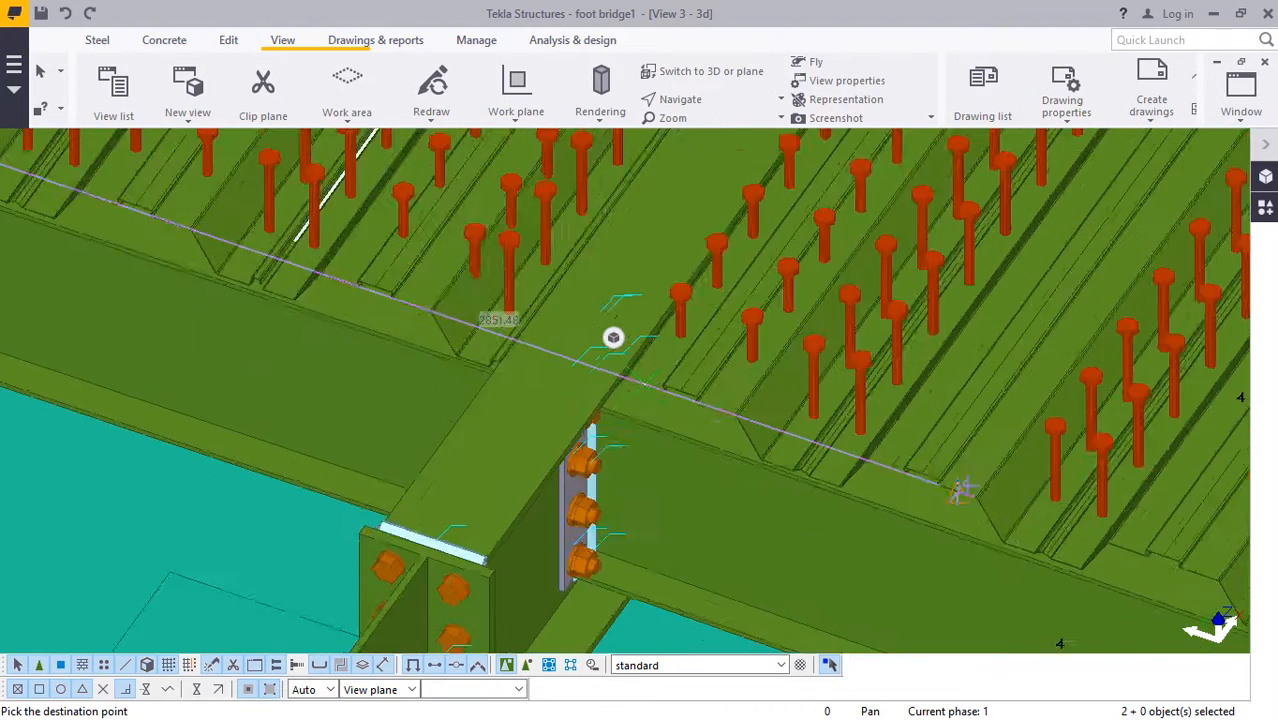
scroll(872, 450, up, 4)
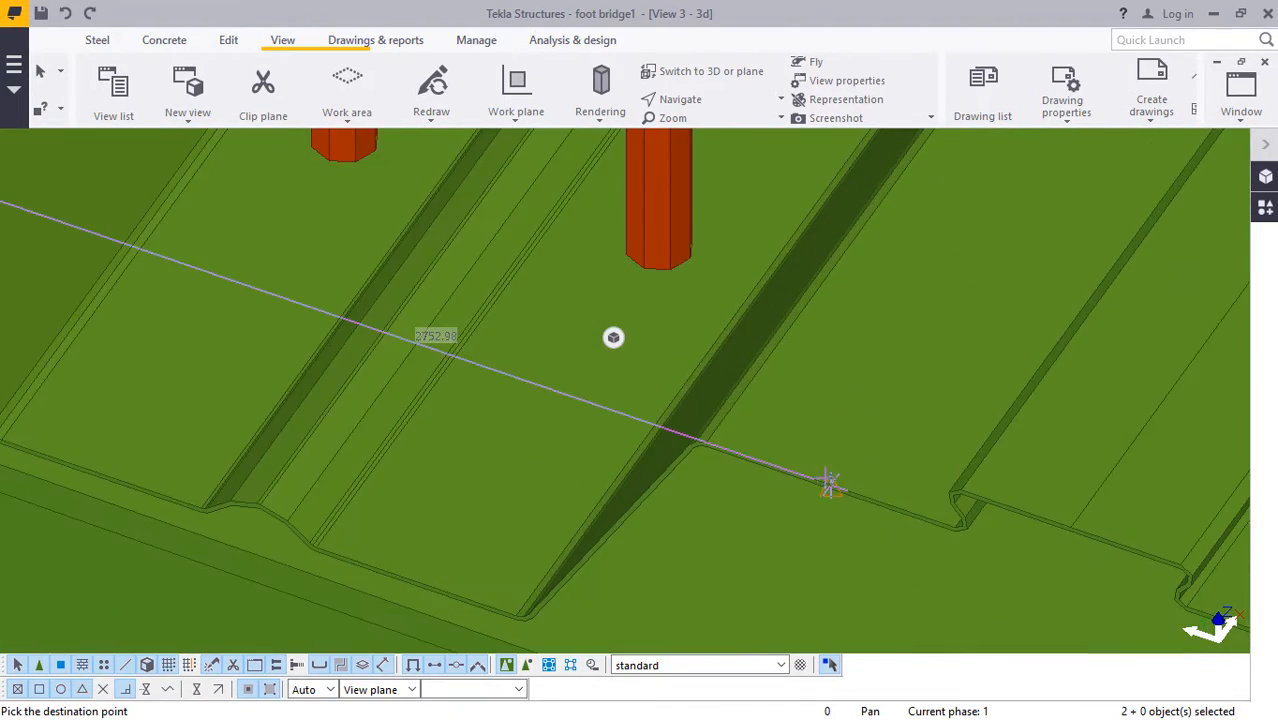
scroll(822, 480, down, 6)
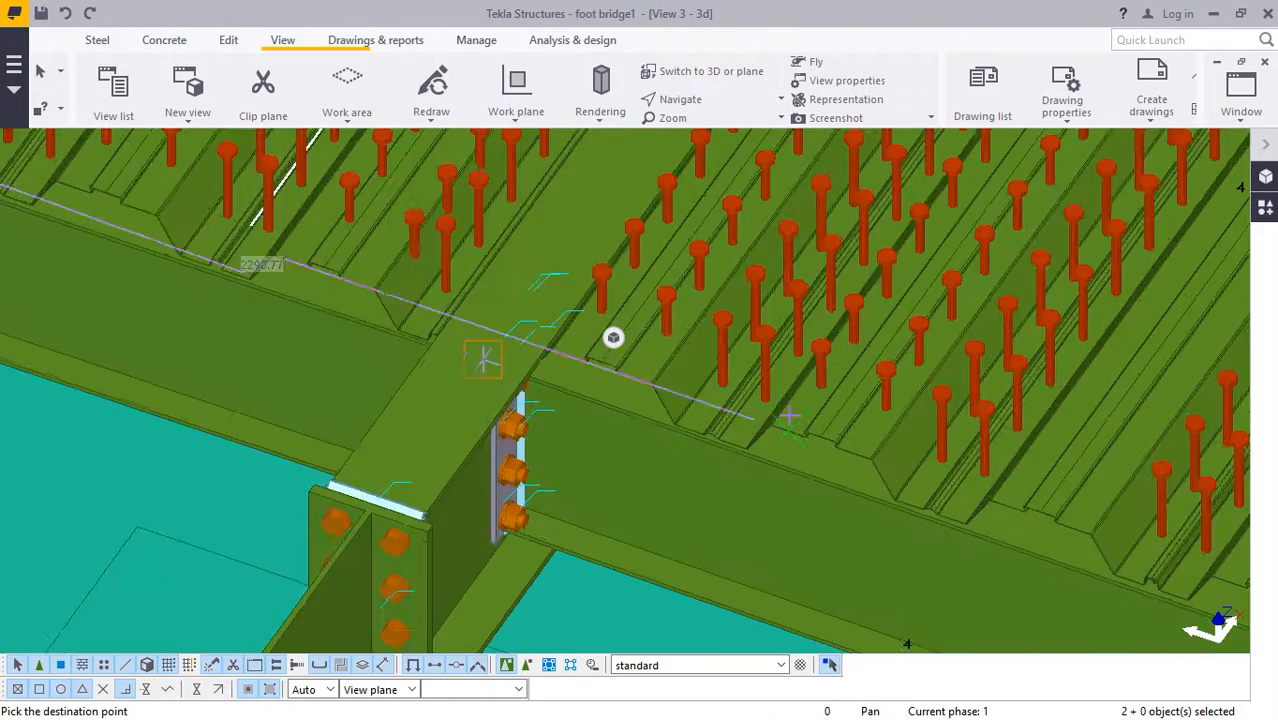
scroll(972, 498, up, 5)
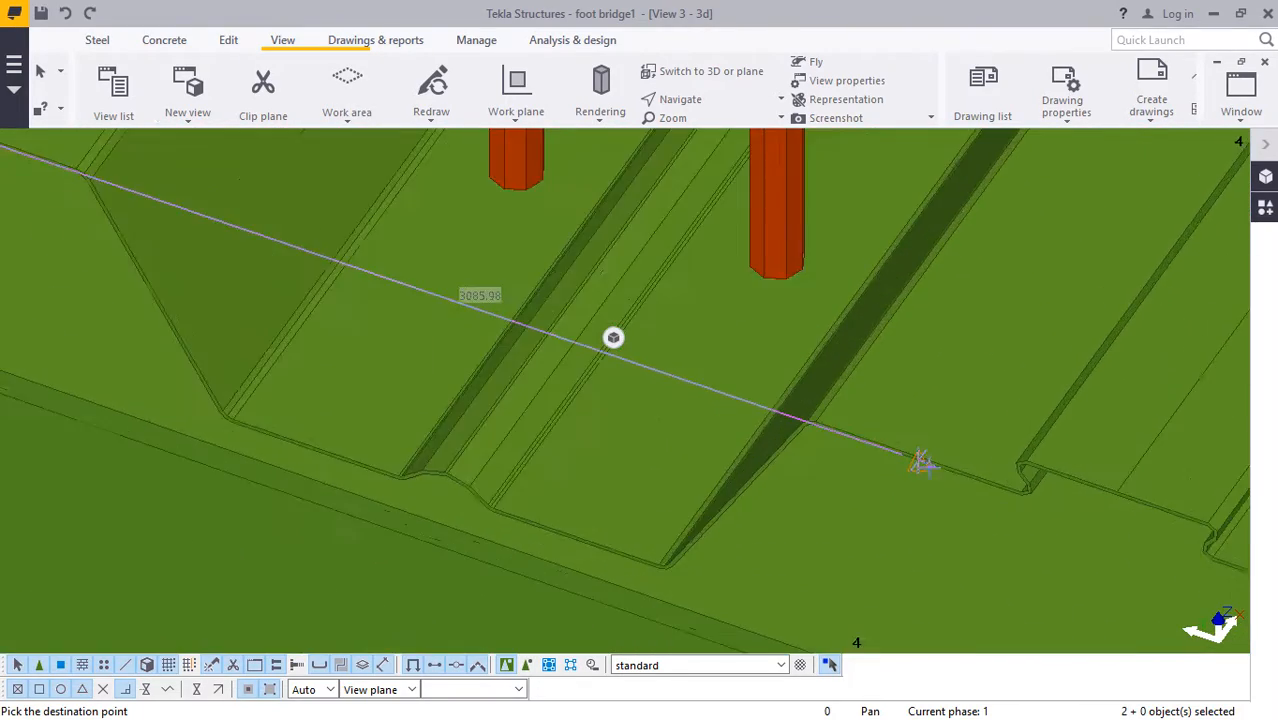
scroll(925, 455, up, 2)
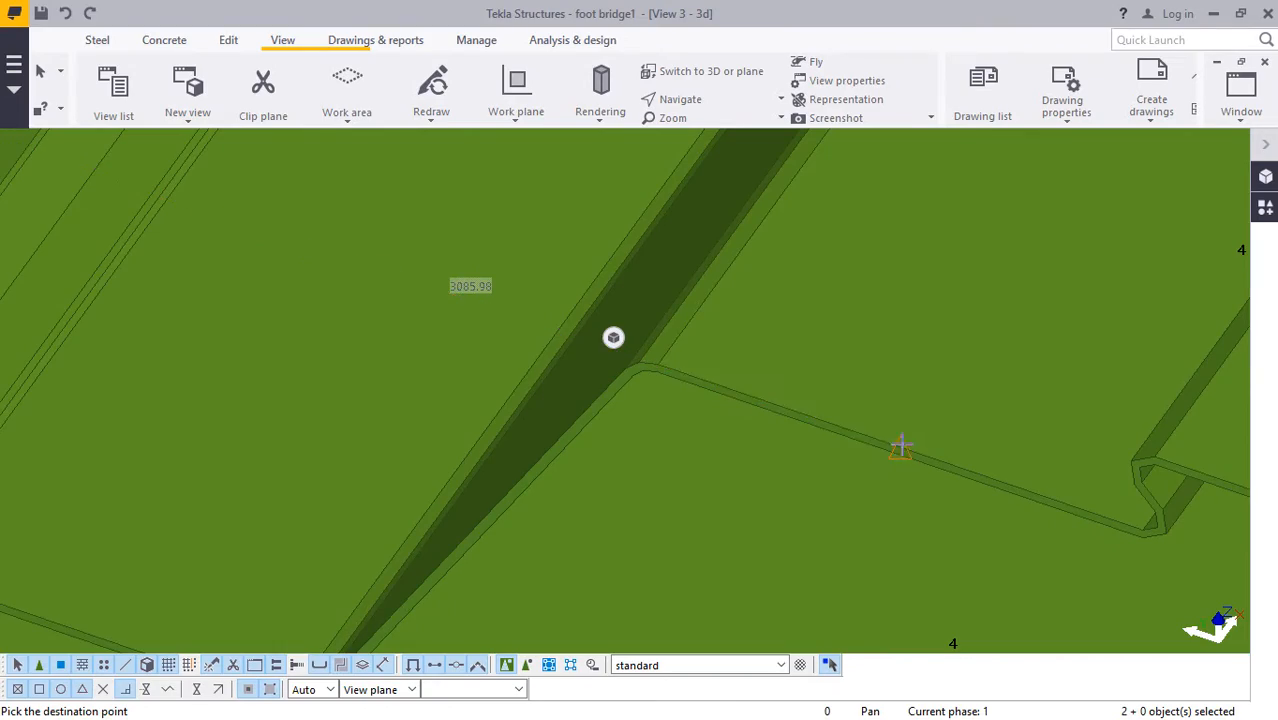
scroll(900, 447, down, 6)
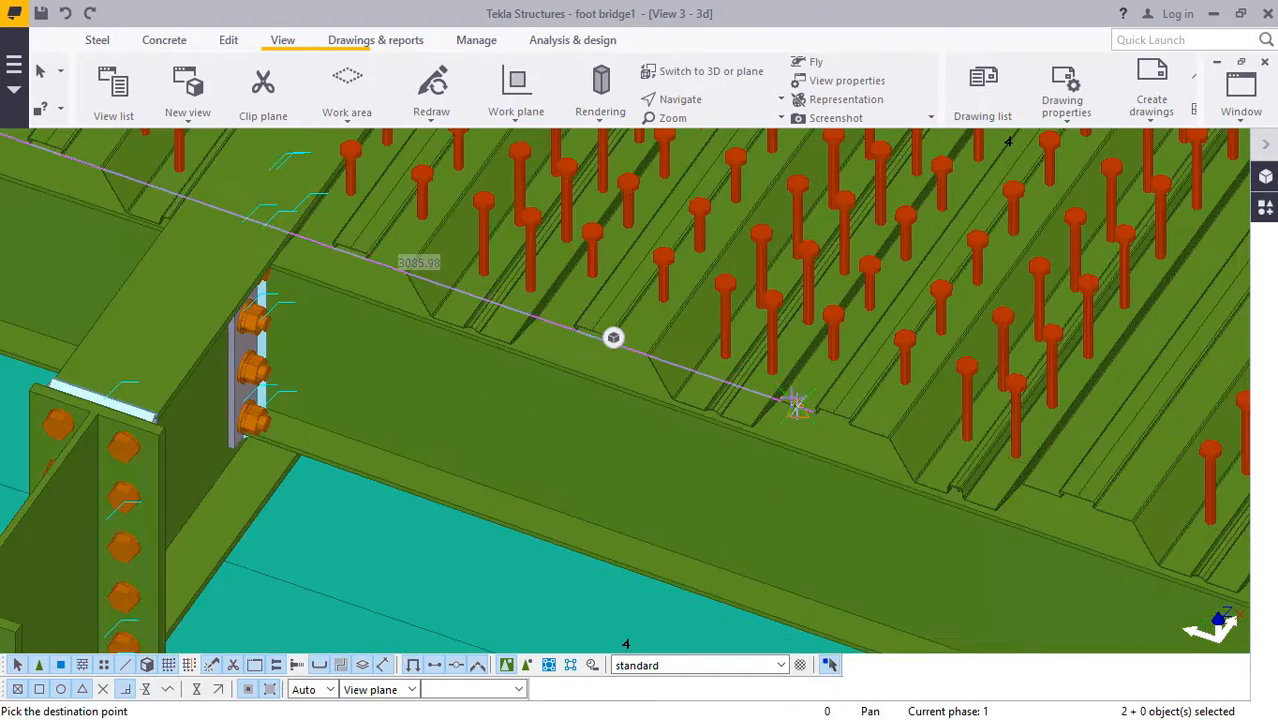
Place copies of the paired crest stud rows at the top-flat midpoints of the fourth and fifth crests beyond the intermediate beam.
scroll(884, 460, up, 6)
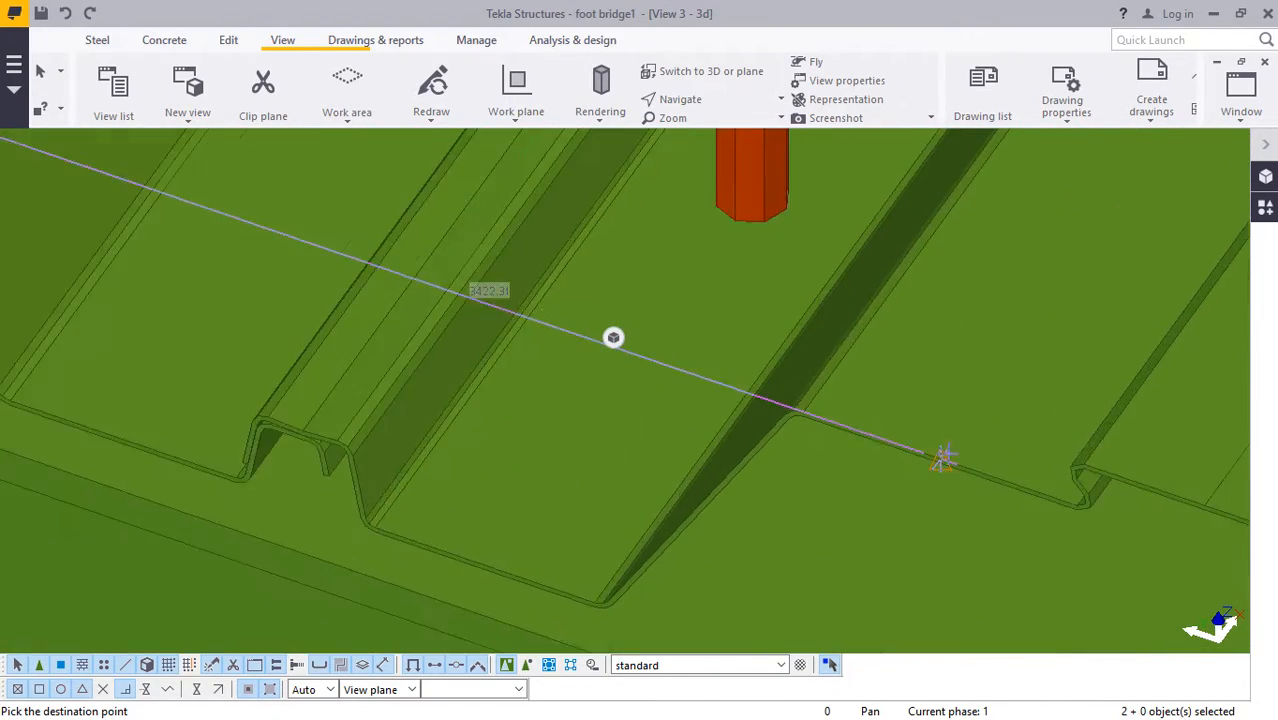
scroll(944, 458, up, 2)
scroll(934, 460, down, 2)
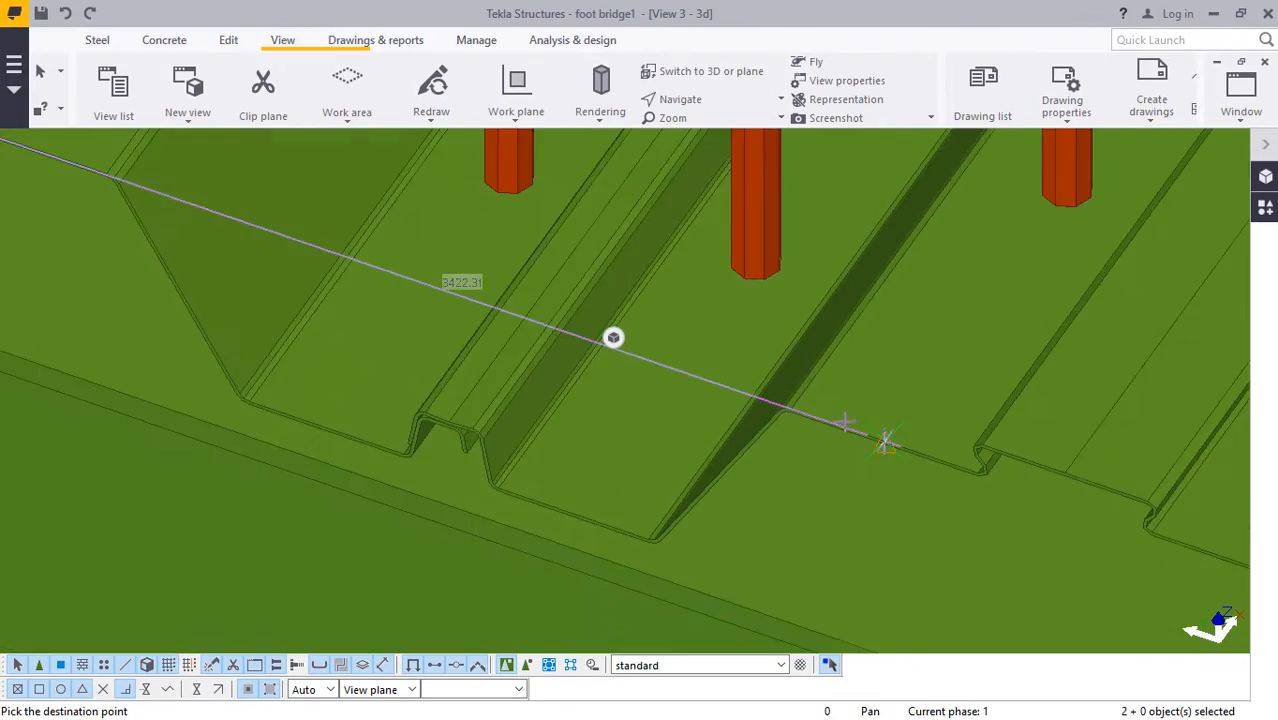
scroll(820, 414, down, 4)
scroll(1010, 470, up, 3)
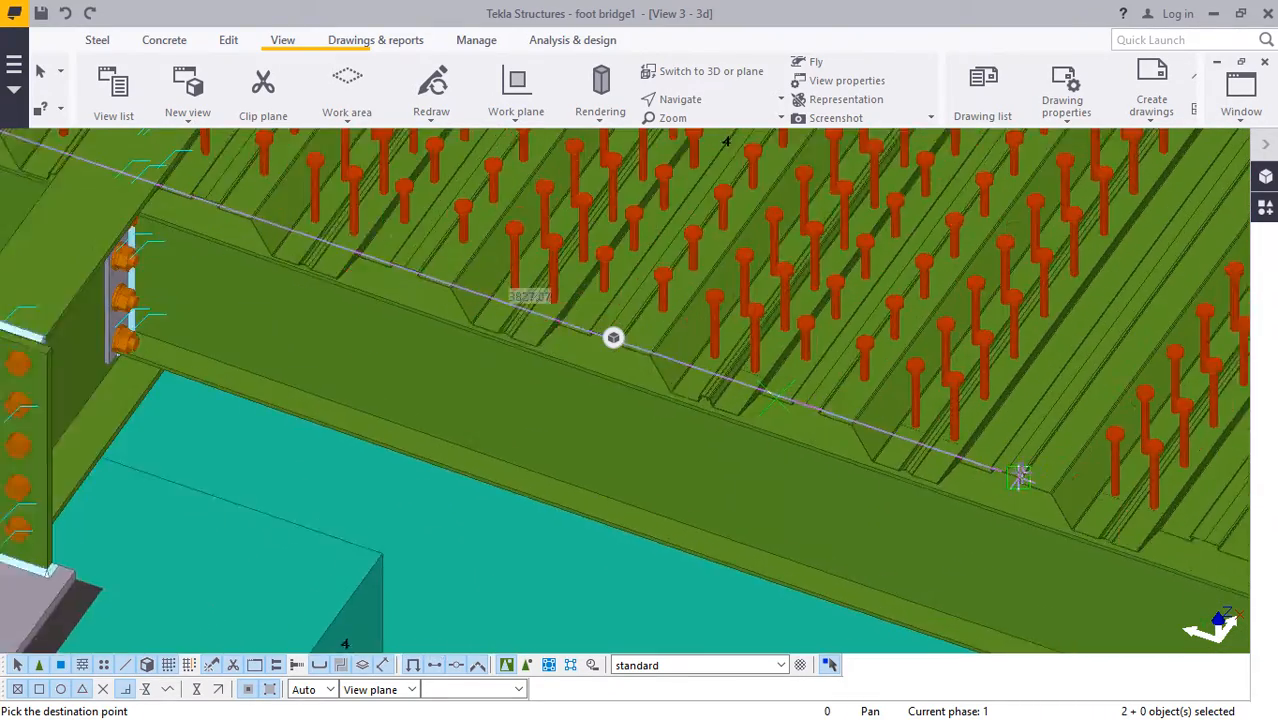
scroll(1005, 460, up, 5)
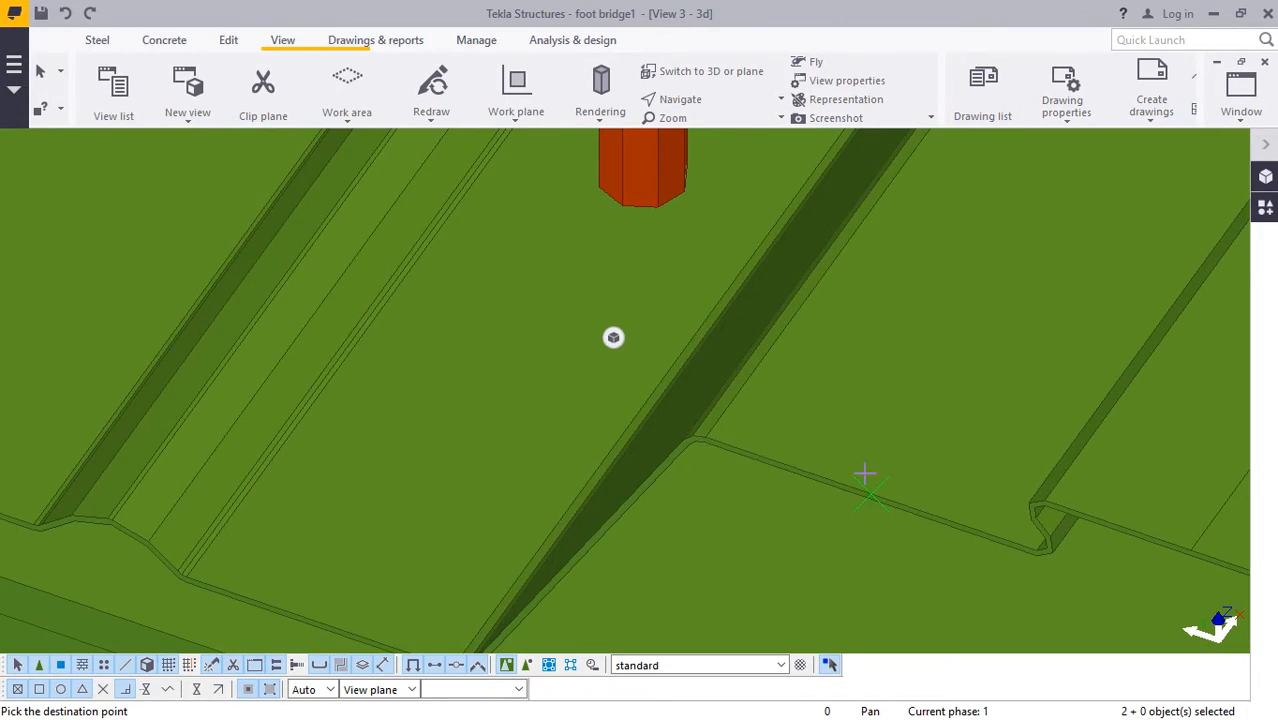
scroll(865, 475, down, 5)
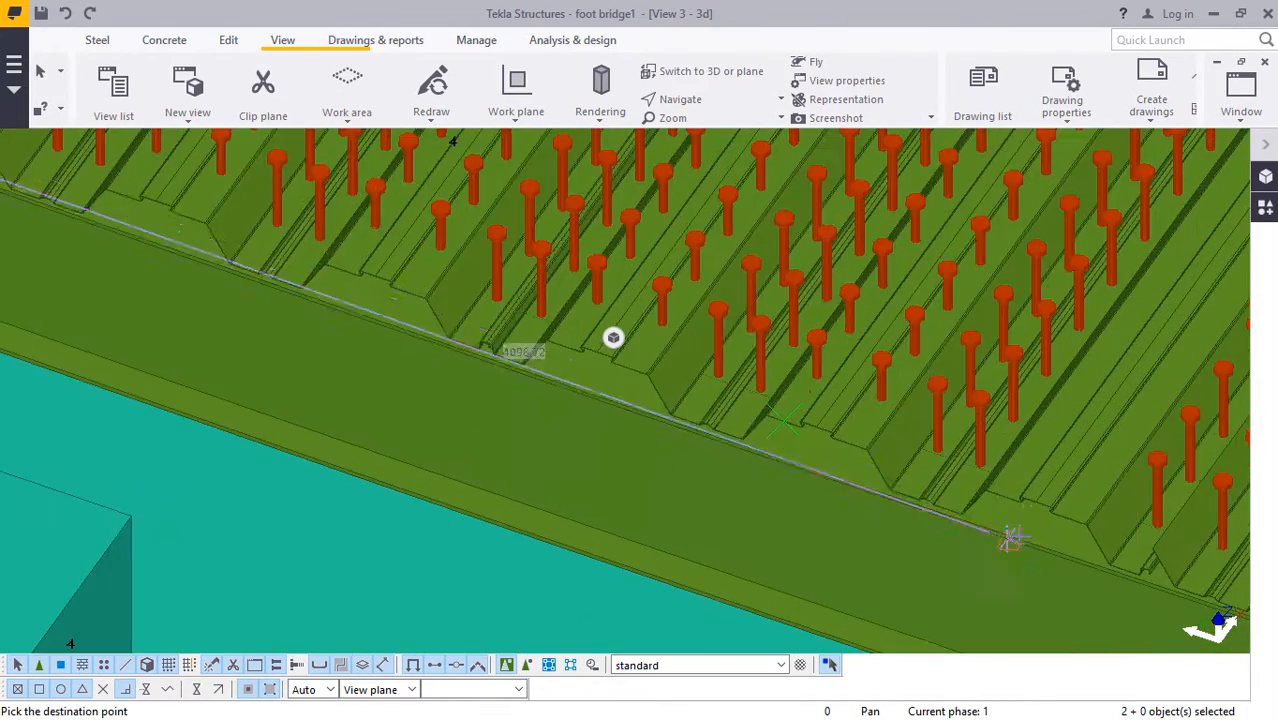
Place the paired crest stud rows at the top-flat midpoints of the last two crests before the deck's far edge and end the copy command.
scroll(1012, 538, up, 5)
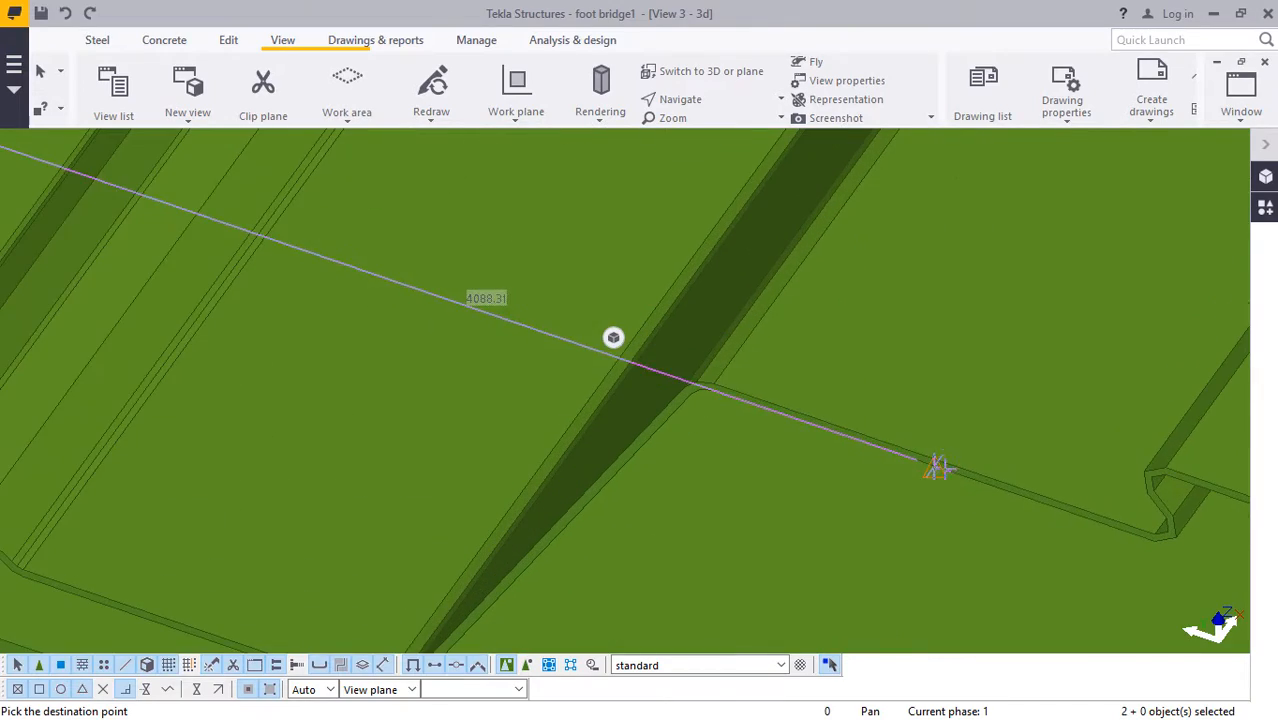
scroll(930, 455, down, 5)
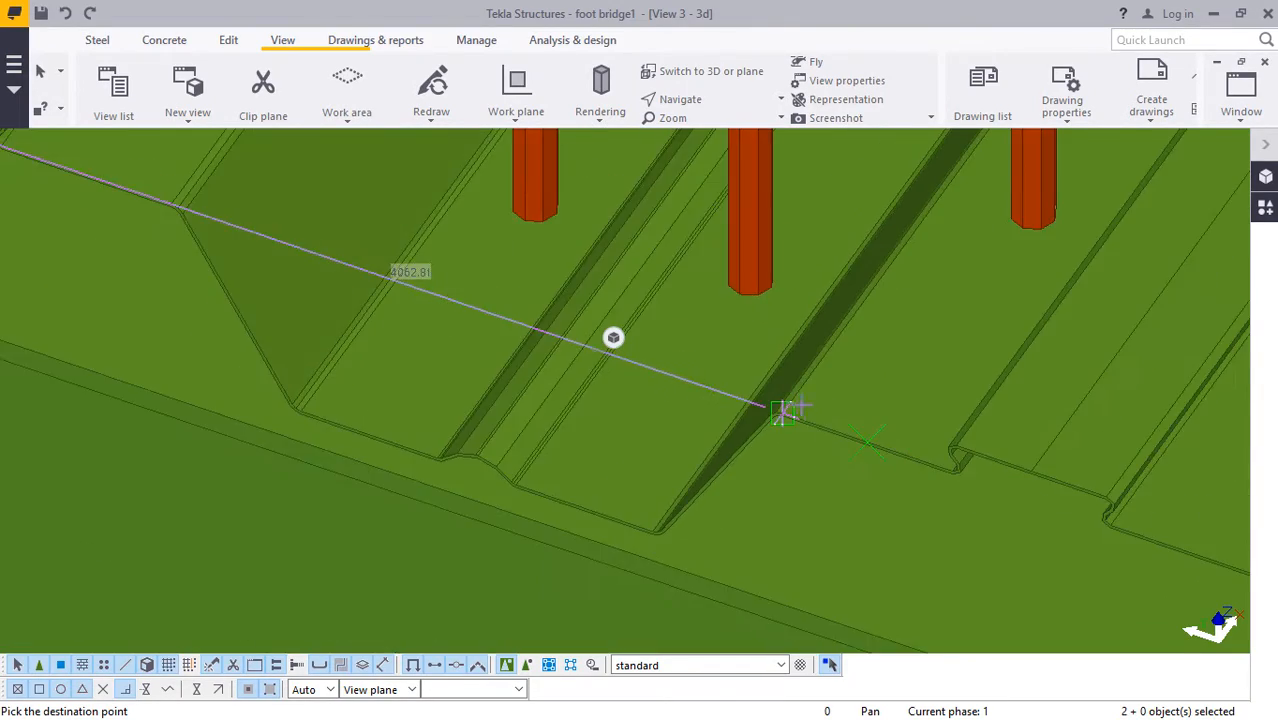
scroll(927, 442, up, 5)
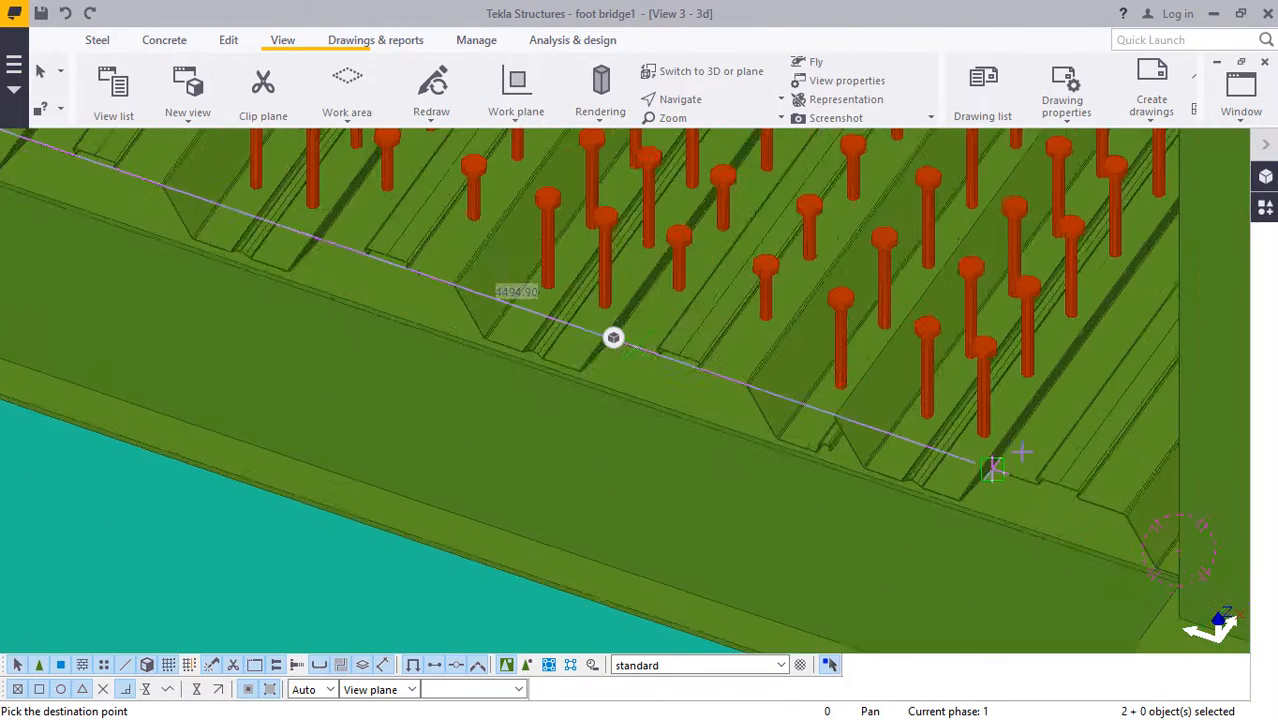
scroll(1008, 488, up, 5)
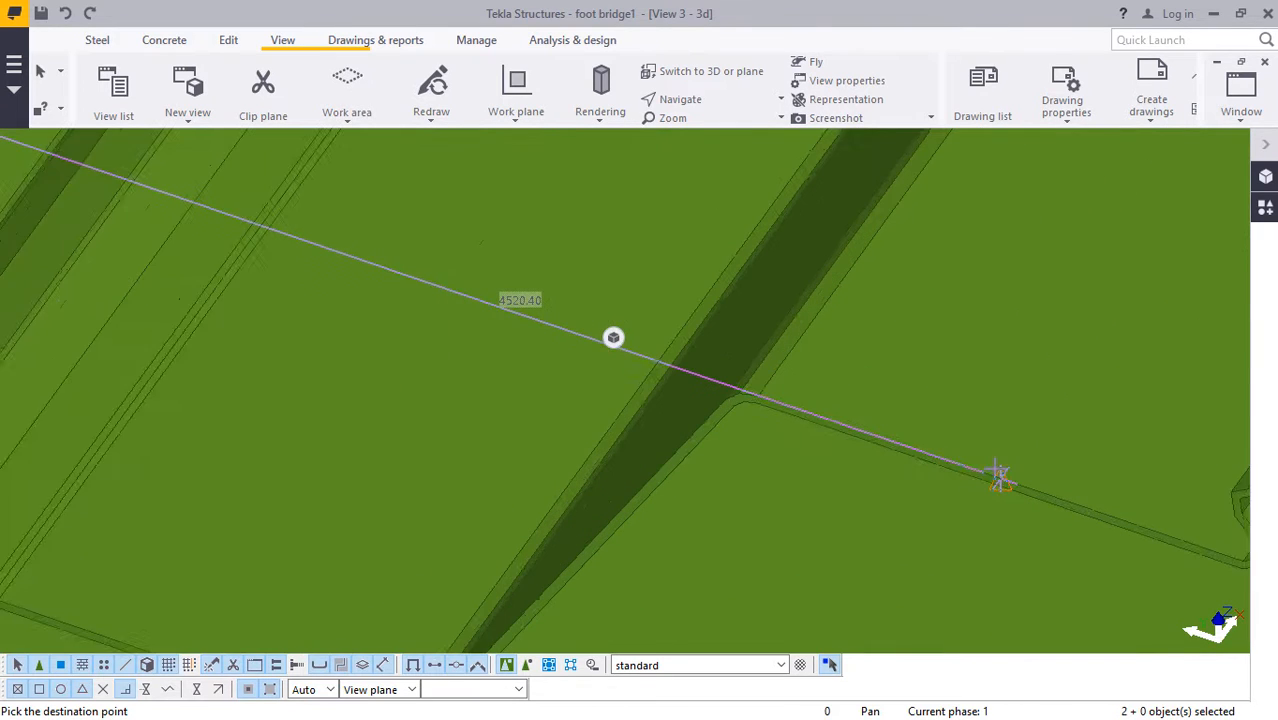
scroll(927, 462, down, 5)
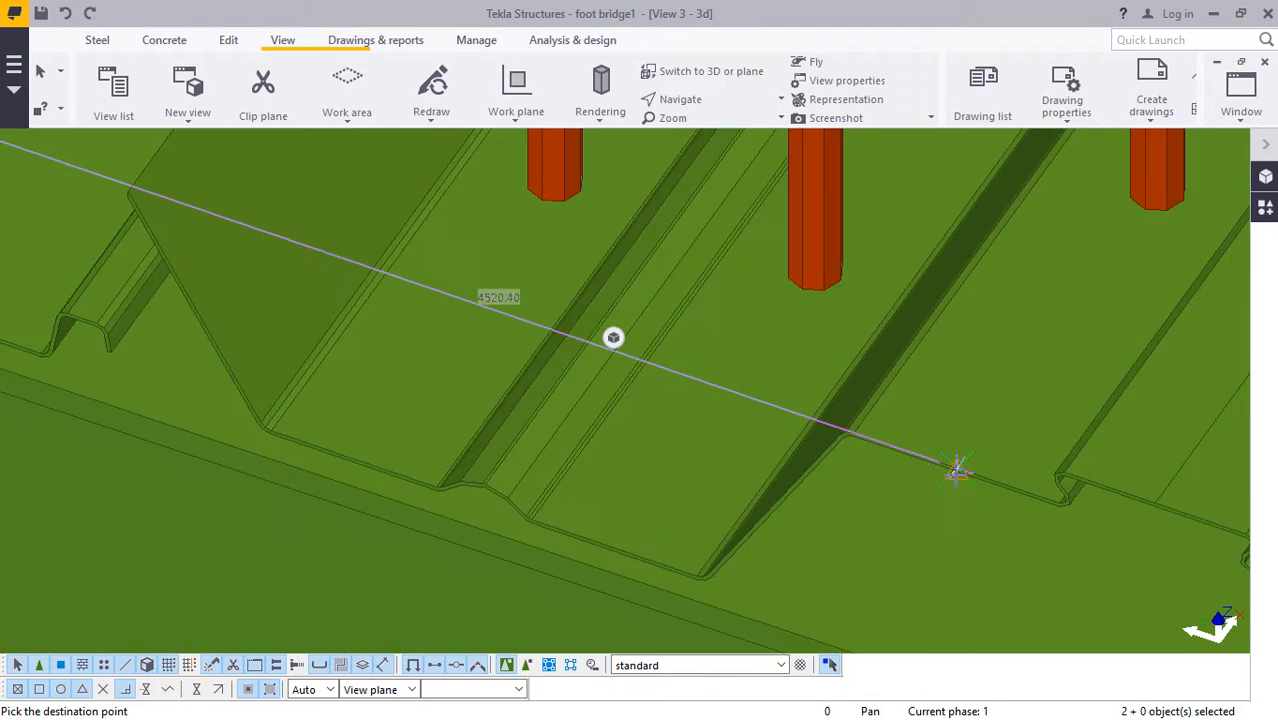
right_click(1008, 396)
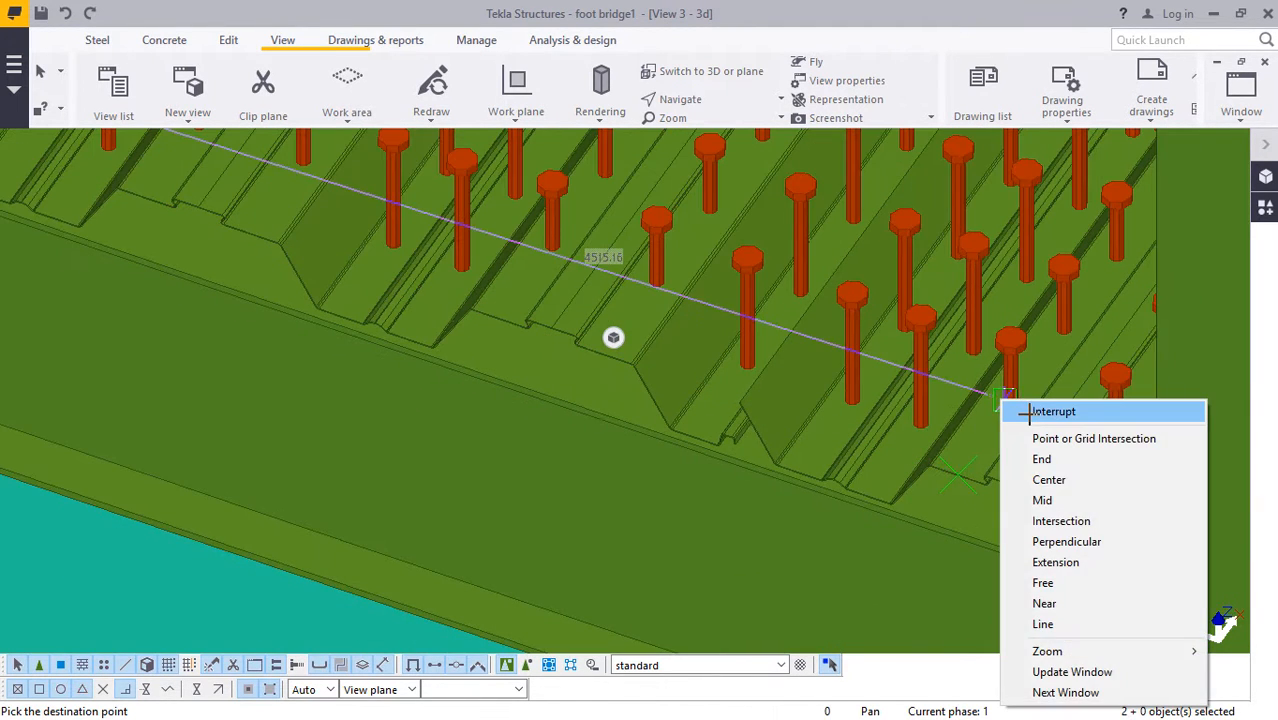
click(1040, 412)
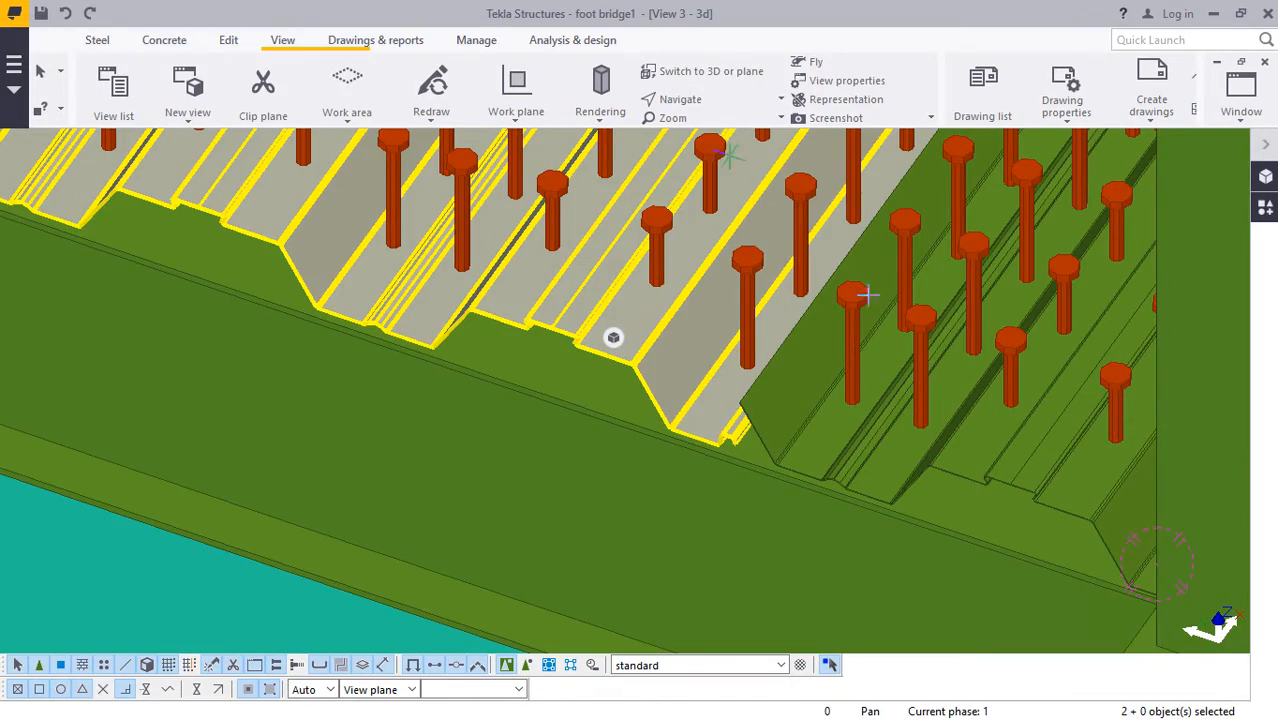
Examine the shear stud layout across both deck bays at the bridge's support end from several angles.
mouse_move(993, 417)
ctrl+middle_down()
mouse_move(1101, 322)
mouse_move(1147, 308)
mouse_move(1078, 305)
mouse_move(1002, 419)
ctrl+middle_up()
scroll(1021, 436, down, 4)
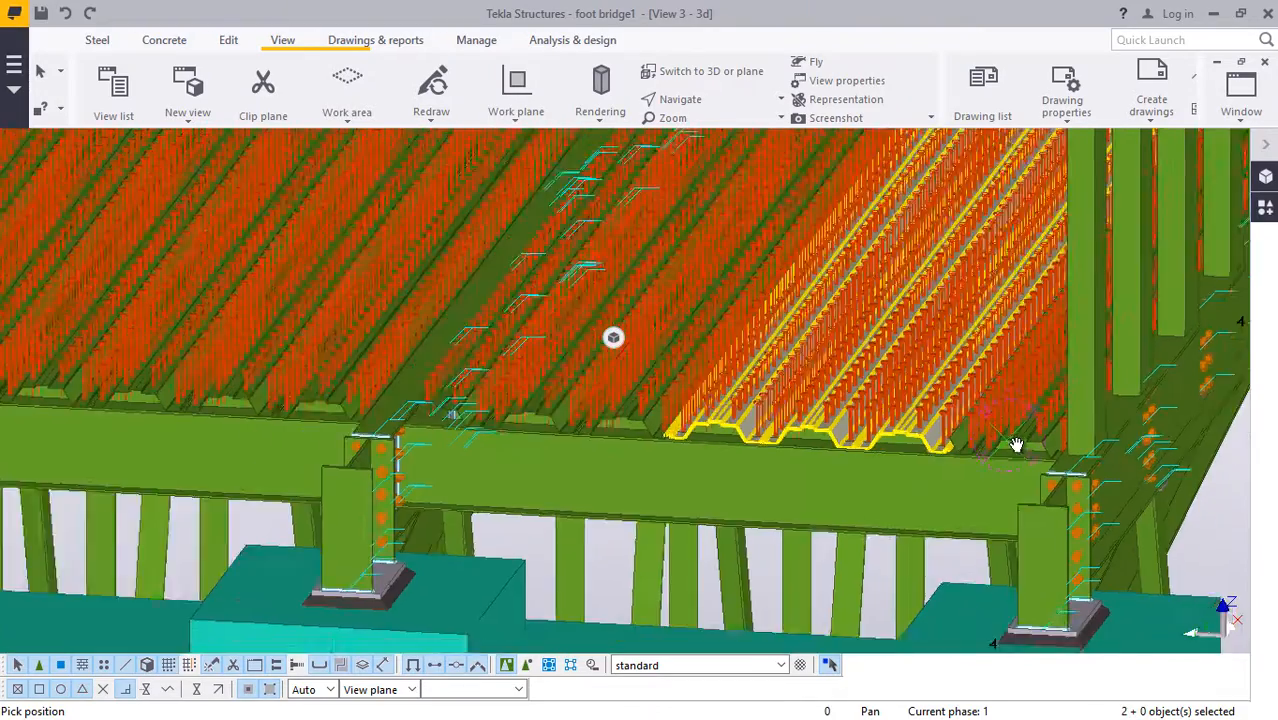
ctrl+middle_drag(1016, 446, 819, 429)
right_click(724, 468)
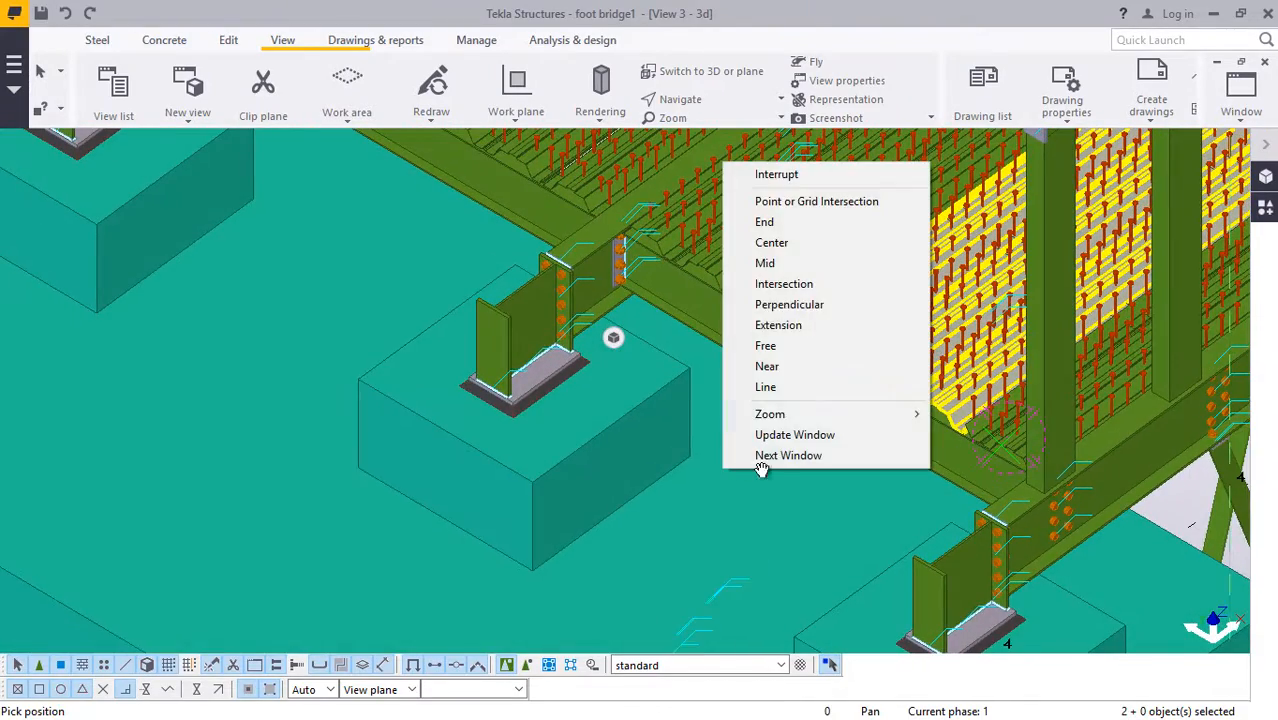
click(774, 181)
scroll(808, 529, down, 5)
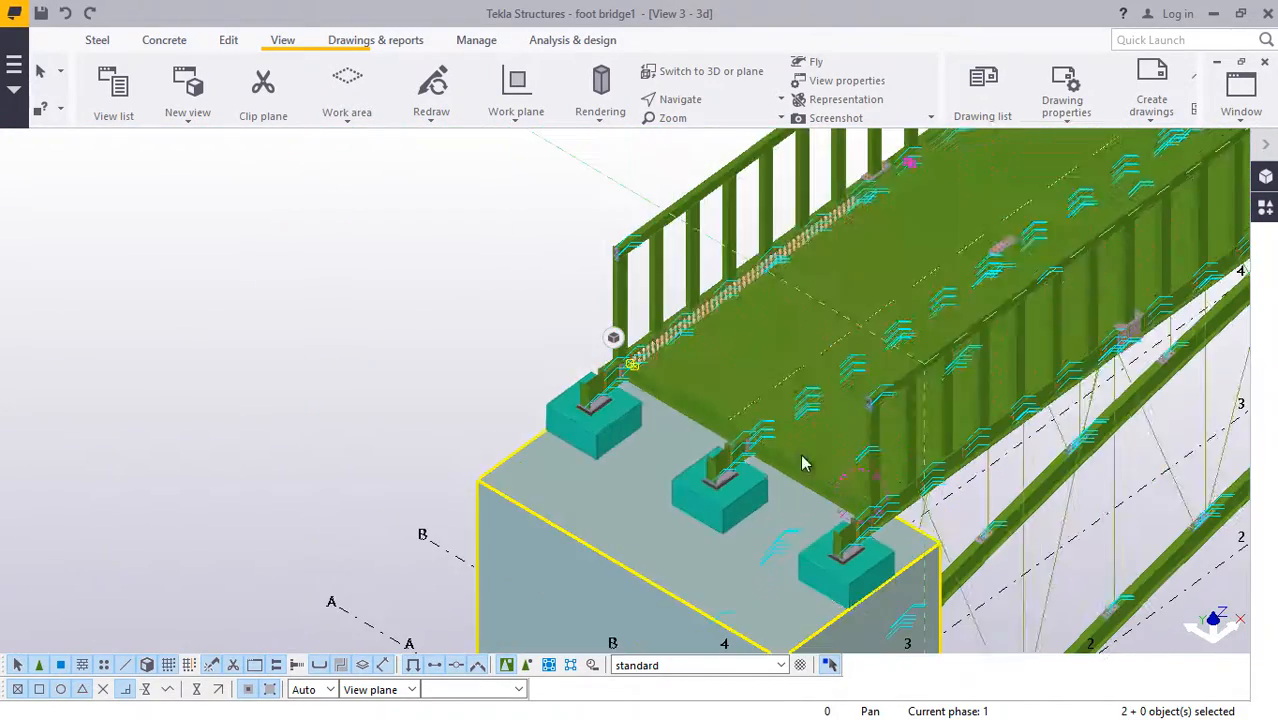
click(334, 255)
scroll(496, 280, up, 4)
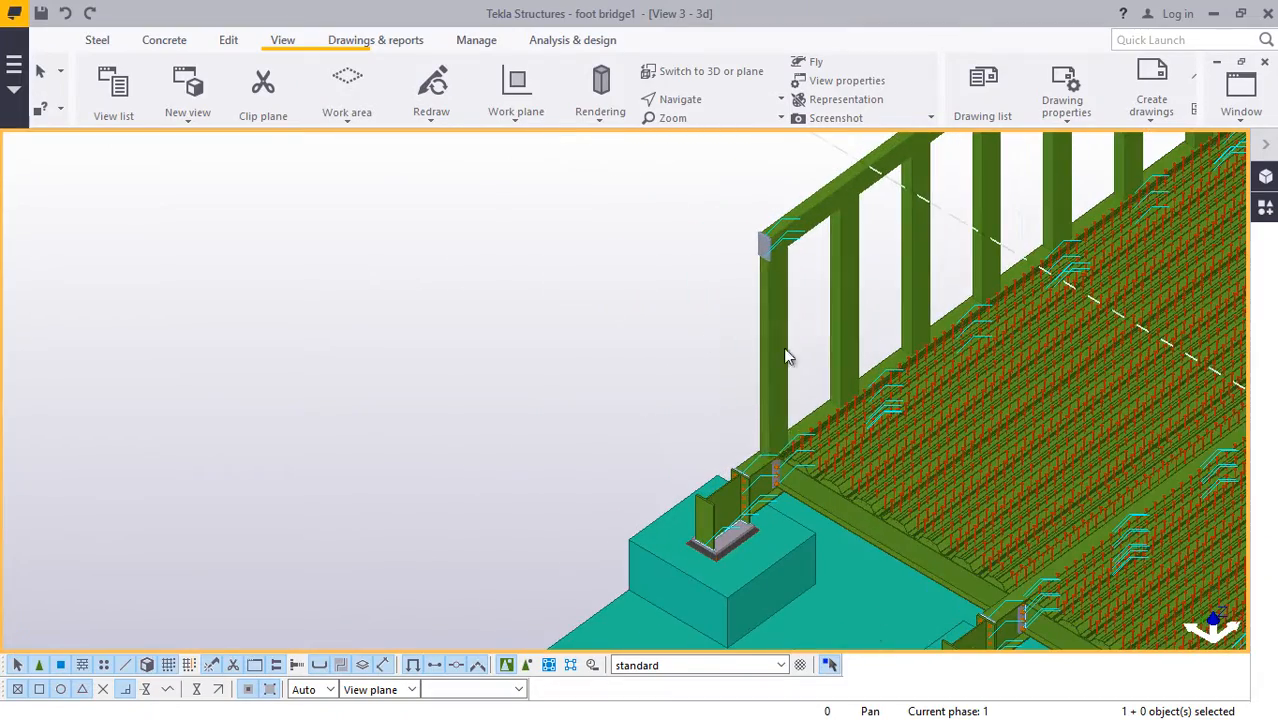
click(690, 106)
click(697, 128)
drag(935, 439, 838, 449)
scroll(838, 449, up, 5)
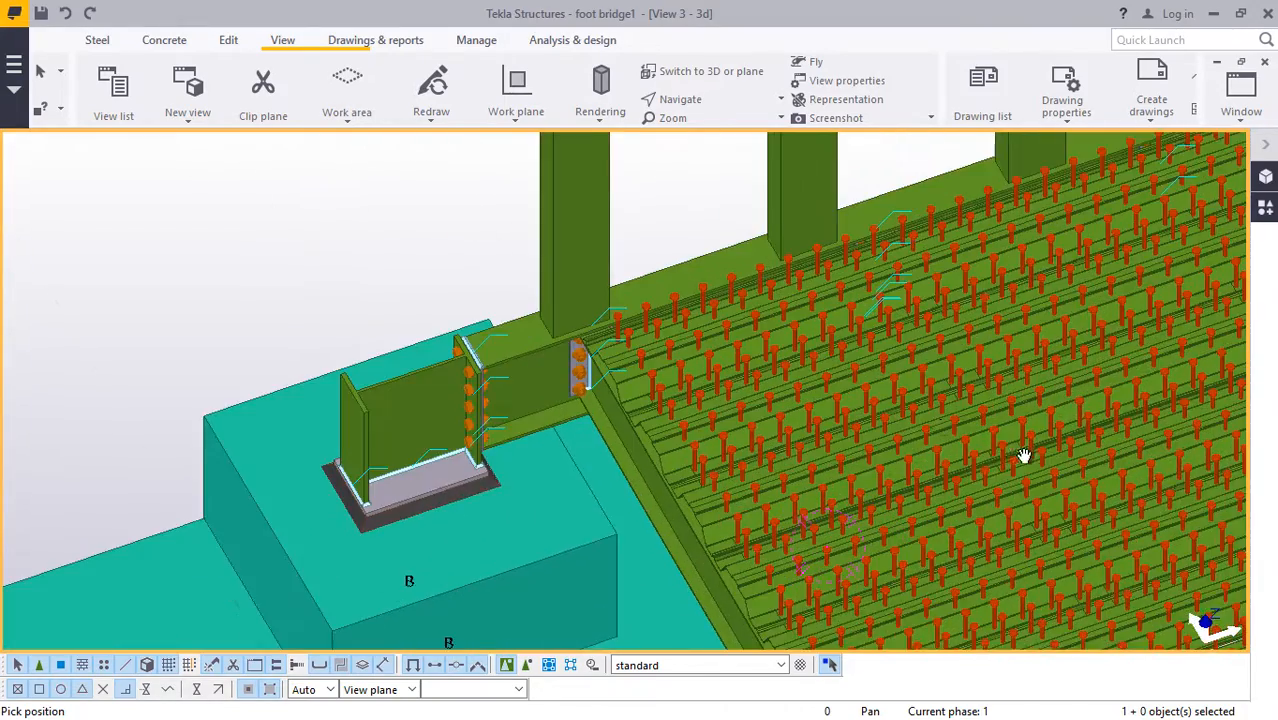
scroll(579, 365, down, 5)
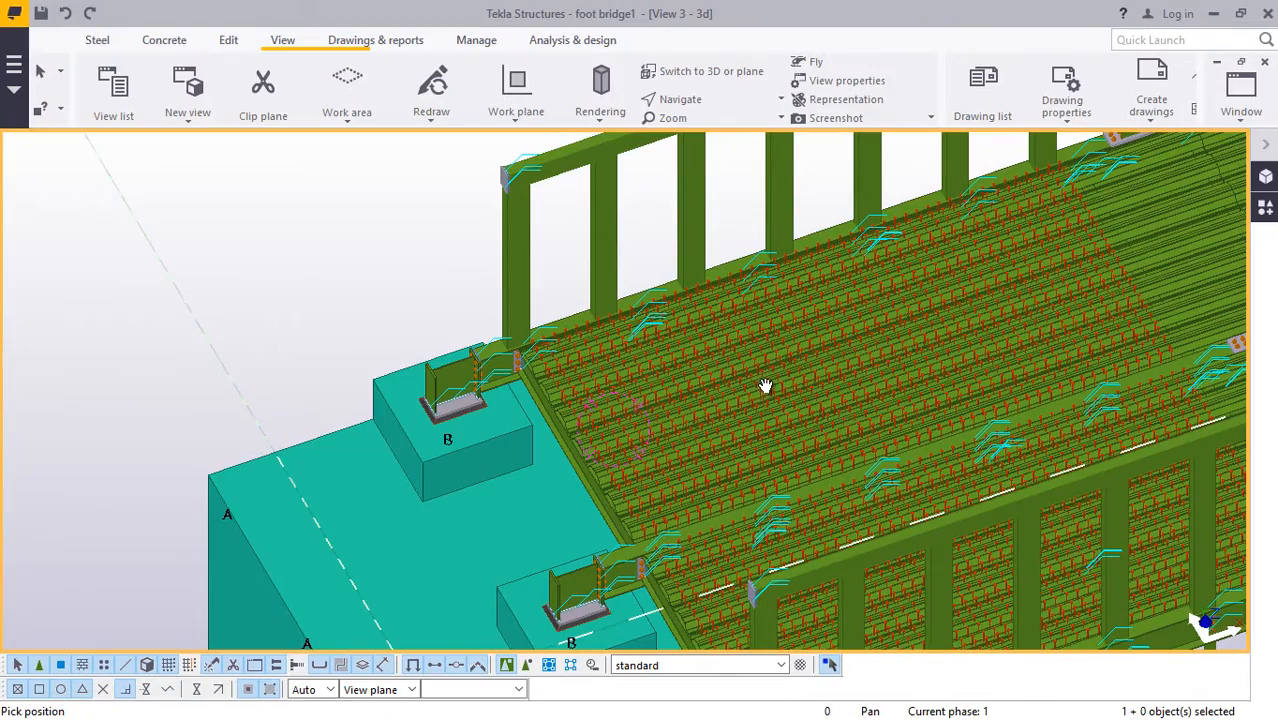
End the active command and select the first eight shear stud rows beside the railing at the bridge's support end.
right_click(240, 195)
click(285, 206)
scroll(635, 331, up, 4)
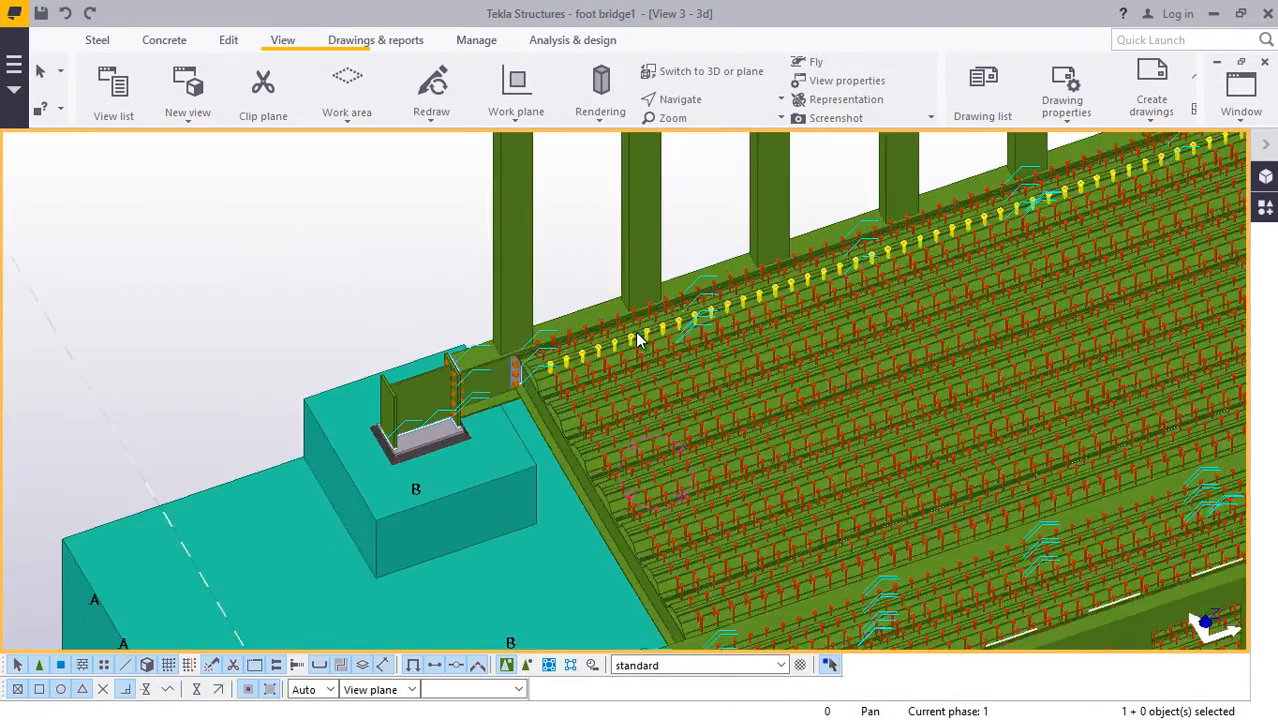
click(571, 312)
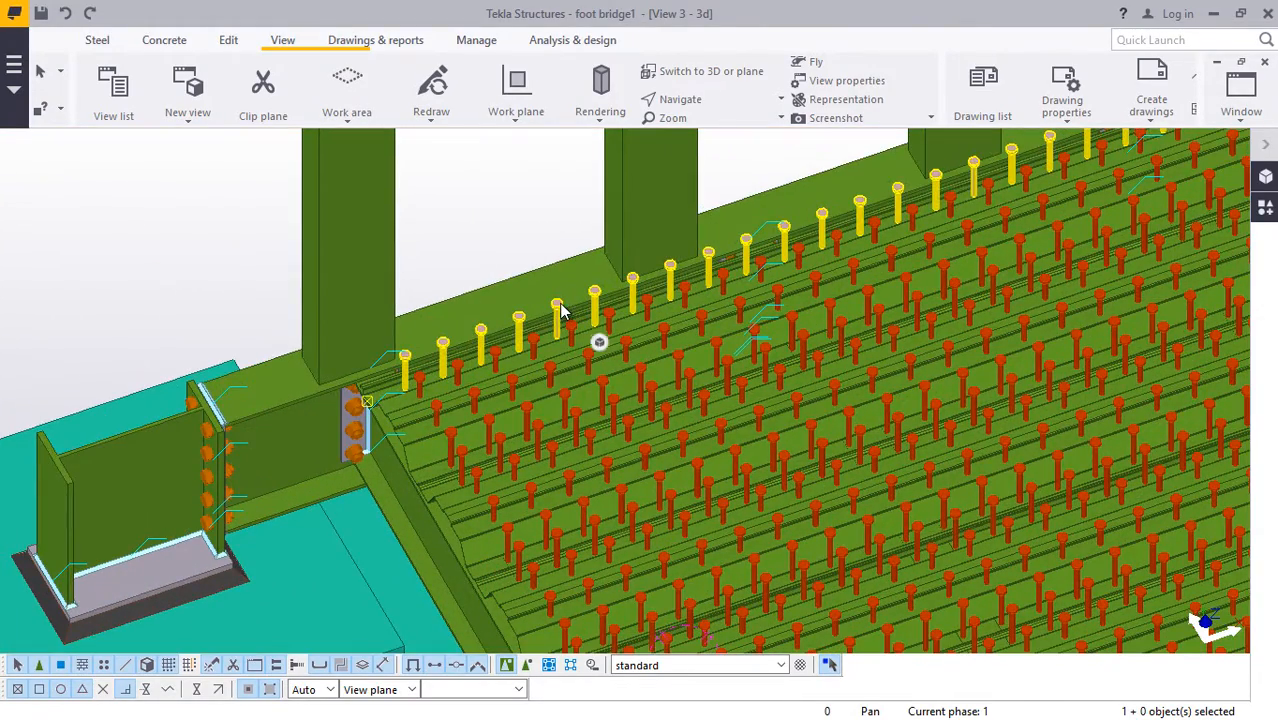
click(500, 355)
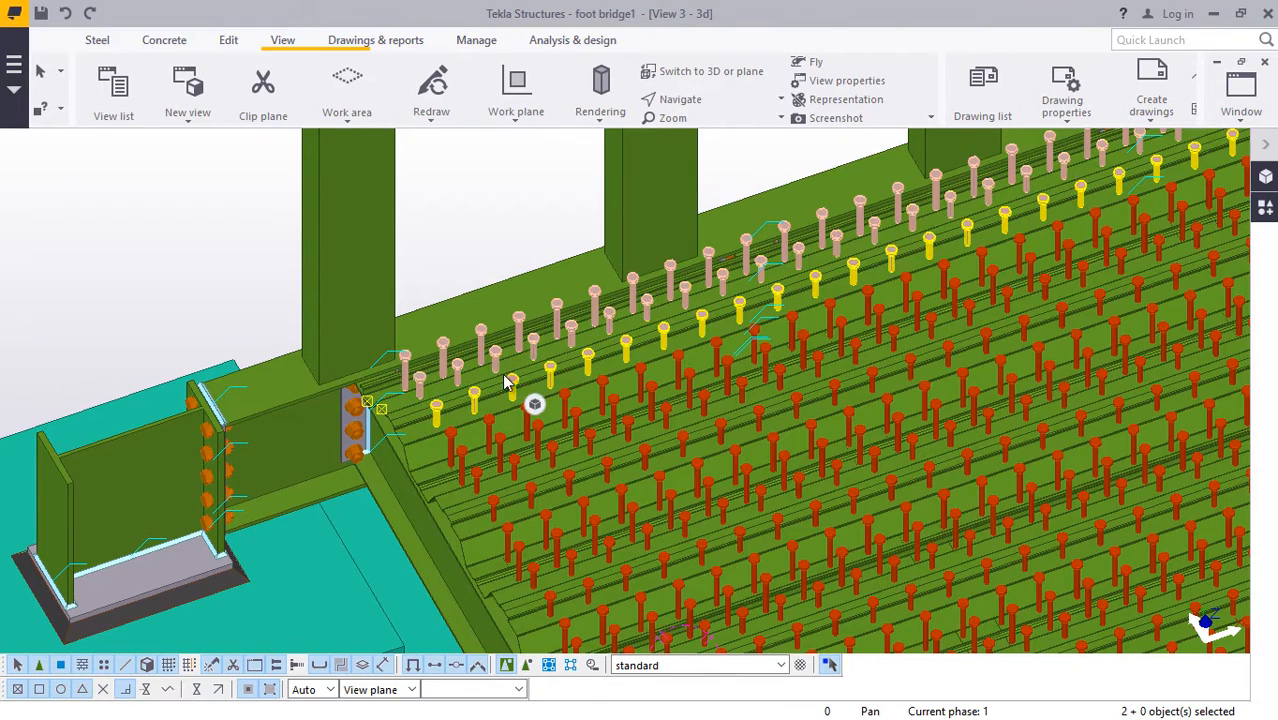
click(503, 450)
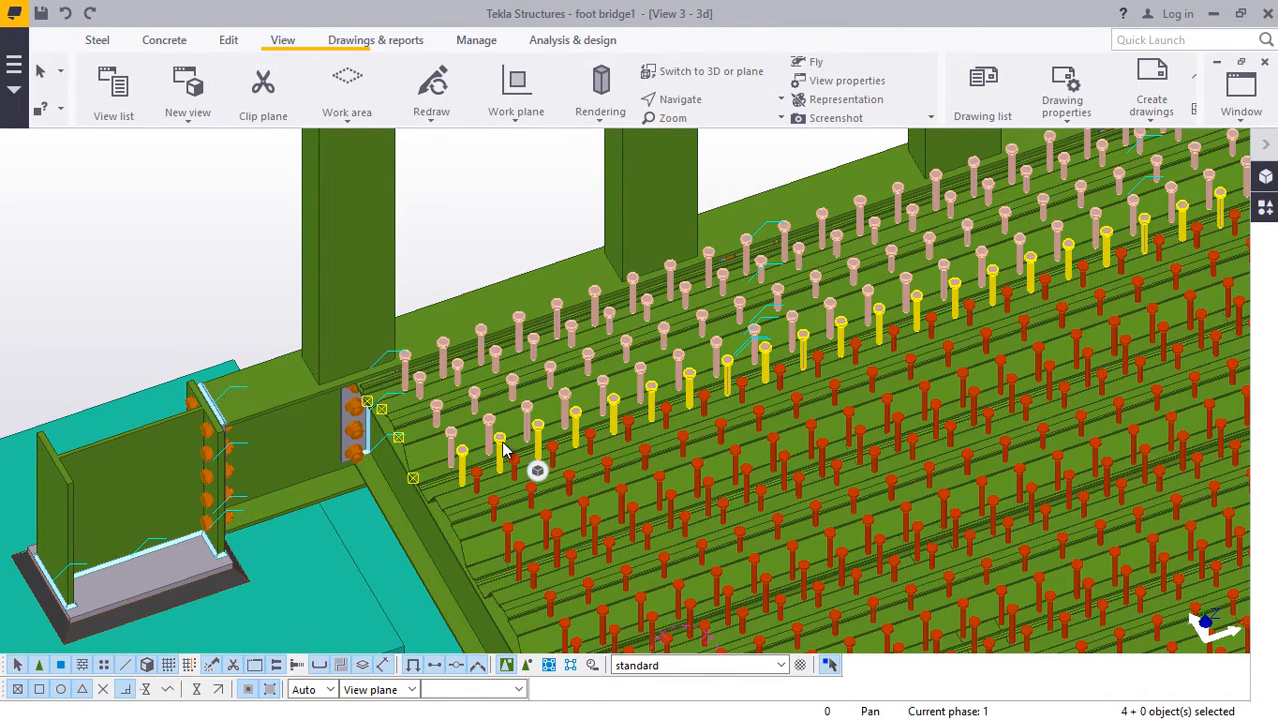
click(507, 531)
scroll(520, 450, down, 5)
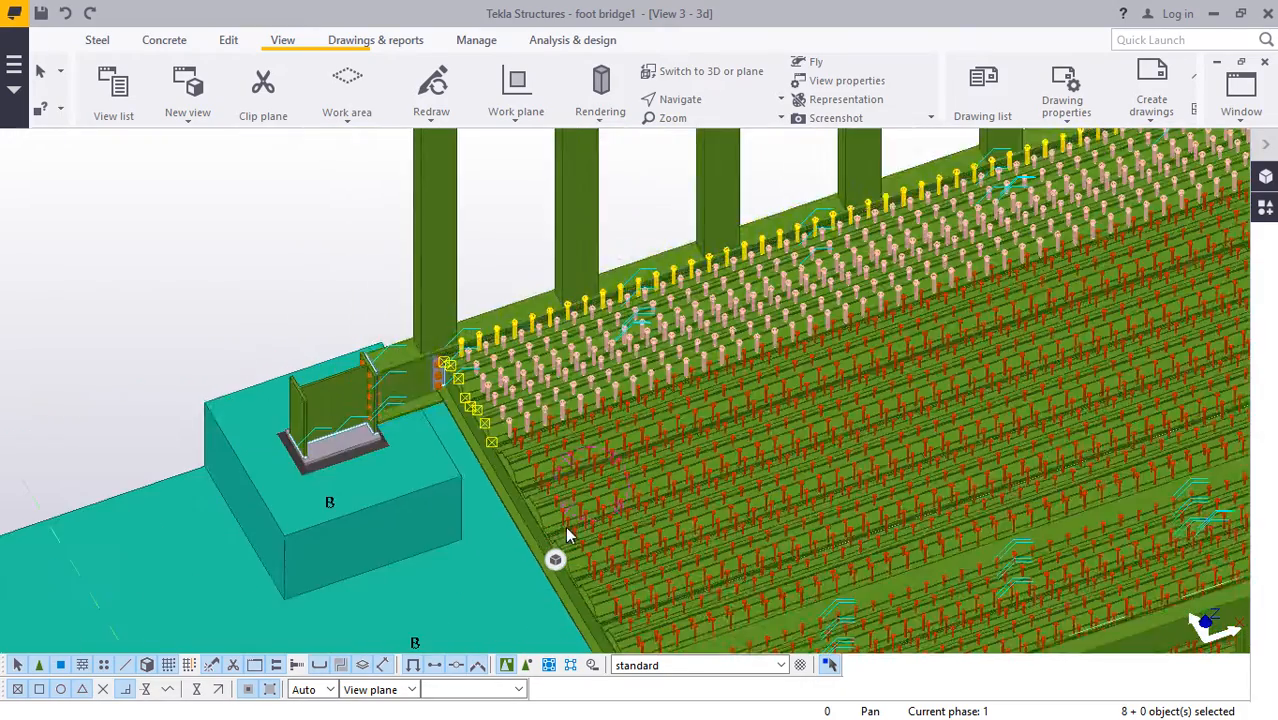
Add the ninth to fifteenth stud rows from the railing to the selection, covering both the valley and crest rows.
scroll(565, 526, up, 8)
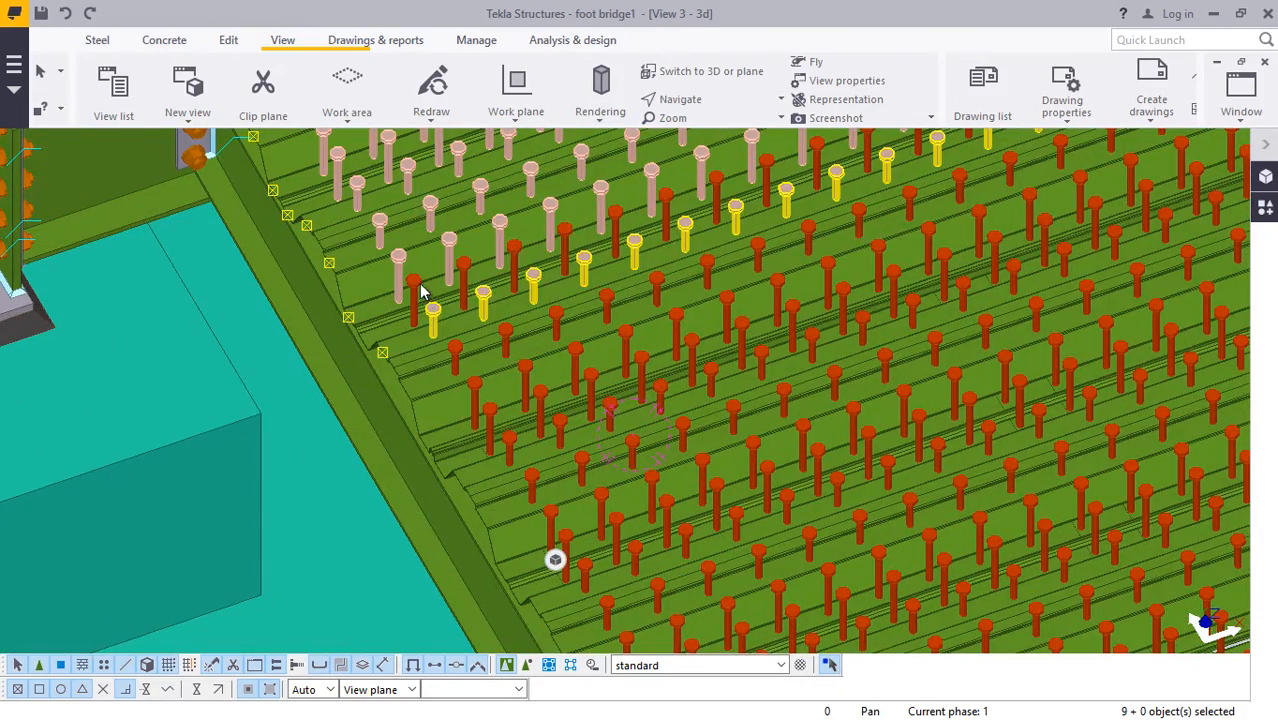
shift+click(421, 290)
shift+click(463, 356)
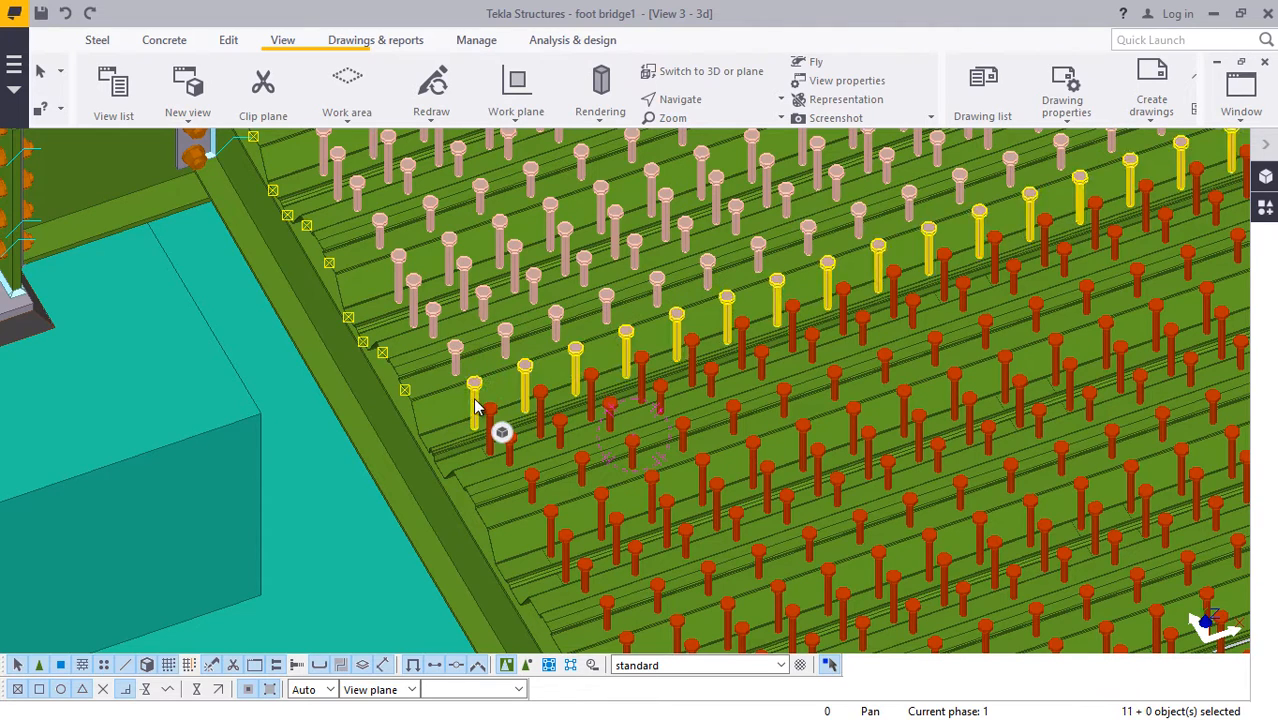
shift+click(489, 417)
shift+click(479, 400)
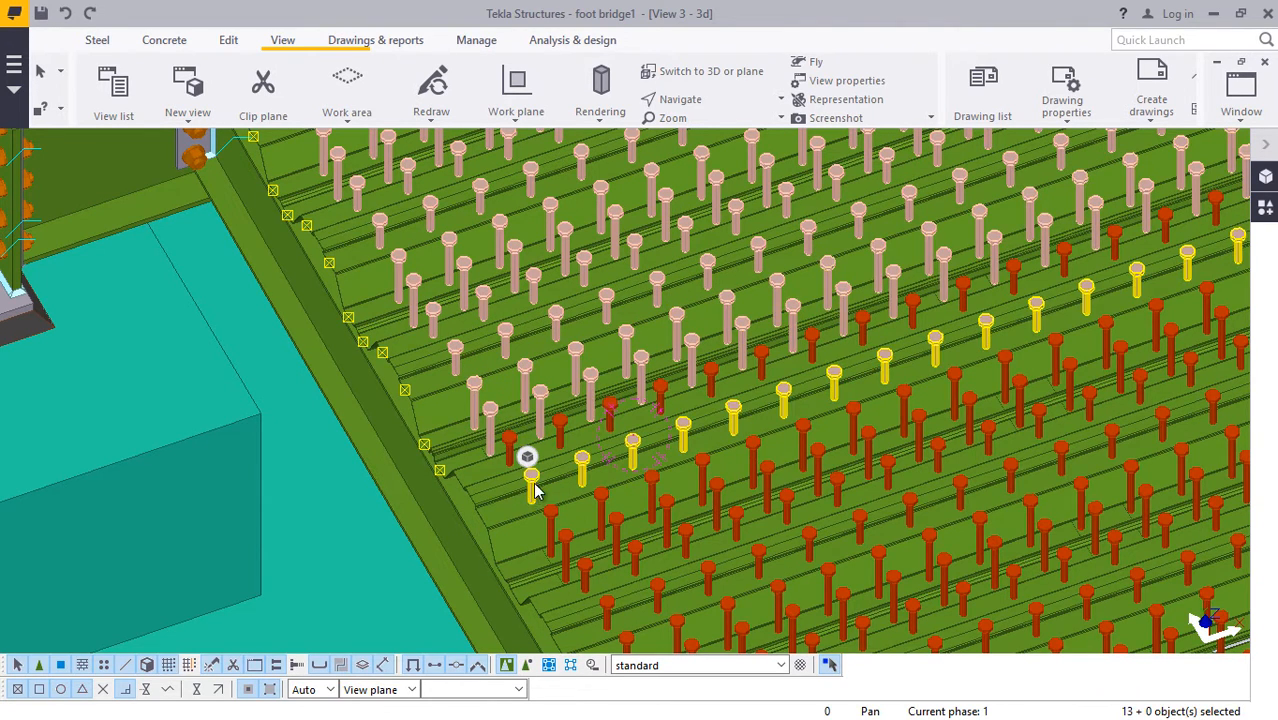
shift+click(515, 466)
shift+click(507, 455)
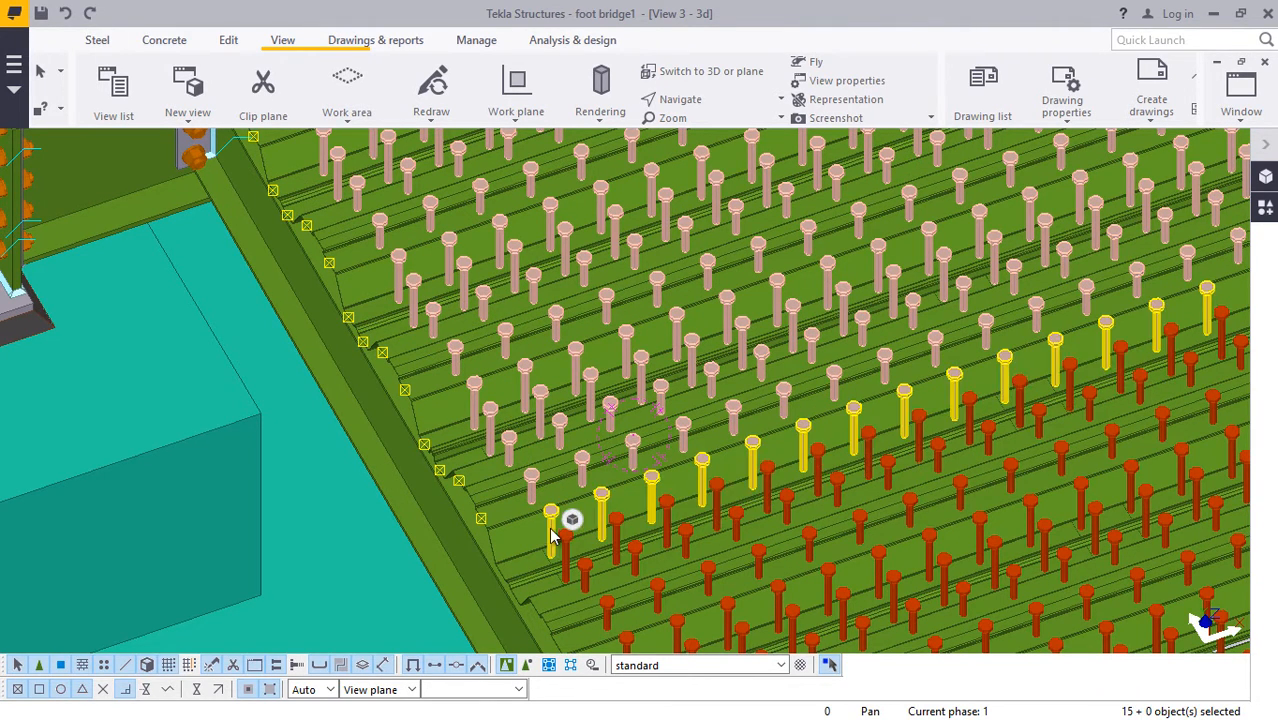
Extend the selection with the sixteenth to twenty-fifth stud rows, approaching the intermediate beam.
shift+click(571, 525)
shift+click(576, 560)
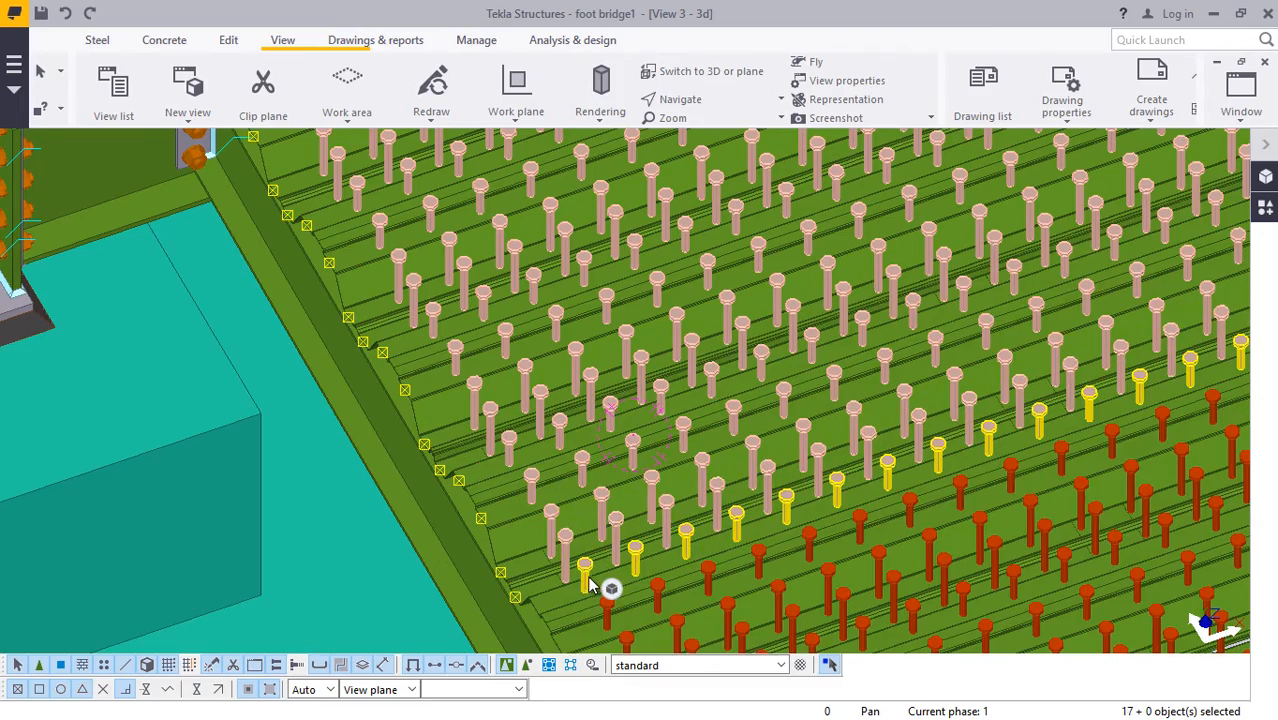
shift+click(594, 592)
scroll(456, 345, down, 5)
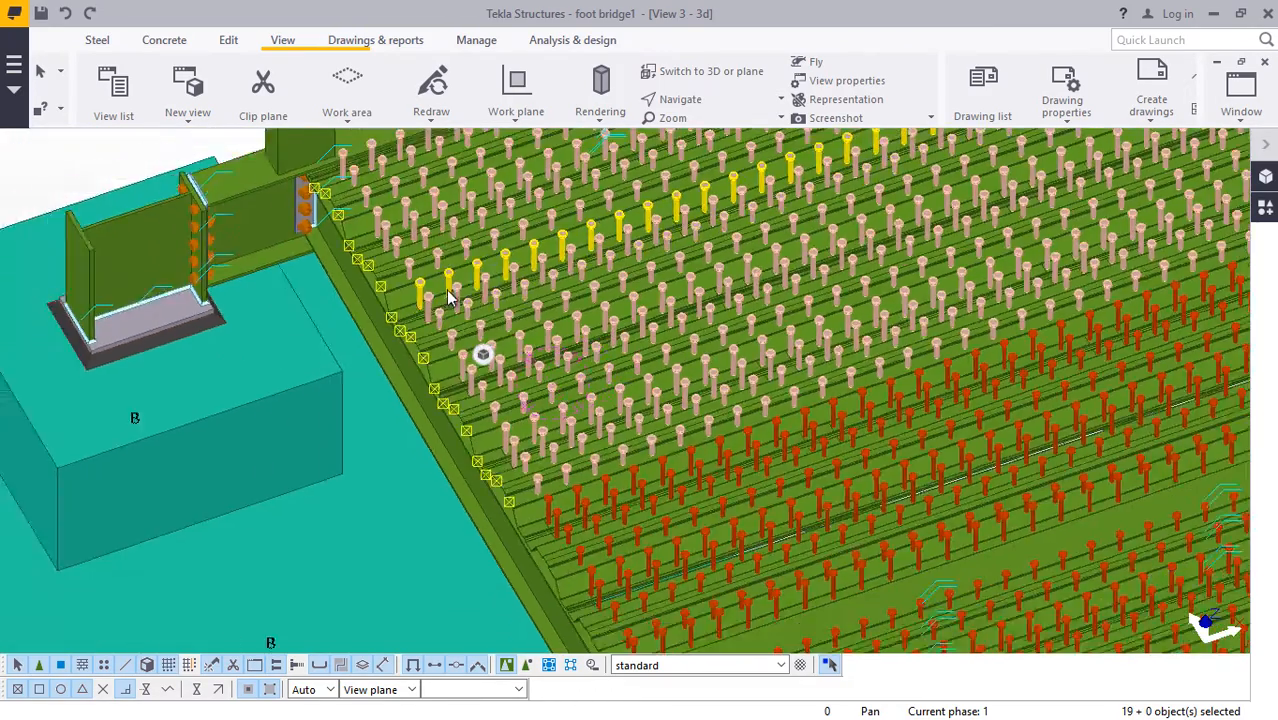
scroll(535, 465, up, 5)
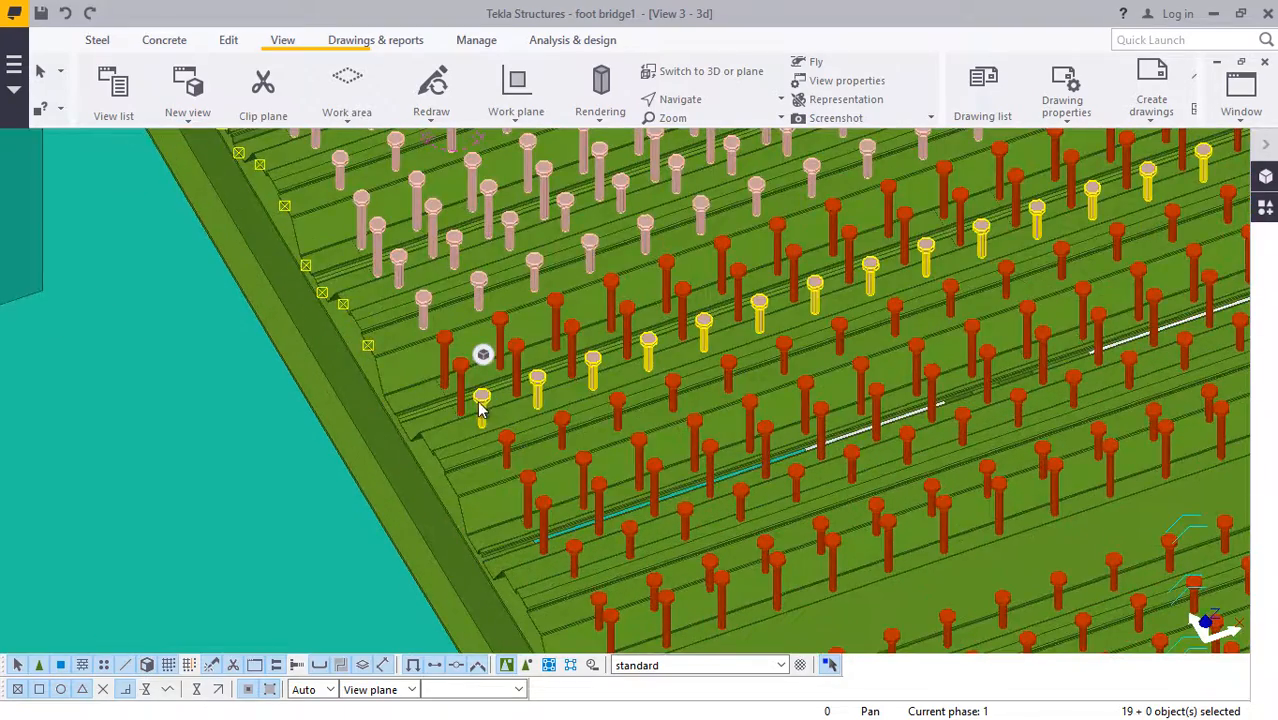
shift+click(462, 385)
shift+click(449, 367)
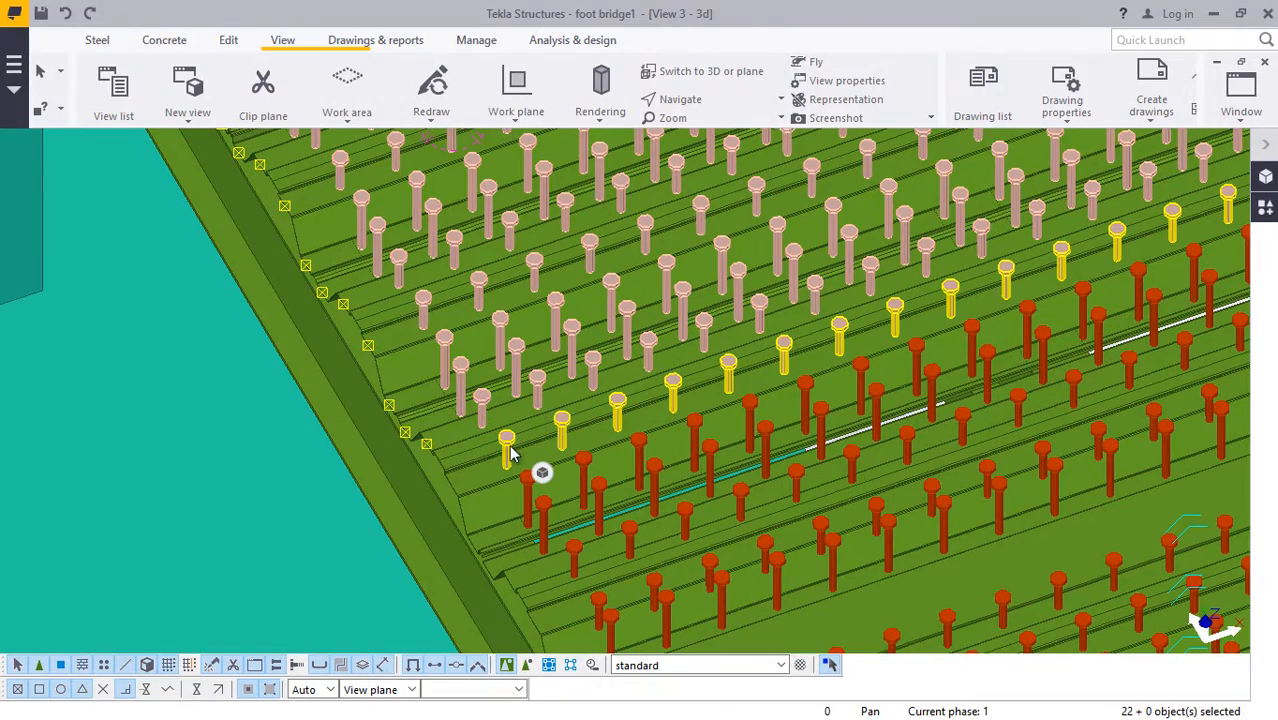
shift+click(524, 485)
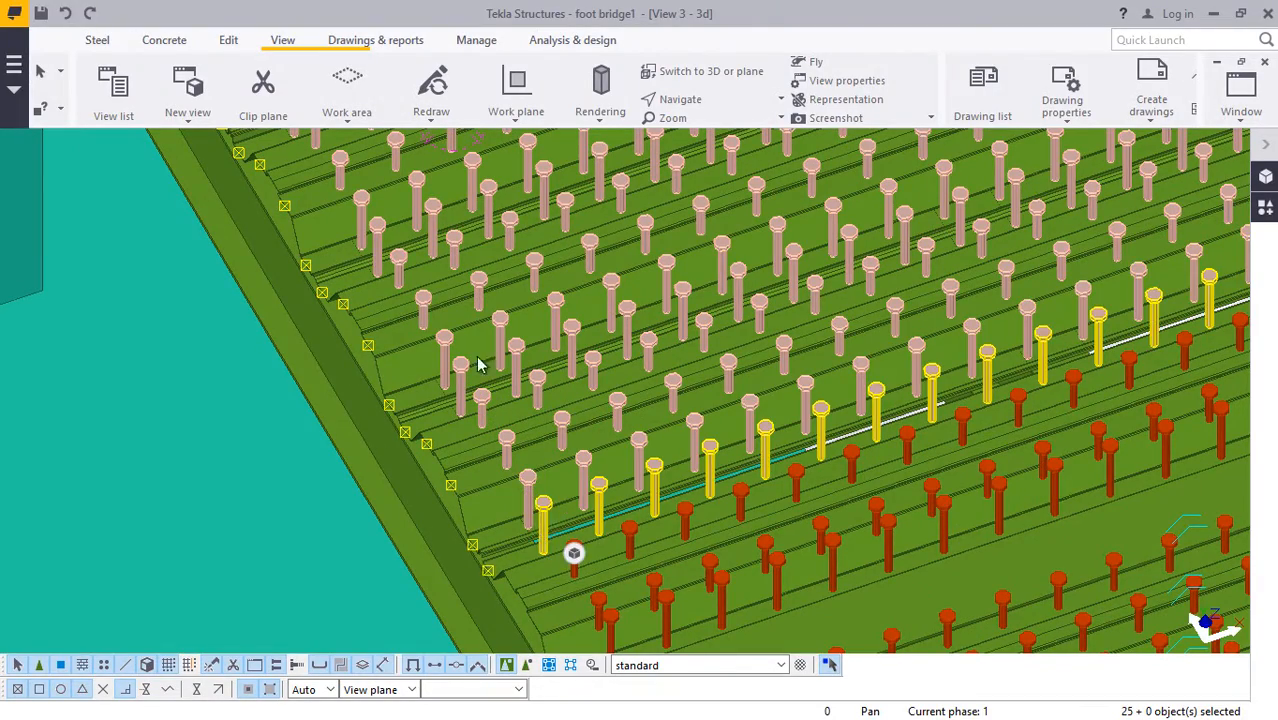
Add the last three stud rows before the intermediate beam and the first four rows beyond it to the selection.
scroll(456, 297, down, 5)
scroll(513, 472, up, 5)
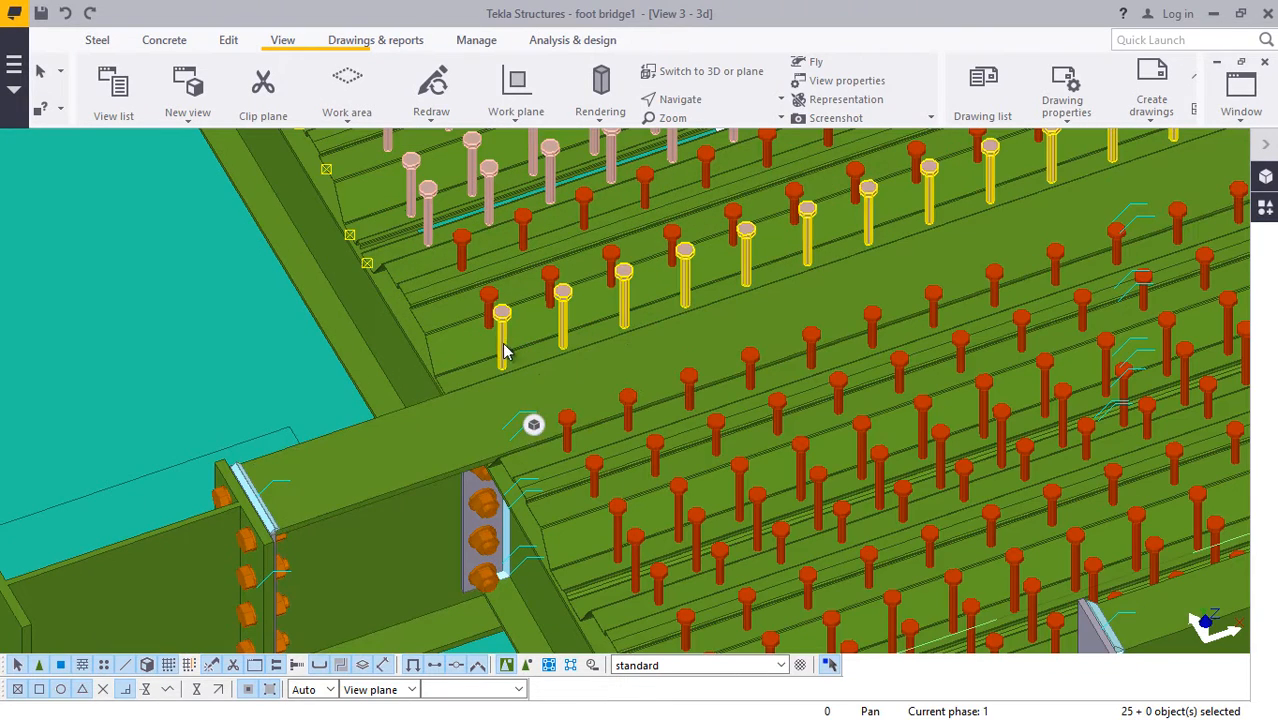
shift+click(490, 302)
shift+click(465, 250)
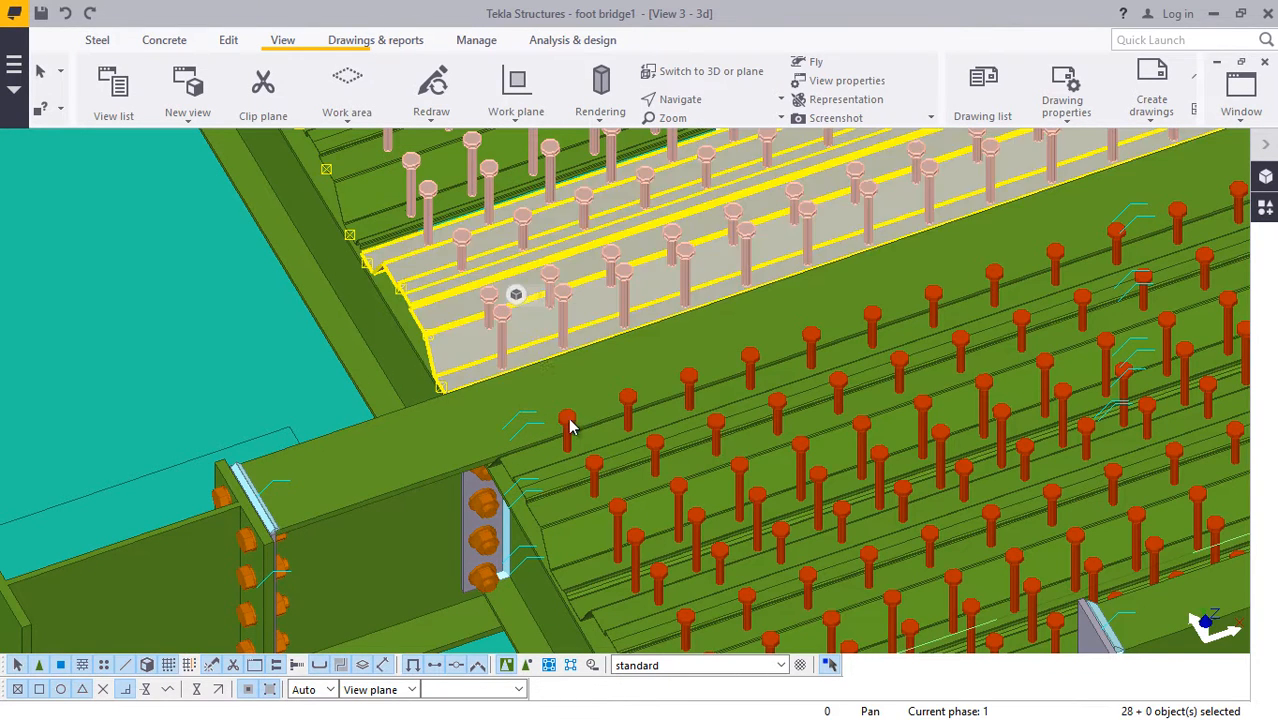
shift+click(570, 432)
shift+click(598, 495)
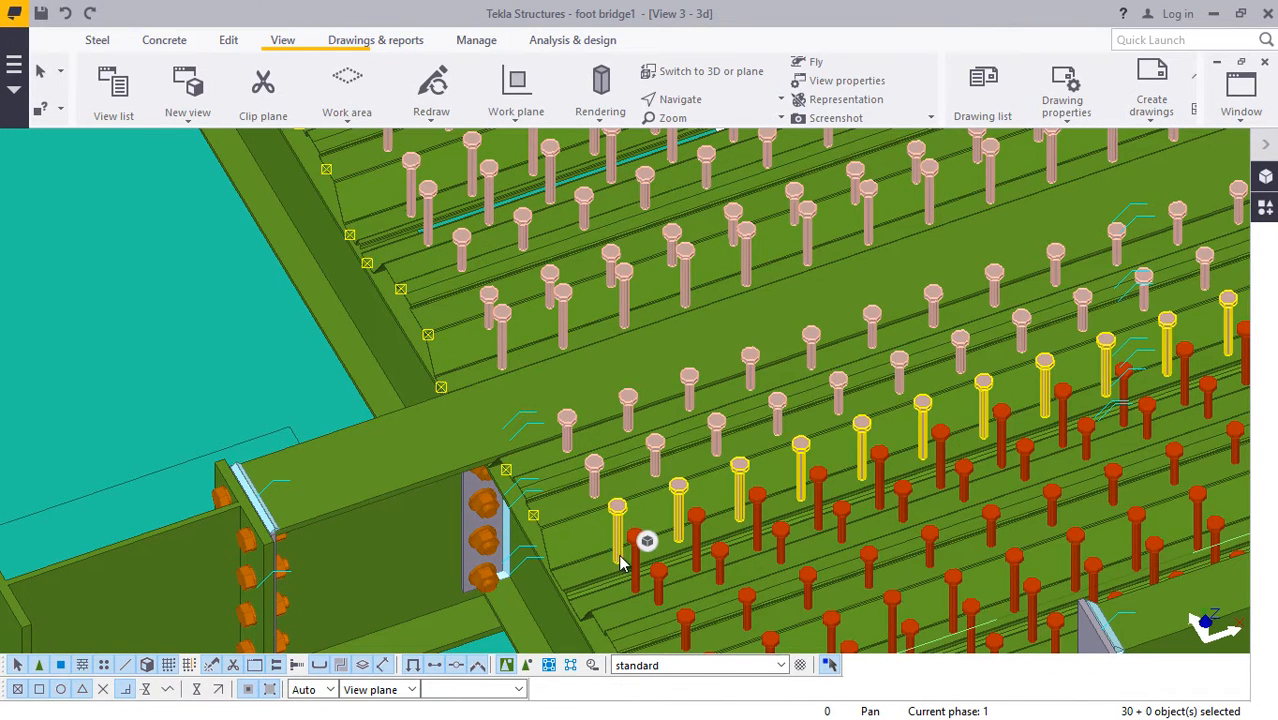
shift+click(624, 567)
scroll(600, 540, down, 5)
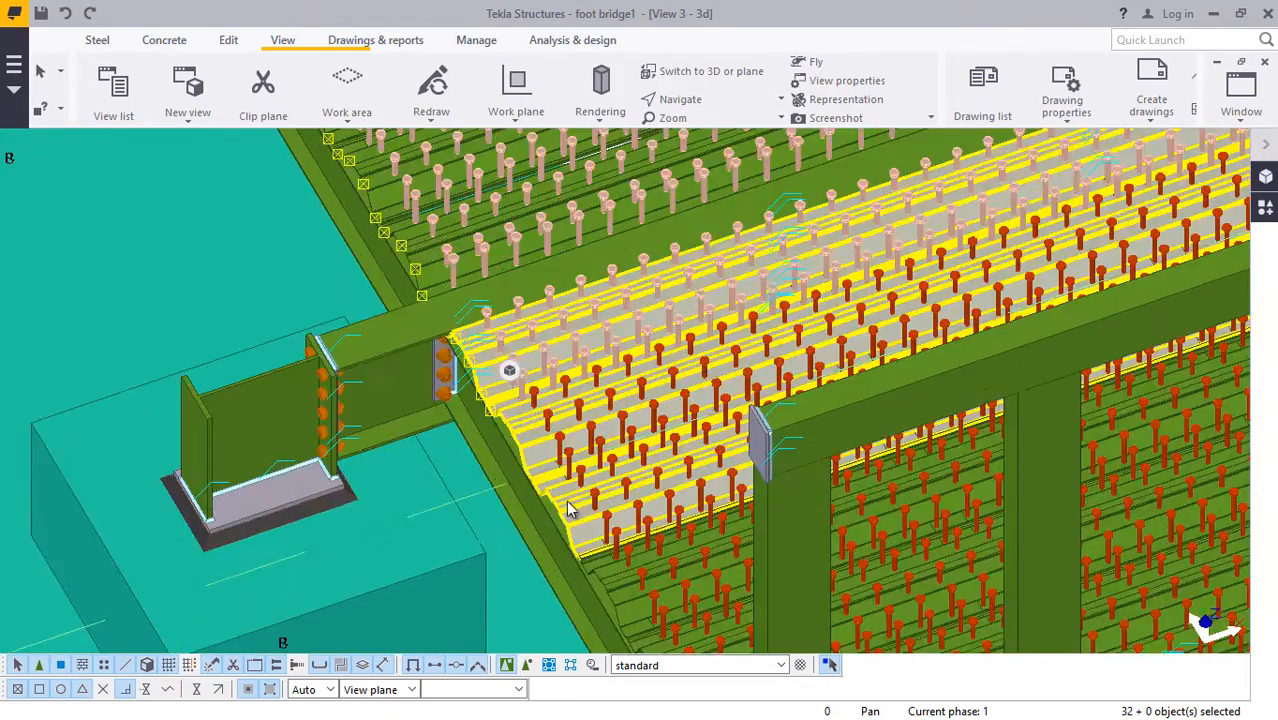
Add the following eight stud rows of the second deck bay to the selection, bringing it to 40 rows.
scroll(567, 509, up, 3)
shift+click(528, 334)
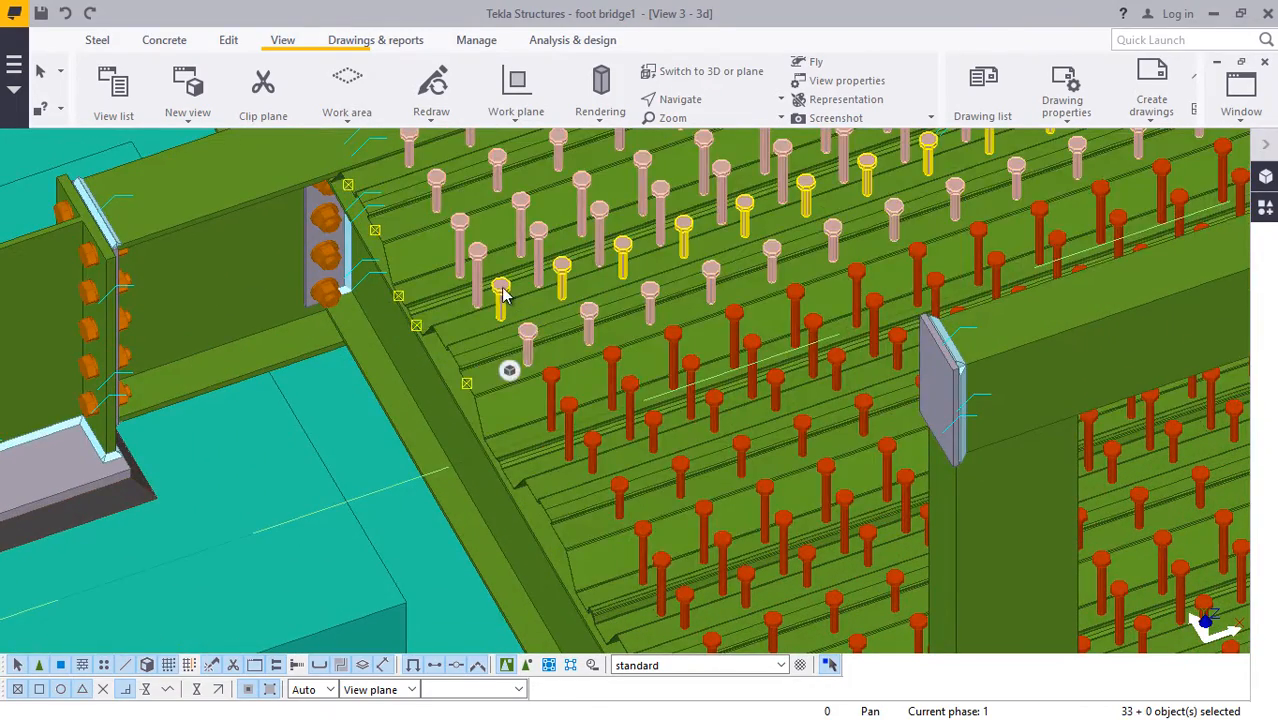
shift+click(502, 290)
shift+click(562, 405)
shift+click(582, 438)
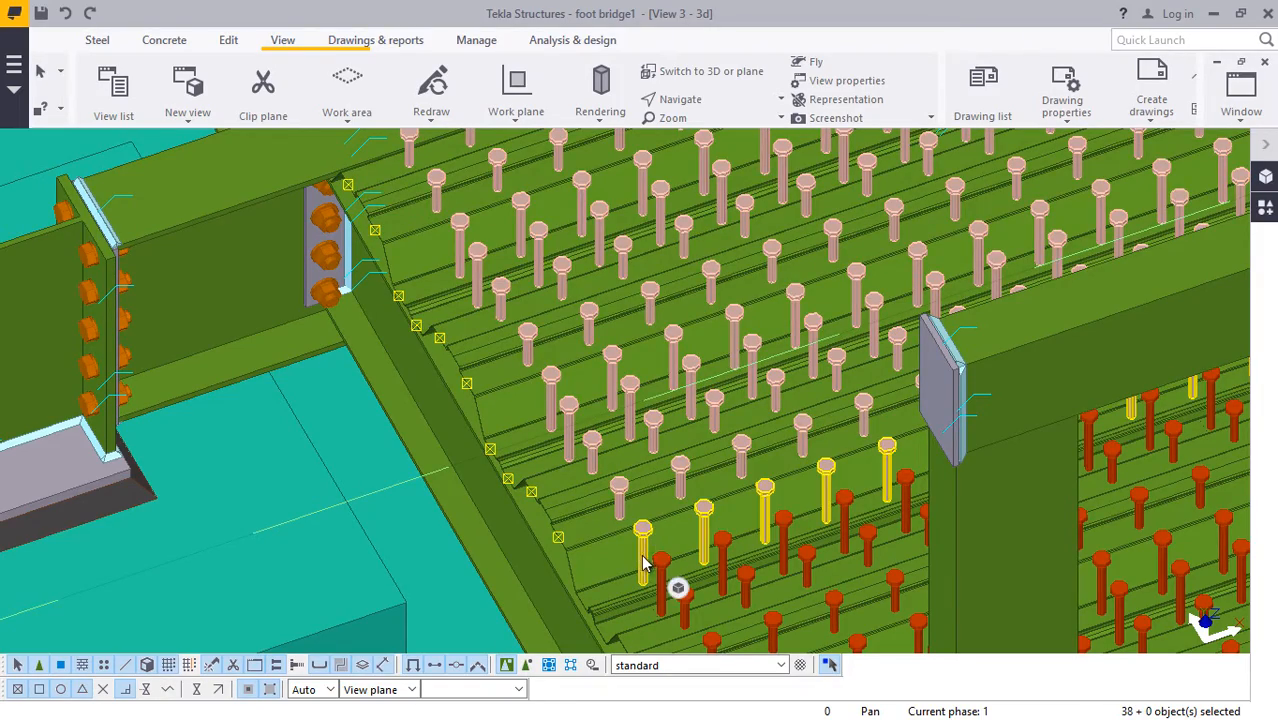
shift+click(645, 567)
shift+click(658, 585)
scroll(537, 365, down, 4)
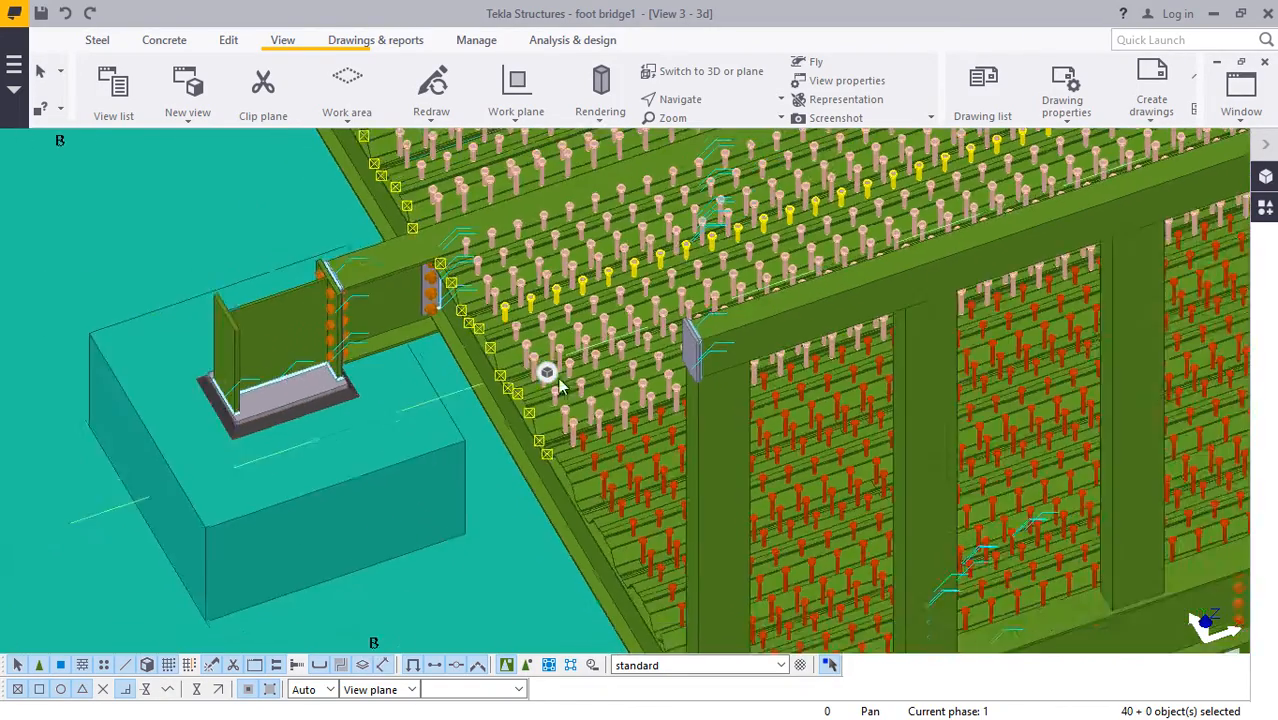
Add eight more stud rows behind the near railing posts to the selection, bringing it to 48 rows.
scroll(548, 371, up, 5)
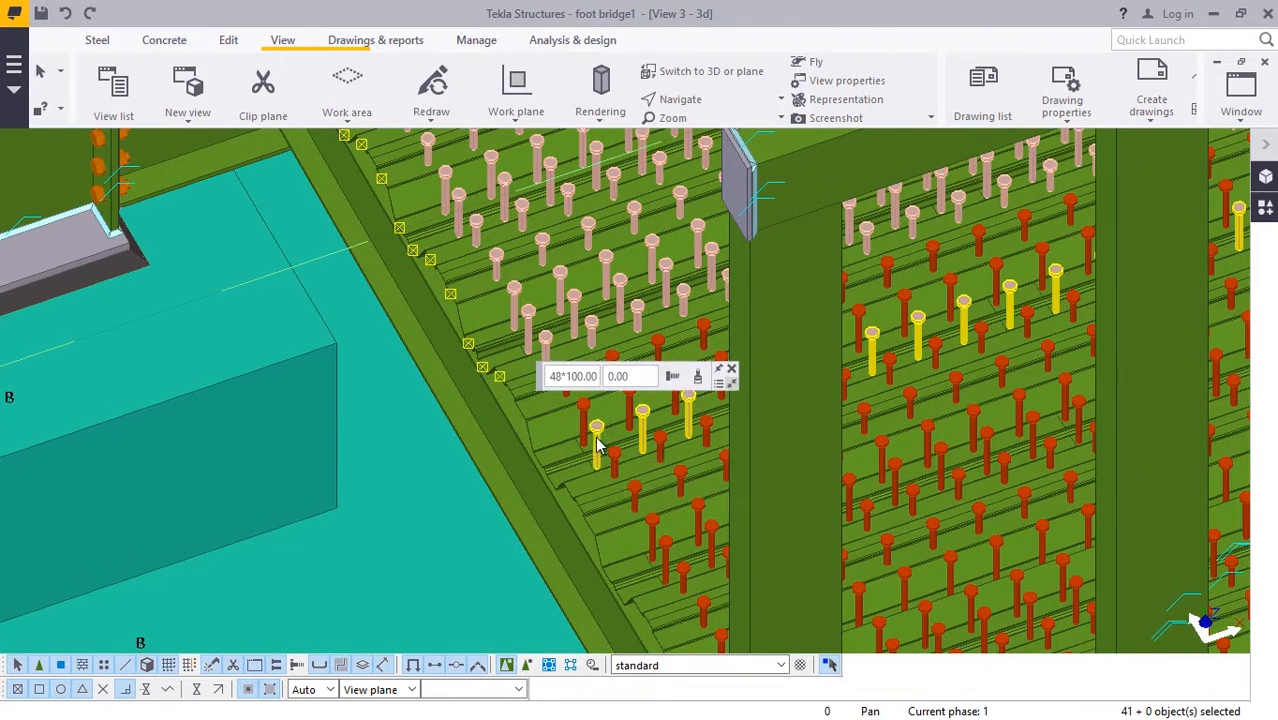
shift+click(587, 412)
shift+click(568, 378)
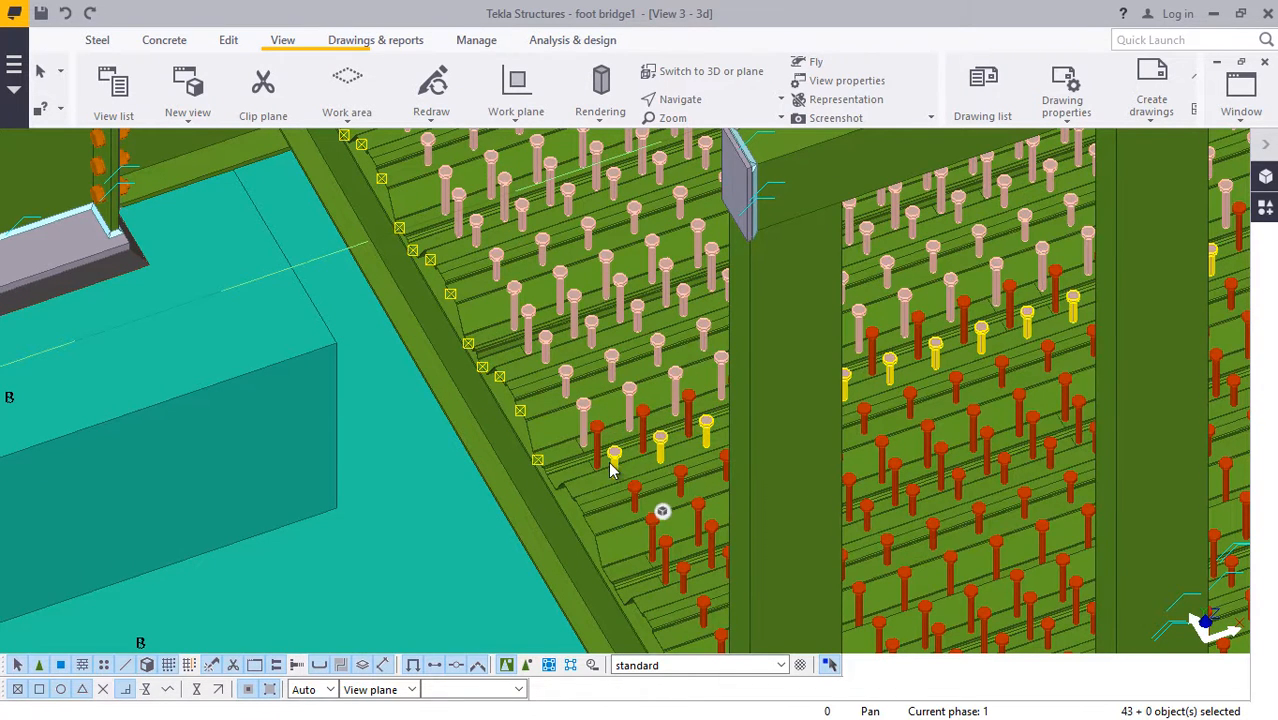
shift+click(619, 464)
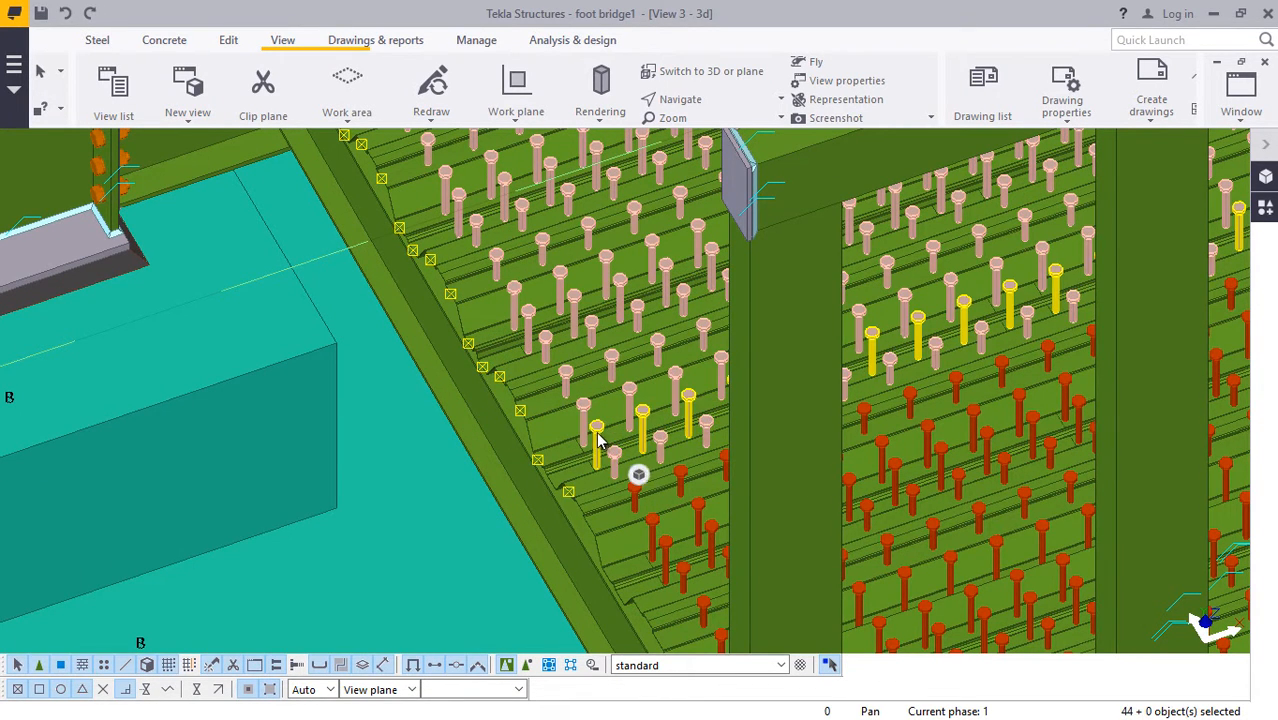
shift+click(652, 548)
shift+click(666, 570)
scroll(541, 370, down, 3)
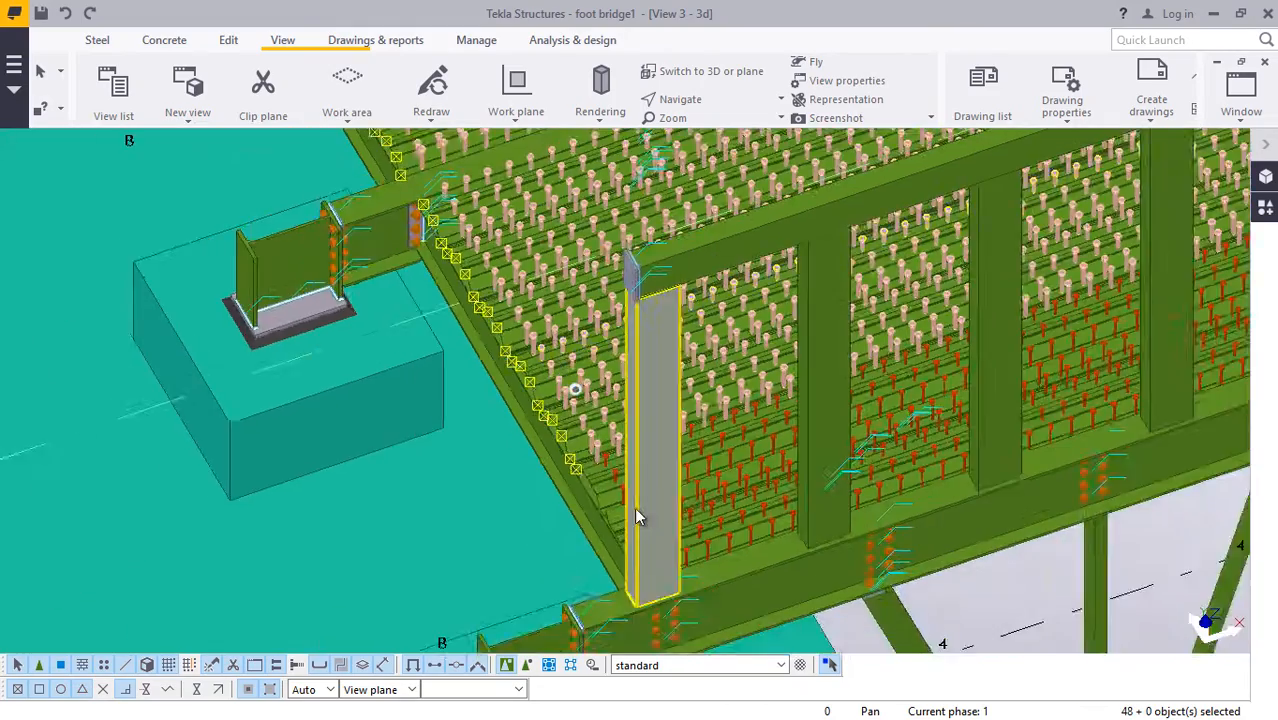
Add the remaining eight stud rows up to the deck's far edge so all 56 rows are selected.
scroll(637, 511, up, 3)
scroll(637, 509, up, 3)
shift+click(579, 430)
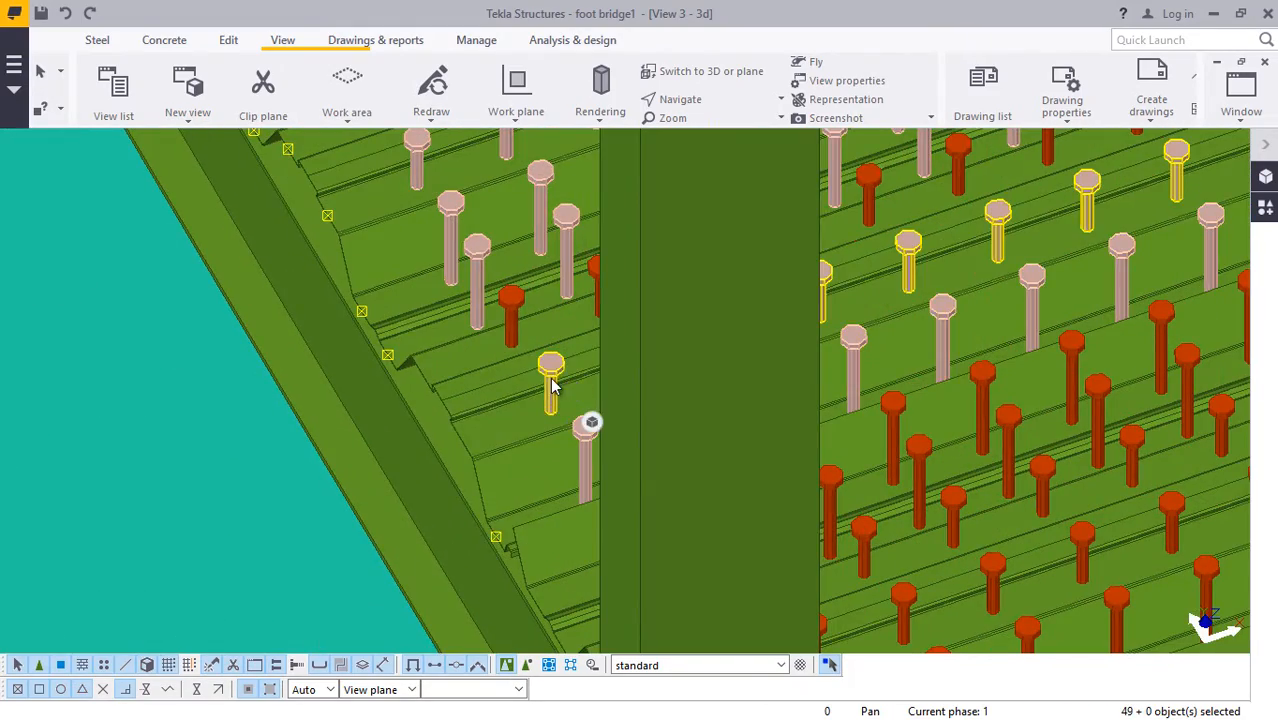
shift+click(551, 374)
shift+click(511, 305)
shift+click(871, 538)
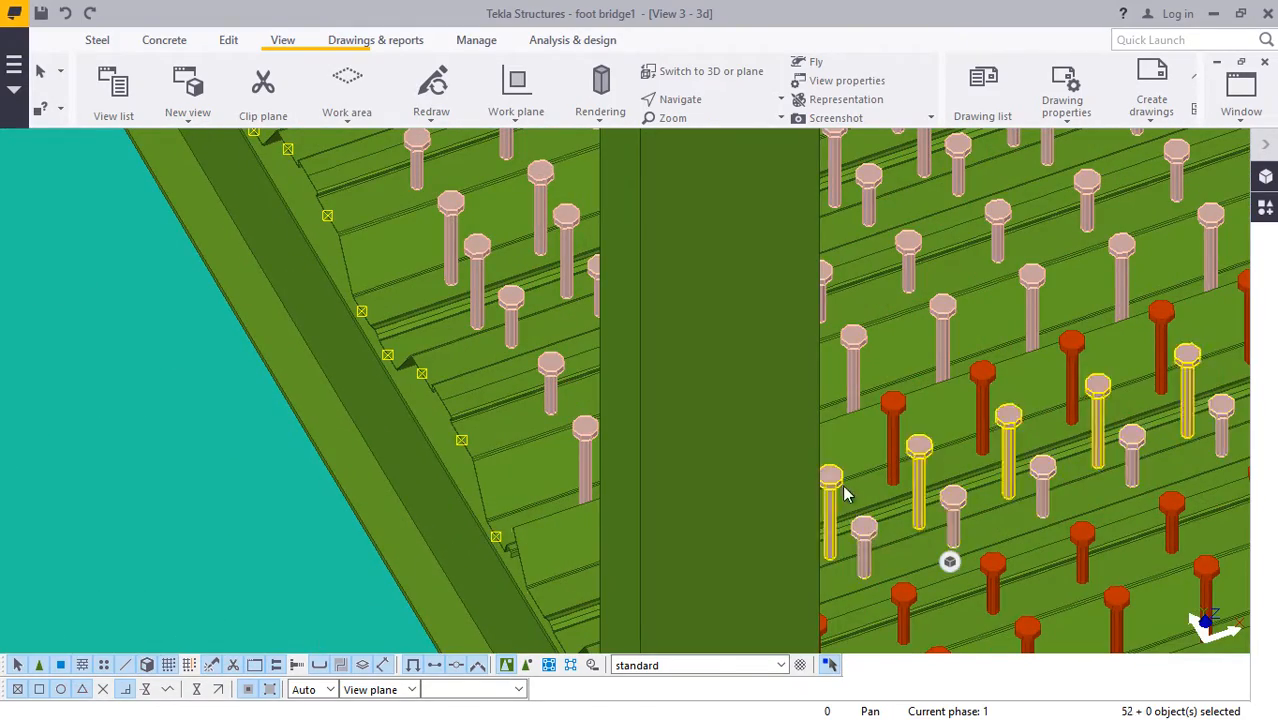
shift+click(835, 487)
scroll(820, 374, down, 6)
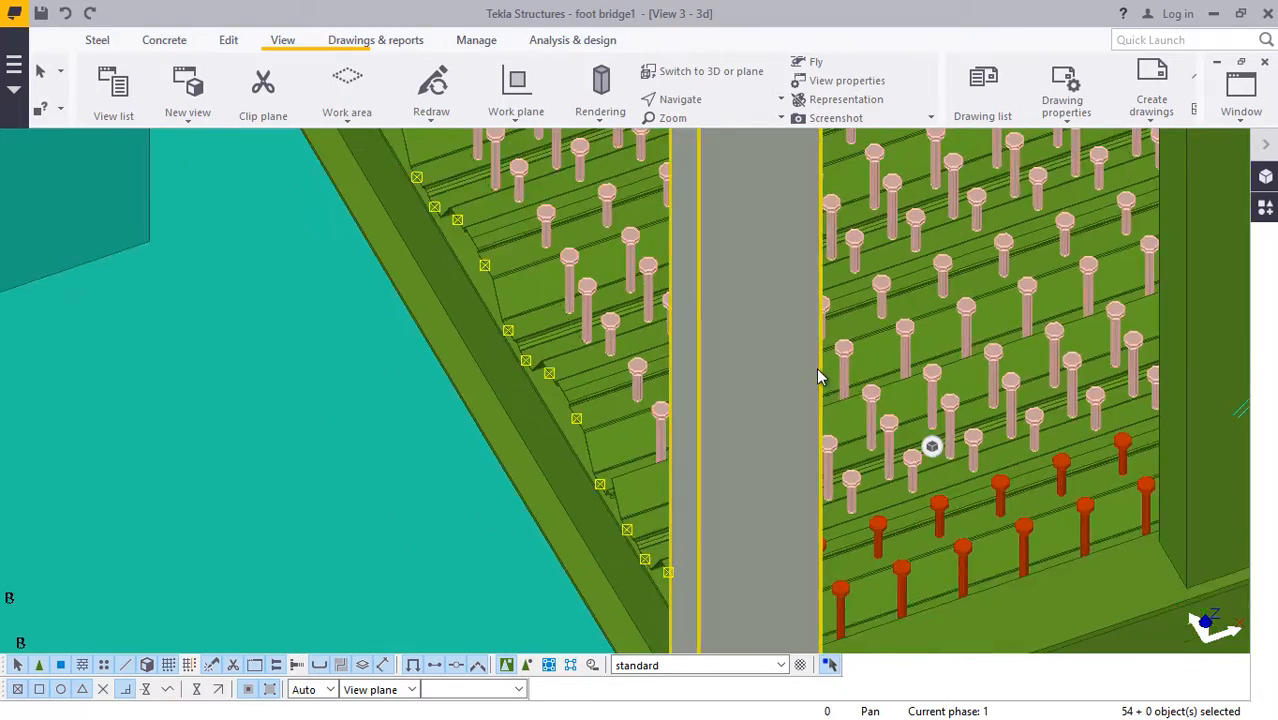
scroll(909, 485, up, 3)
shift+click(946, 530)
scroll(742, 508, down, 10)
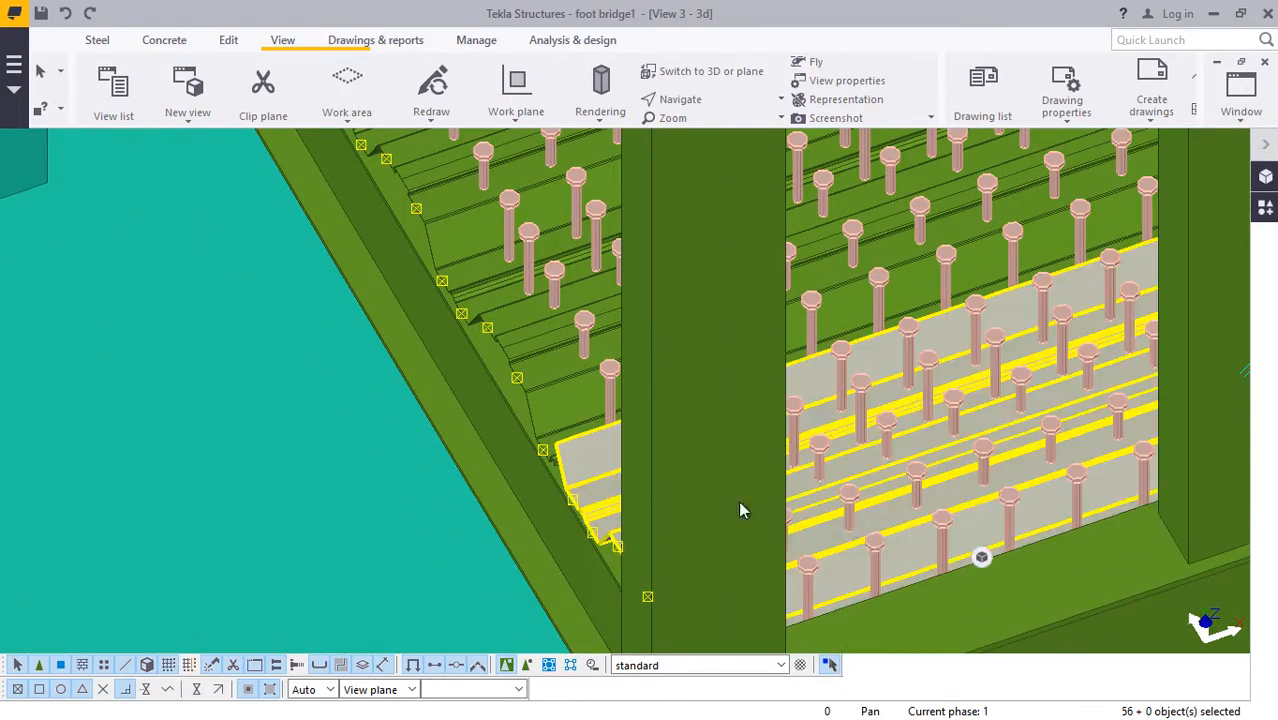
Copy the selected stud rows along the deck from the head centre of the outer row's first stud to that of its last stud.
scroll(585, 465, down, 5)
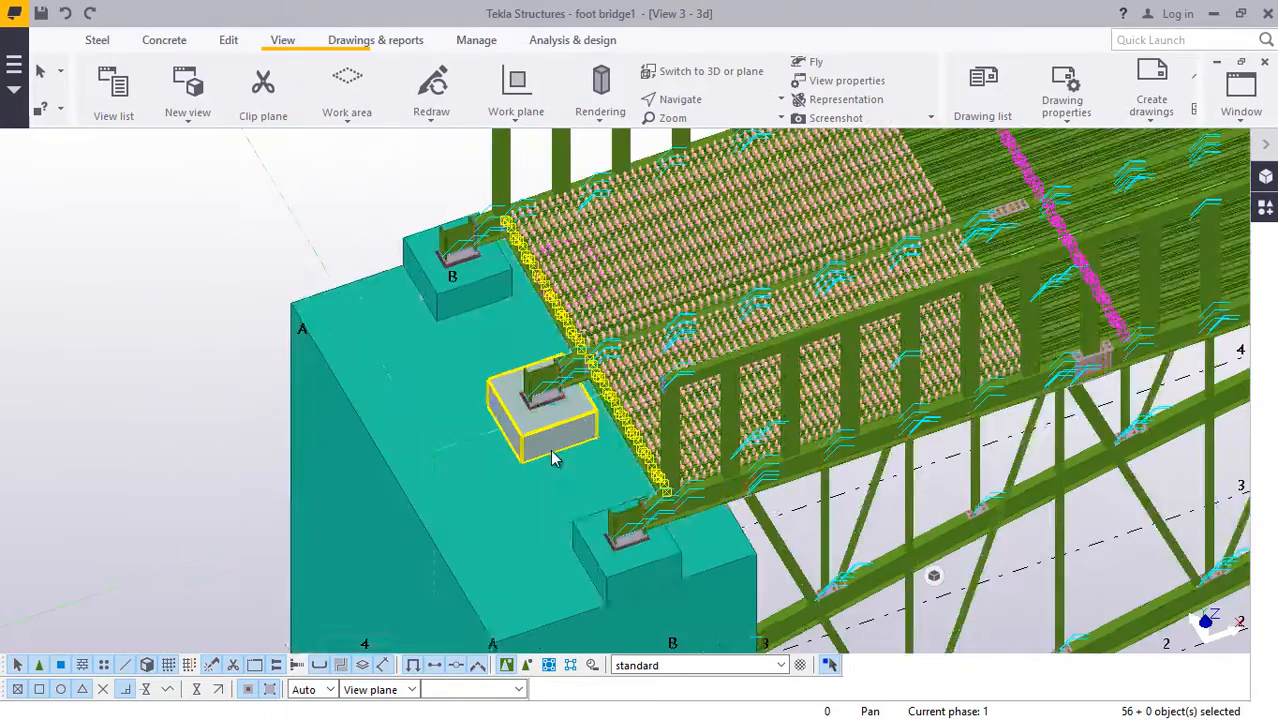
scroll(755, 212, up, 4)
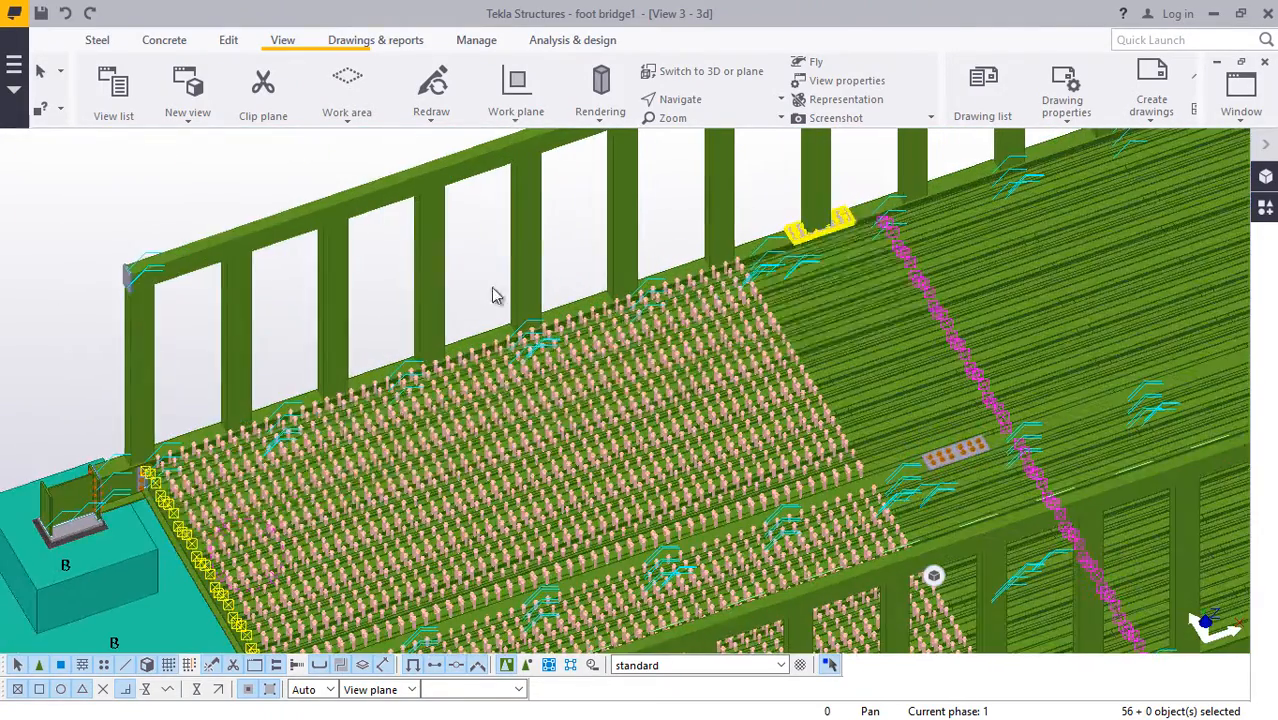
right_click(77, 175)
click(122, 214)
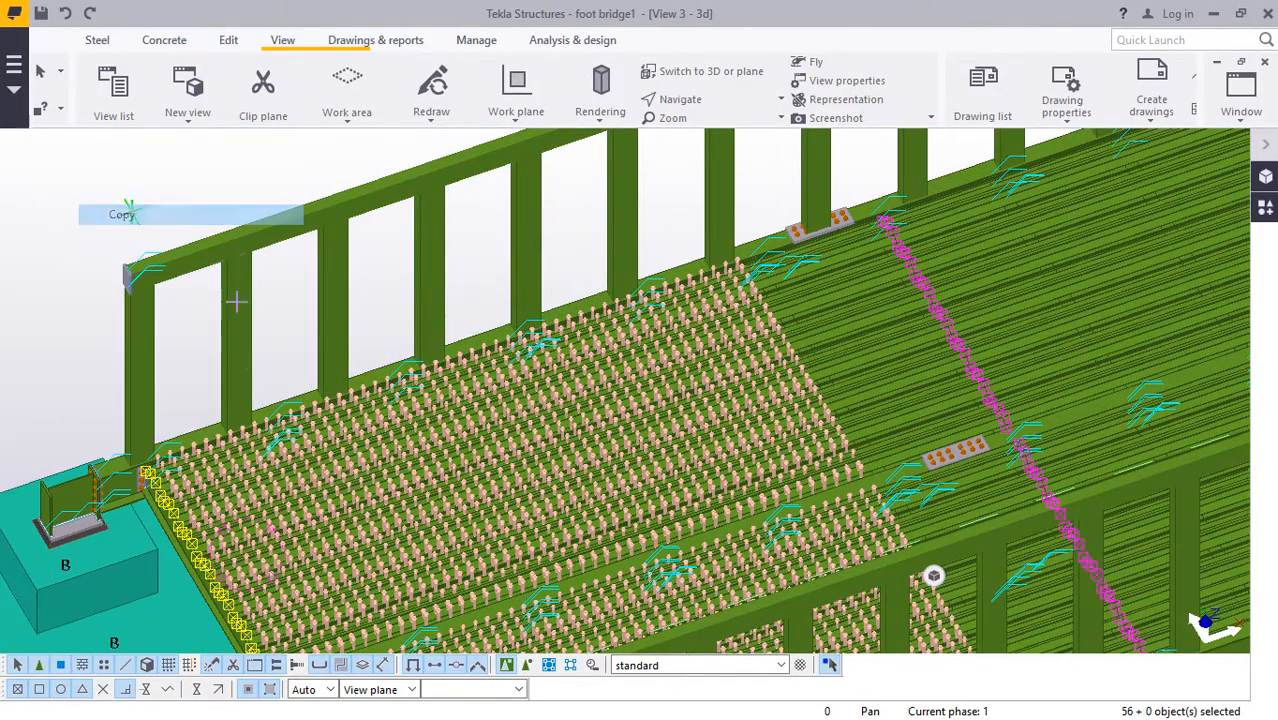
scroll(150, 470, up, 2)
scroll(180, 400, up, 6)
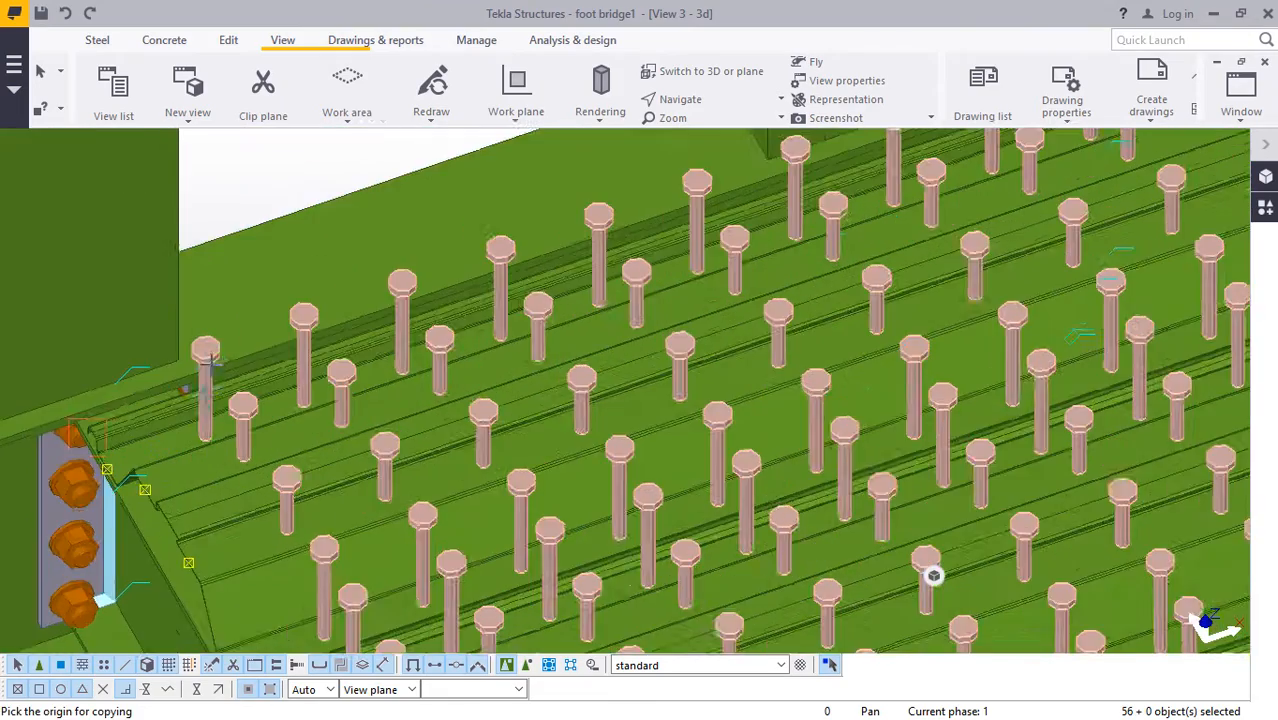
scroll(203, 331, up, 5)
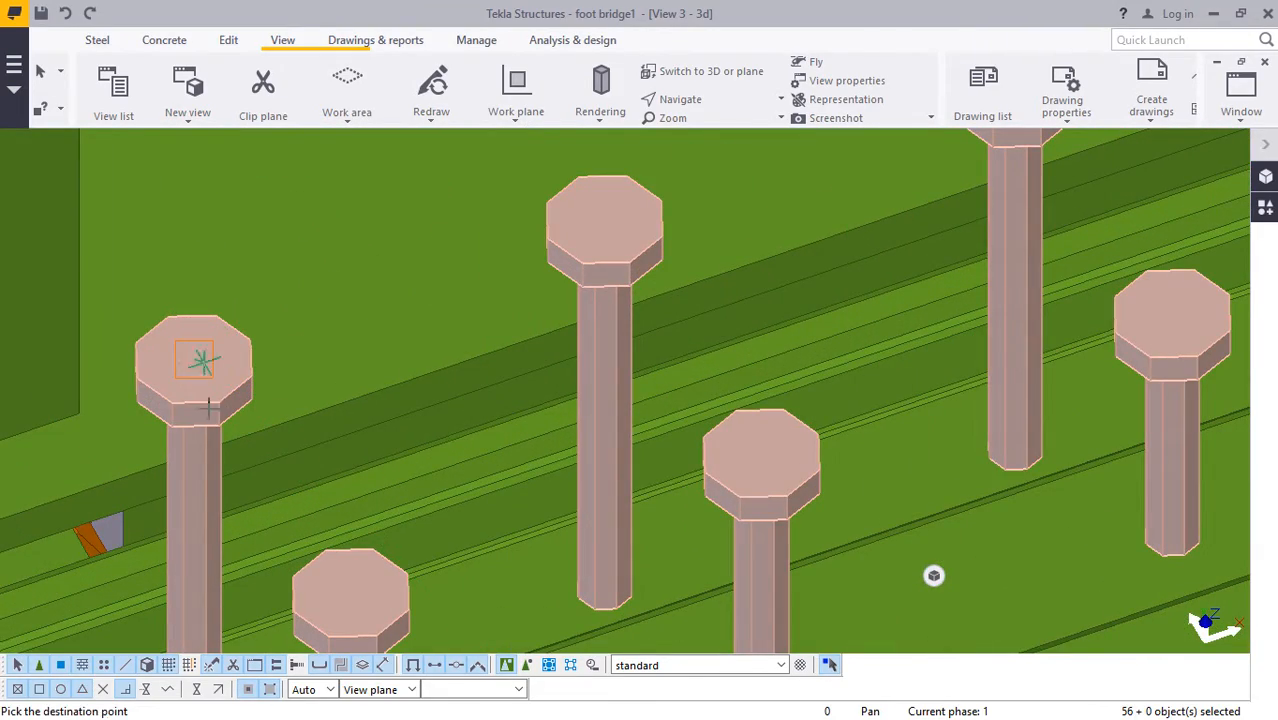
scroll(208, 405, down, 15)
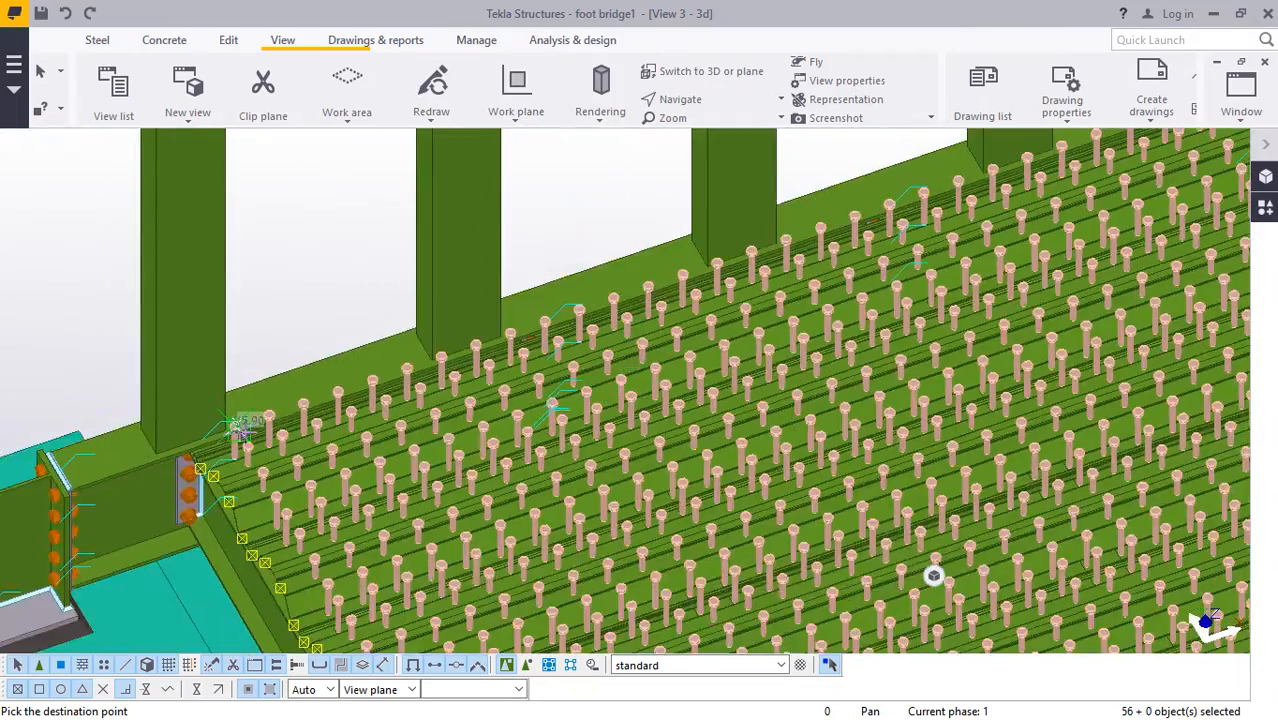
scroll(240, 425, down, 6)
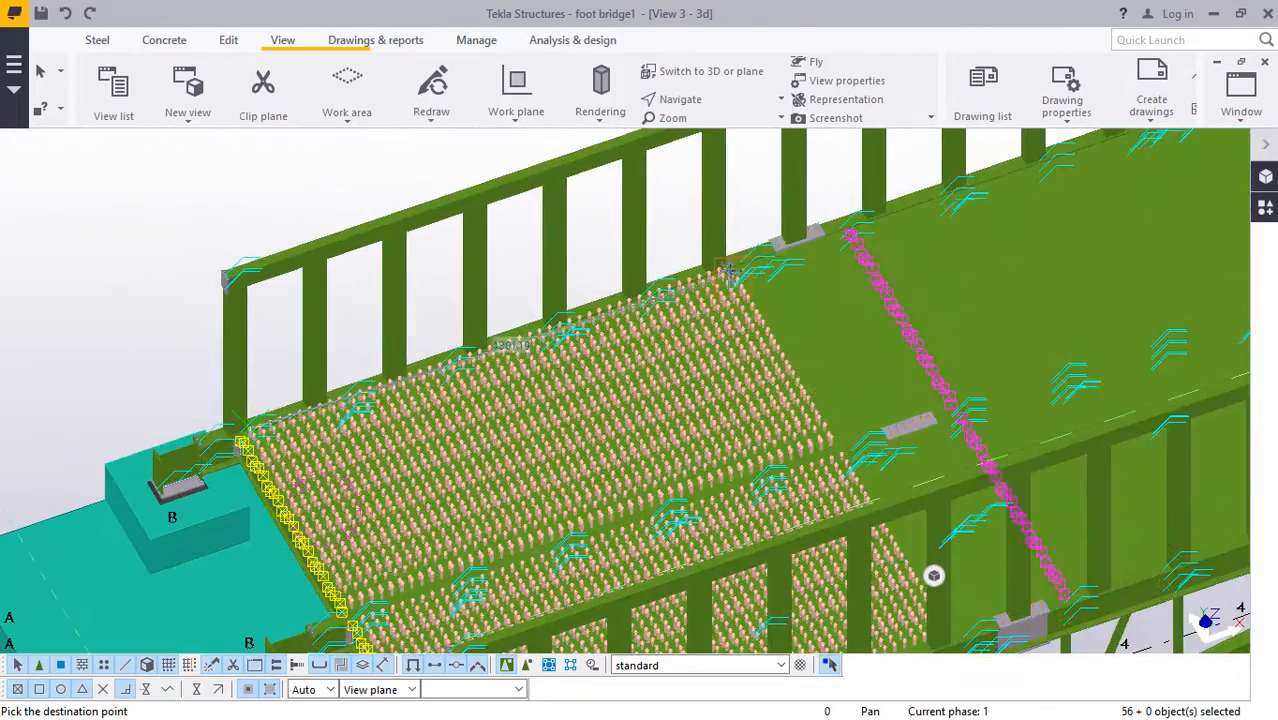
scroll(730, 268, up, 10)
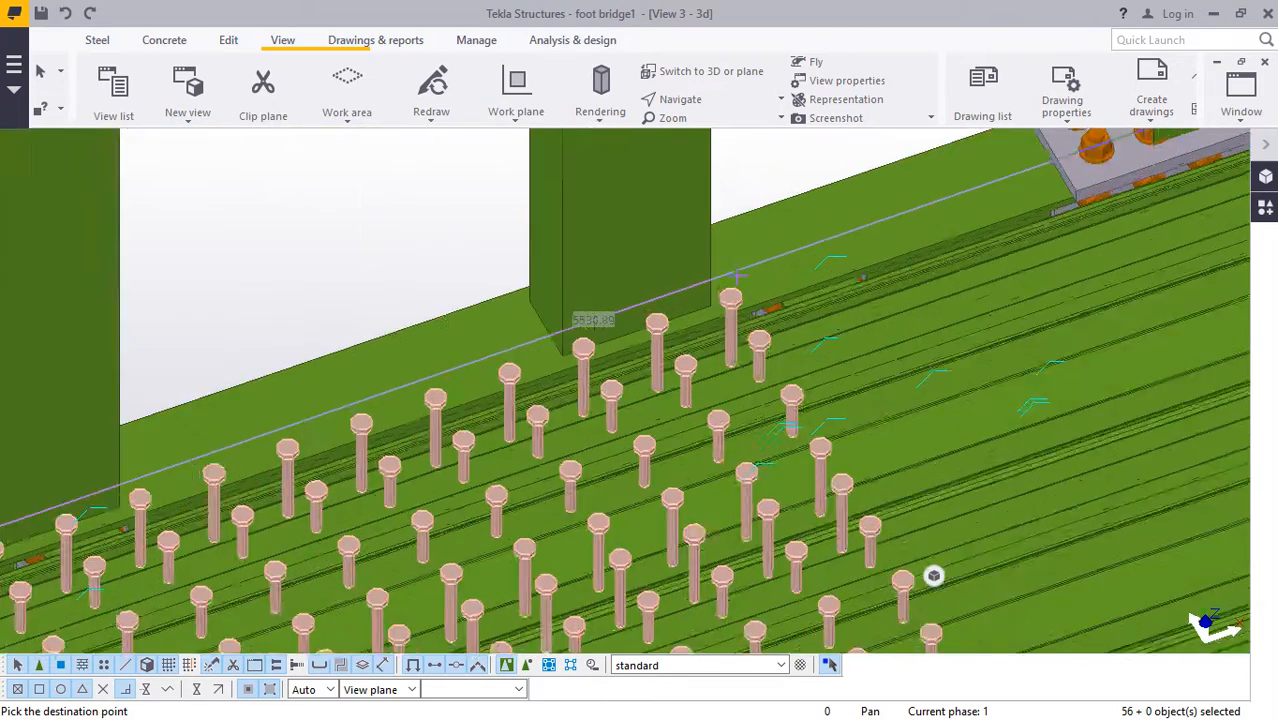
scroll(736, 274, up, 5)
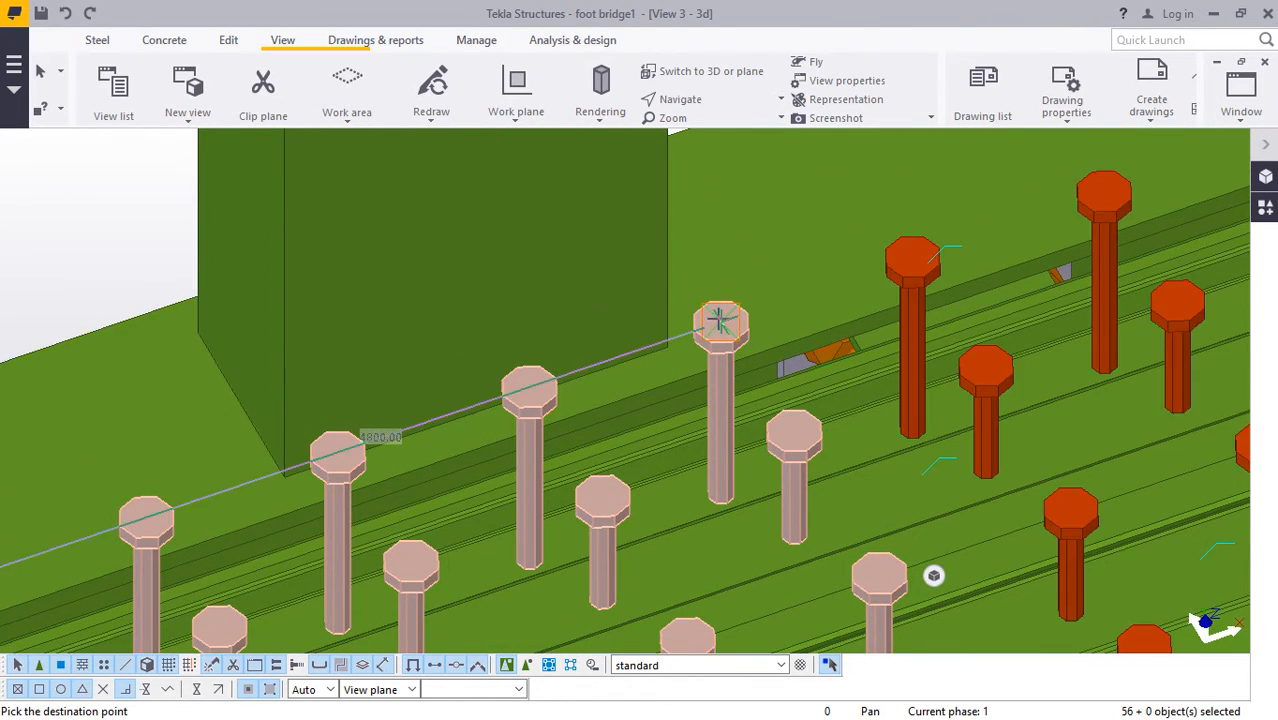
Place the second copy of the selected deck studs at the last railing-side stud of the first copy, 9600 mm from the base point.
scroll(644, 349, down, 10)
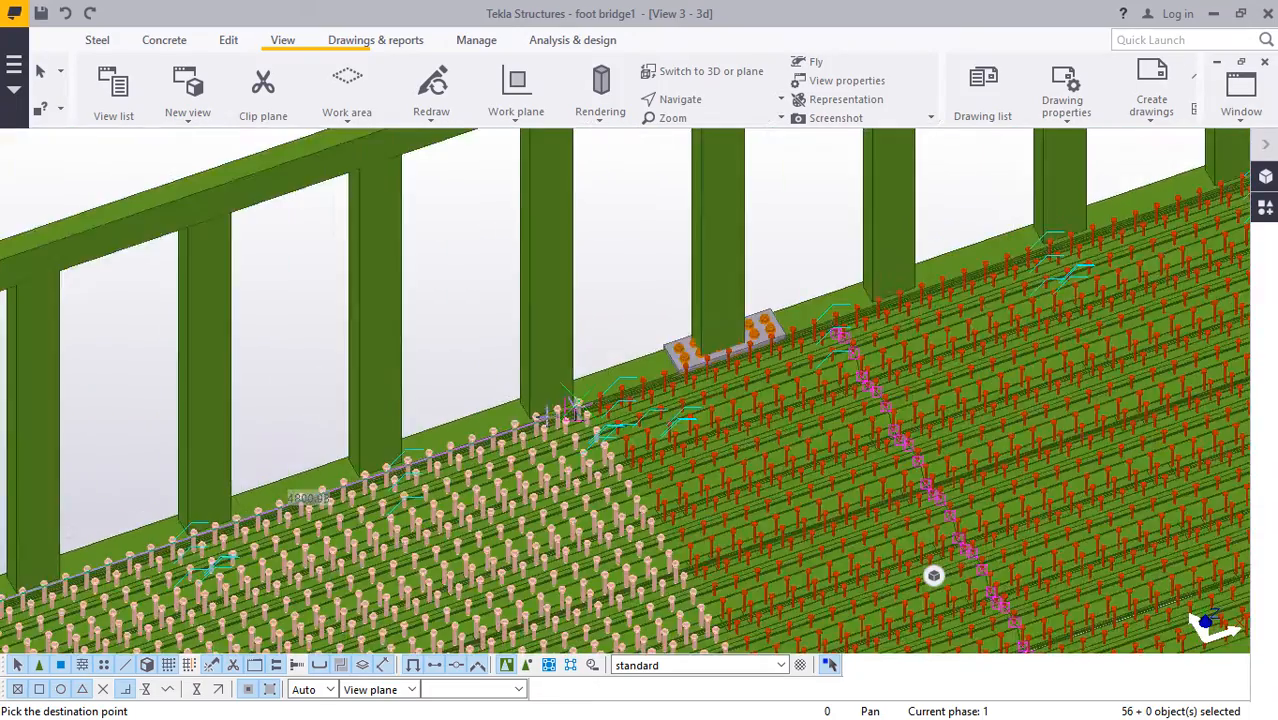
scroll(553, 413, down, 3)
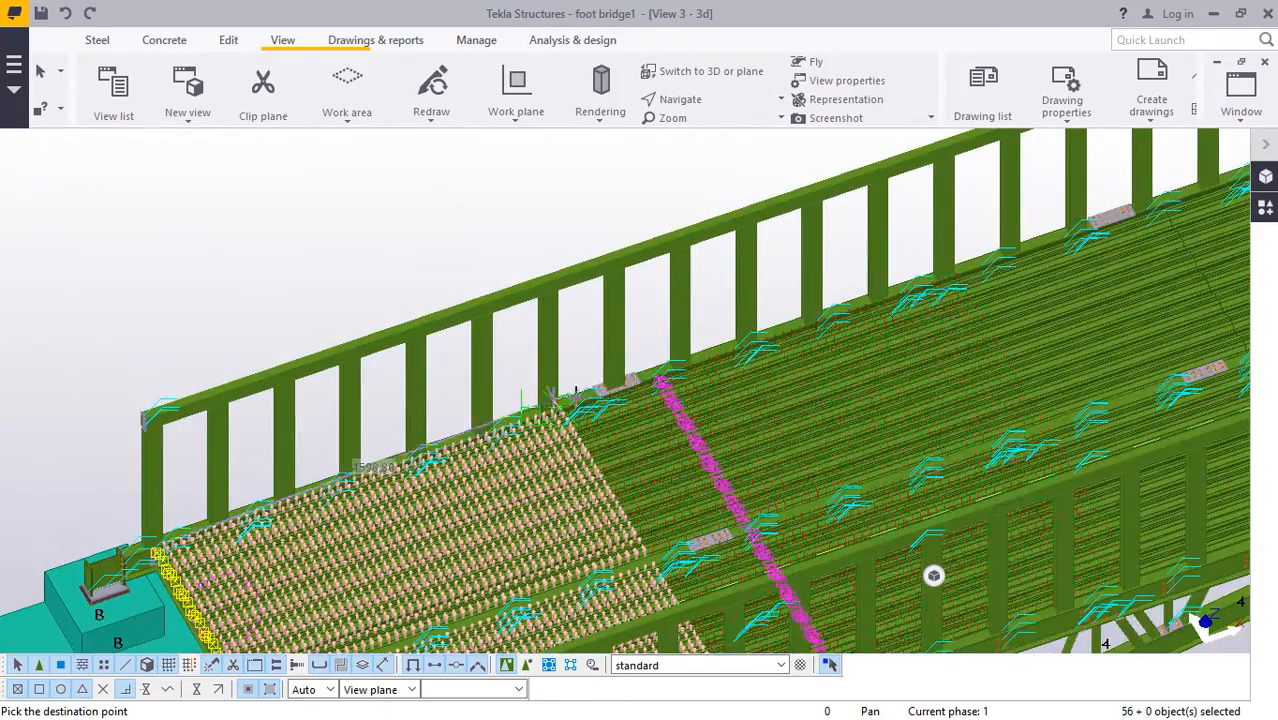
scroll(957, 318, up, 10)
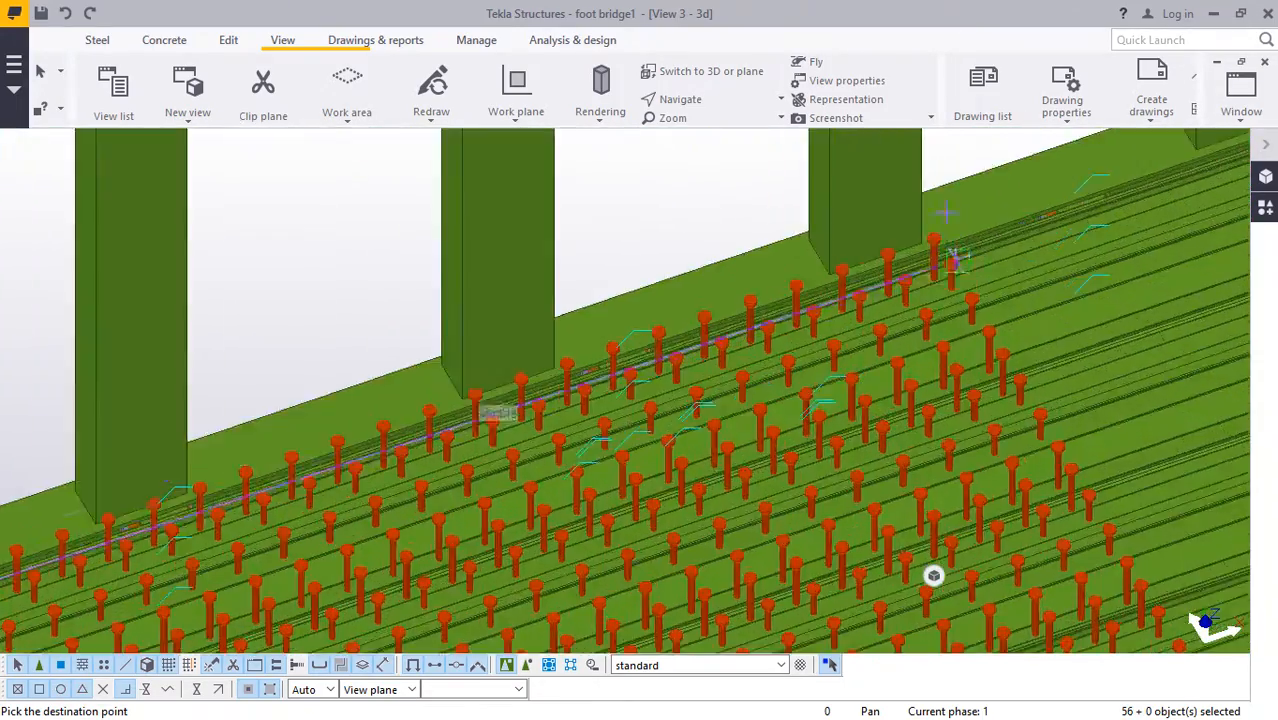
scroll(940, 225, up, 6)
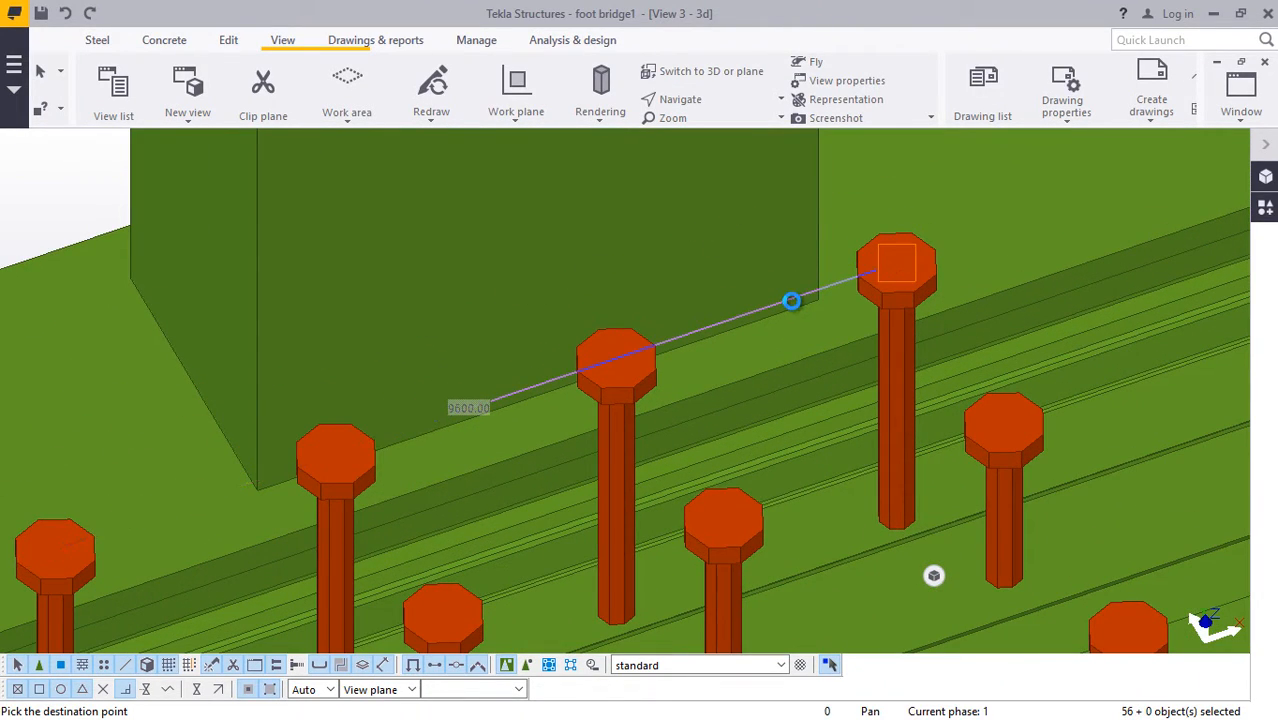
Place the third copy of the deck studs at the last railing-side stud of the second copy, 14400 mm from the base point.
scroll(791, 300, down, 8)
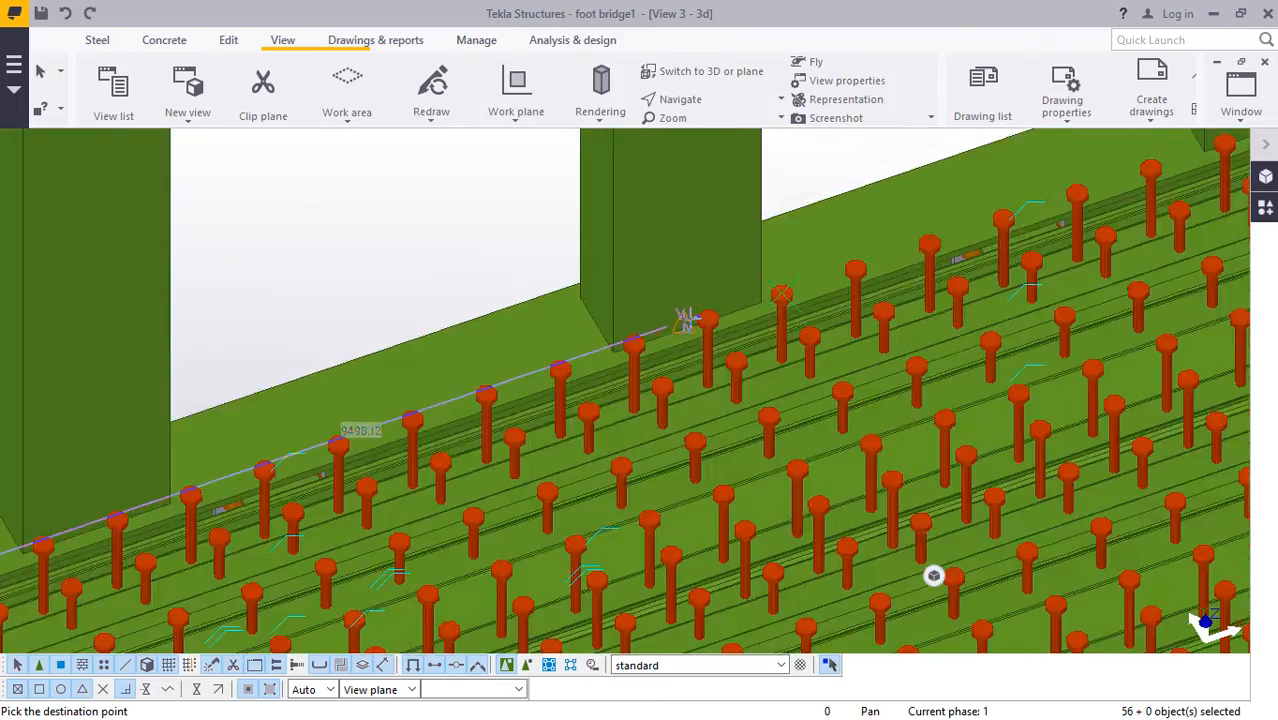
scroll(694, 316, down, 8)
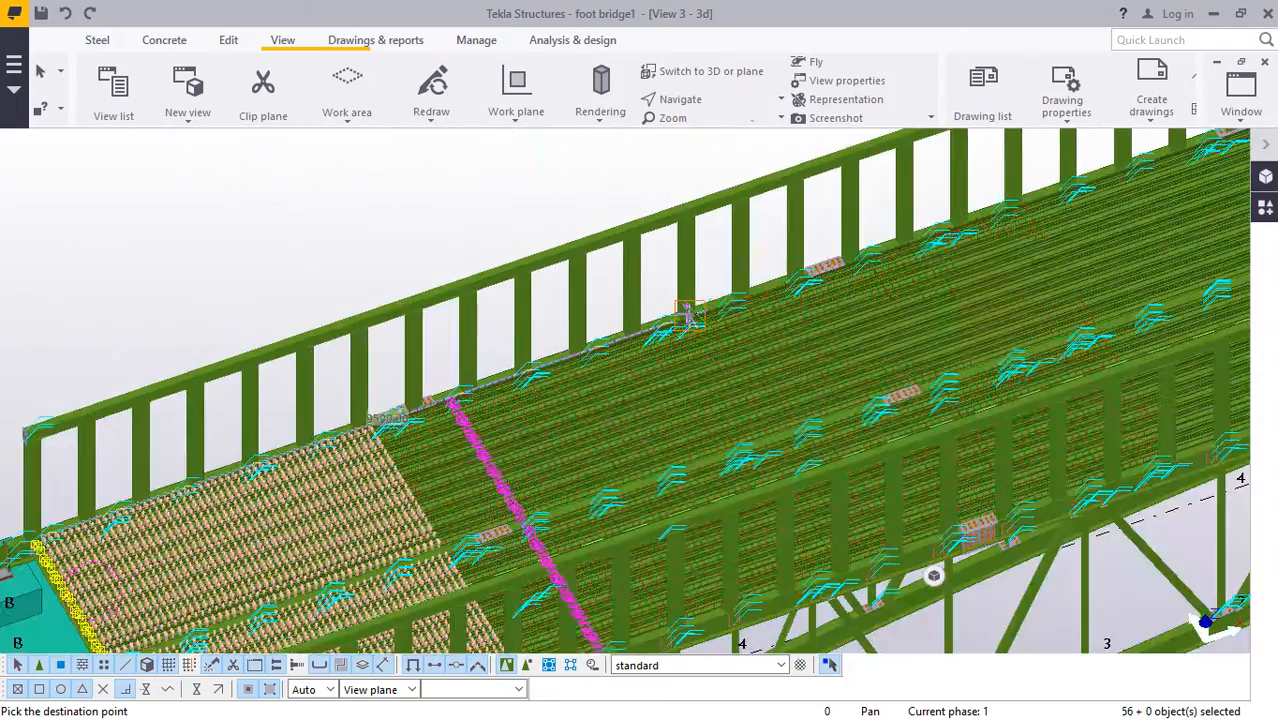
scroll(693, 314, down, 2)
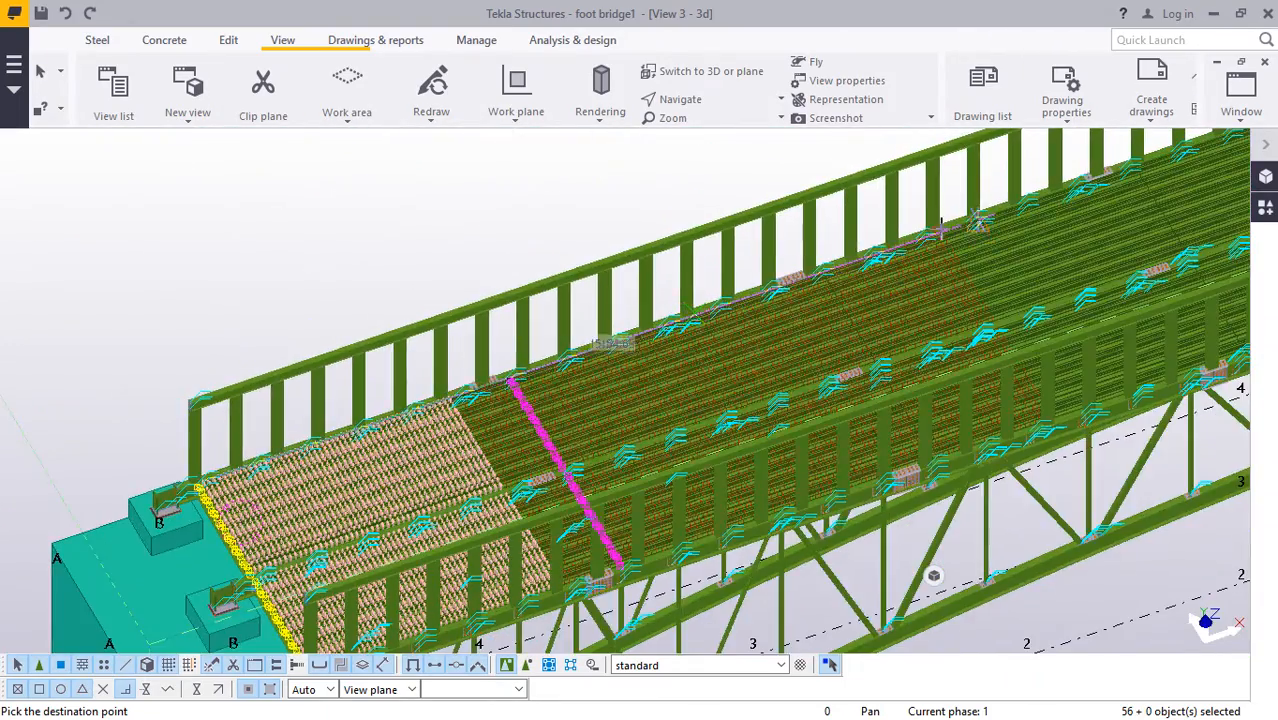
scroll(983, 232, up, 10)
scroll(889, 222, up, 10)
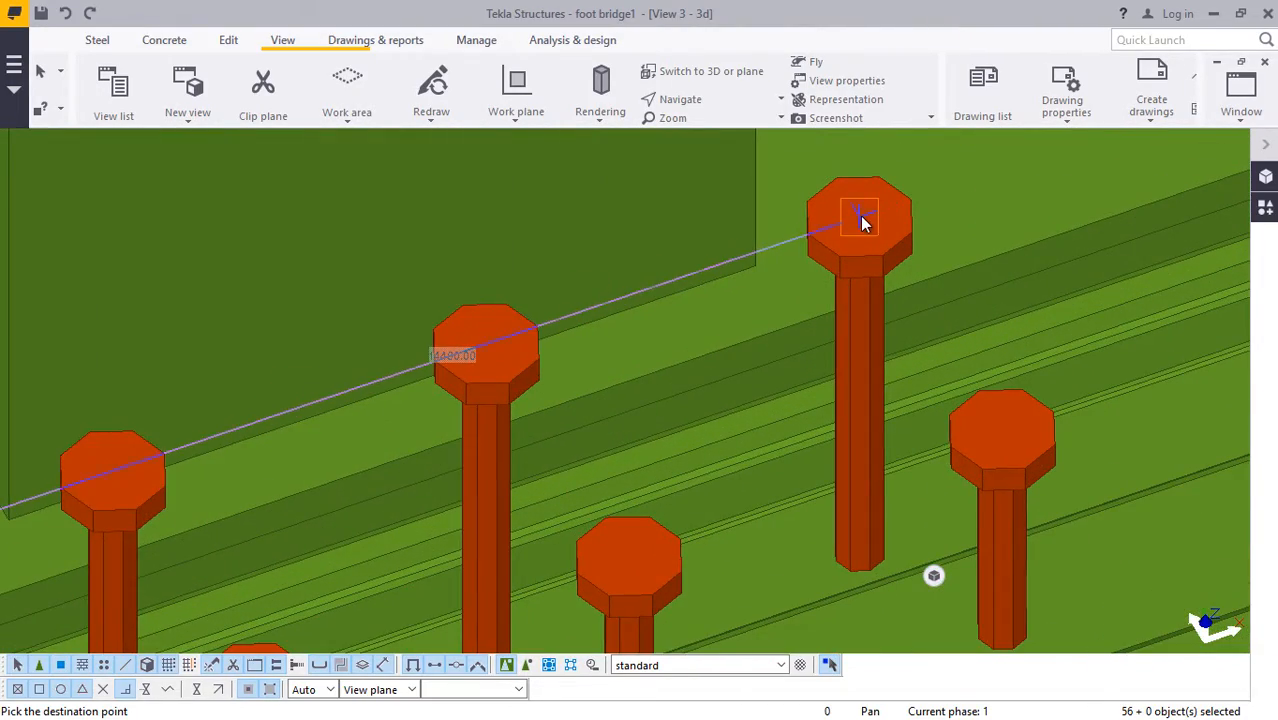
Place the fourth copy of the deck studs on the head centre of the third copy's last railing-side stud.
scroll(801, 273, down, 10)
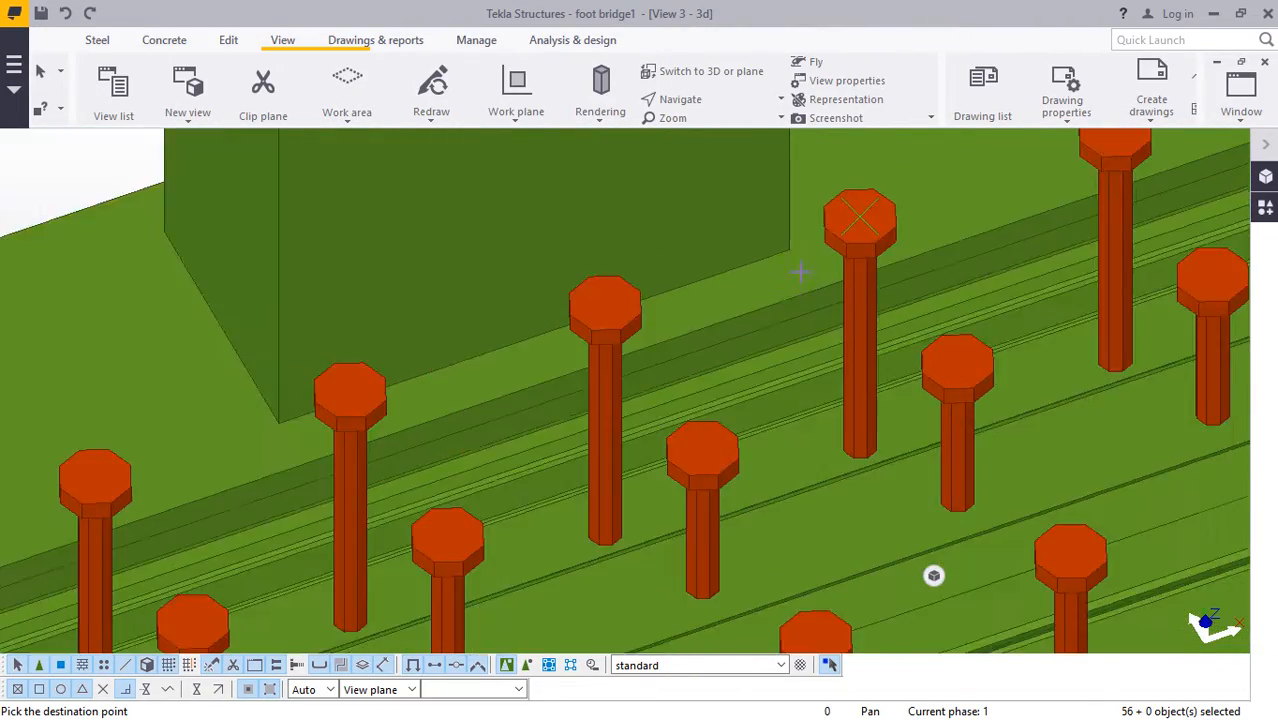
scroll(768, 337, down, 10)
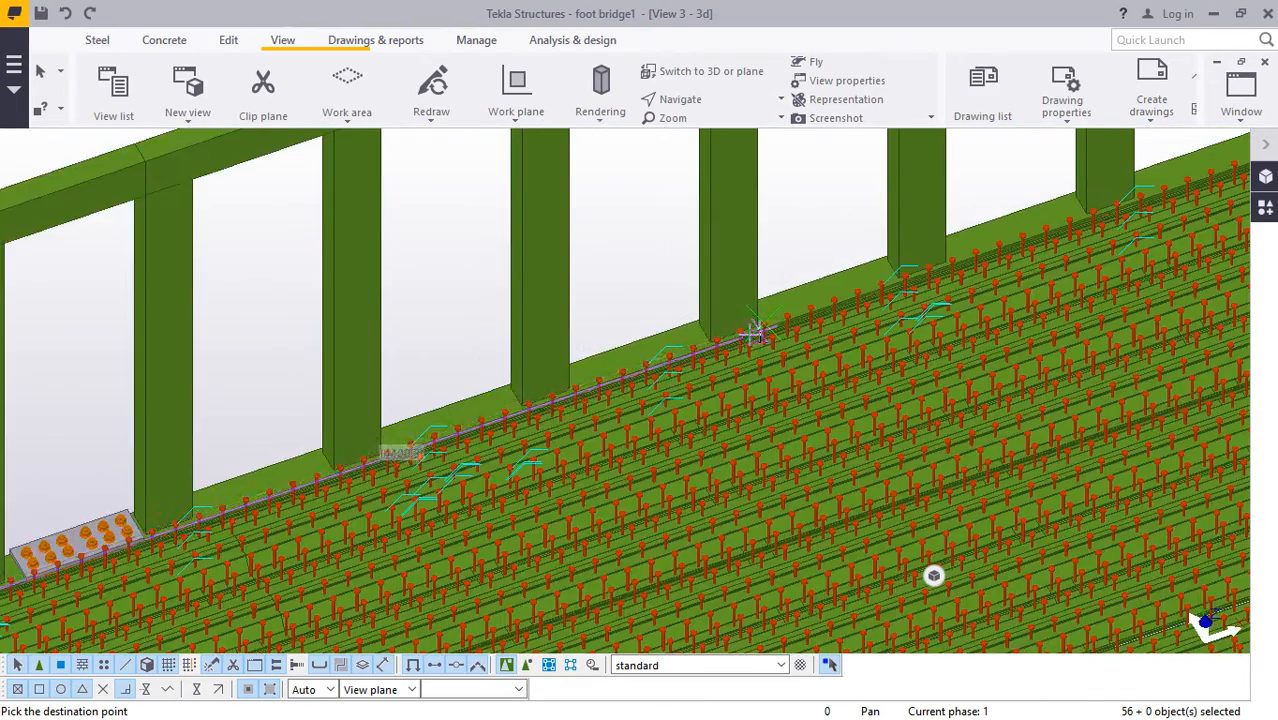
scroll(742, 333, down, 5)
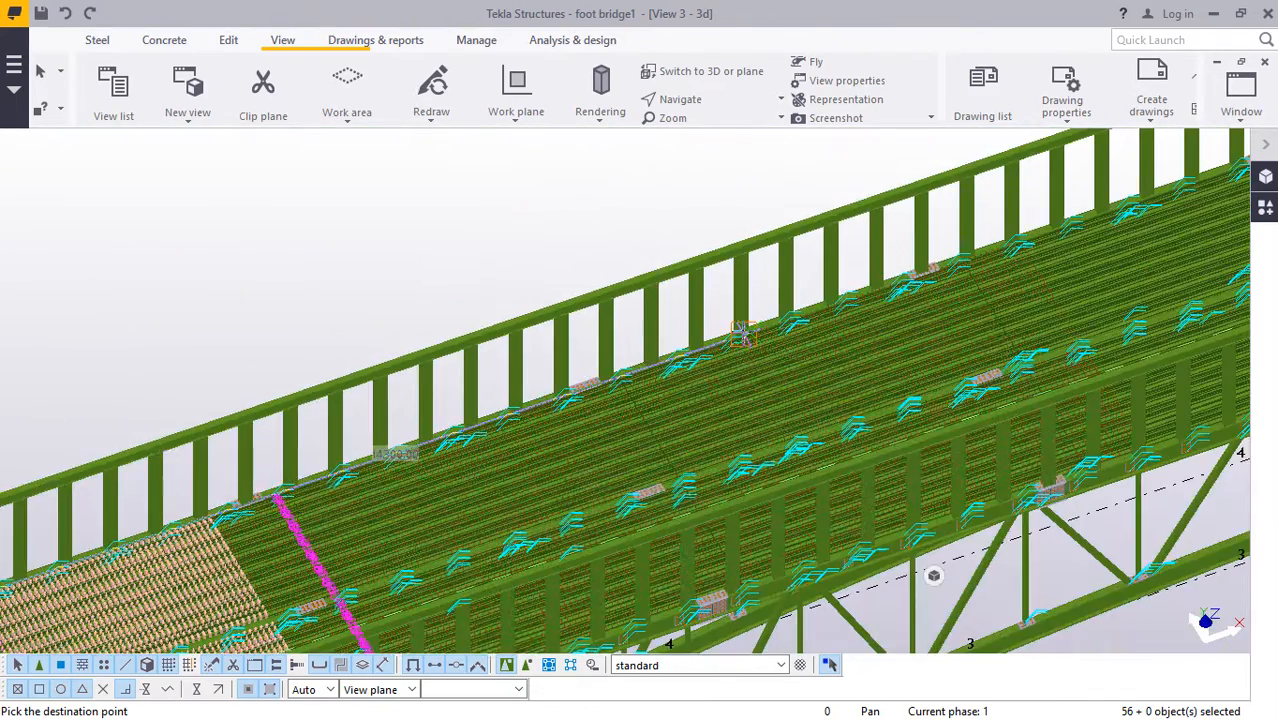
scroll(871, 318, up, 12)
scroll(871, 318, up, 10)
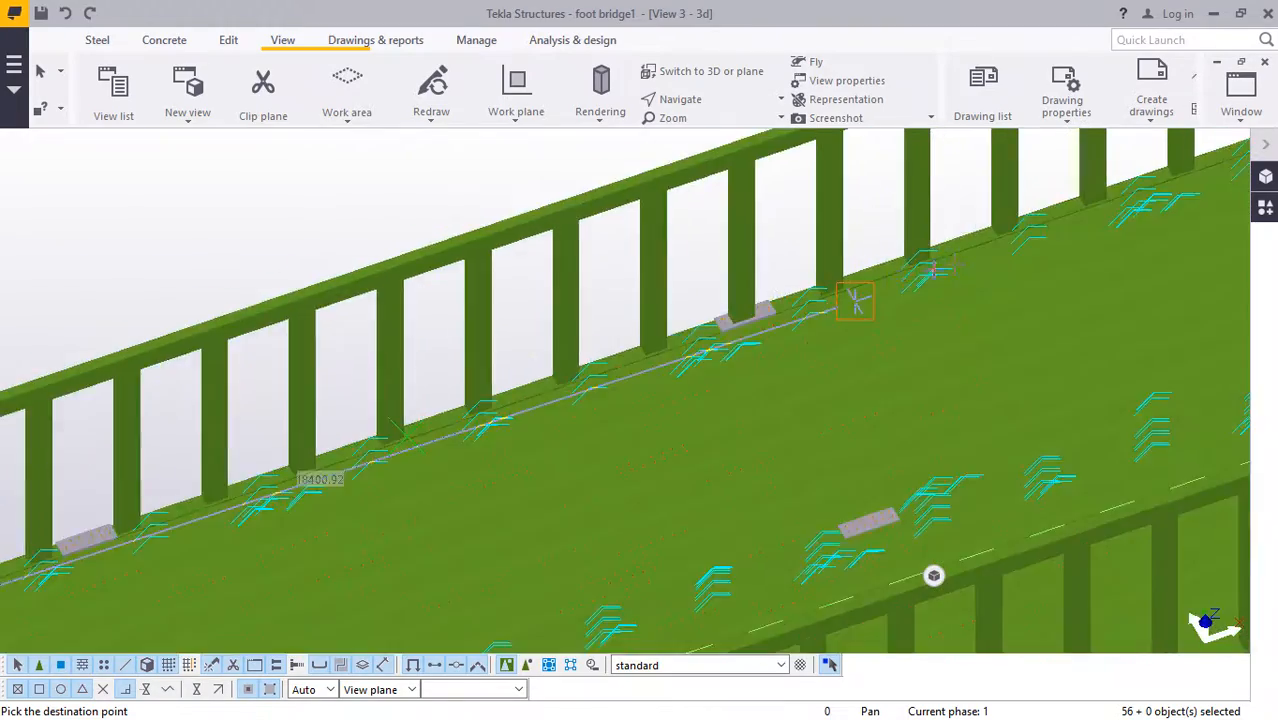
scroll(965, 212, up, 8)
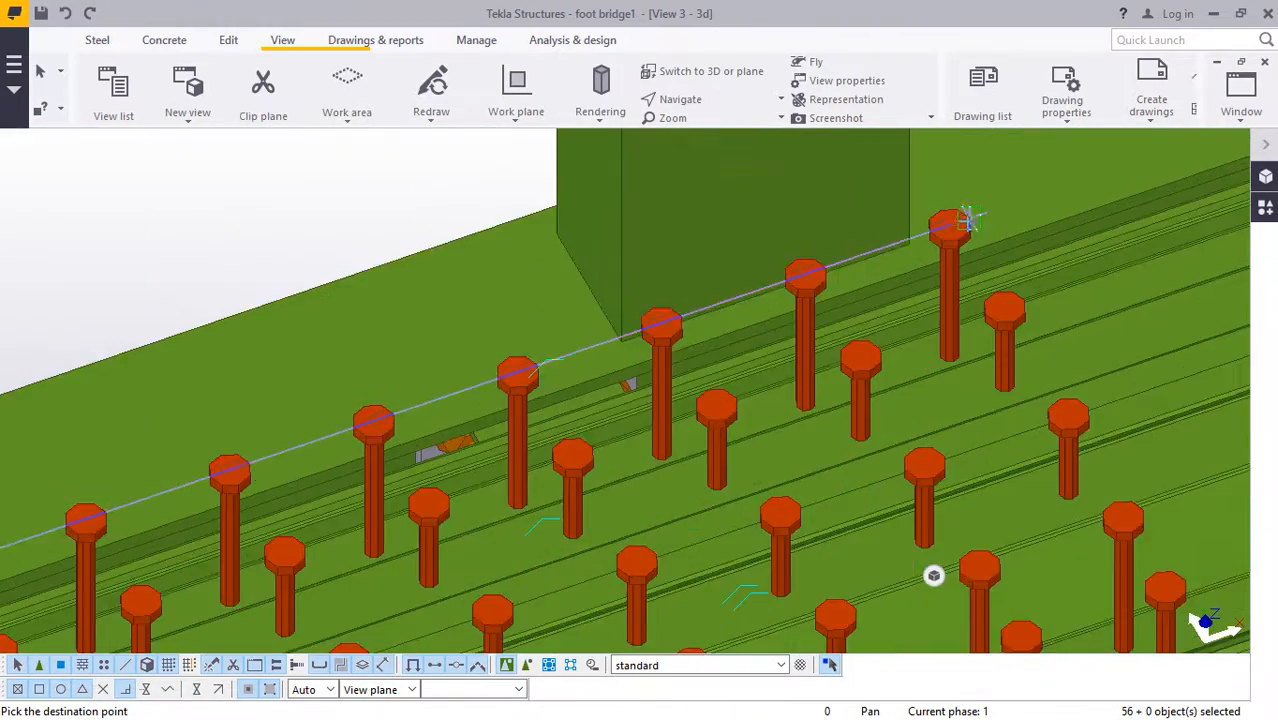
click(940, 228)
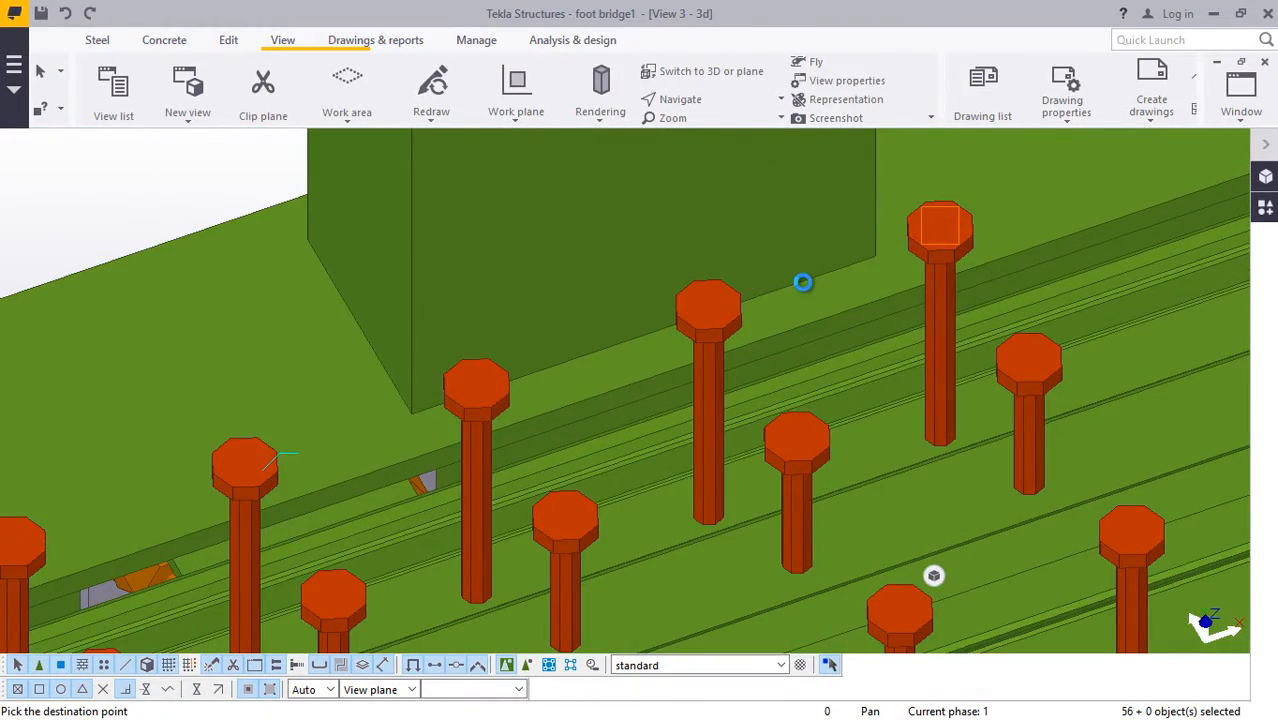
Place the fifth copy of the deck studs at the fourth copy's last edge stud, just past the bolted splice plate.
scroll(813, 274, down, 10)
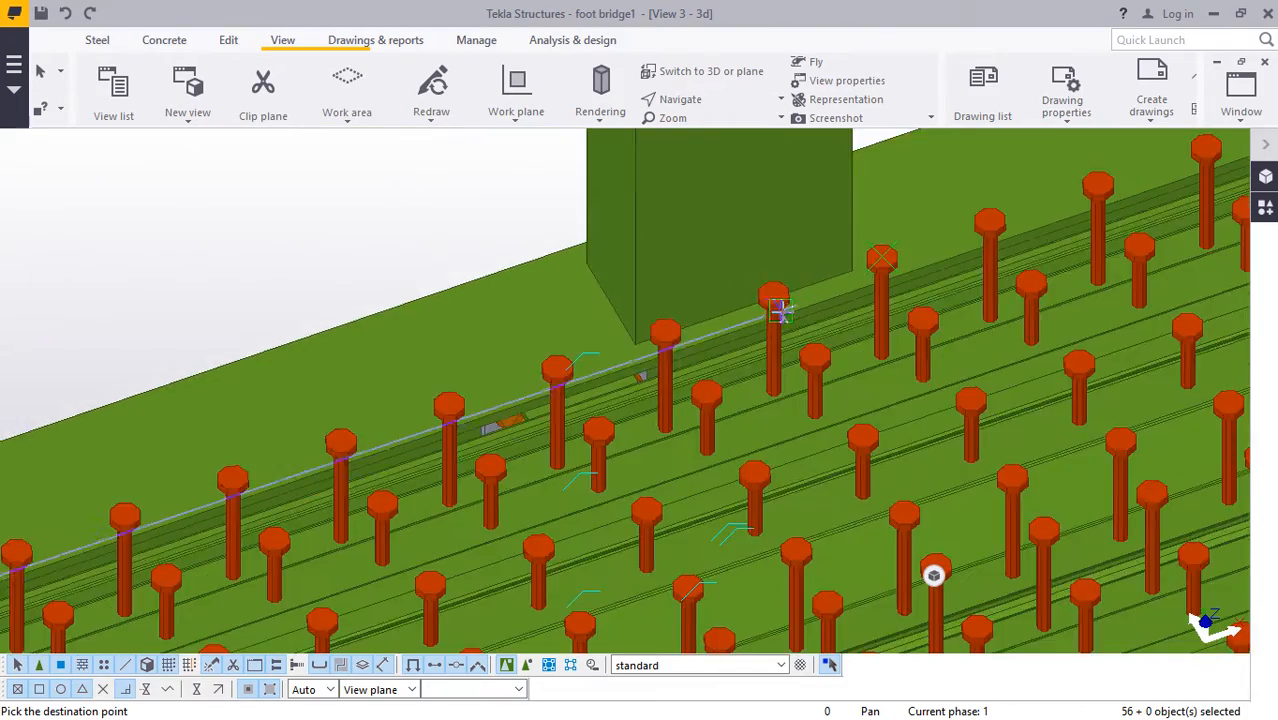
scroll(770, 316, down, 8)
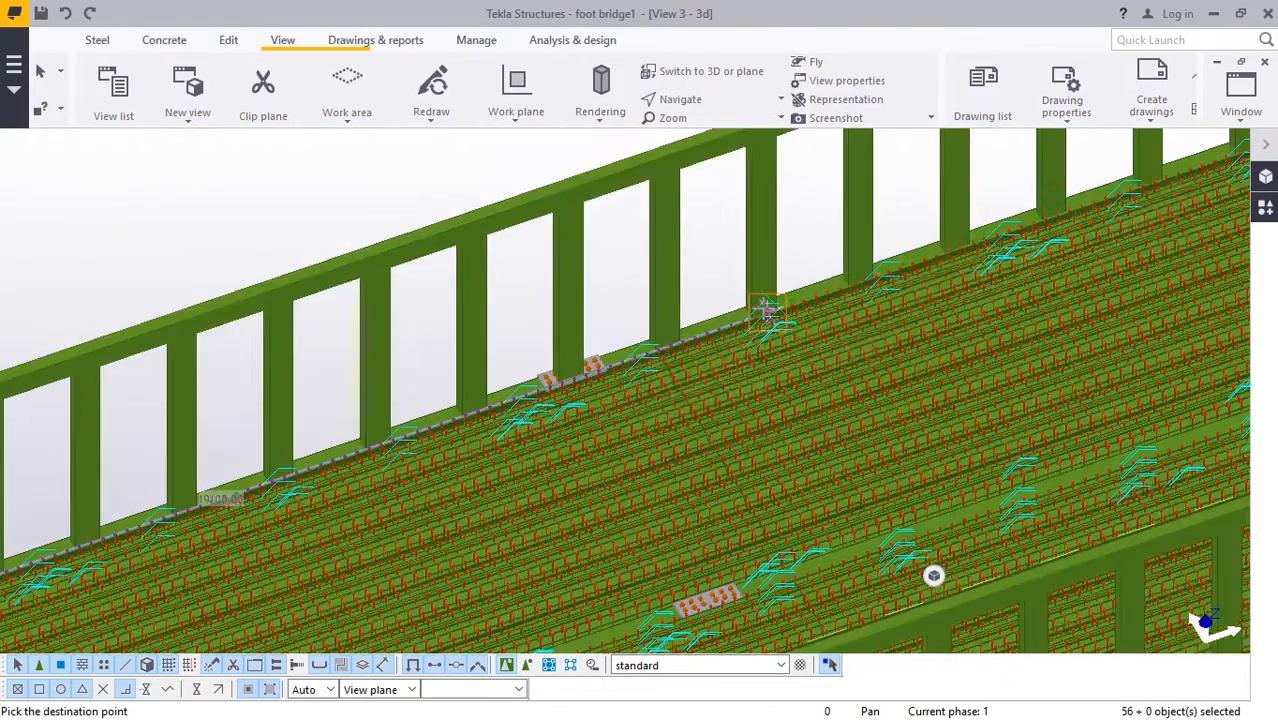
scroll(771, 305, up, 10)
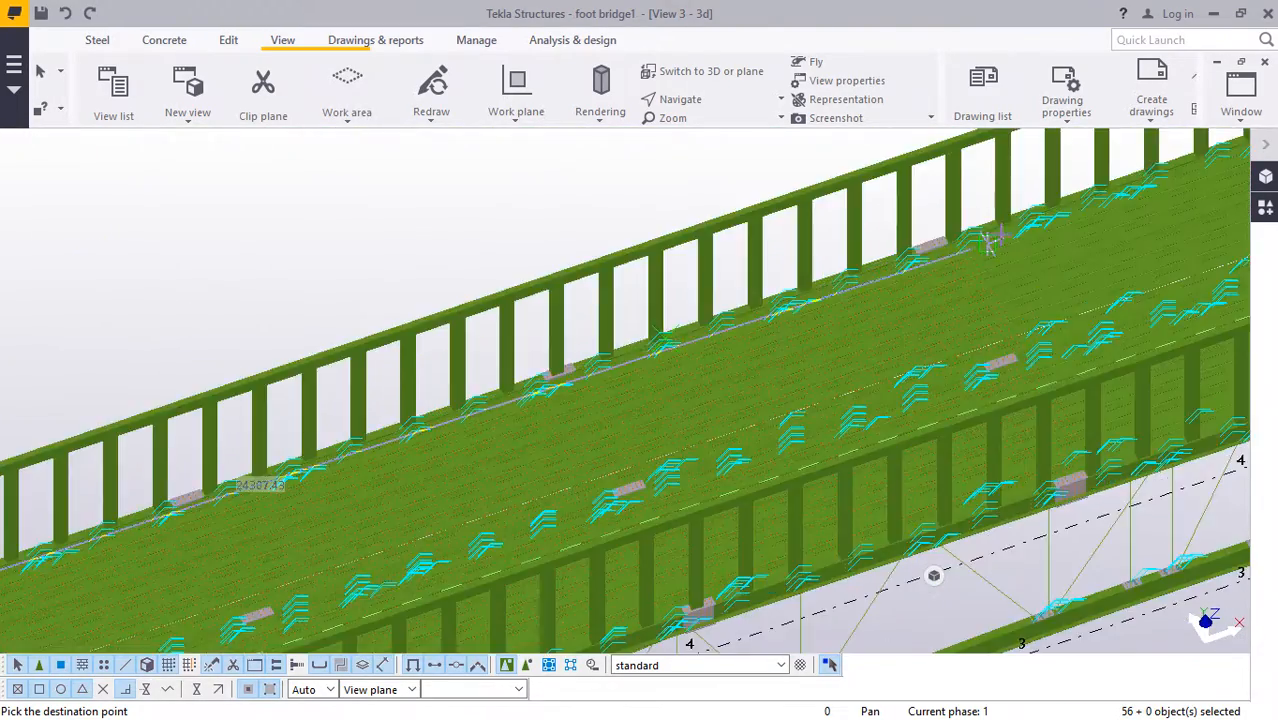
scroll(870, 222, up, 10)
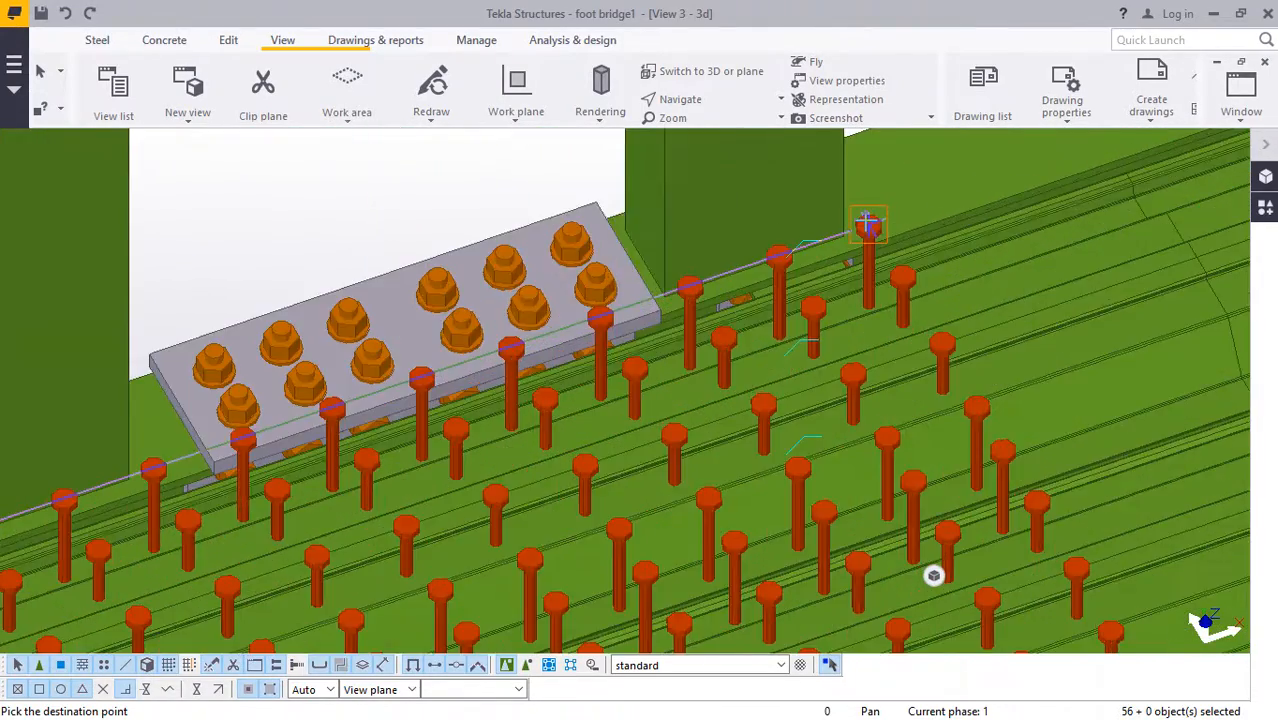
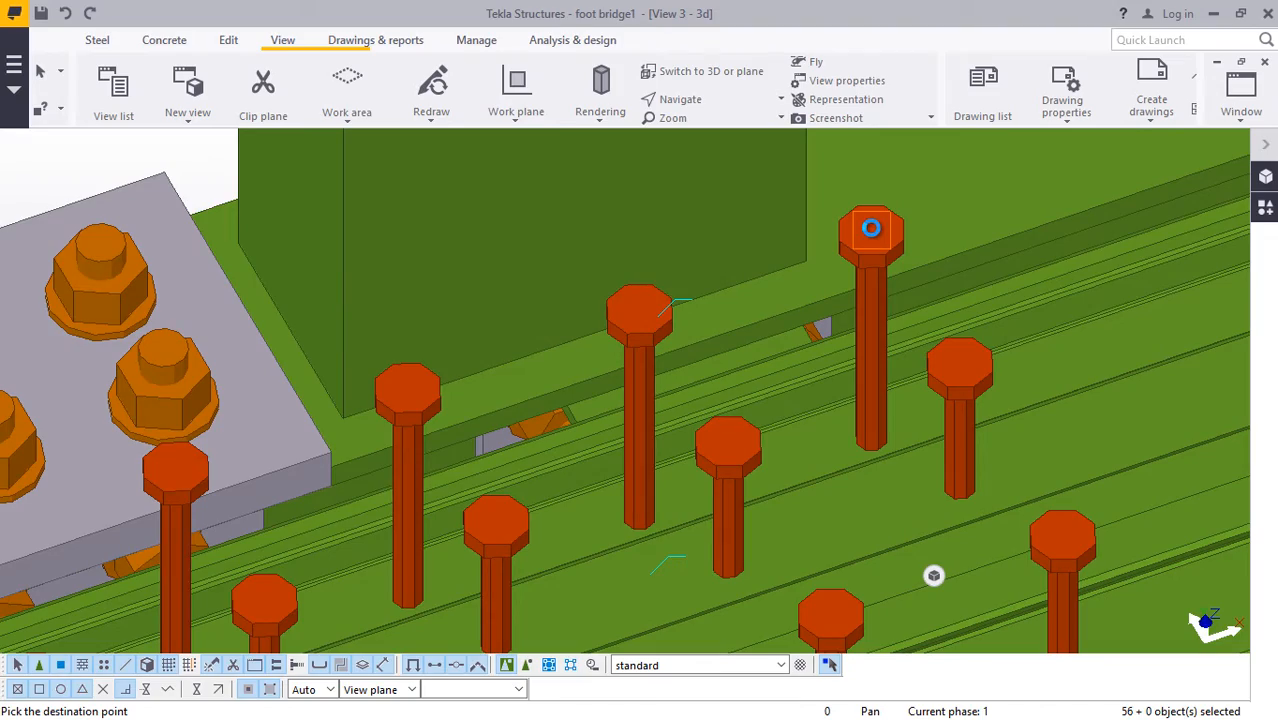
Continue the stud pattern with a sixth copy, picking the fifth copy's last railing-side stud as its destination.
scroll(872, 228, down, 10)
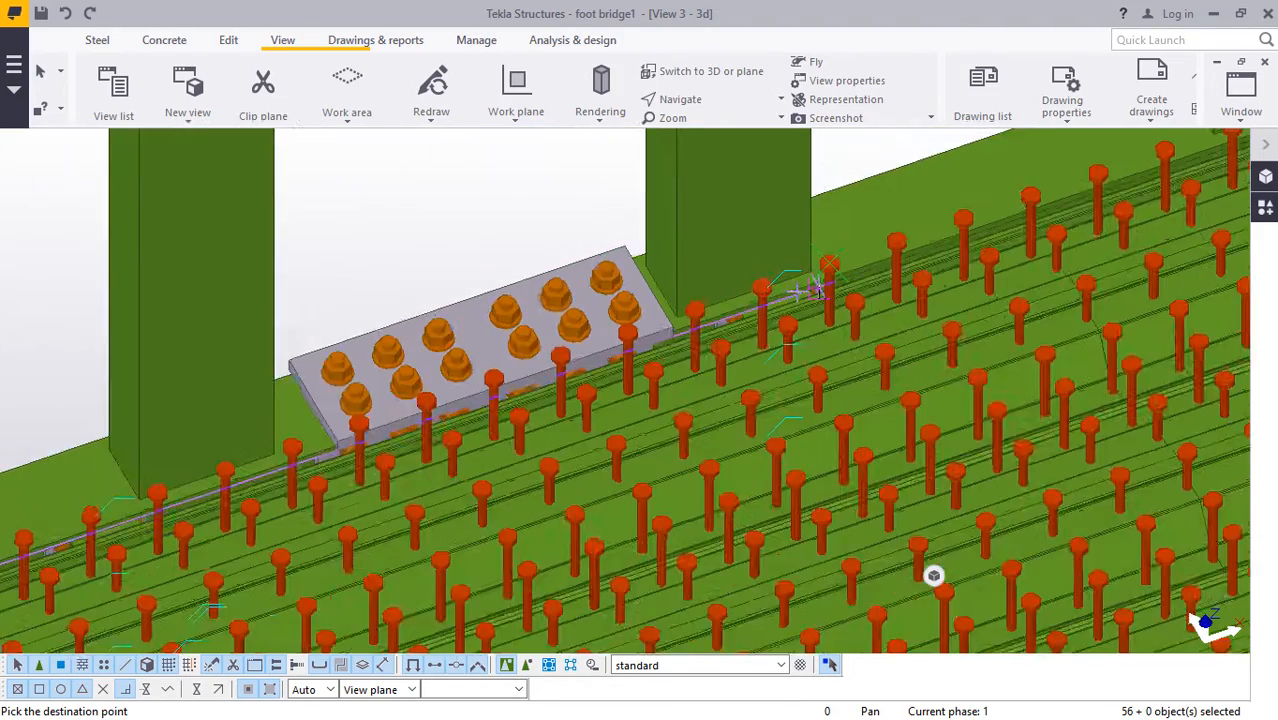
scroll(801, 280, down, 5)
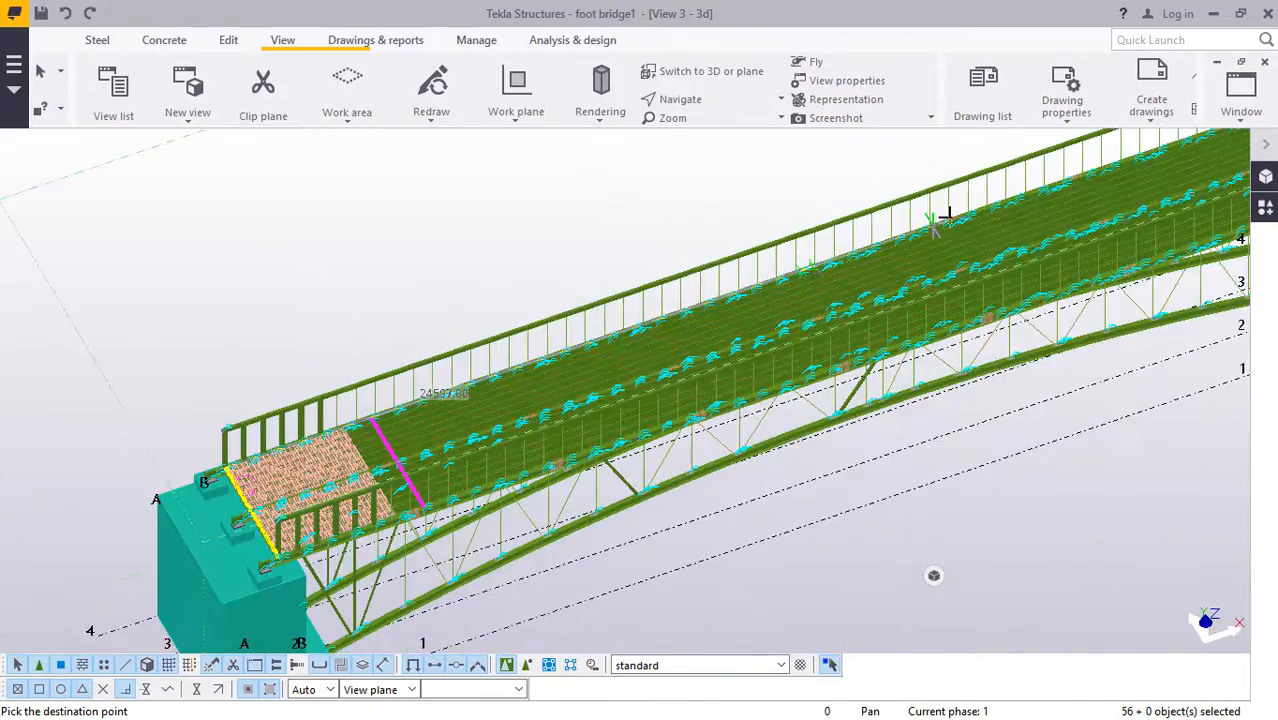
scroll(893, 264, up, 15)
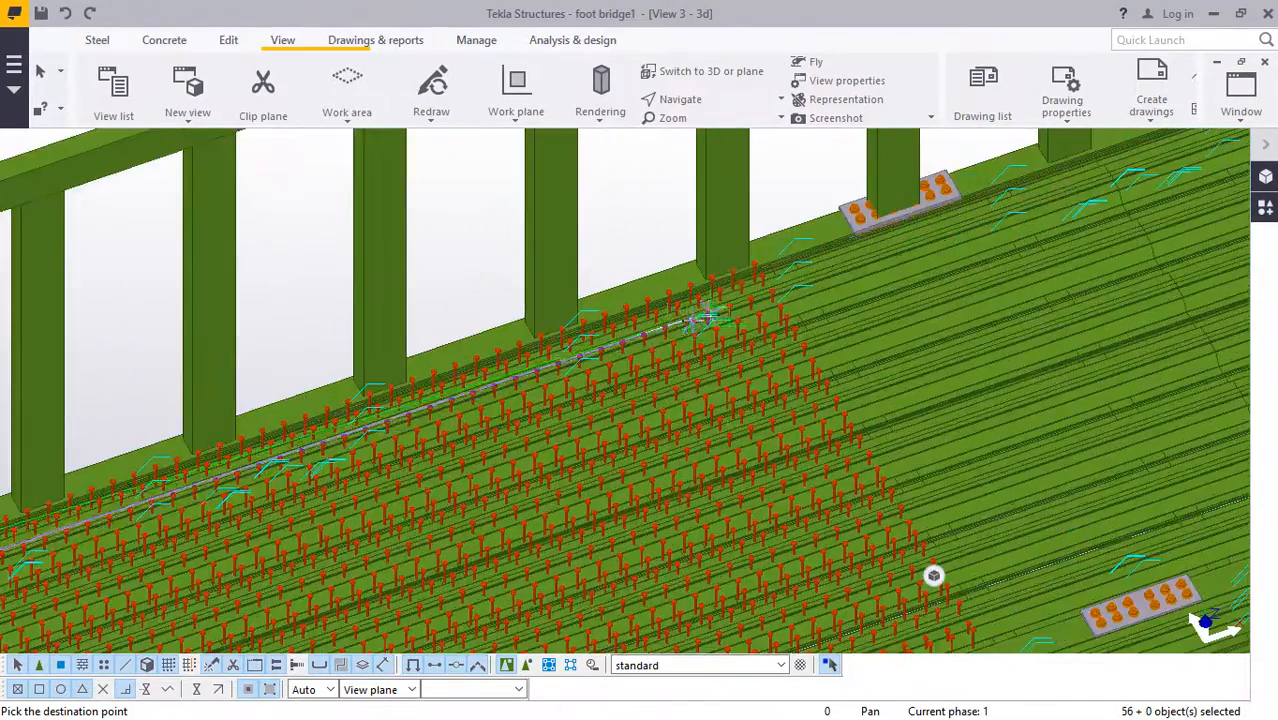
scroll(805, 232, up, 10)
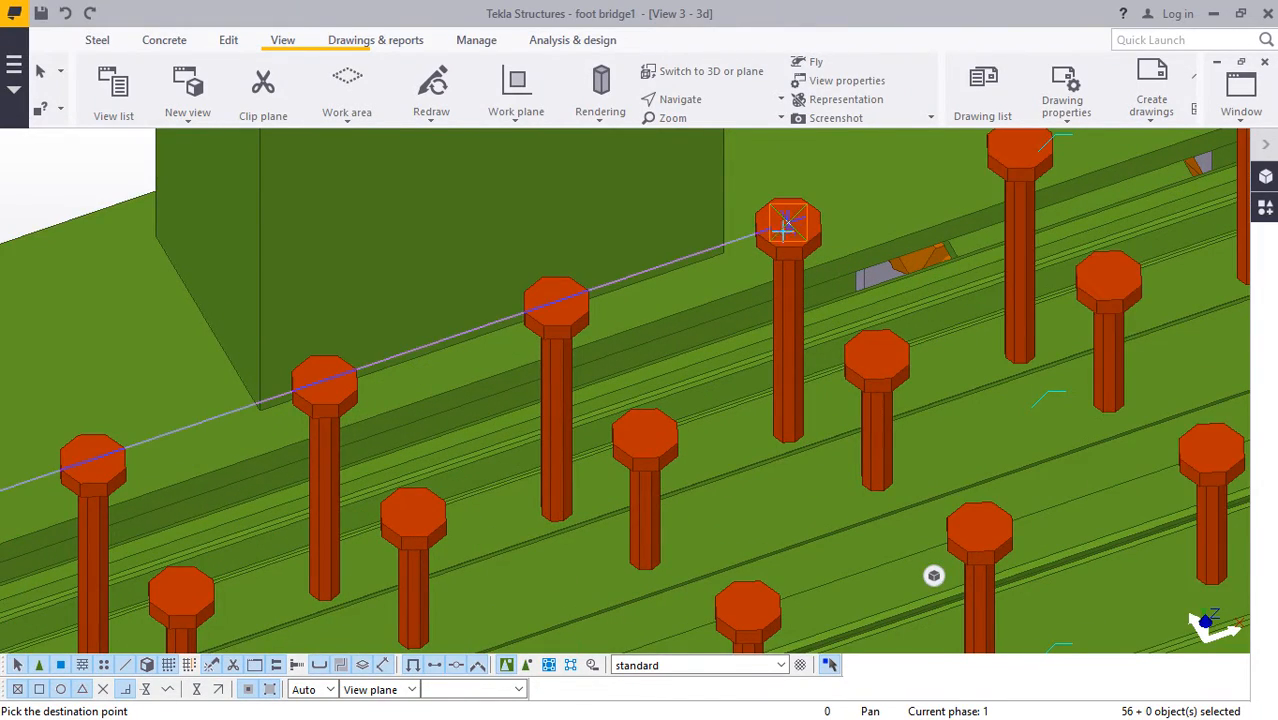
Add a seventh copy of the stud pattern, starting from the sixth copy's last railing-side stud.
scroll(787, 226, down, 15)
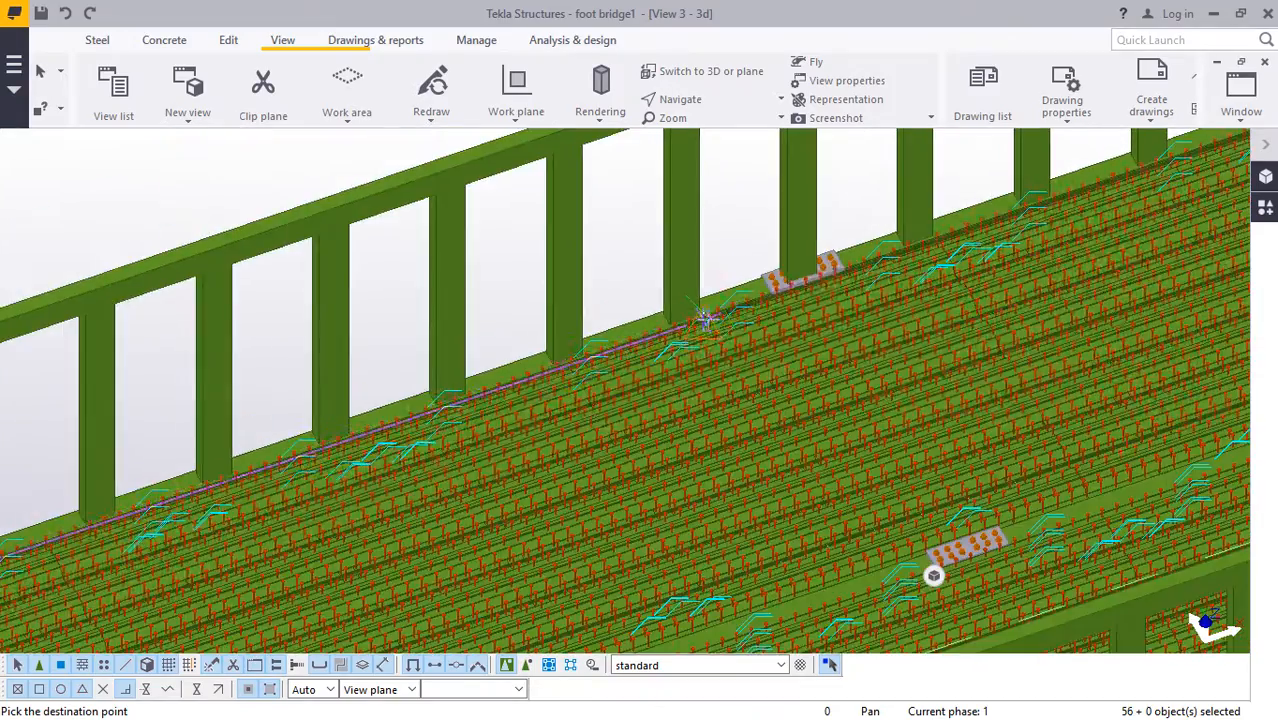
scroll(585, 350, down, 5)
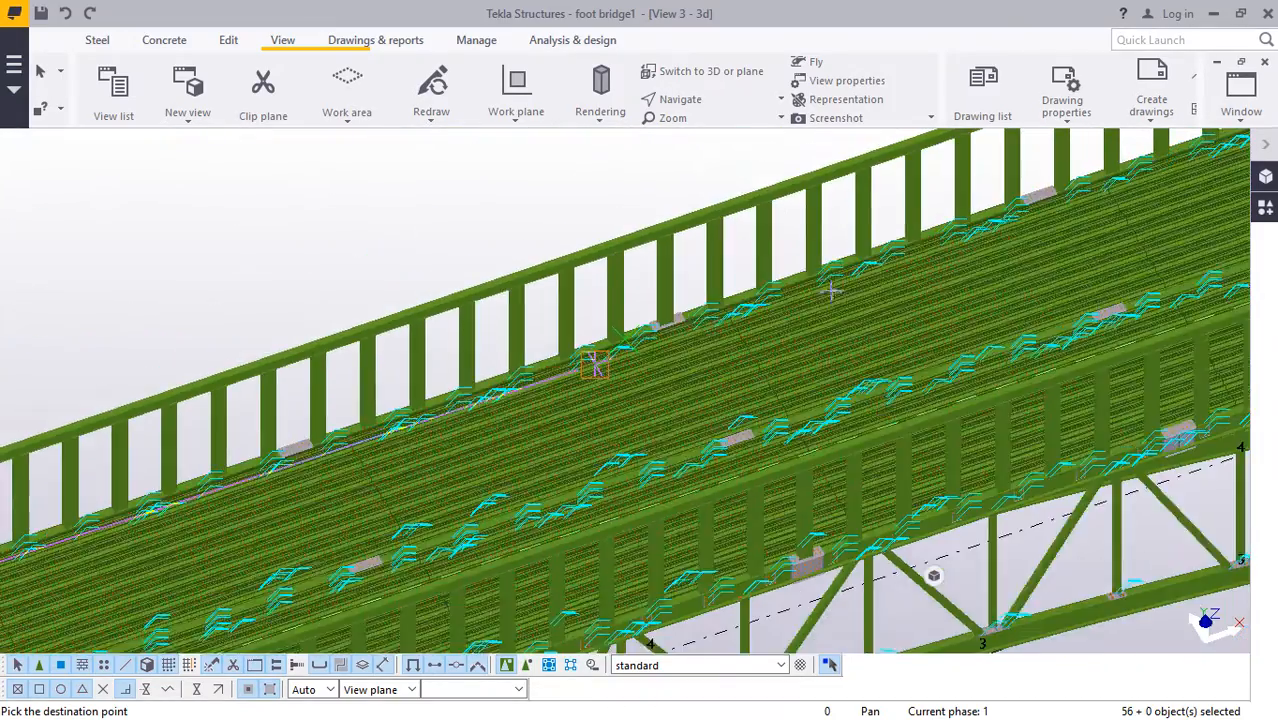
scroll(913, 238, up, 10)
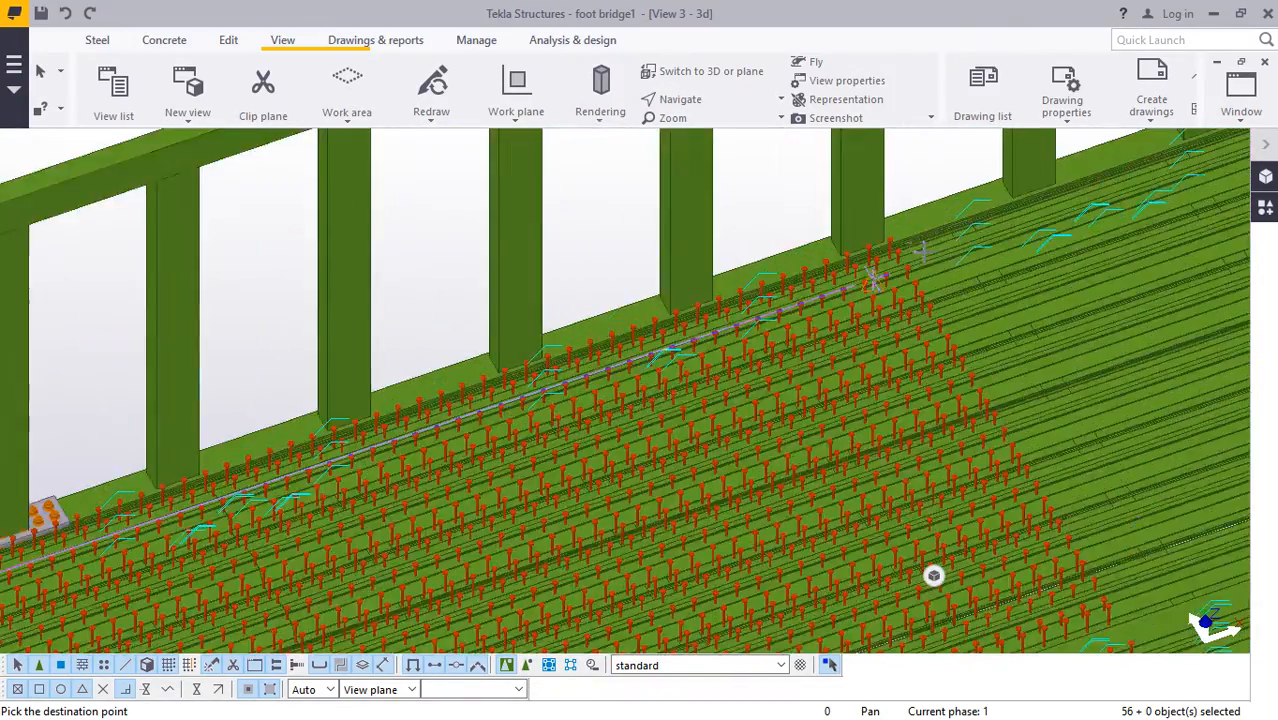
scroll(895, 232, up, 12)
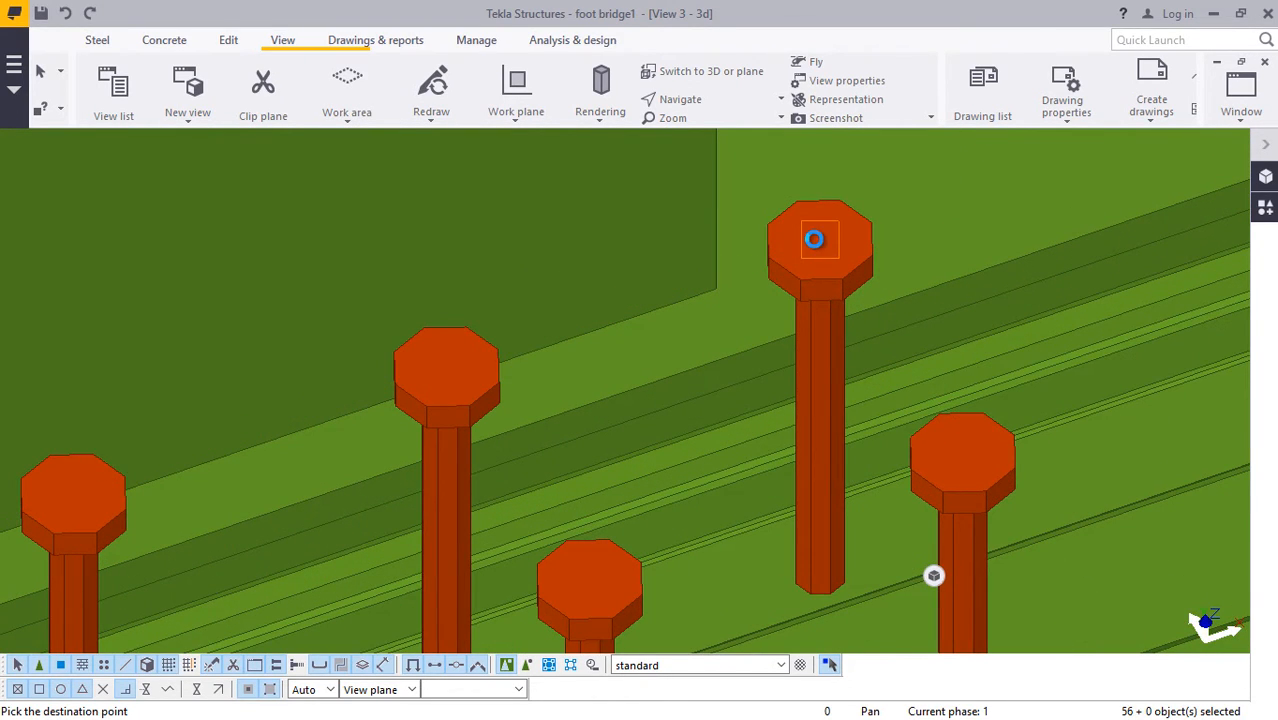
Extend the studs towards the far abutment with an eighth copy placed at the seventh copy's last railing-side stud.
scroll(676, 275, down, 10)
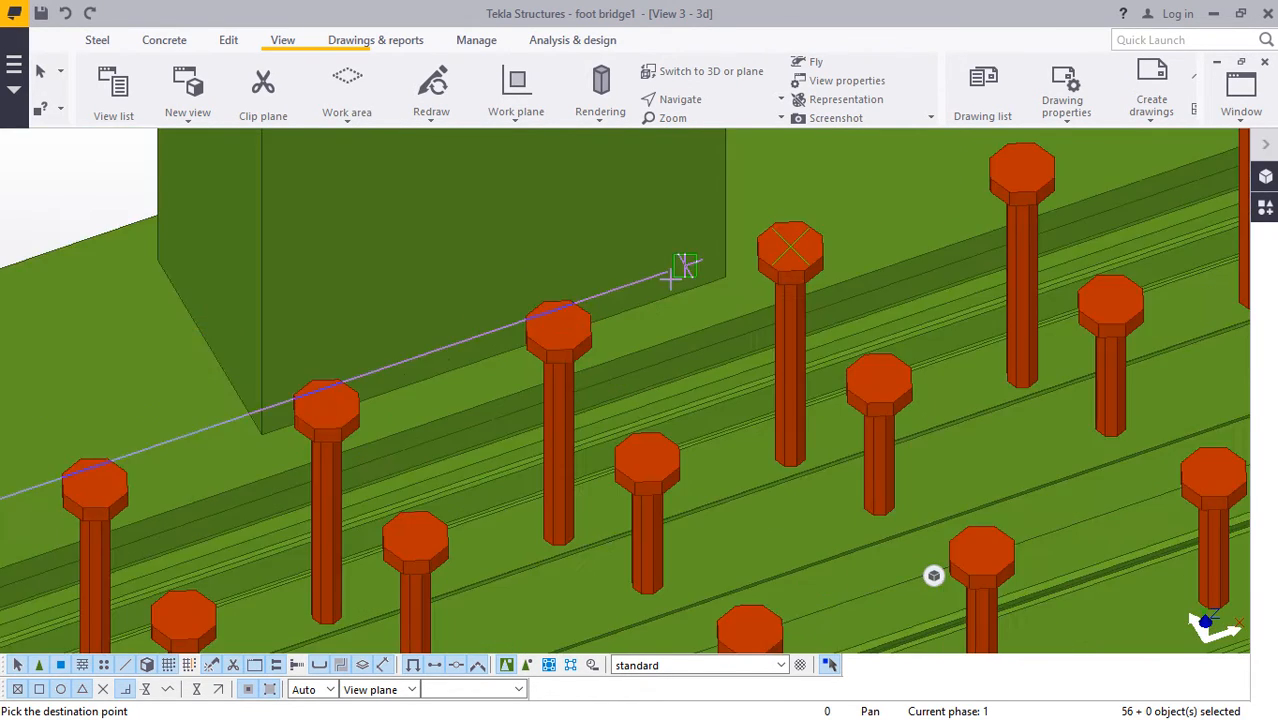
scroll(676, 290, down, 8)
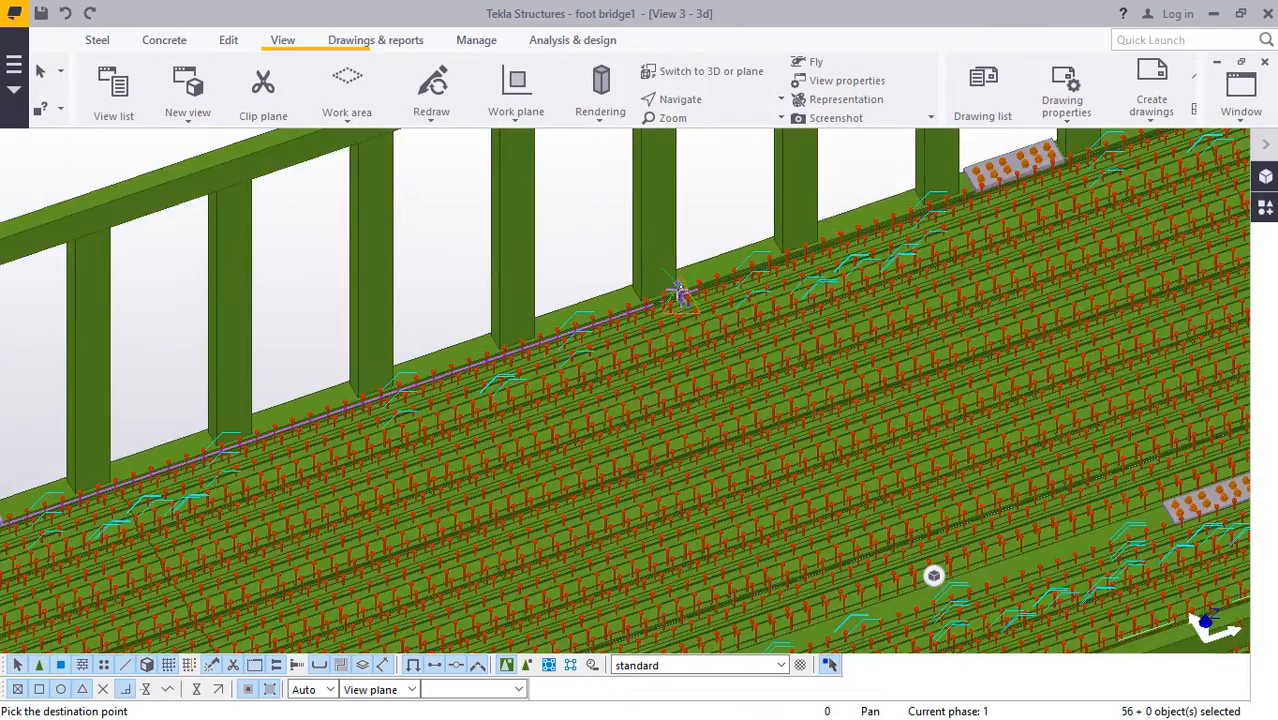
scroll(682, 288, down, 4)
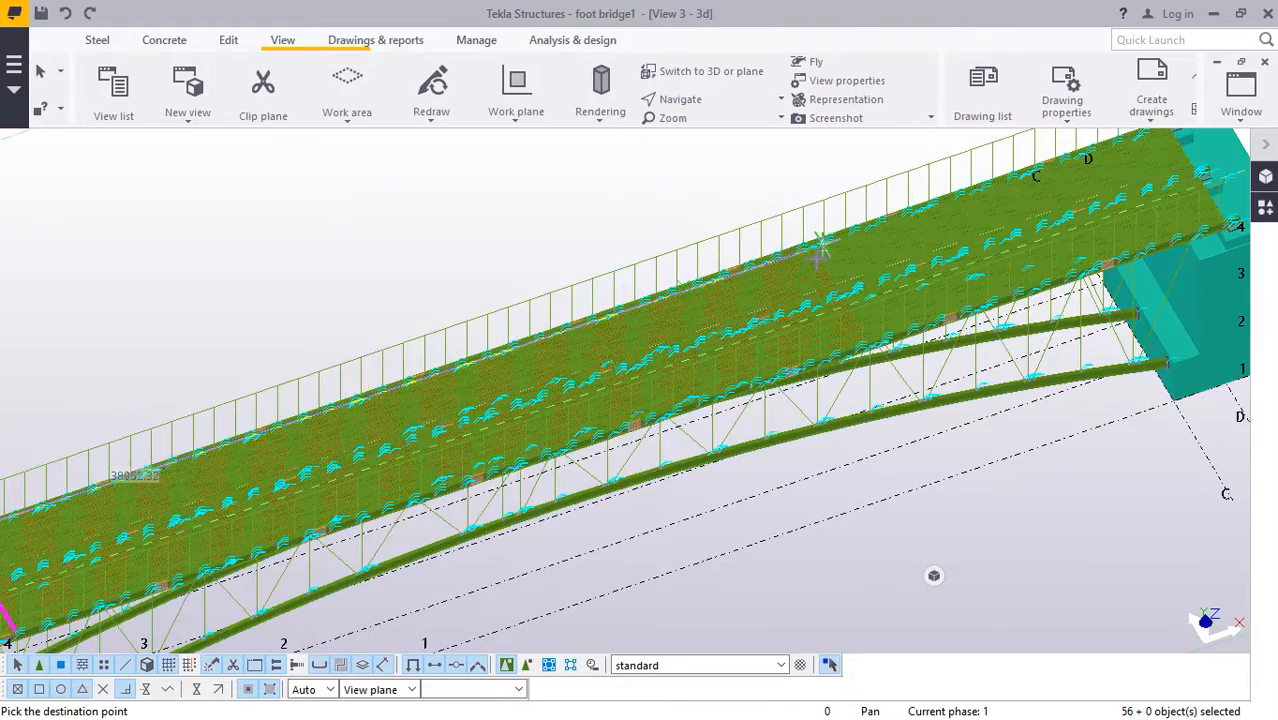
scroll(818, 246, up, 15)
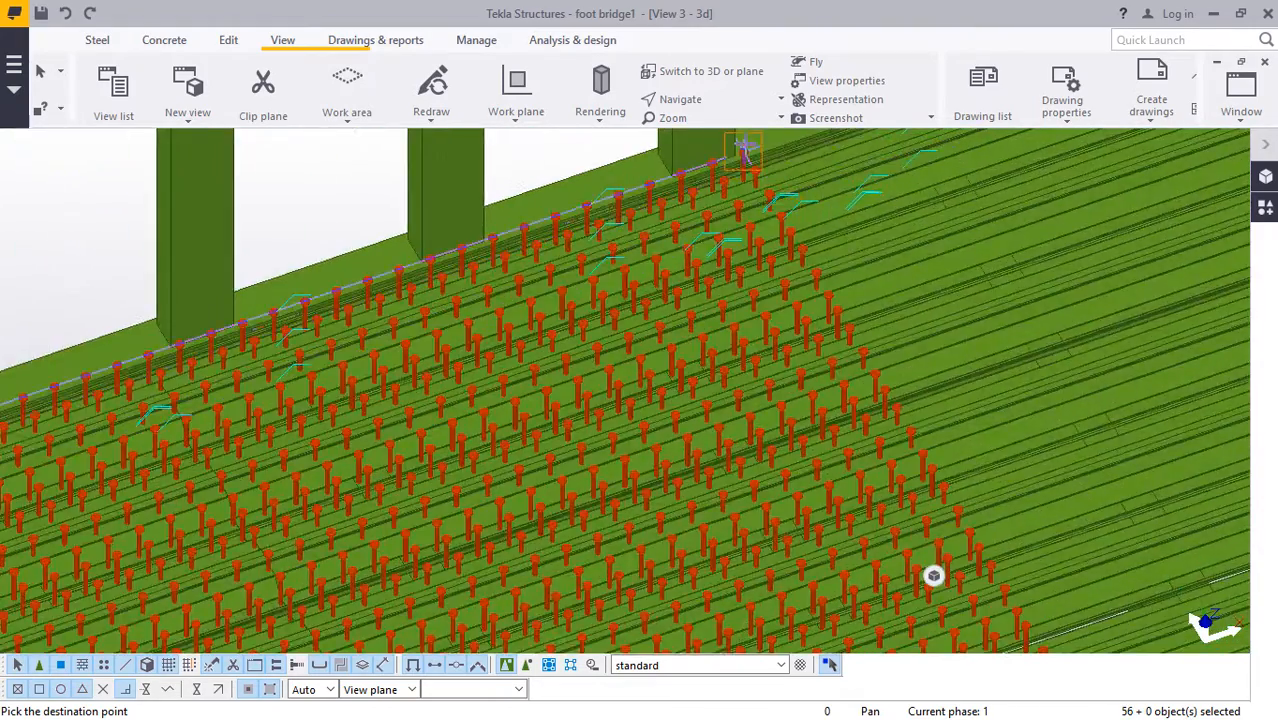
scroll(744, 150, up, 10)
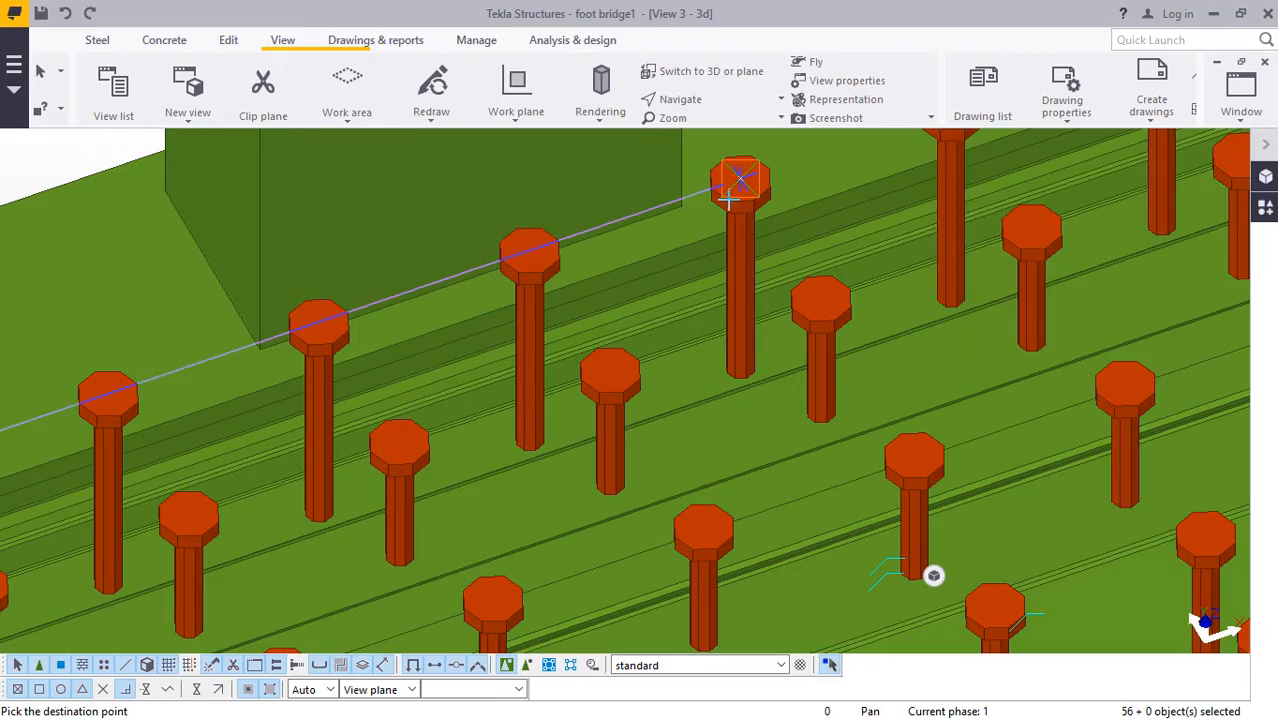
Place a ninth copy of the deck studs at the eighth copy's last railing-side stud.
scroll(672, 265, down, 15)
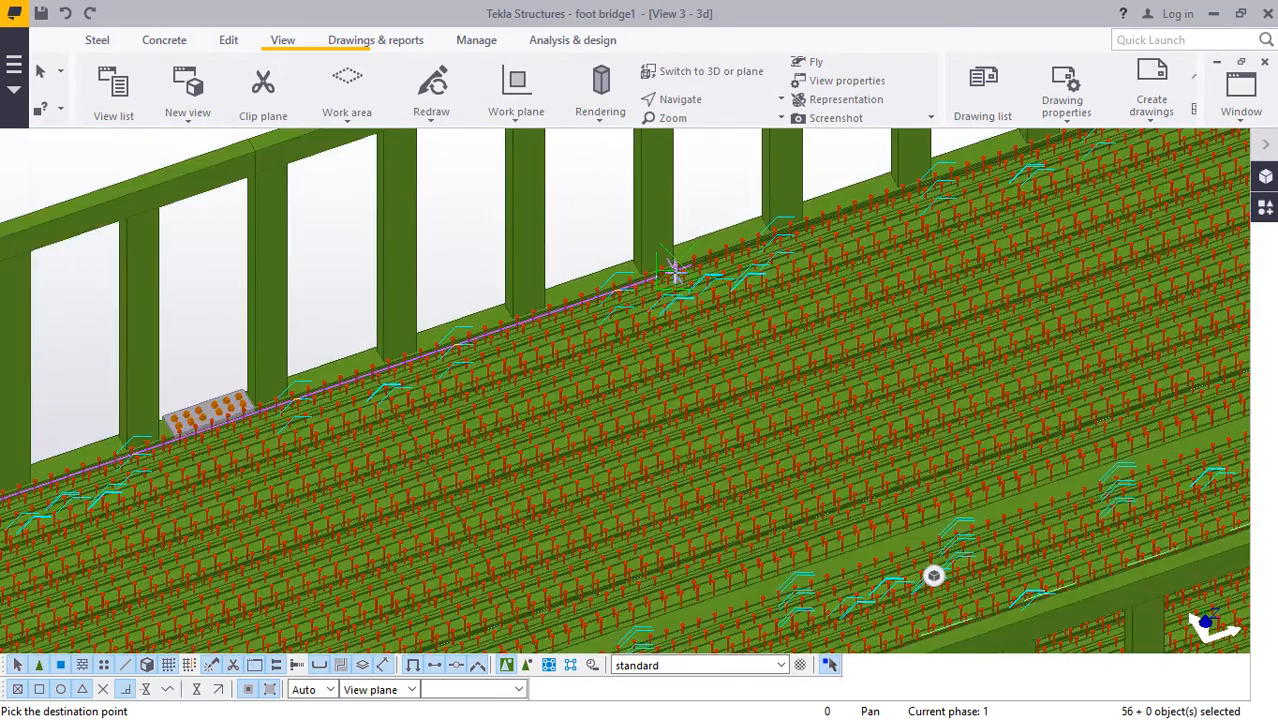
scroll(674, 268, down, 10)
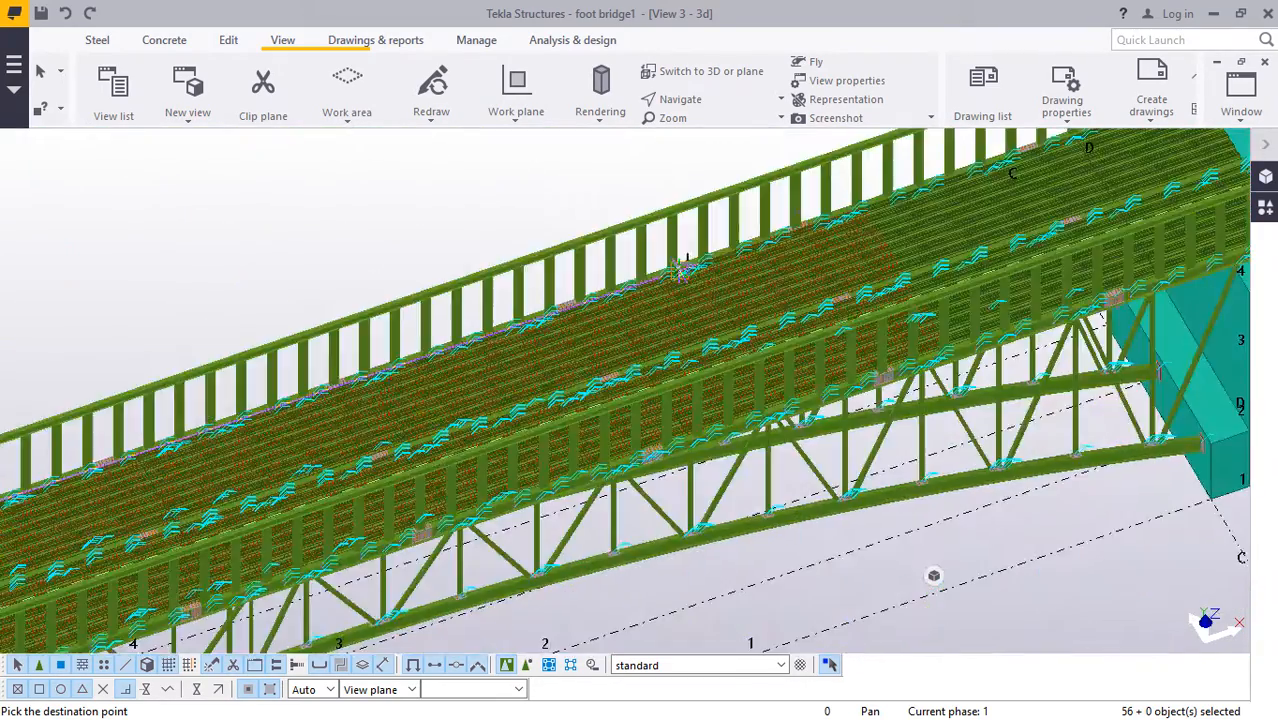
scroll(838, 205, up, 10)
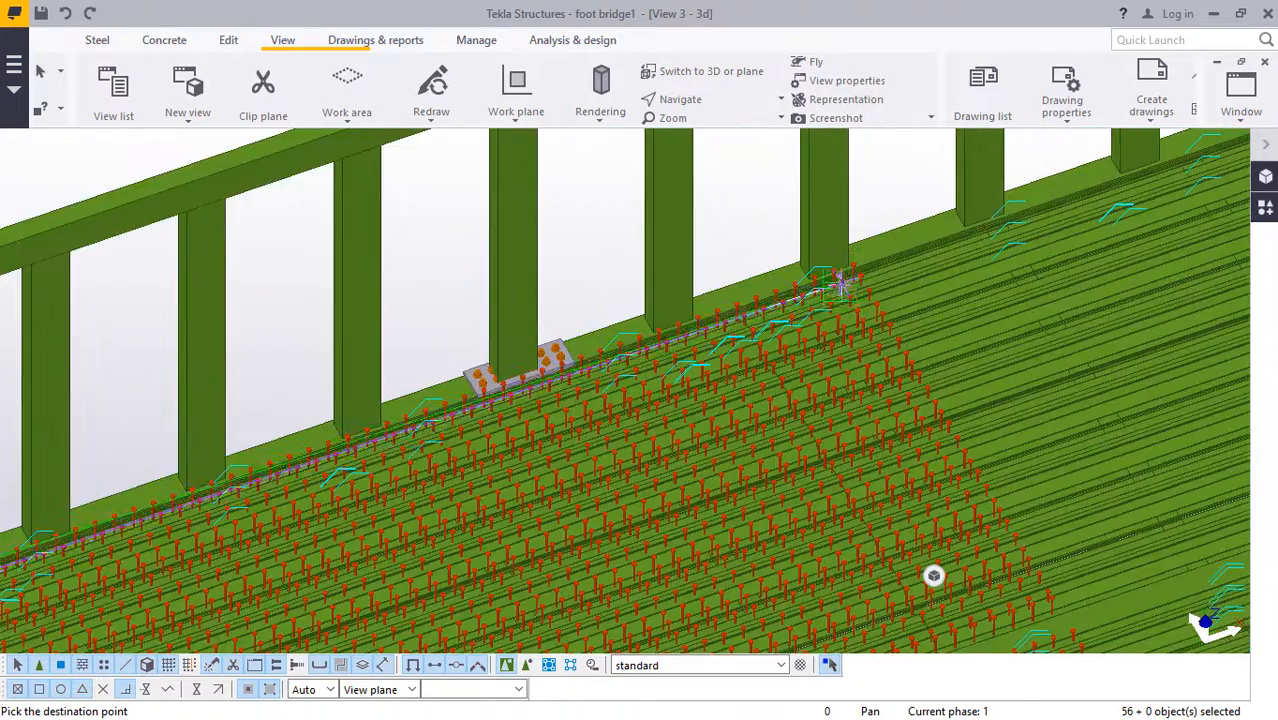
scroll(866, 258, up, 8)
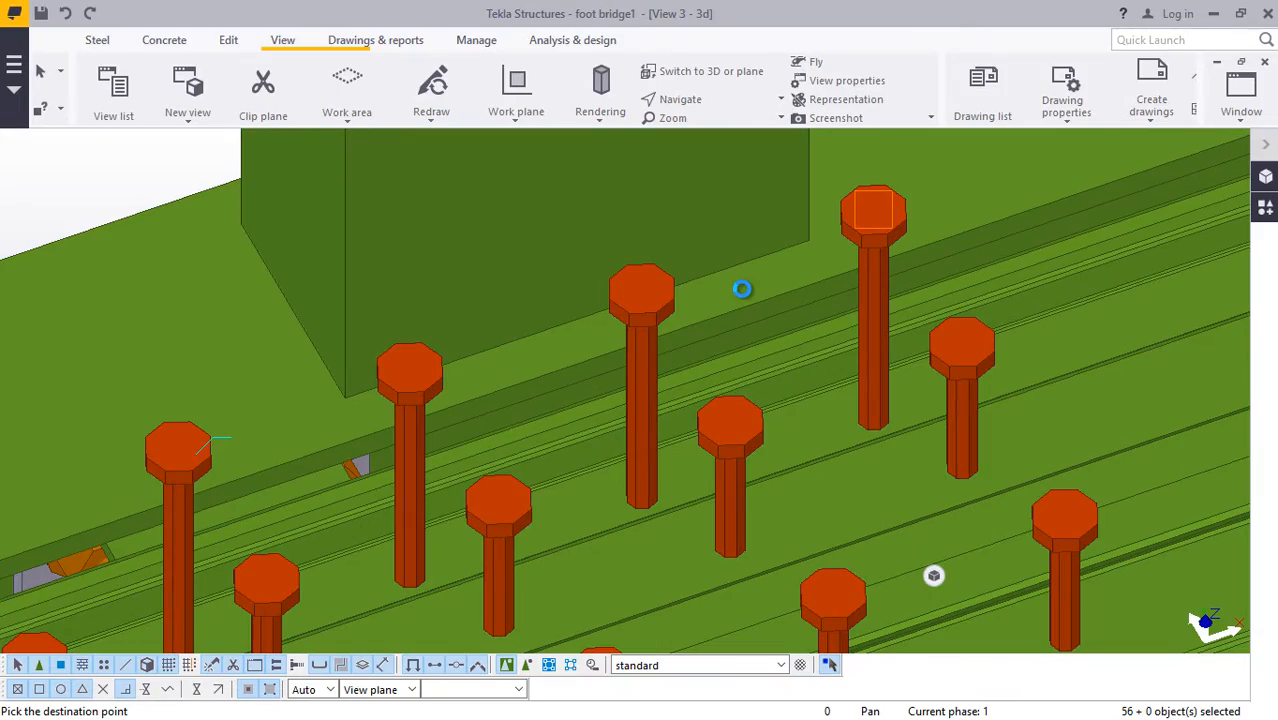
Add a tenth copy of the stud pattern at the ninth copy's last railing-side stud, reaching the abutment, and end copying.
scroll(750, 283, down, 10)
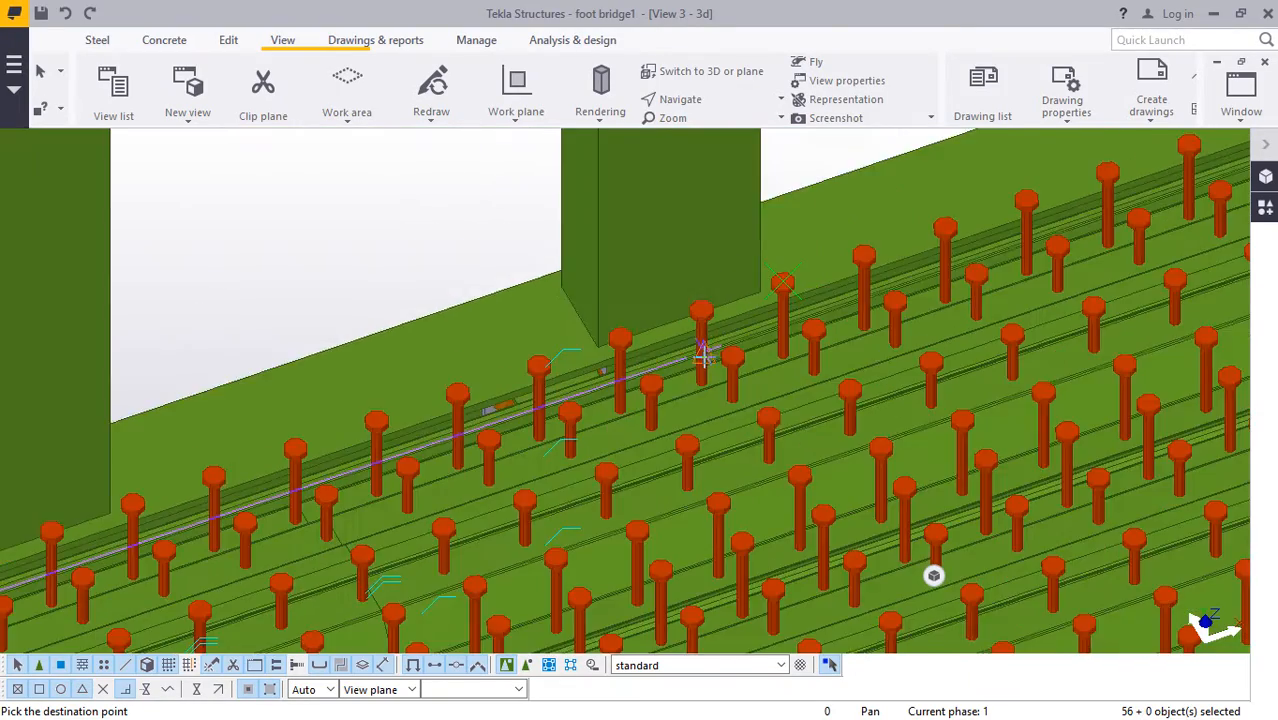
scroll(703, 365, down, 8)
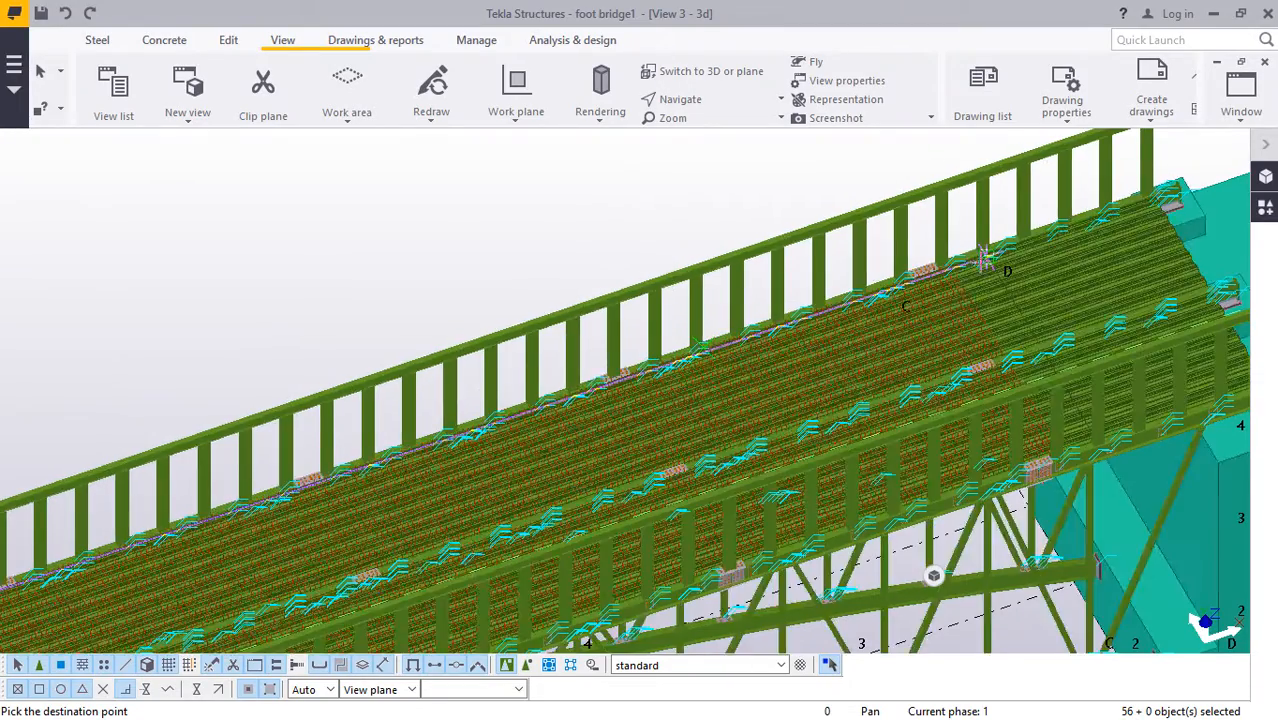
scroll(985, 259, up, 6)
scroll(873, 218, up, 5)
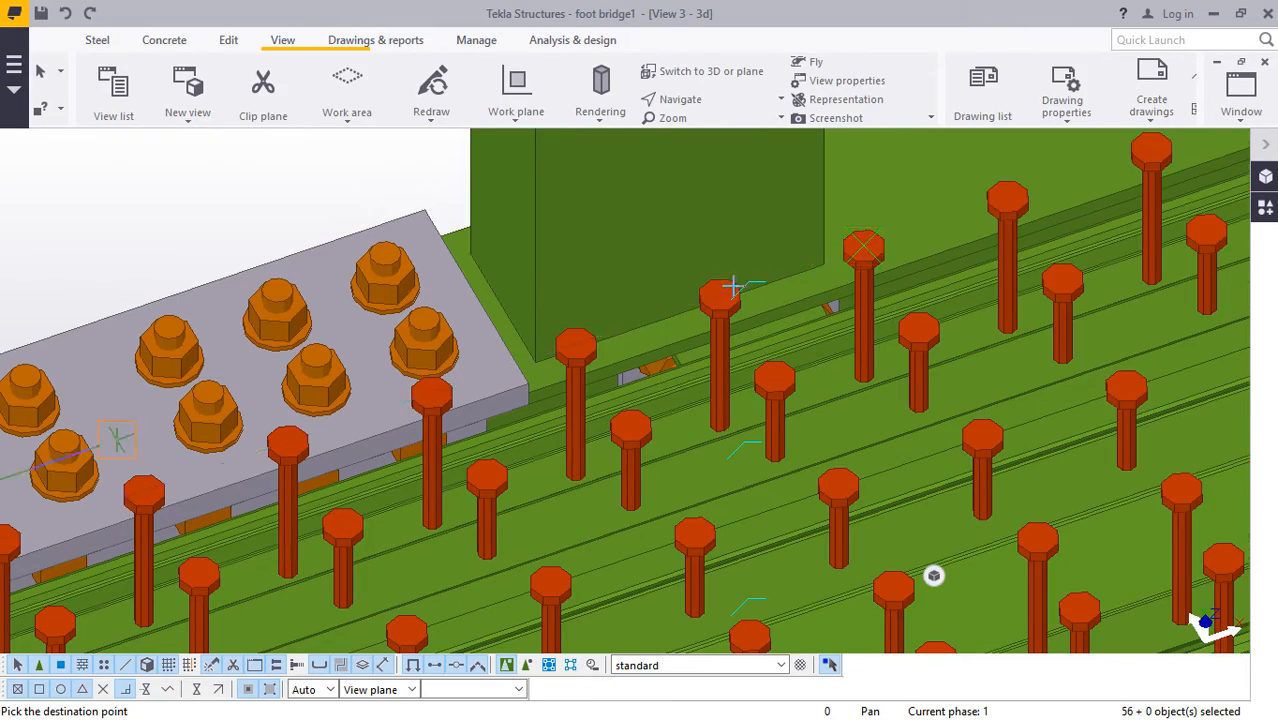
scroll(735, 280, down, 5)
scroll(736, 275, down, 6)
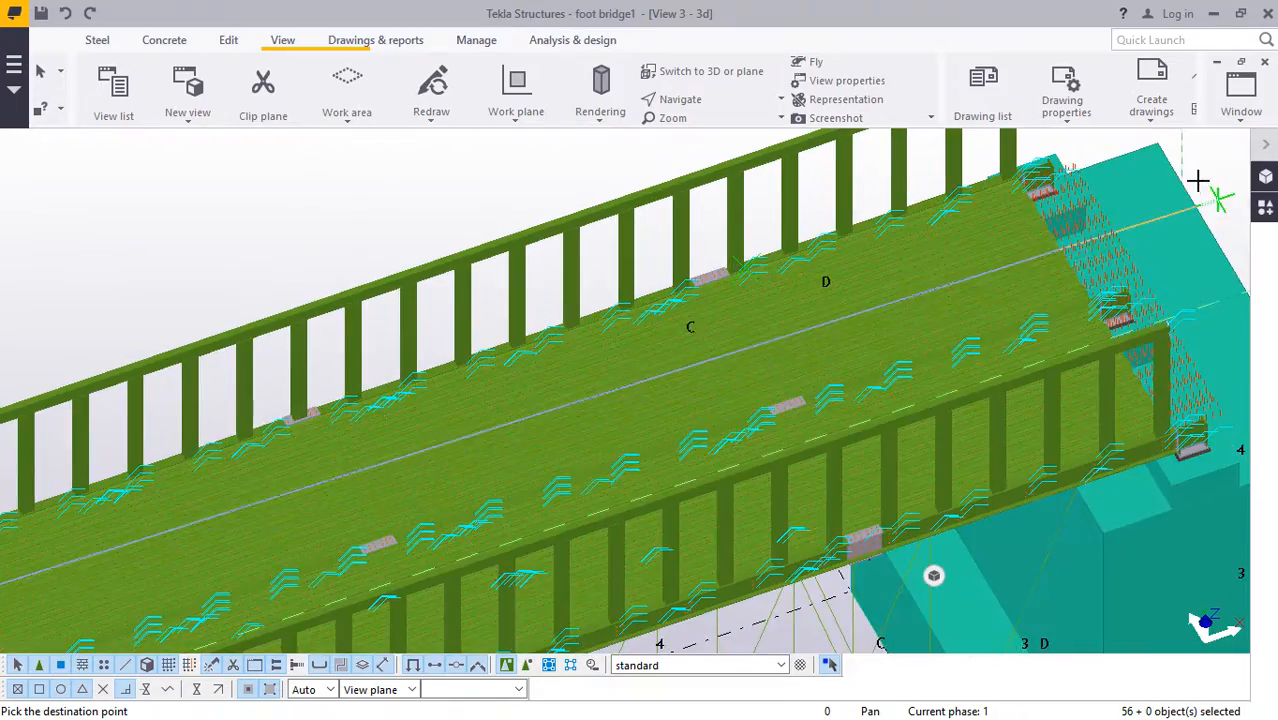
right_click(1200, 170)
click(1125, 184)
Try shortening the second stud row from the railing at the abutment end by setting its Bolt dist X to 35*100.00.
scroll(1072, 168, up, 8)
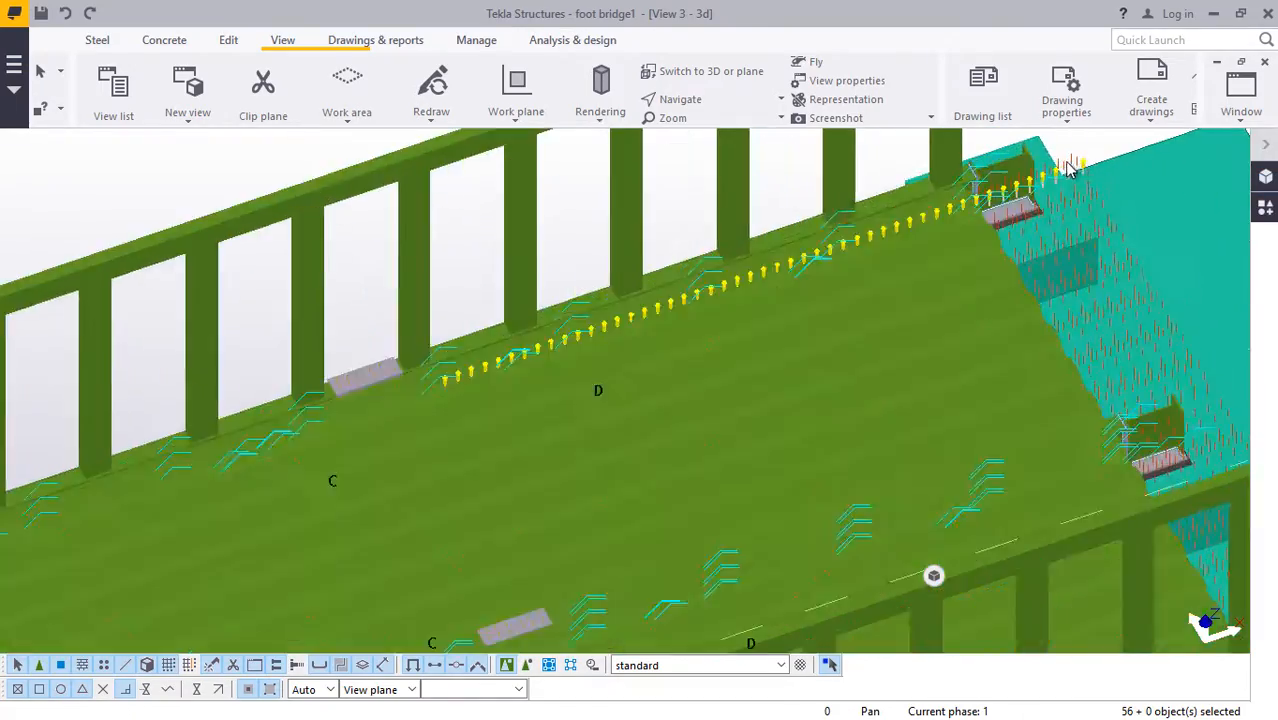
scroll(1060, 169, up, 2)
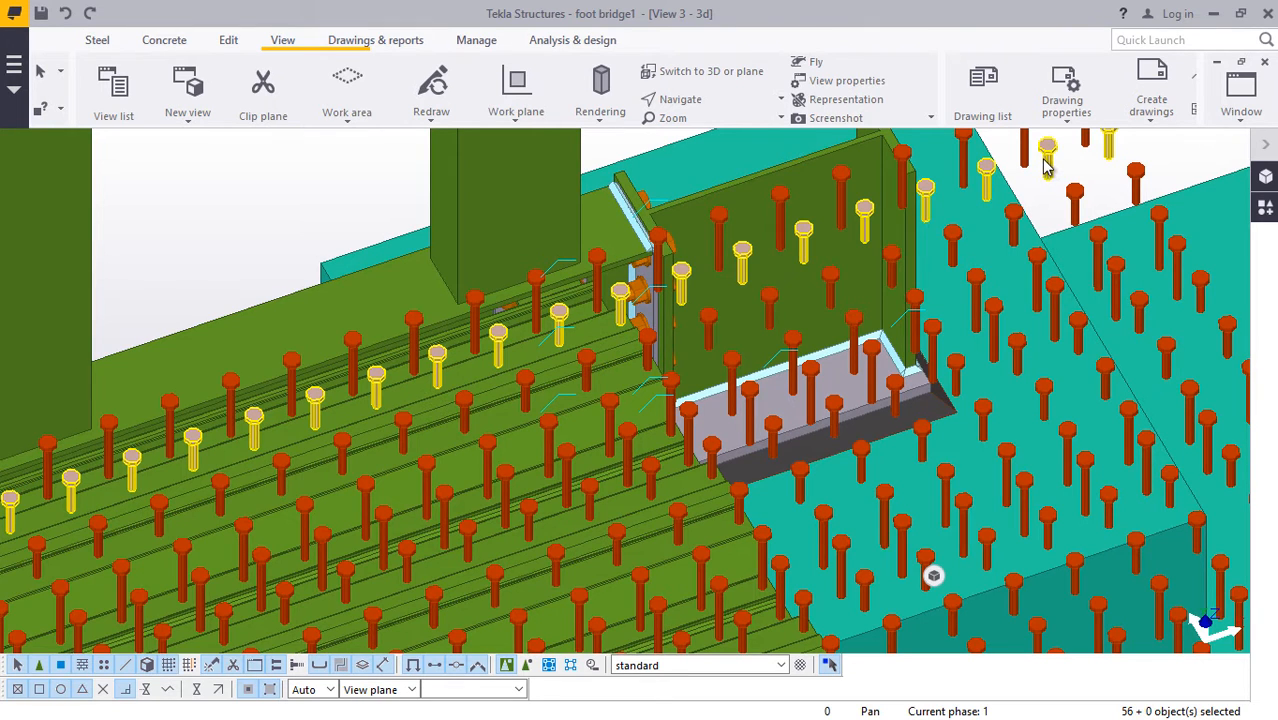
double_click(1050, 163)
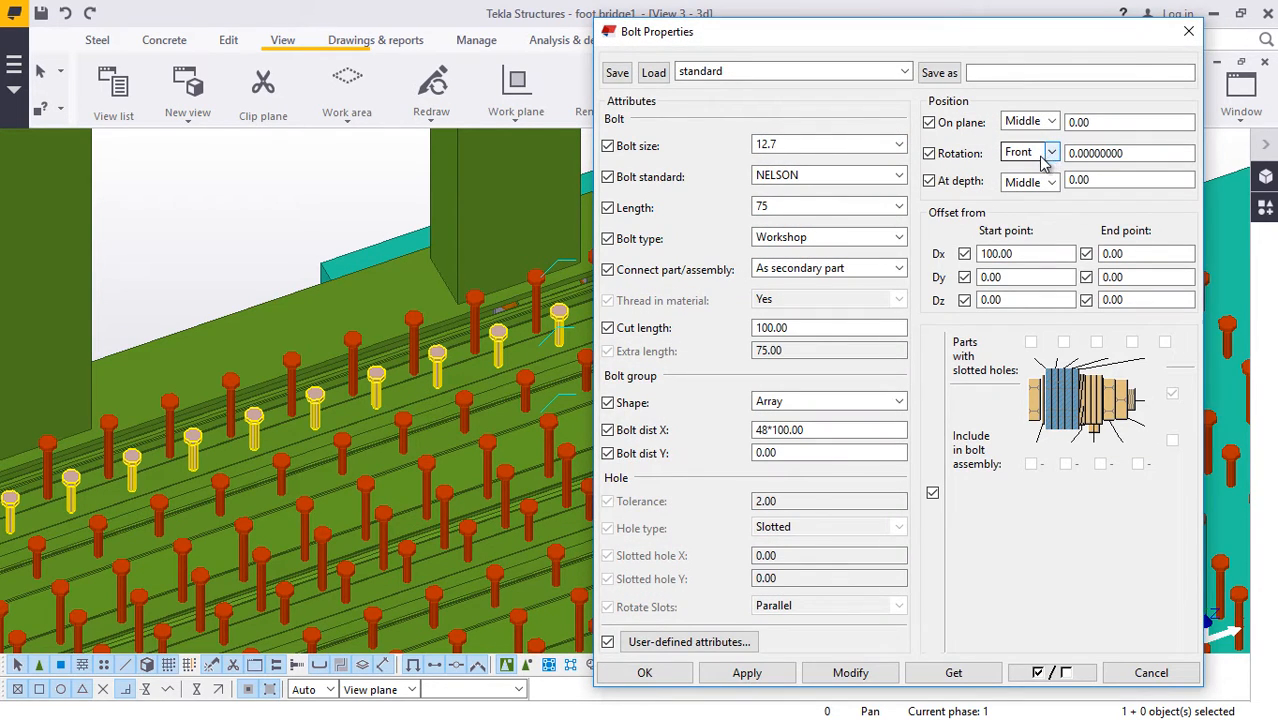
click(757, 429)
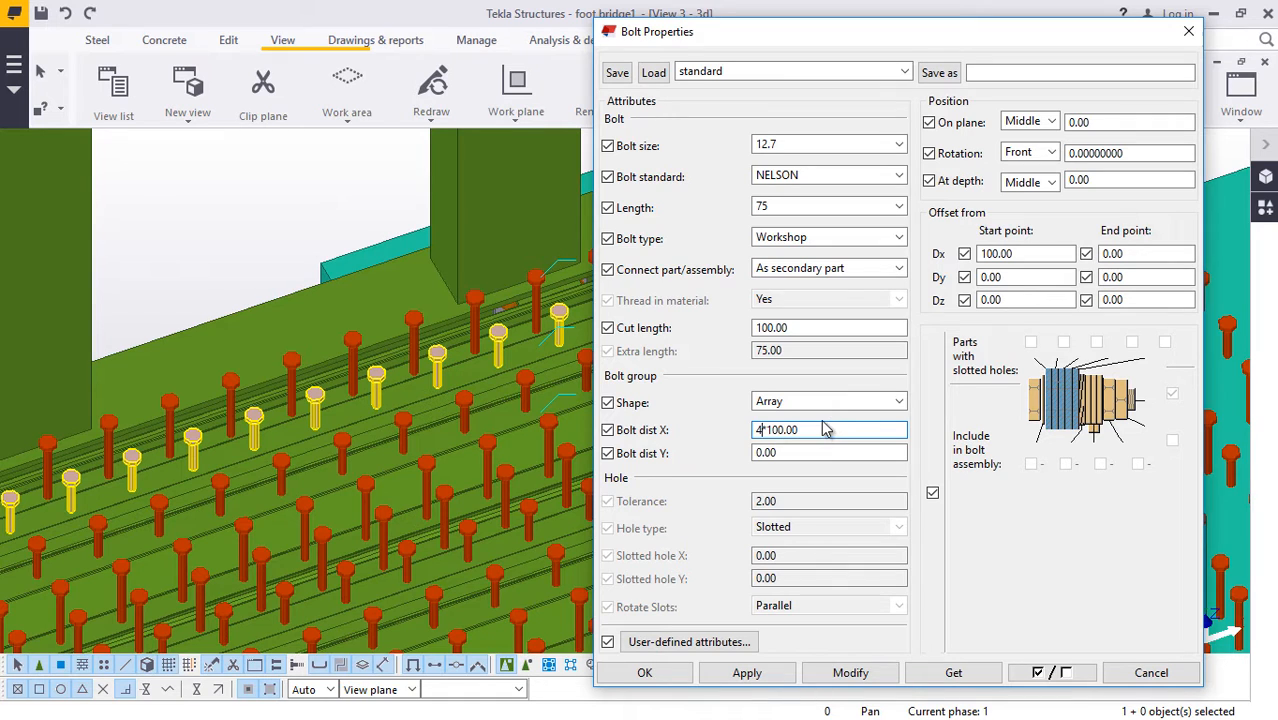
click(849, 672)
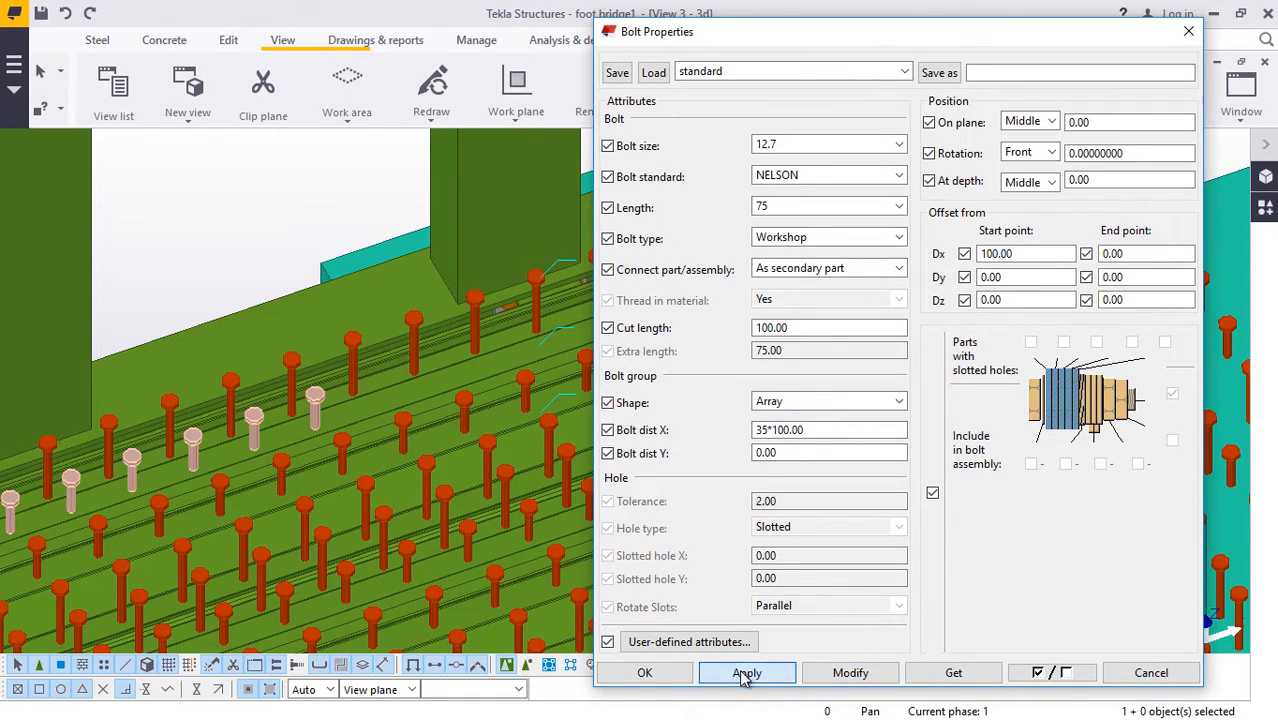
click(644, 672)
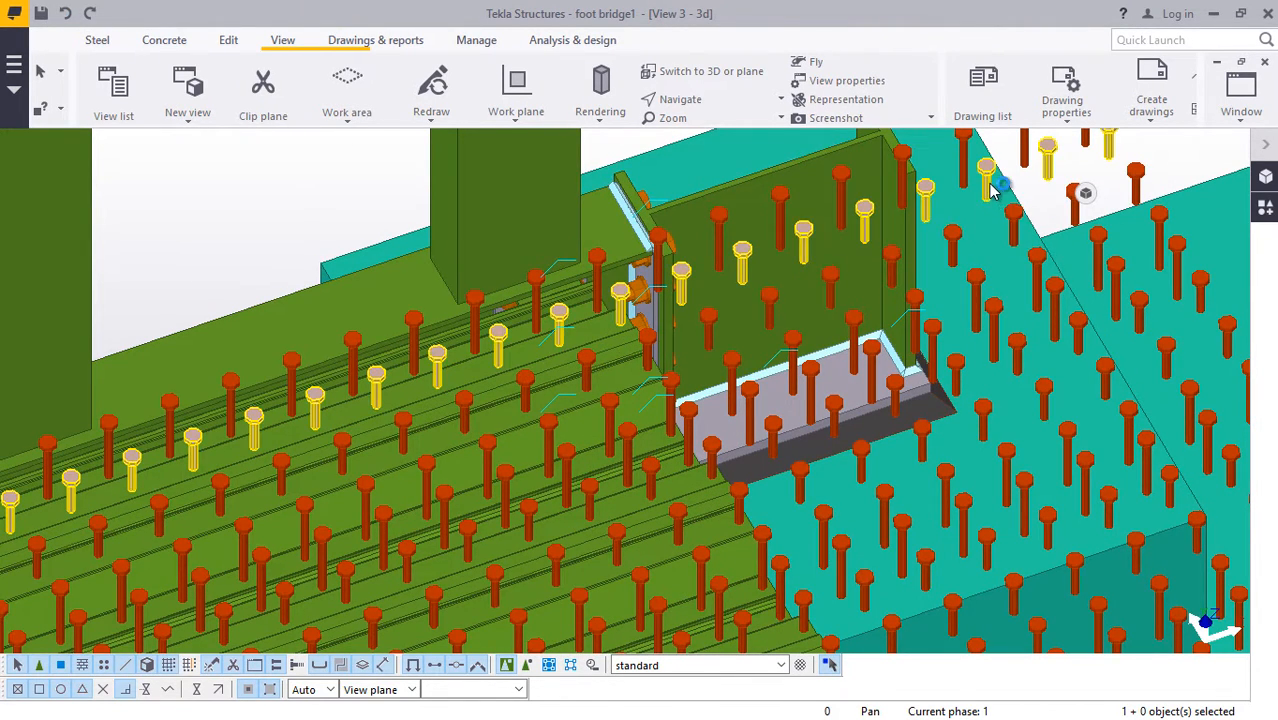
Set the Bolt dist X of the second stud row from the railing to 38*100.00 and modify the row.
double_click(993, 192)
click(770, 430)
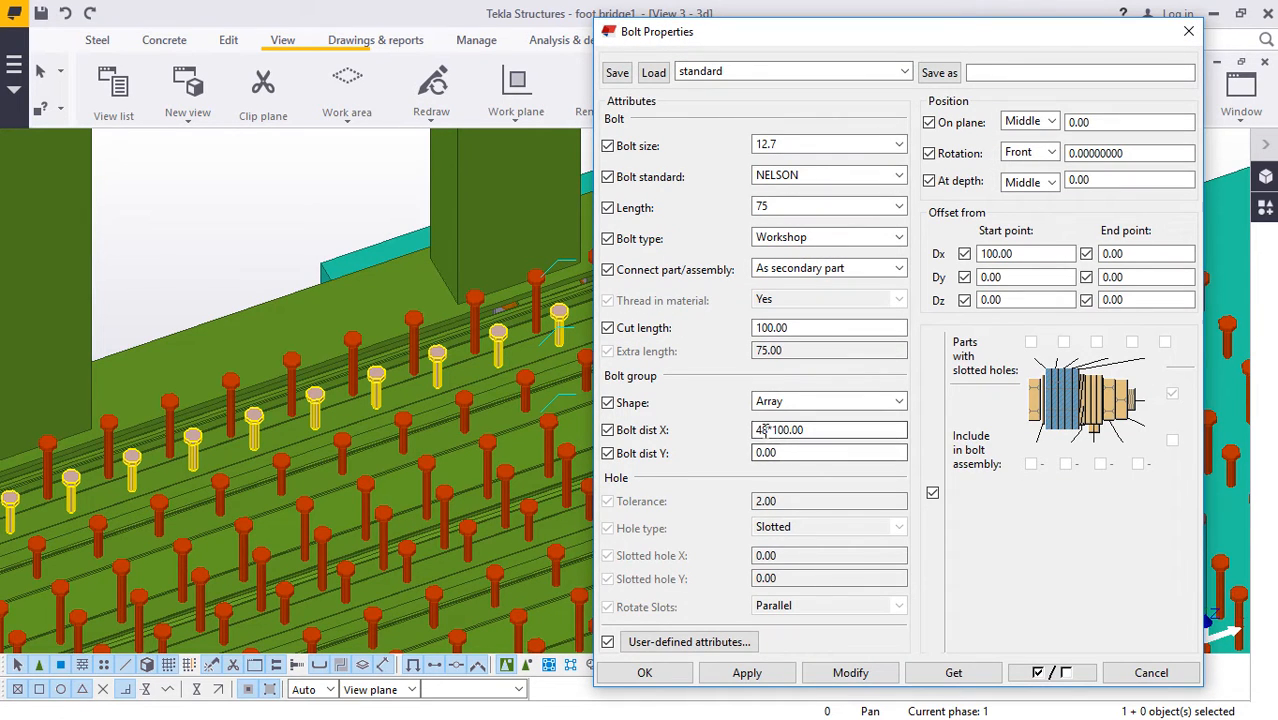
click(772, 430)
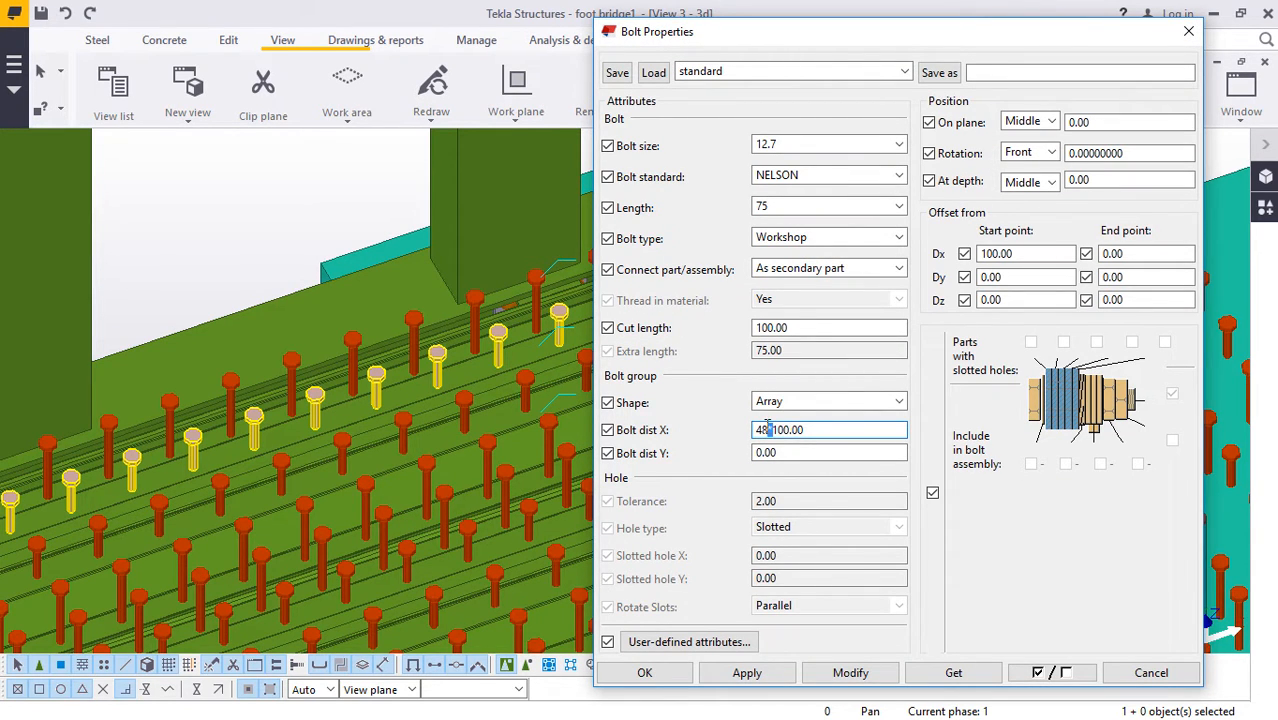
key(BackSpace)
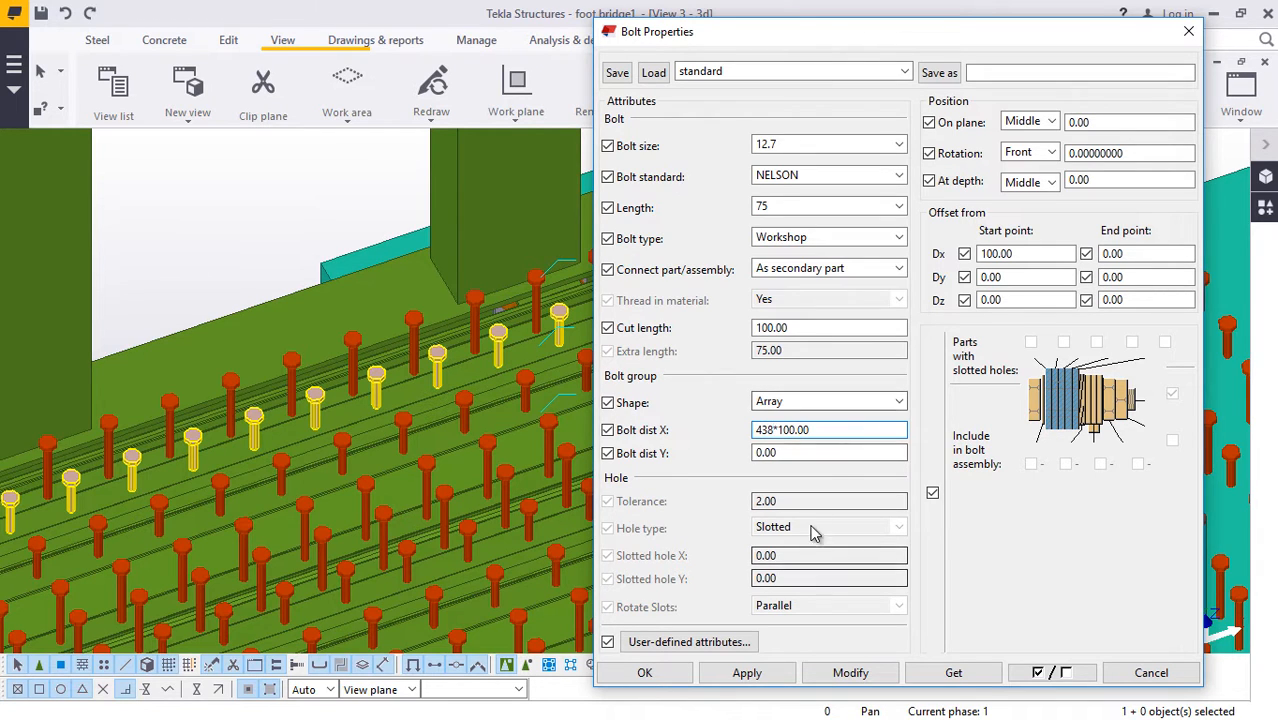
key(BackSpace)
key(BackSpace)
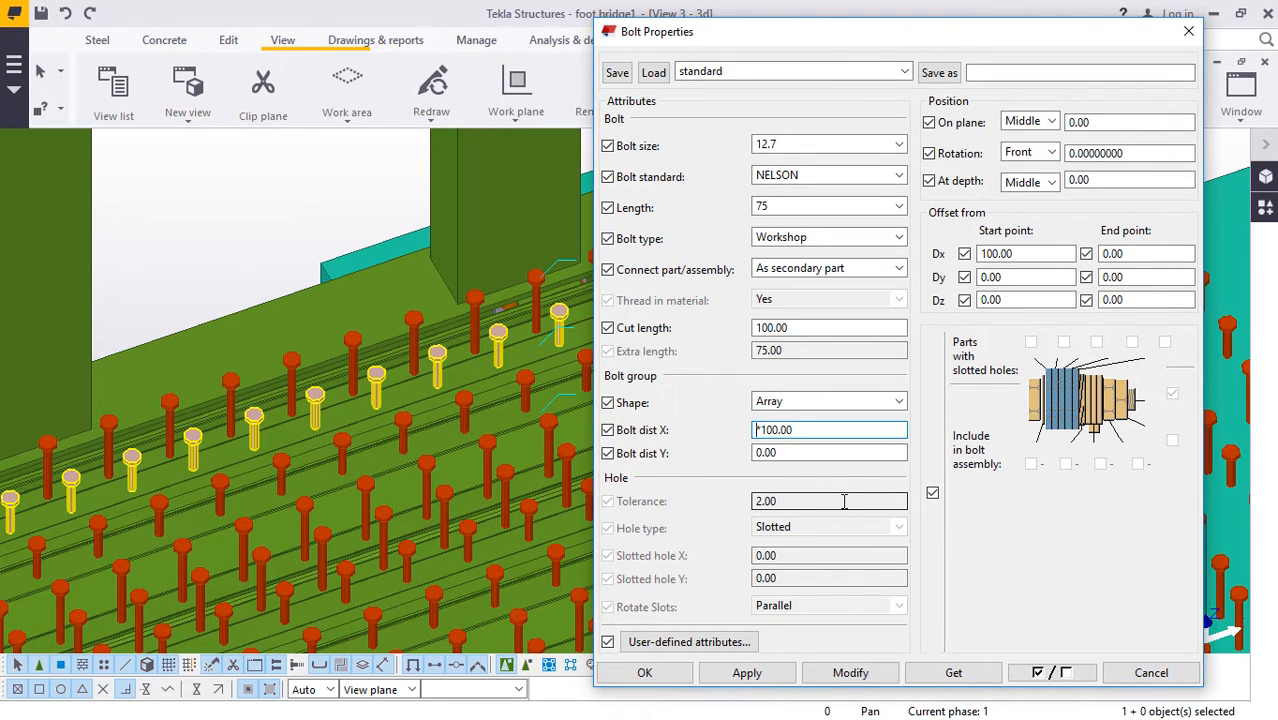
text(38*)
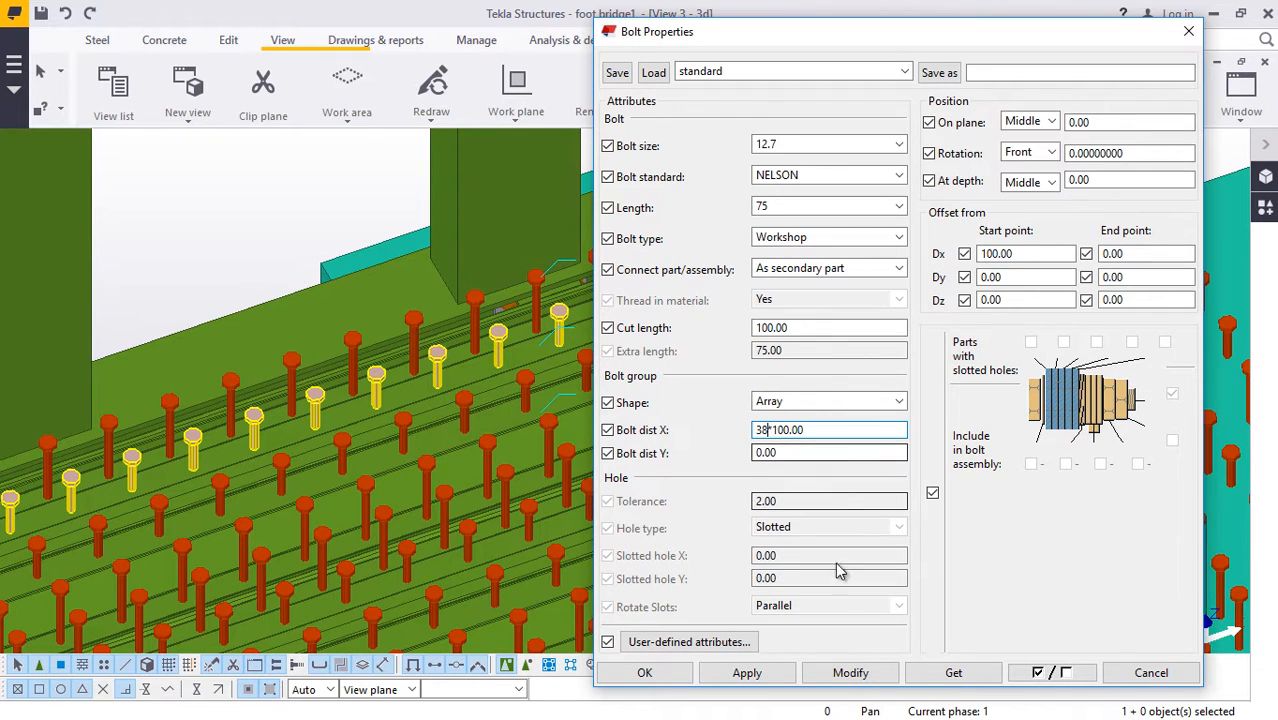
click(850, 672)
click(855, 672)
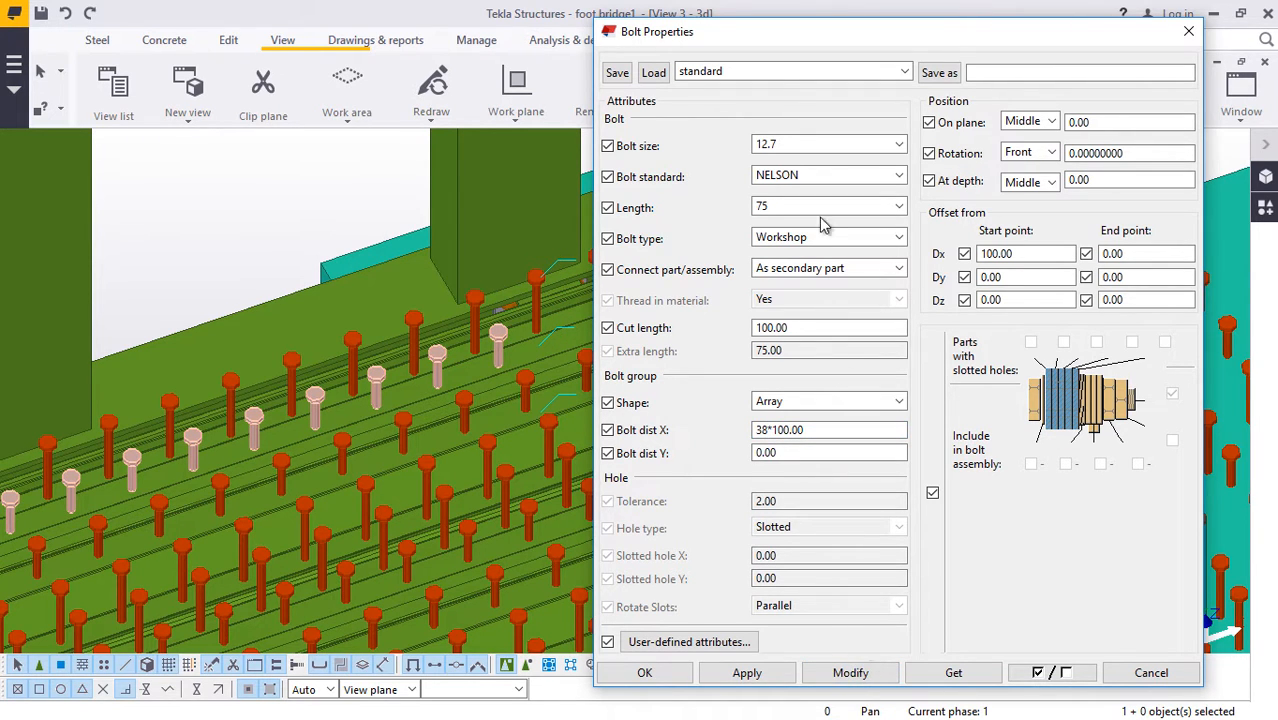
Change the same stud row's Bolt dist X to 39*100.00, modify the row and close its bolt properties.
drag(780, 31, 928, 171)
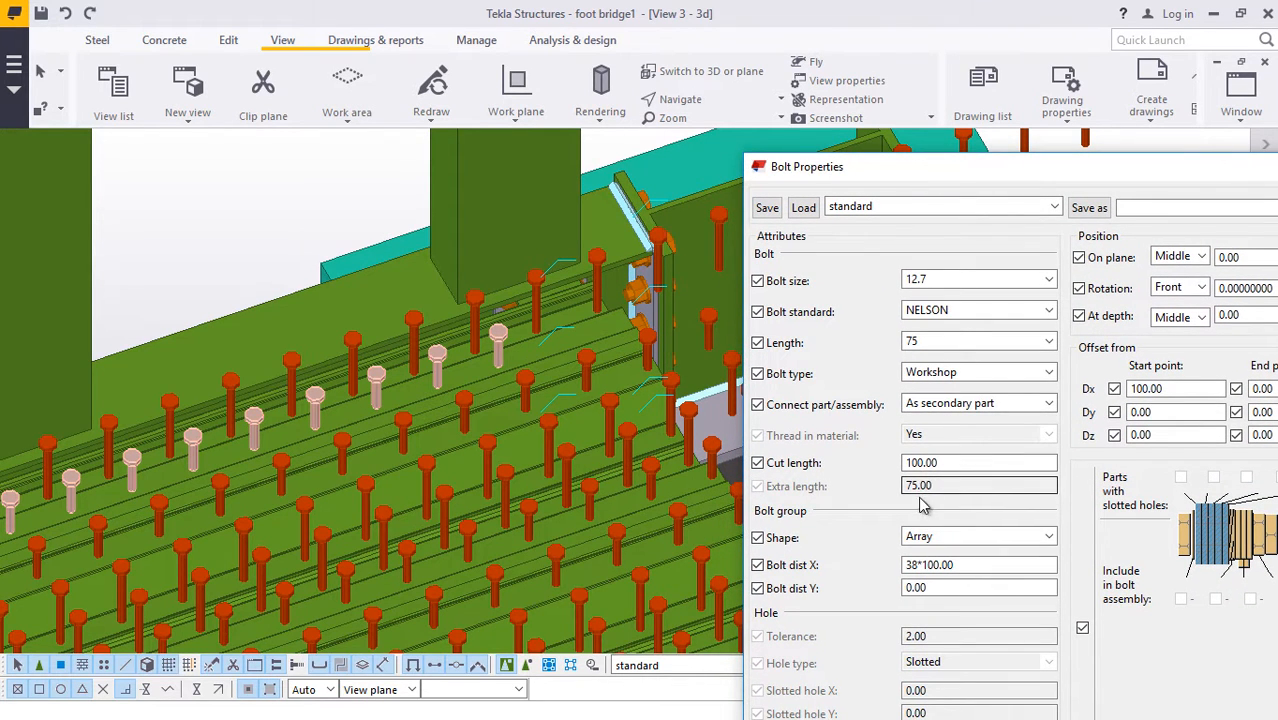
click(919, 564)
click(919, 564)
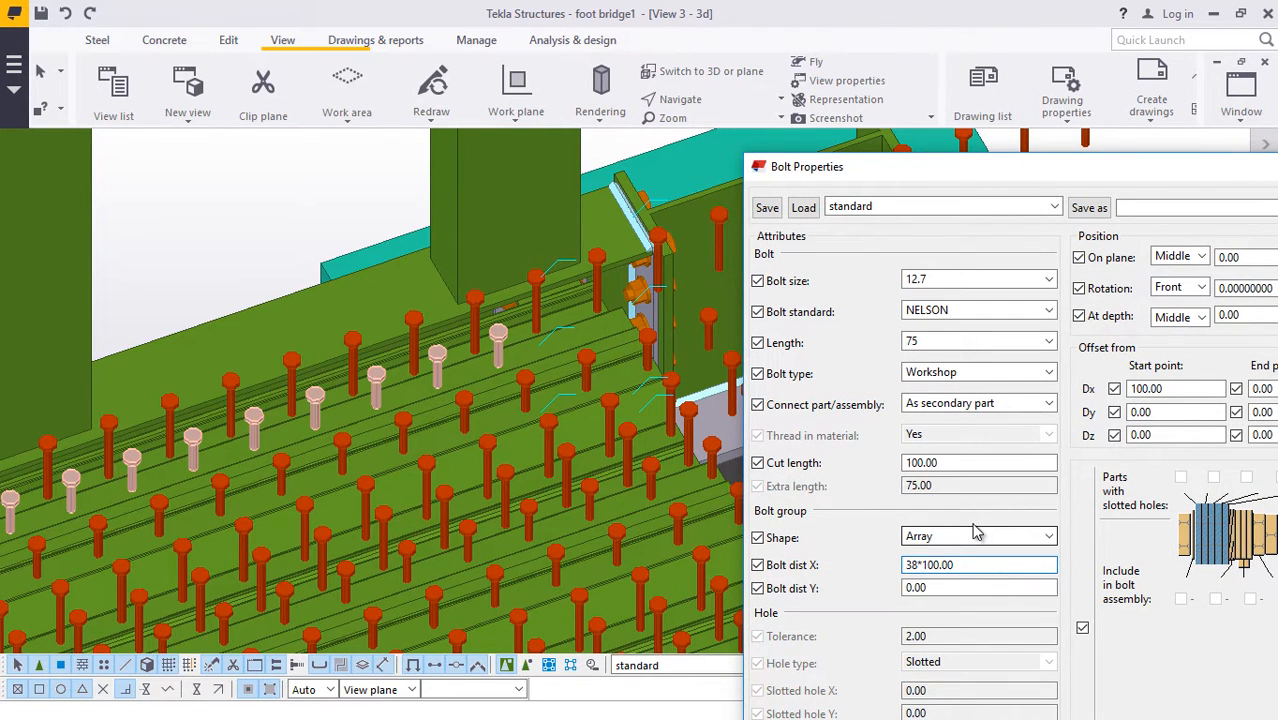
key(BackSpace)
text(9)
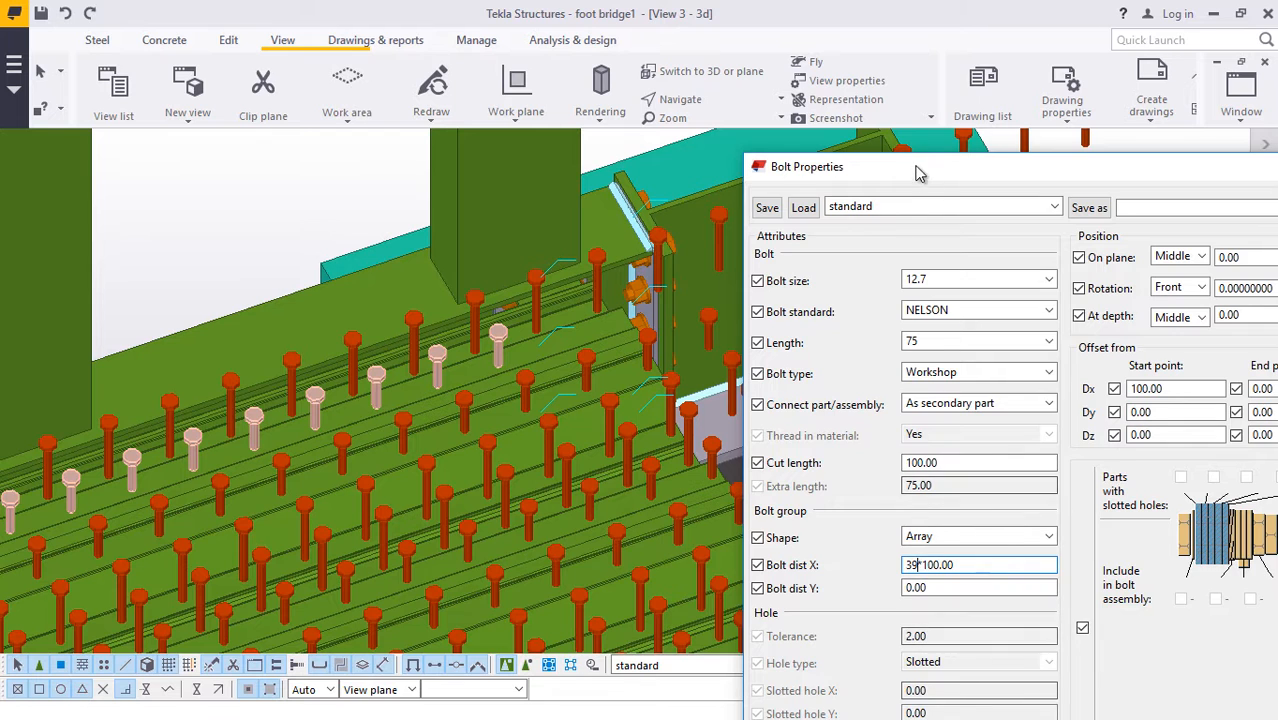
drag(915, 168, 923, 62)
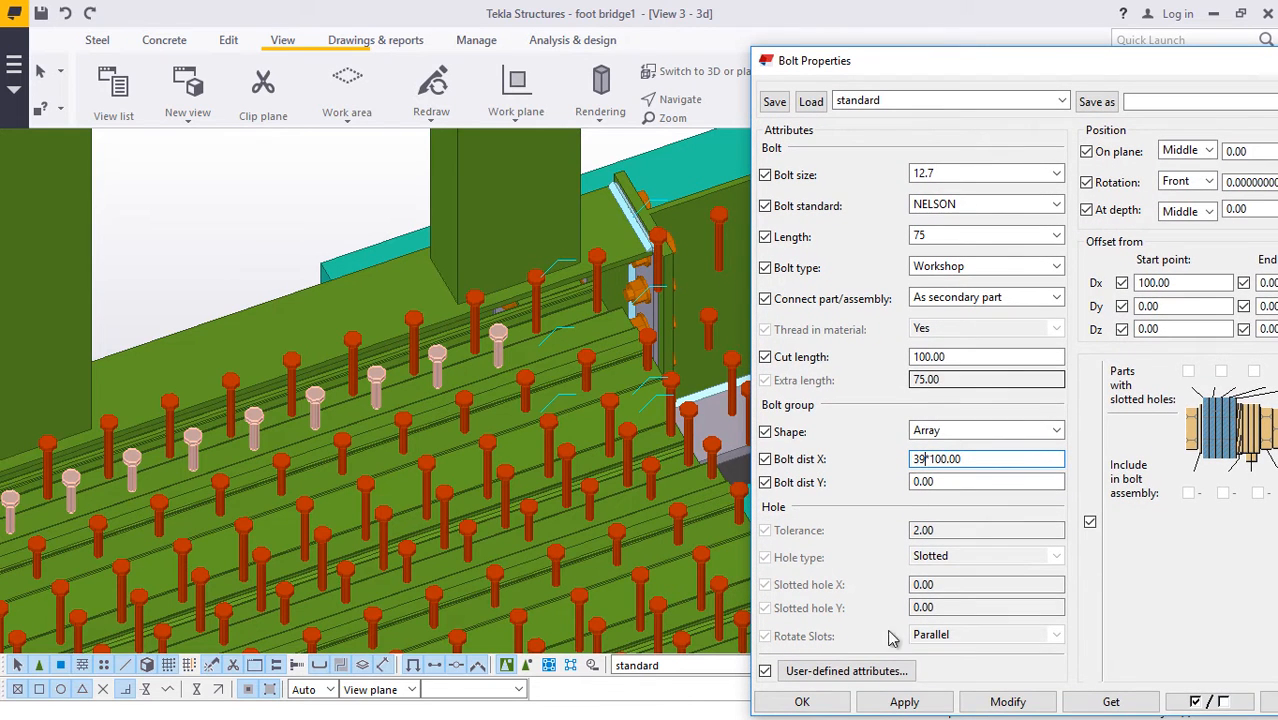
click(1005, 702)
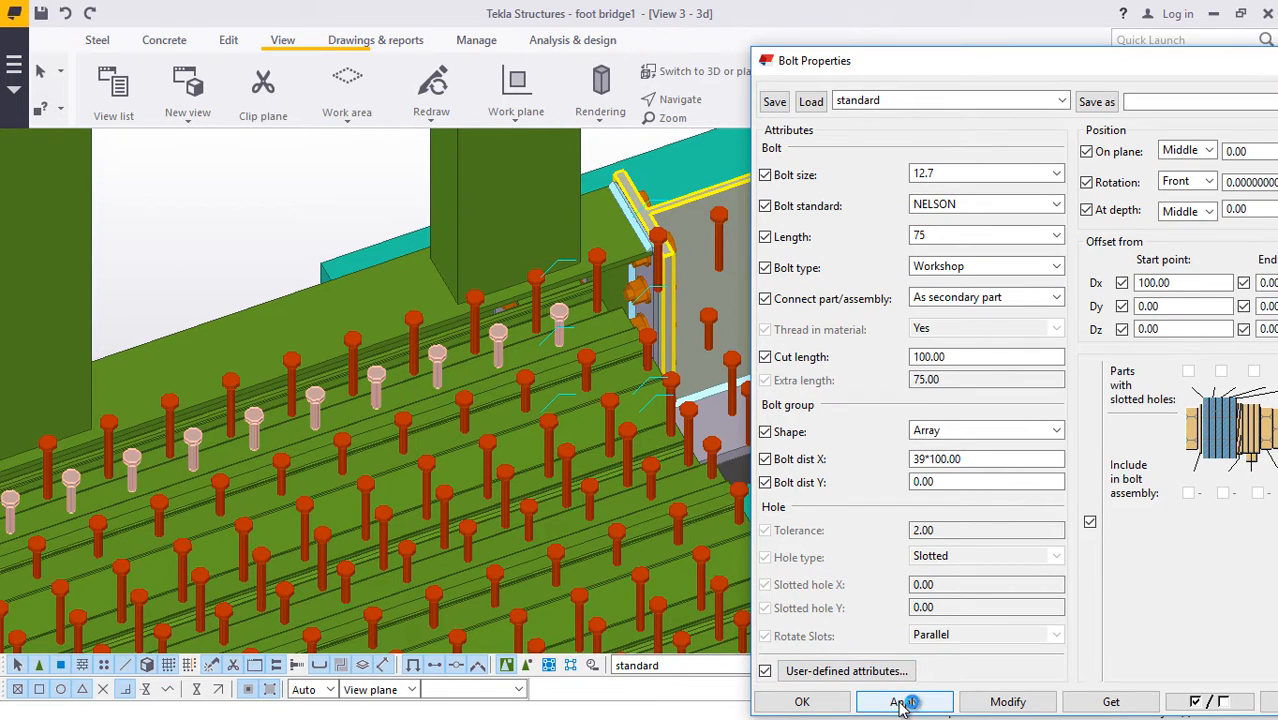
click(802, 702)
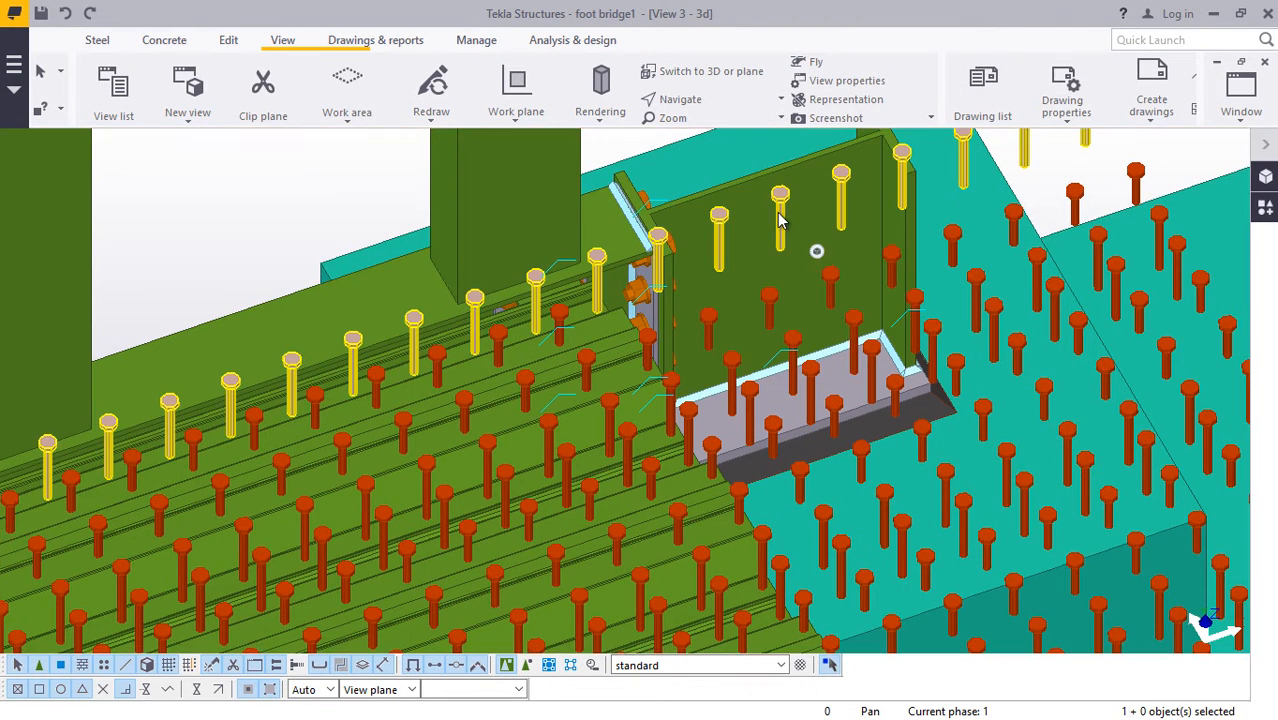
Add the untrimmed stud rows next to the far railing at the abutment end to the selection, row by row.
ctrl+click(830, 286)
ctrl+click(832, 418)
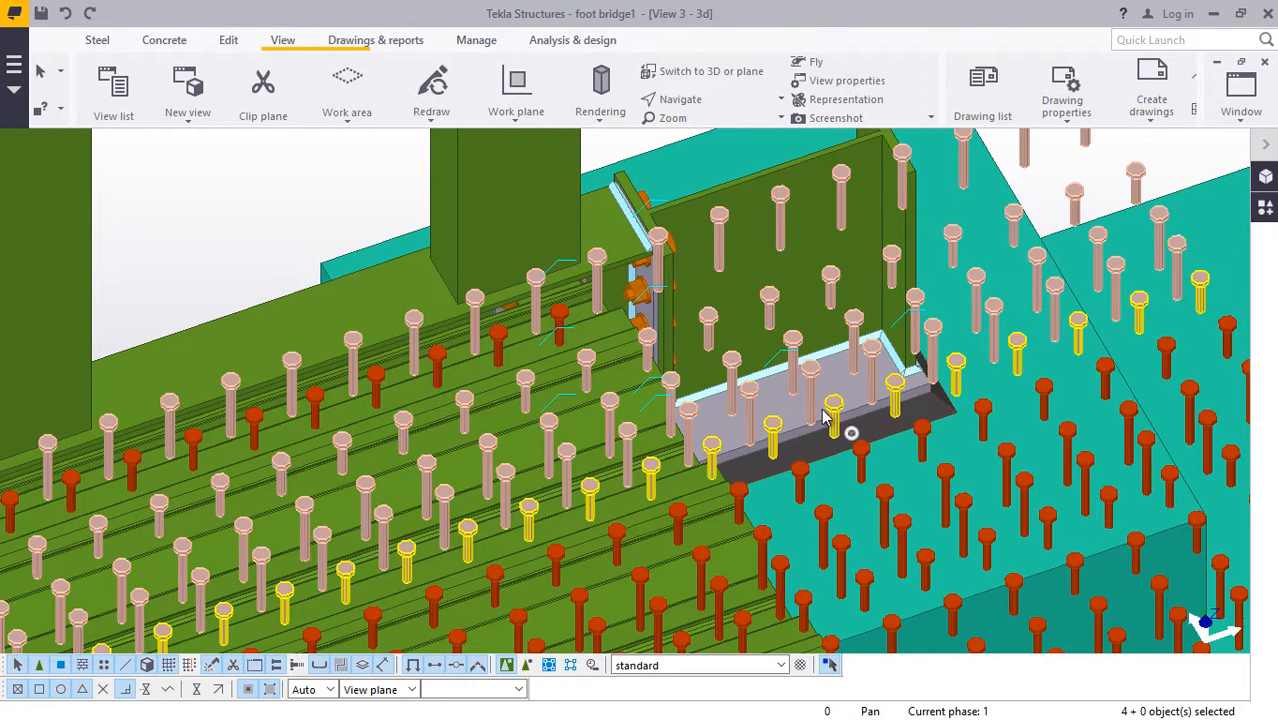
ctrl+click(836, 433)
ctrl+click(858, 472)
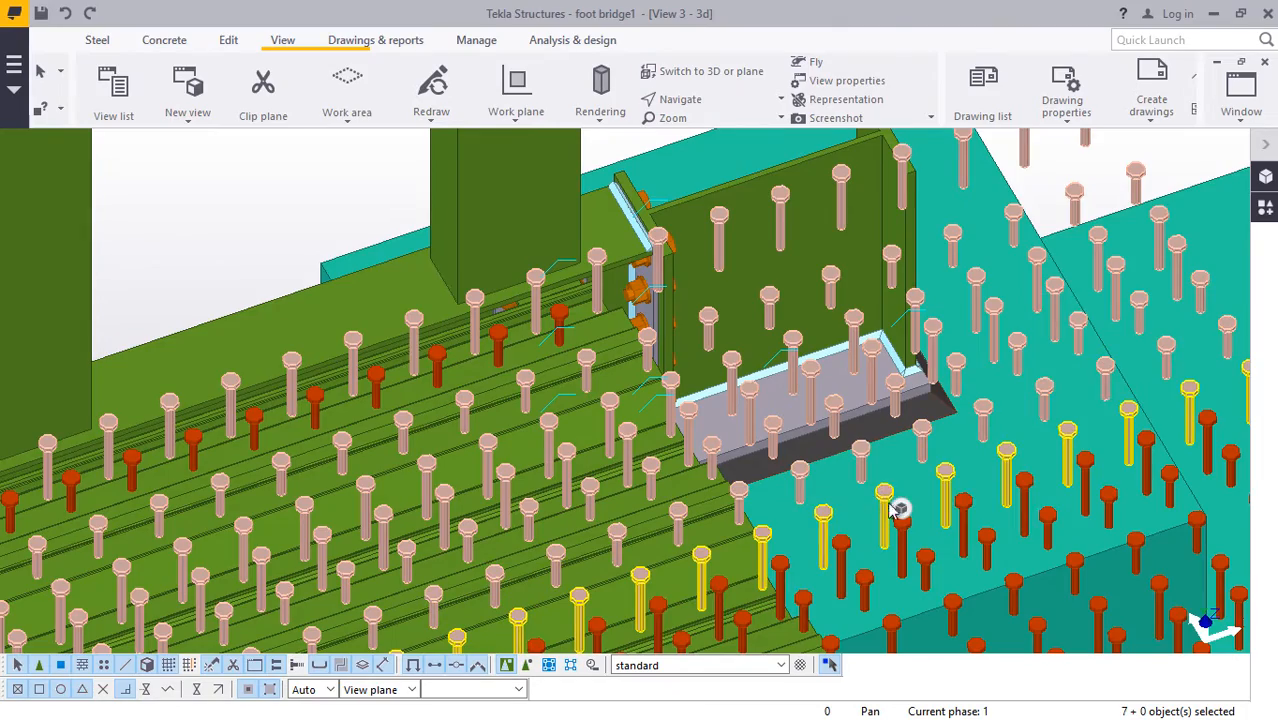
ctrl+click(899, 509)
ctrl+click(919, 534)
scroll(662, 250, down, 3)
scroll(984, 408, up, 3)
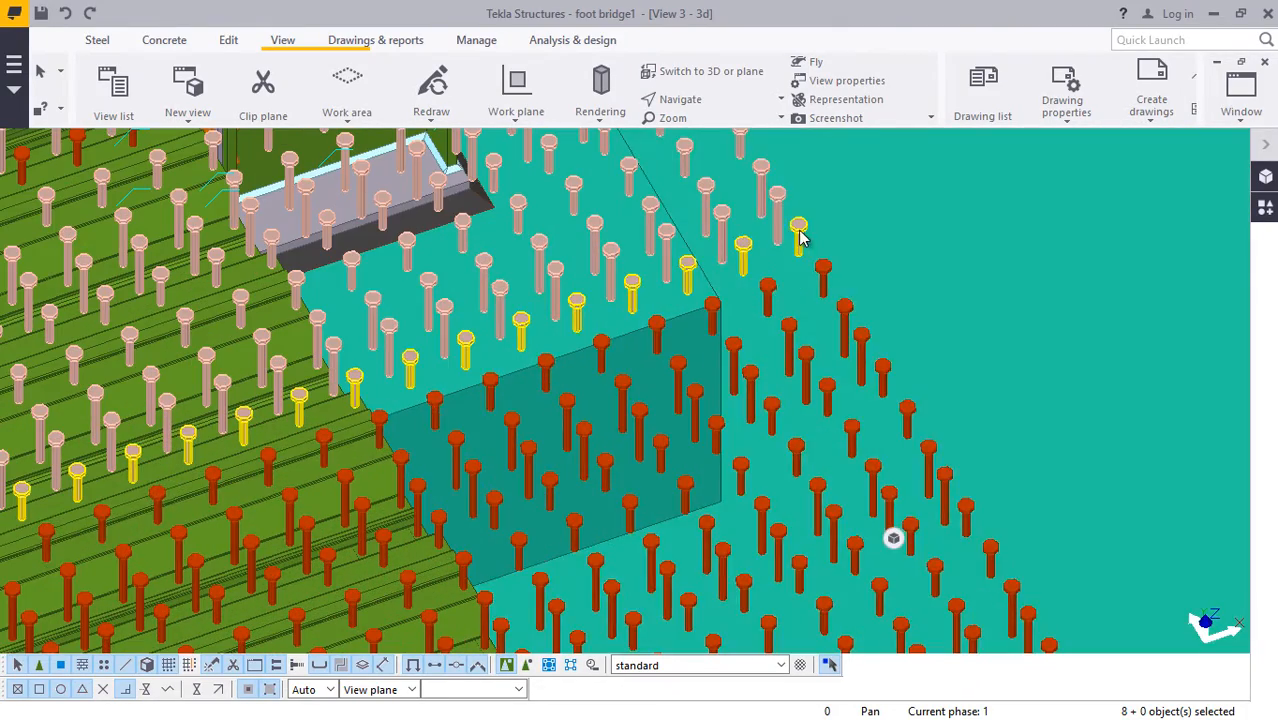
ctrl+click(800, 235)
ctrl+click(825, 277)
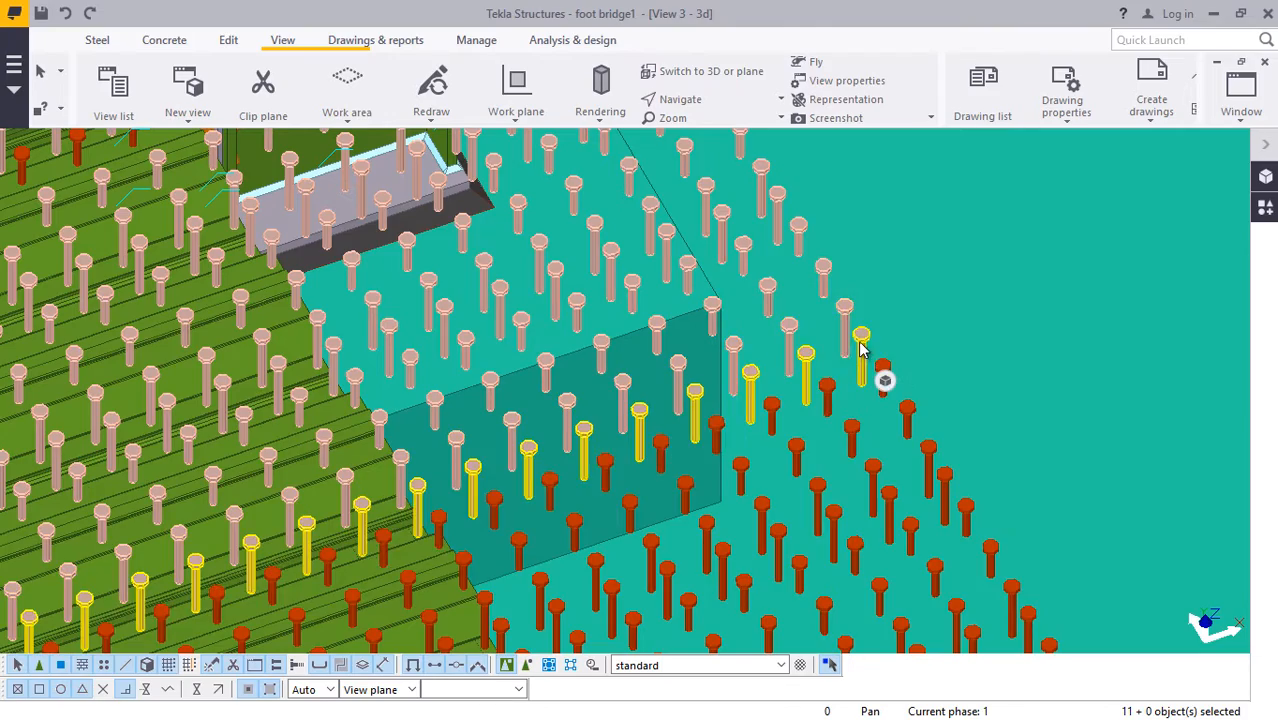
ctrl+click(837, 401)
ctrl+click(853, 434)
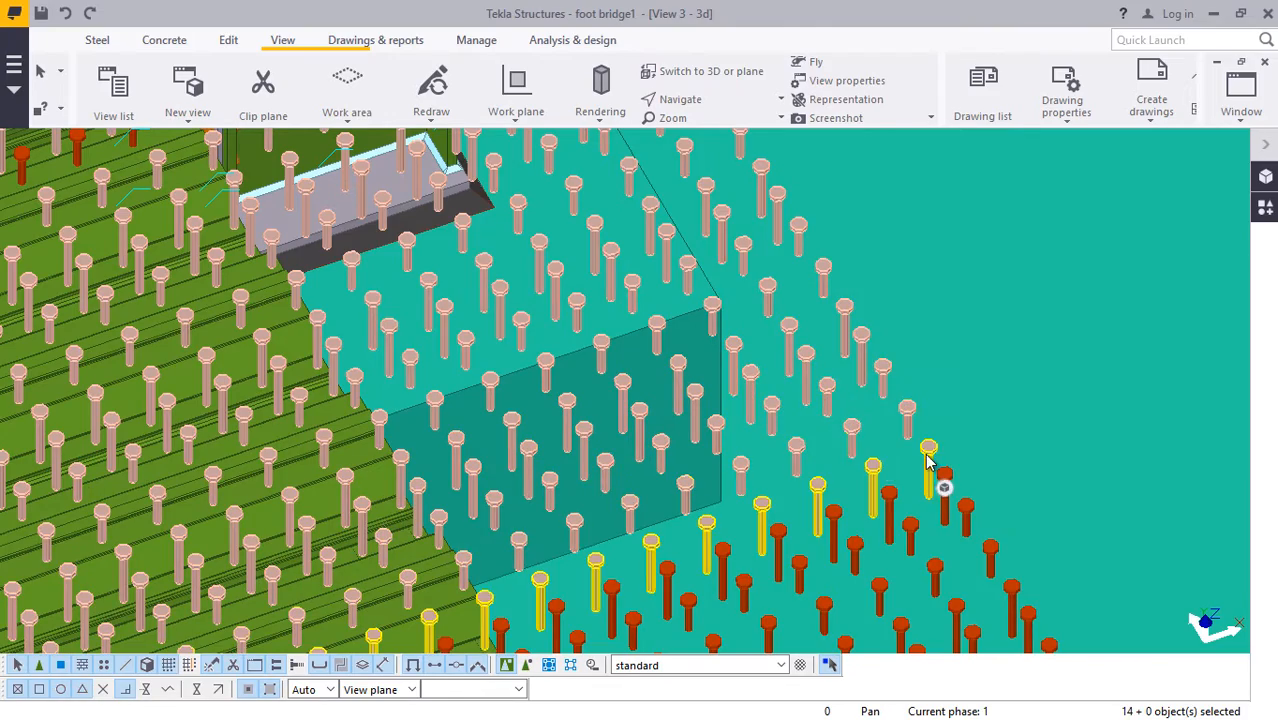
ctrl+click(928, 455)
Extend the selection with the following overhanging stud rows up to the middle girder.
scroll(700, 275, down, 5)
scroll(680, 390, up, 5)
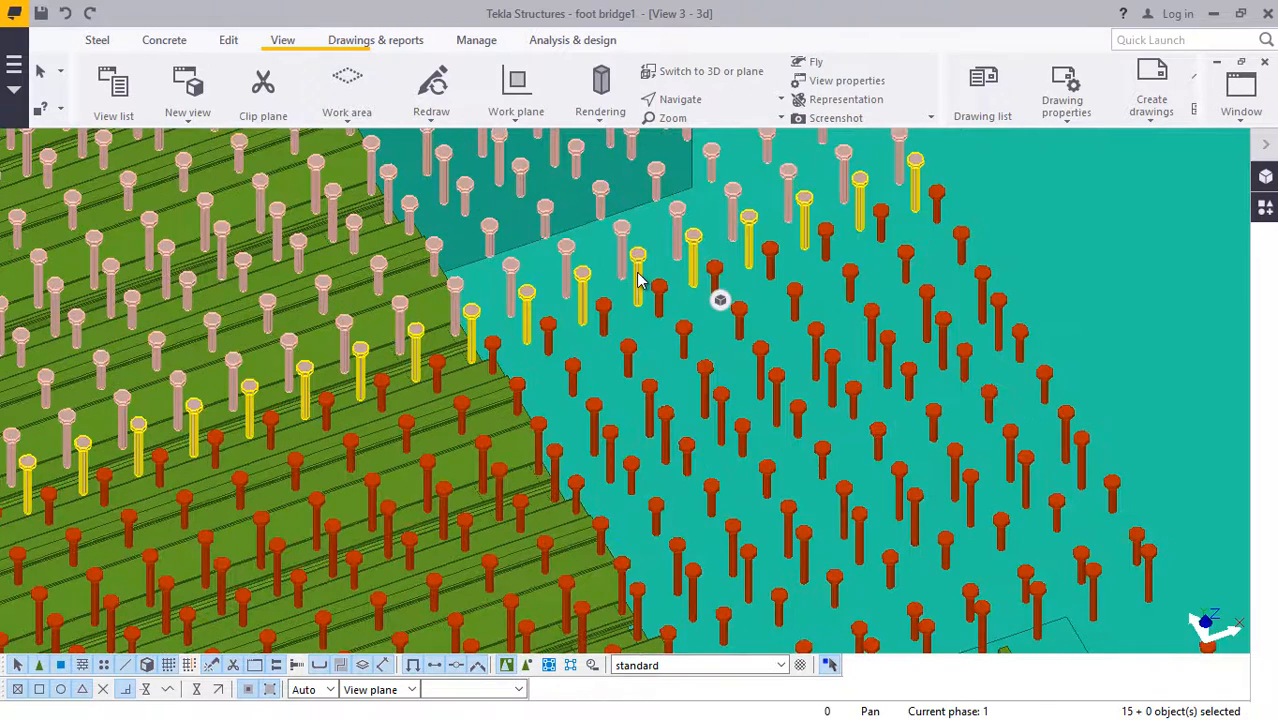
ctrl+click(640, 290)
ctrl+click(620, 322)
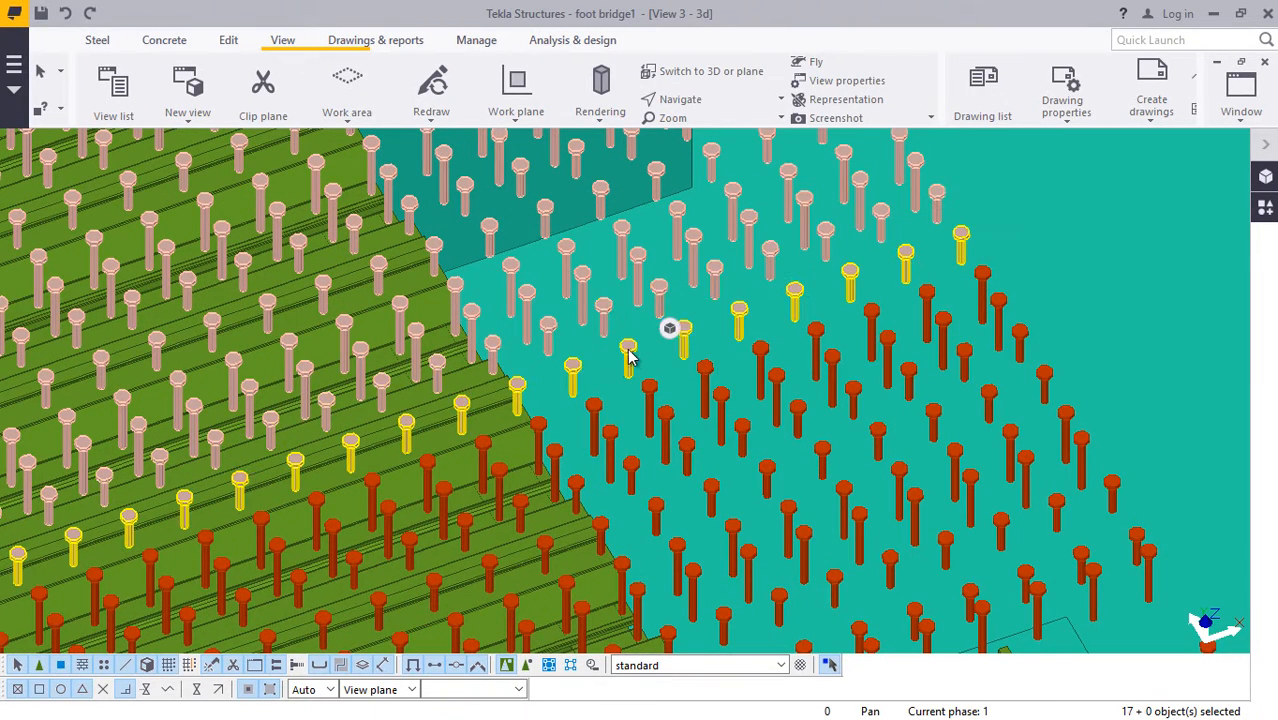
ctrl+click(640, 360)
ctrl+click(660, 398)
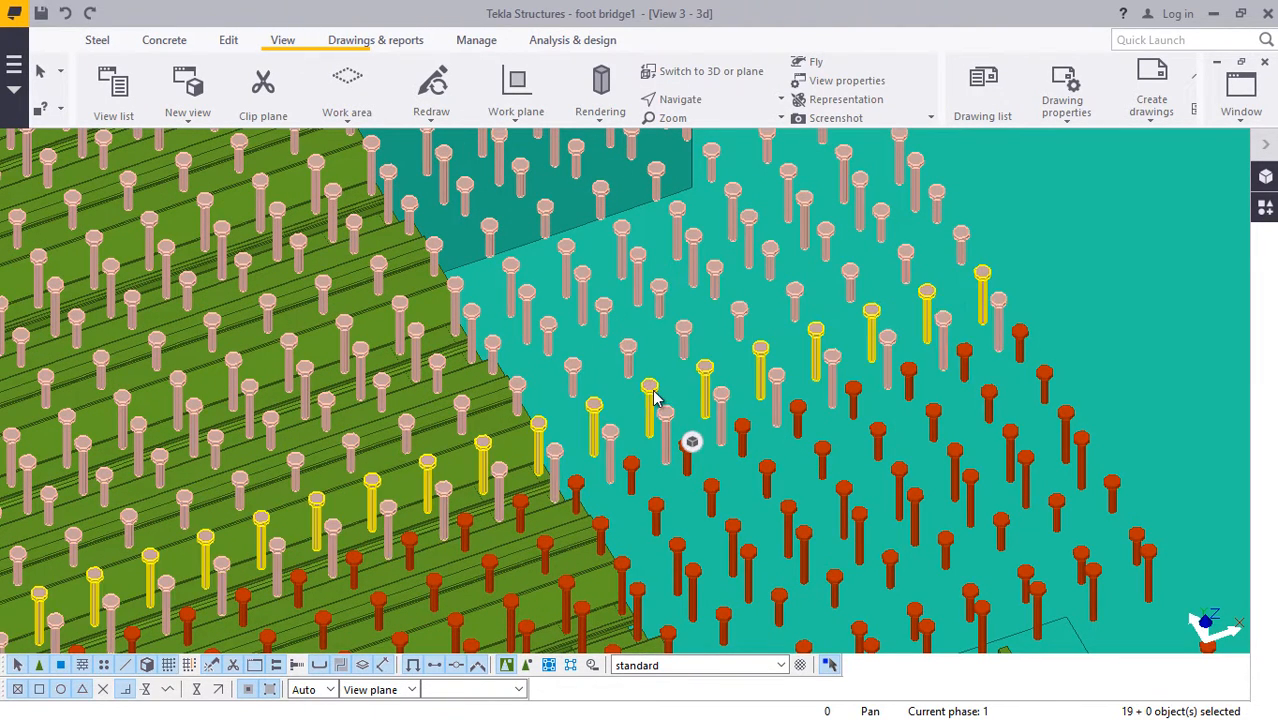
ctrl+click(682, 432)
ctrl+click(697, 480)
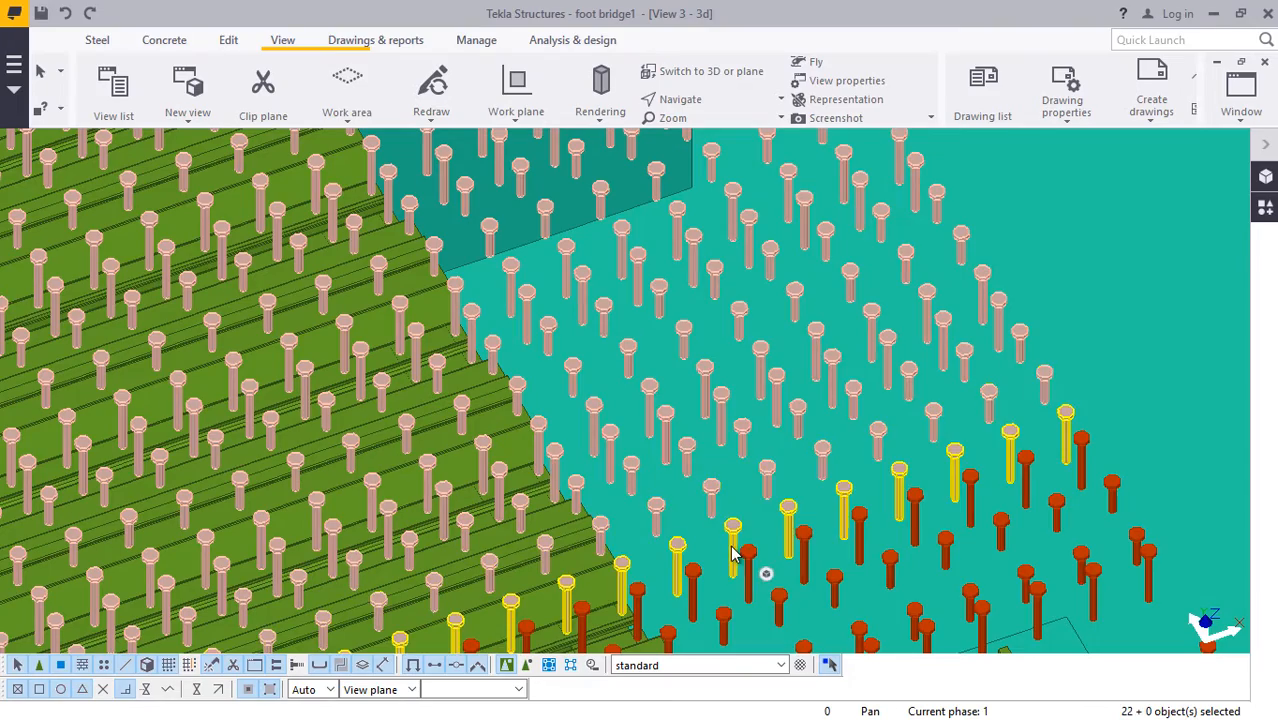
scroll(627, 268, down, 4)
scroll(700, 442, up, 4)
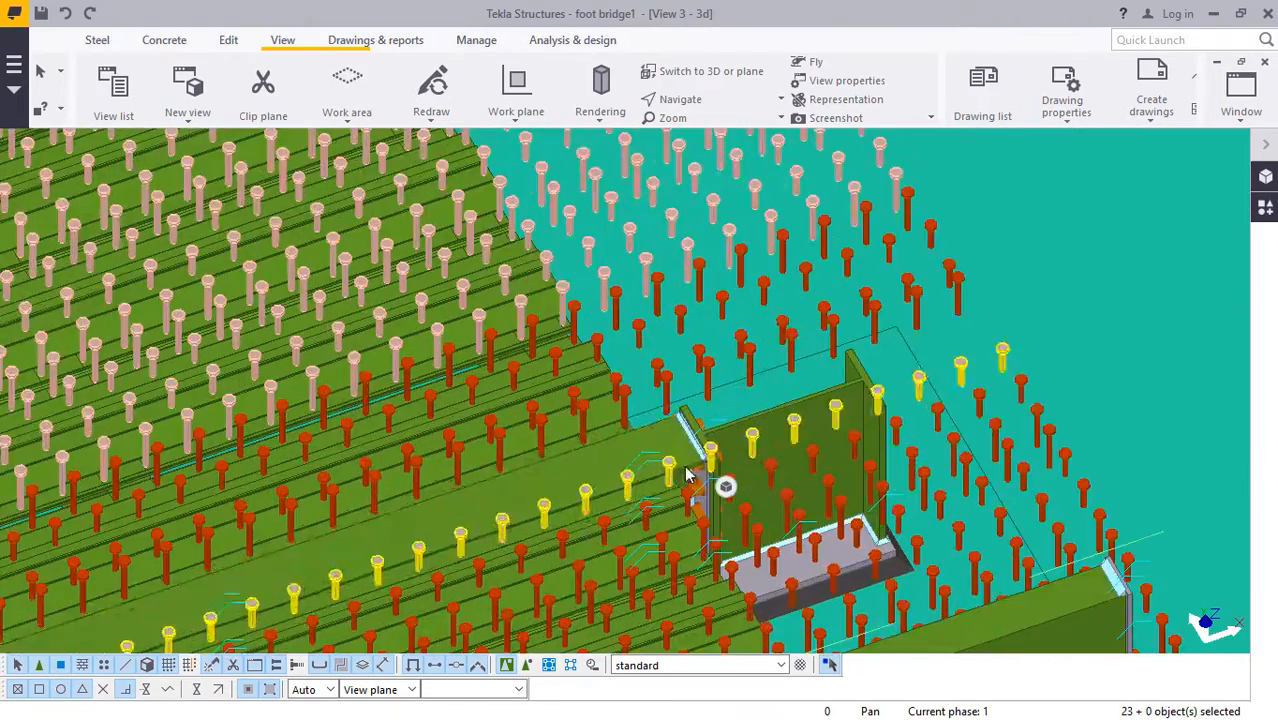
ctrl+click(710, 328)
ctrl+click(690, 279)
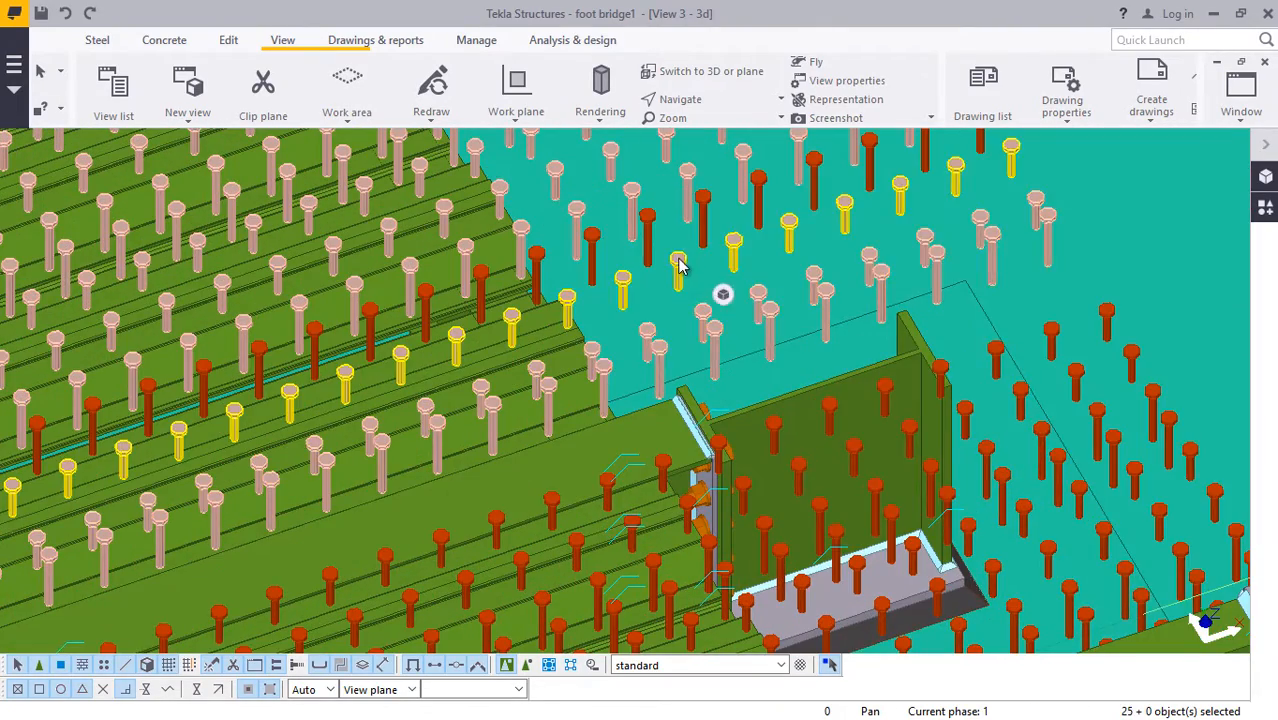
Add the stud rows from the middle girder towards the near handrail's end to the selection.
ctrl+click(1024, 392)
ctrl+click(1020, 455)
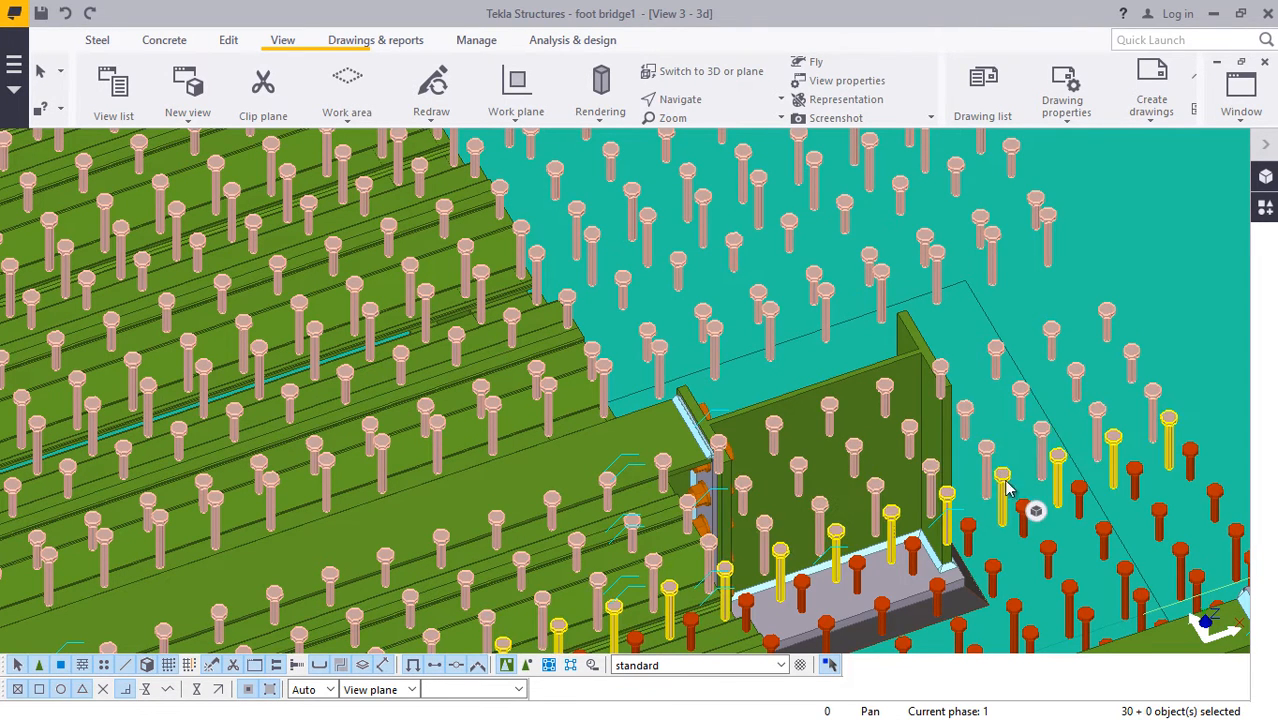
ctrl+click(1006, 485)
ctrl+click(1044, 552)
ctrl+click(1022, 514)
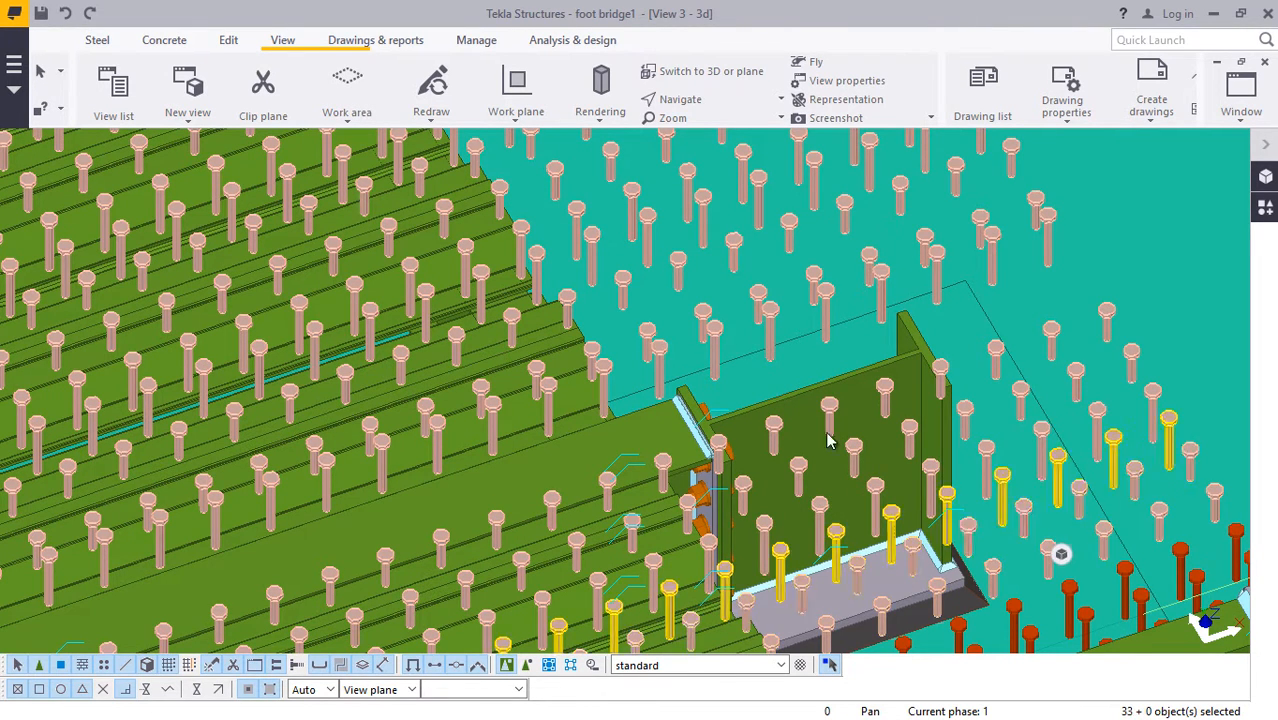
scroll(650, 305, down, 4)
scroll(907, 451, up, 5)
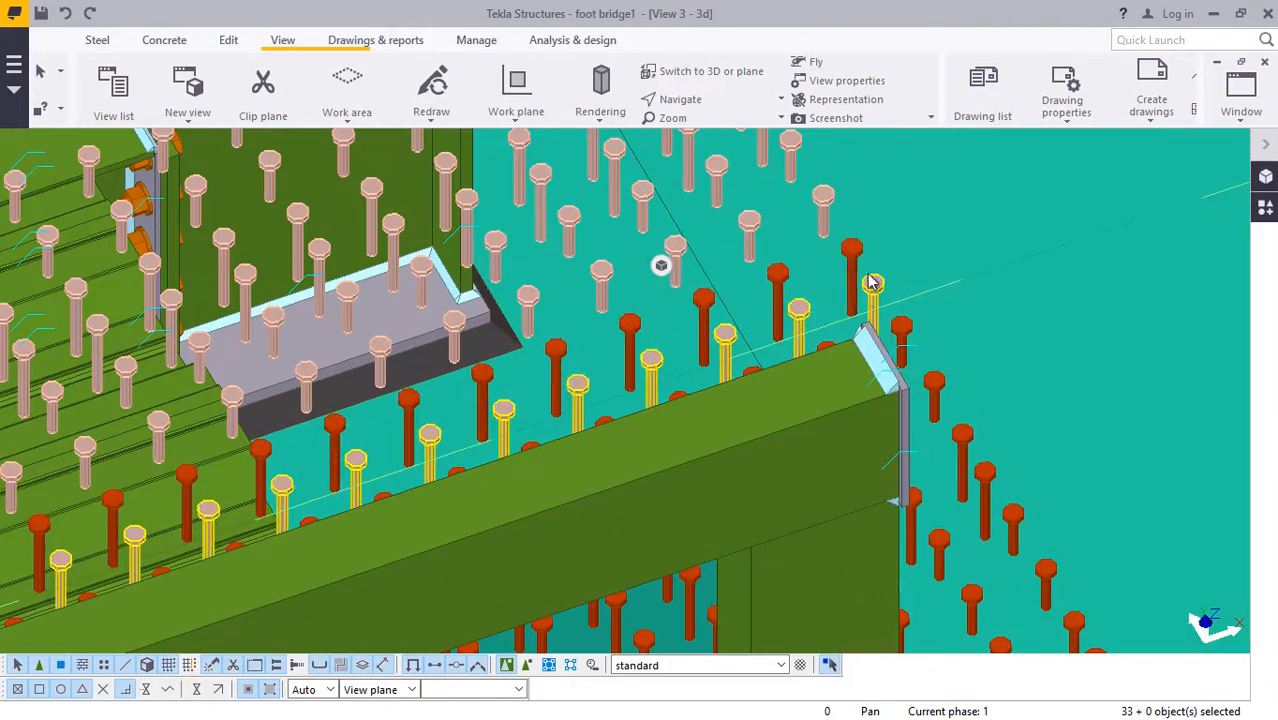
ctrl+click(870, 283)
ctrl+click(900, 355)
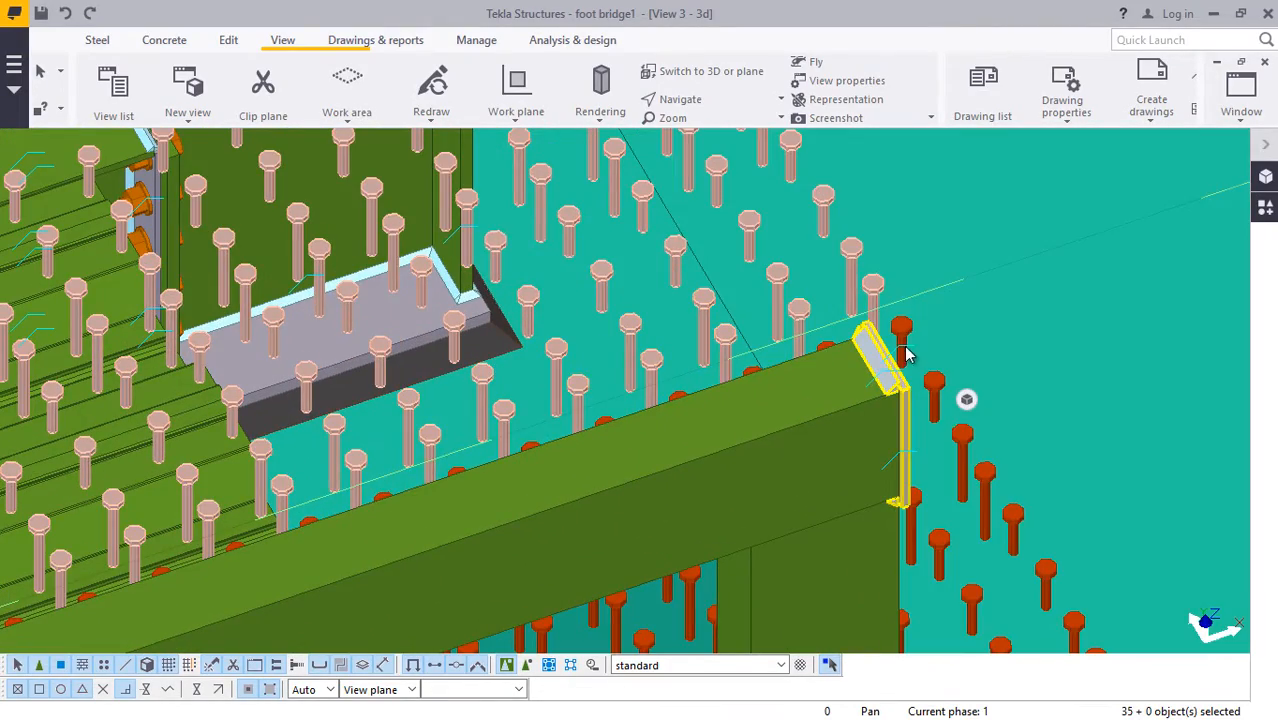
ctrl+click(962, 447)
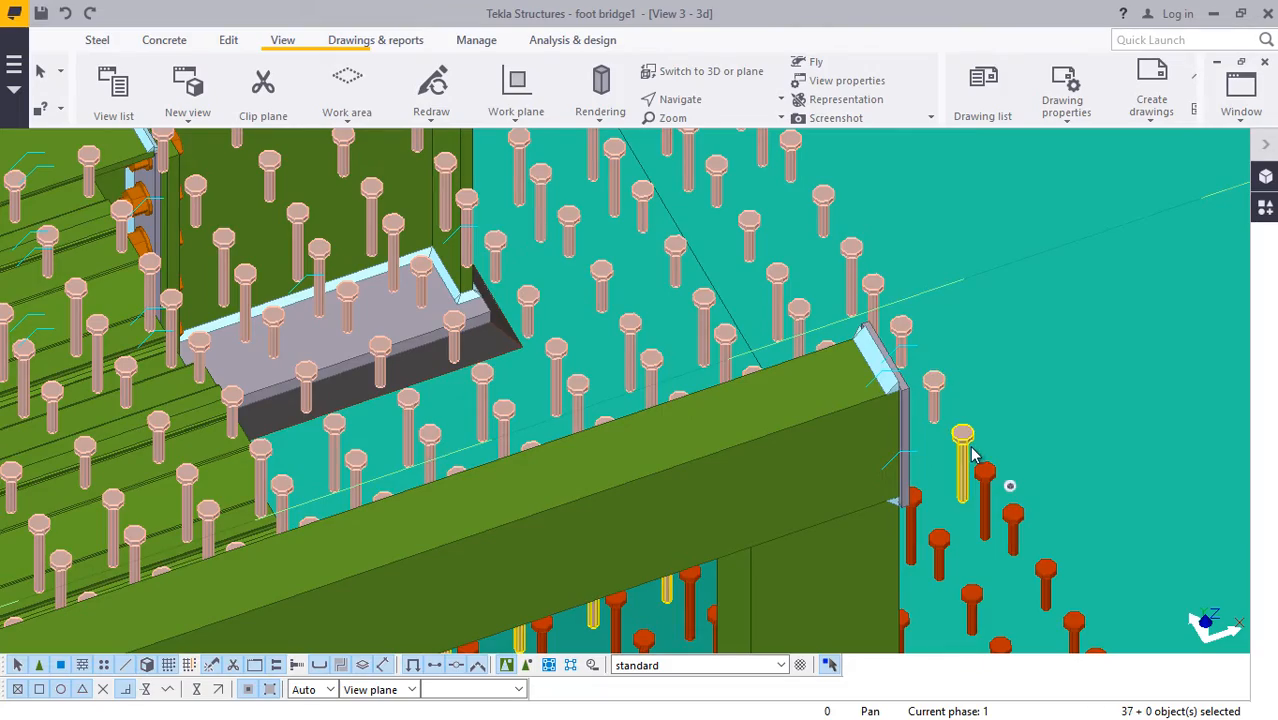
ctrl+click(942, 545)
ctrl+click(985, 482)
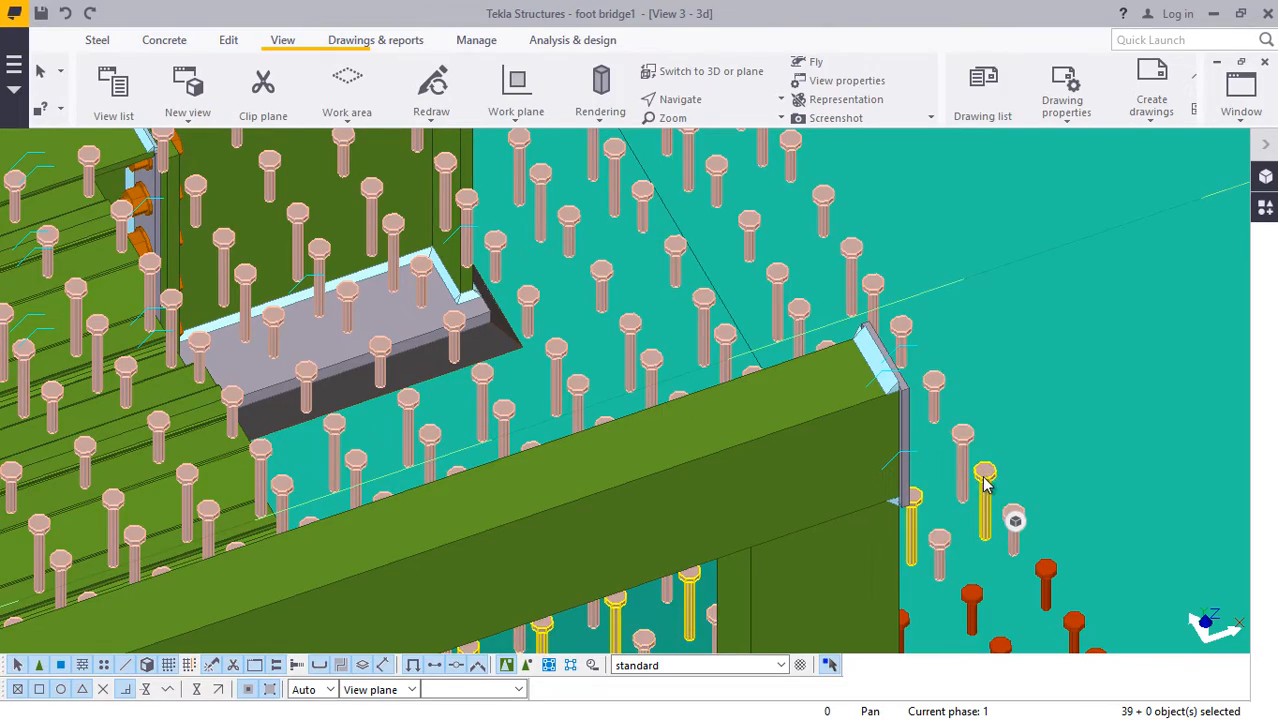
Add all remaining overhanging stud rows behind the near railing, up to the outer girder, to the selection.
scroll(693, 254, down, 3)
ctrl+middle_drag(697, 217, 797, 302)
scroll(797, 302, down, 3)
scroll(795, 260, up, 5)
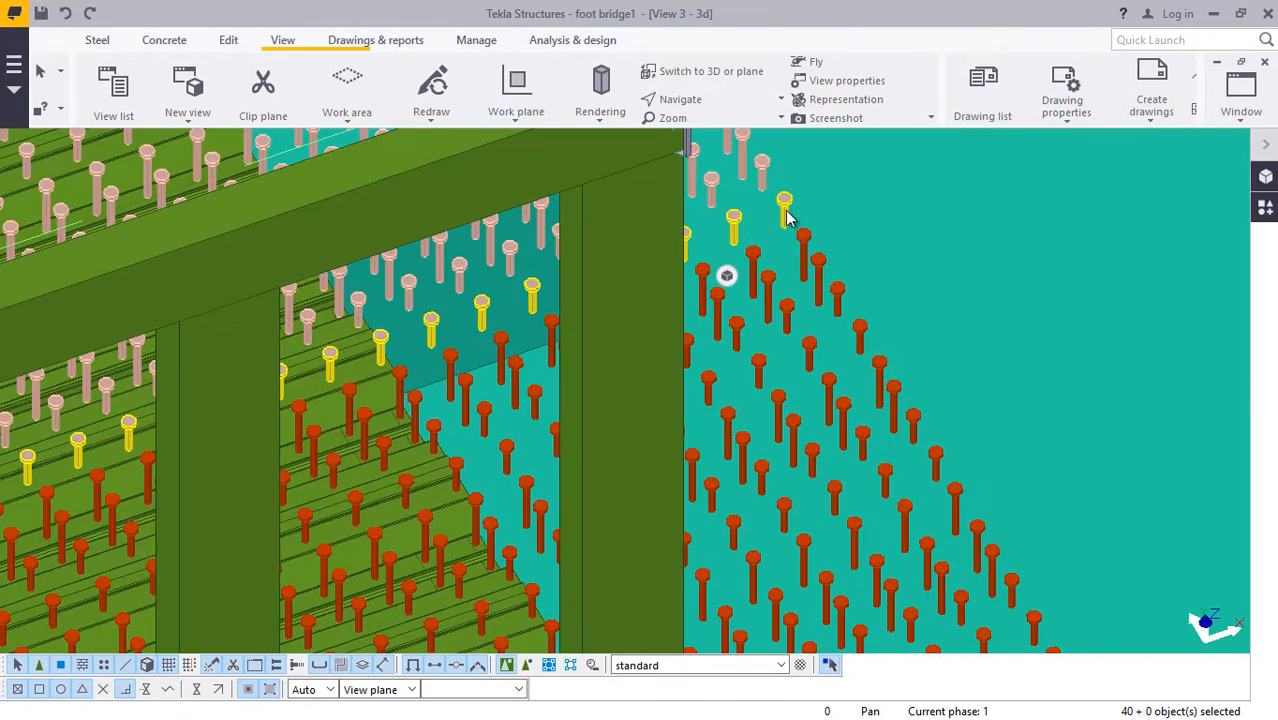
ctrl+click(803, 240)
ctrl+click(818, 262)
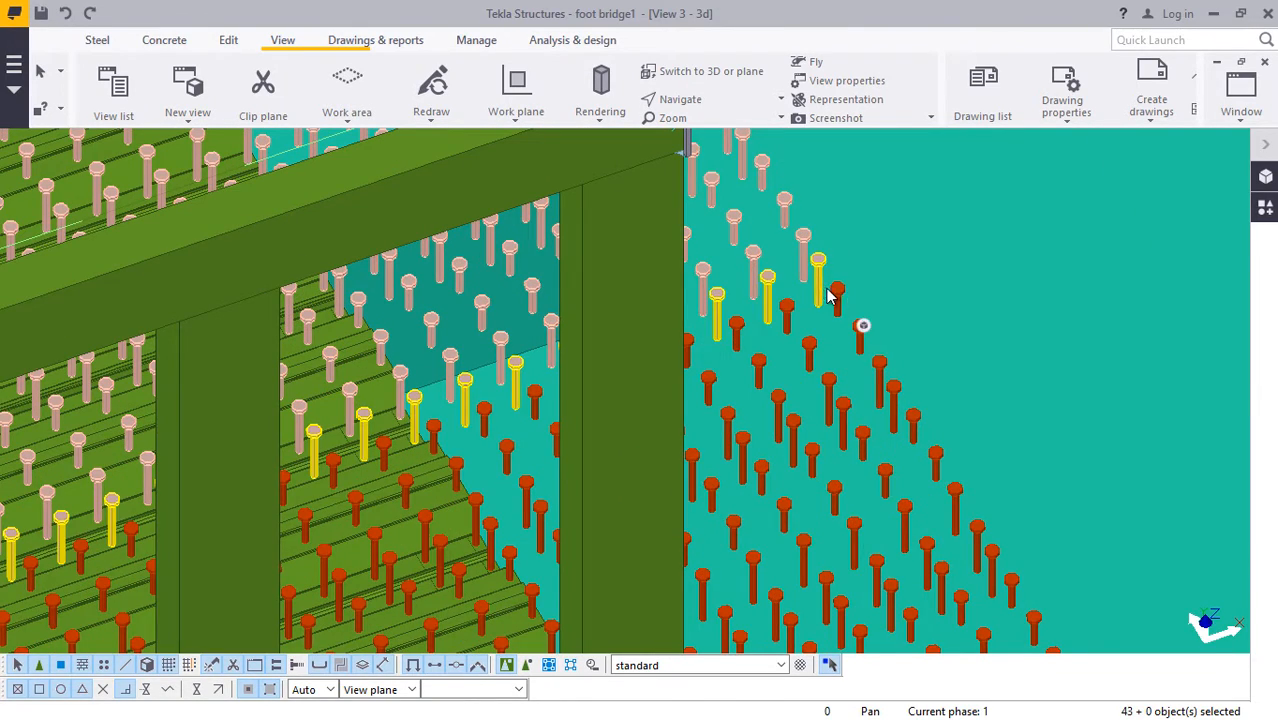
ctrl+click(838, 292)
ctrl+click(815, 348)
ctrl+click(826, 378)
ctrl+click(852, 432)
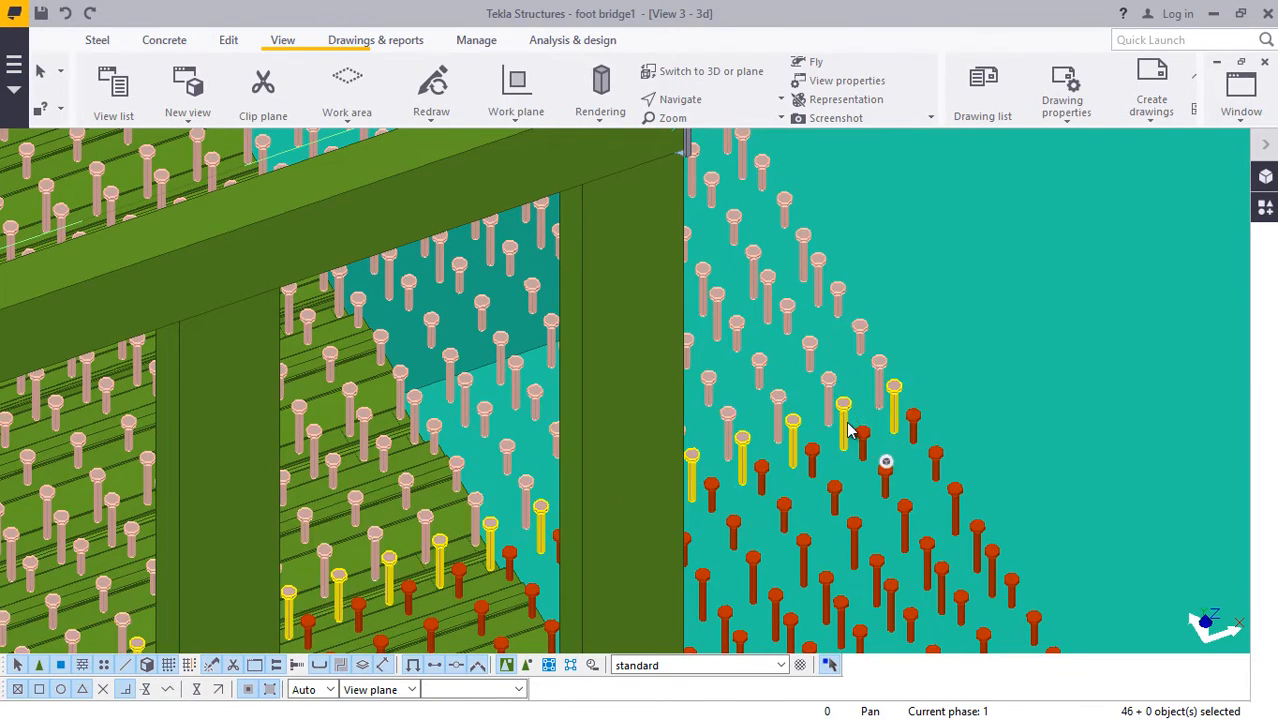
ctrl+click(878, 458)
ctrl+click(905, 484)
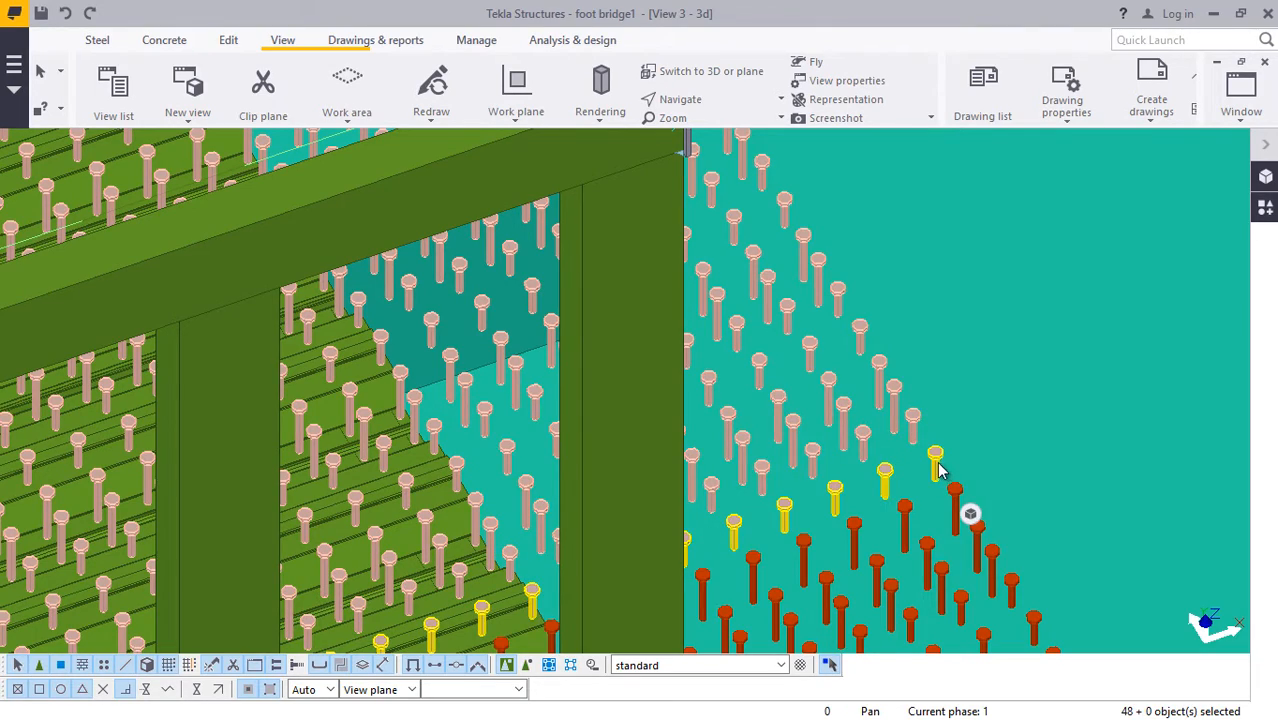
ctrl+click(970, 514)
scroll(750, 336, down, 3)
scroll(830, 540, up, 3)
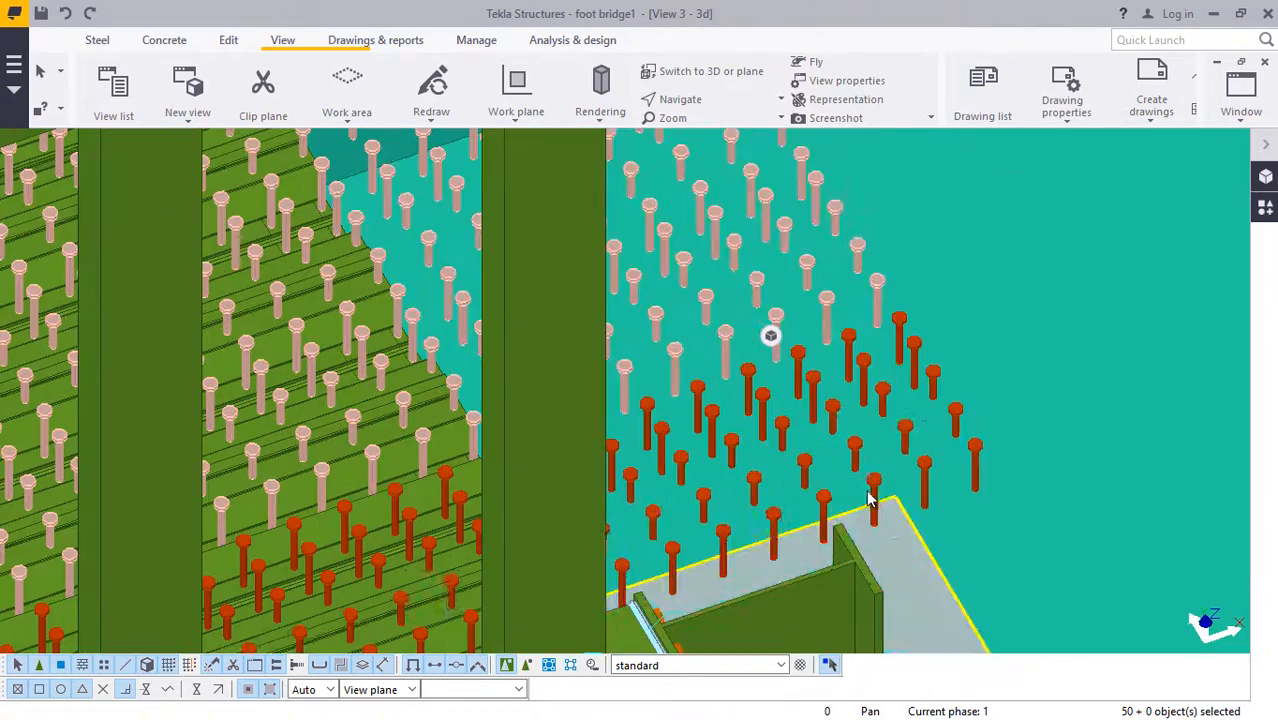
ctrl+click(899, 330)
ctrl+click(930, 378)
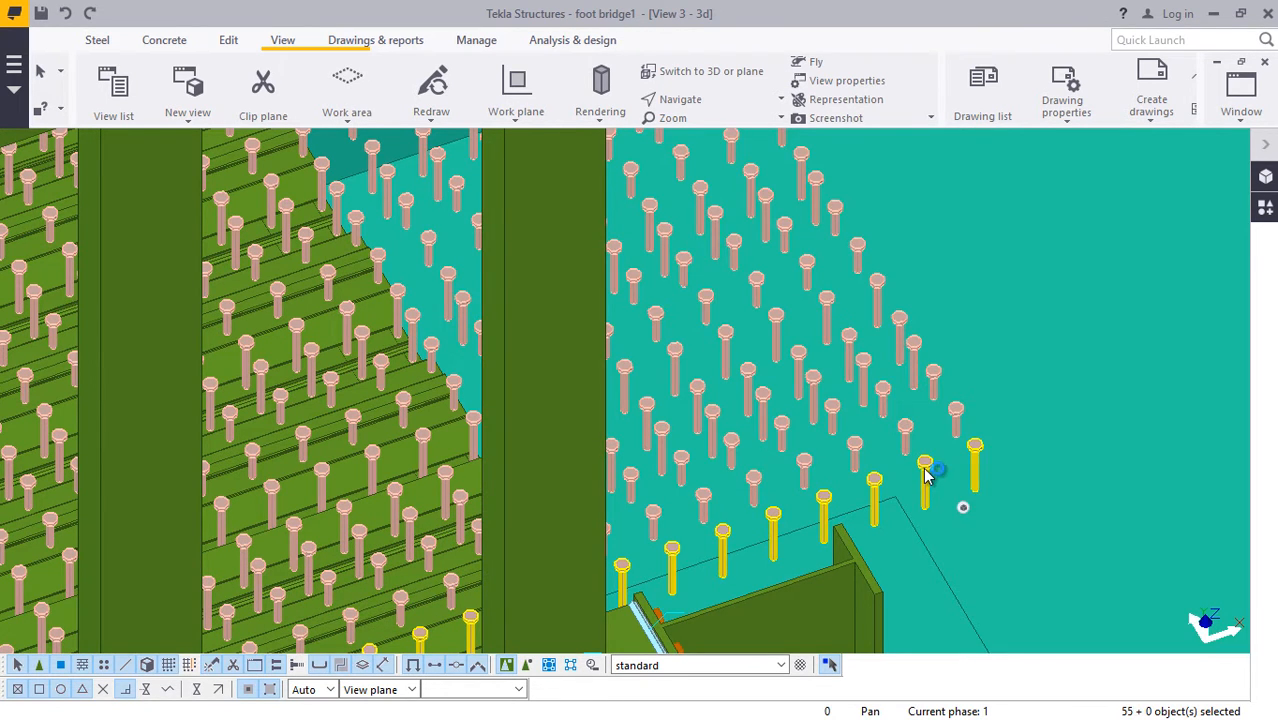
Set Bolt dist X to 39*100.00 for all selected stud rows, modify them and close the bolt properties.
double_click(925, 477)
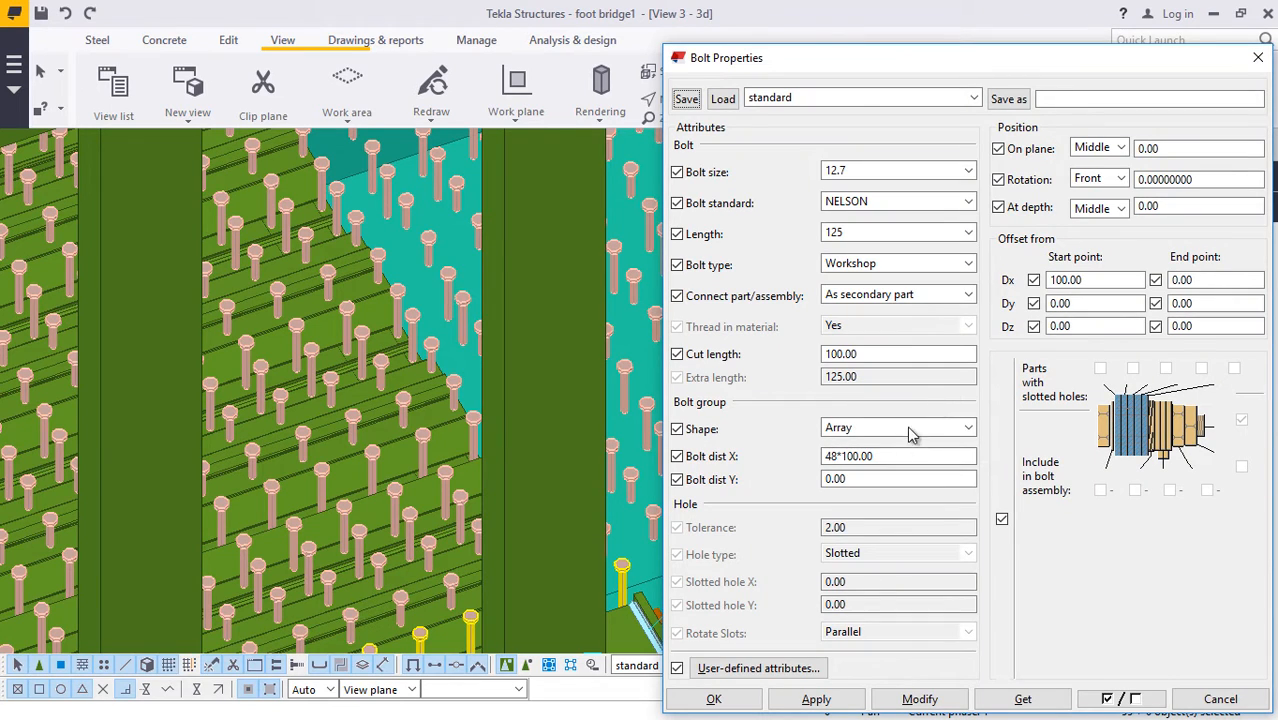
click(838, 456)
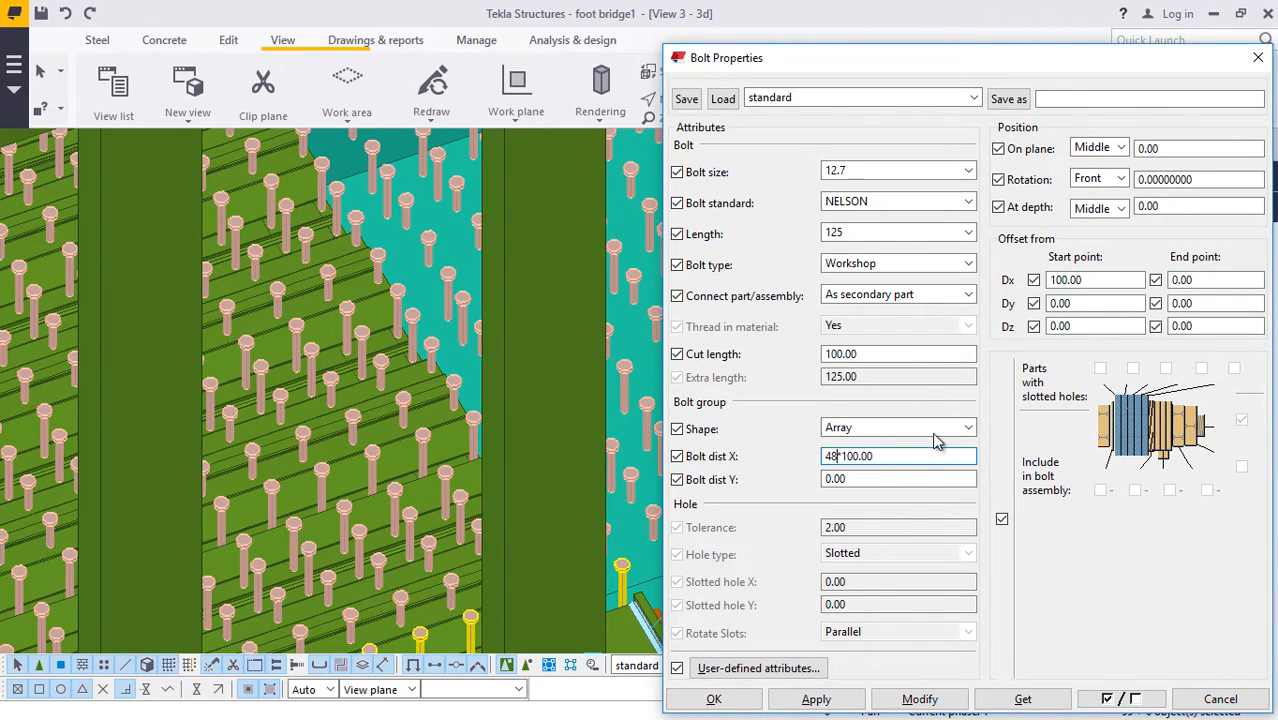
key(BackSpace)
key(BackSpace)
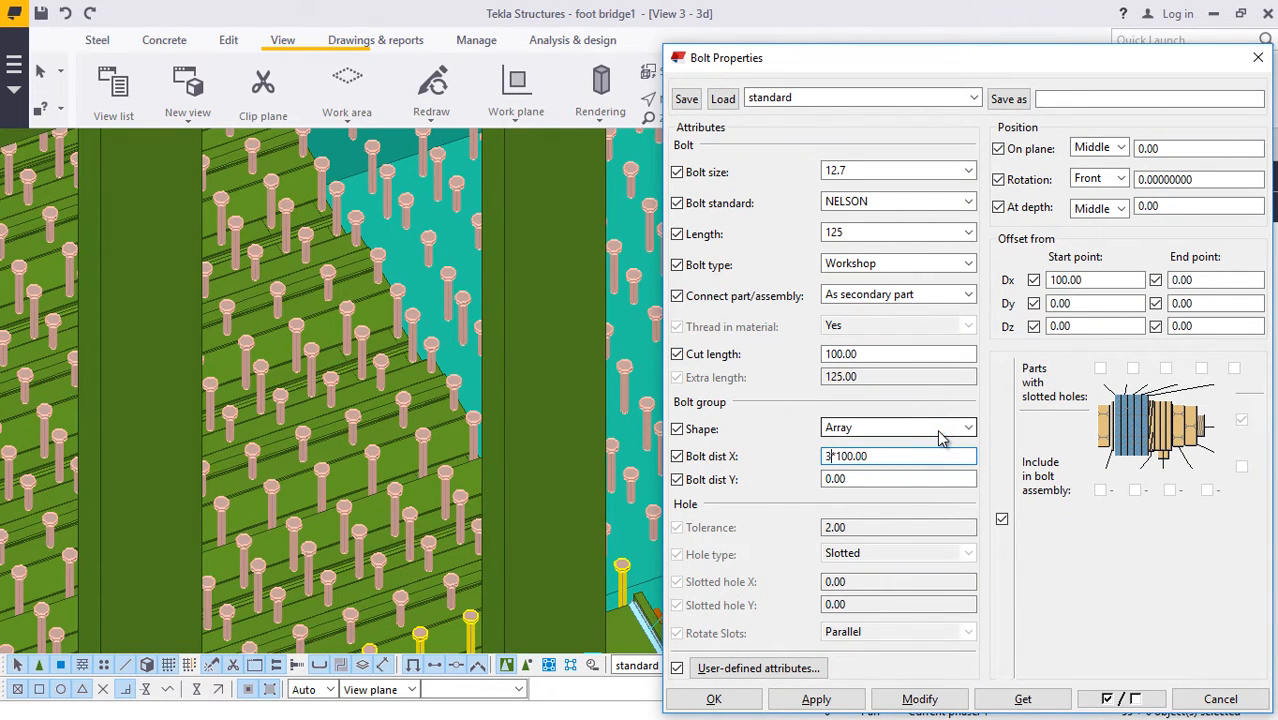
text(39*)
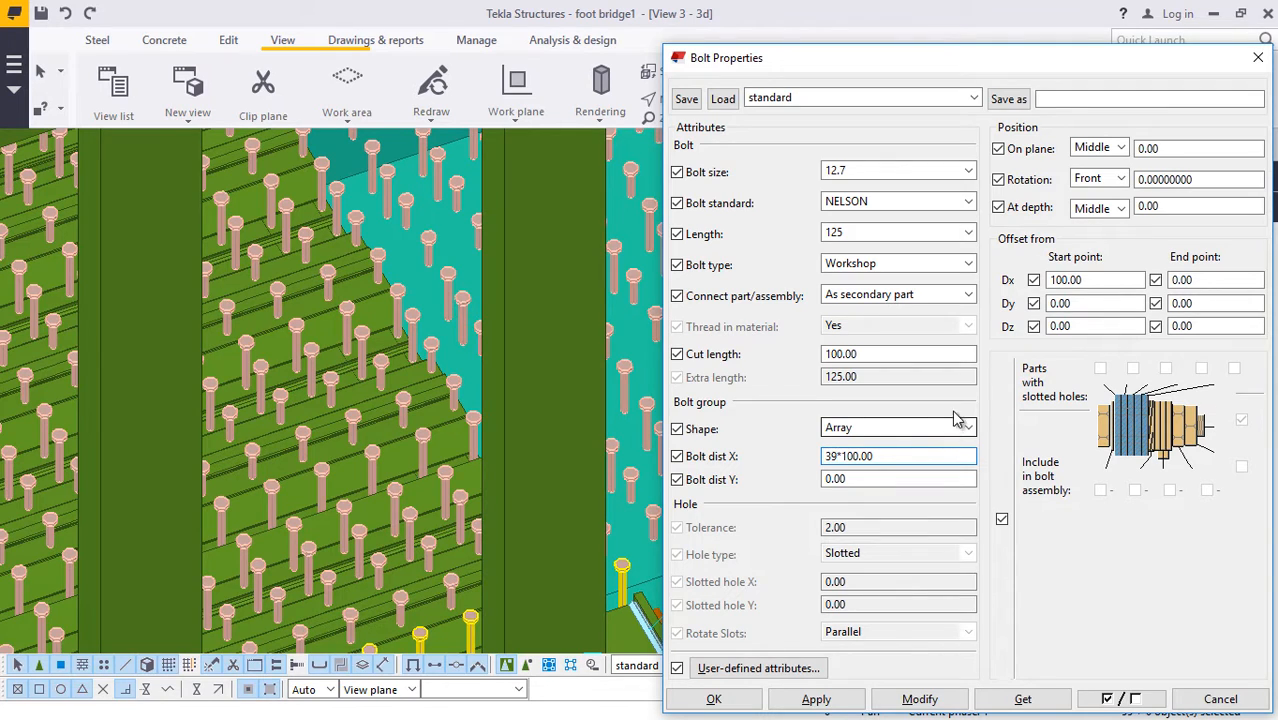
click(918, 700)
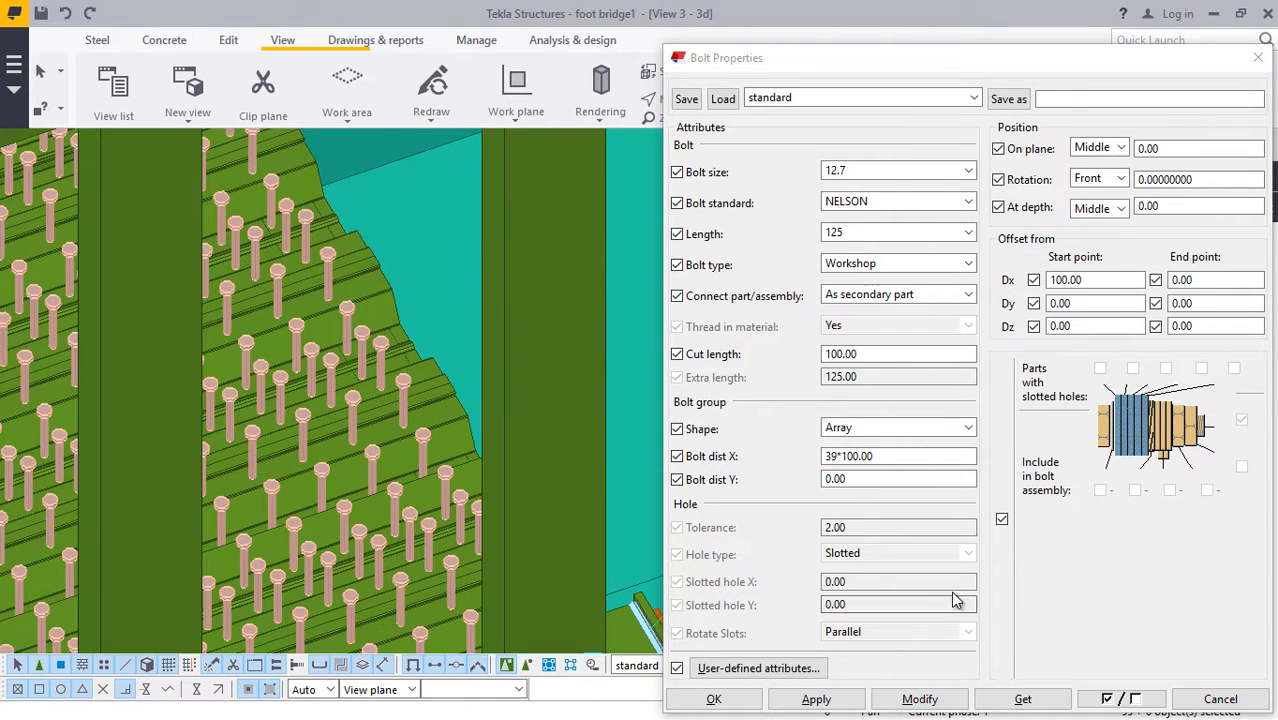
click(716, 699)
Rotate the model to examine where the shortened stud rows end at the abutment, and clear the multiple selection.
click(680, 99)
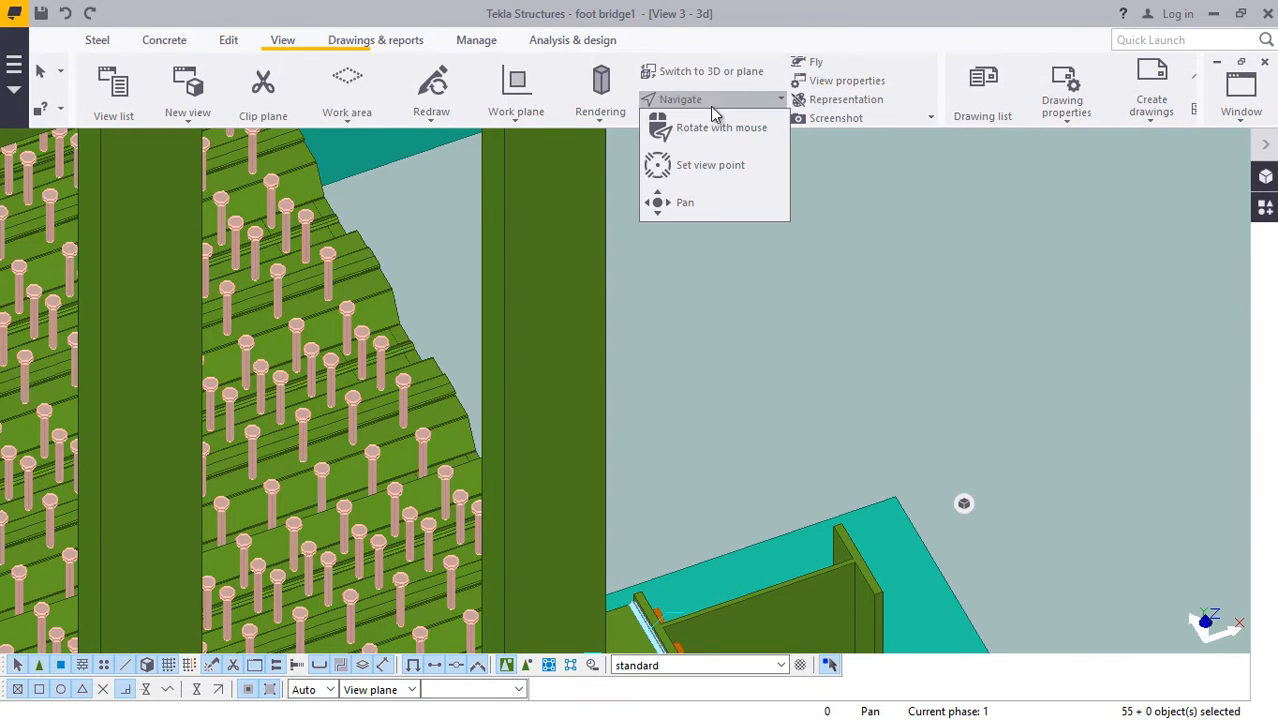
click(712, 128)
drag(425, 385, 170, 367)
scroll(613, 362, down, 3)
drag(630, 270, 142, 190)
right_click(142, 190)
click(221, 202)
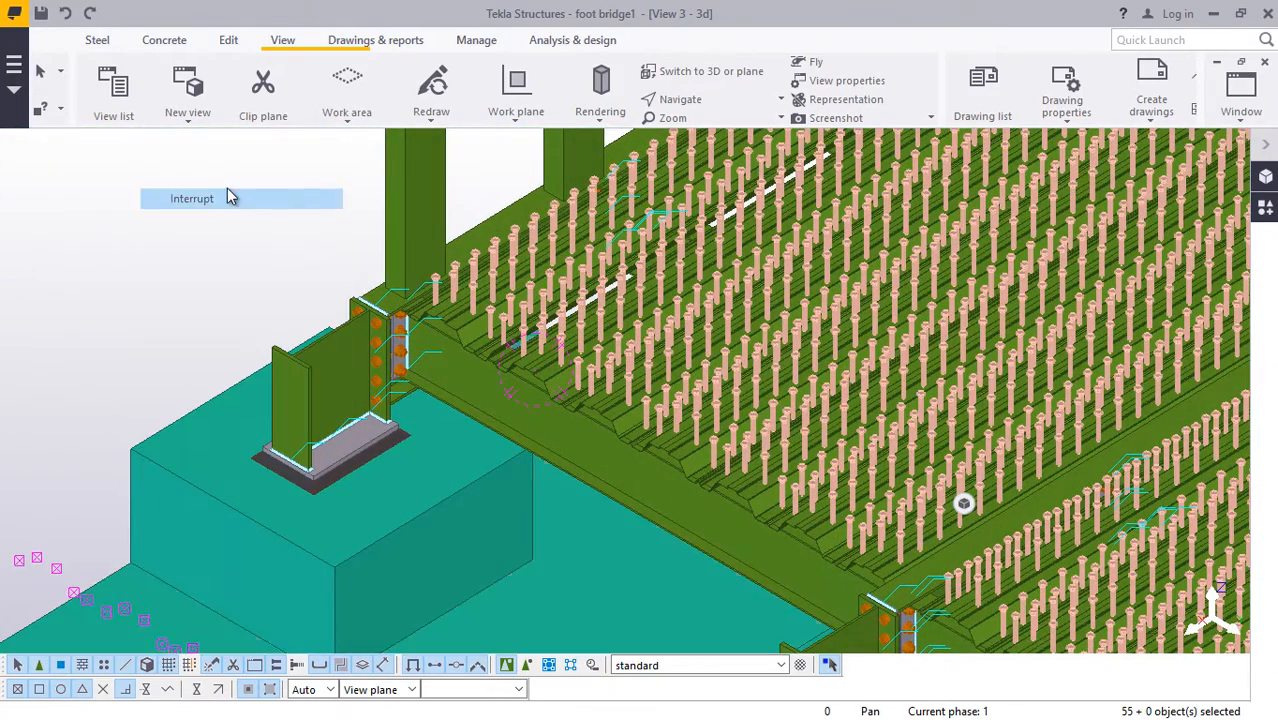
click(256, 190)
scroll(929, 414, up, 2)
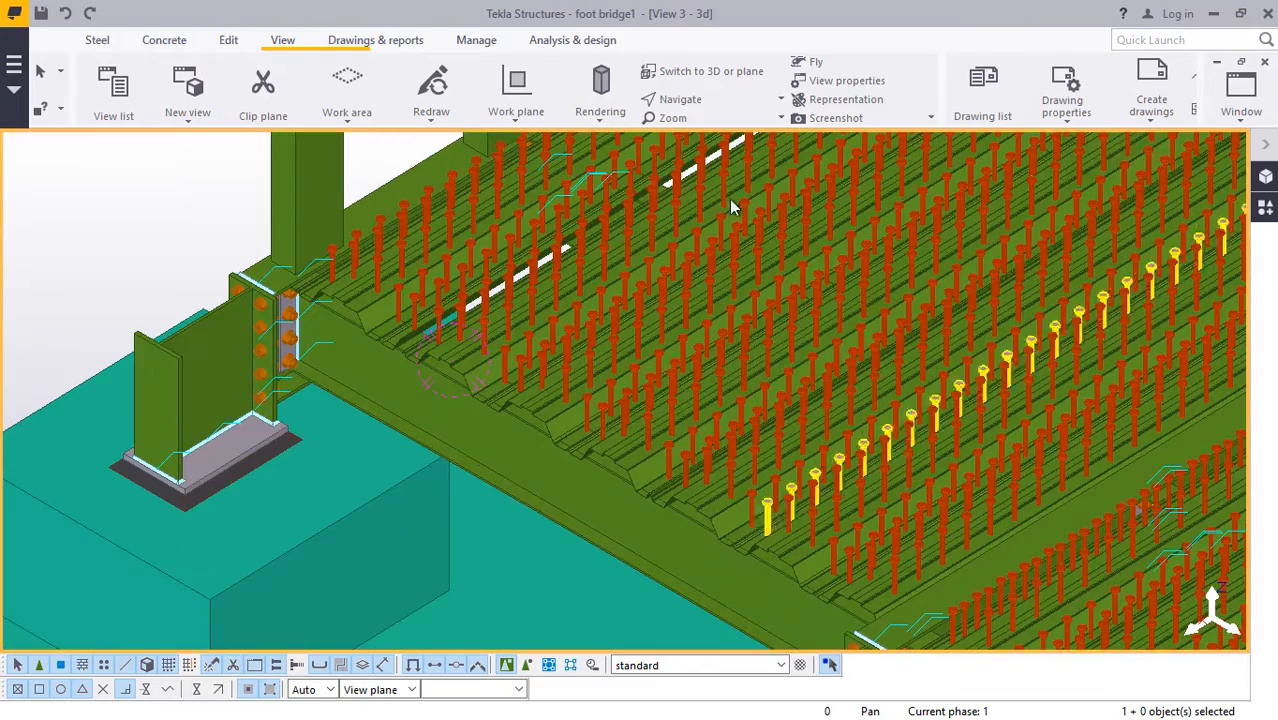
Set a new view point on the deck and inspect the stud rows along the bridge to its opposite end.
click(701, 103)
click(700, 164)
click(696, 309)
ctrl+middle_drag(697, 314, 645, 186)
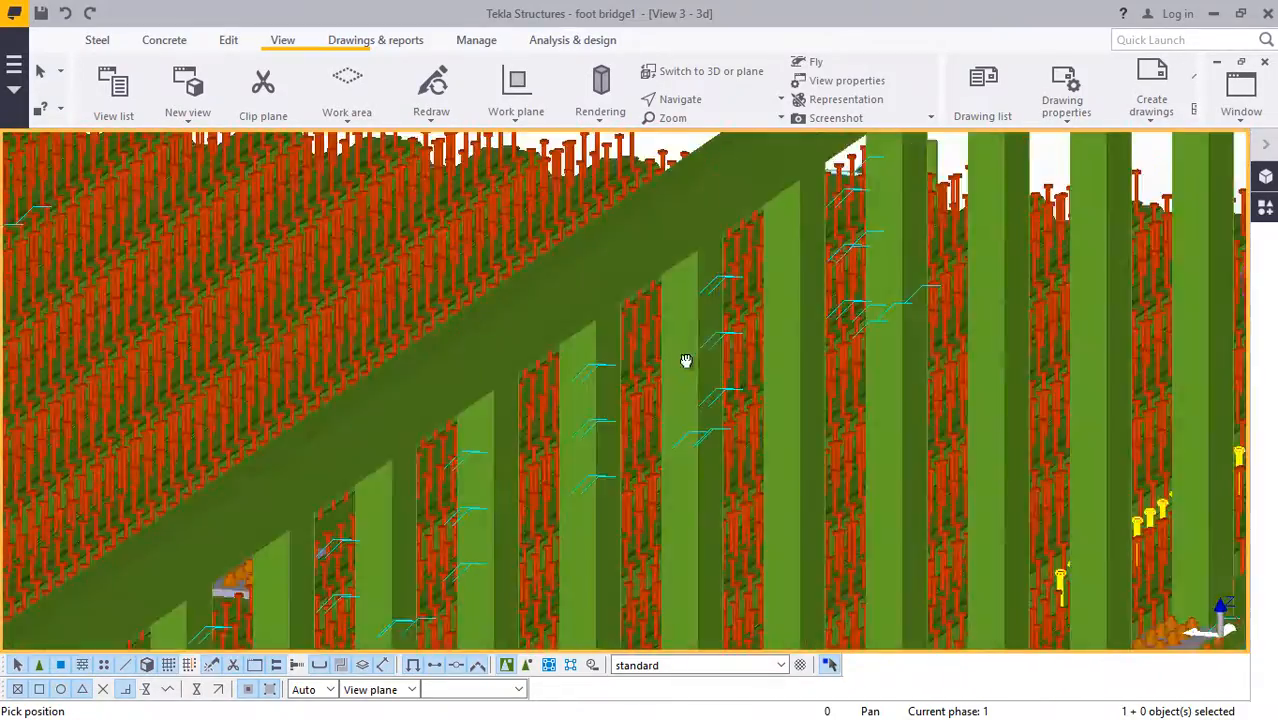
scroll(716, 308, down, 6)
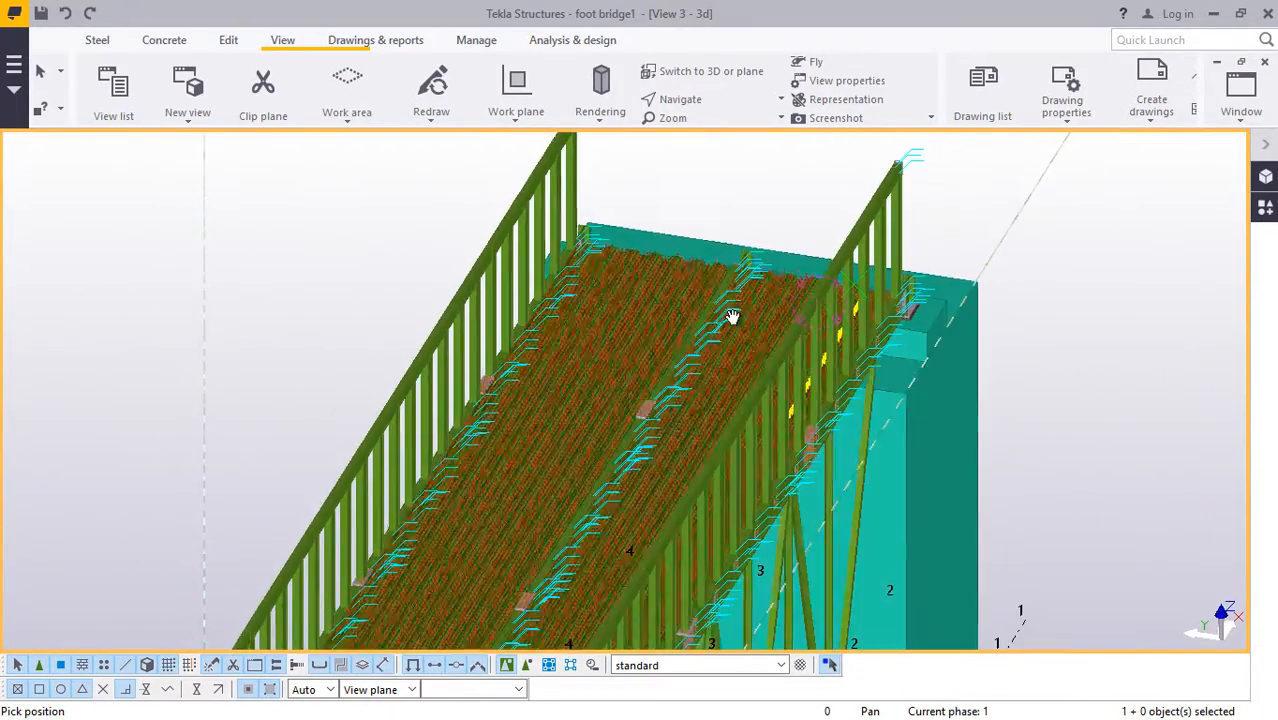
scroll(733, 317, down, 2)
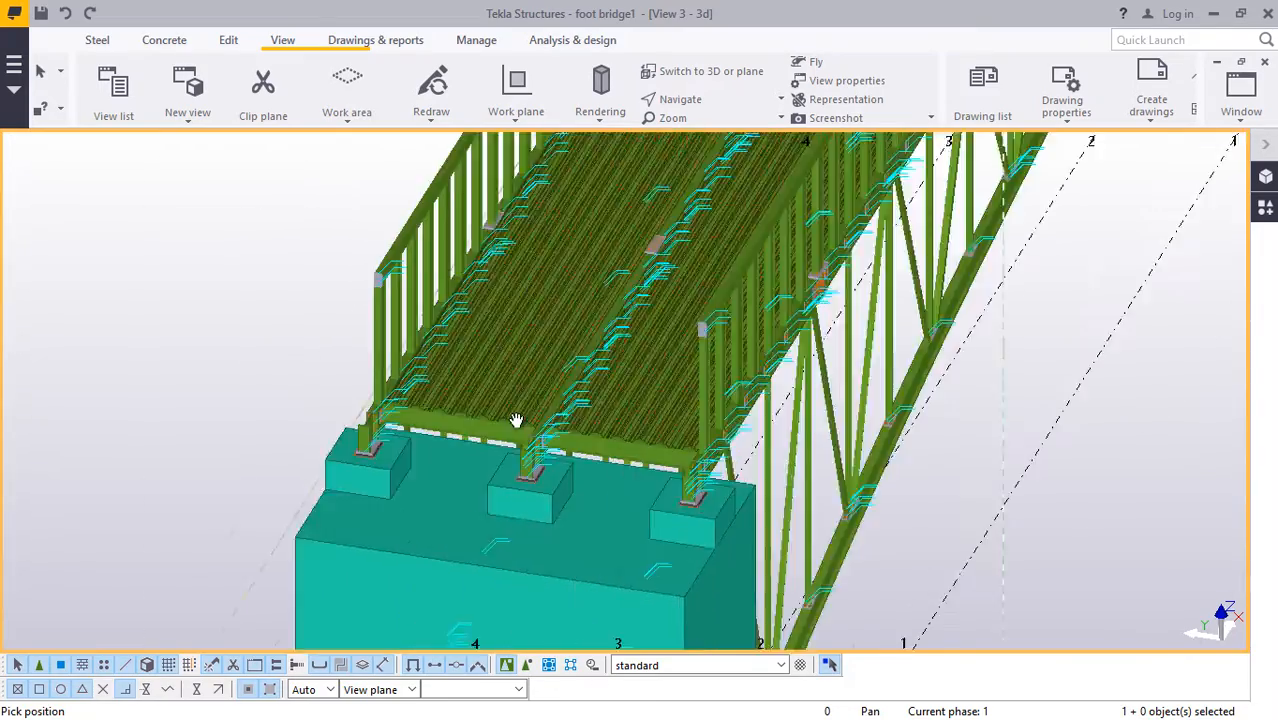
scroll(515, 420, up, 8)
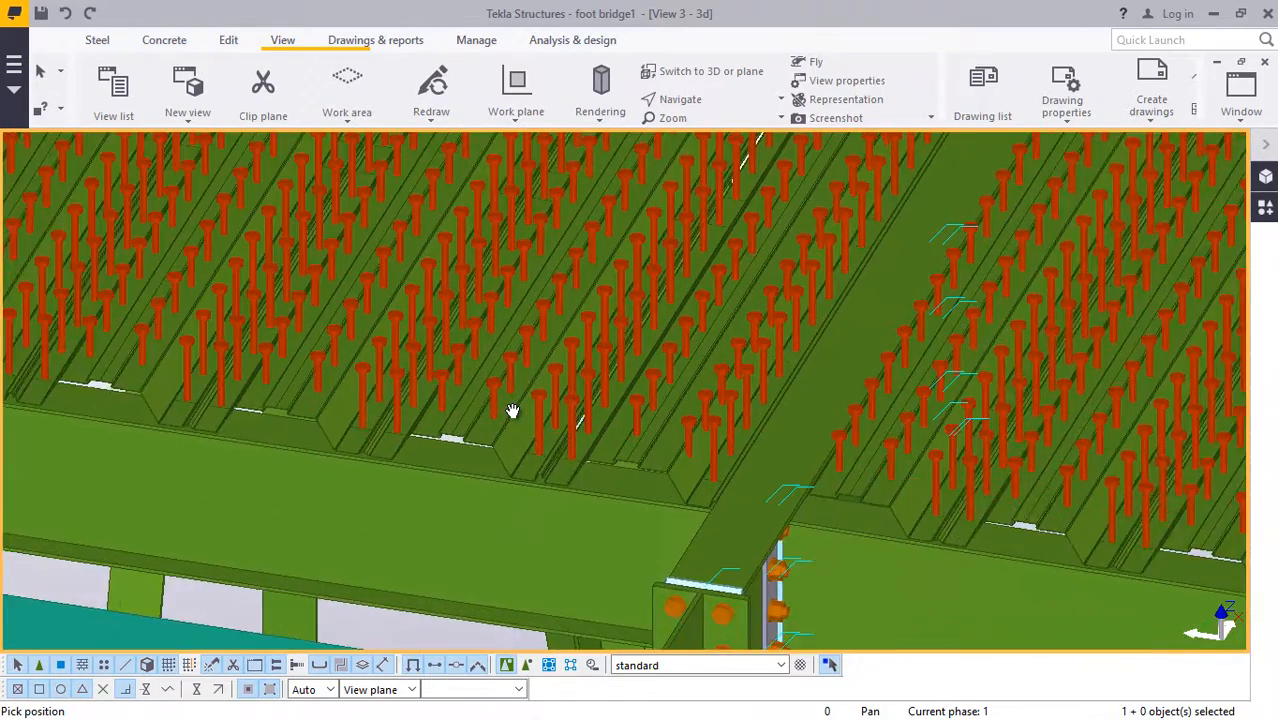
Examine the stud rows and deck sheet ends at the abutment, up to the corner railing post, and end the panning.
scroll(512, 411, up, 2)
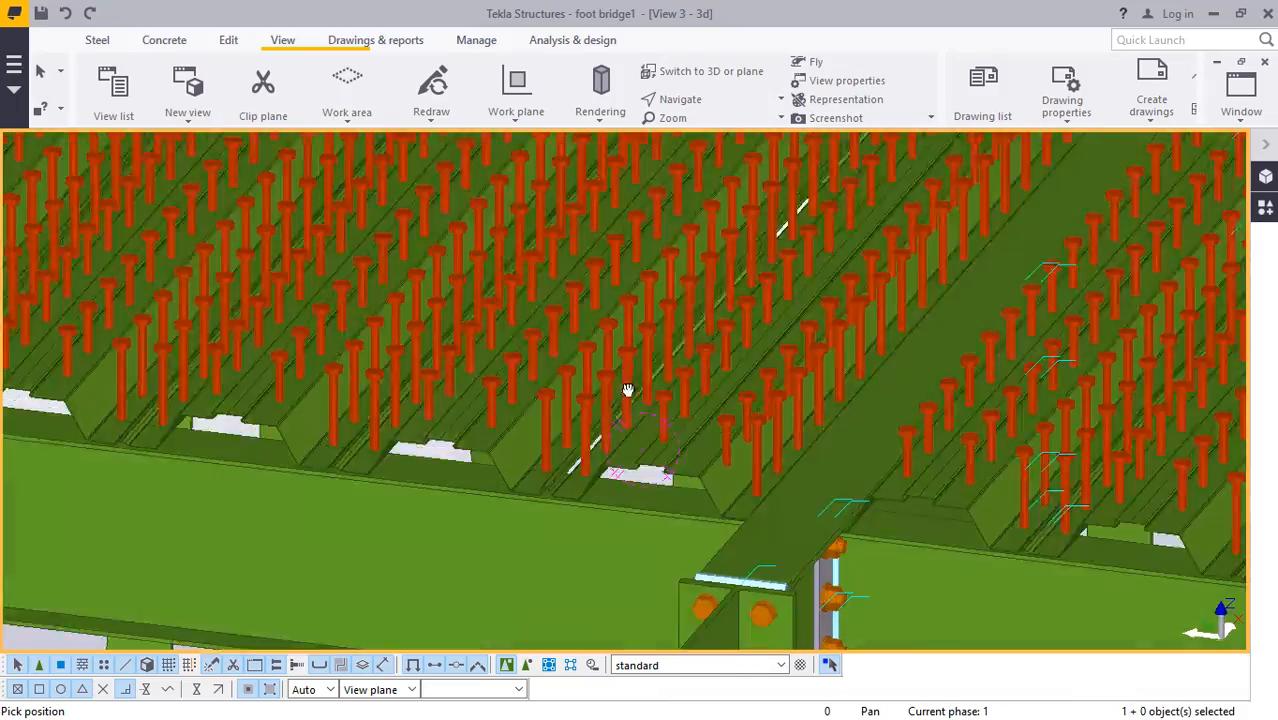
middle_drag(628, 390, 538, 466)
scroll(850, 531, down, 4)
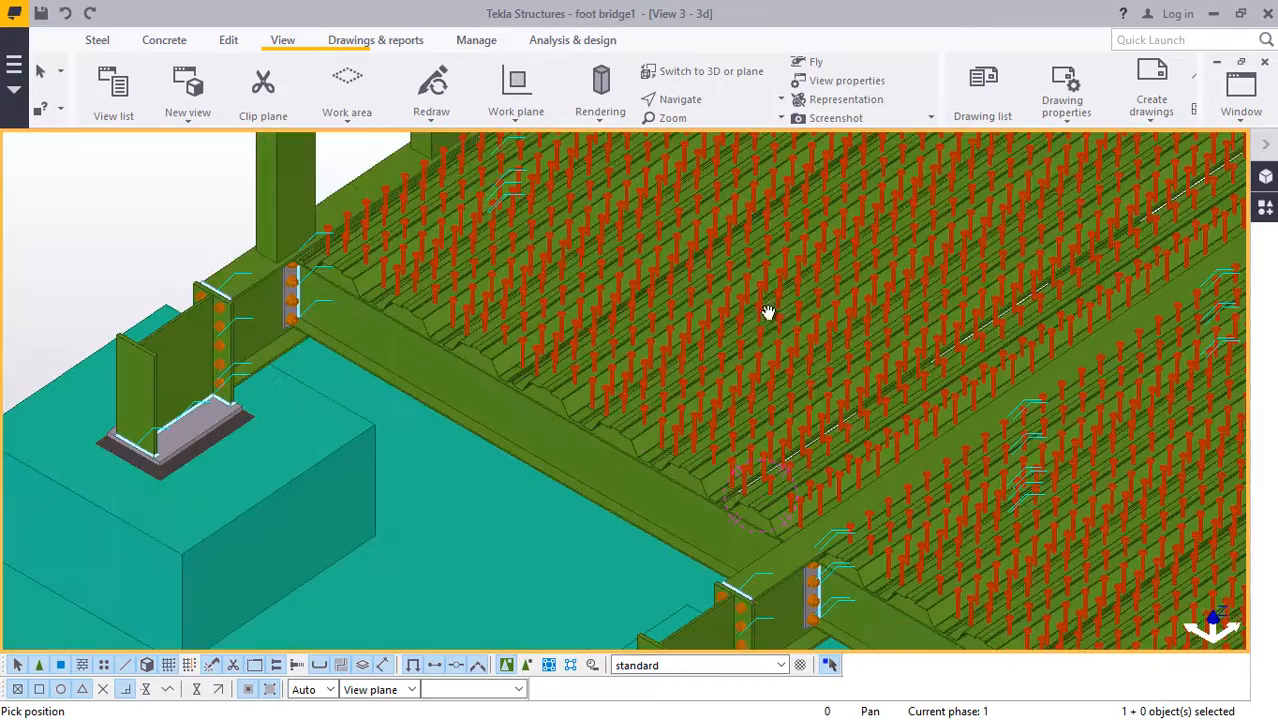
ctrl+middle_drag(767, 311, 697, 332)
scroll(320, 194, up, 6)
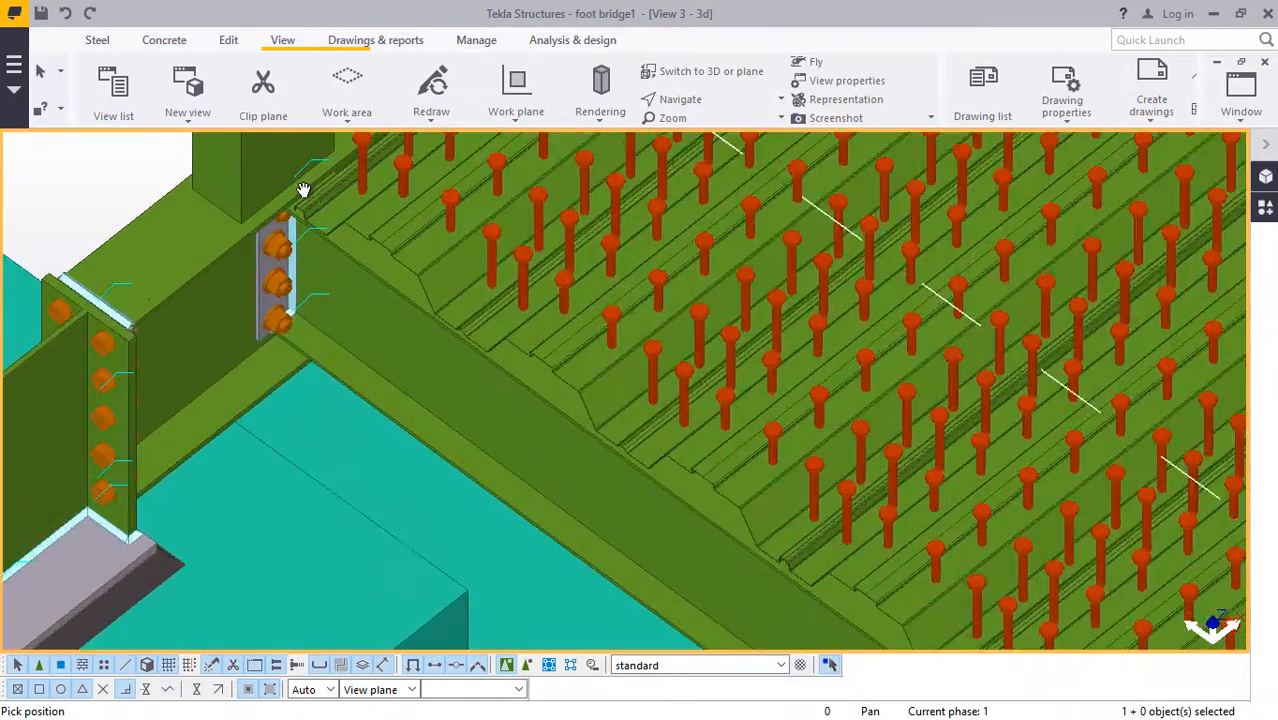
scroll(487, 288, down, 6)
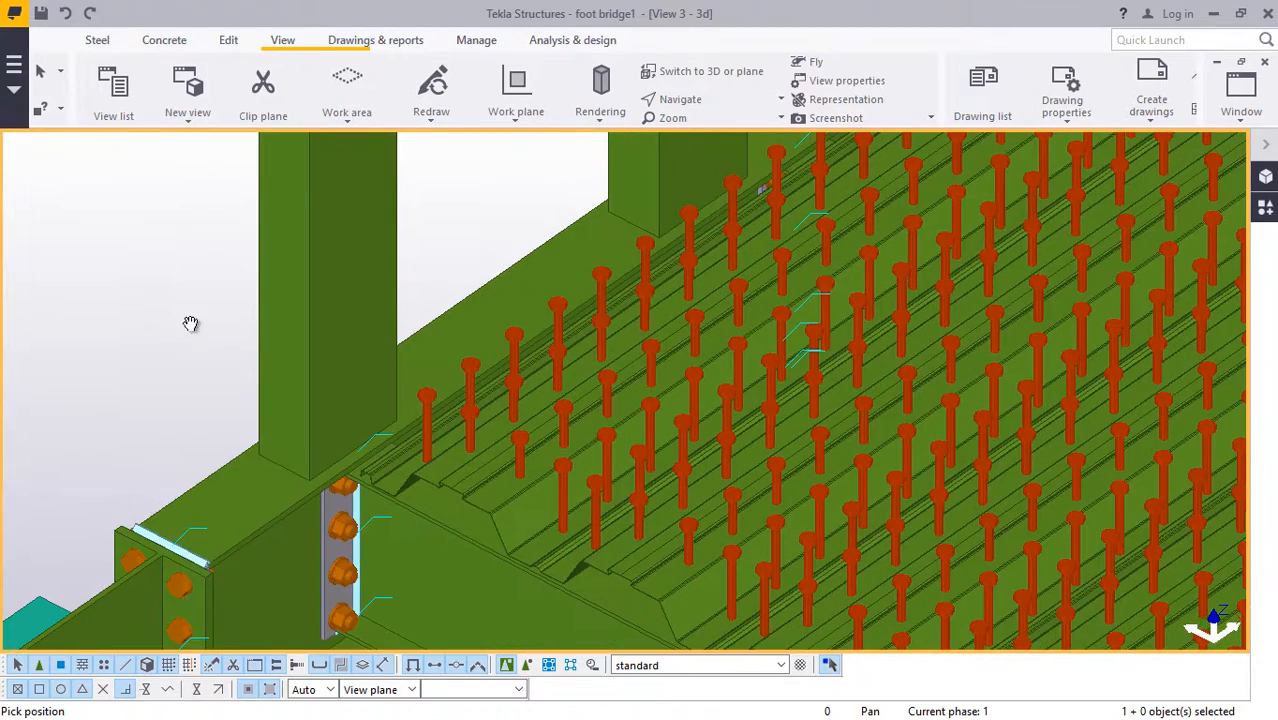
right_click(152, 303)
click(200, 313)
Create one divided-line point at the middle of the corner railing post's deck-side base edge, and close the divided line points settings.
scroll(340, 490, up, 8)
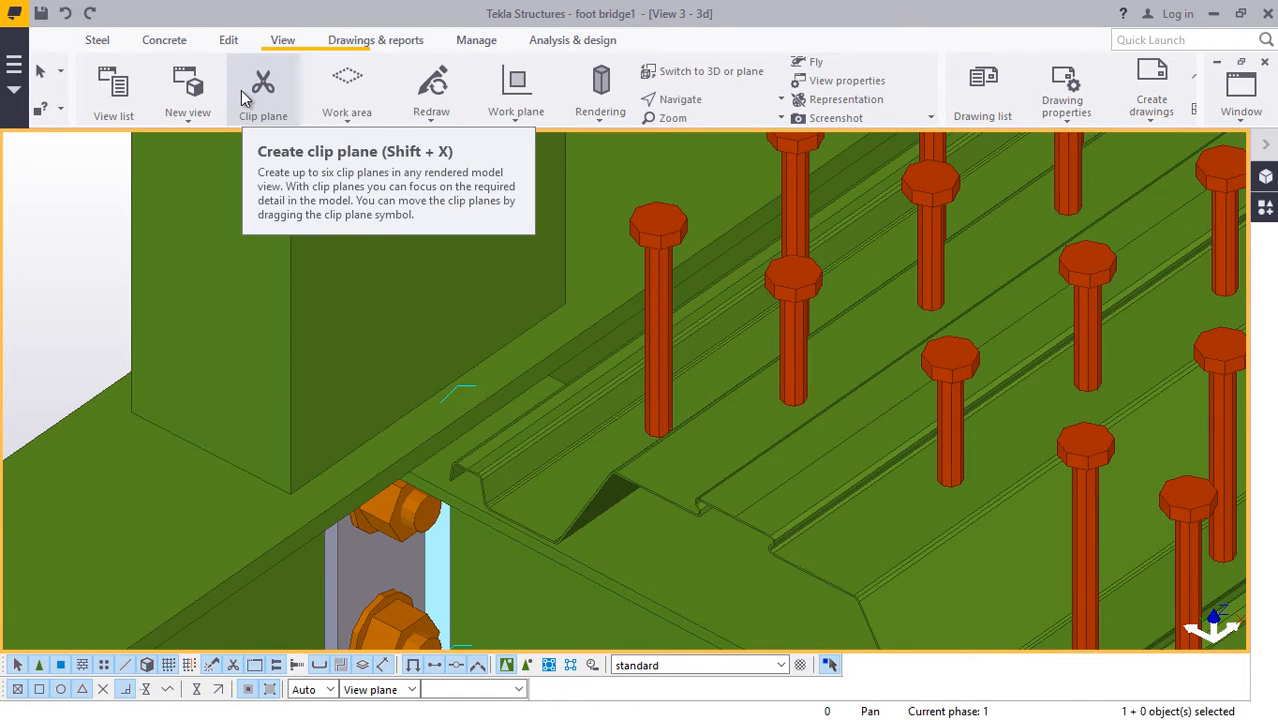
click(228, 40)
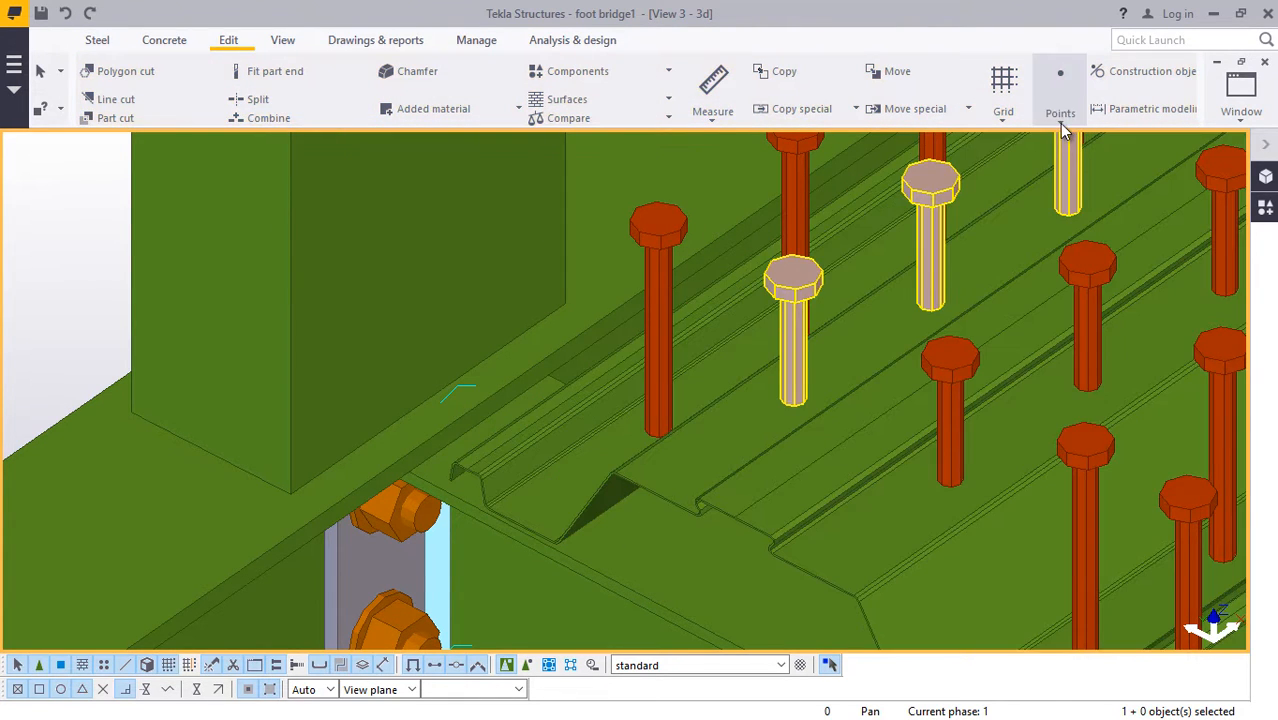
click(1060, 120)
click(1072, 148)
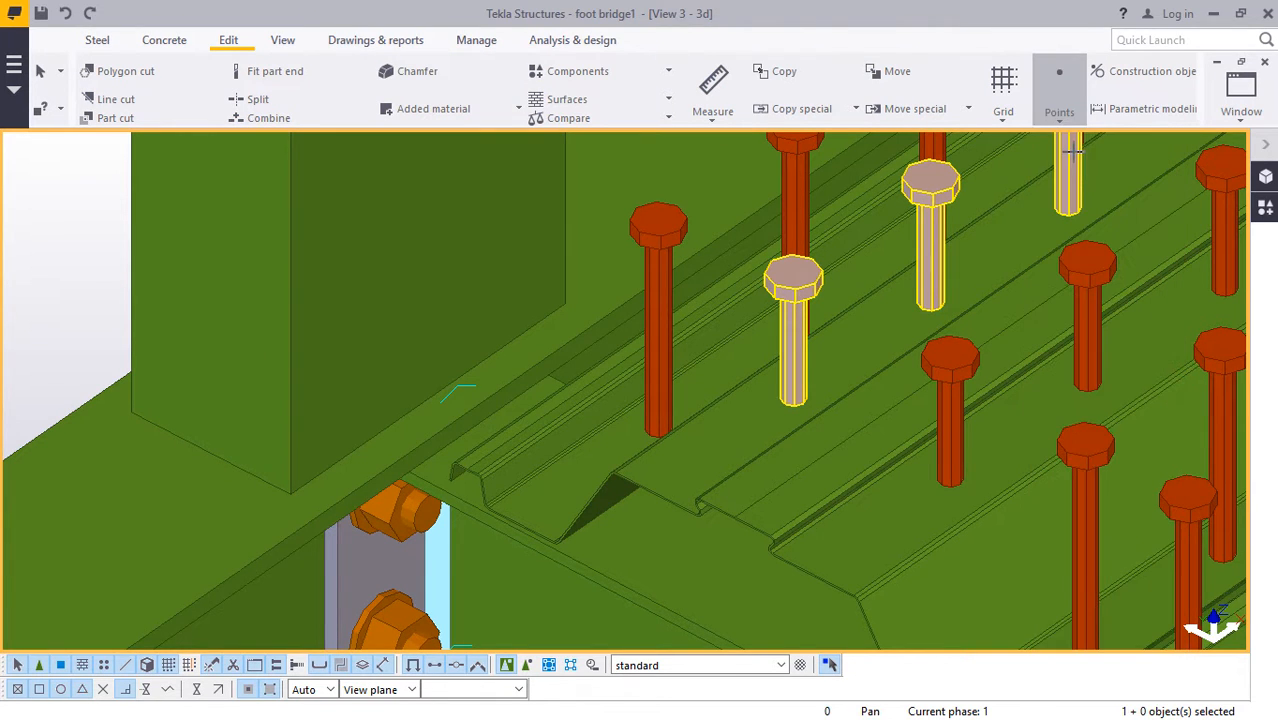
scroll(540, 318, up, 3)
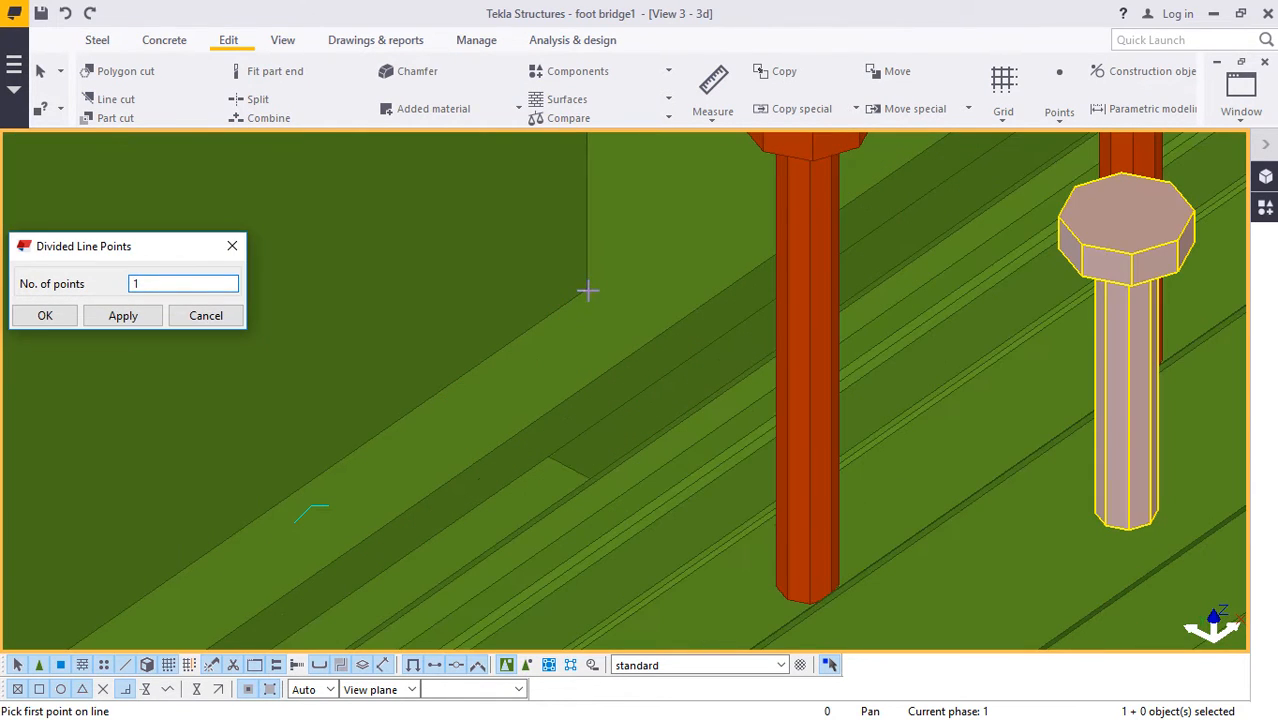
click(590, 289)
scroll(536, 317, down, 2)
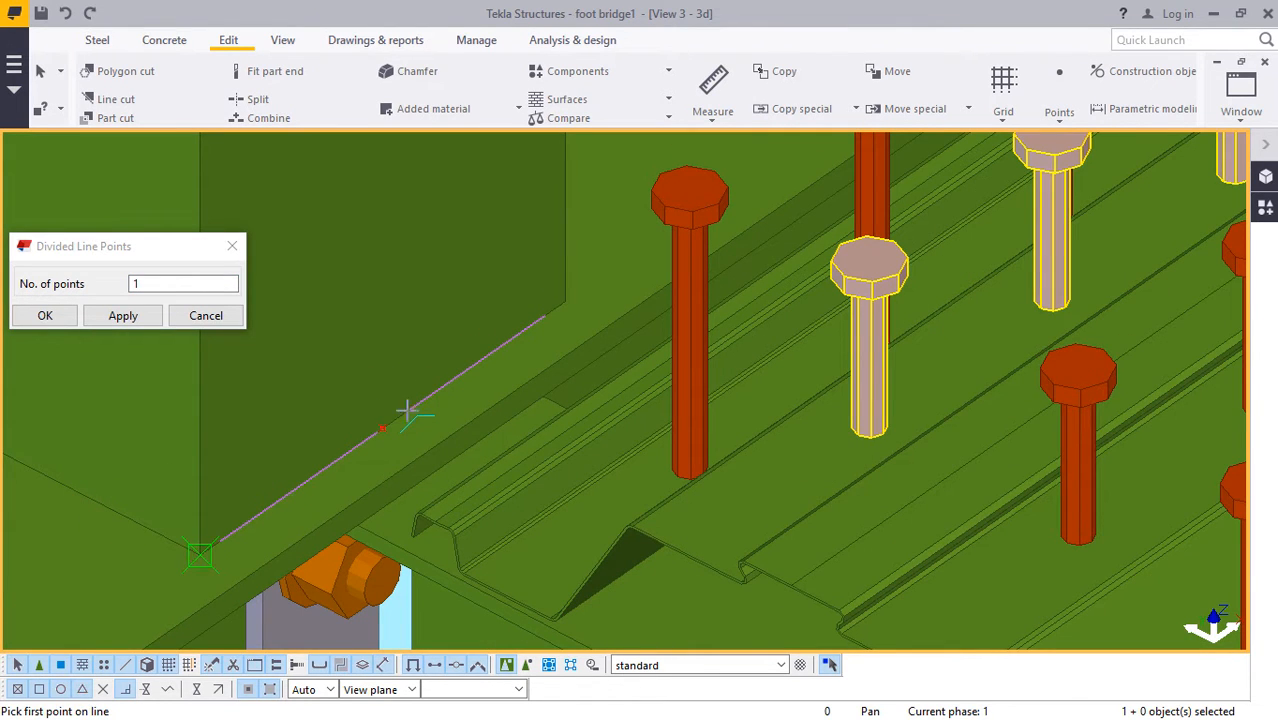
right_click(514, 303)
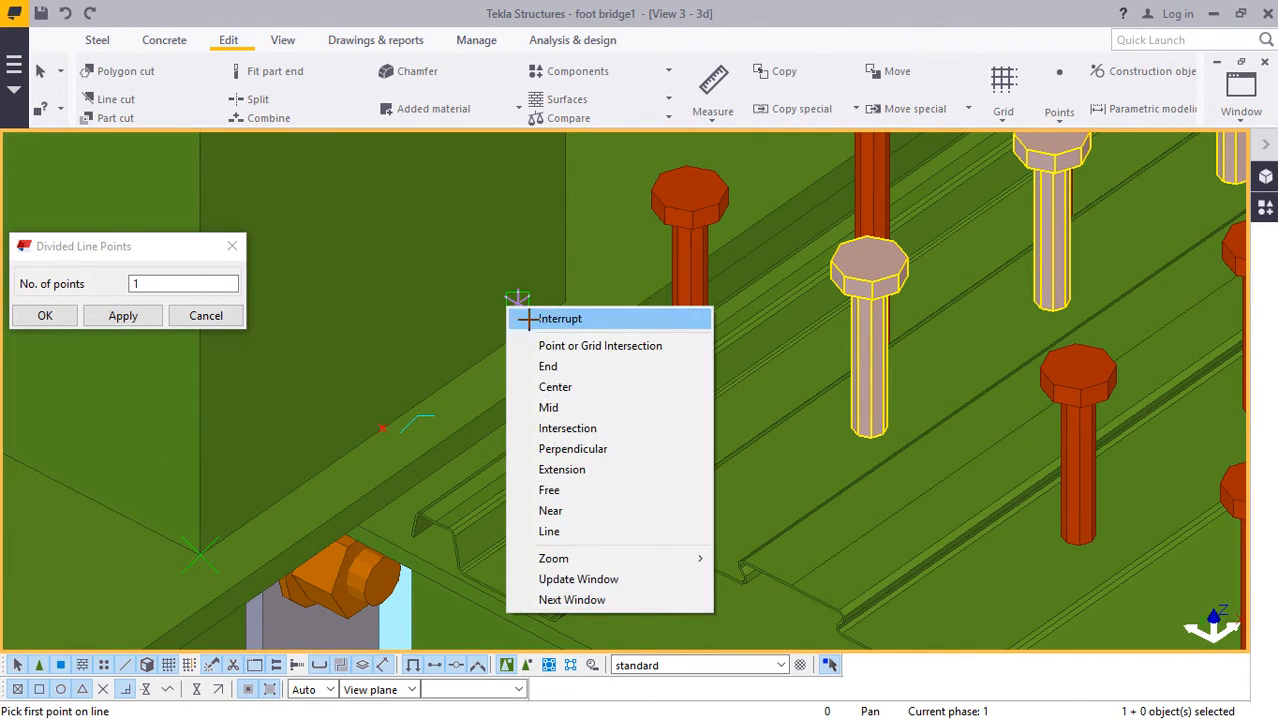
click(530, 318)
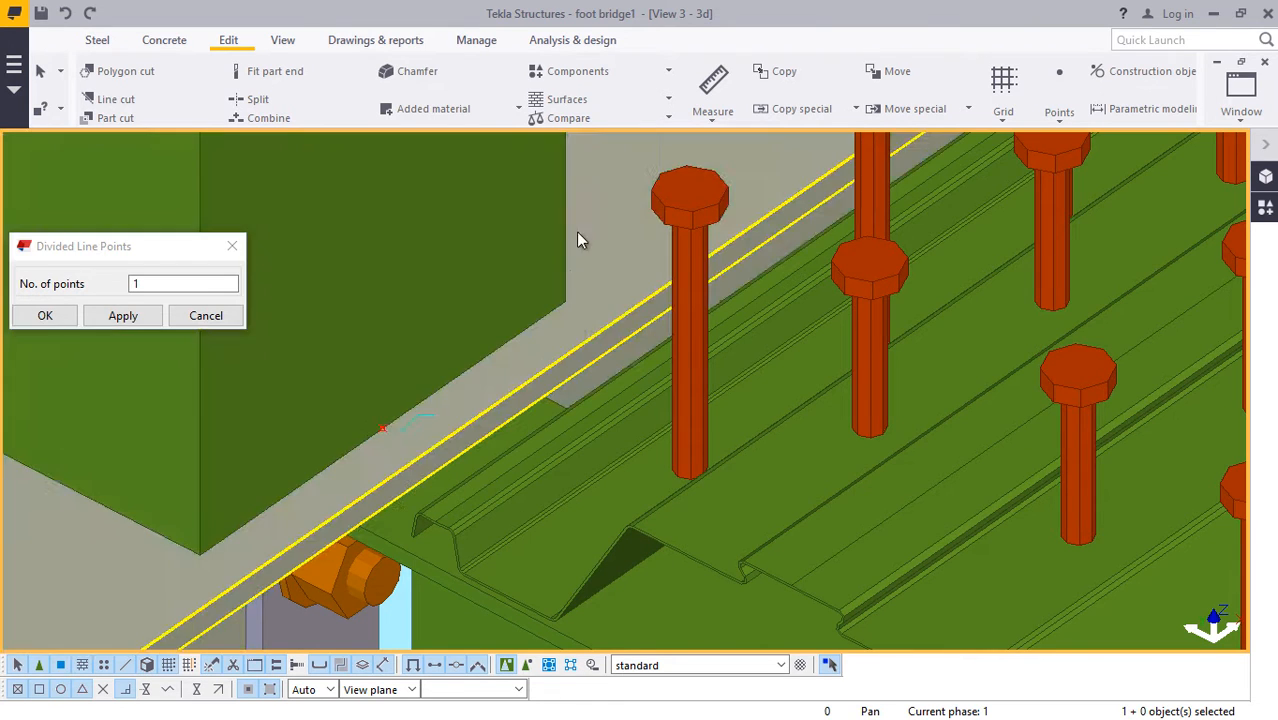
scroll(383, 446, up, 2)
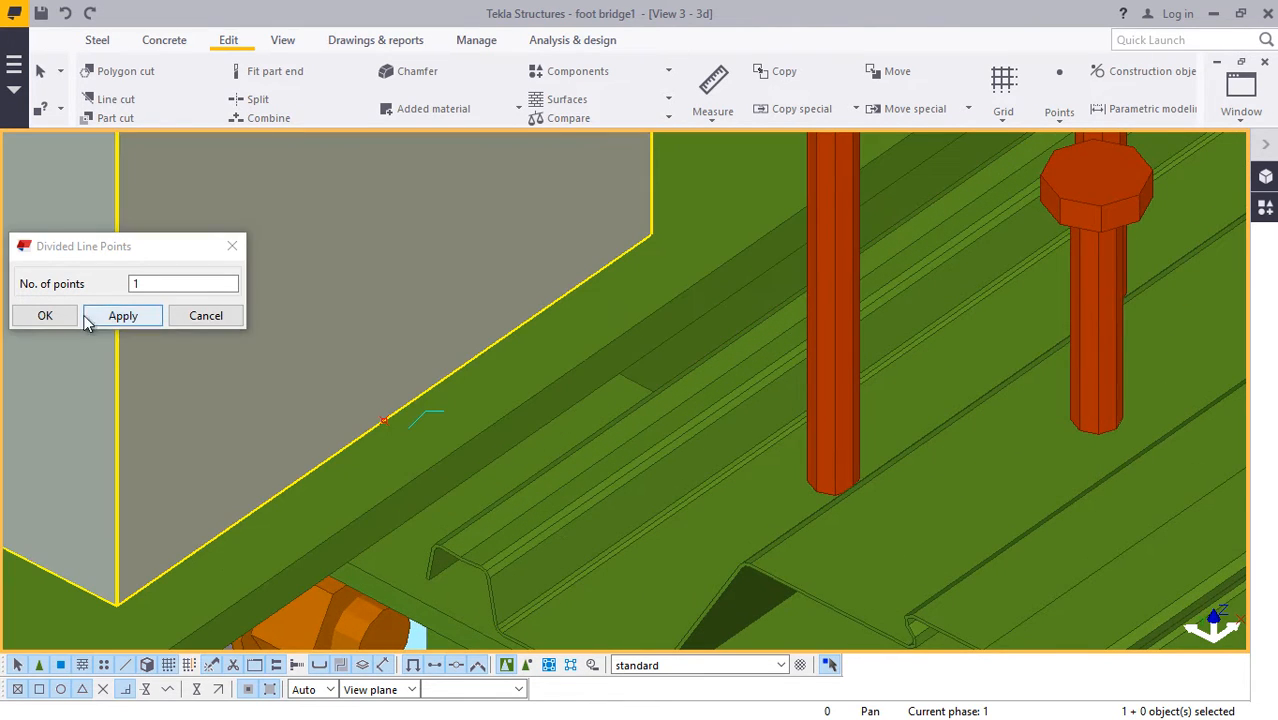
click(45, 315)
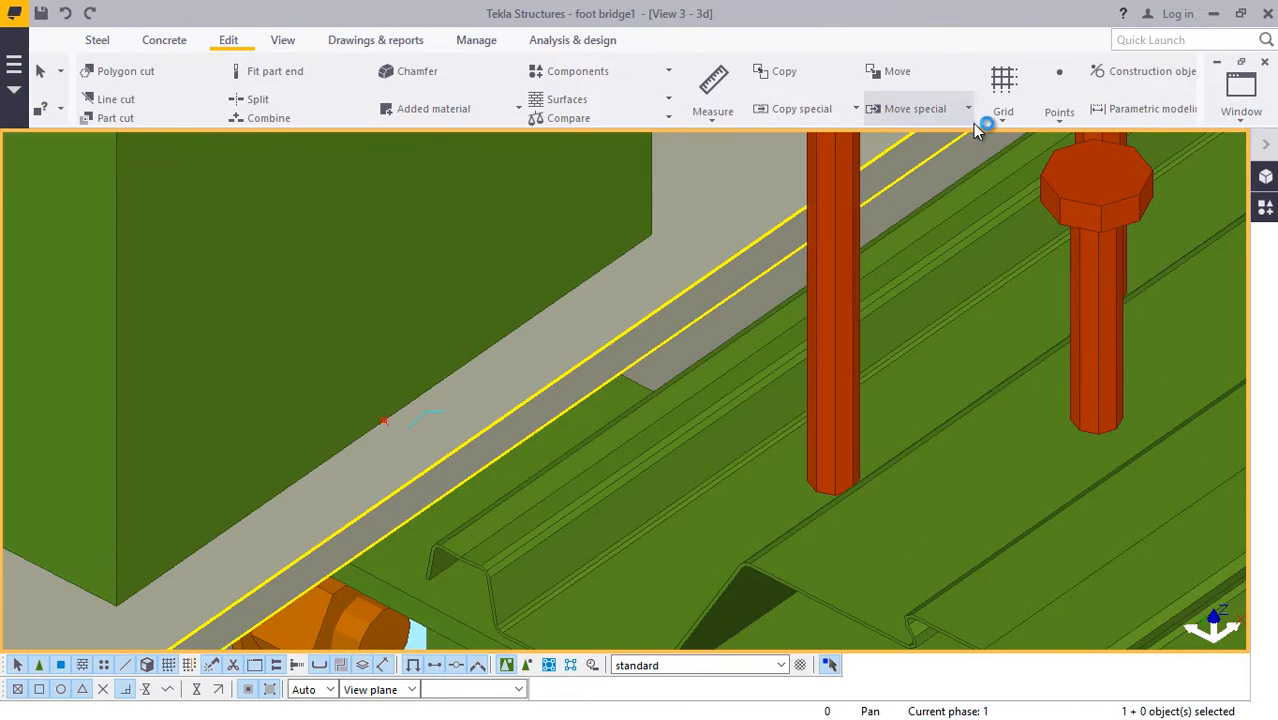
Place a point on the girder's deck-side top flange edge, square to the midpoint of the post's base edge.
click(1064, 116)
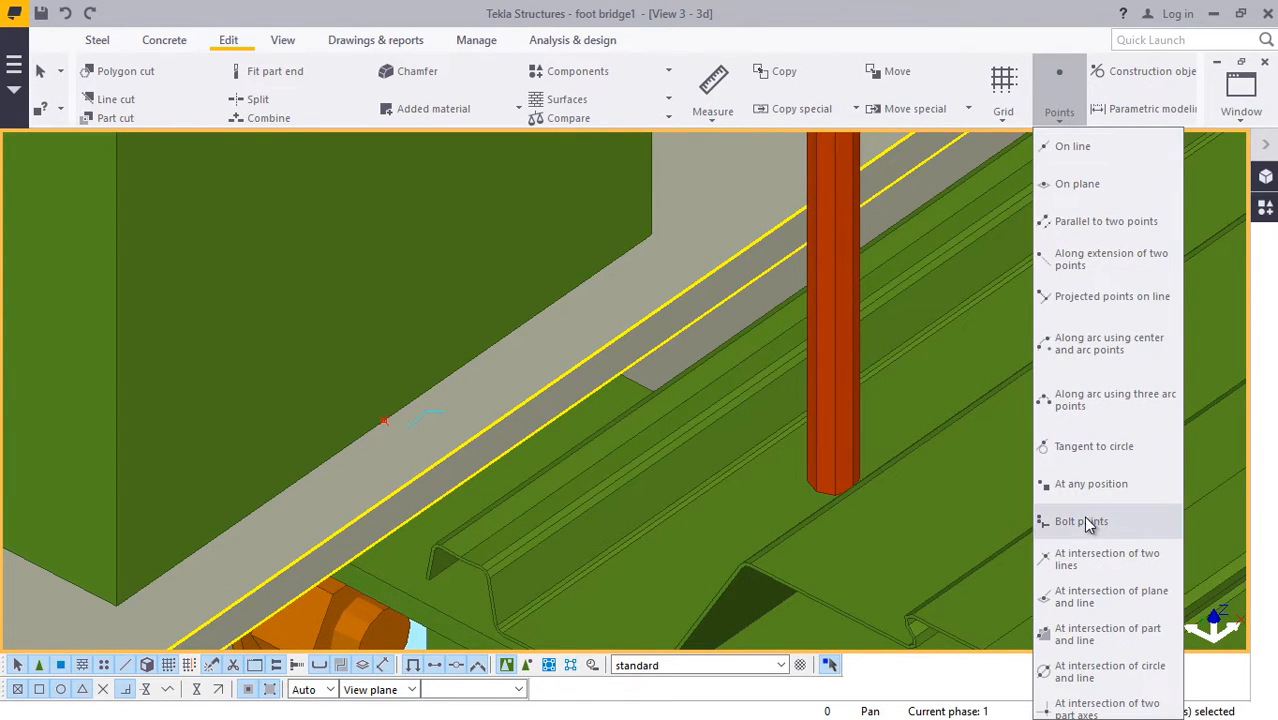
click(1088, 484)
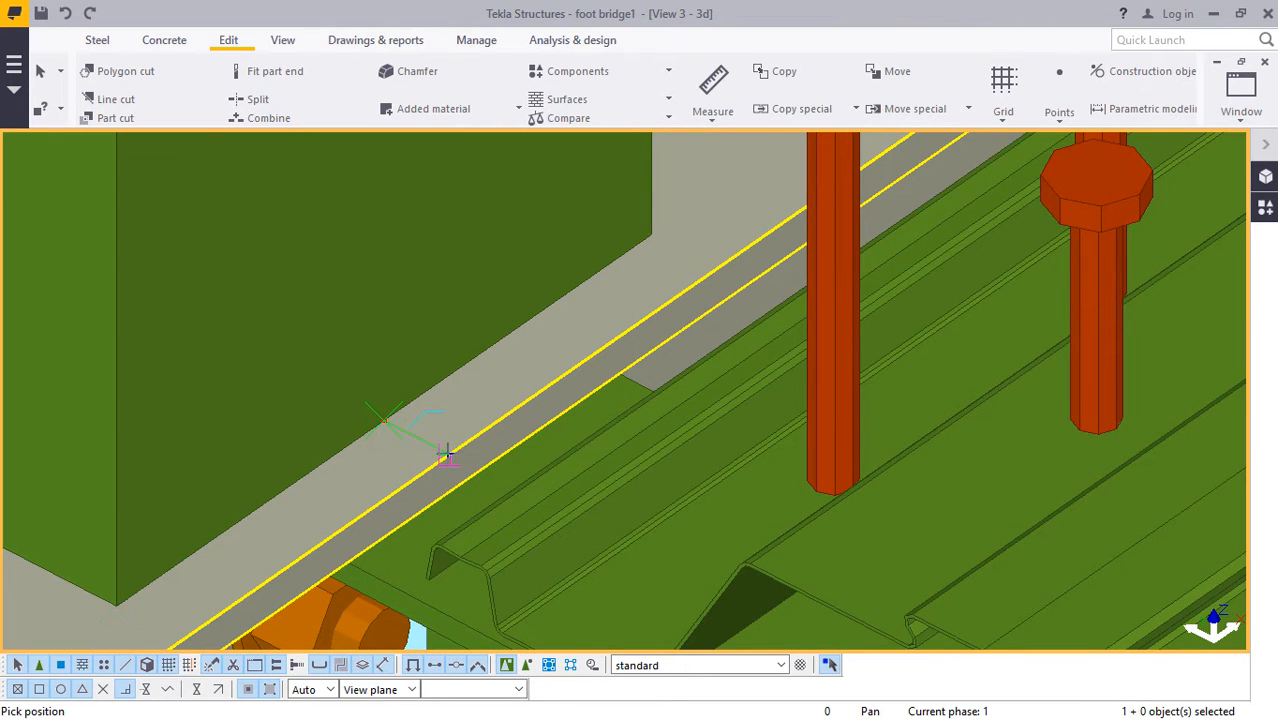
right_click(468, 400)
click(526, 420)
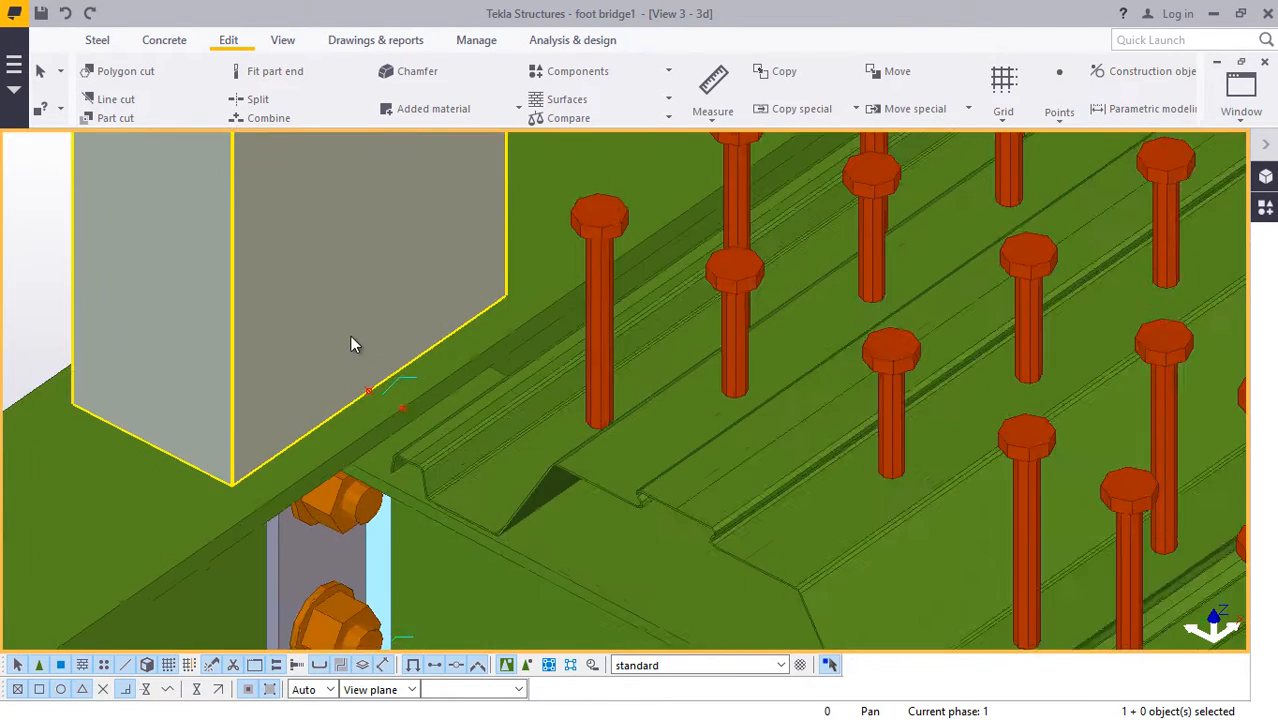
scroll(351, 340, up, 6)
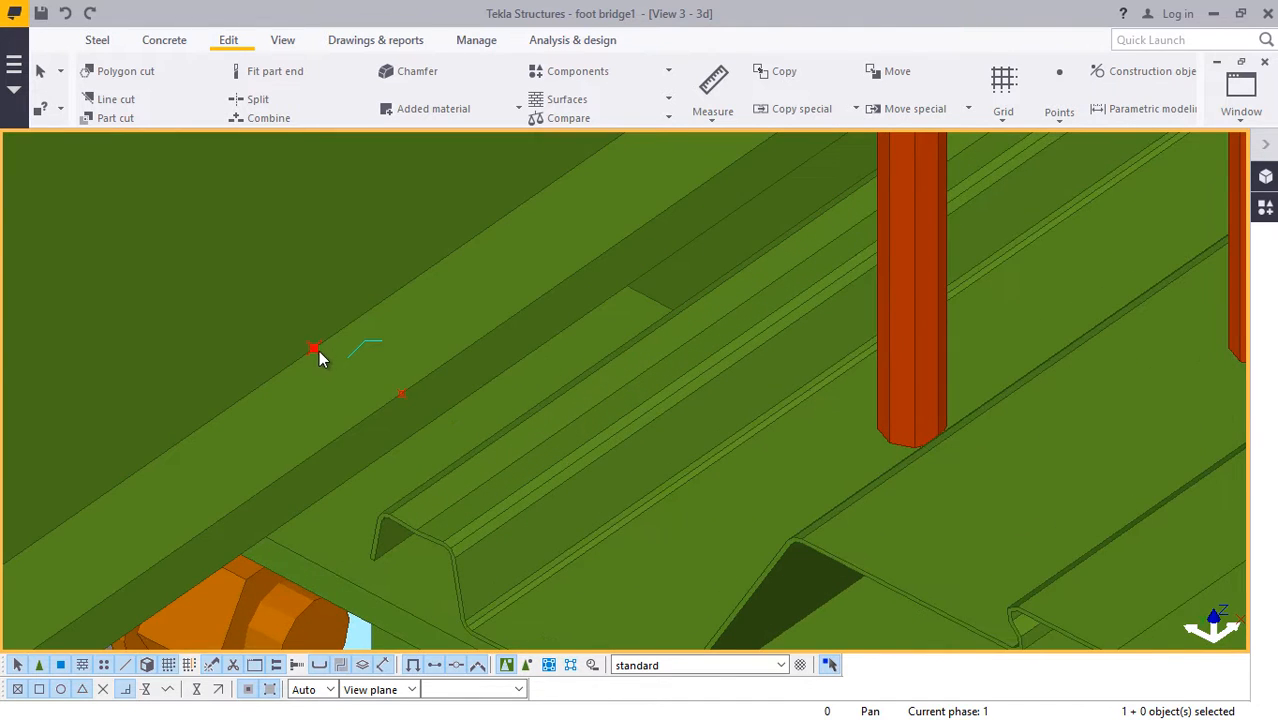
click(319, 350)
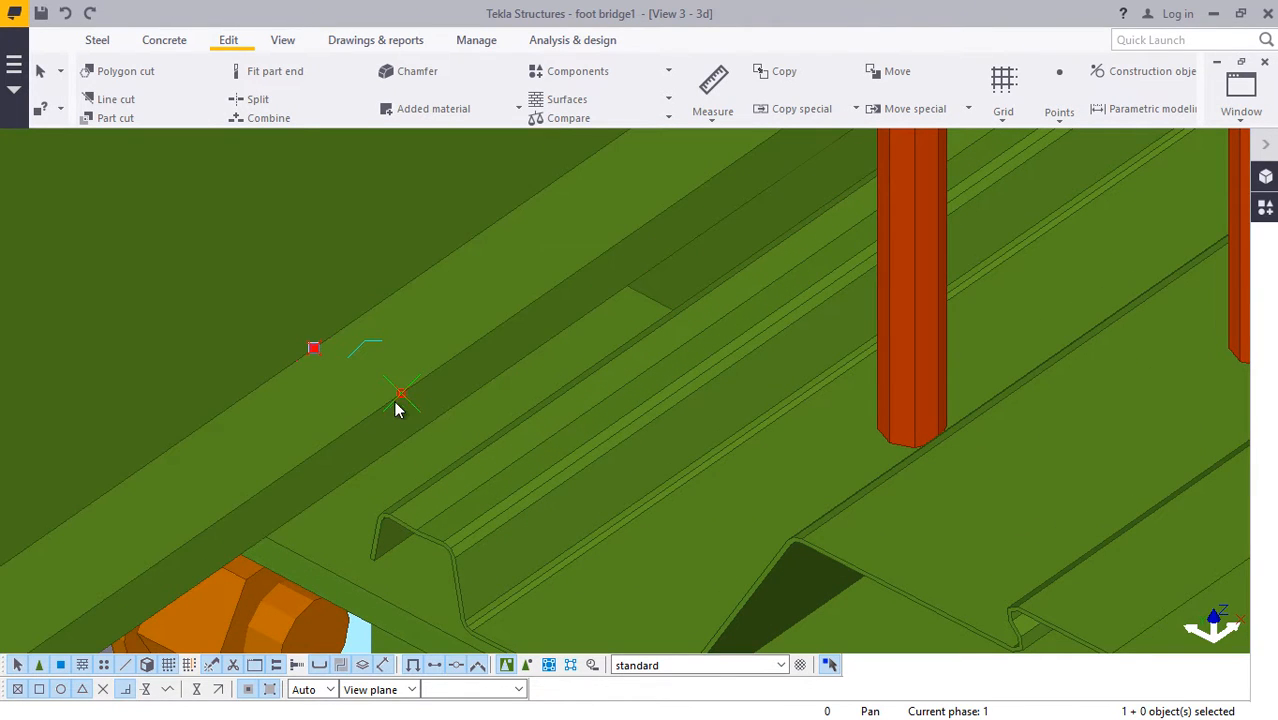
right_click(403, 394)
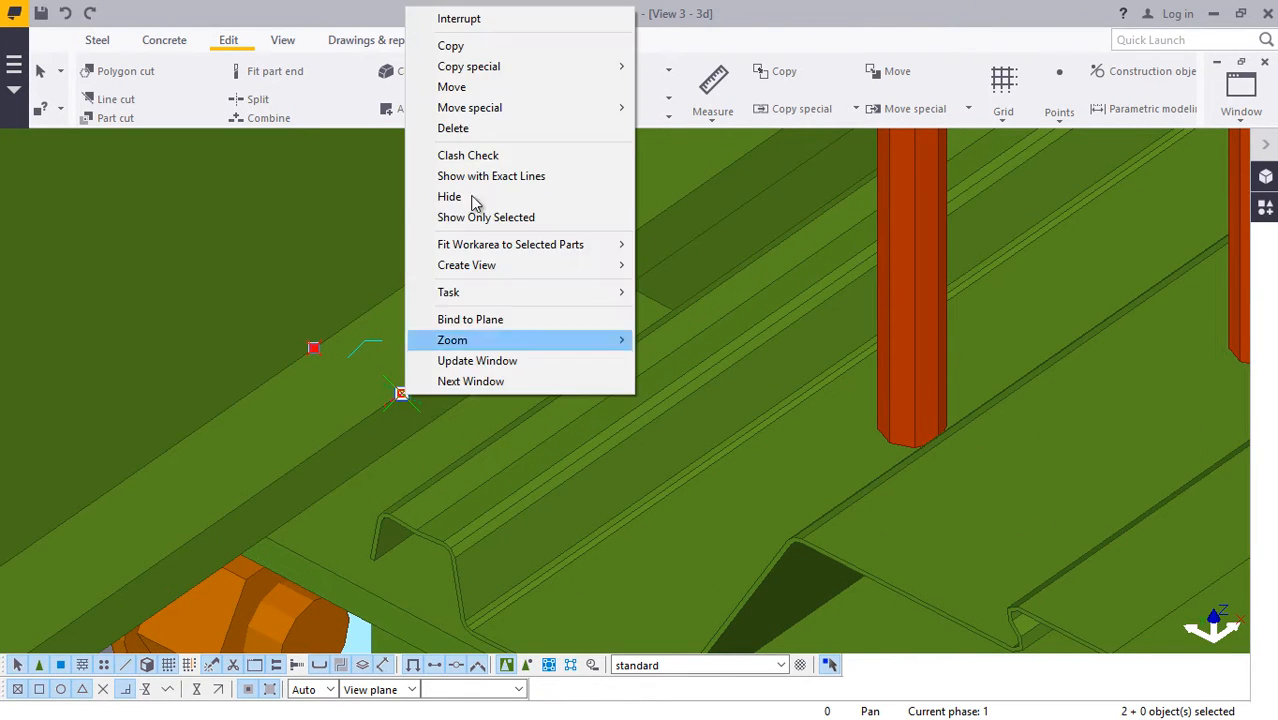
click(449, 47)
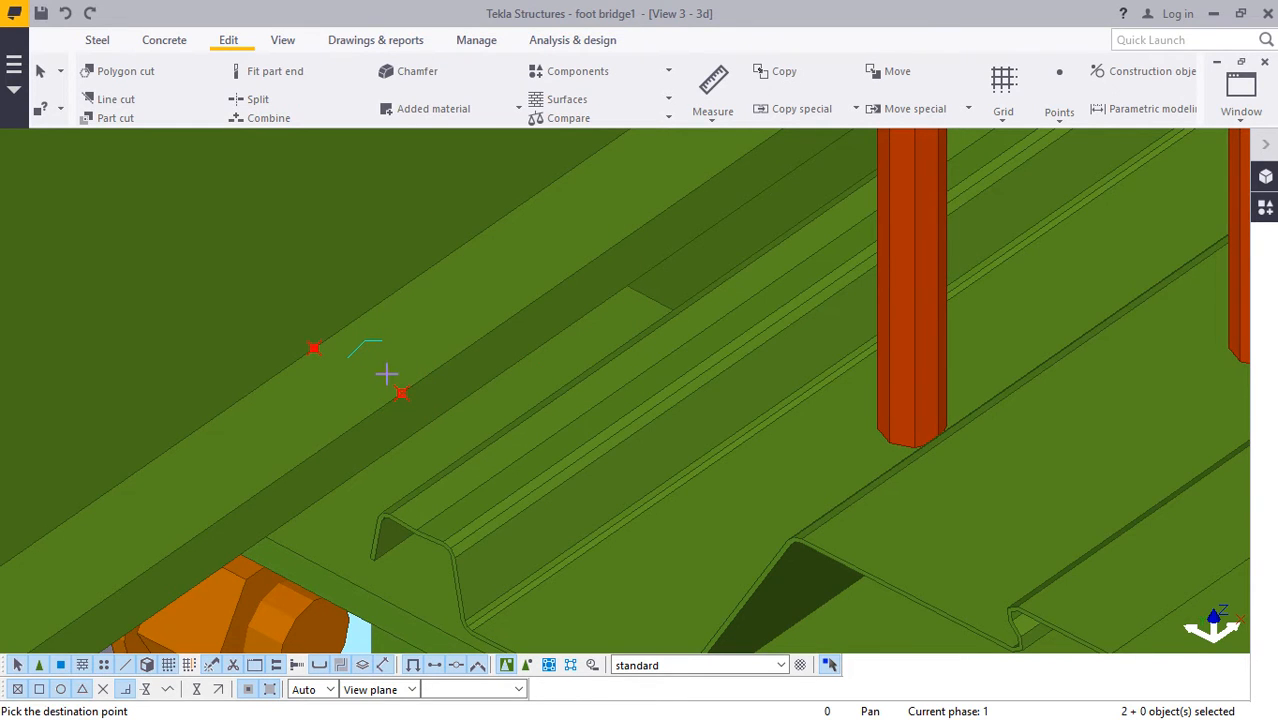
scroll(380, 322, down, 4)
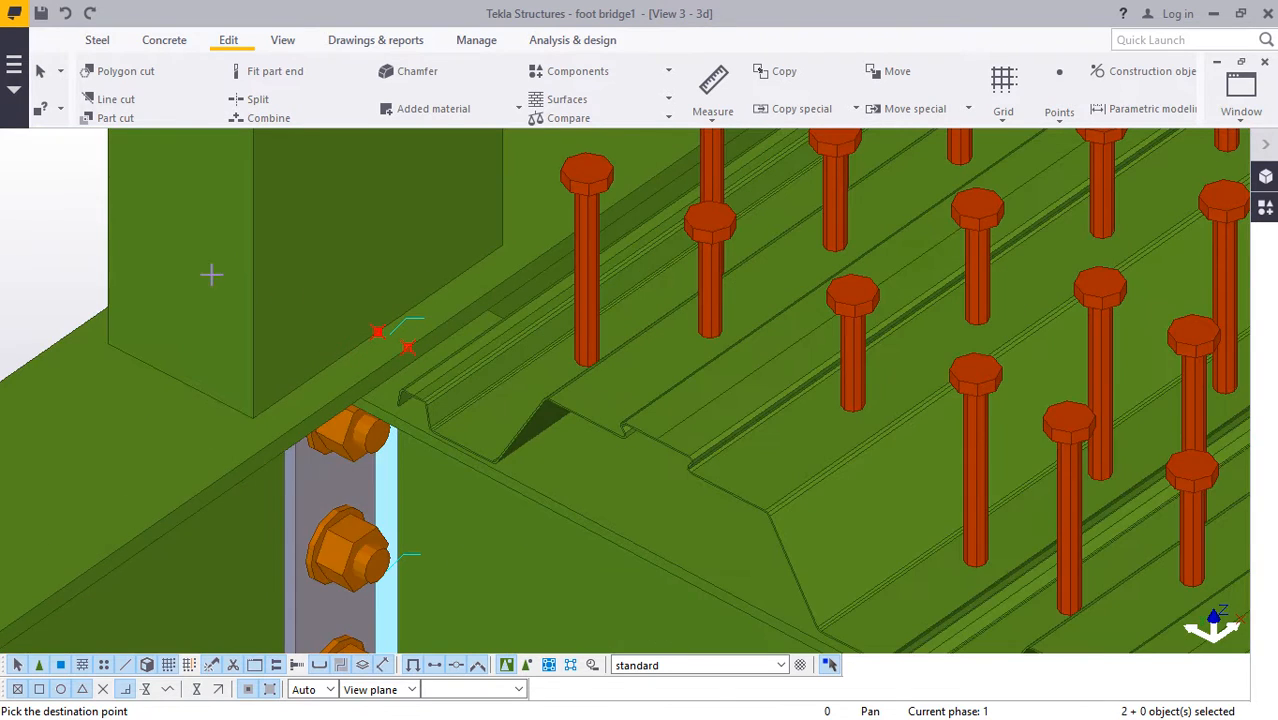
right_click(163, 251)
click(232, 275)
Copy both points from the flange-edge point to the middle of the deck-side base edge of the corner post across the deck.
scroll(392, 337, up, 6)
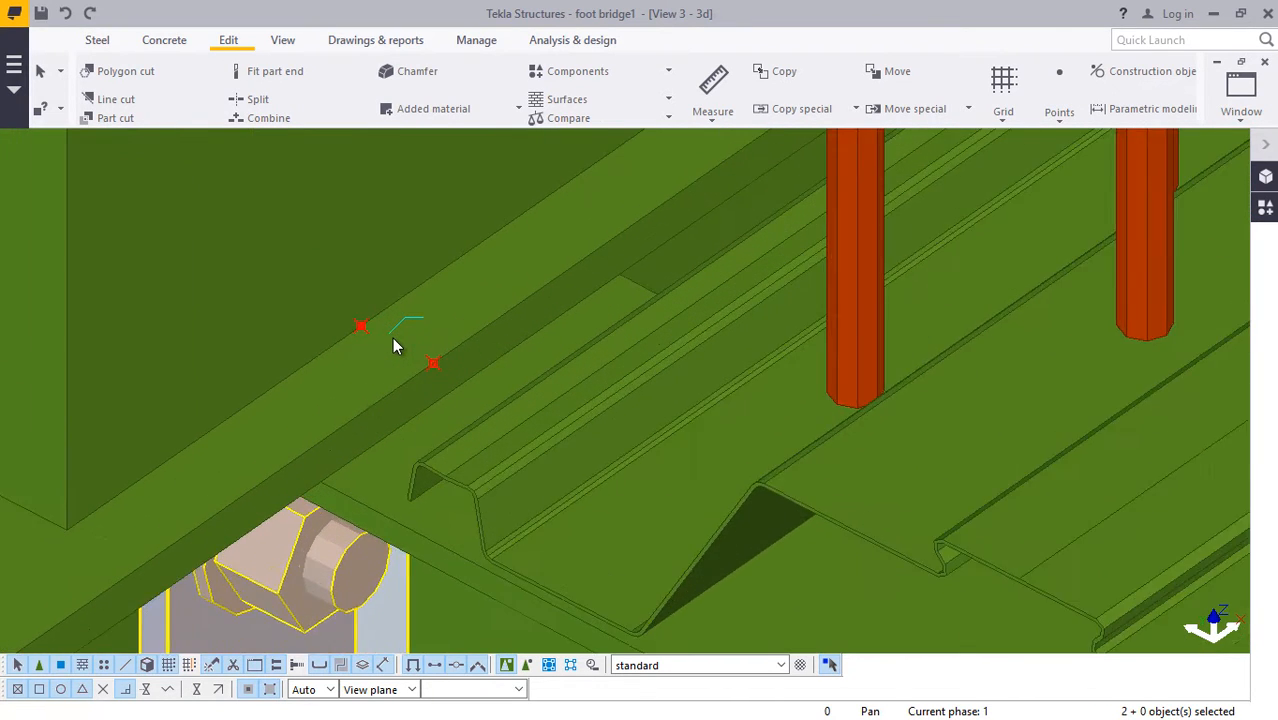
click(350, 323)
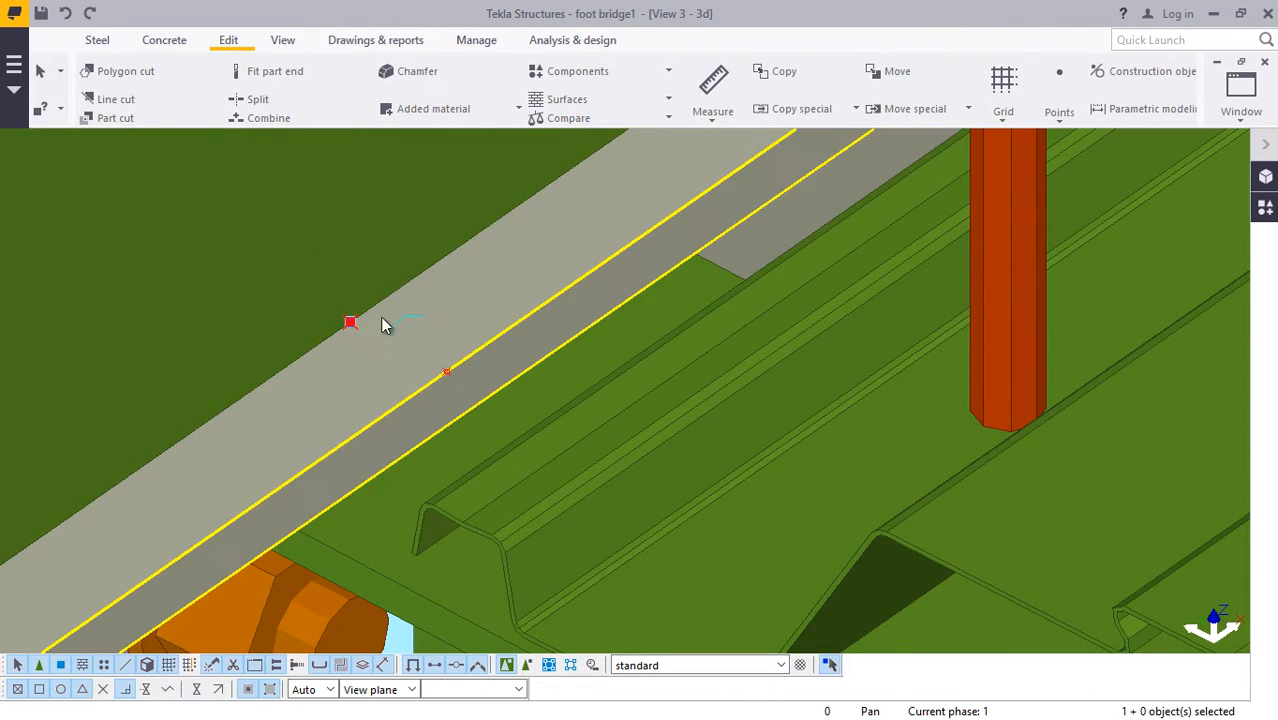
click(446, 373)
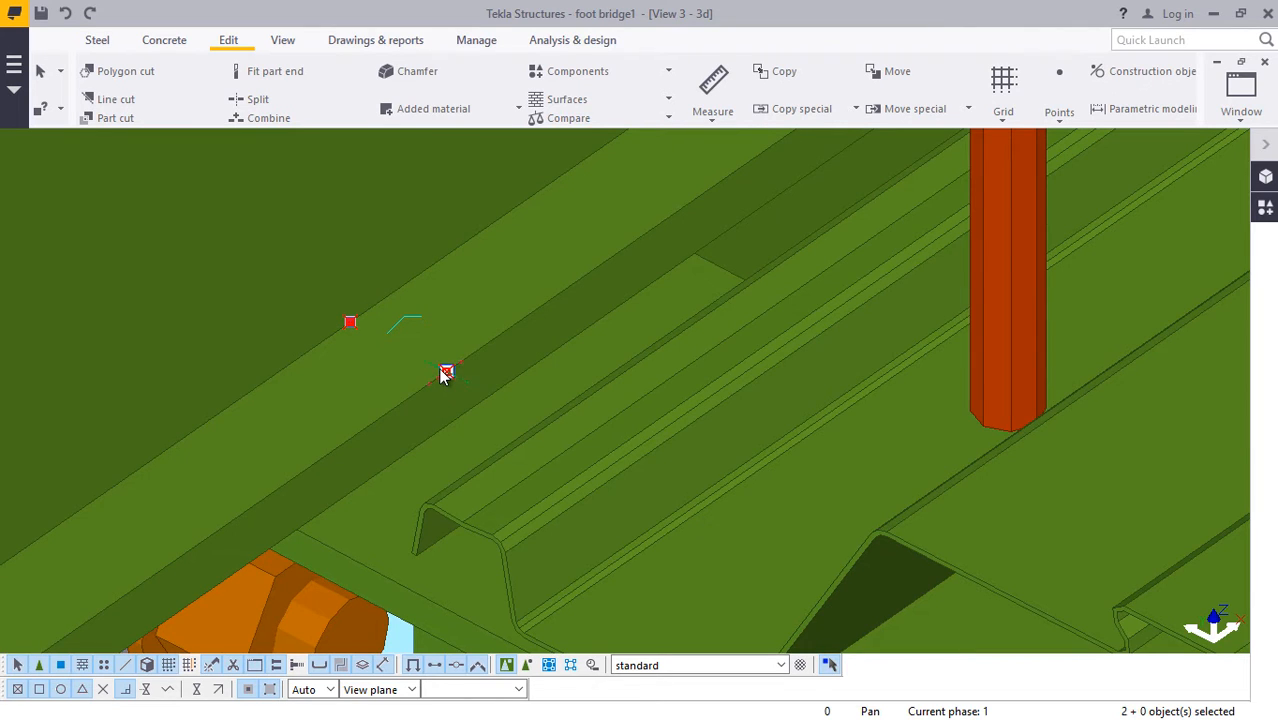
right_click(446, 373)
click(478, 369)
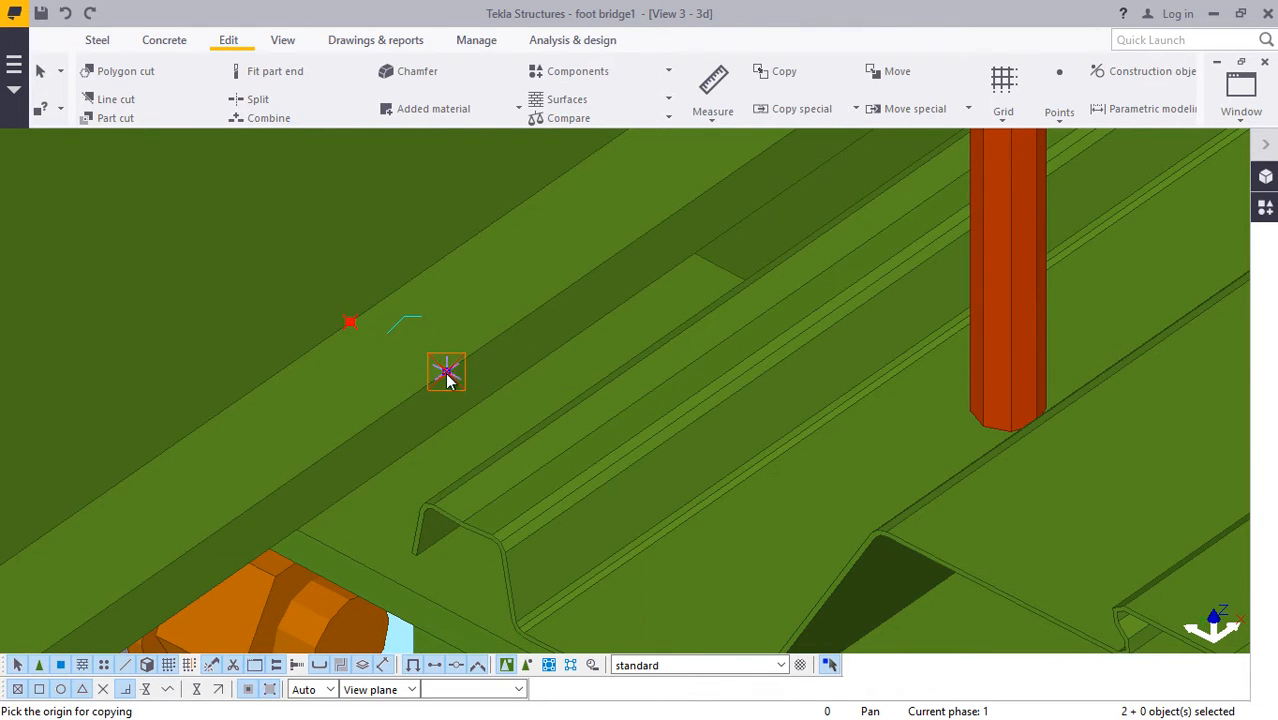
scroll(332, 331, down, 3)
scroll(316, 242, down, 4)
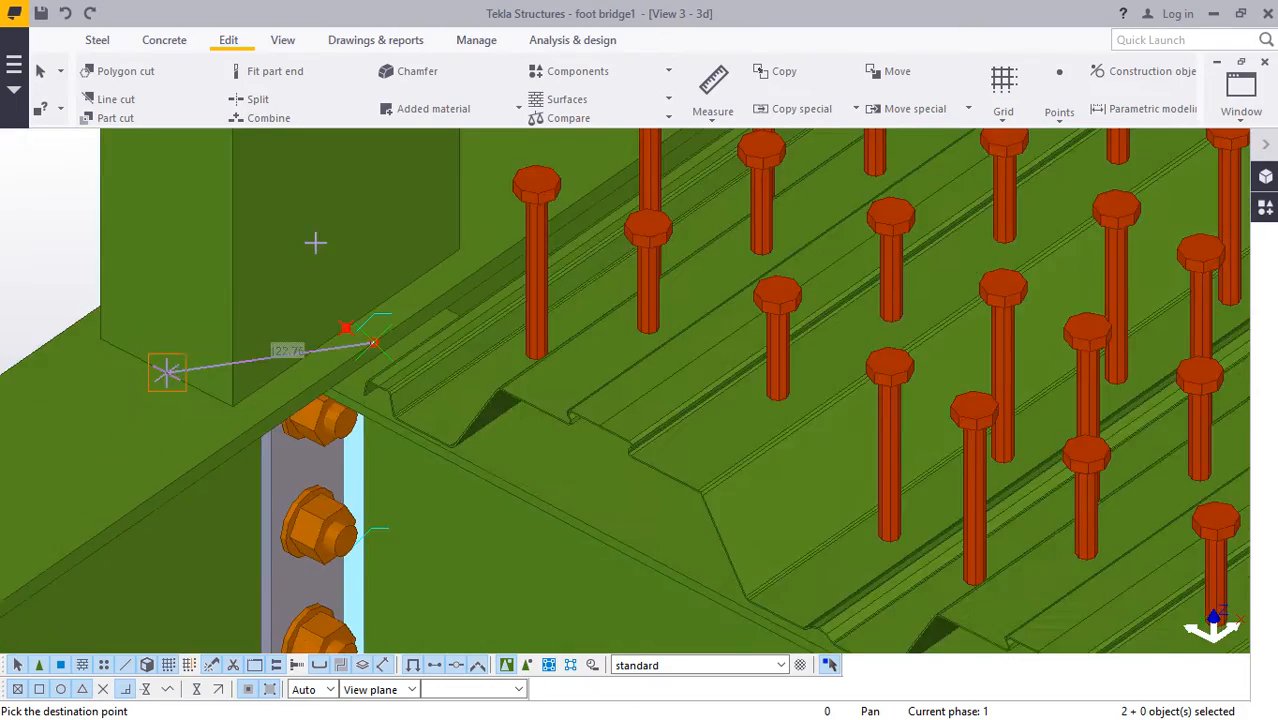
scroll(320, 222, down, 6)
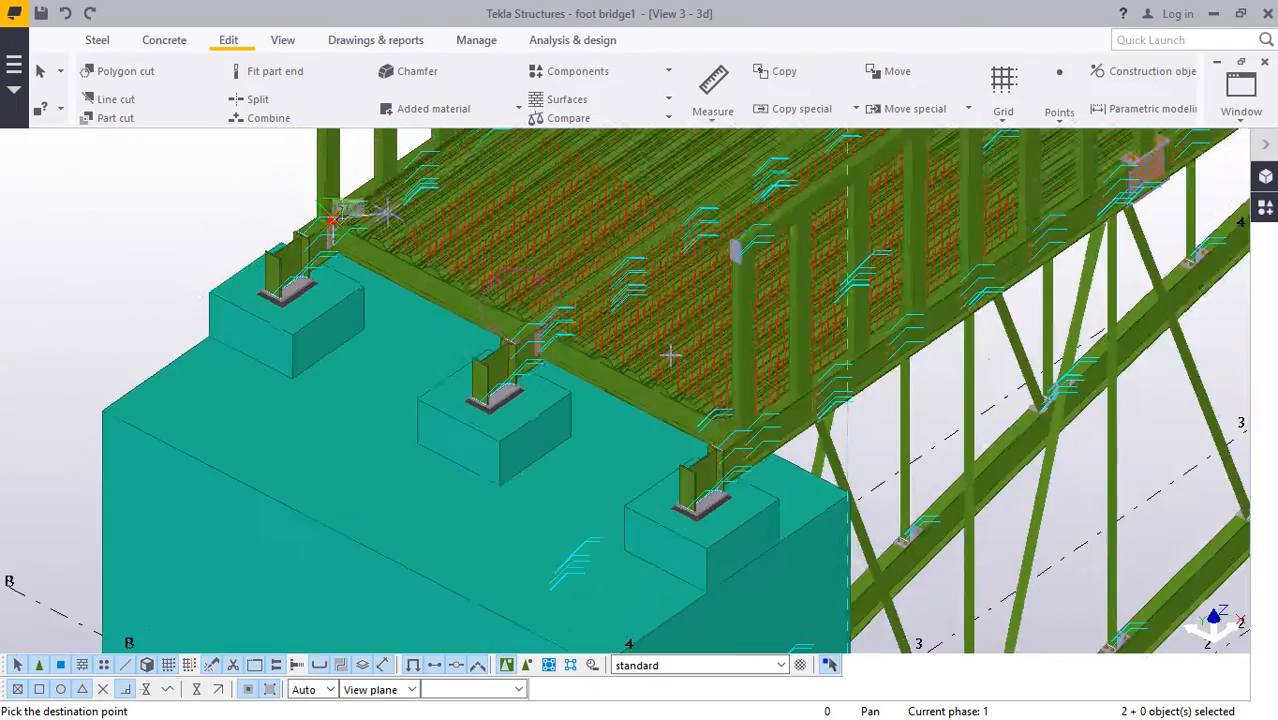
scroll(716, 416, up, 2)
scroll(716, 416, up, 5)
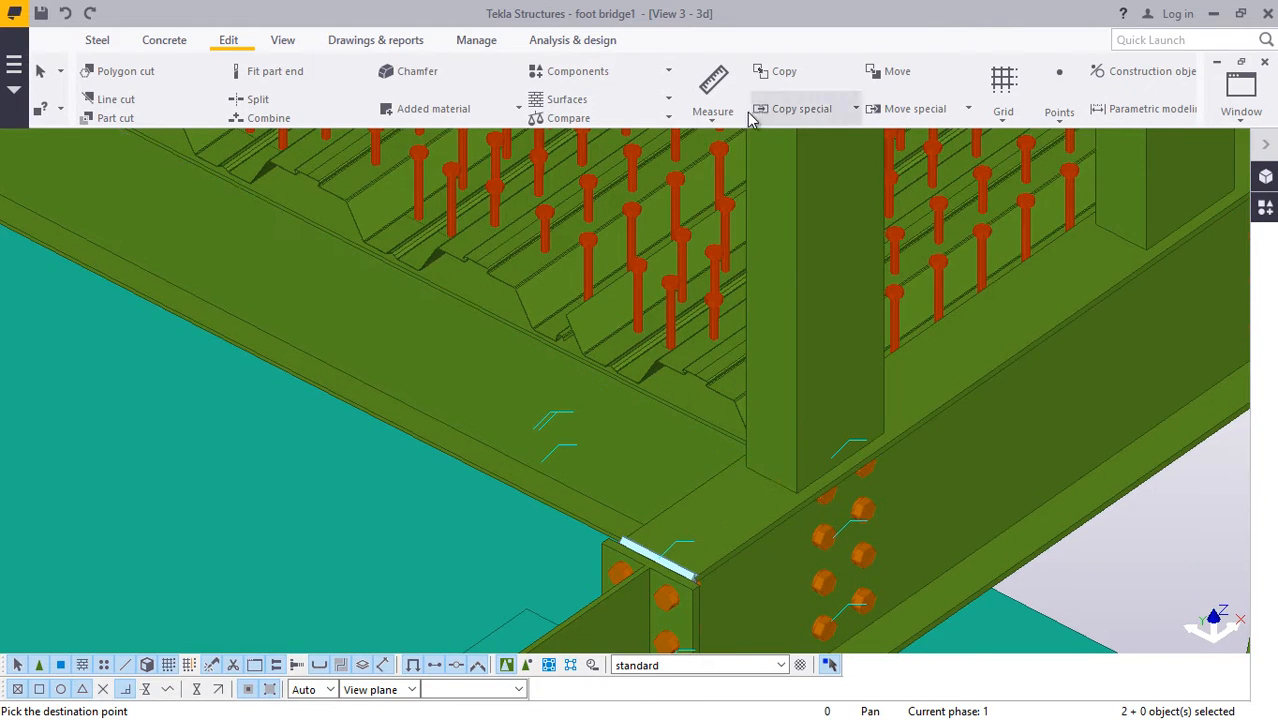
click(288, 45)
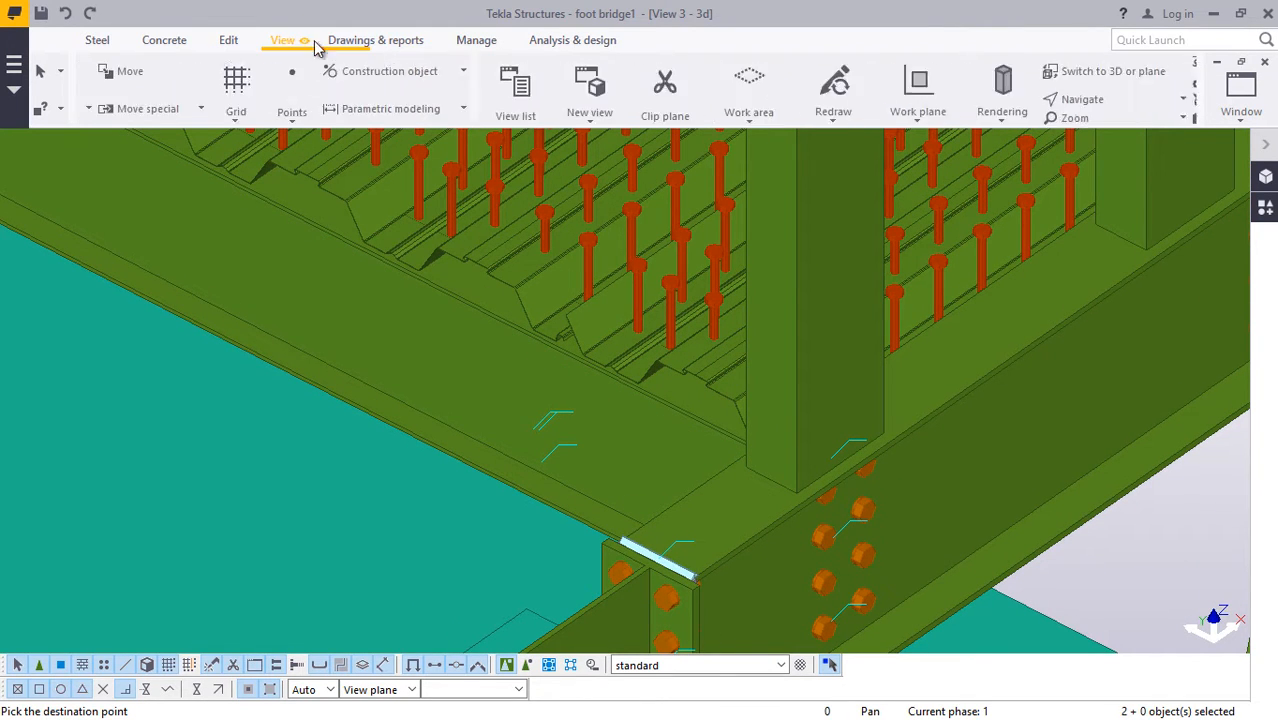
click(711, 99)
click(712, 127)
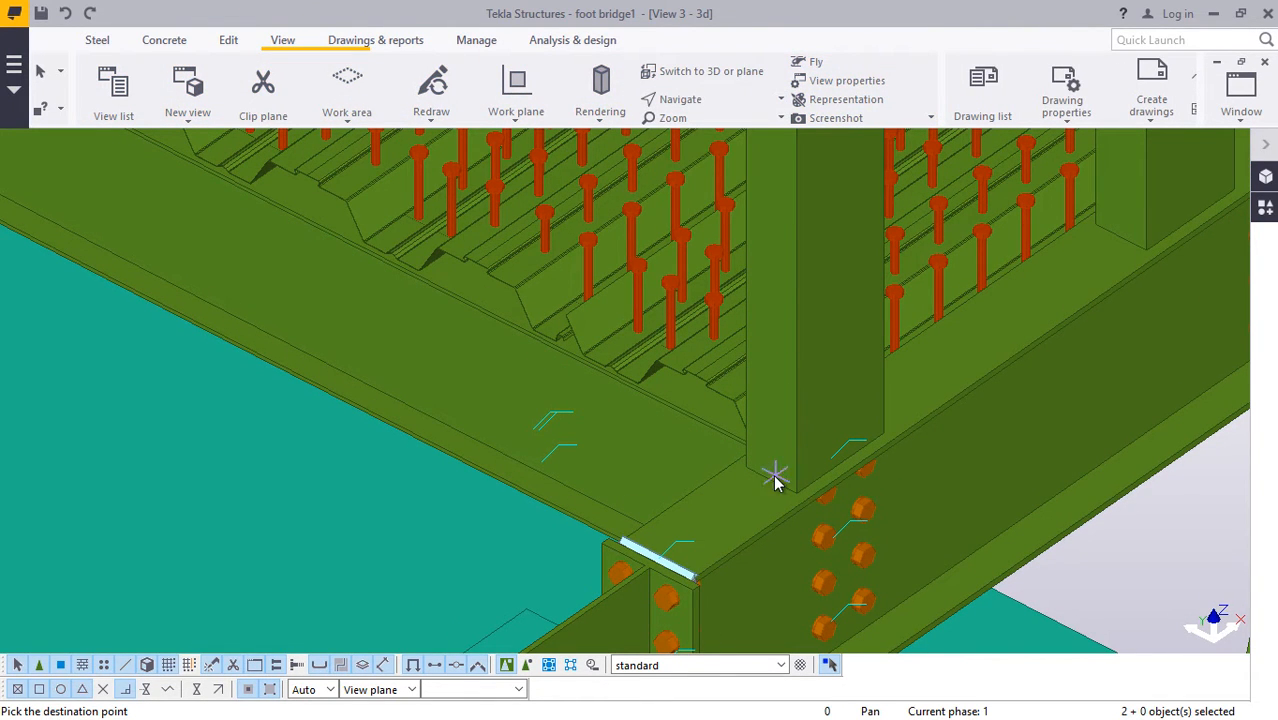
drag(758, 453, 728, 477)
scroll(728, 477, up, 2)
right_click(997, 292)
click(1030, 301)
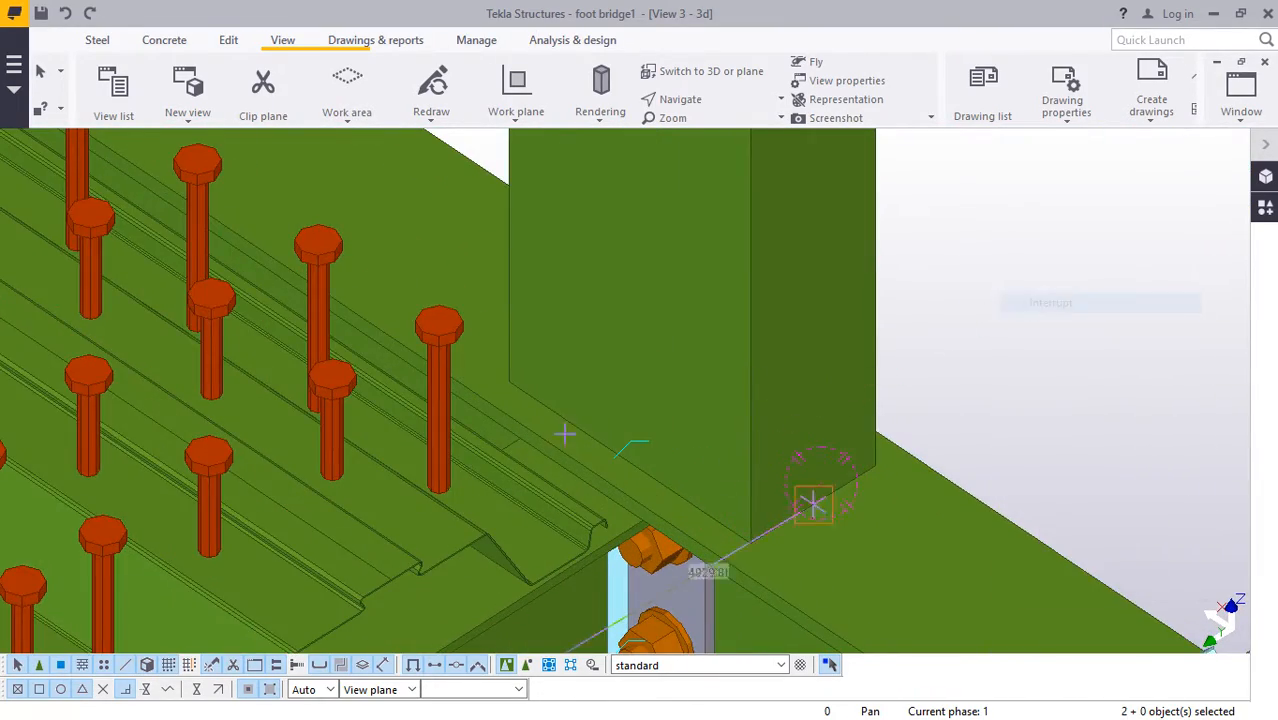
scroll(566, 449, up, 1)
scroll(592, 460, up, 3)
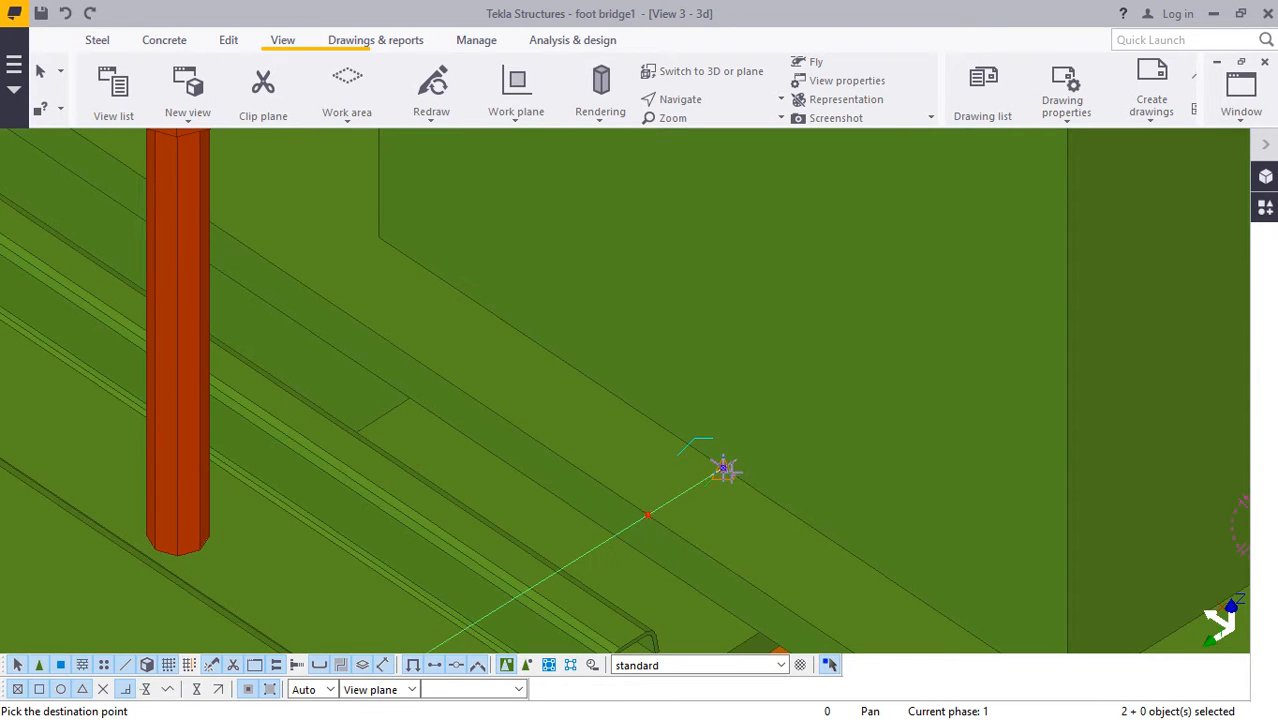
right_click(635, 451)
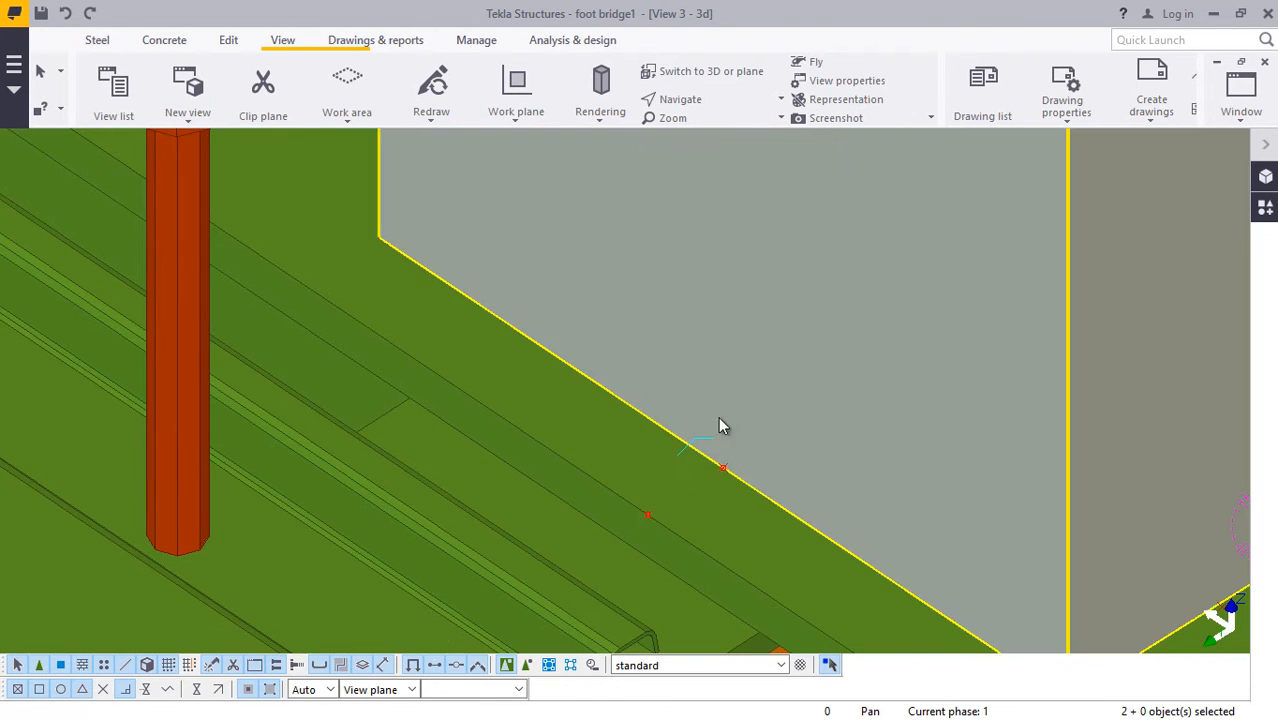
click(668, 157)
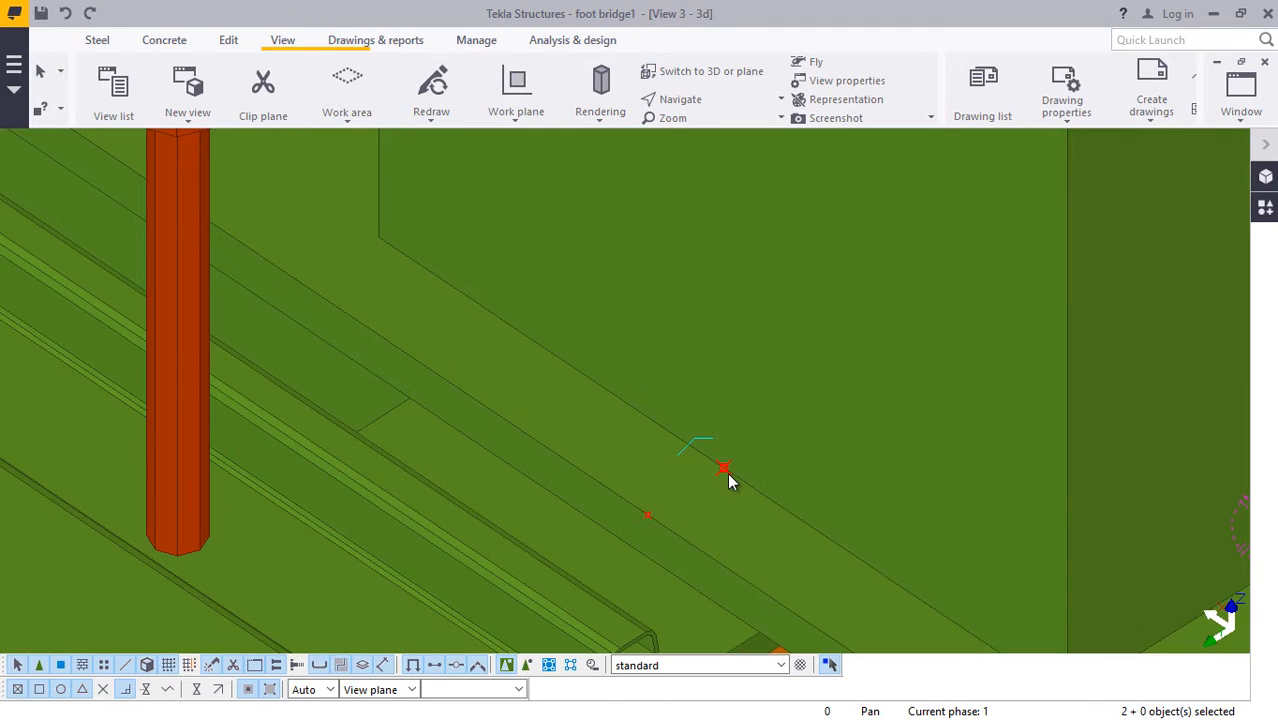
Copy both points from the post's base-edge point to the middle of the deck-side base edge of the same-side corner post at the bridge's other end.
click(729, 474)
scroll(757, 421, down, 8)
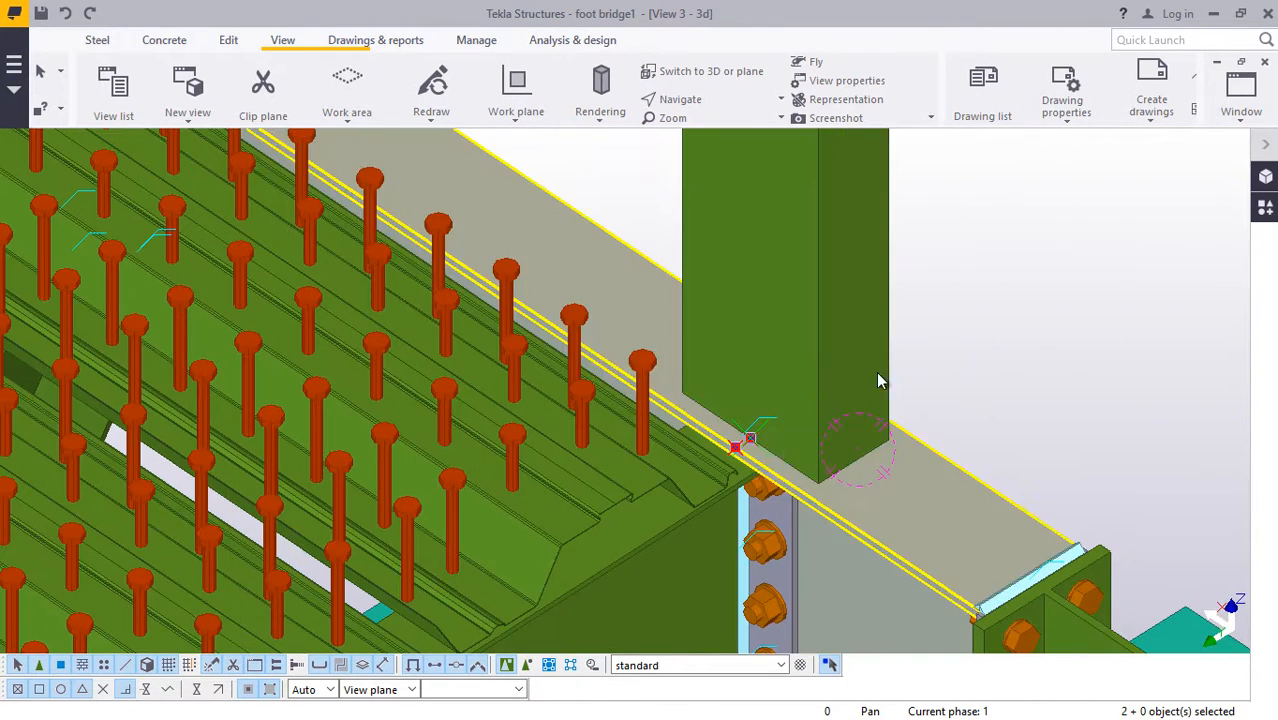
right_click(1020, 298)
click(1059, 328)
scroll(730, 436, up, 5)
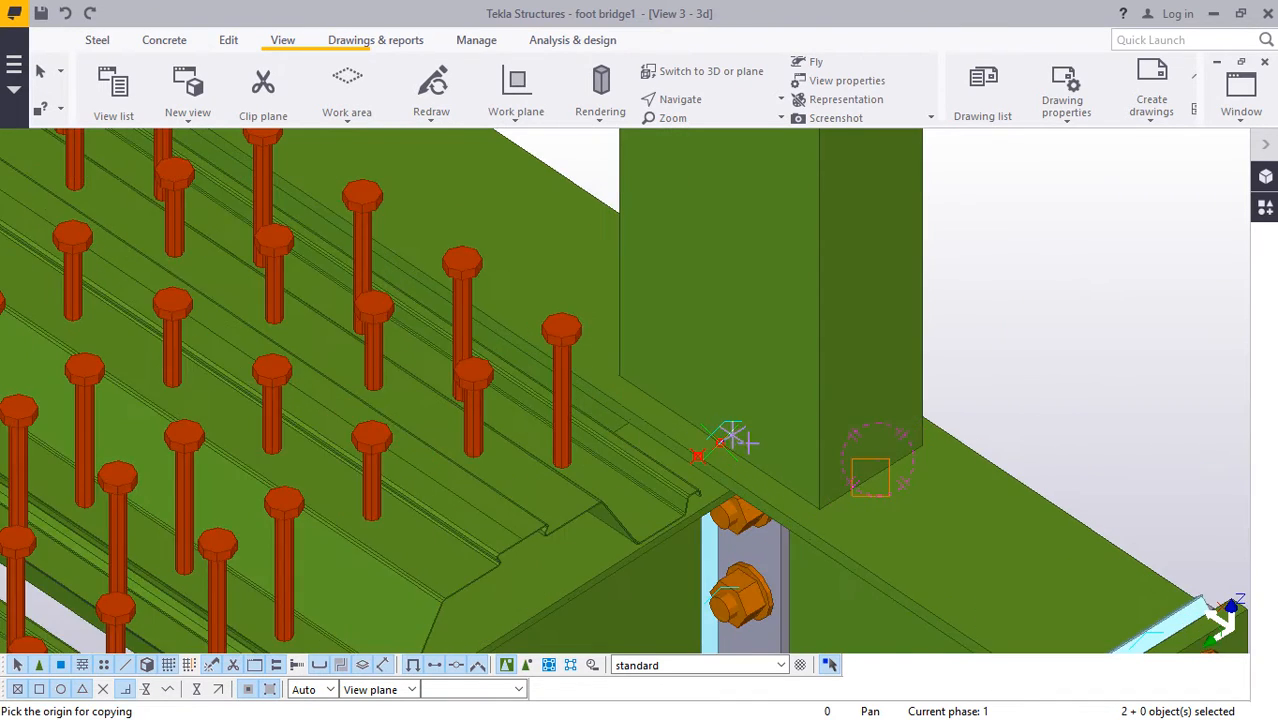
scroll(796, 371, down, 4)
scroll(799, 400, up, 6)
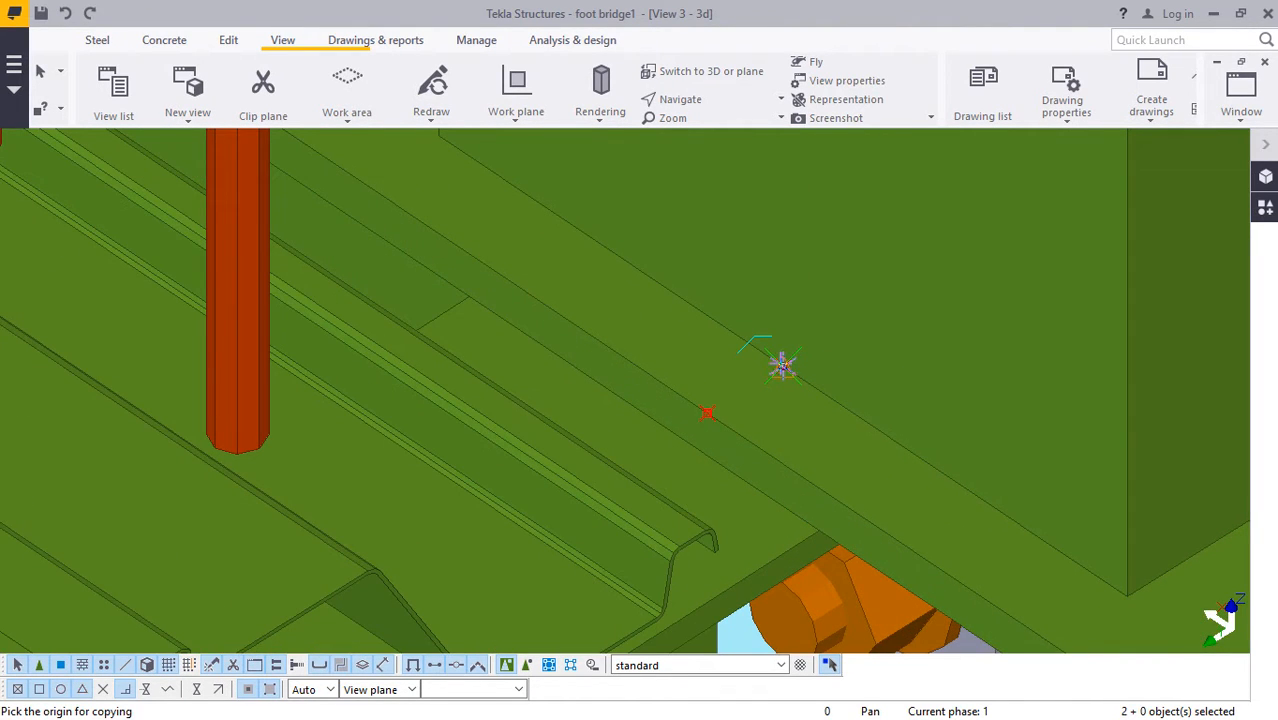
scroll(776, 430, down, 6)
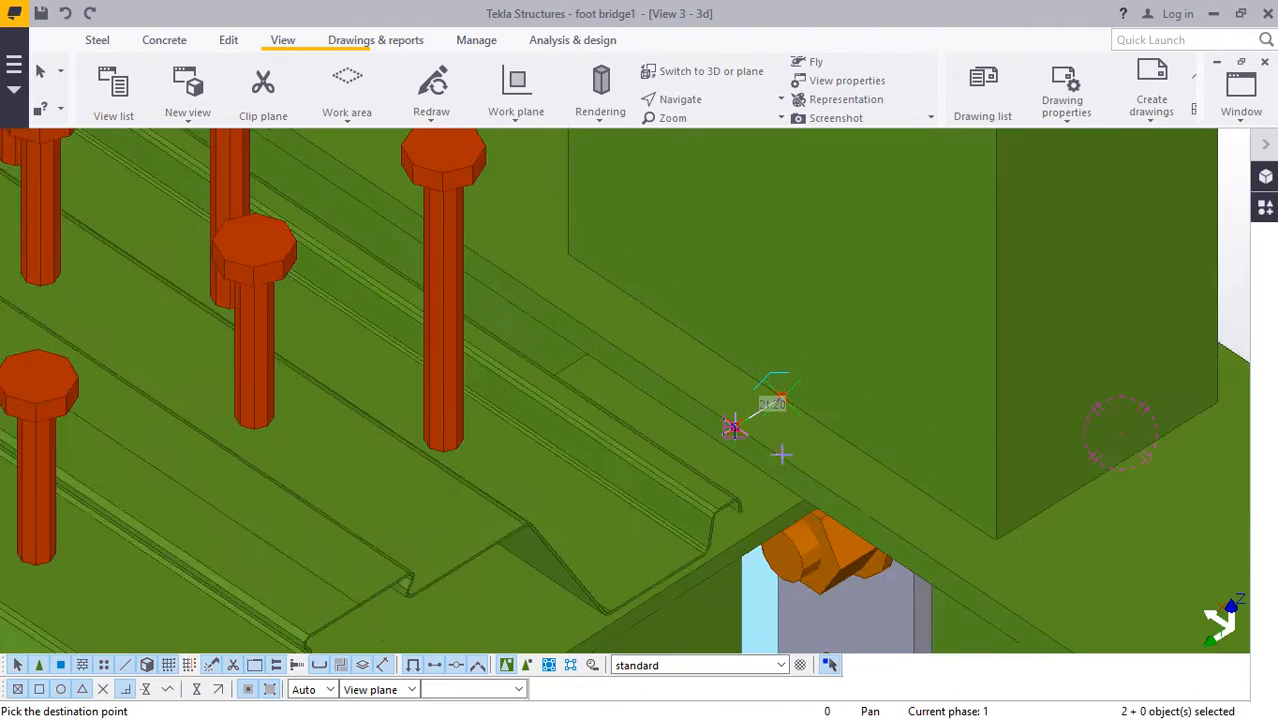
scroll(764, 457, down, 8)
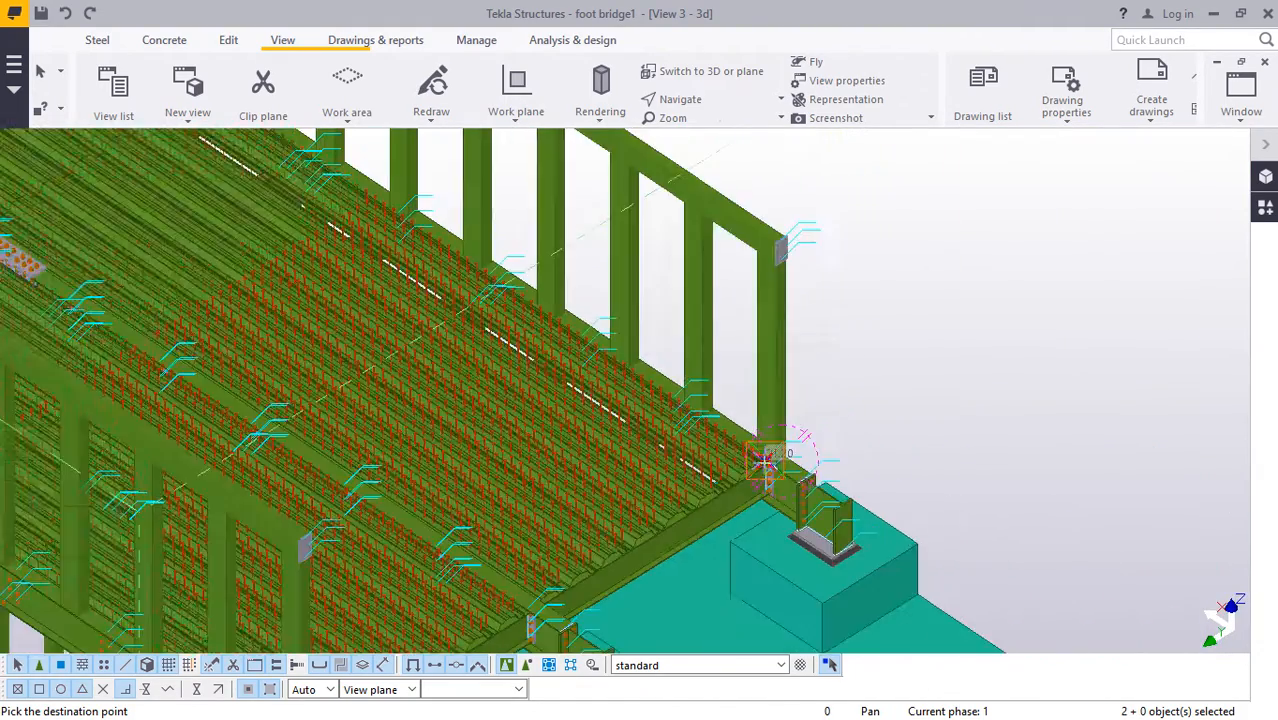
scroll(764, 460, down, 10)
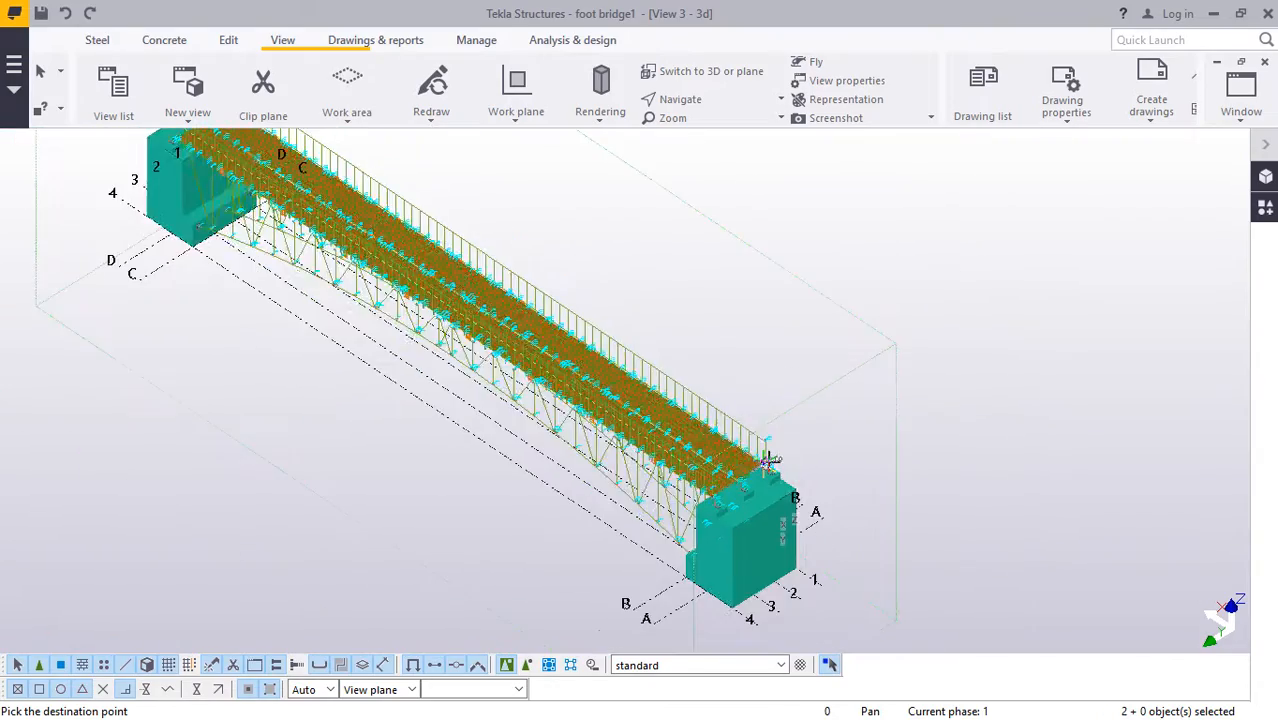
scroll(385, 209, up, 10)
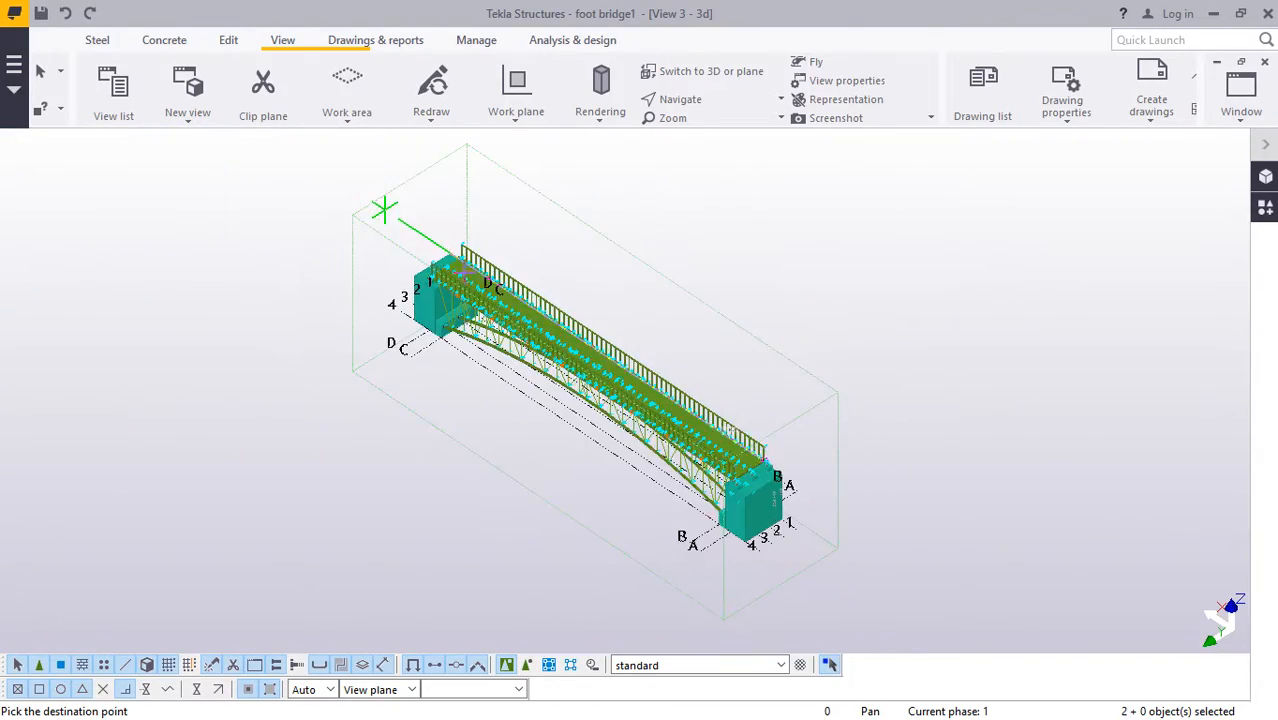
scroll(536, 283, up, 10)
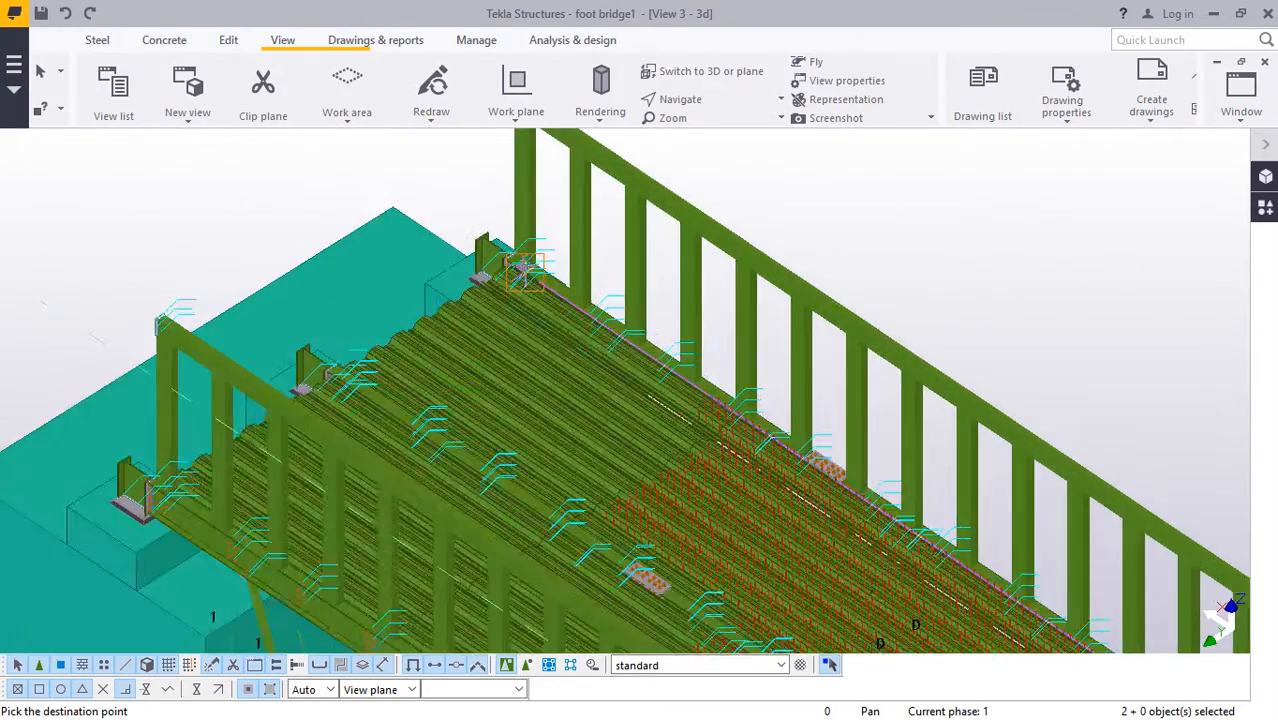
scroll(513, 259, up, 8)
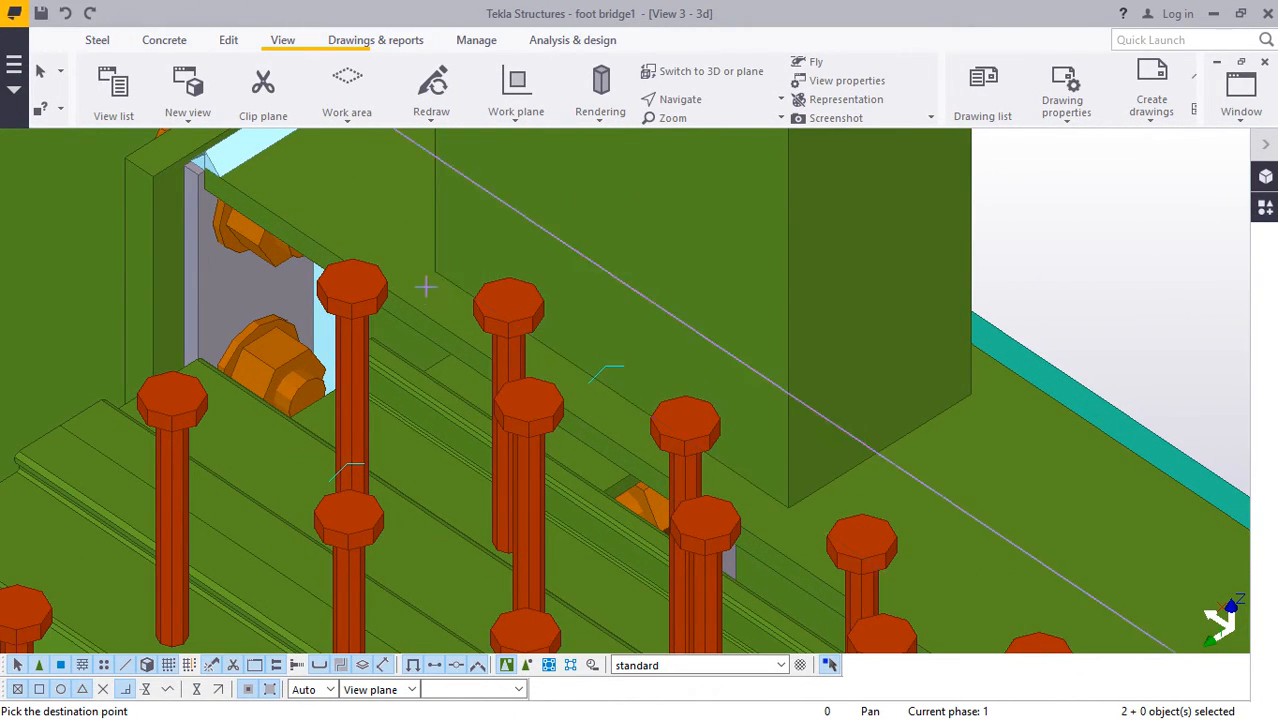
scroll(548, 370, up, 2)
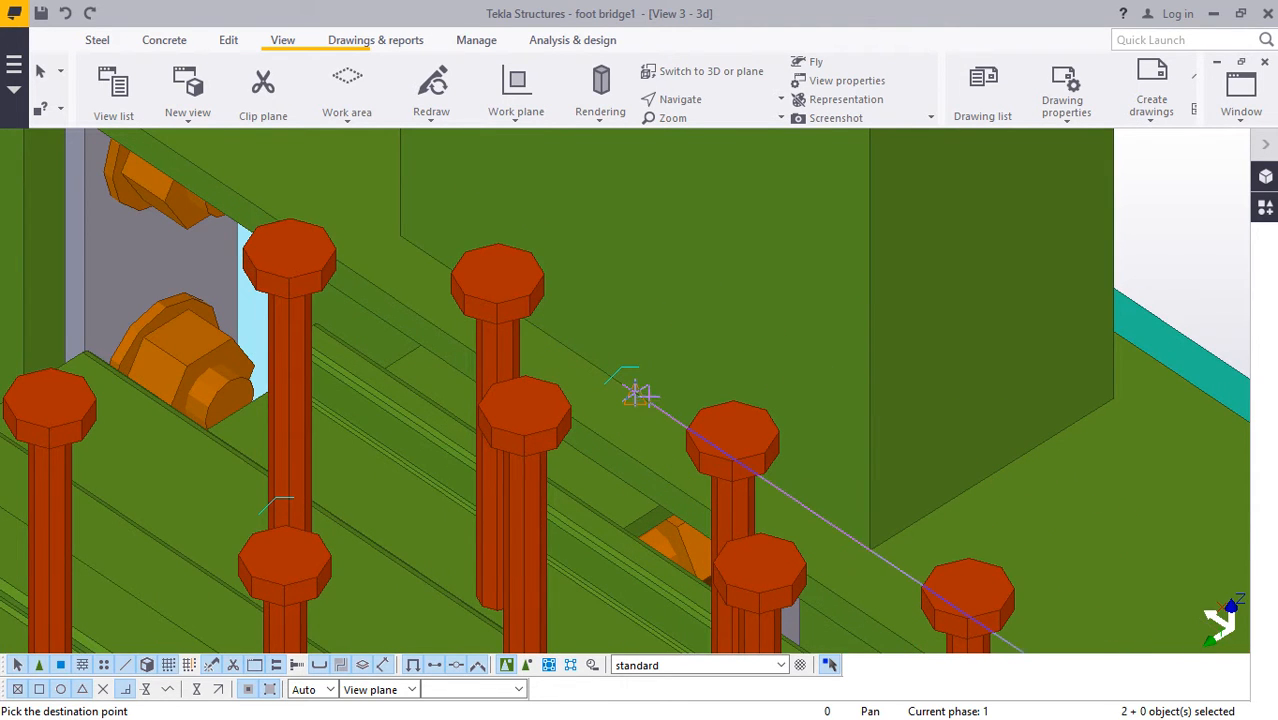
Move the two copied points from the post's base-edge point to the girder's deck-side top flange corner at the end-plate weld.
click(705, 100)
click(705, 166)
ctrl+middle_drag(654, 393, 508, 312)
scroll(479, 308, up, 2)
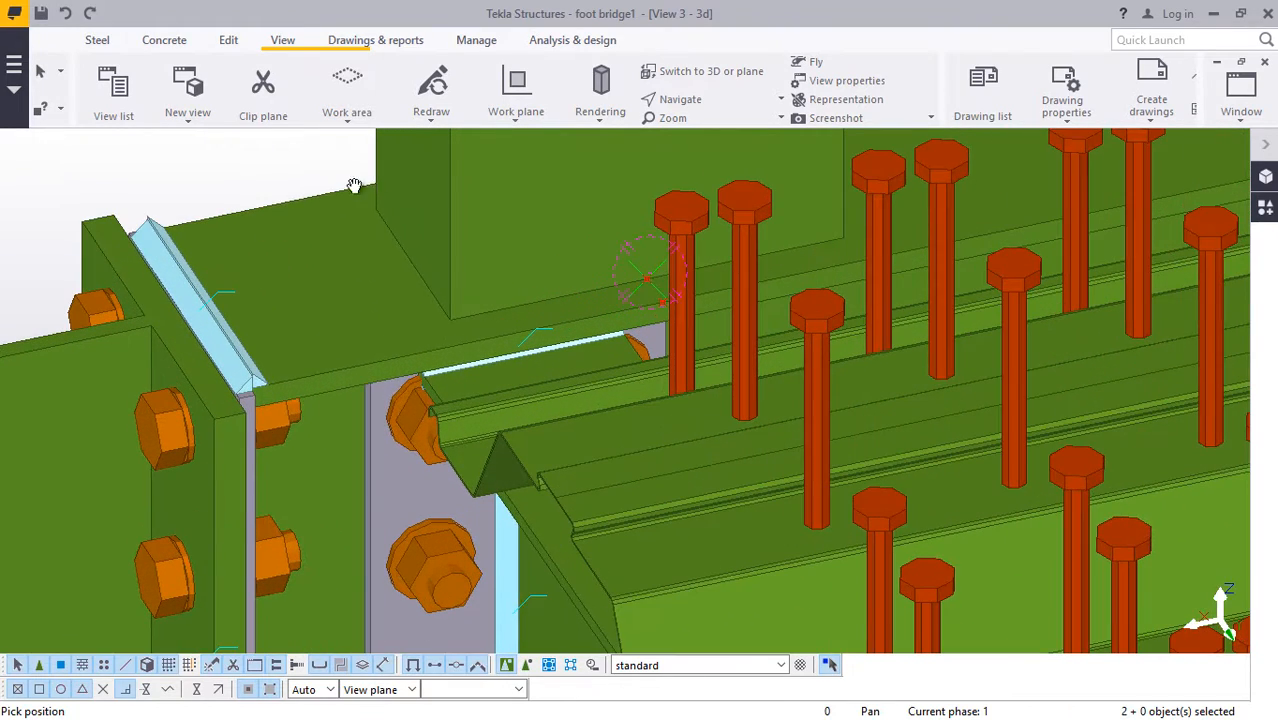
right_click(286, 170)
click(331, 182)
scroll(621, 289, up, 2)
scroll(620, 289, up, 2)
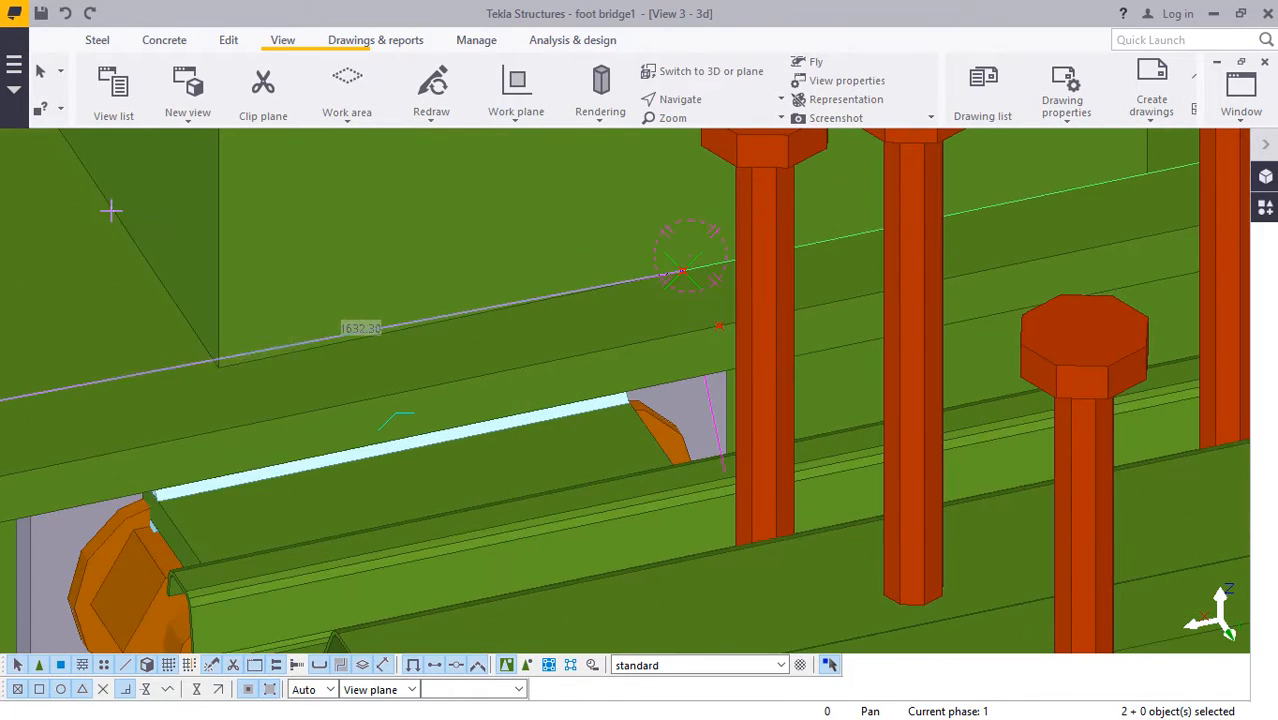
right_click(114, 208)
click(163, 219)
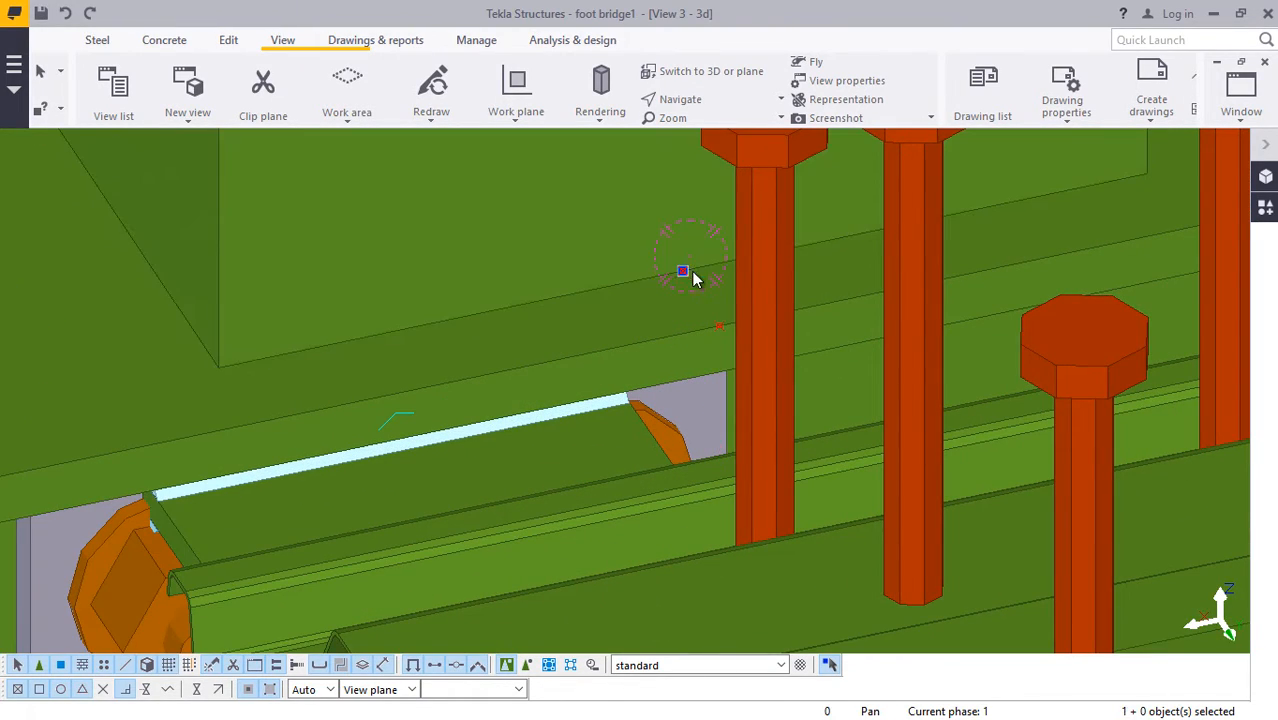
right_click(719, 330)
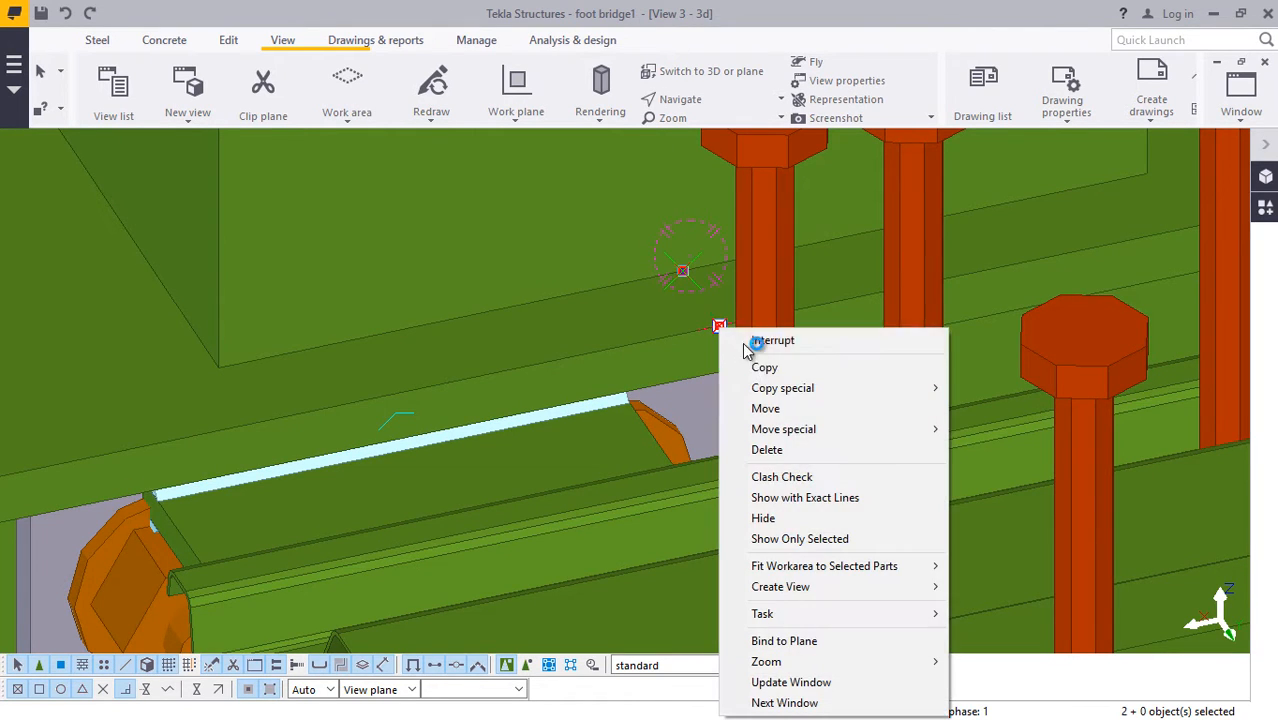
click(765, 408)
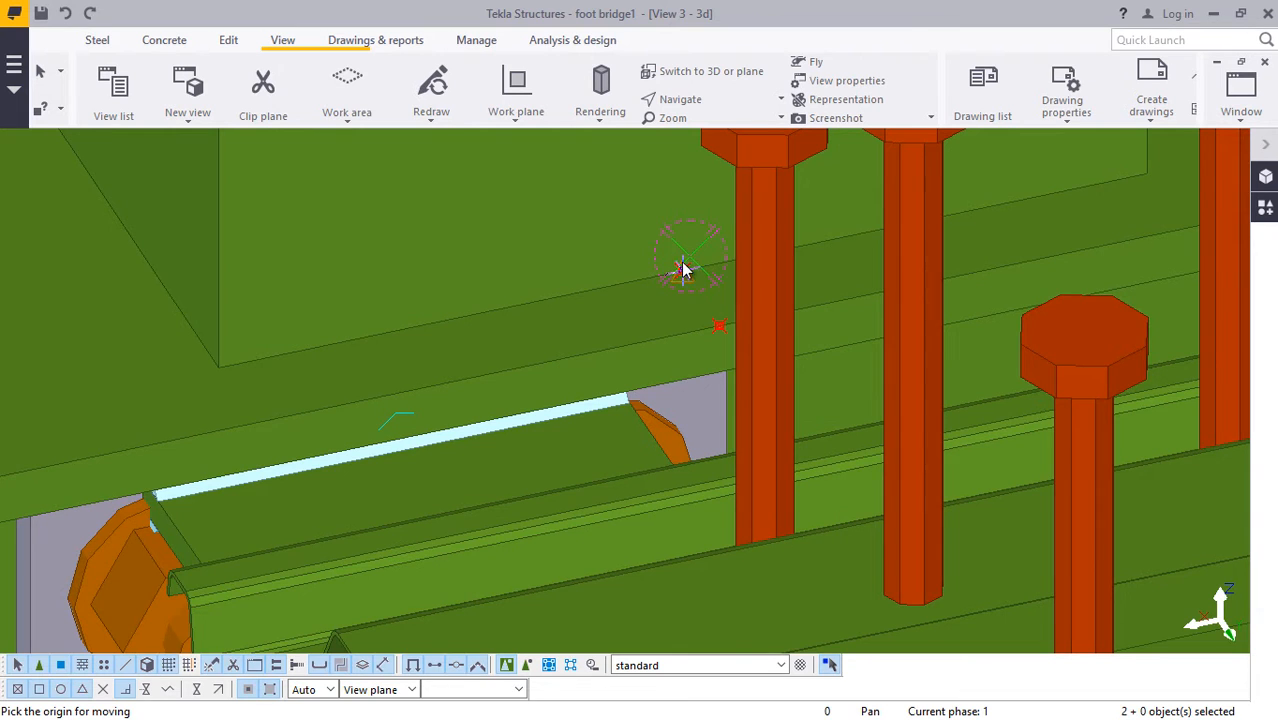
scroll(345, 307, down, 5)
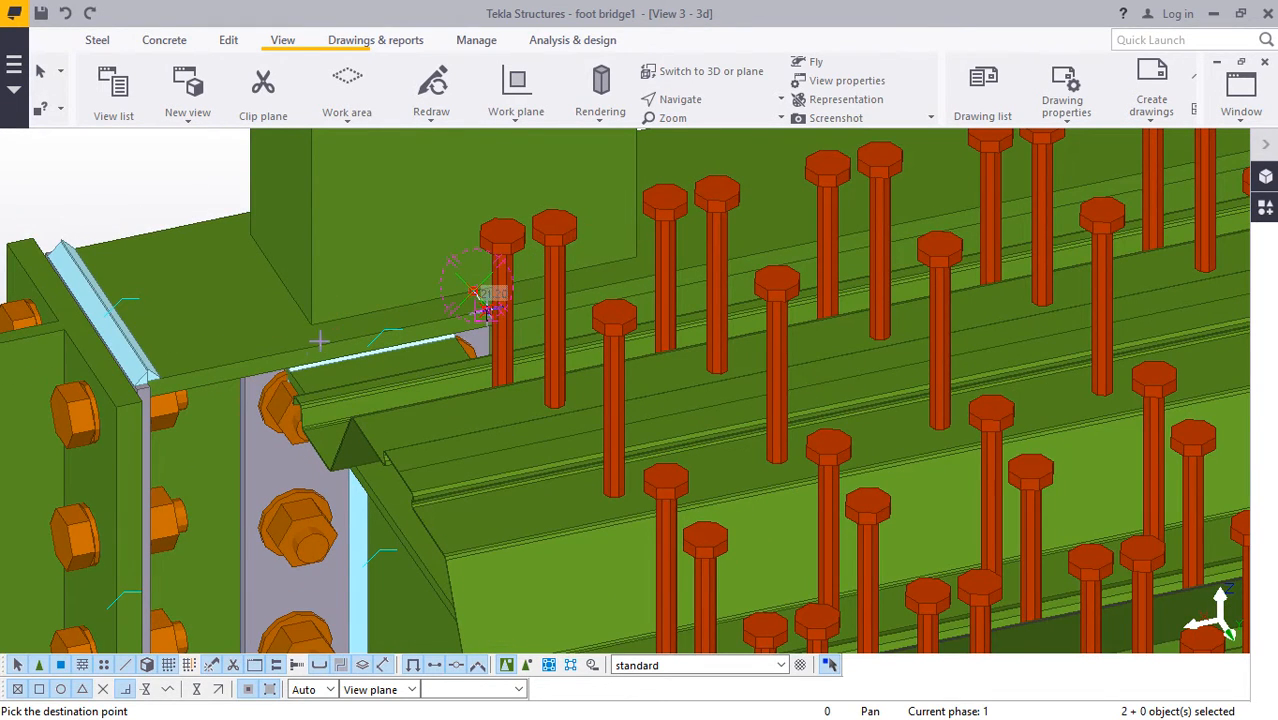
scroll(472, 292, down, 3)
scroll(456, 286, up, 6)
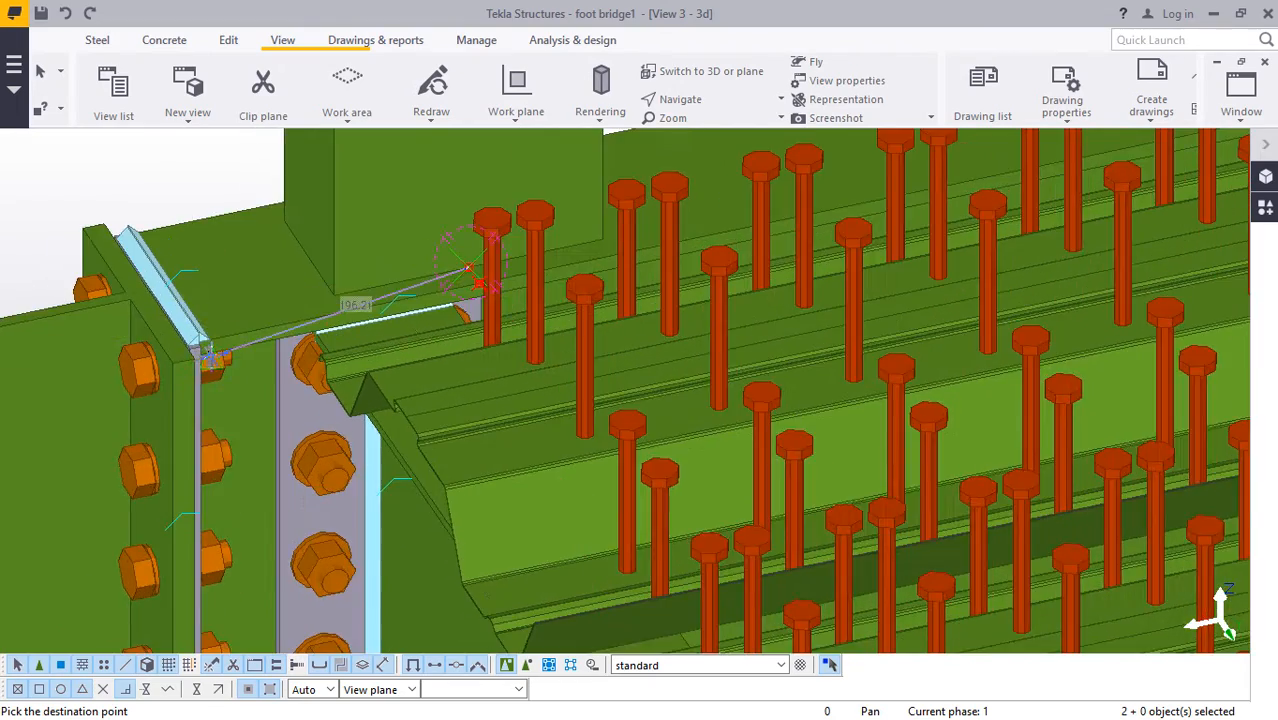
scroll(193, 328, up, 5)
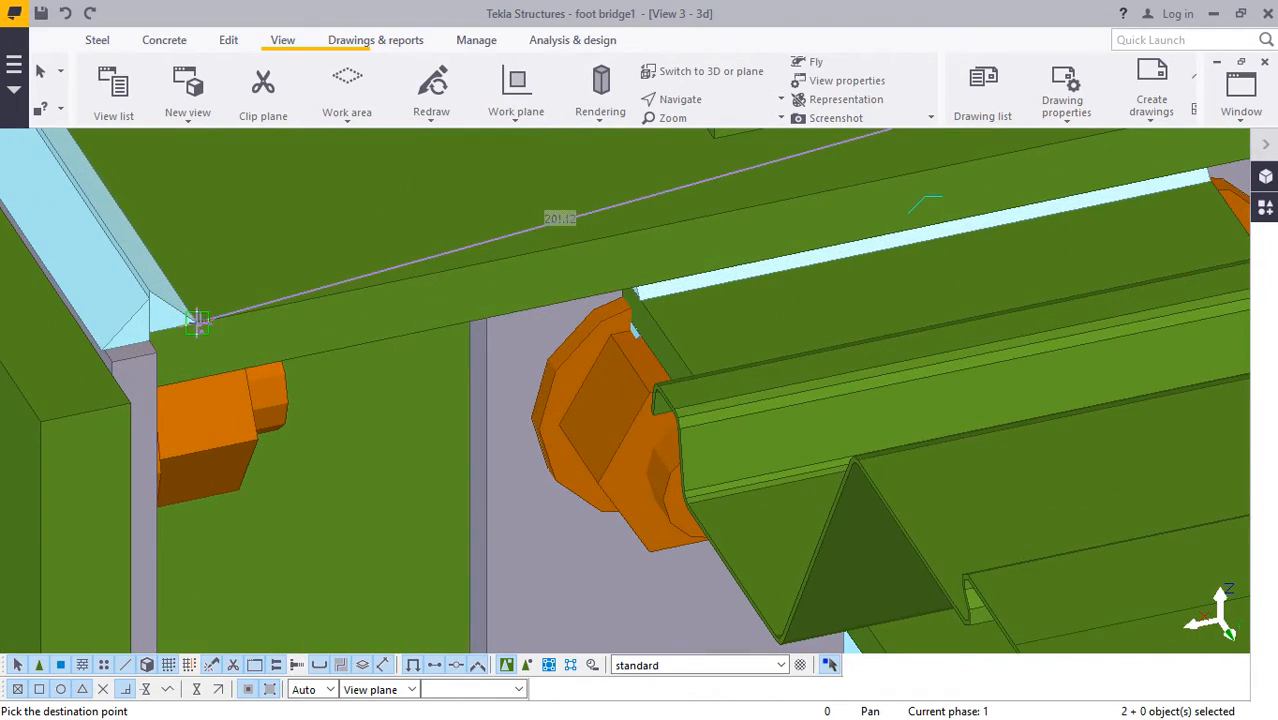
scroll(255, 300, down, 7)
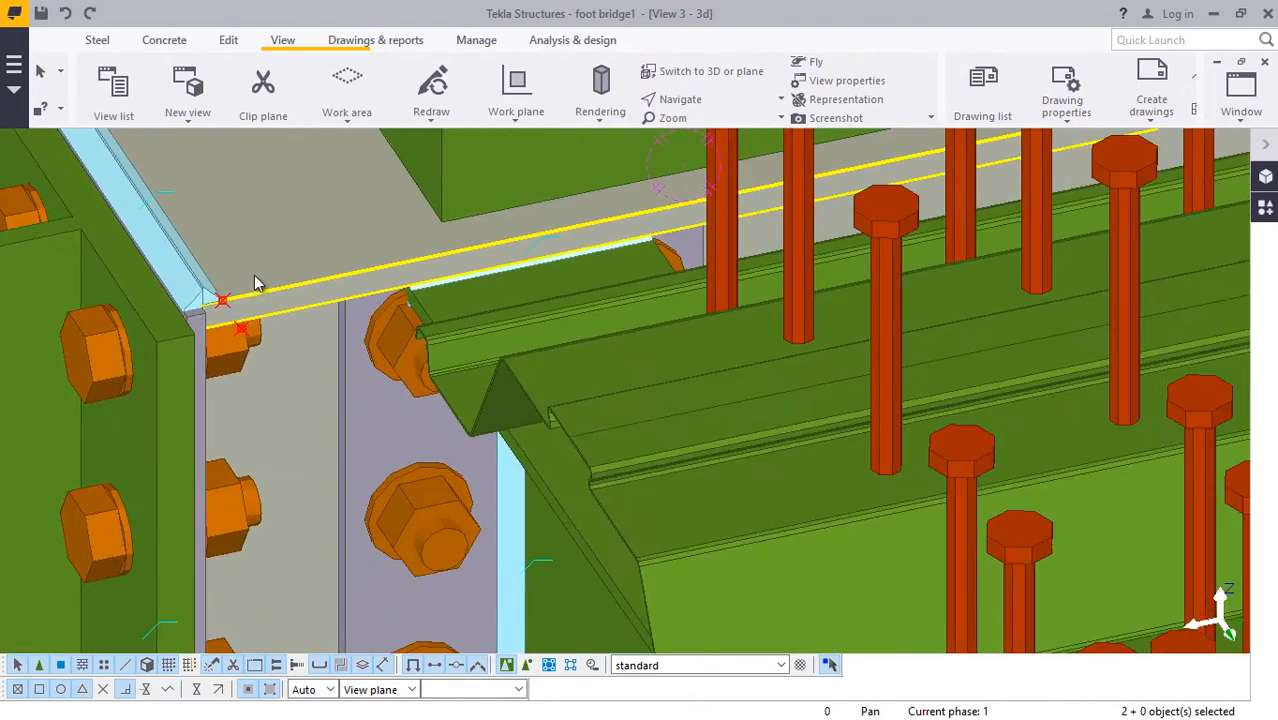
Copy both points from the deck-side one to the opposite edge girder's deck-side top flange corner at the end-plate weld, and end the command.
scroll(258, 283, down, 1)
scroll(250, 278, up, 6)
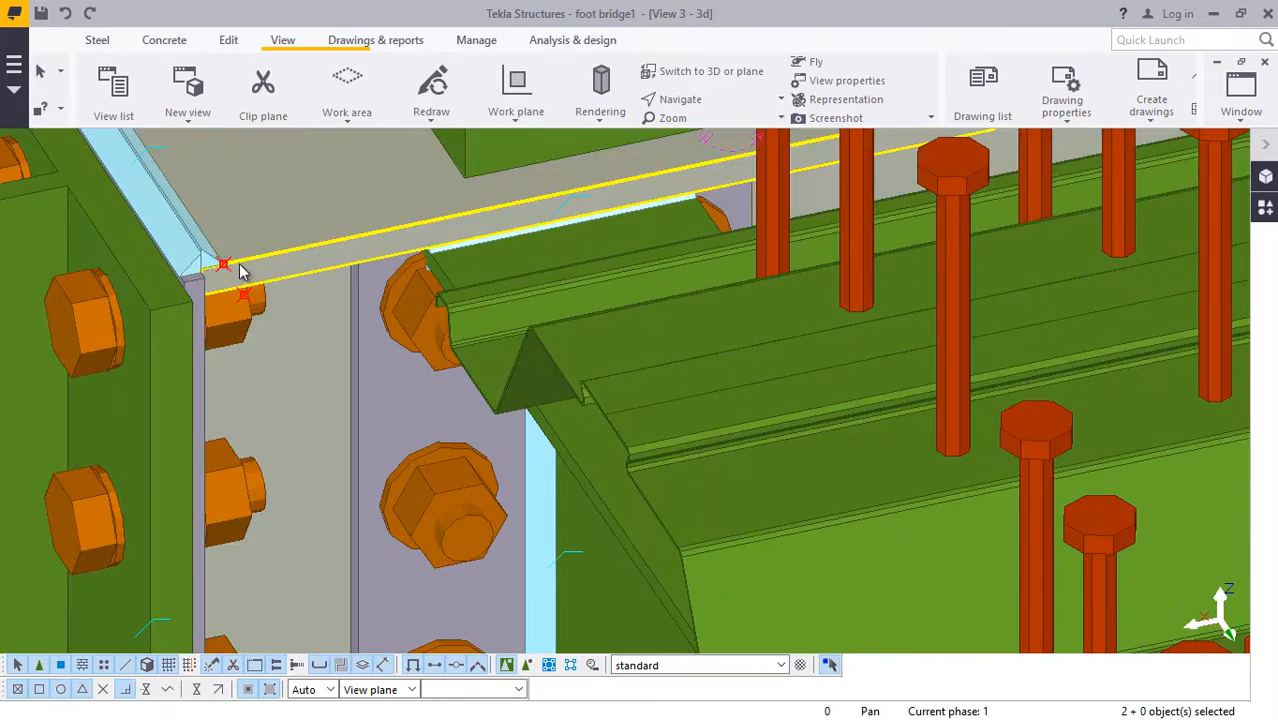
click(230, 274)
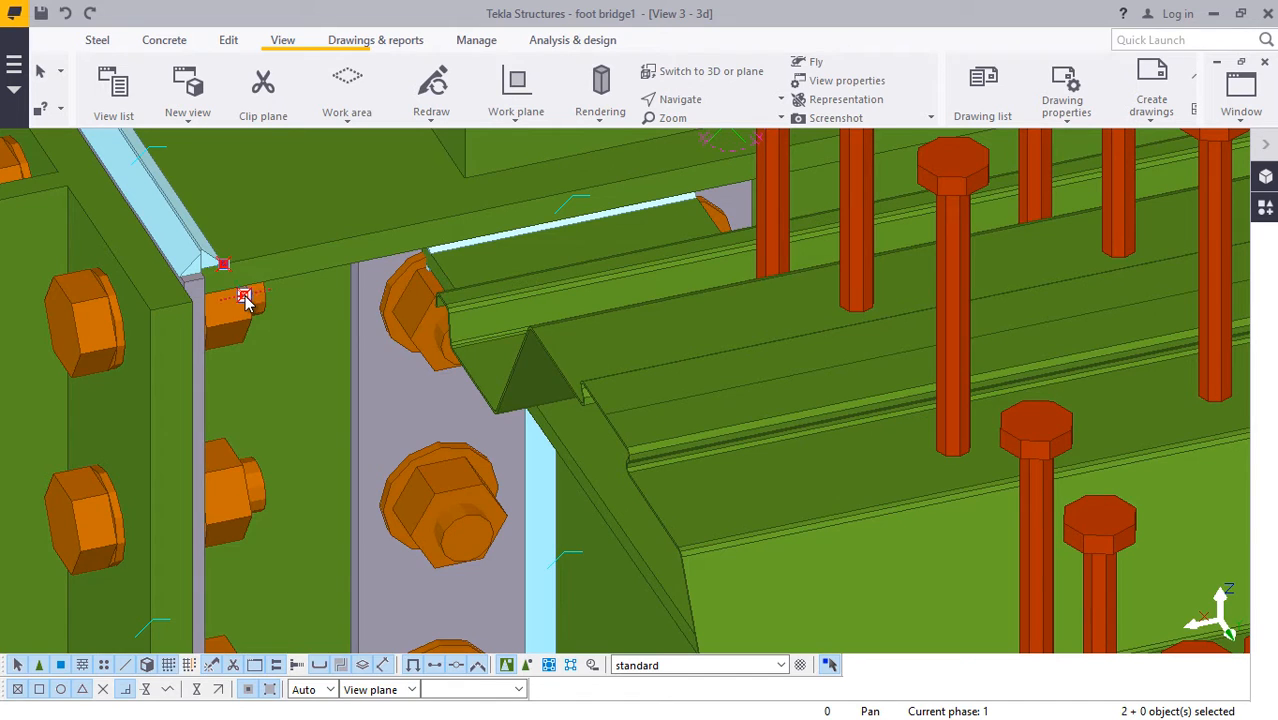
right_click(247, 303)
click(292, 337)
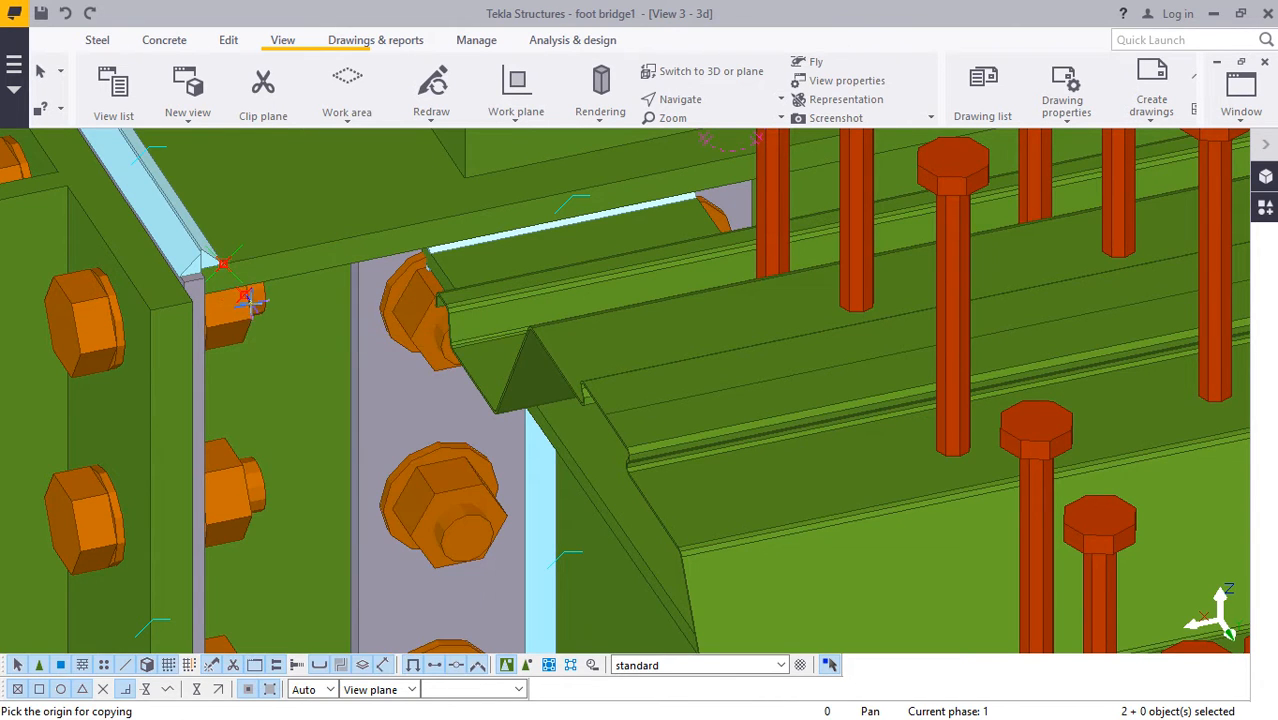
scroll(248, 300, up, 5)
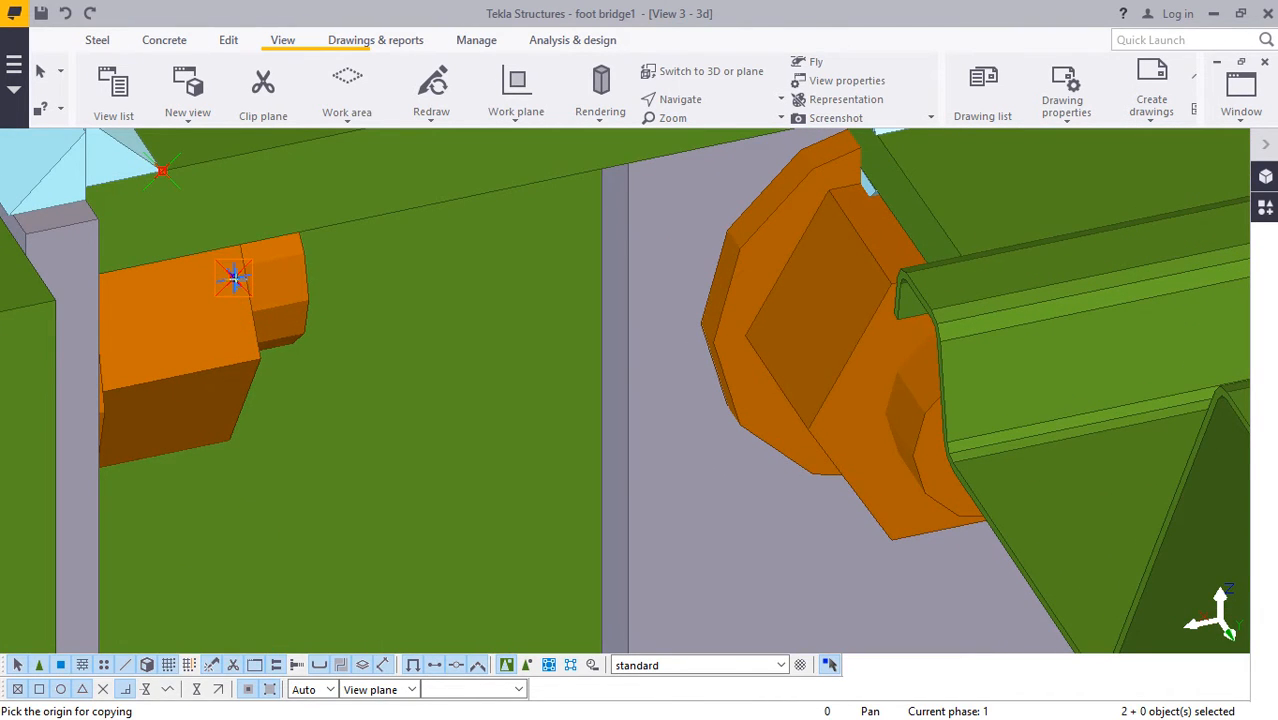
scroll(232, 276, down, 8)
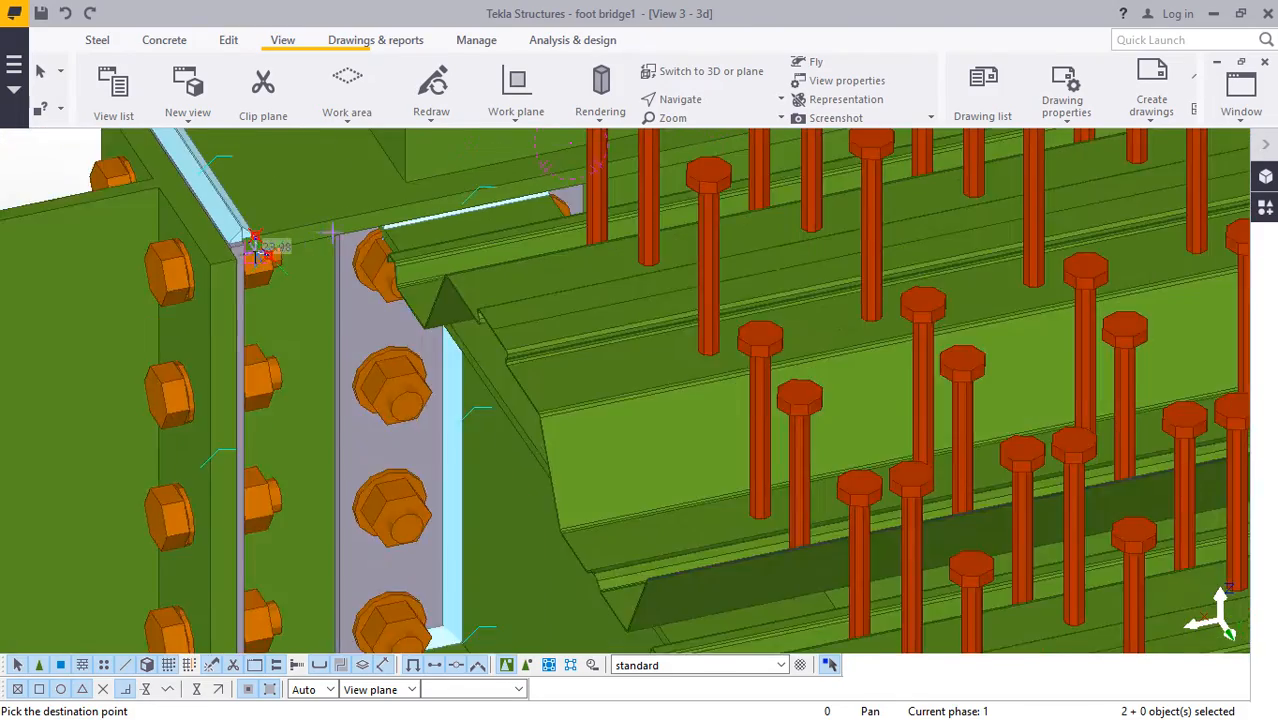
scroll(405, 215, down, 6)
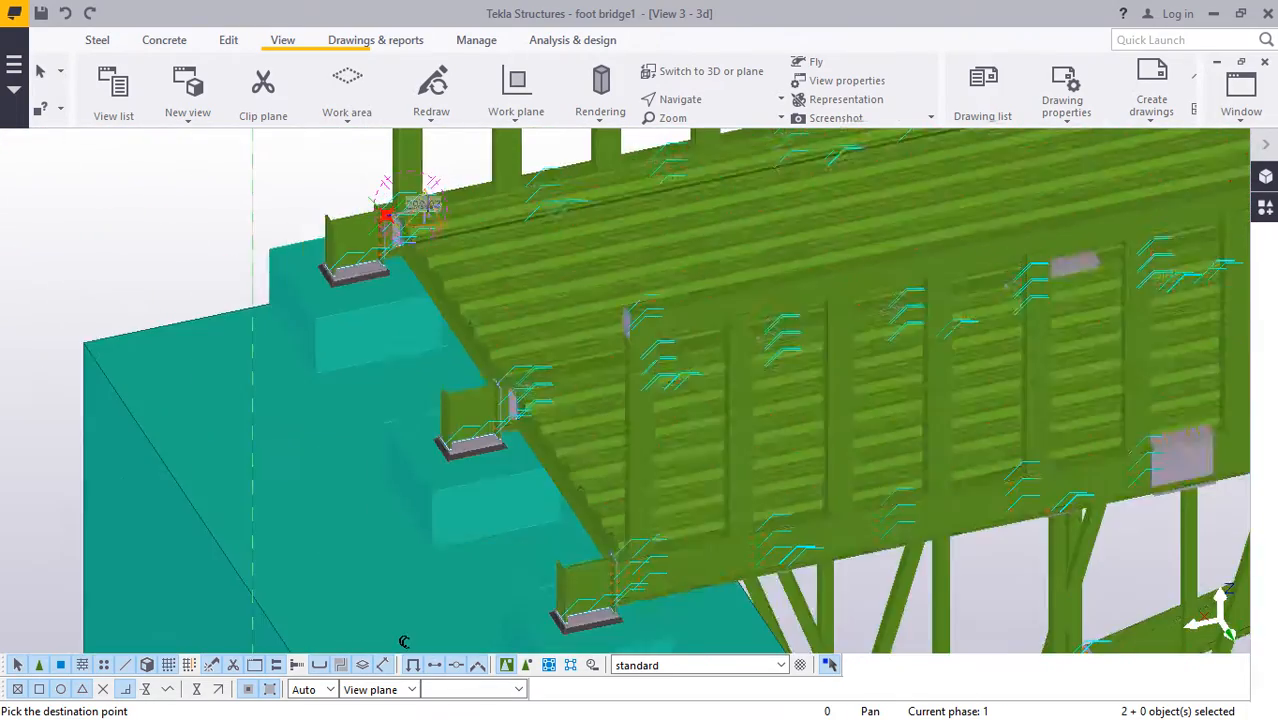
scroll(540, 405, up, 2)
scroll(565, 448, up, 8)
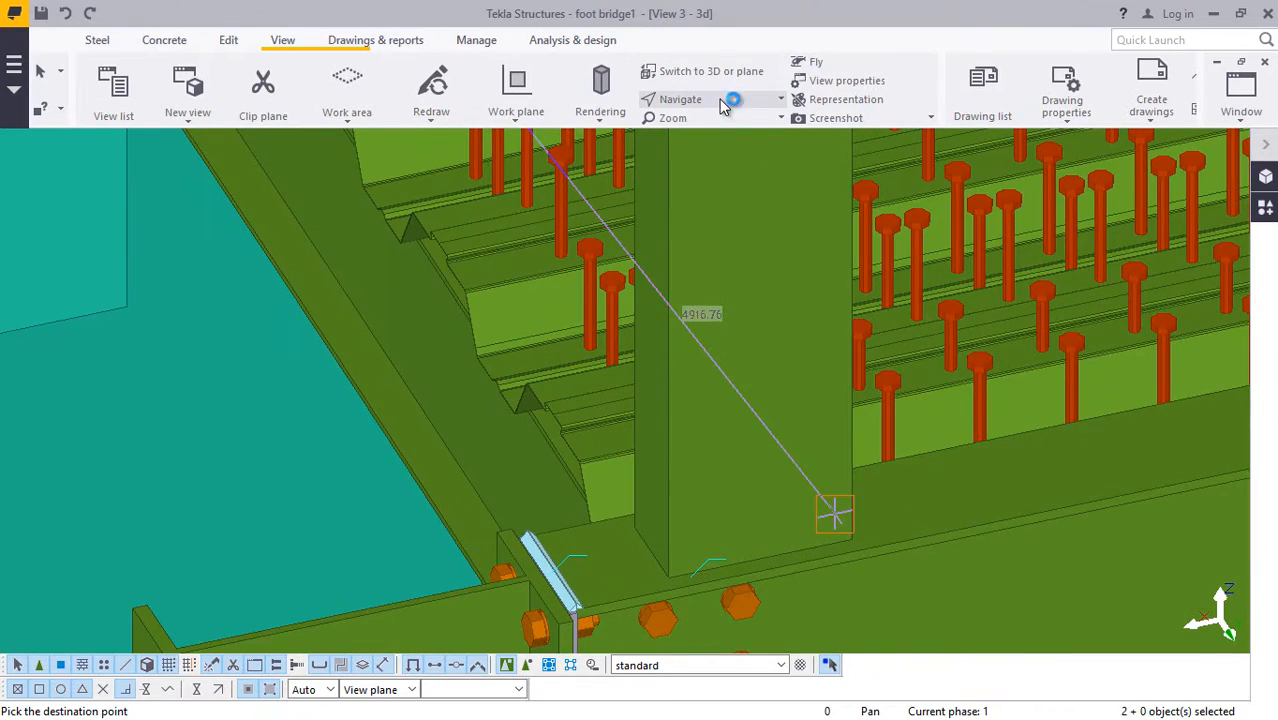
click(720, 99)
click(685, 125)
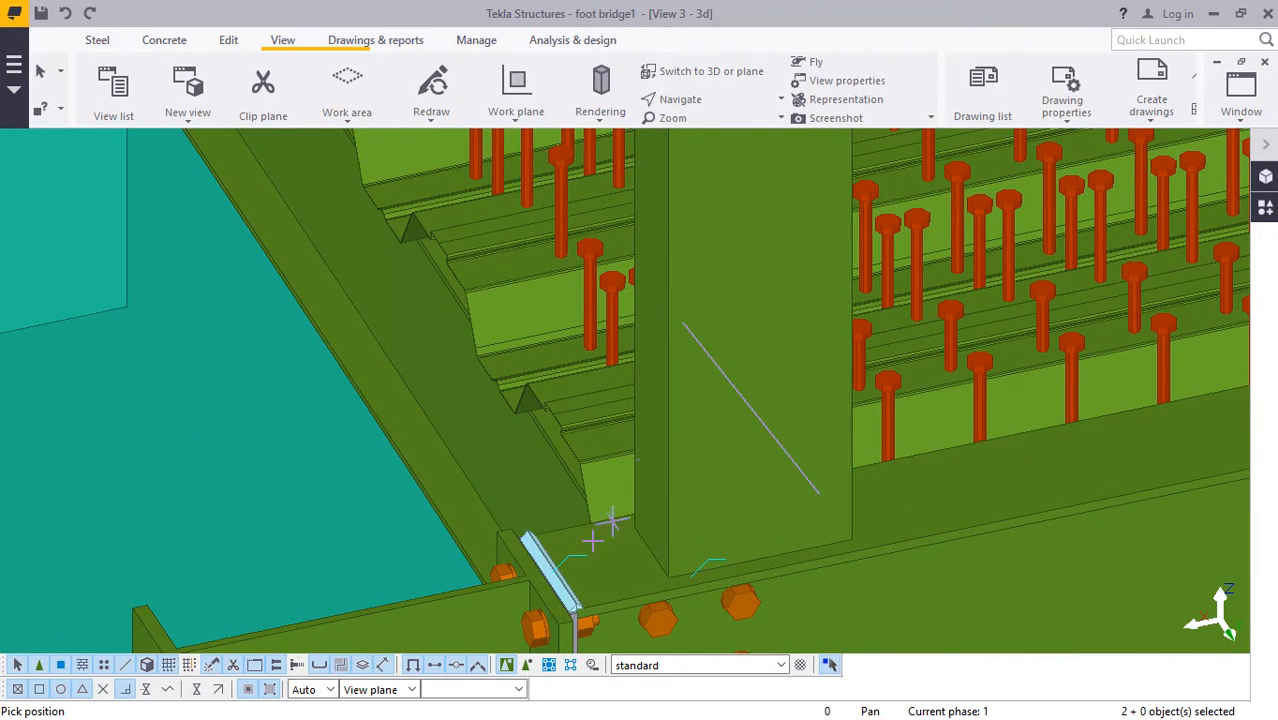
drag(539, 562, 1020, 539)
scroll(613, 578, up, 5)
right_click(799, 255)
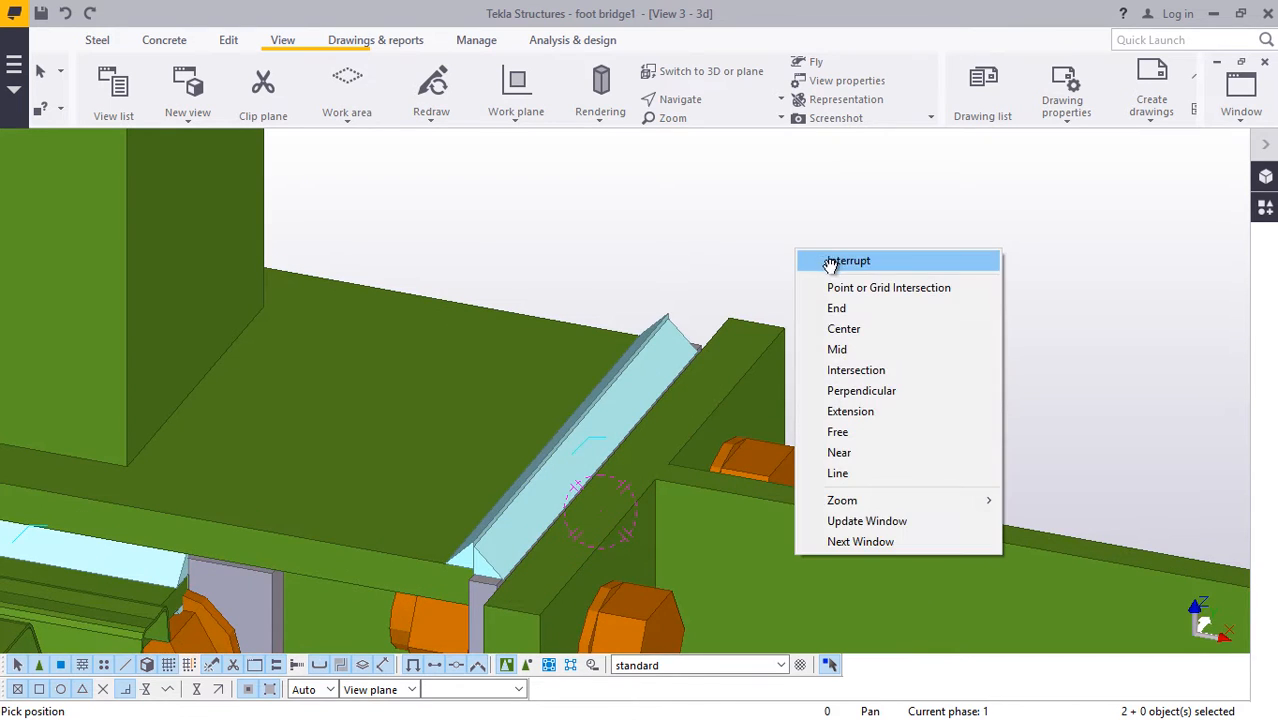
click(845, 258)
scroll(501, 525, up, 5)
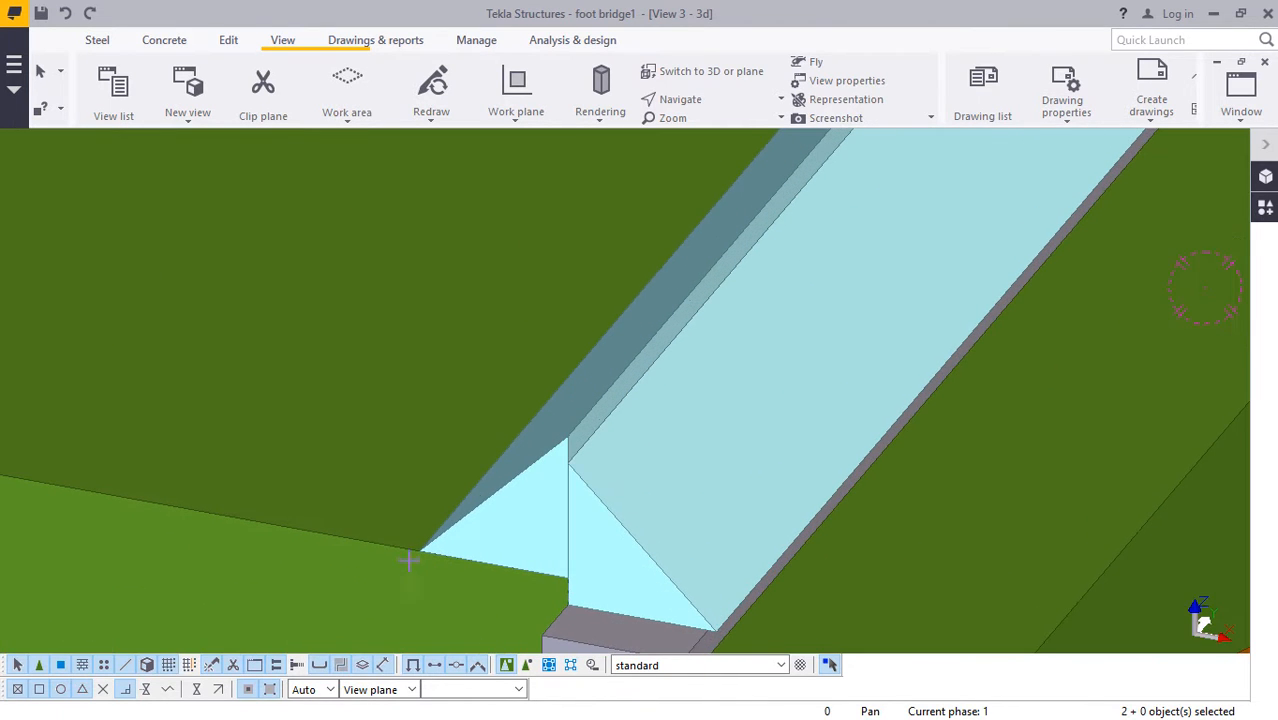
scroll(510, 380, down, 6)
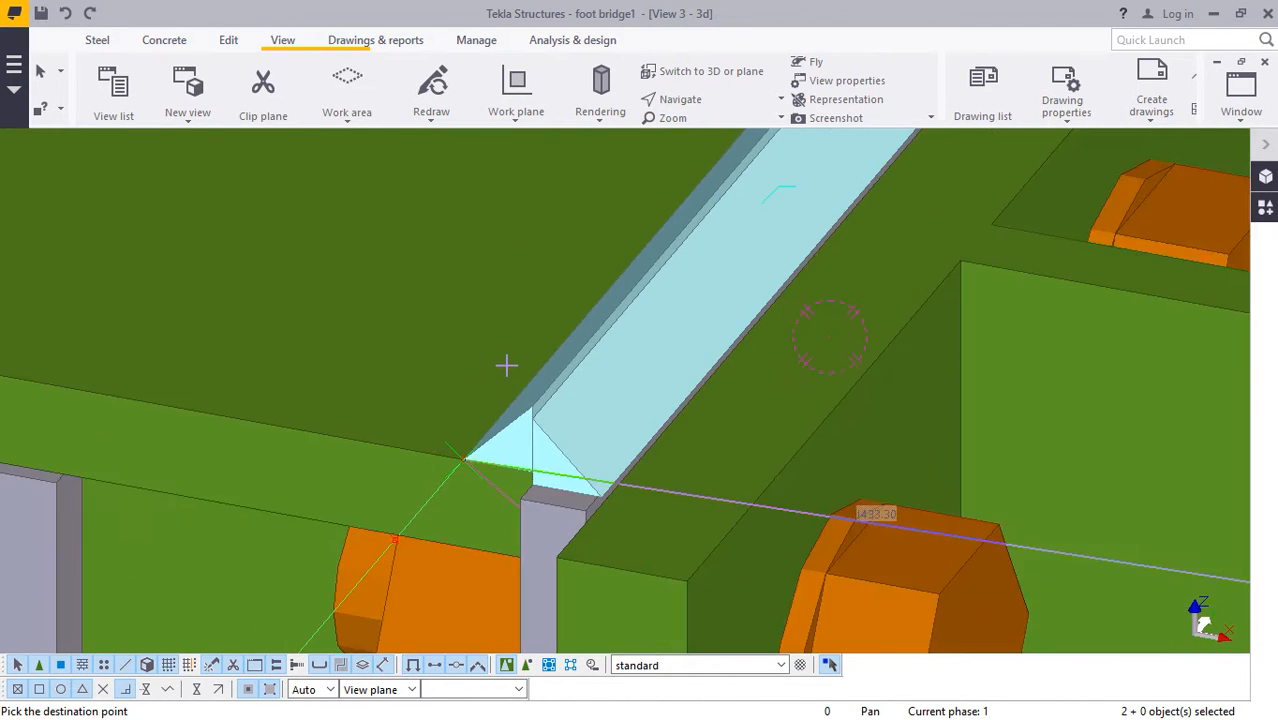
right_click(1022, 179)
click(1077, 192)
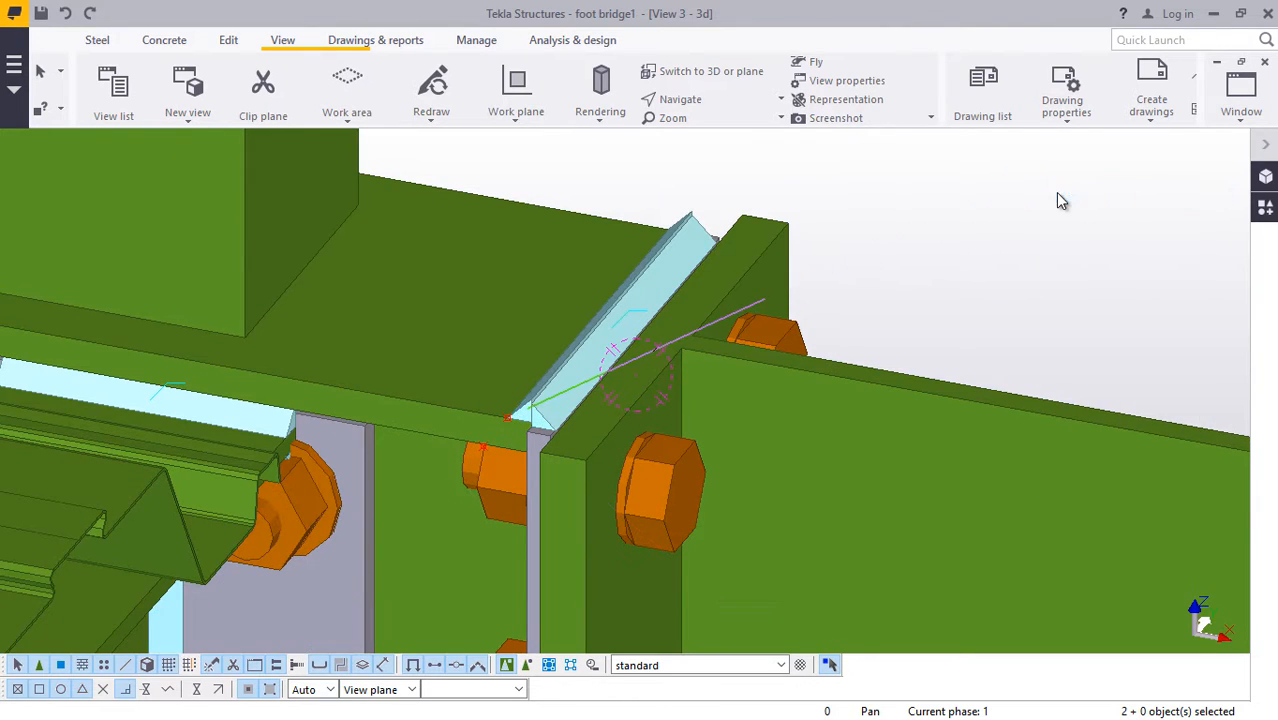
Start a concrete slab with its first corner on the point at the edge girder's deck-side top flange corner by the end-plate weld.
scroll(937, 329, down, 4)
scroll(868, 400, down, 2)
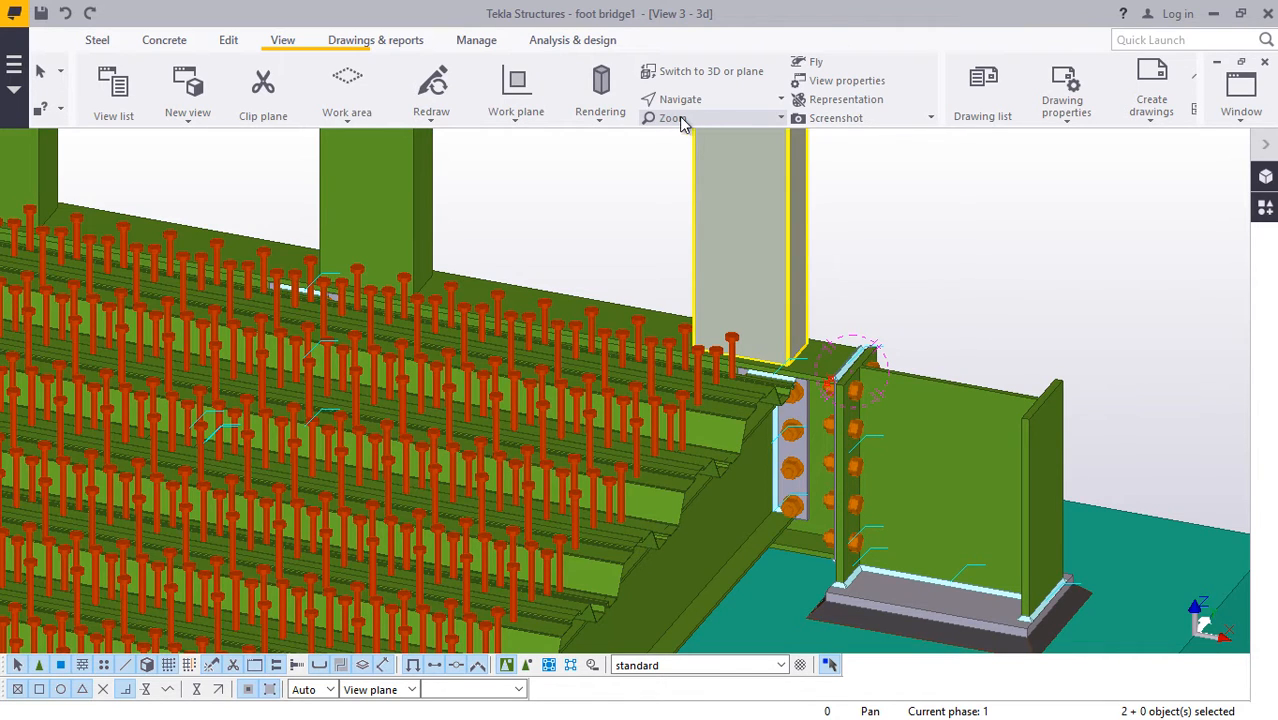
click(160, 44)
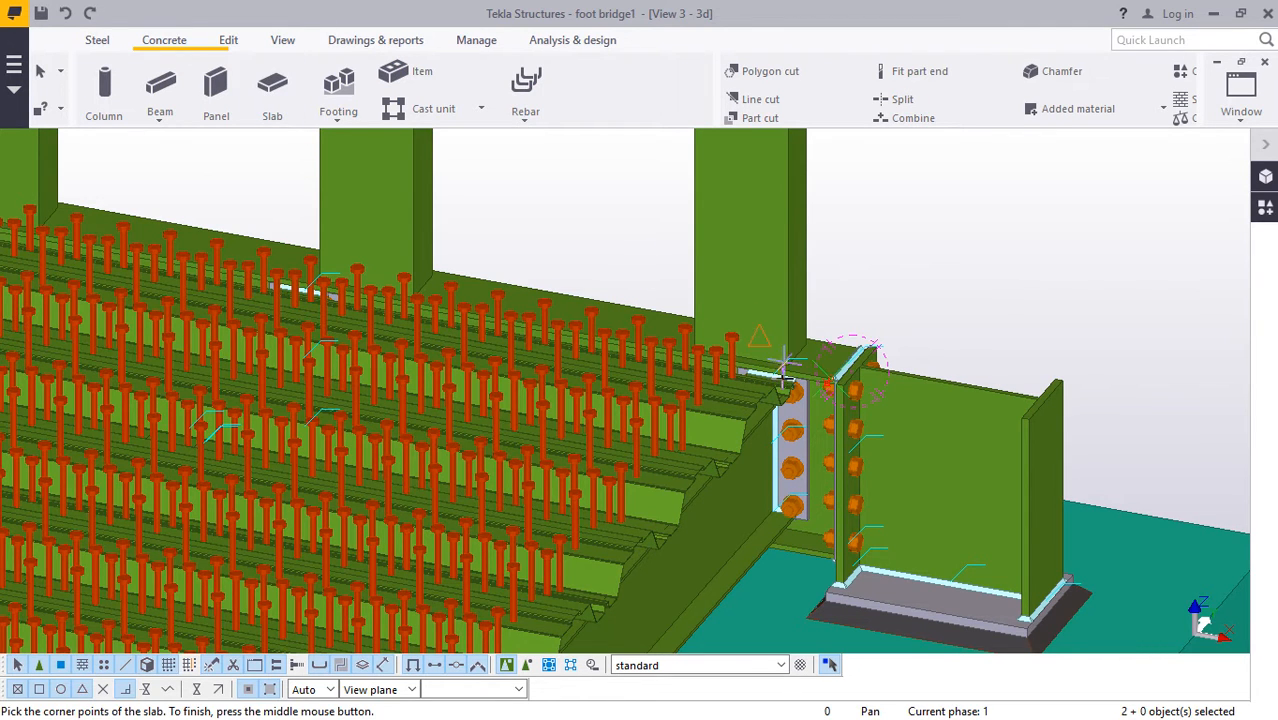
scroll(840, 378, up, 8)
scroll(876, 376, up, 6)
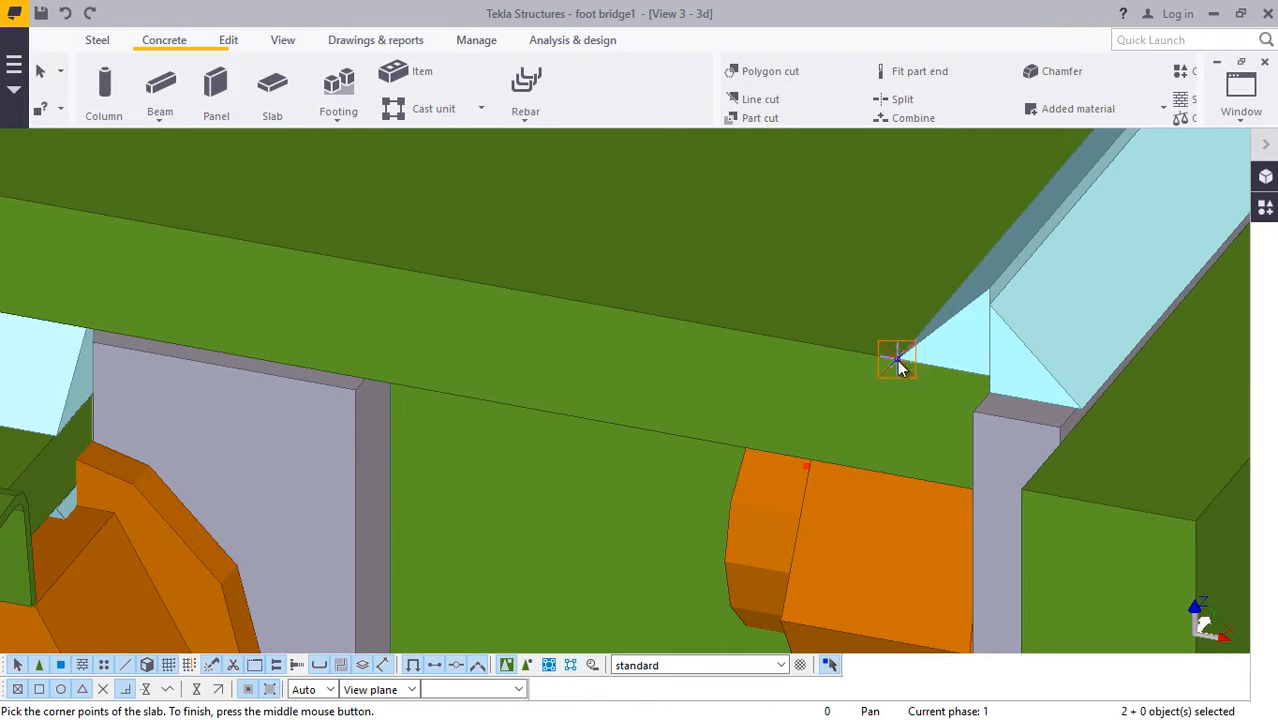
Place the slab's second corner on the matching flange-corner point of the opposite edge girder at the same end of the bridge.
scroll(897, 360, down, 6)
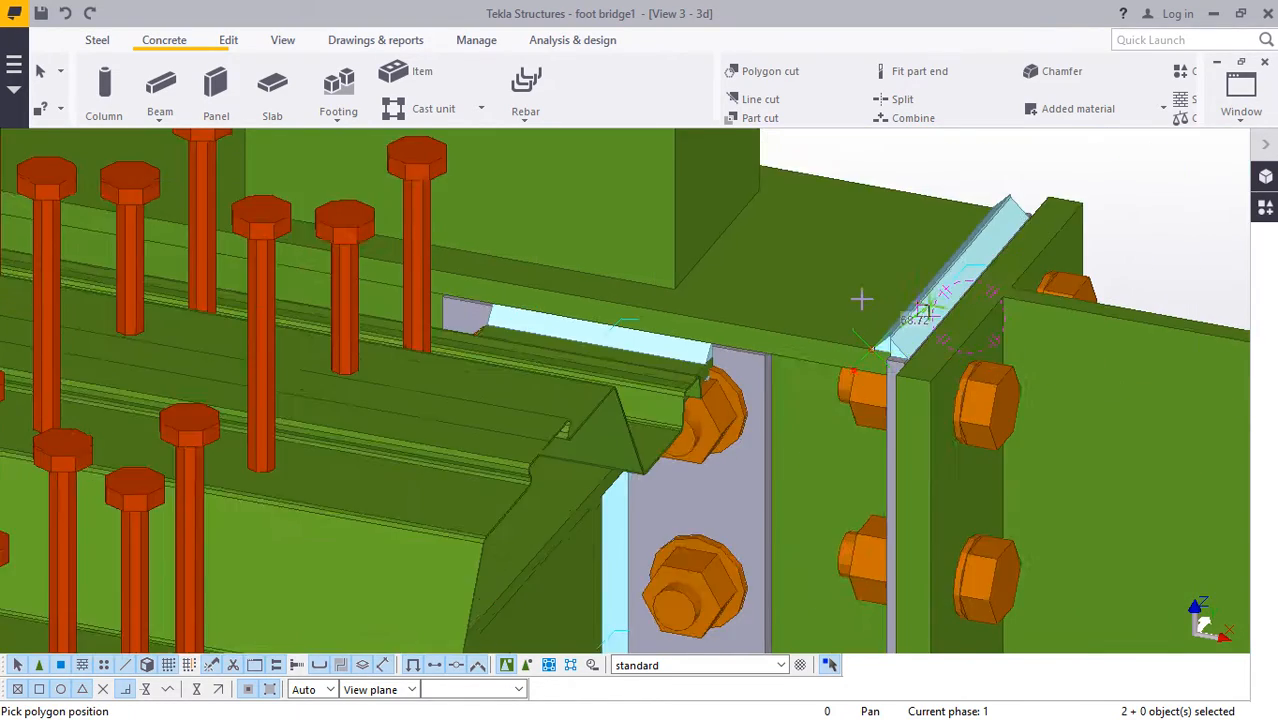
scroll(870, 305, down, 10)
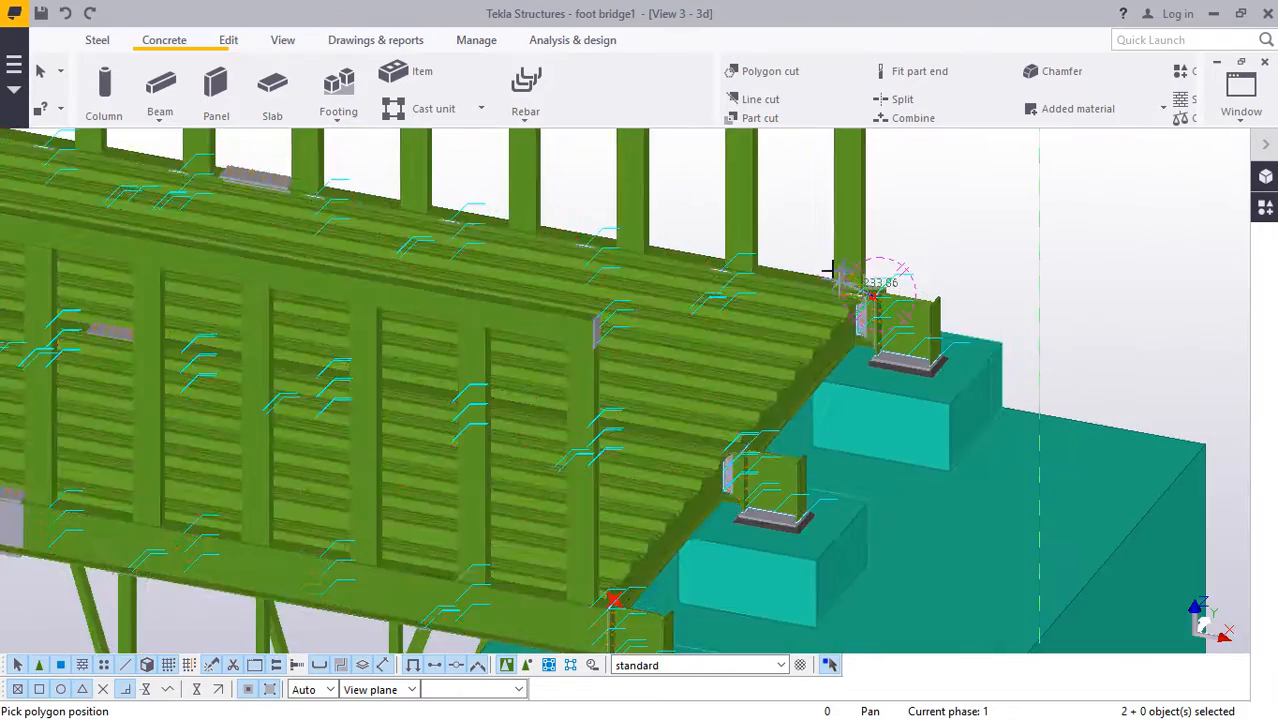
click(832, 272)
scroll(832, 272, down, 4)
scroll(755, 440, up, 5)
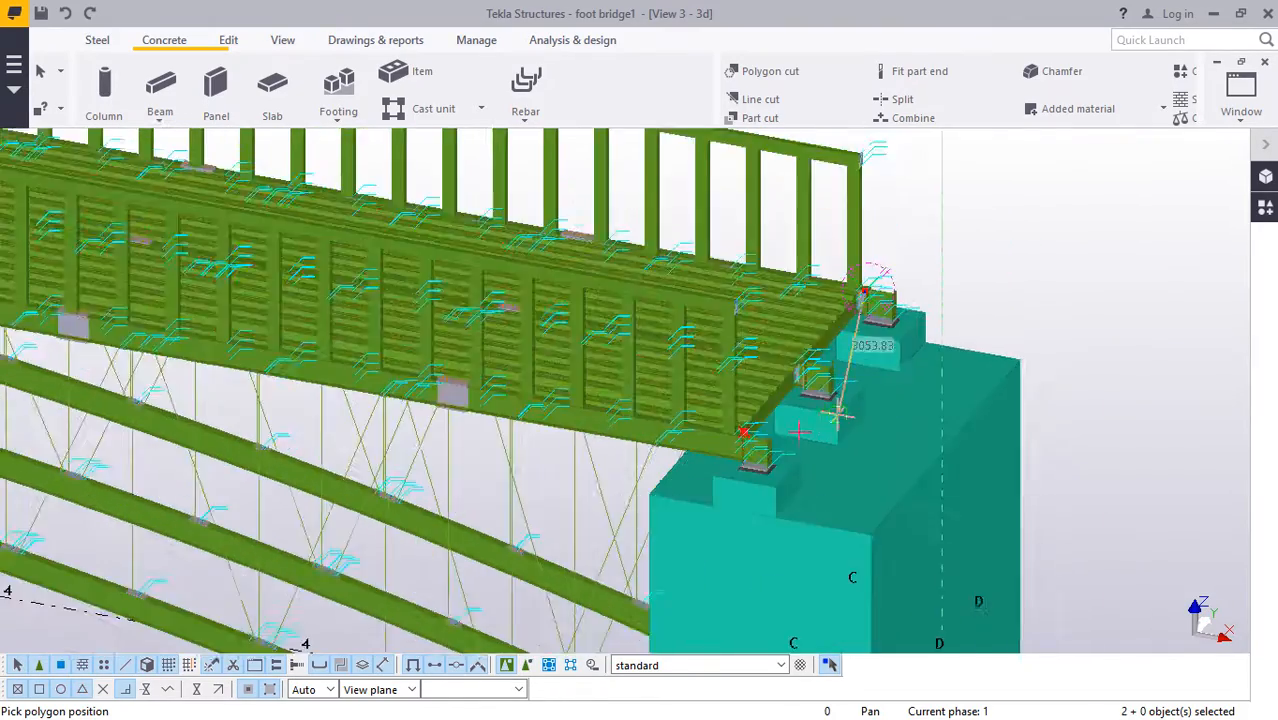
scroll(755, 440, up, 8)
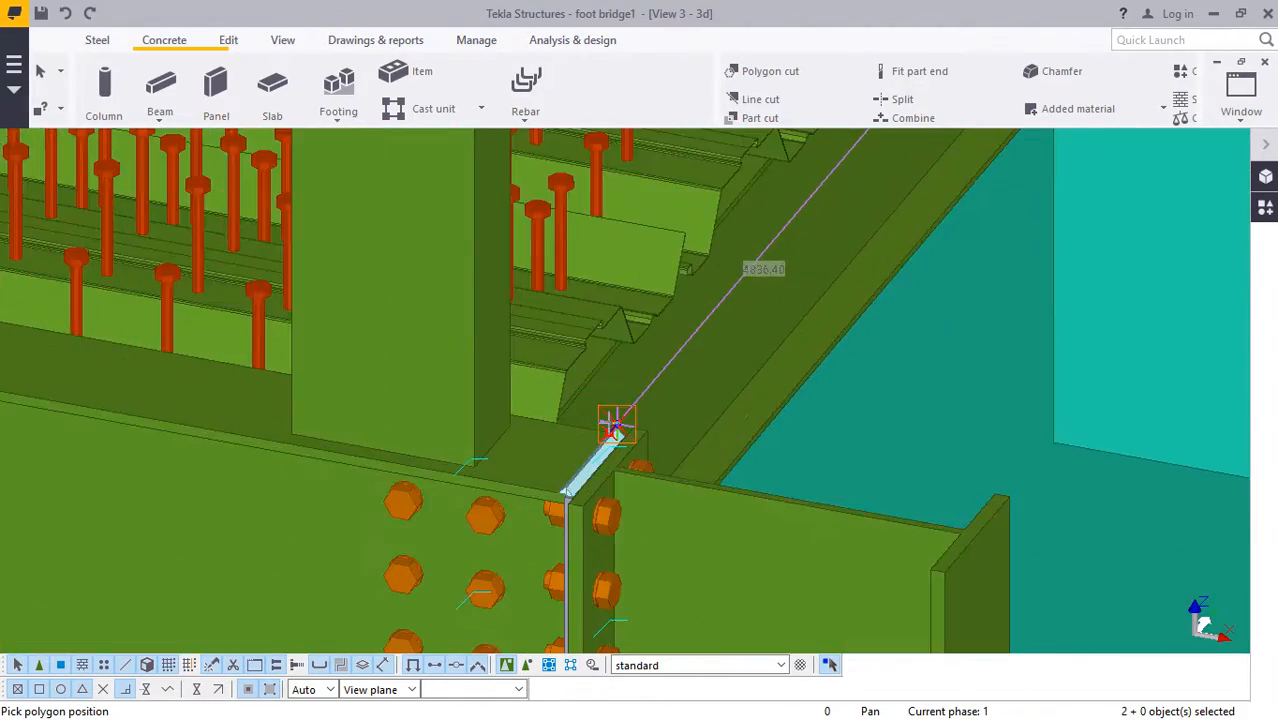
scroll(614, 420, up, 5)
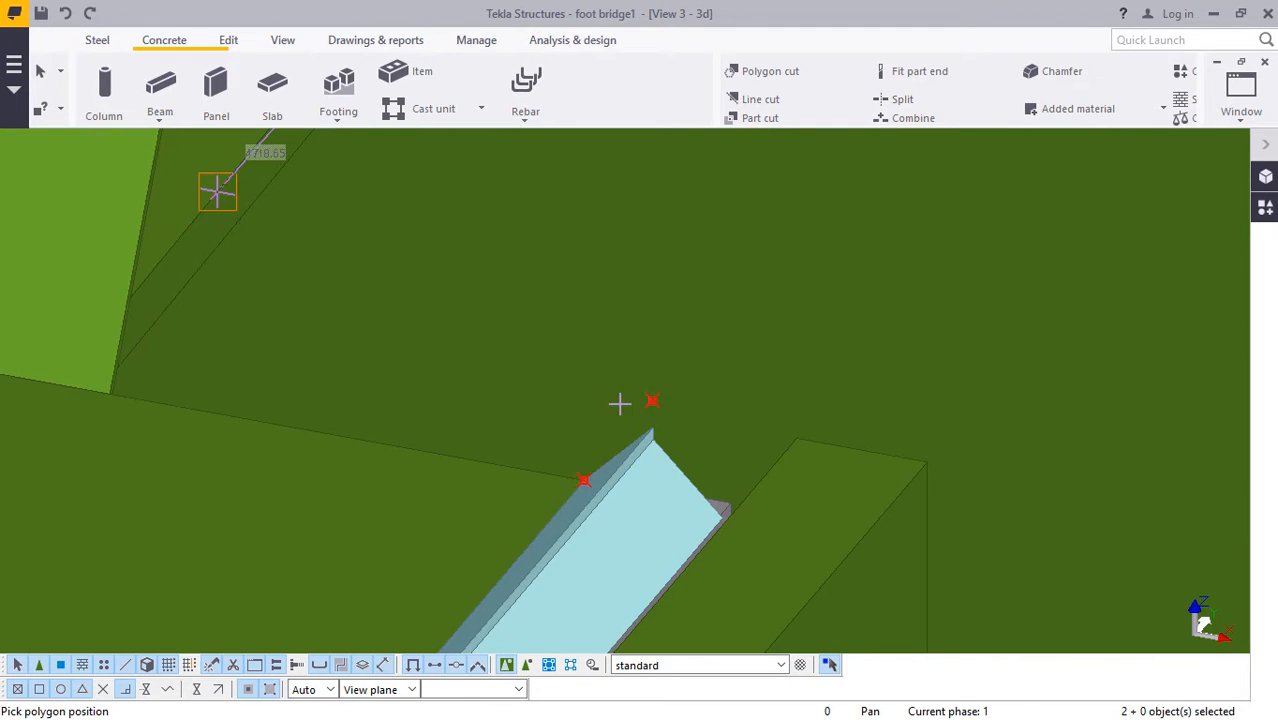
scroll(619, 402, down, 2)
scroll(617, 403, down, 2)
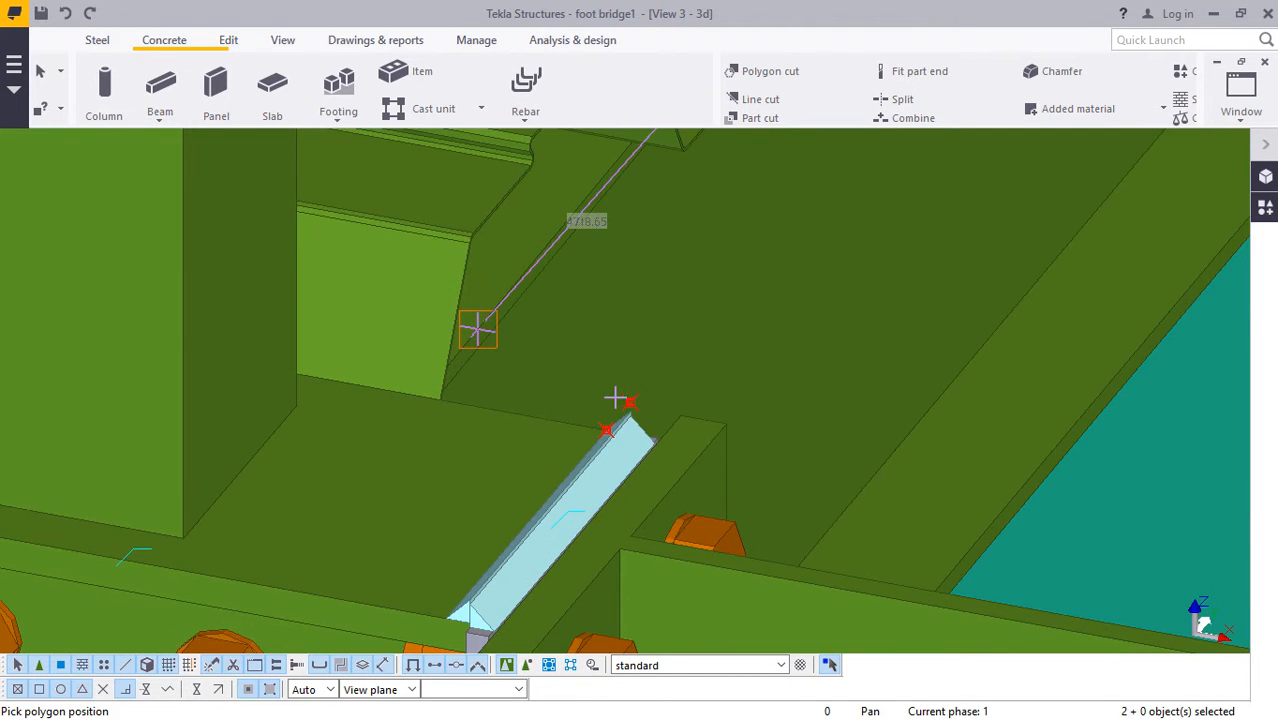
scroll(614, 400, up, 3)
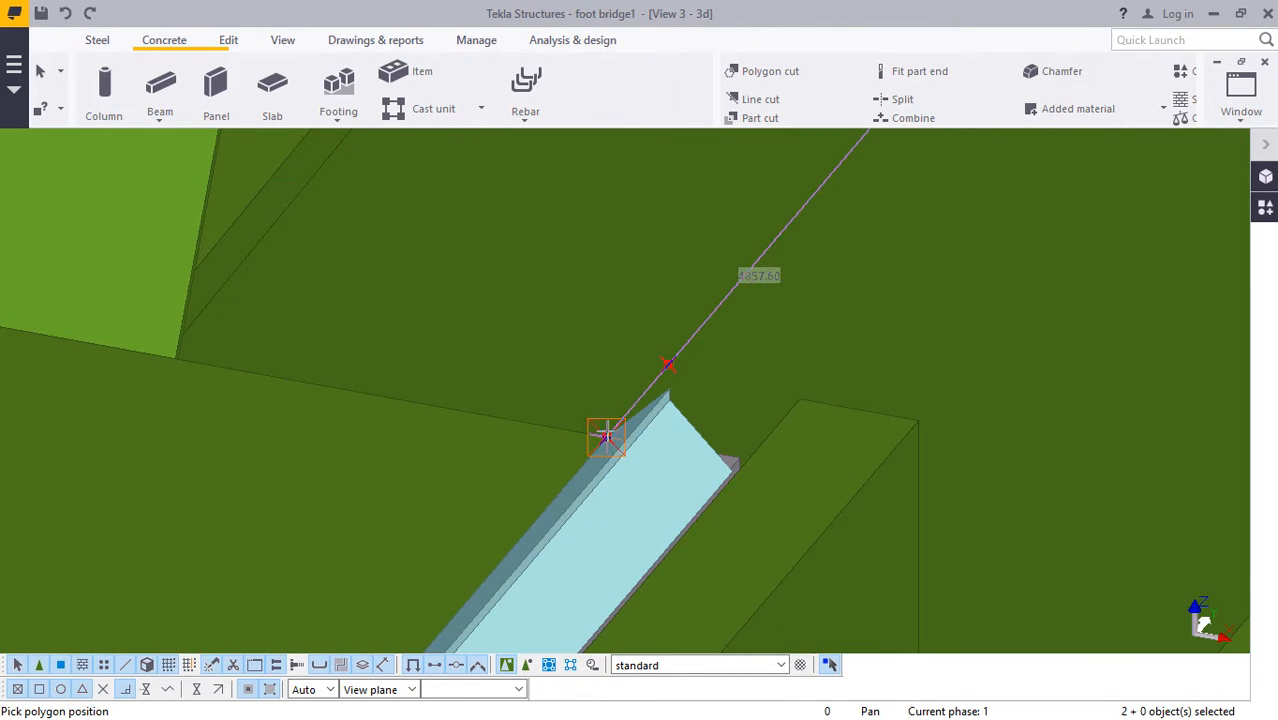
Place the slab's third corner on the point at the deck-side base edge of the same-side corner post at the bridge's other end.
scroll(605, 430, down, 5)
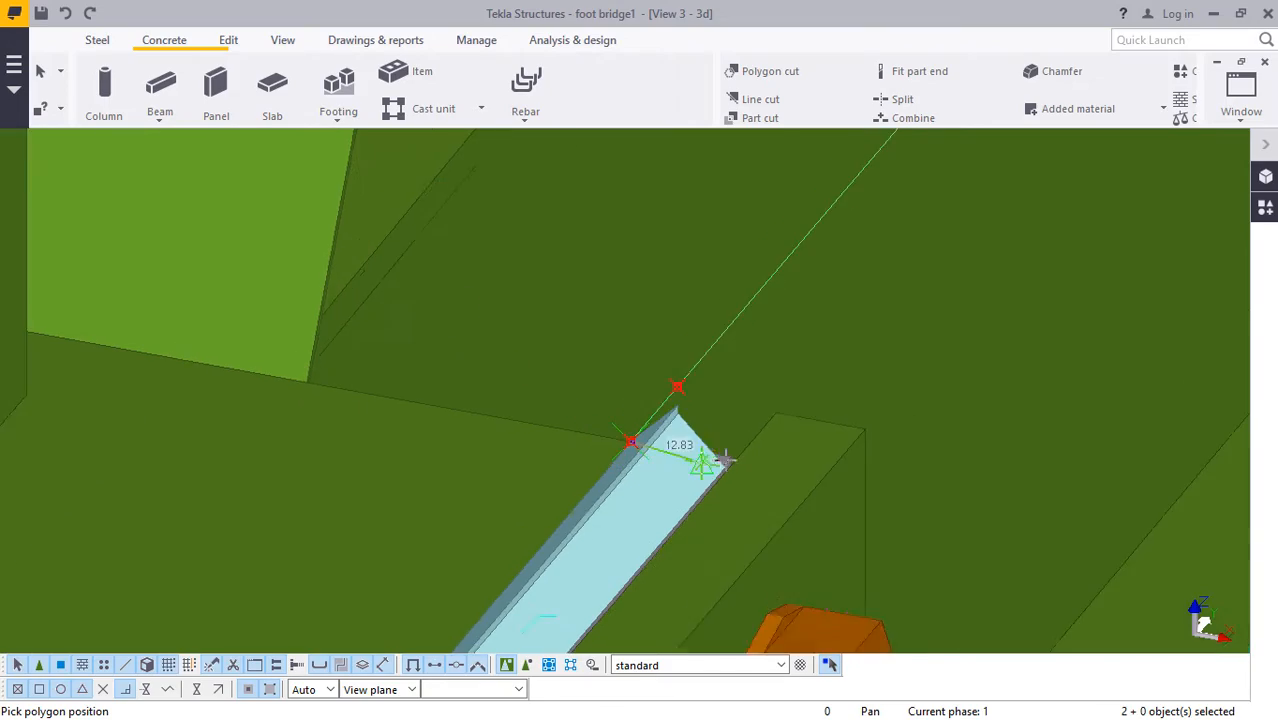
scroll(737, 457, down, 8)
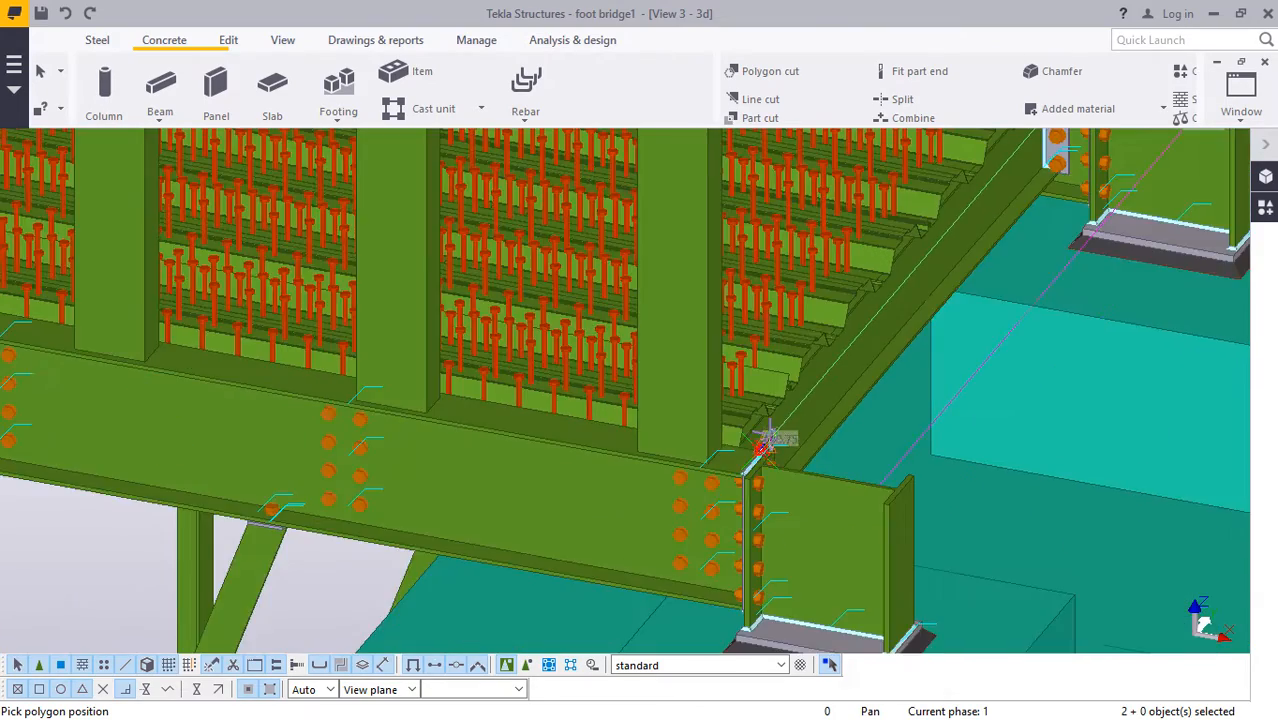
scroll(765, 440, down, 10)
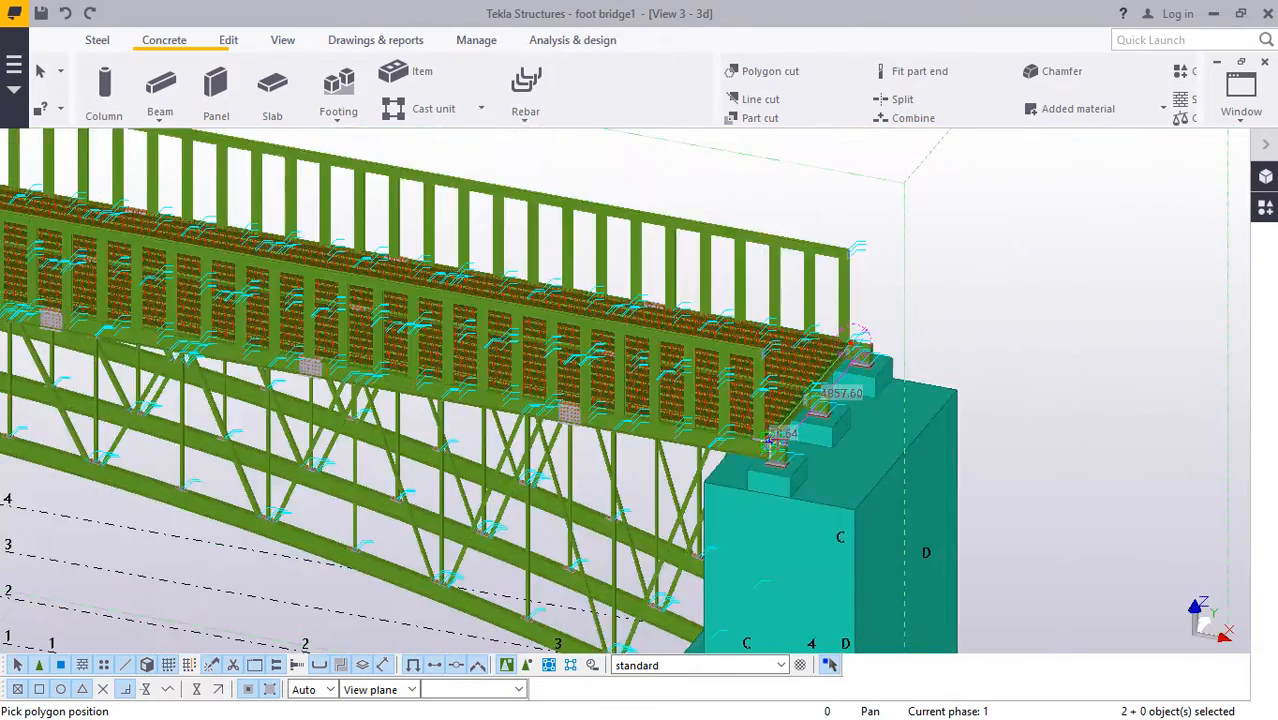
scroll(783, 432, down, 3)
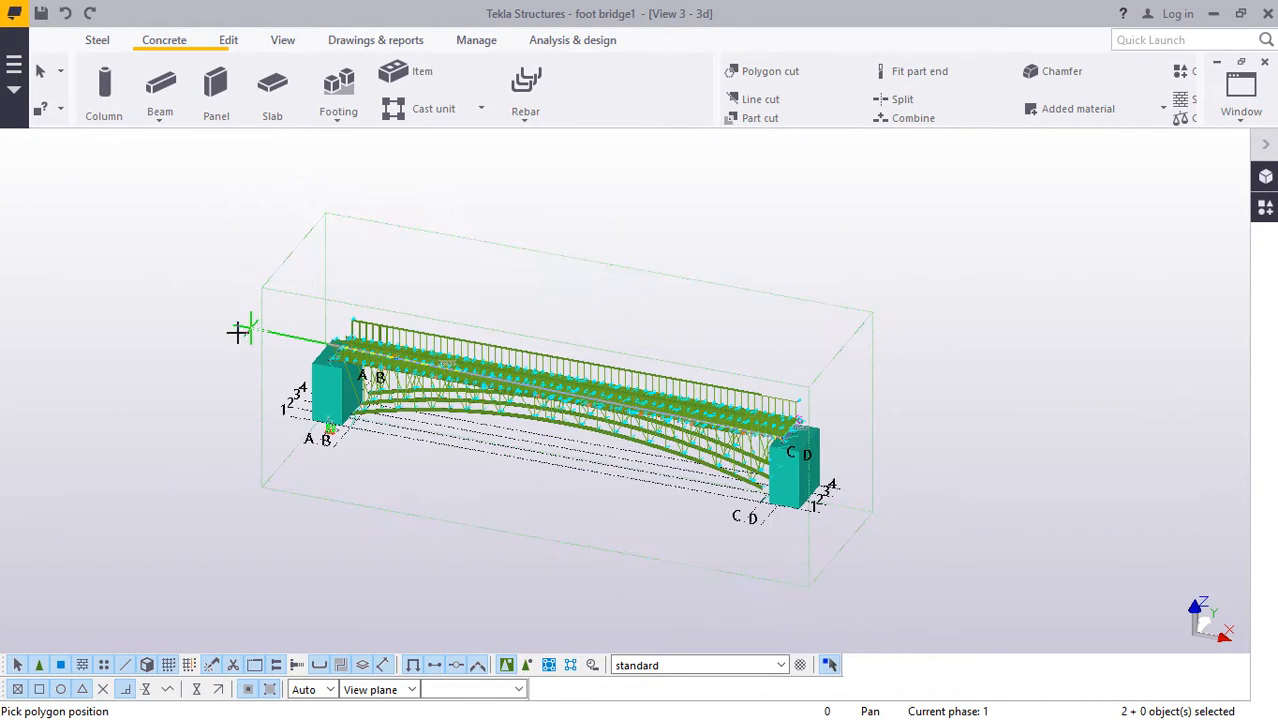
scroll(240, 331, up, 10)
scroll(1075, 550, up, 10)
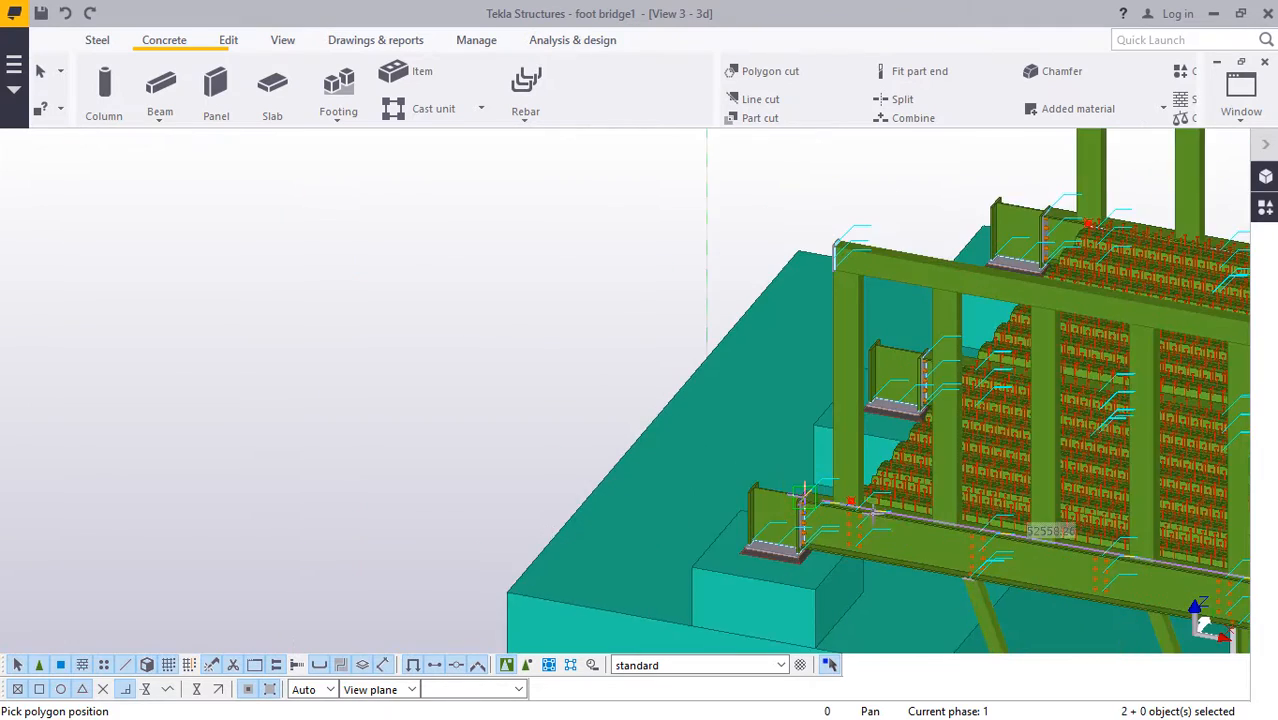
scroll(842, 485, up, 2)
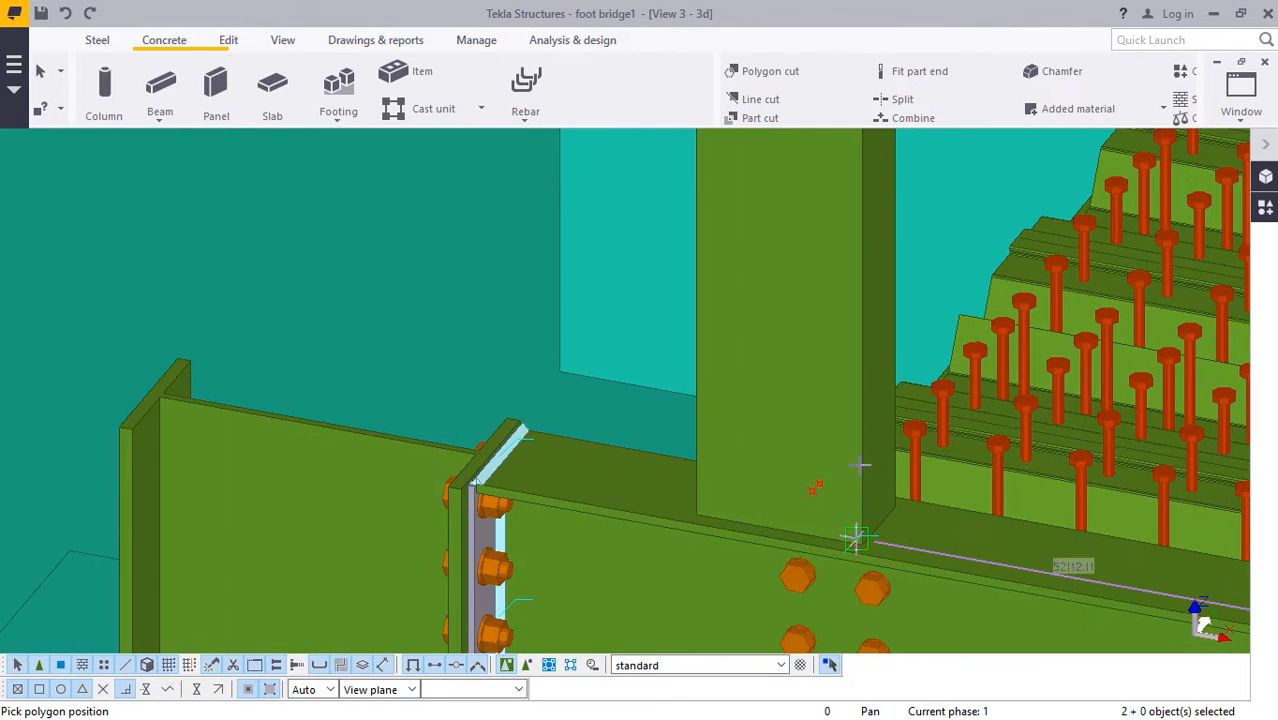
click(284, 45)
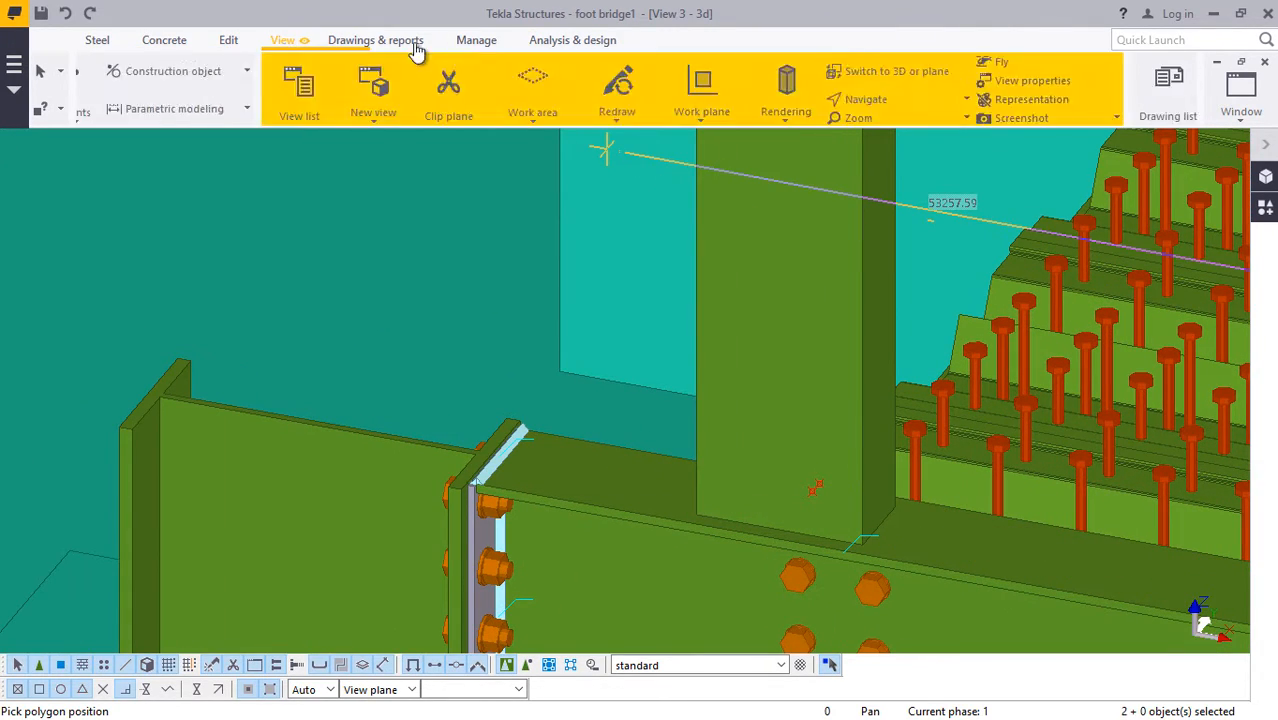
click(690, 100)
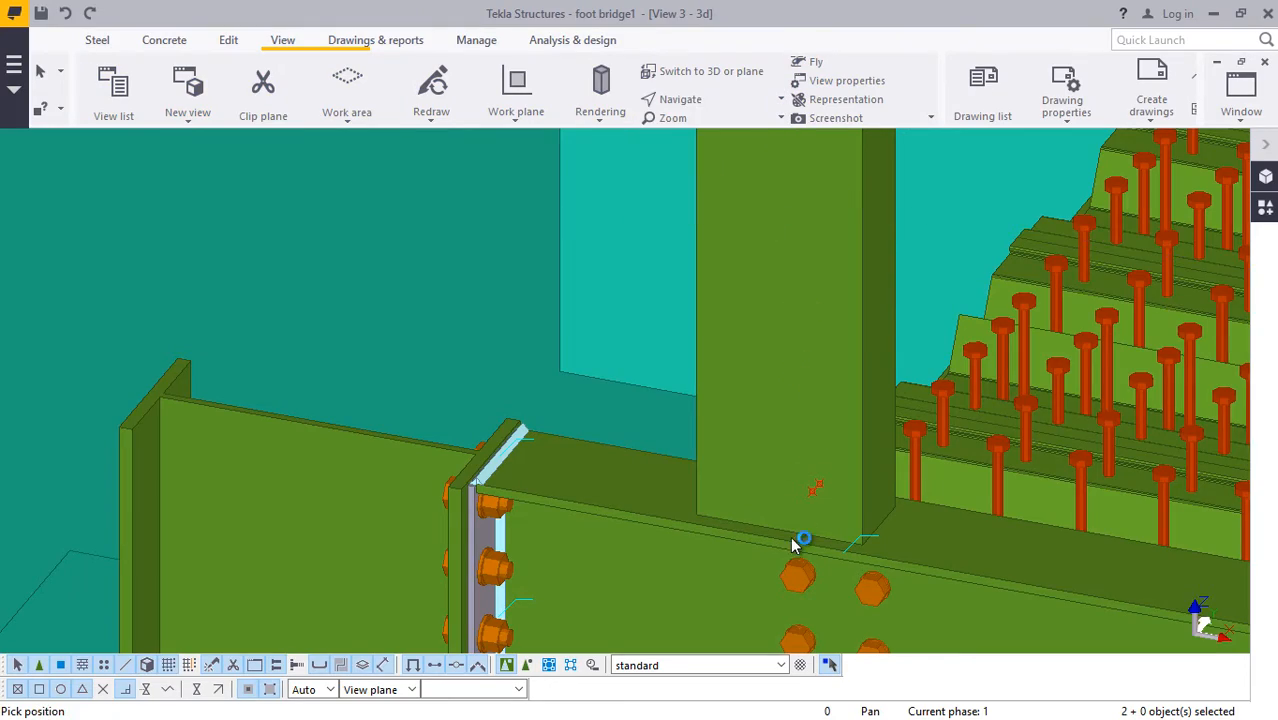
ctrl+middle_drag(778, 510, 1070, 514)
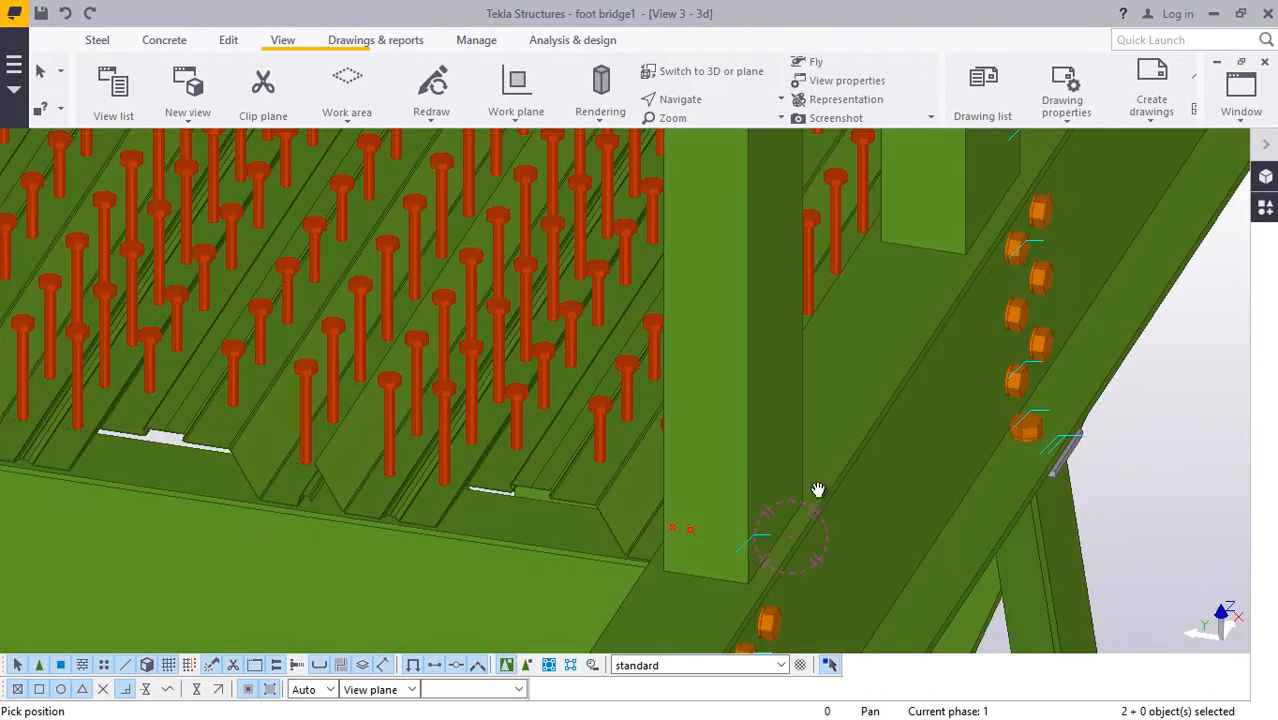
ctrl+middle_drag(748, 476, 980, 332)
right_click(980, 332)
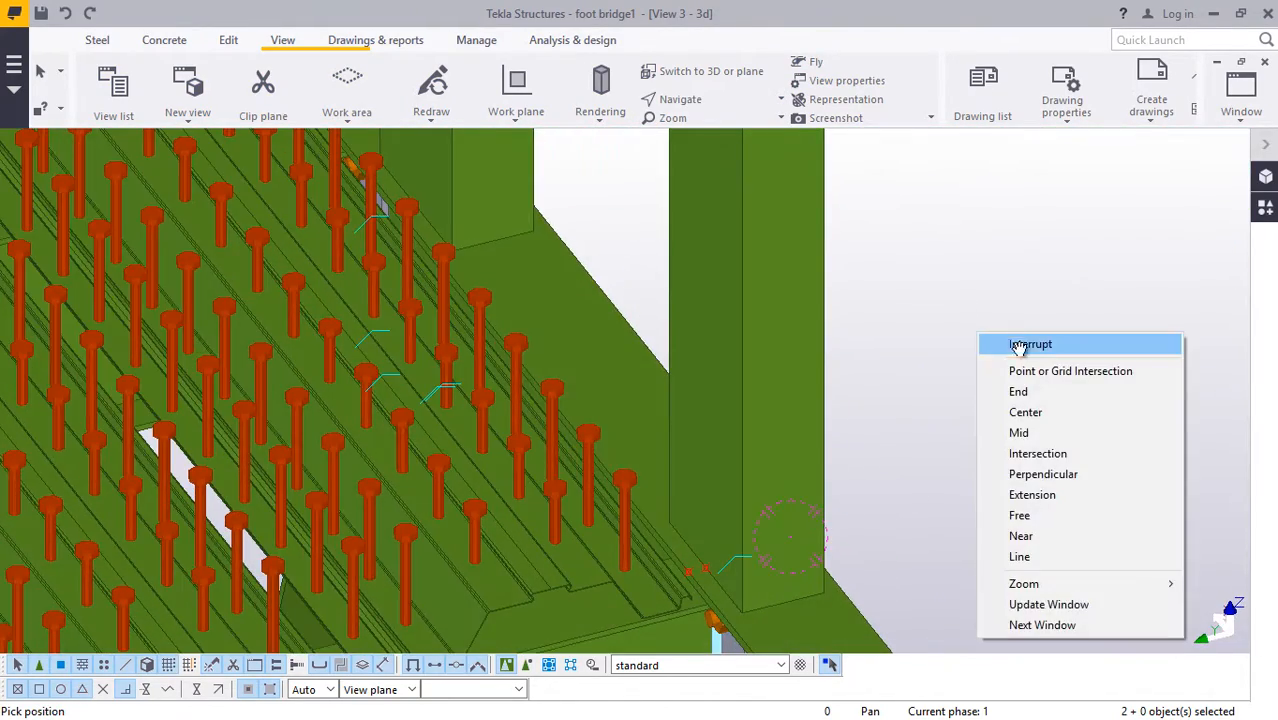
click(1018, 347)
scroll(690, 575, up, 6)
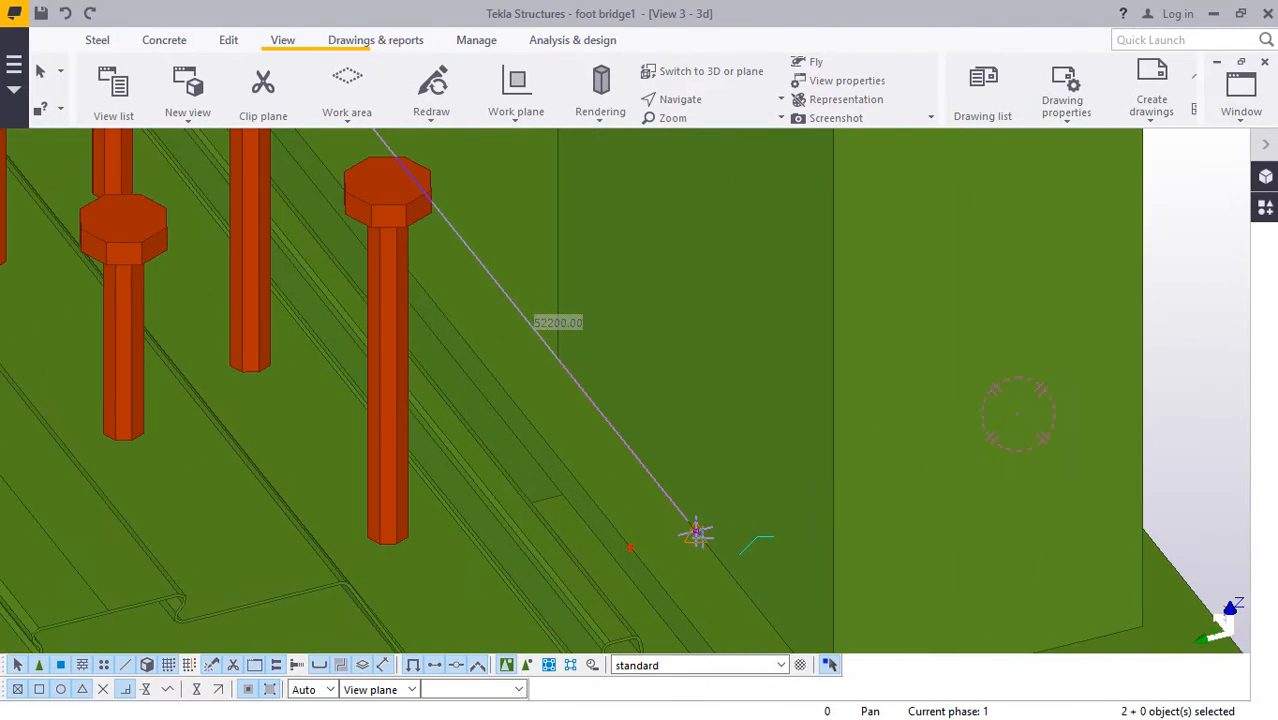
click(697, 532)
Place the slab's fourth corner on the point at the deck-side base edge of the corner post directly across the deck.
scroll(690, 531, down, 5)
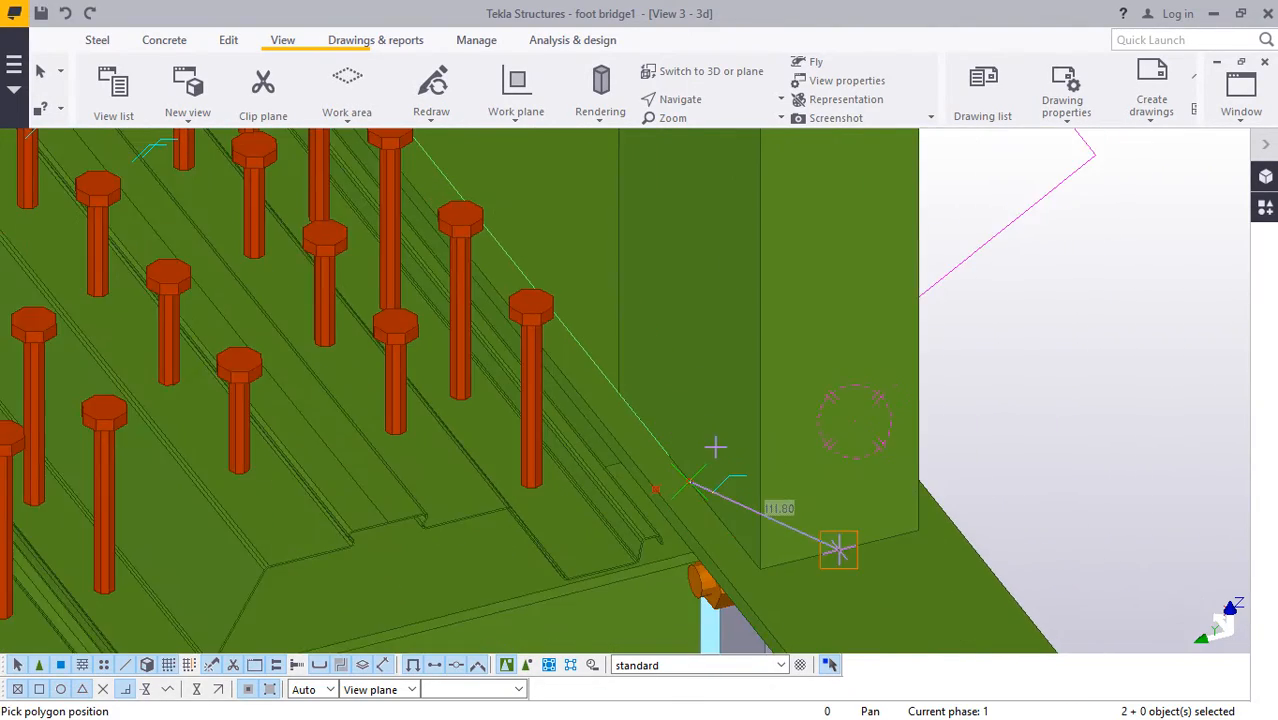
scroll(693, 448, down, 4)
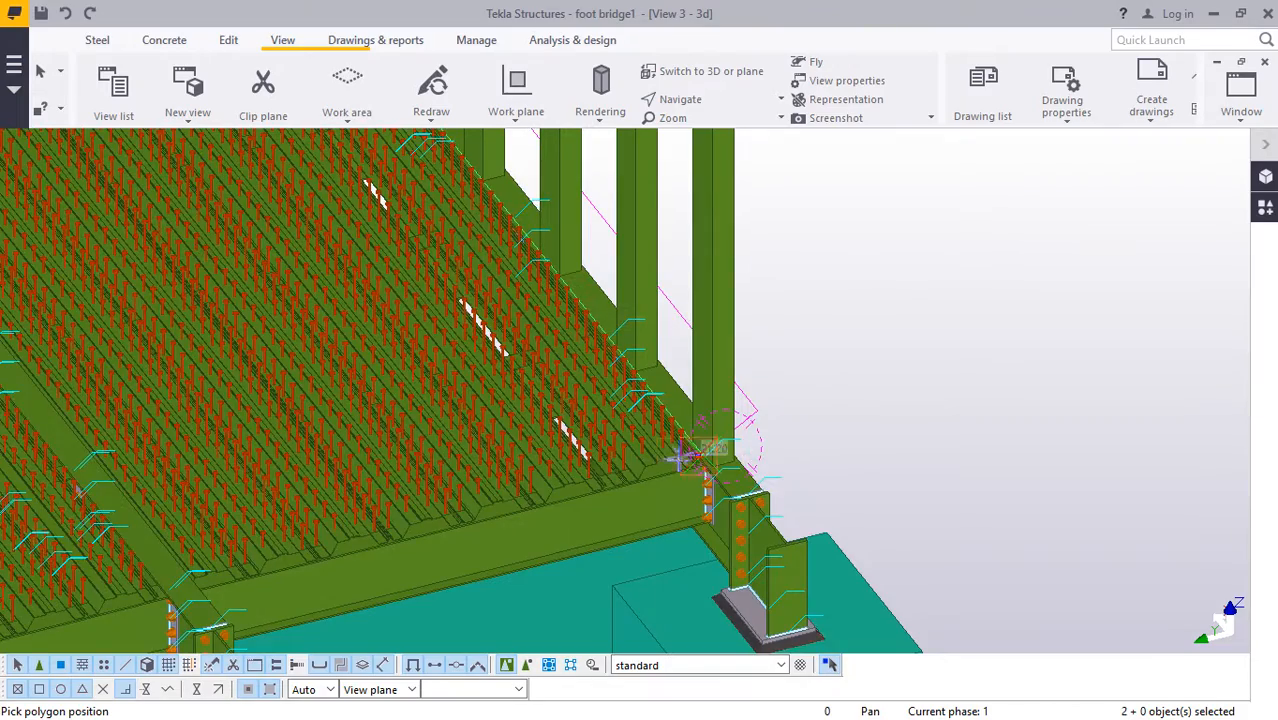
scroll(690, 452, up, 2)
scroll(697, 452, up, 5)
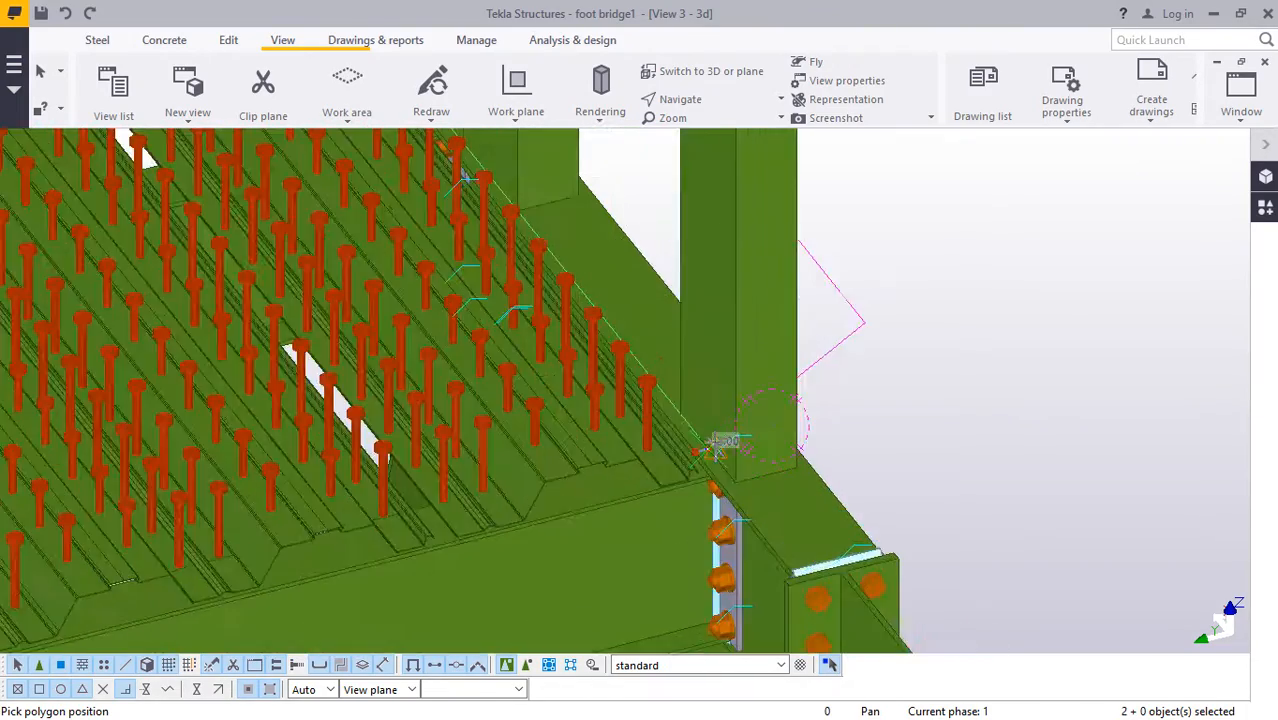
scroll(830, 432, down, 6)
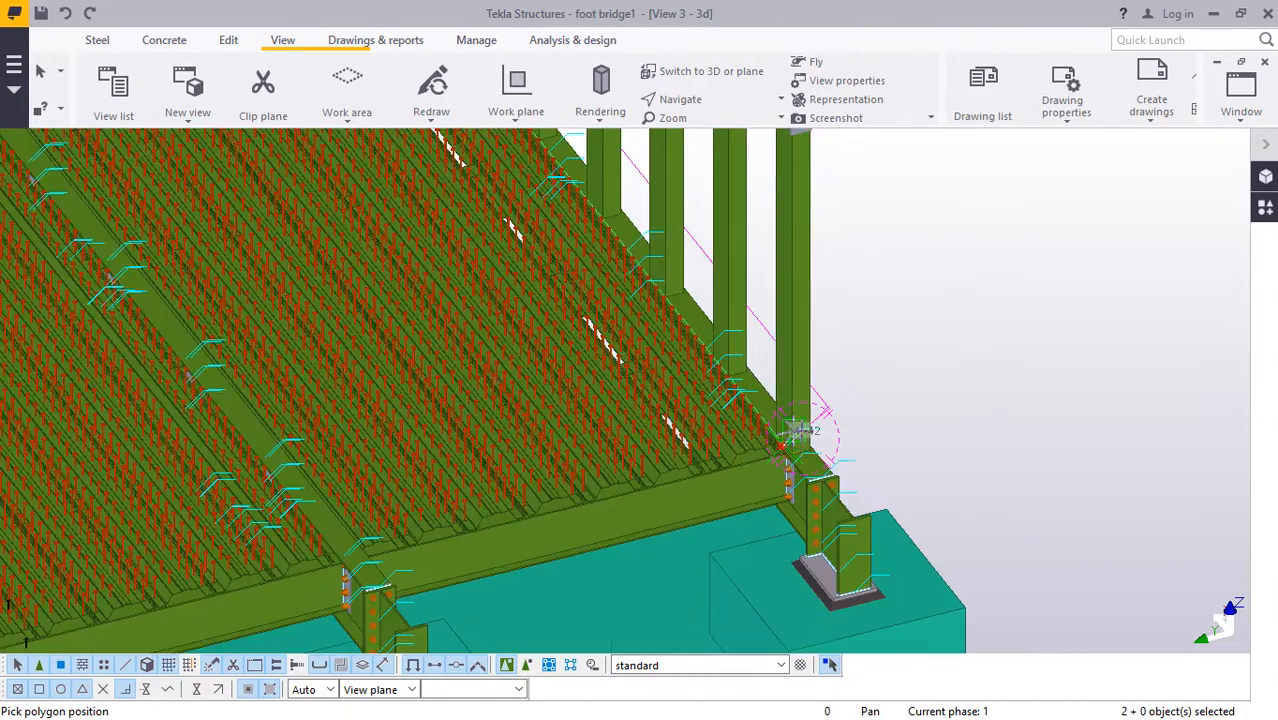
scroll(808, 430, up, 8)
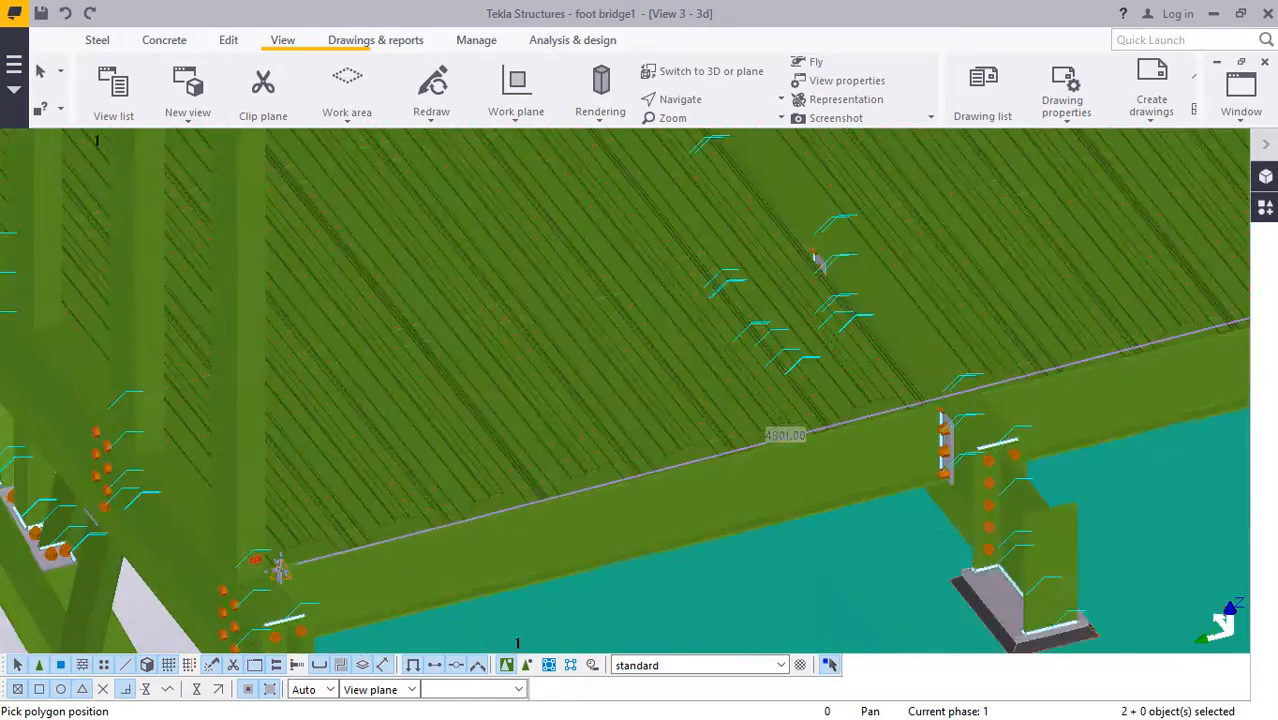
scroll(262, 568, up, 5)
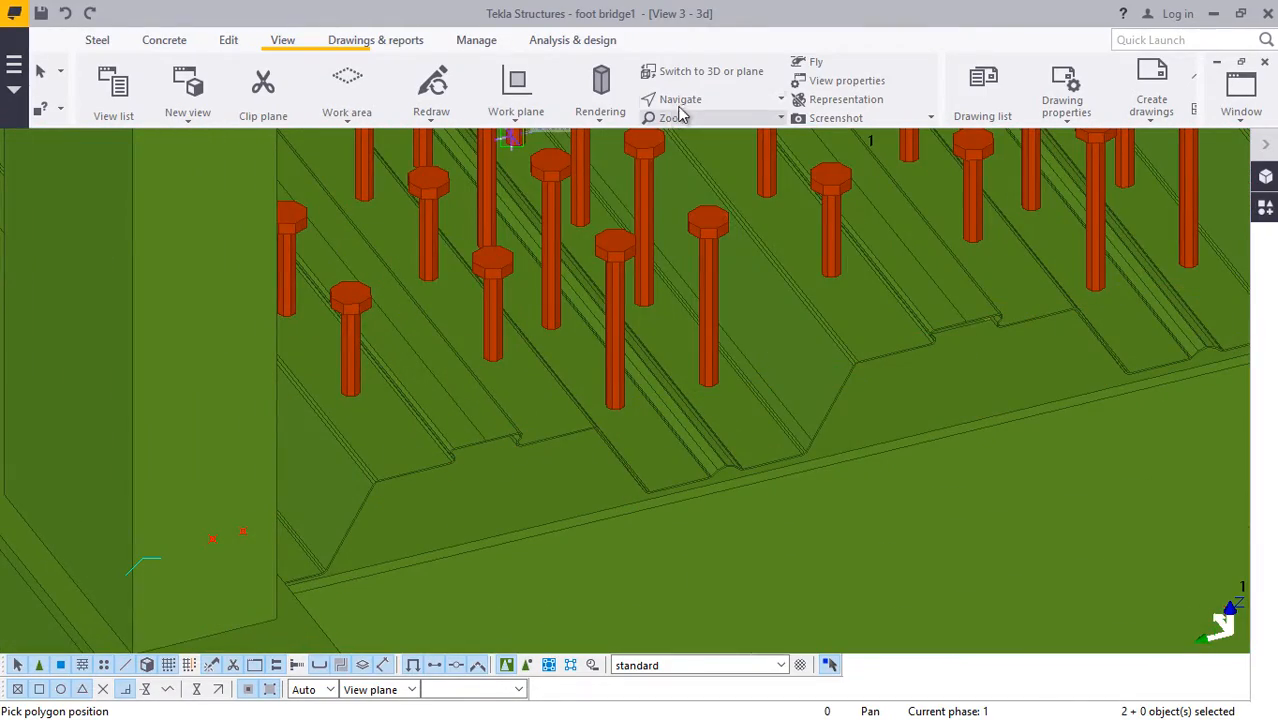
click(686, 100)
click(697, 128)
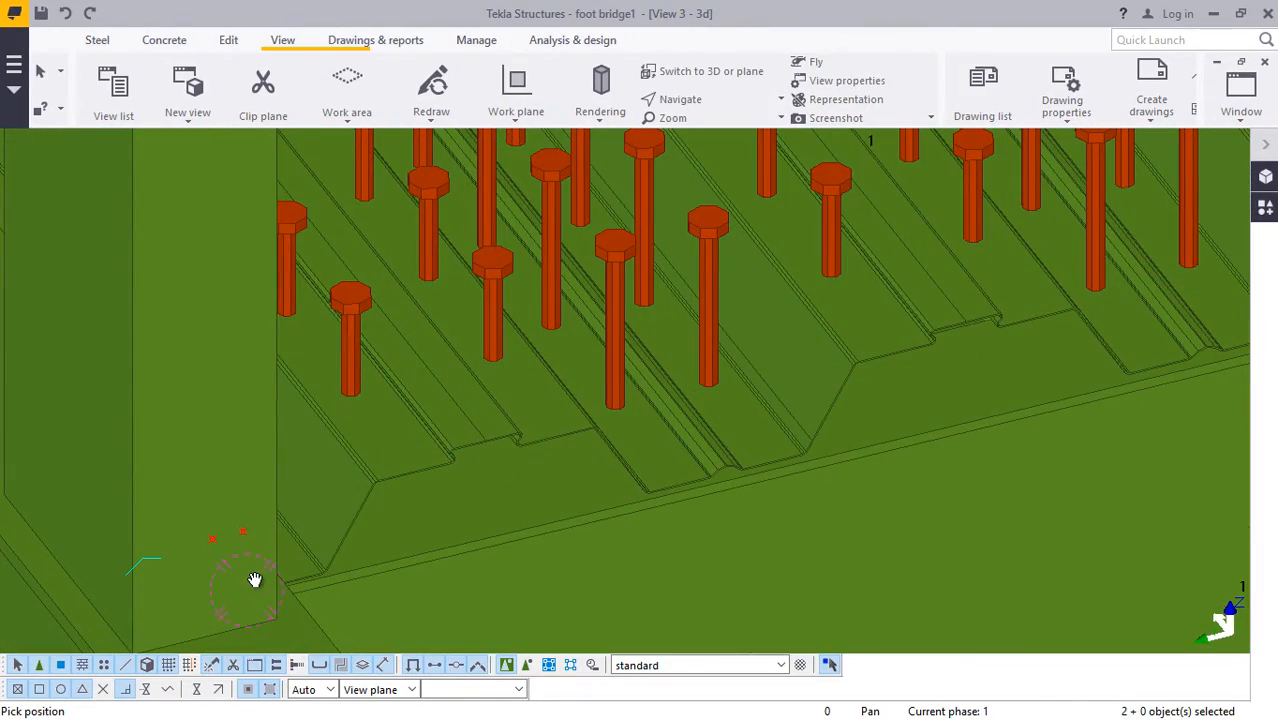
drag(255, 580, 103, 556)
right_click(265, 462)
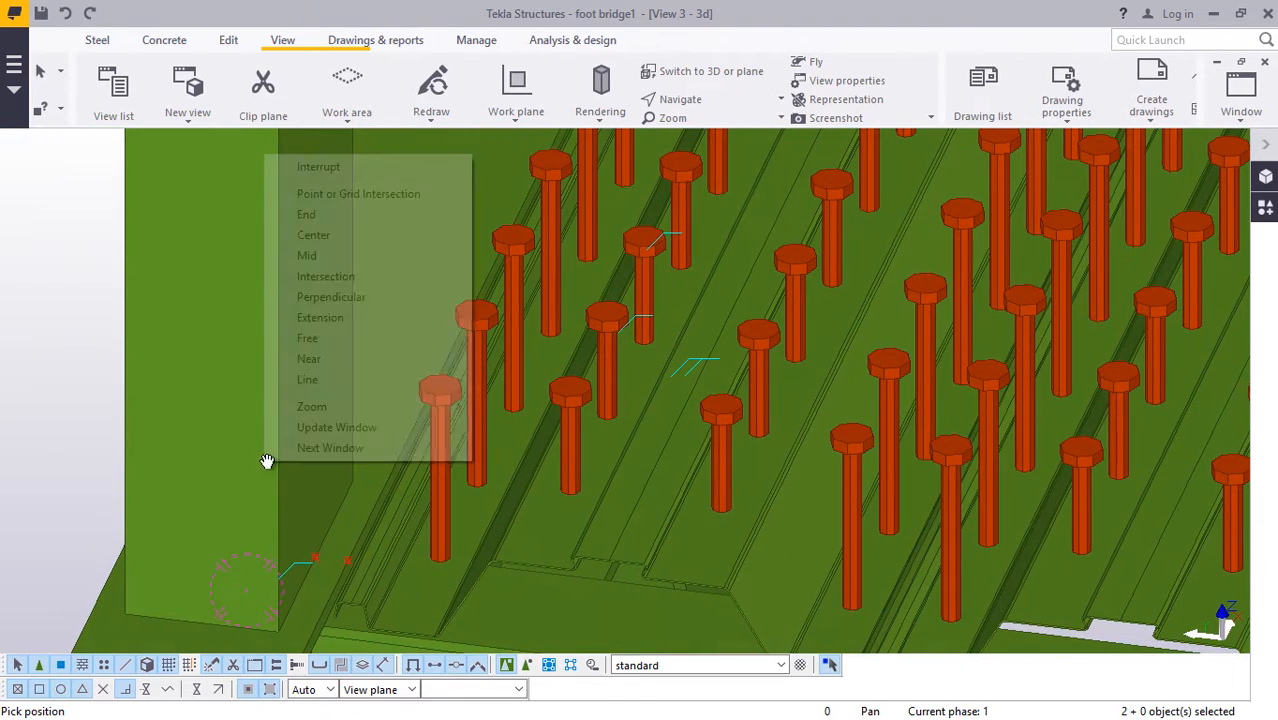
click(334, 167)
scroll(315, 554, up, 5)
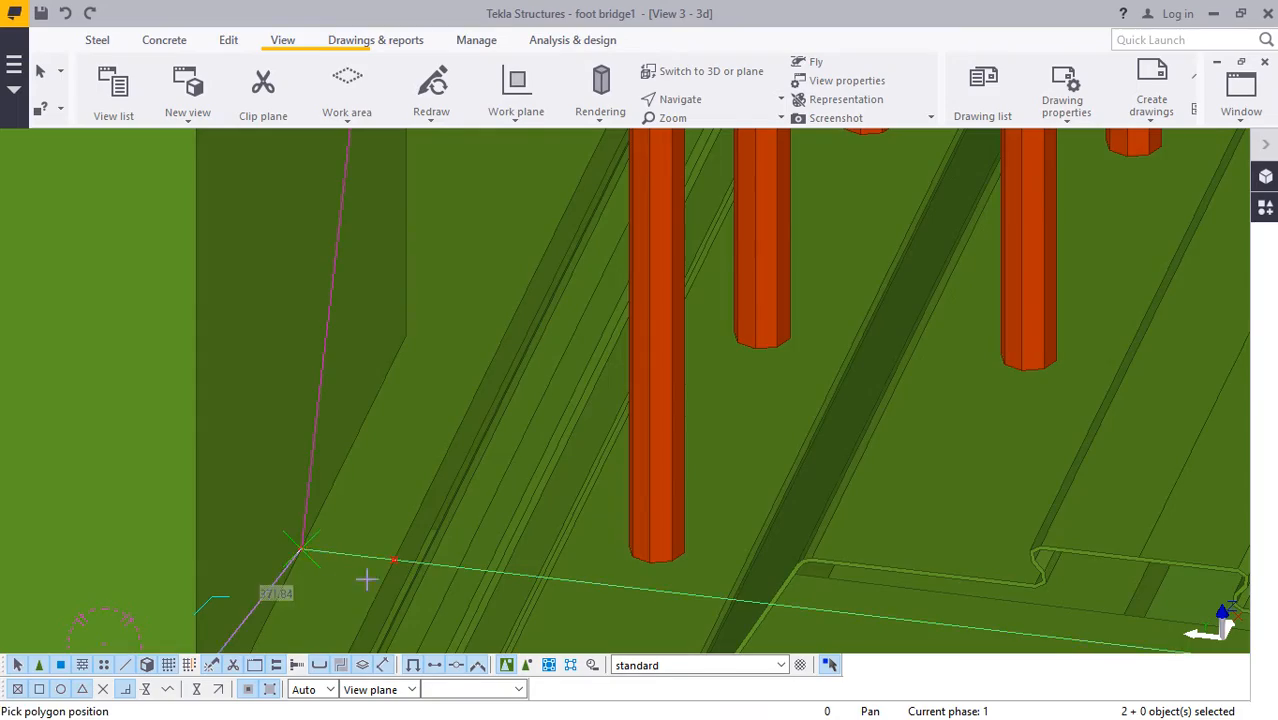
Close the slab outline back at its first corner by the girder flange, create the slab and leave the command.
scroll(366, 578, down, 10)
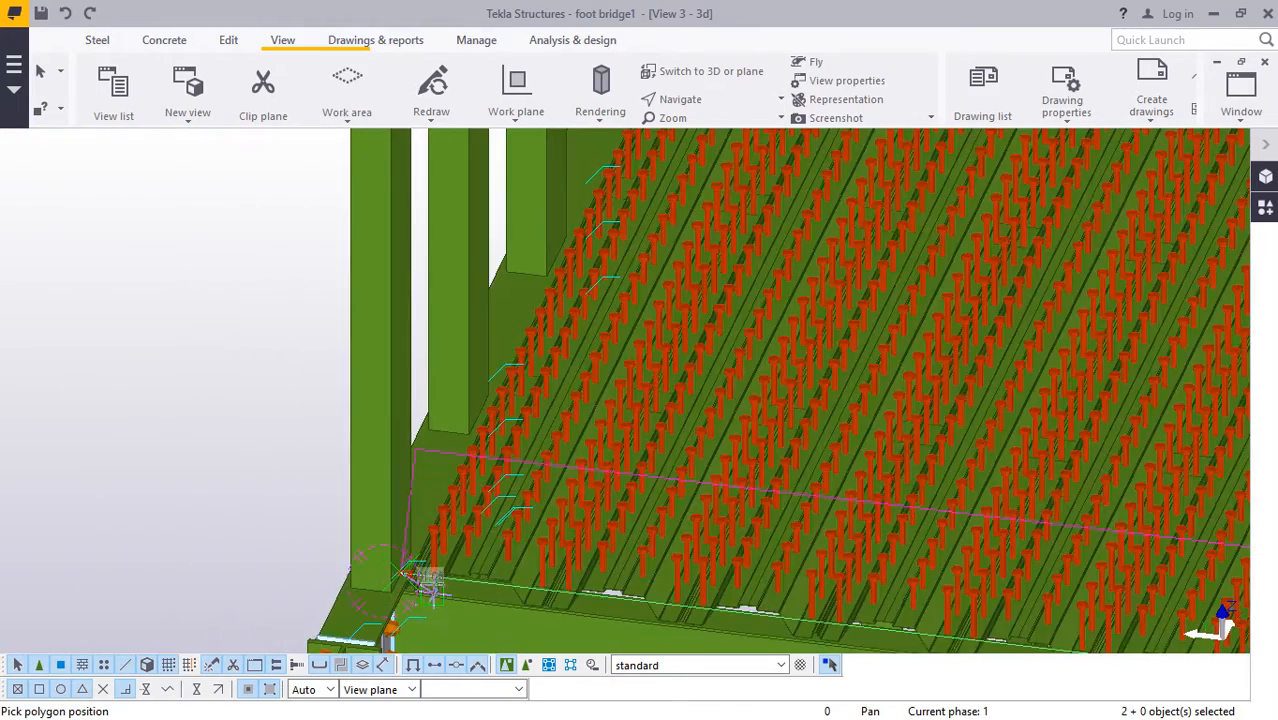
scroll(430, 588, down, 10)
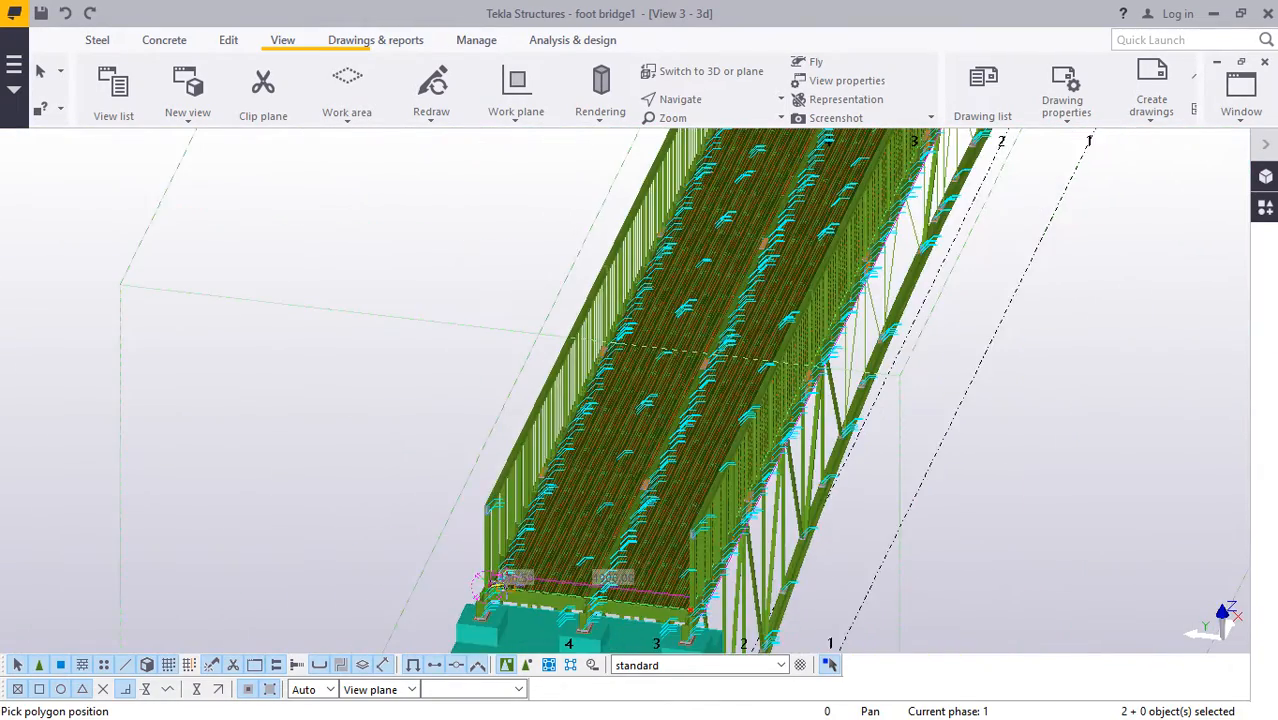
scroll(488, 582, down, 3)
scroll(502, 582, down, 7)
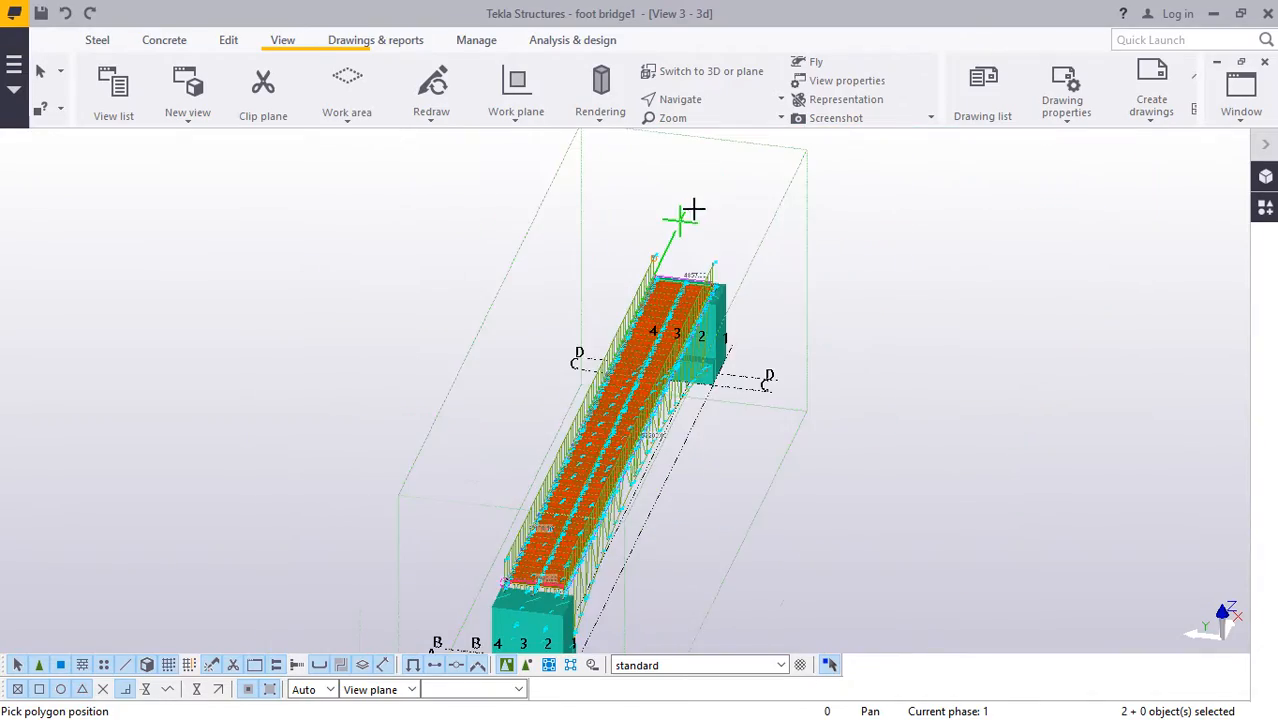
scroll(678, 222, up, 3)
scroll(651, 296, up, 8)
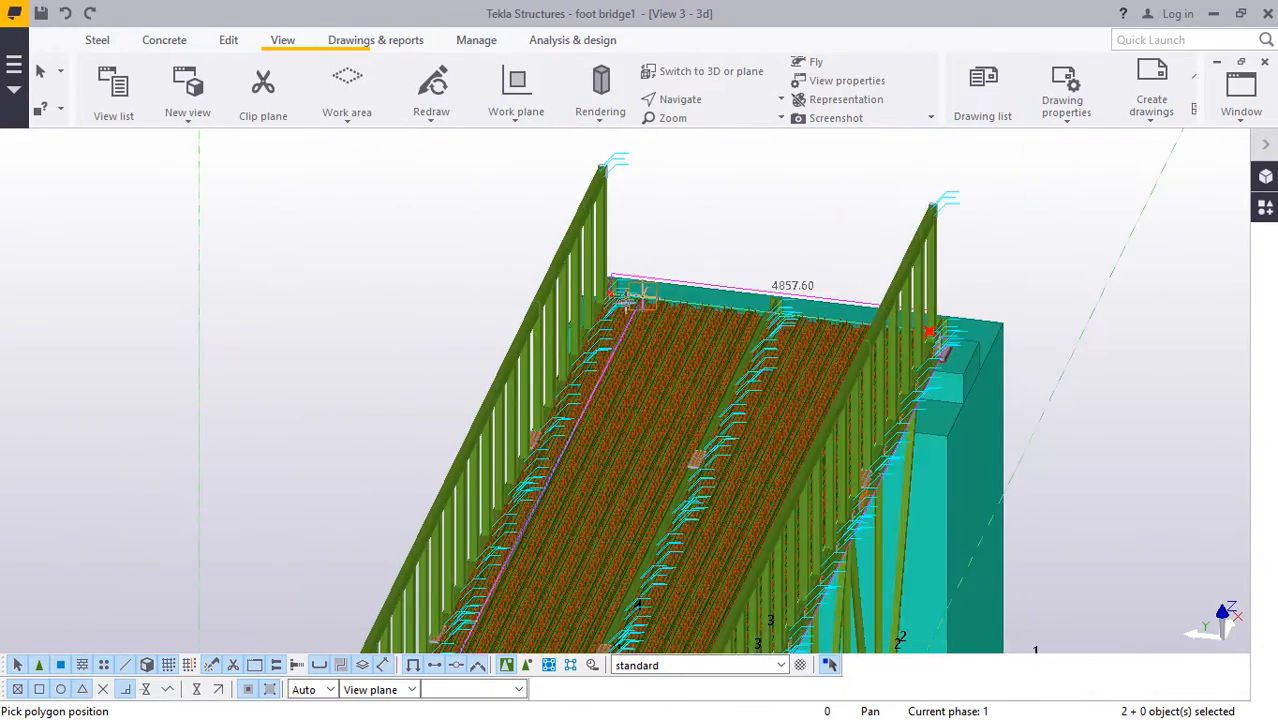
scroll(580, 288, up, 8)
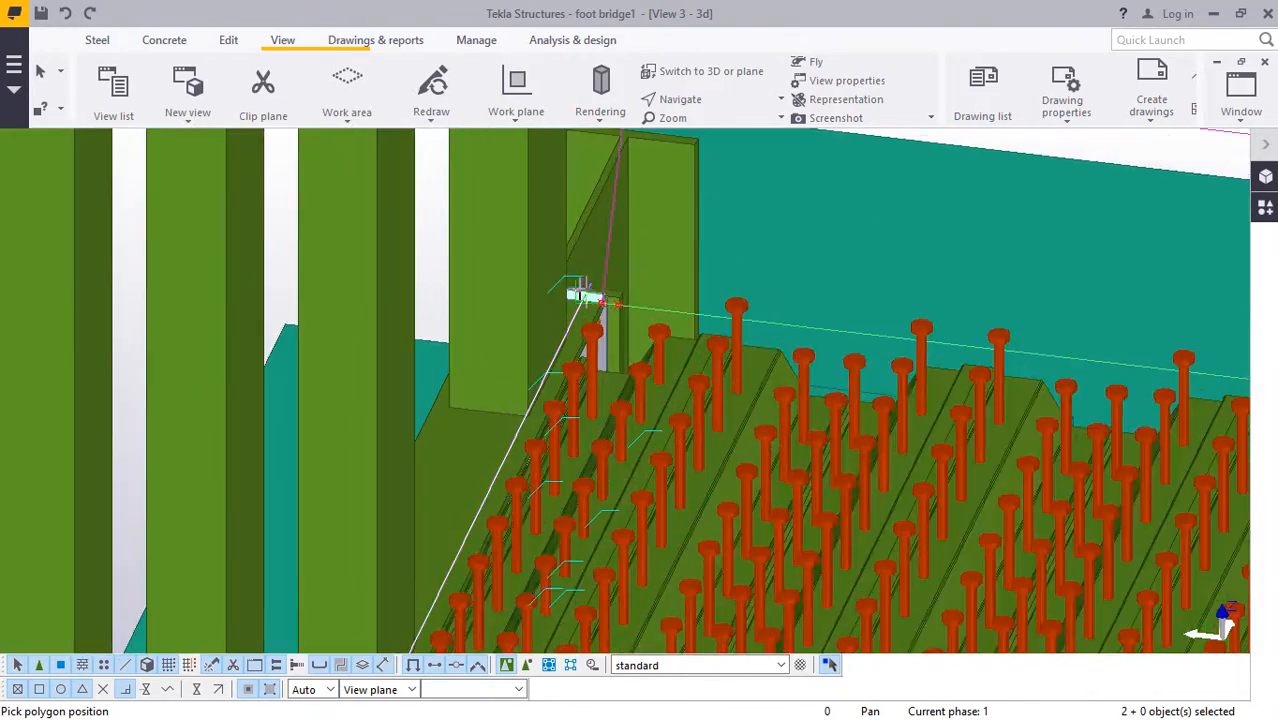
scroll(600, 292, up, 2)
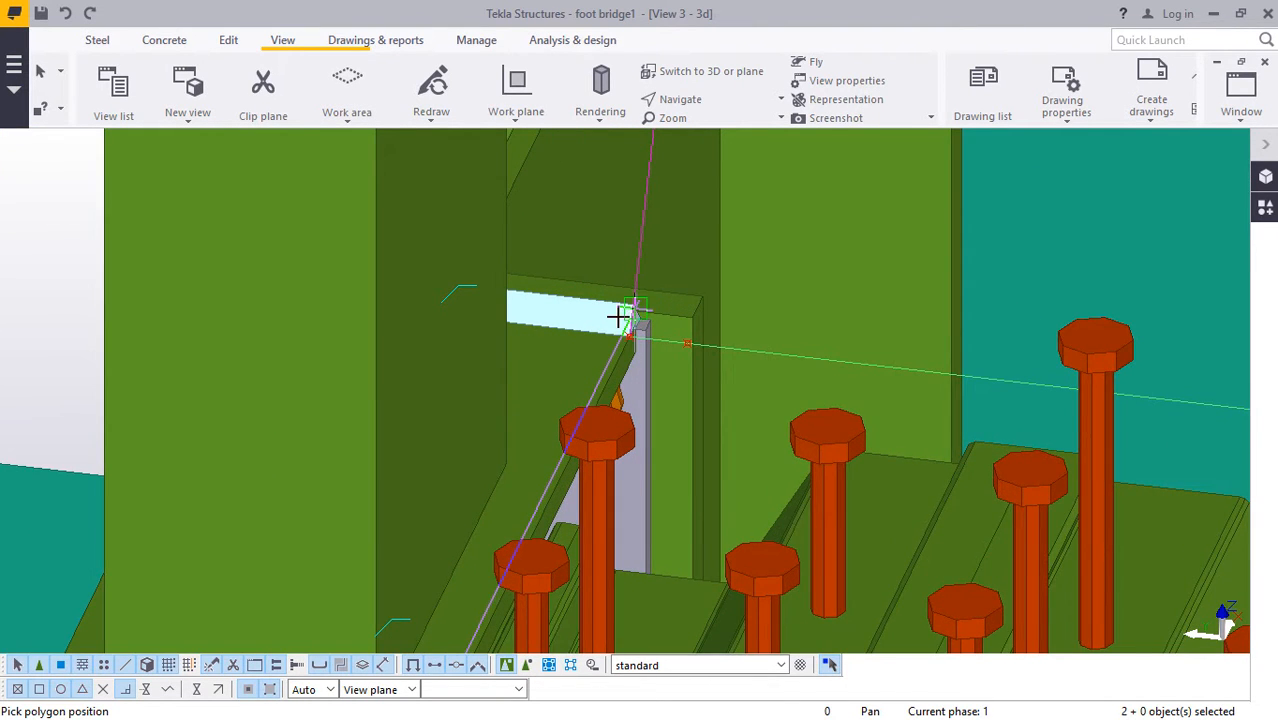
scroll(620, 322, up, 2)
scroll(627, 336, up, 8)
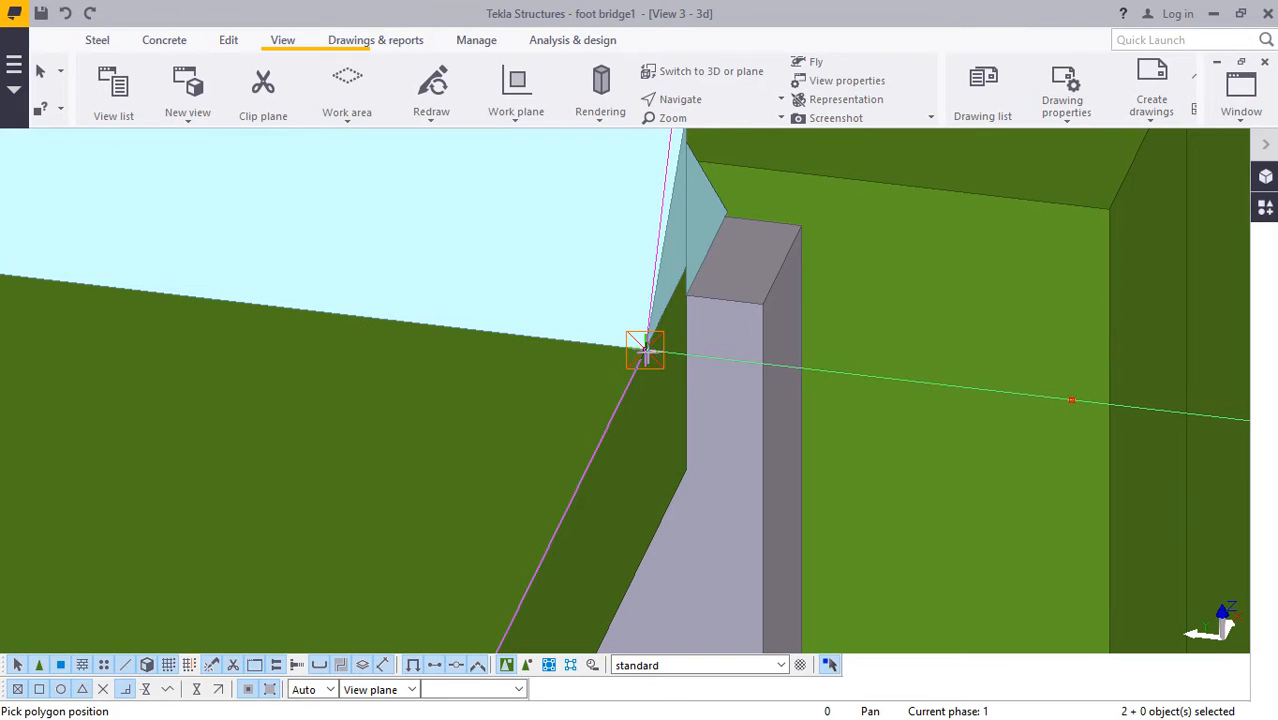
click(648, 352)
middle_click(646, 350)
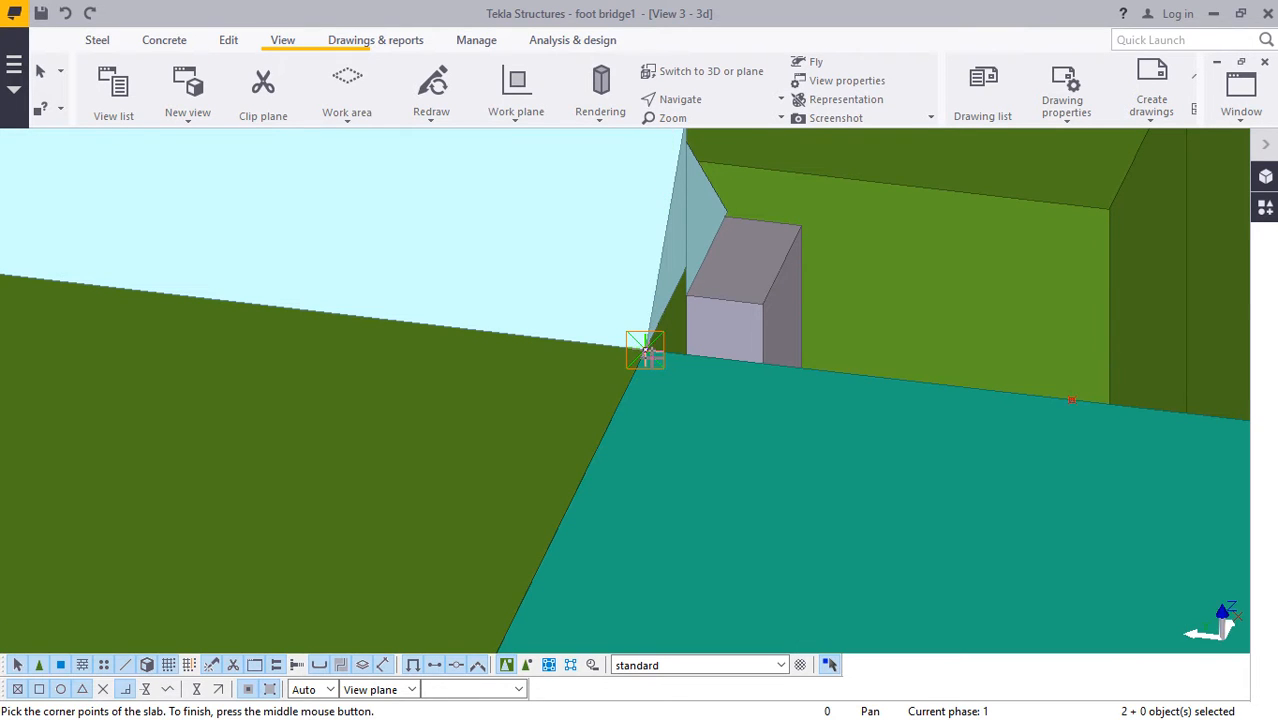
scroll(592, 263, down, 8)
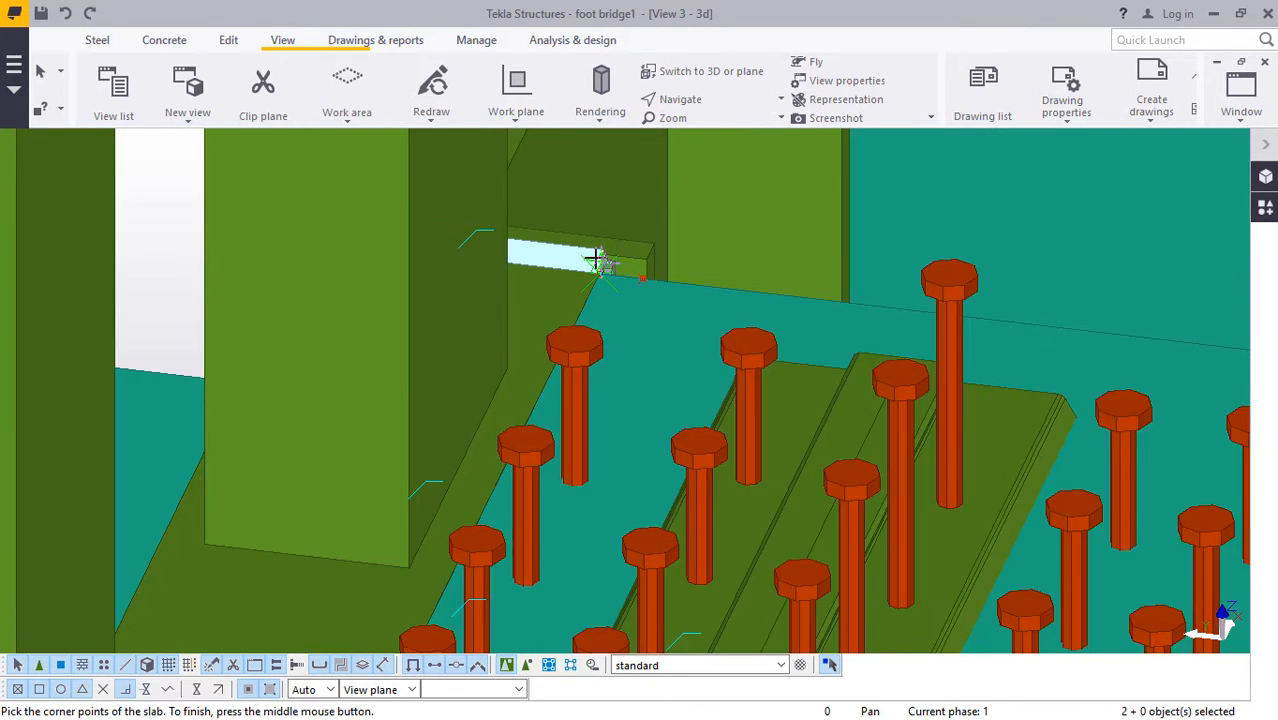
scroll(595, 262, down, 8)
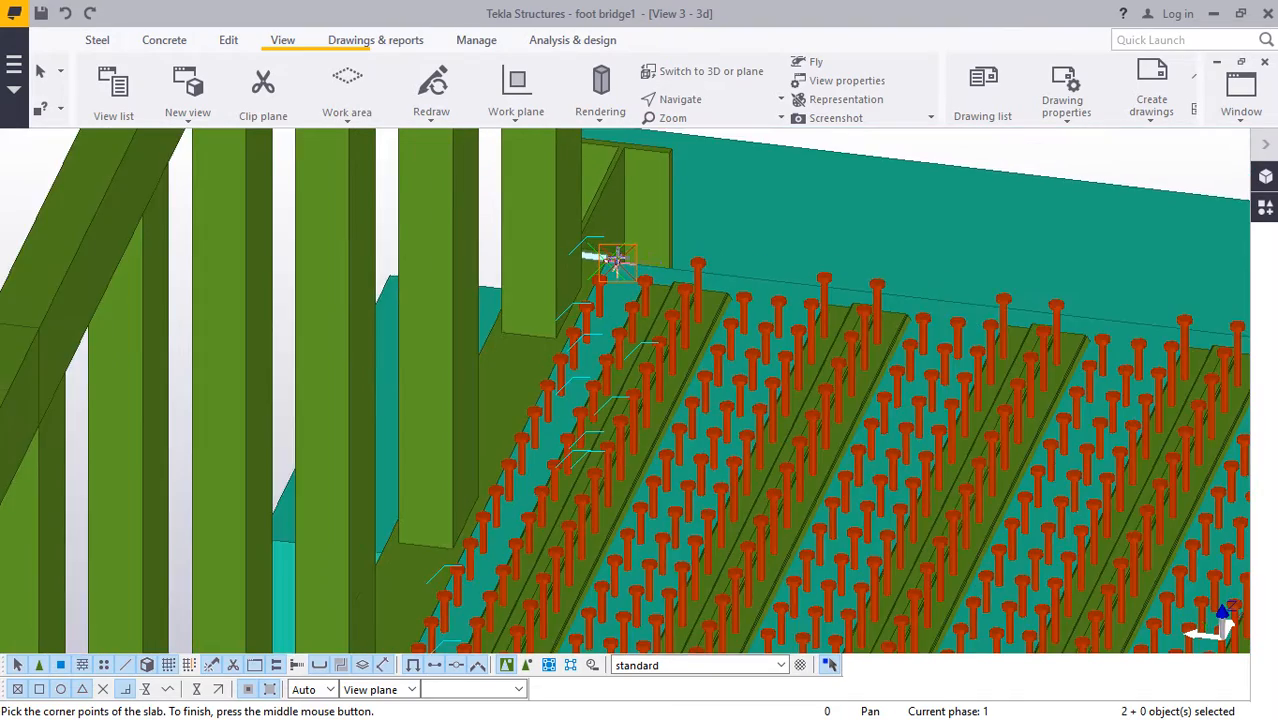
right_click(752, 262)
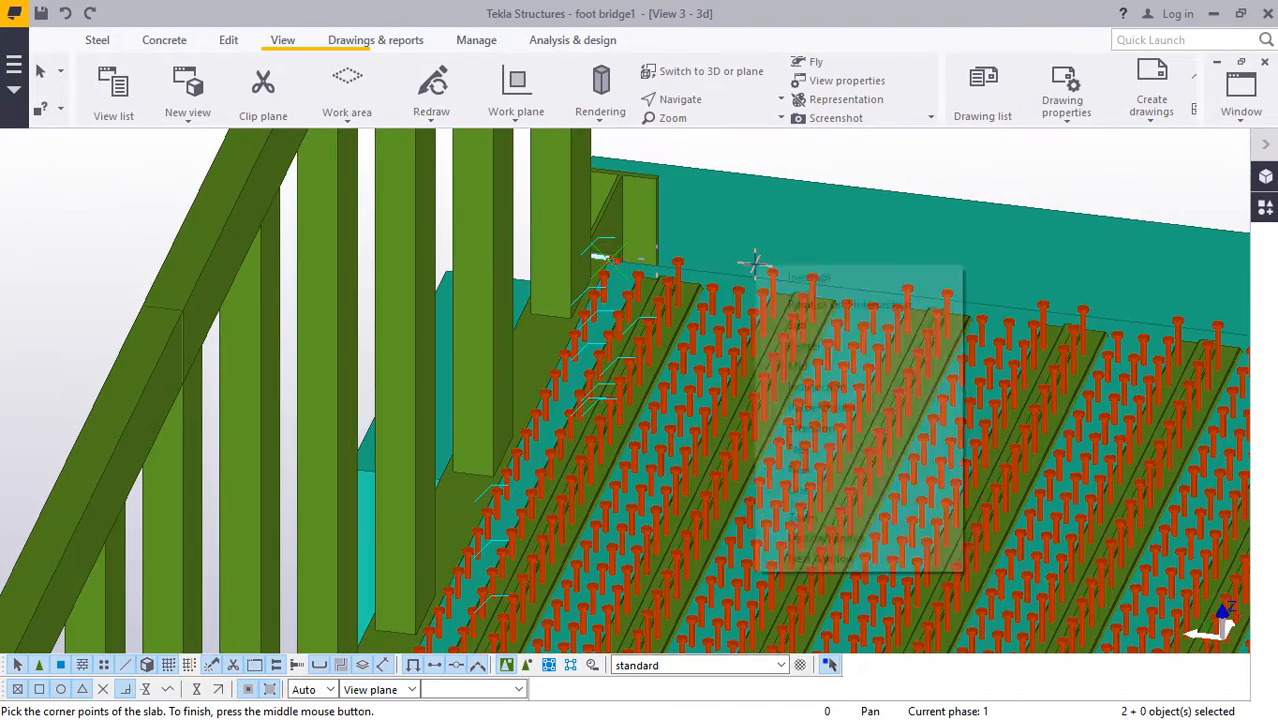
click(800, 277)
Examine how the new slab's end sits against the girder end plate, the metal deck and the end support.
click(727, 104)
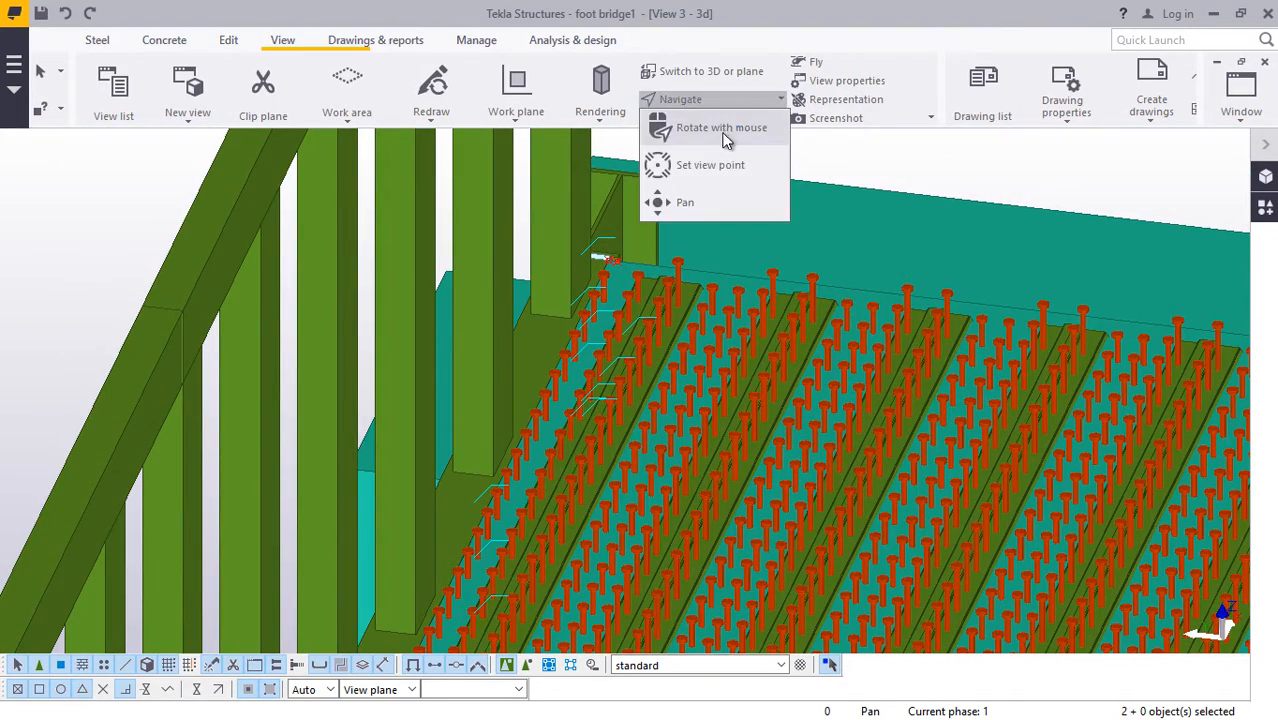
click(727, 138)
drag(830, 272, 725, 294)
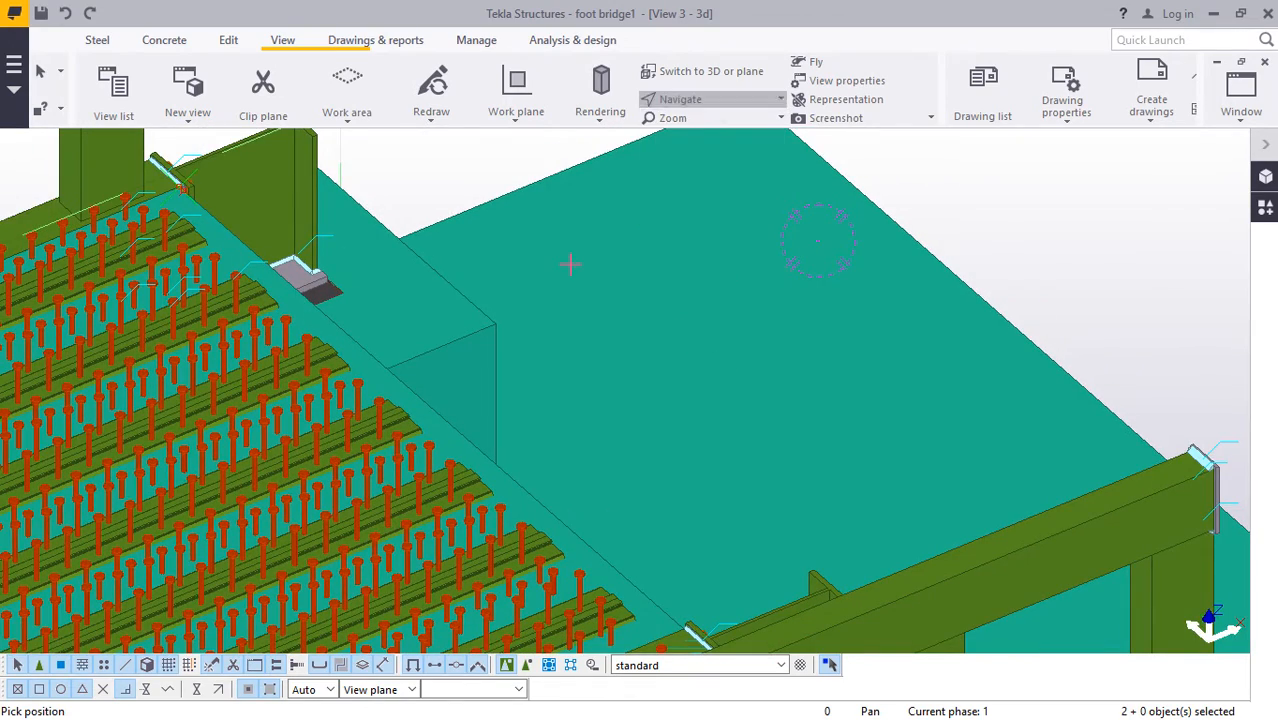
drag(250, 294, 23, 251)
scroll(583, 364, down, 2)
scroll(718, 371, down, 1)
ctrl+middle_drag(411, 322, 406, 390)
scroll(488, 355, up, 4)
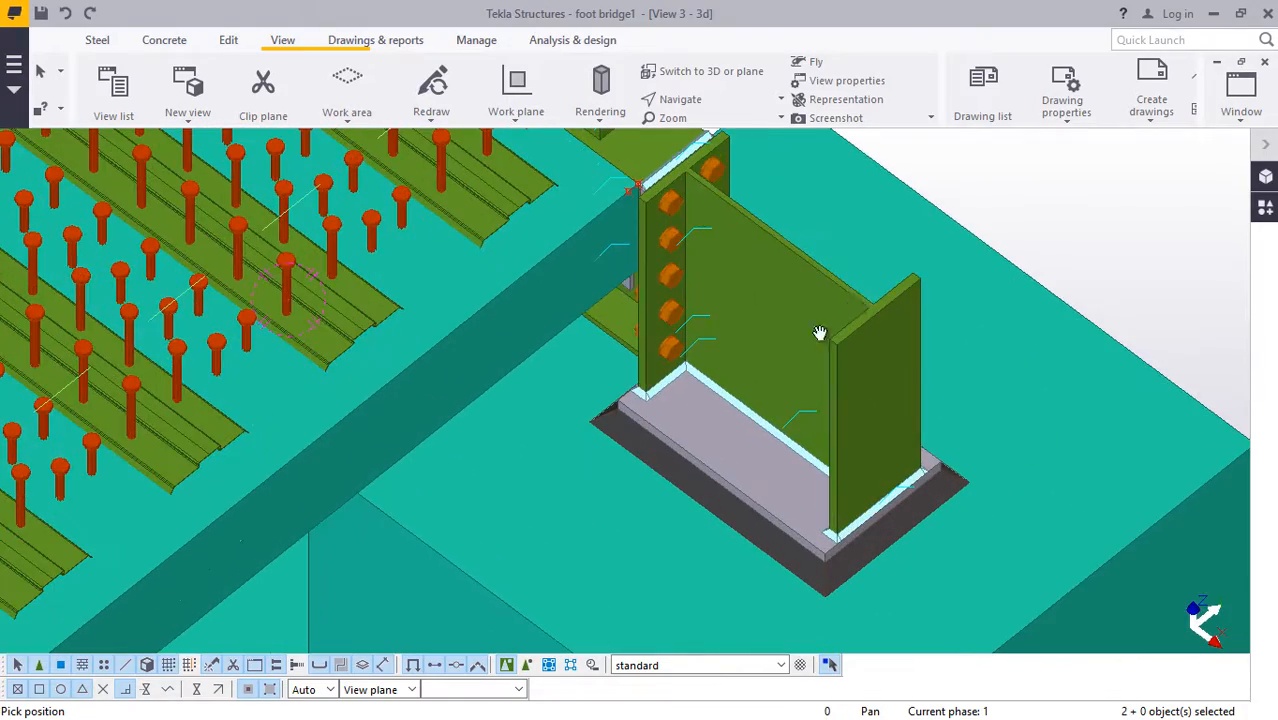
click(689, 104)
click(690, 130)
drag(543, 276, 596, 137)
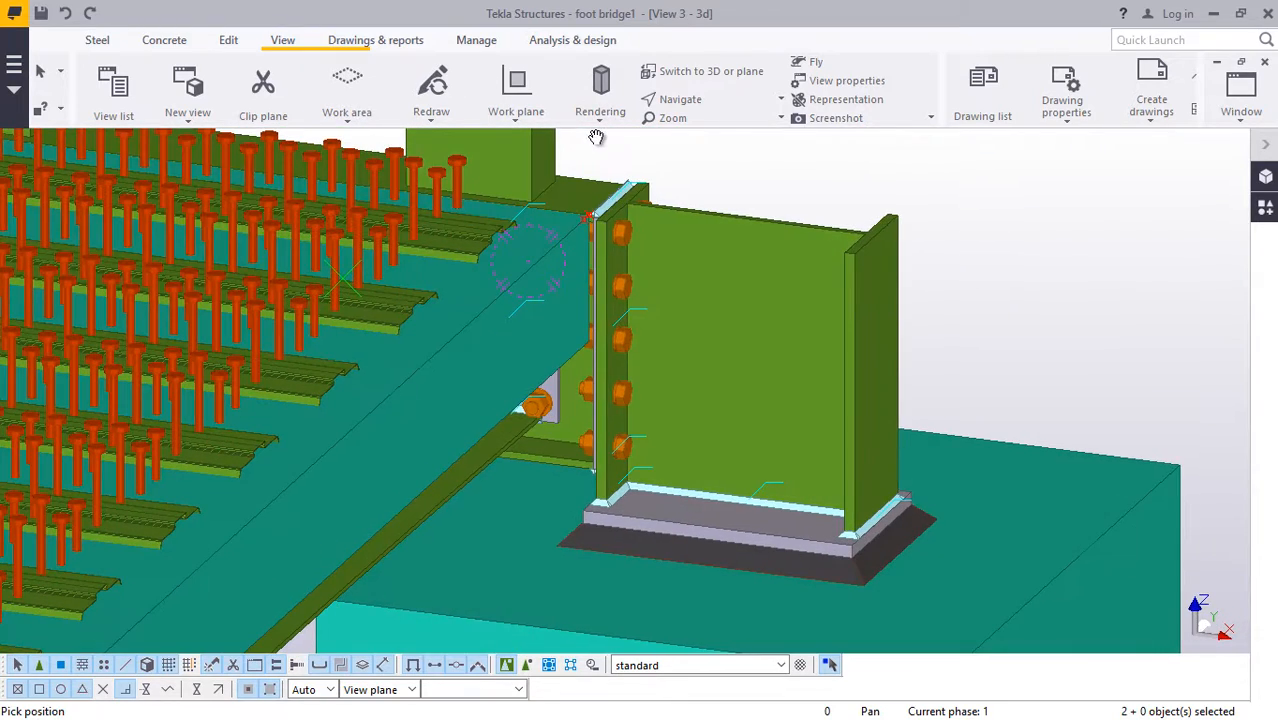
right_click(765, 187)
click(780, 196)
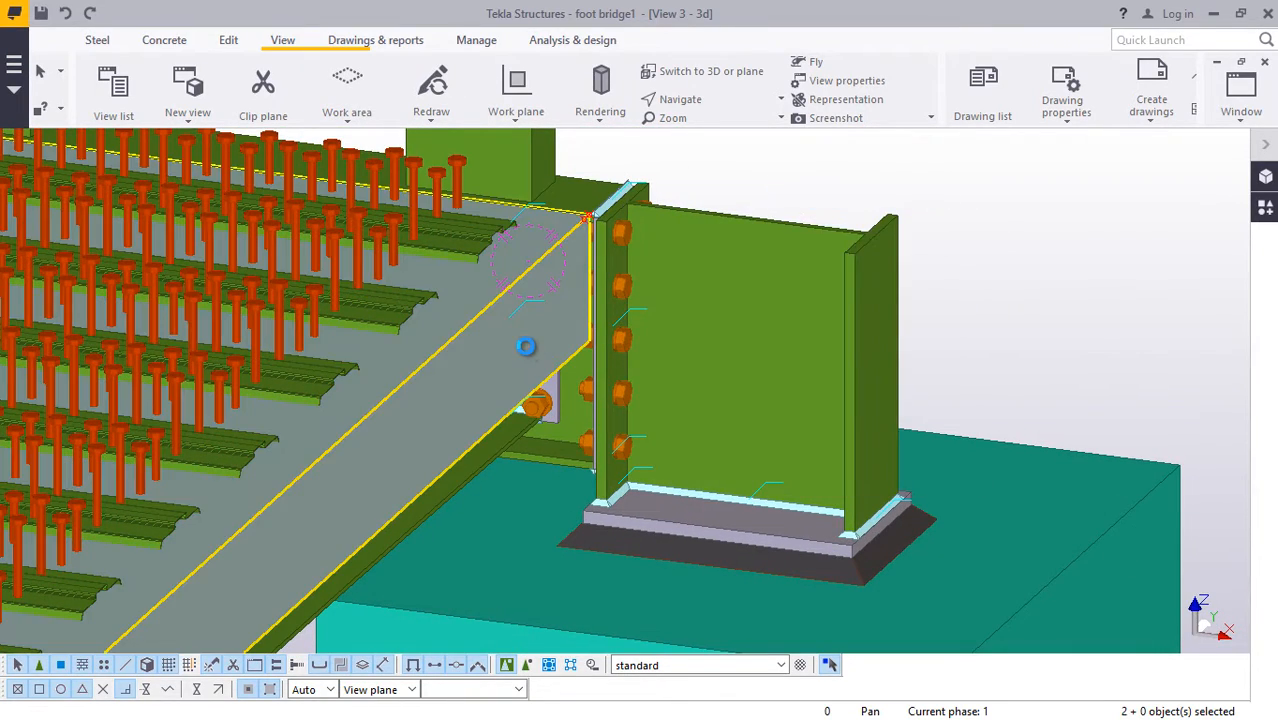
Assign Class 1 to the new deck slab.
click(526, 346)
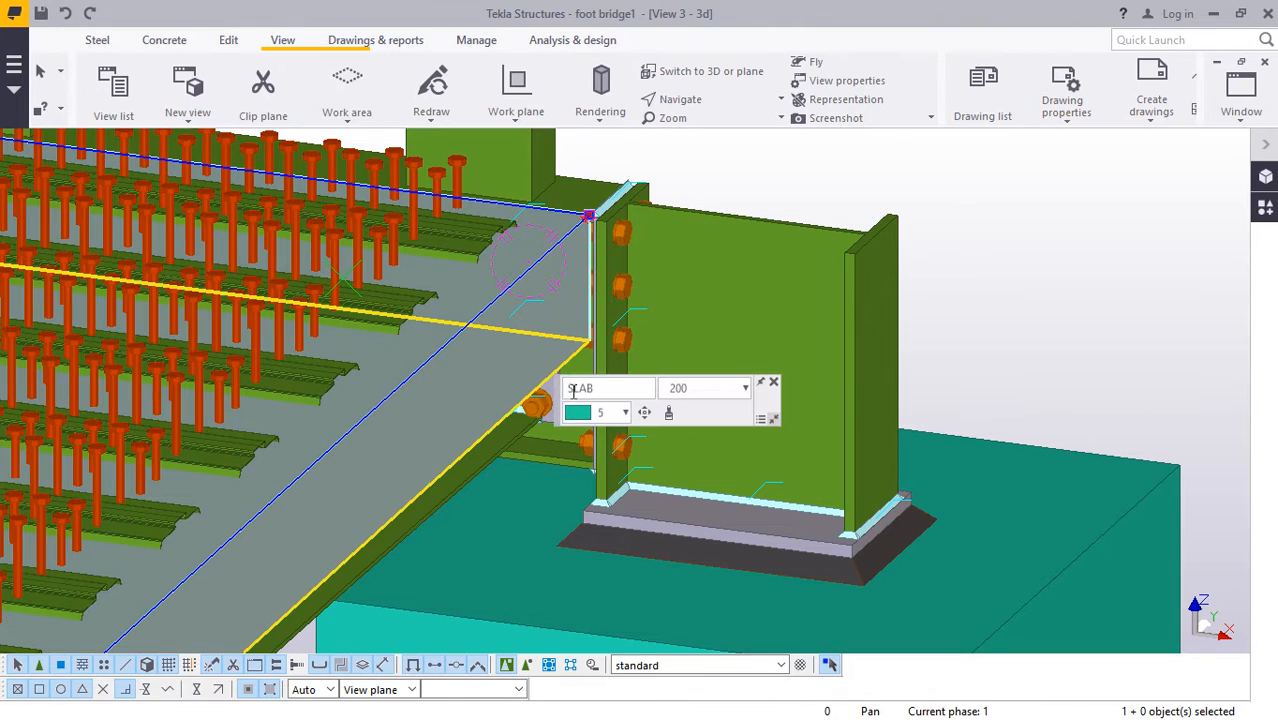
click(626, 414)
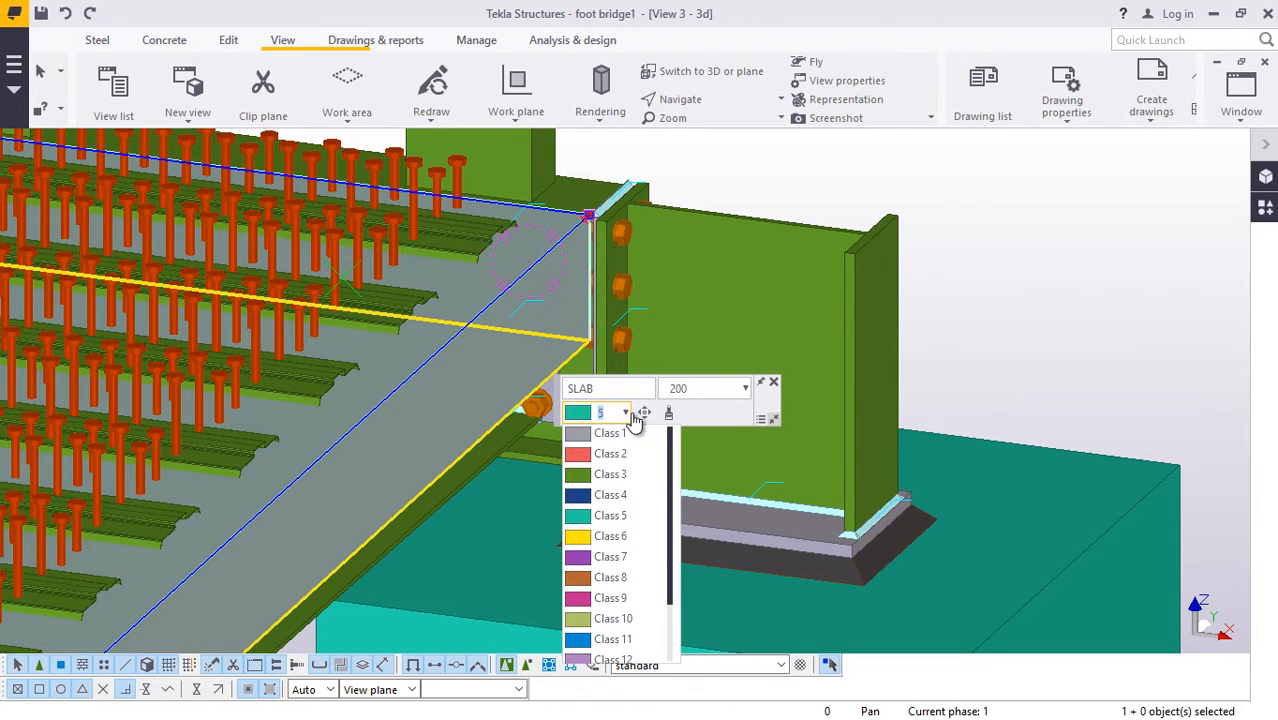
click(610, 436)
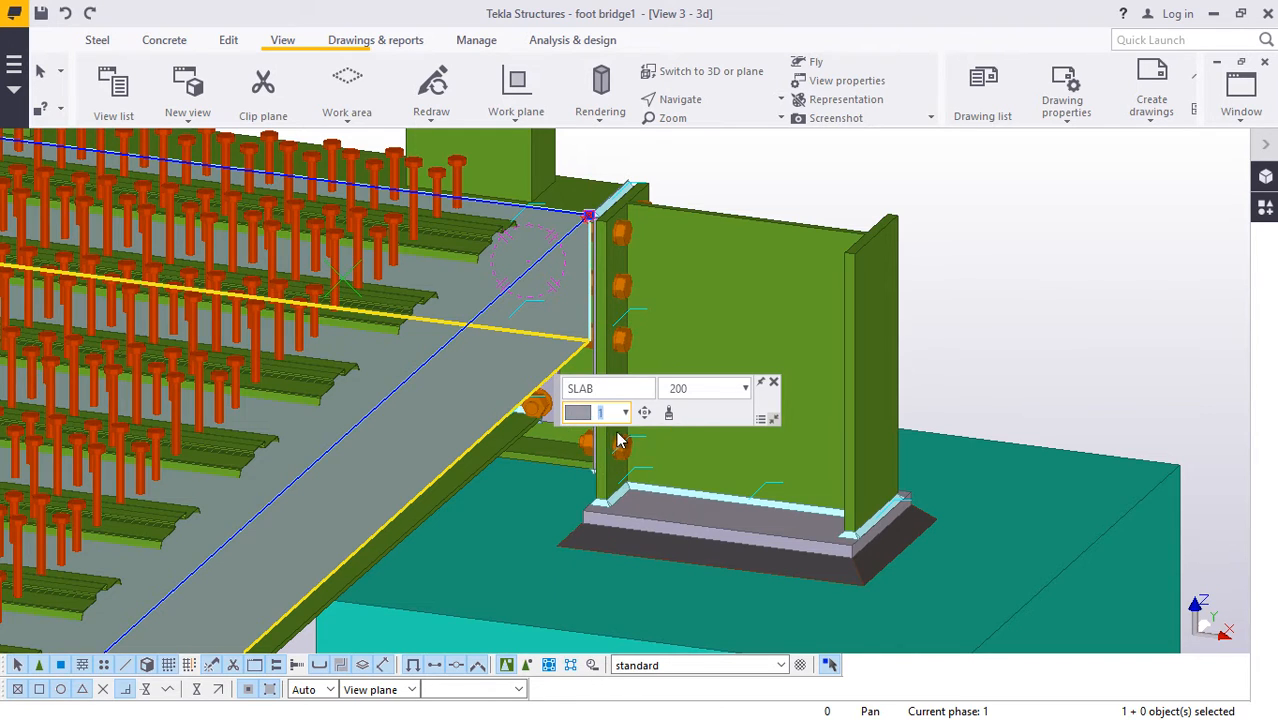
click(1043, 240)
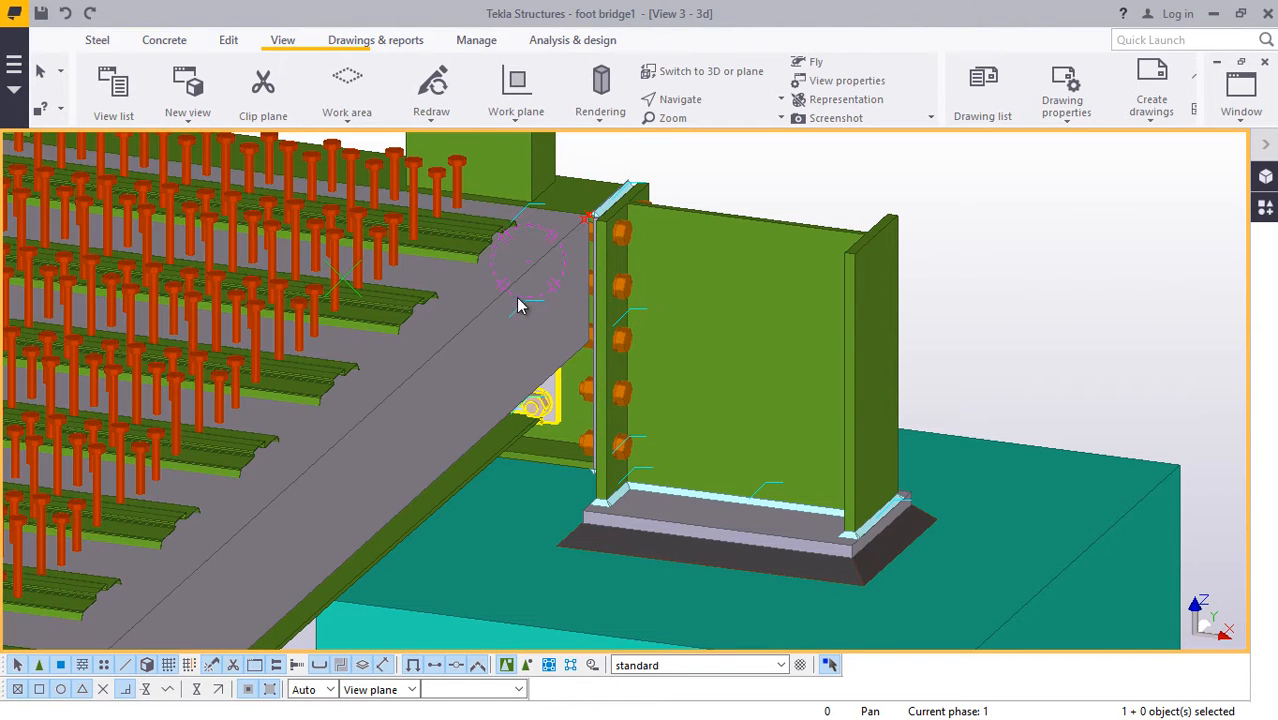
Change the deck slab's class to Class 8.
mouse_move(580, 342)
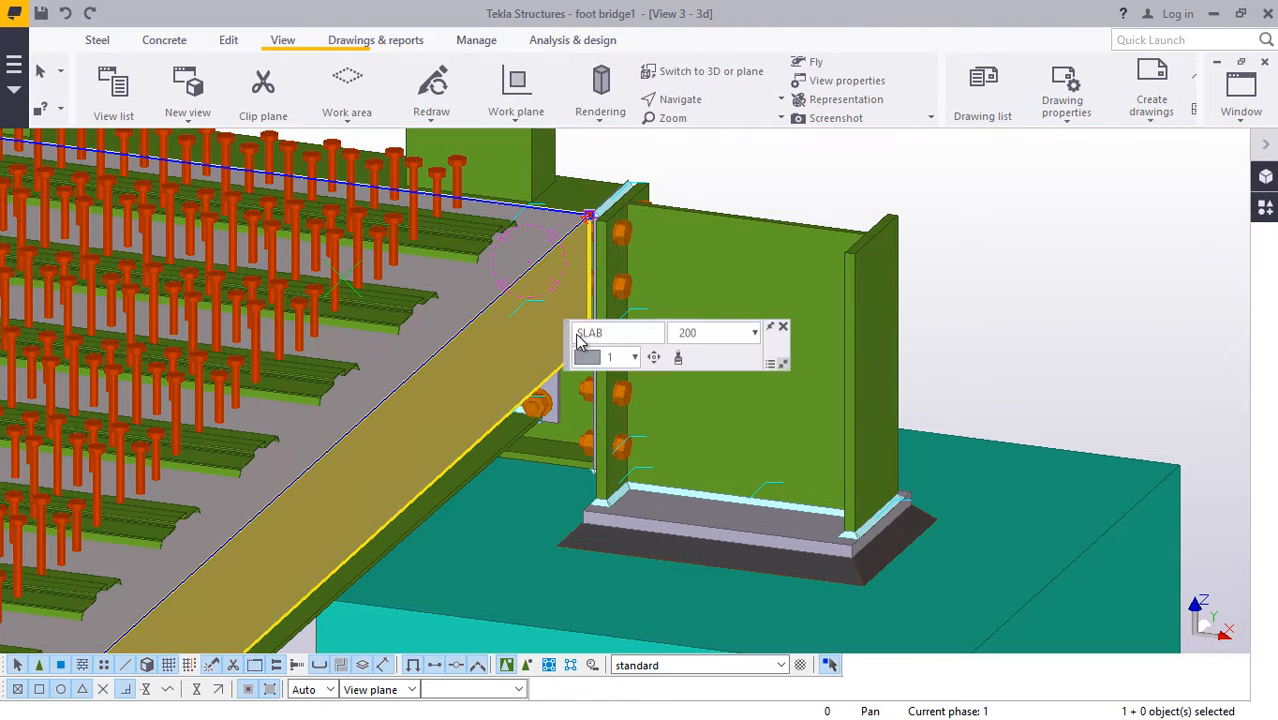
click(637, 360)
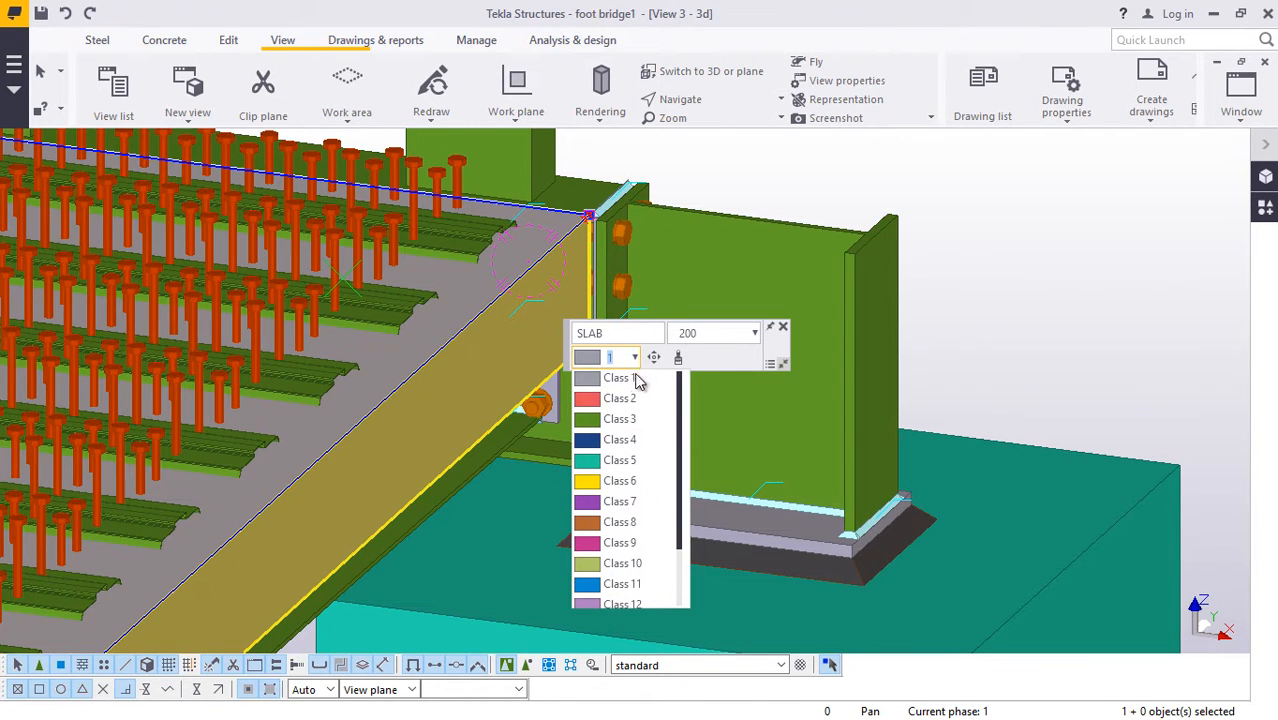
click(620, 522)
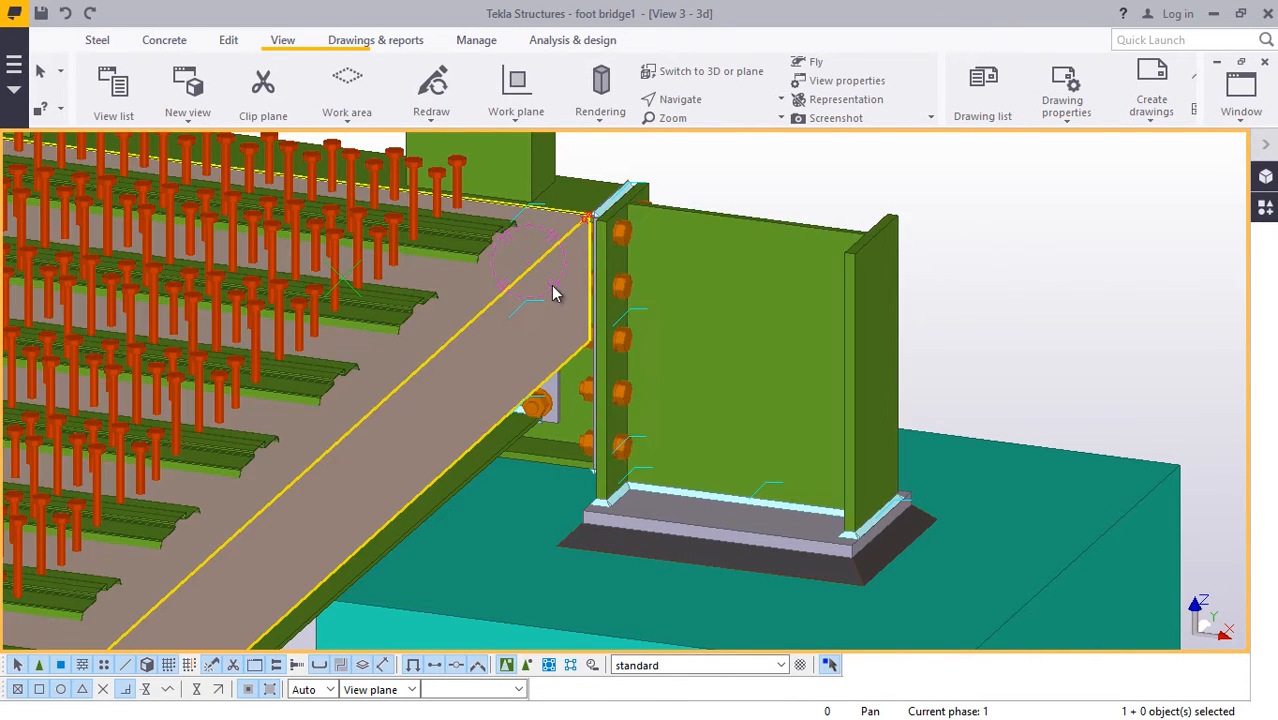
Set the deck slab's in-depth position to Front with a 0.00 offset and modify the slab.
scroll(556, 288, up, 4)
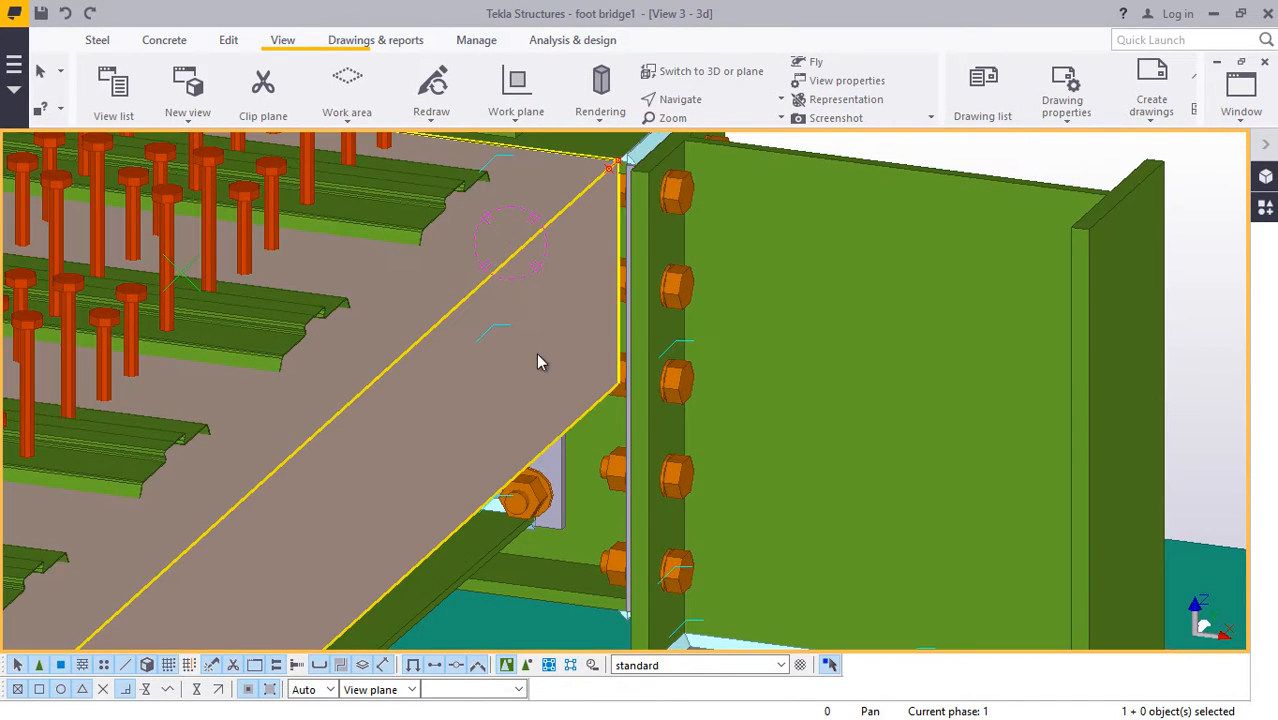
scroll(536, 352, up, 2)
scroll(785, 355, down, 2)
scroll(787, 360, down, 2)
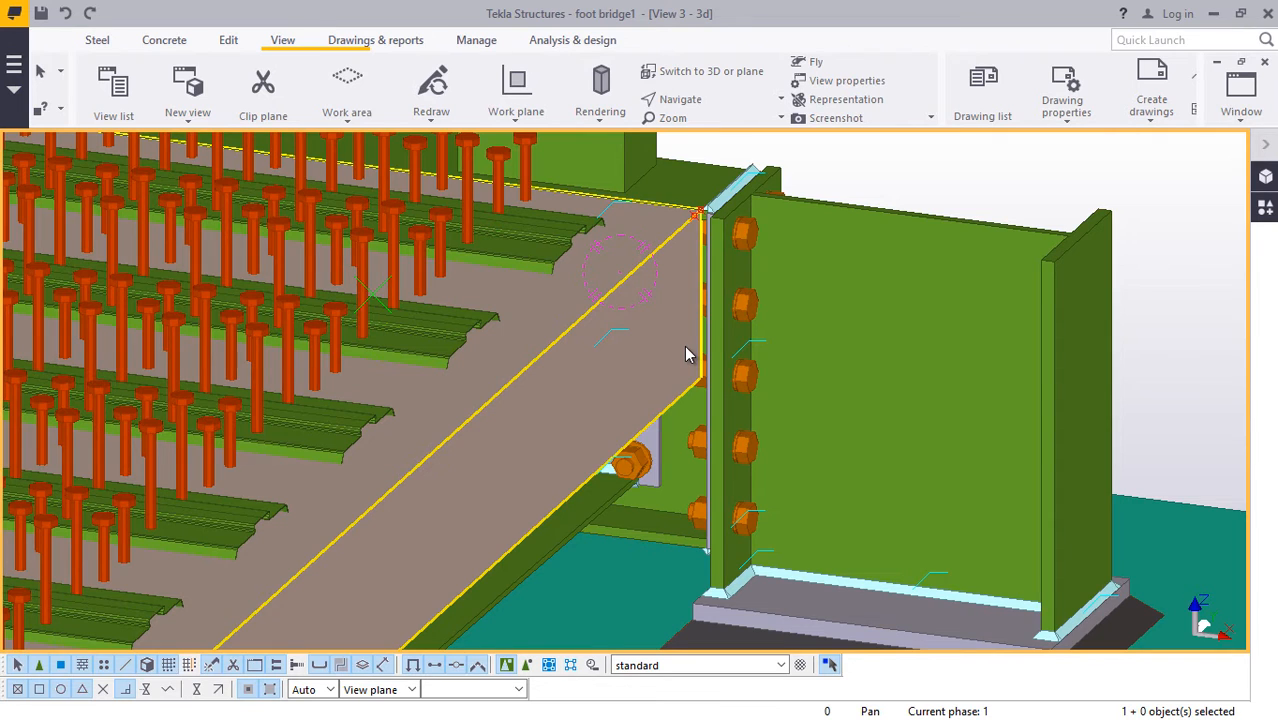
double_click(590, 345)
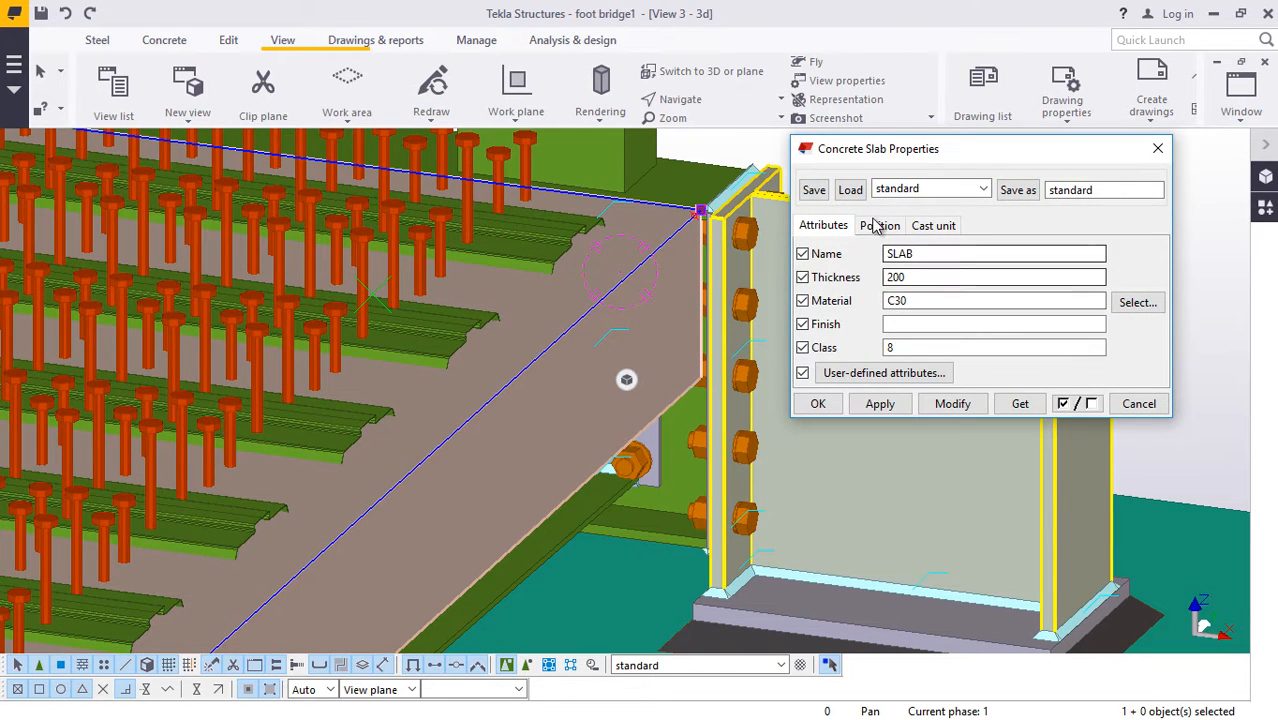
click(886, 230)
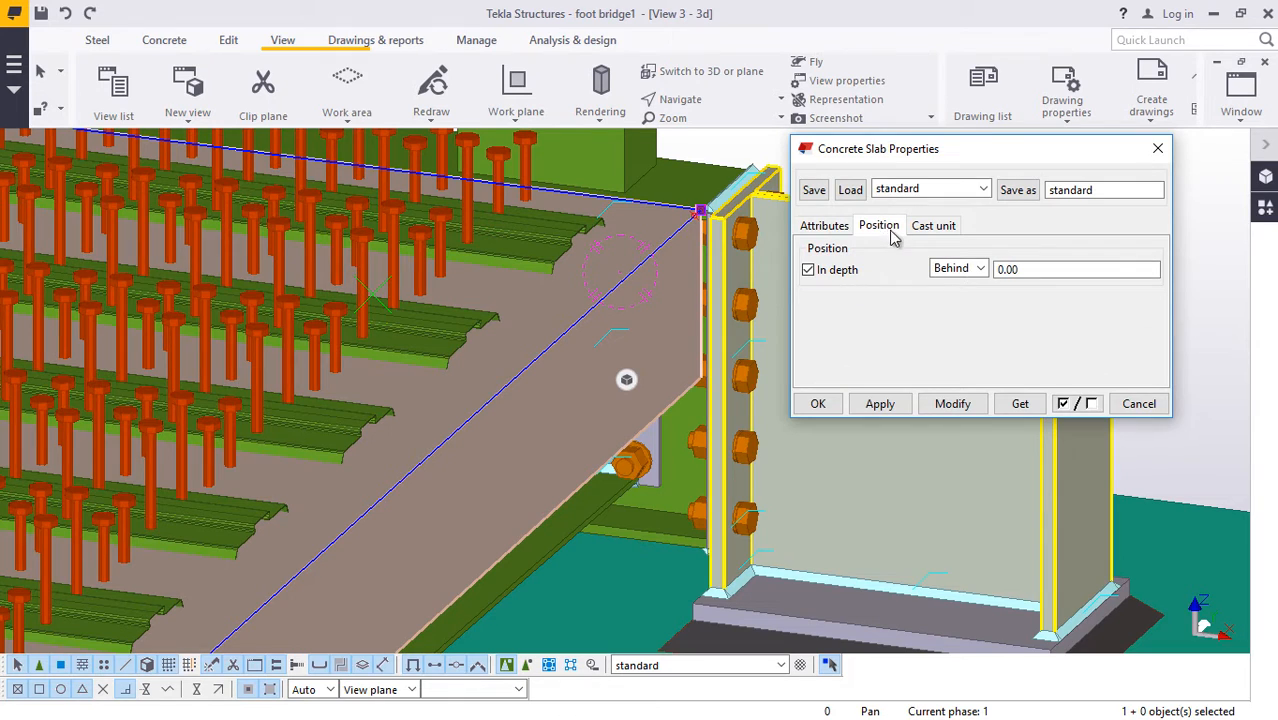
click(981, 270)
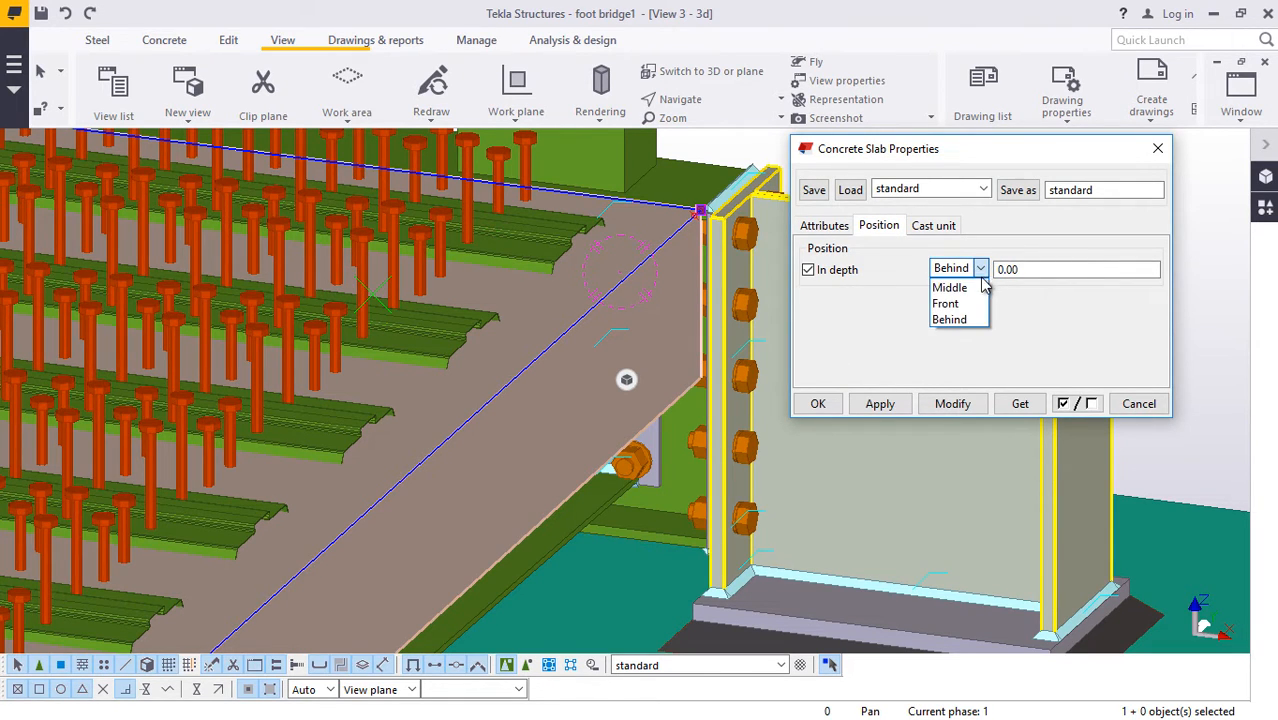
click(975, 322)
click(955, 405)
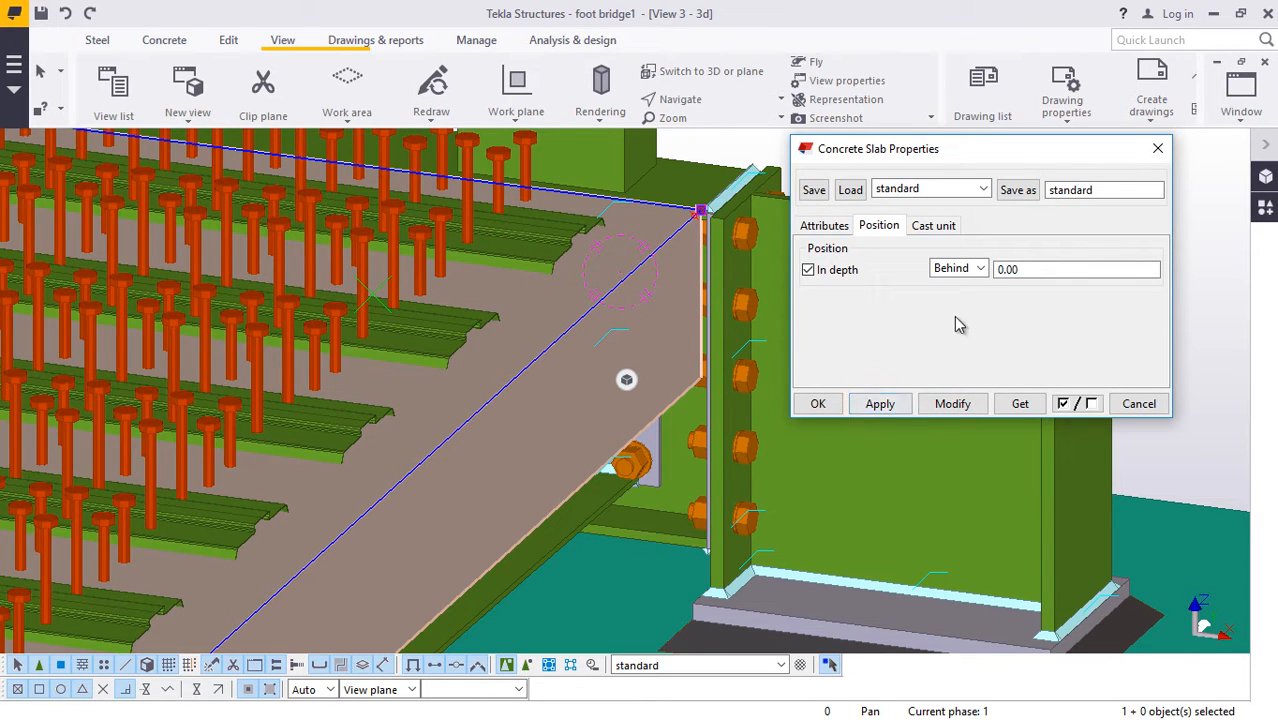
click(983, 270)
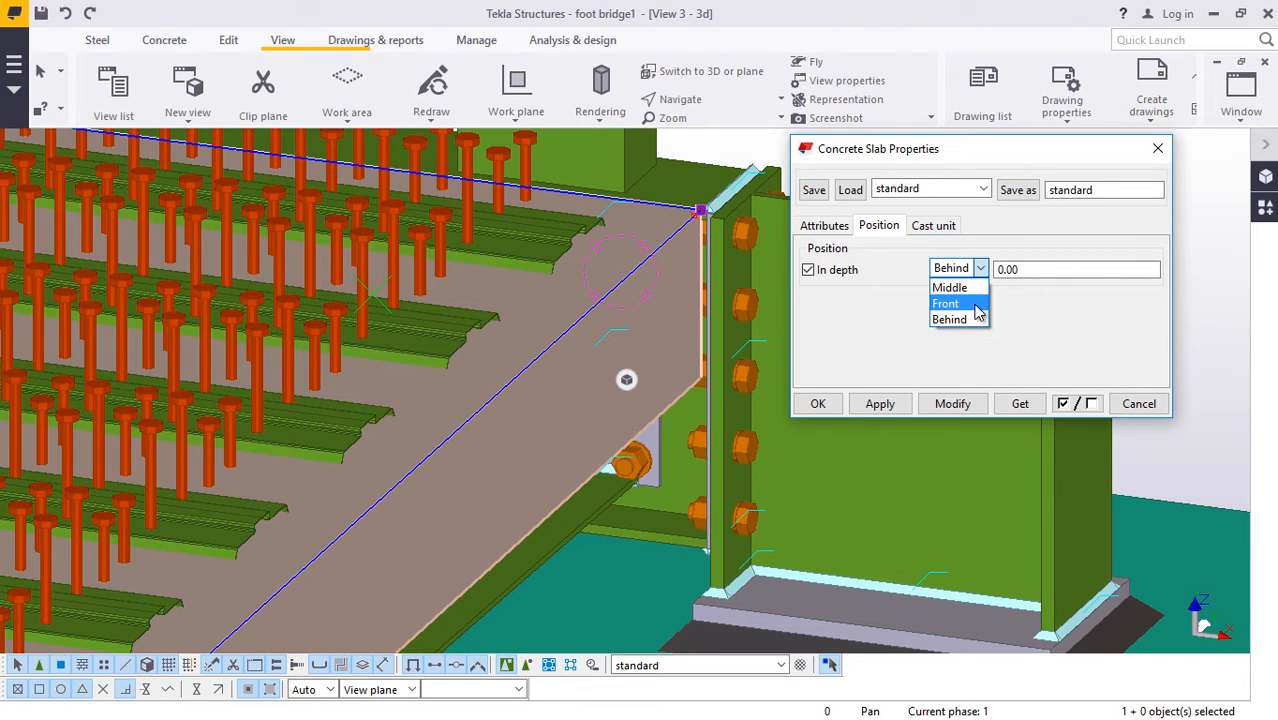
click(975, 305)
click(950, 404)
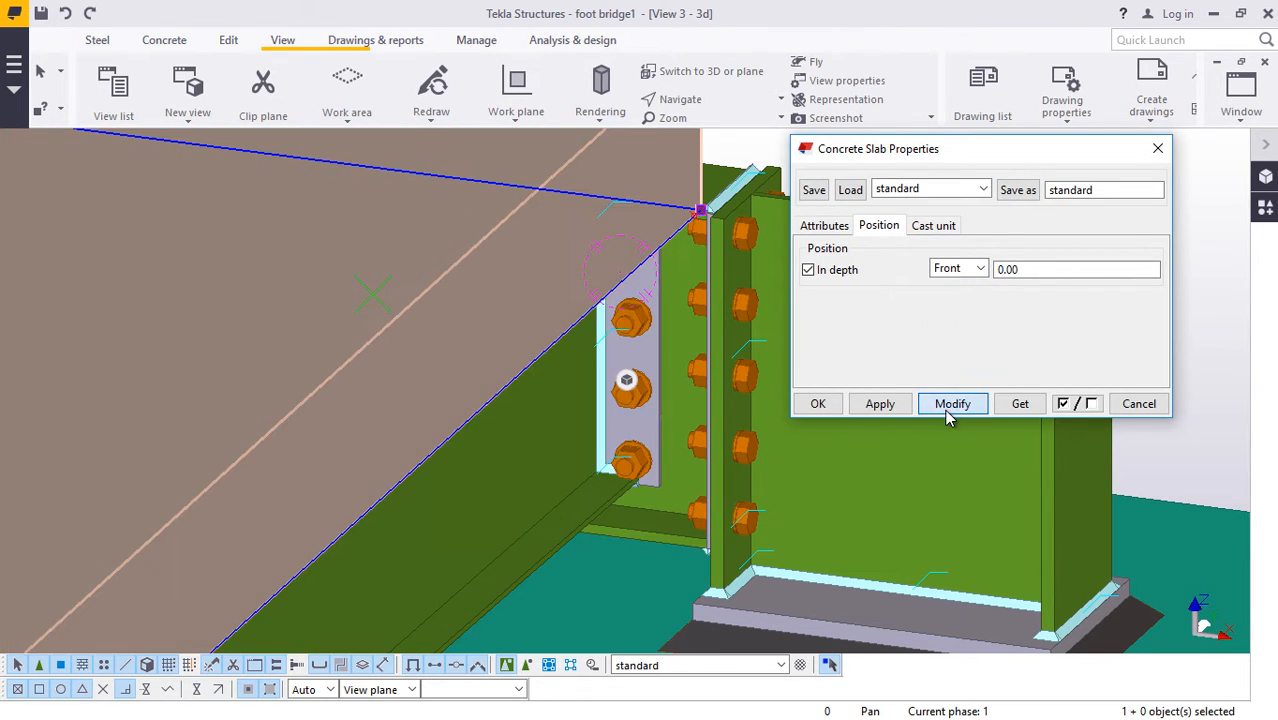
click(816, 404)
scroll(800, 392, down, 3)
click(950, 157)
Examine the end elevation of the deck slab to see how it sits over the studs, metal deck and end girder.
scroll(928, 305, down, 1)
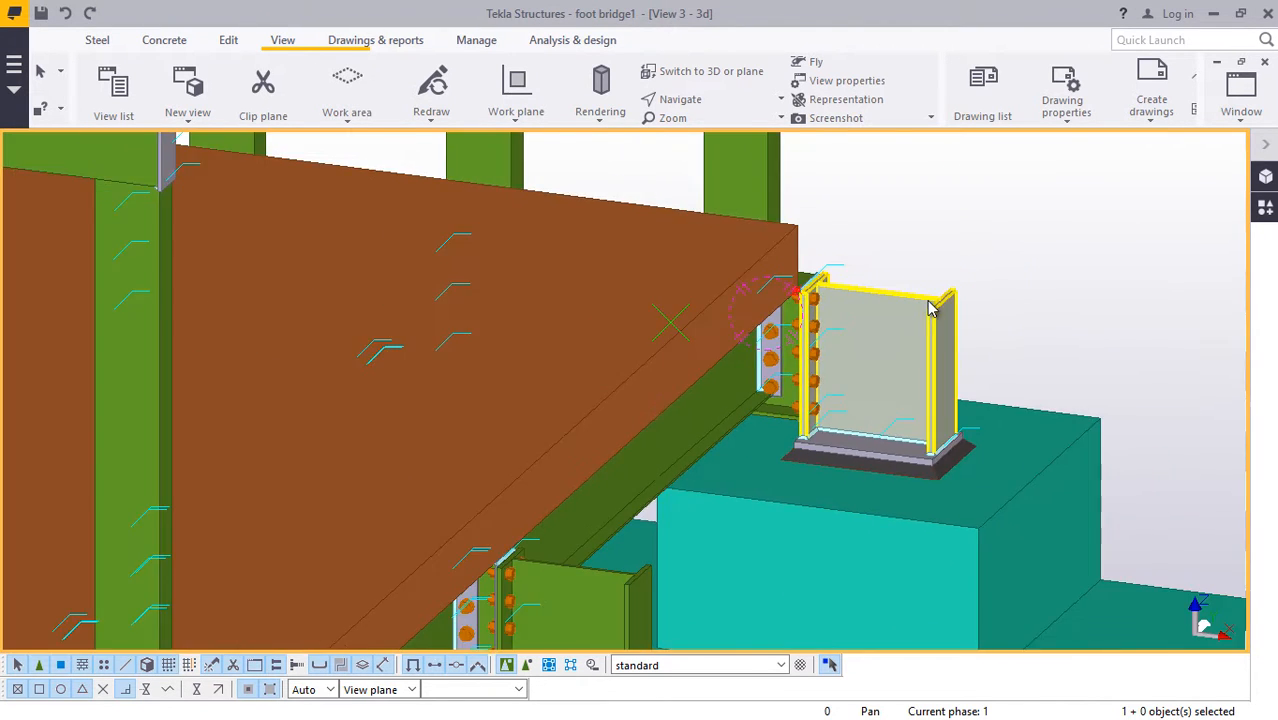
scroll(928, 305, down, 3)
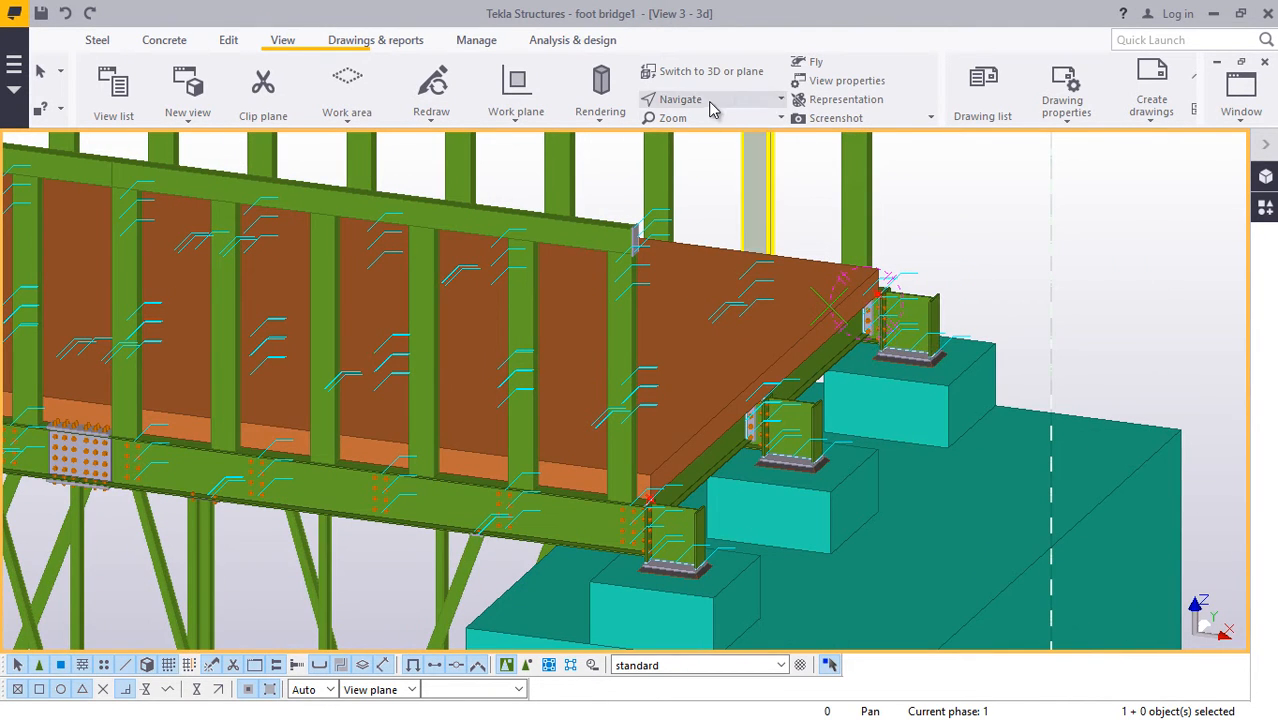
click(713, 108)
click(713, 131)
drag(773, 333, 815, 390)
scroll(815, 390, up, 4)
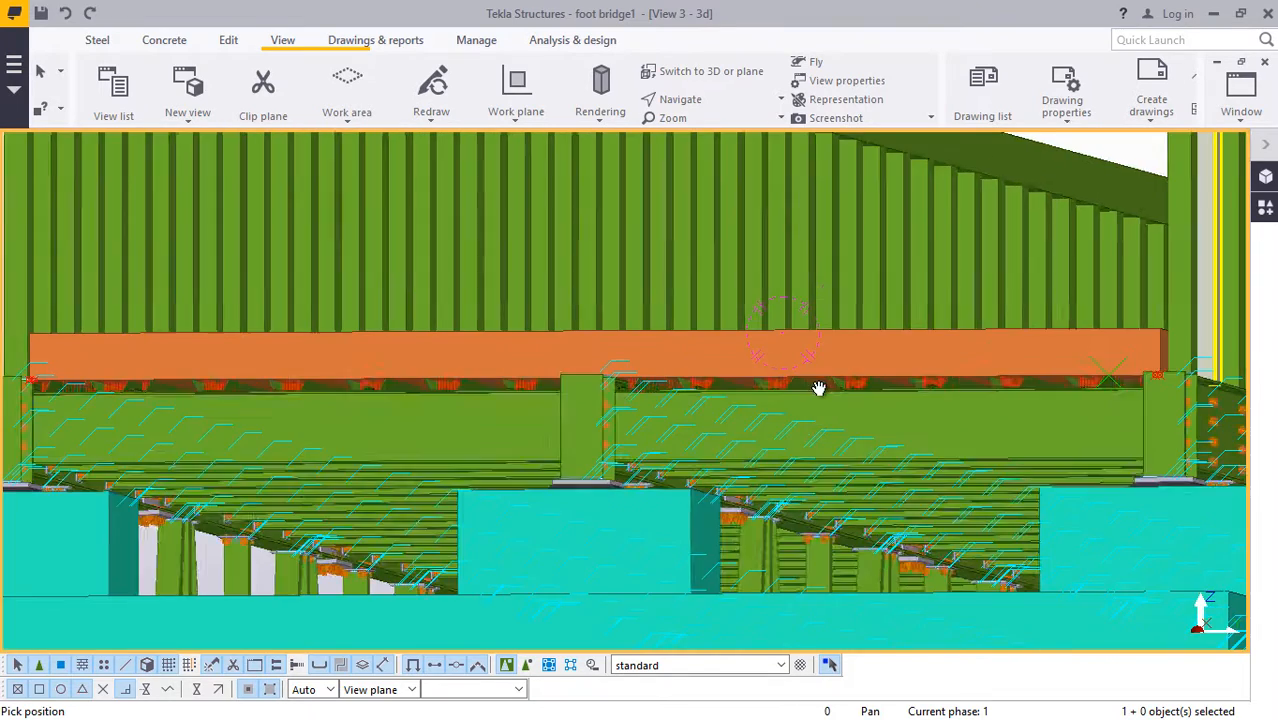
ctrl+middle_drag(836, 379, 893, 398)
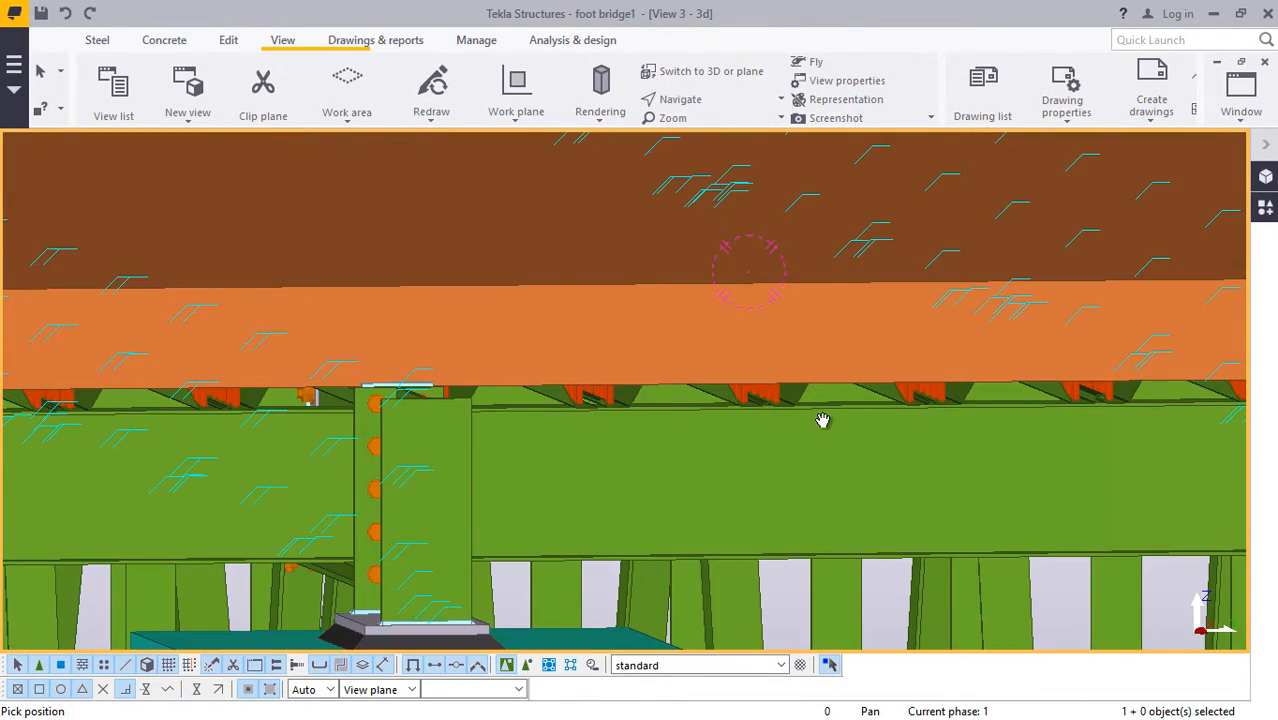
scroll(815, 418, up, 3)
right_click(733, 229)
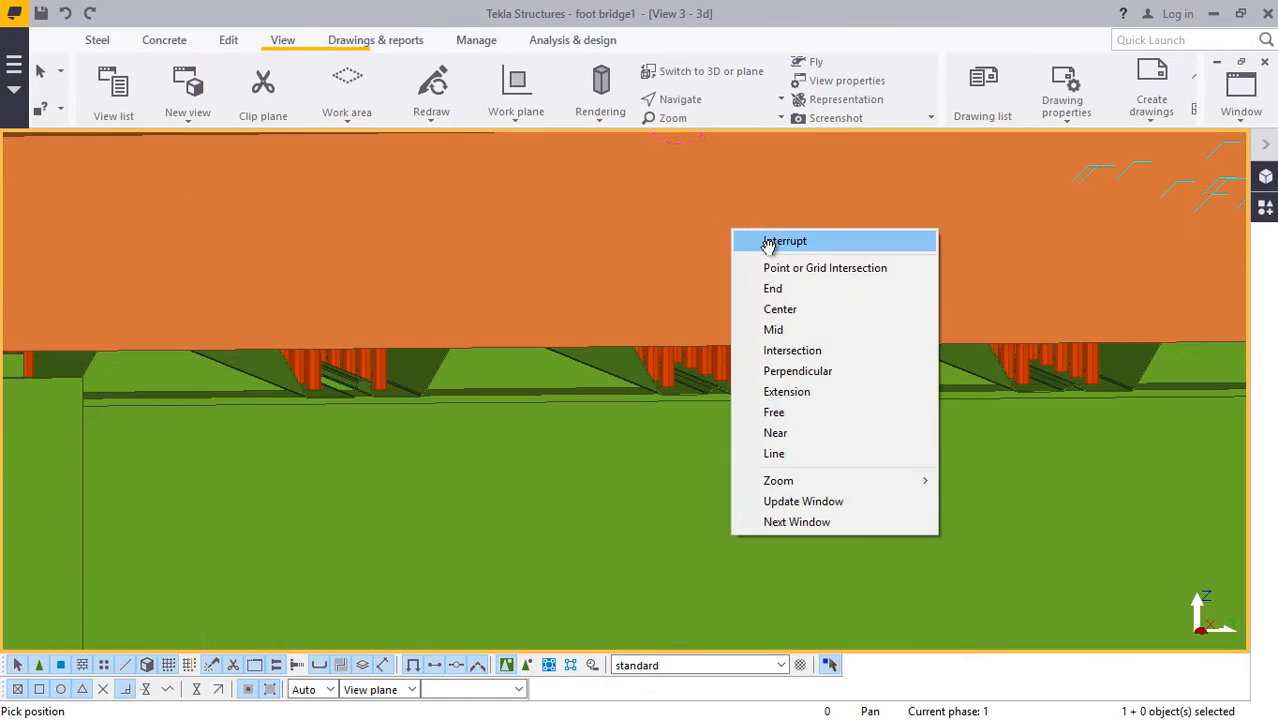
click(783, 241)
Set the concrete deck slab's thickness to 300 and modify the slab.
double_click(765, 218)
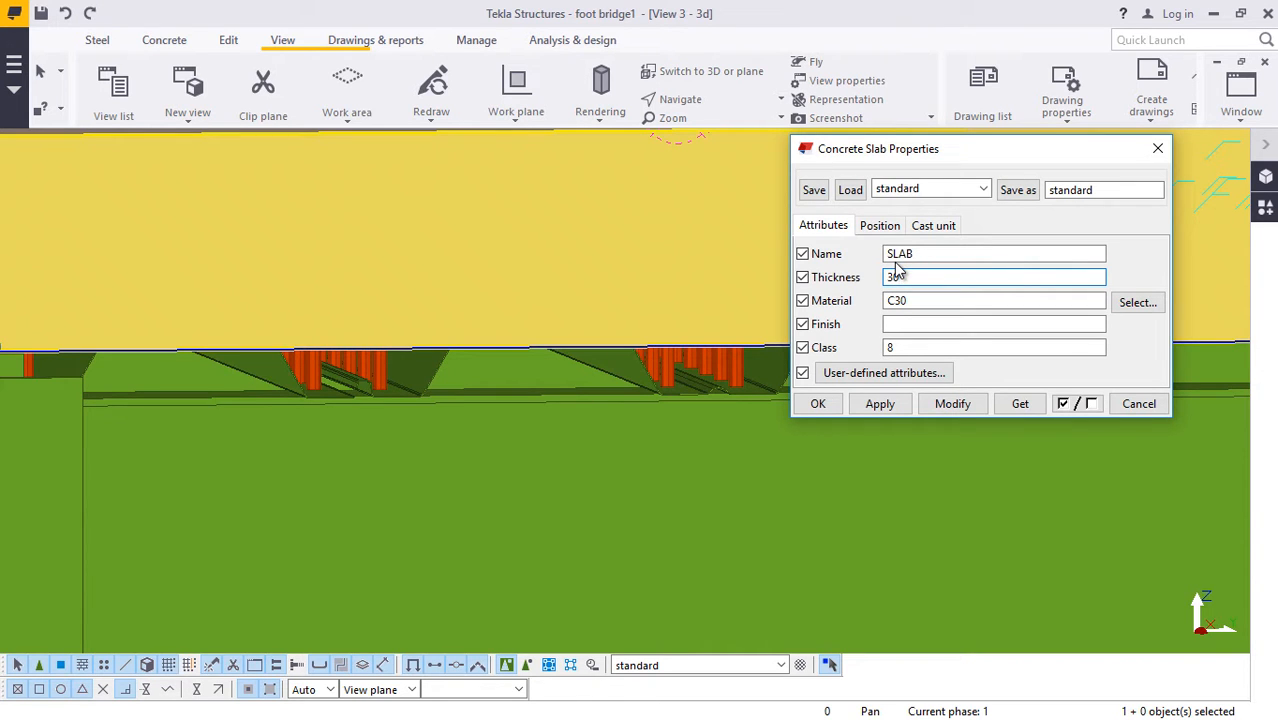
click(950, 410)
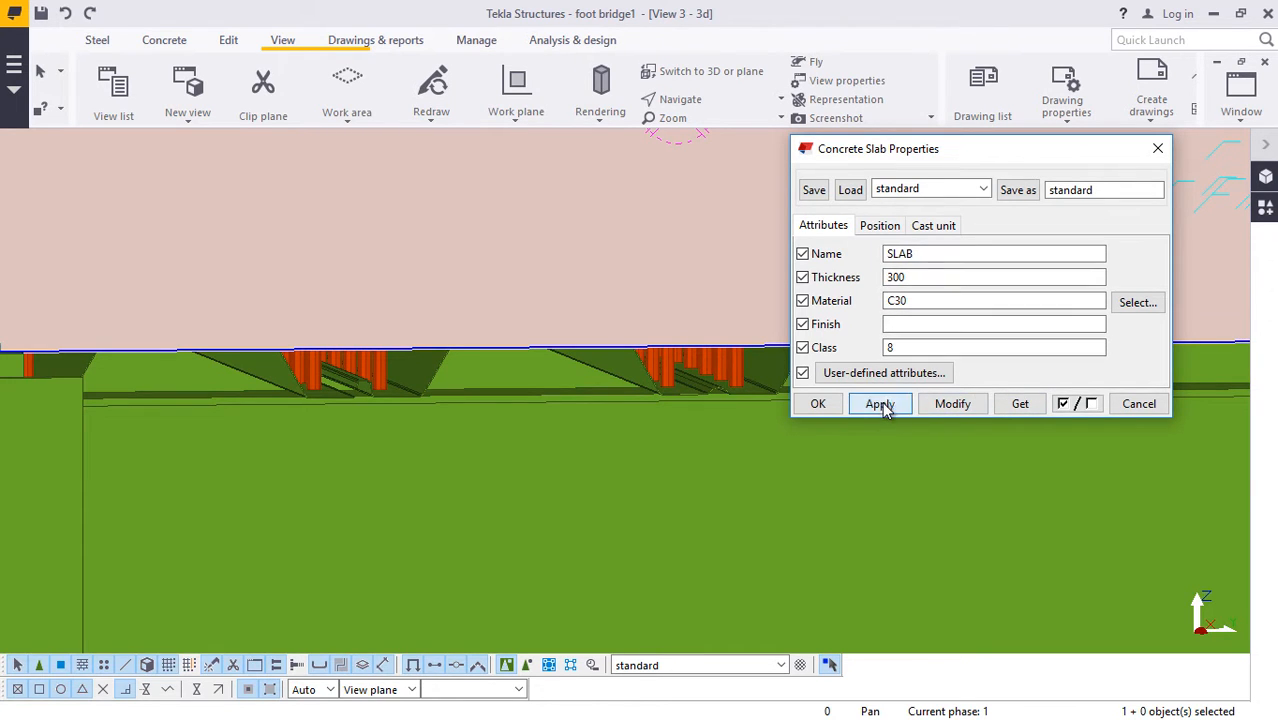
click(818, 404)
Move the concrete deck slab 50 vertically down, starting from the upper corner at its end.
scroll(700, 368, up, 5)
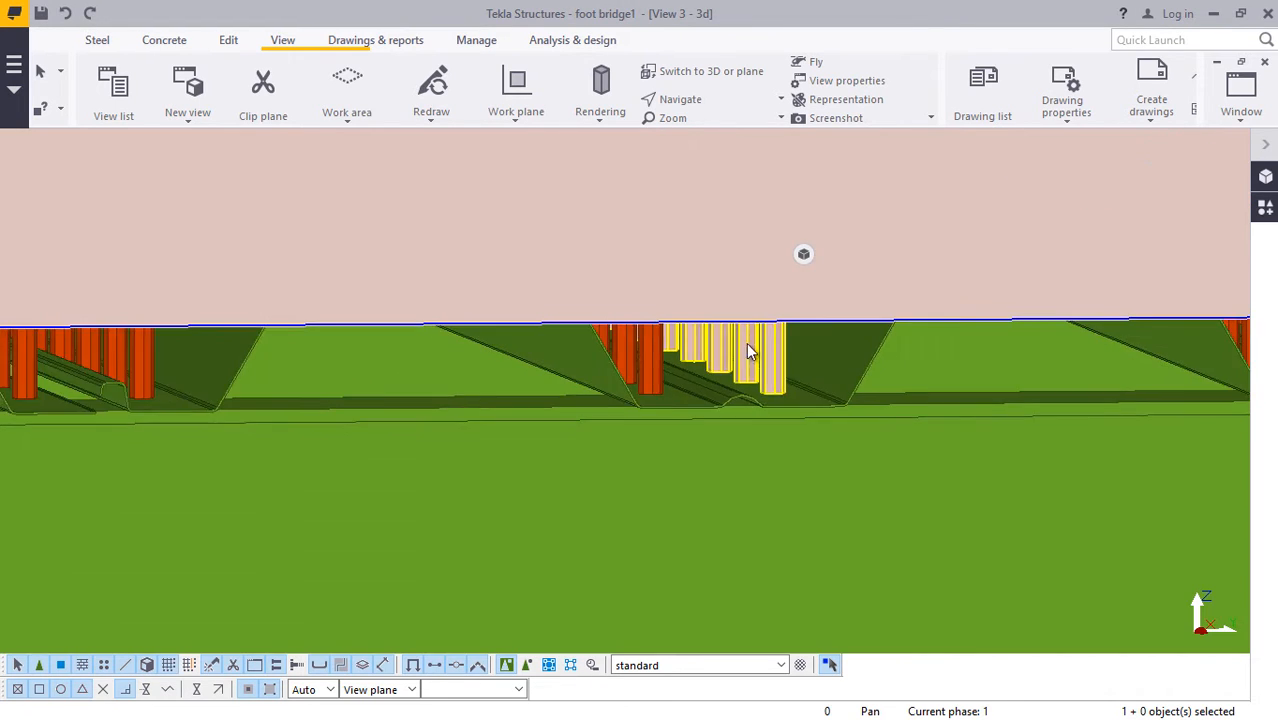
scroll(760, 345, down, 6)
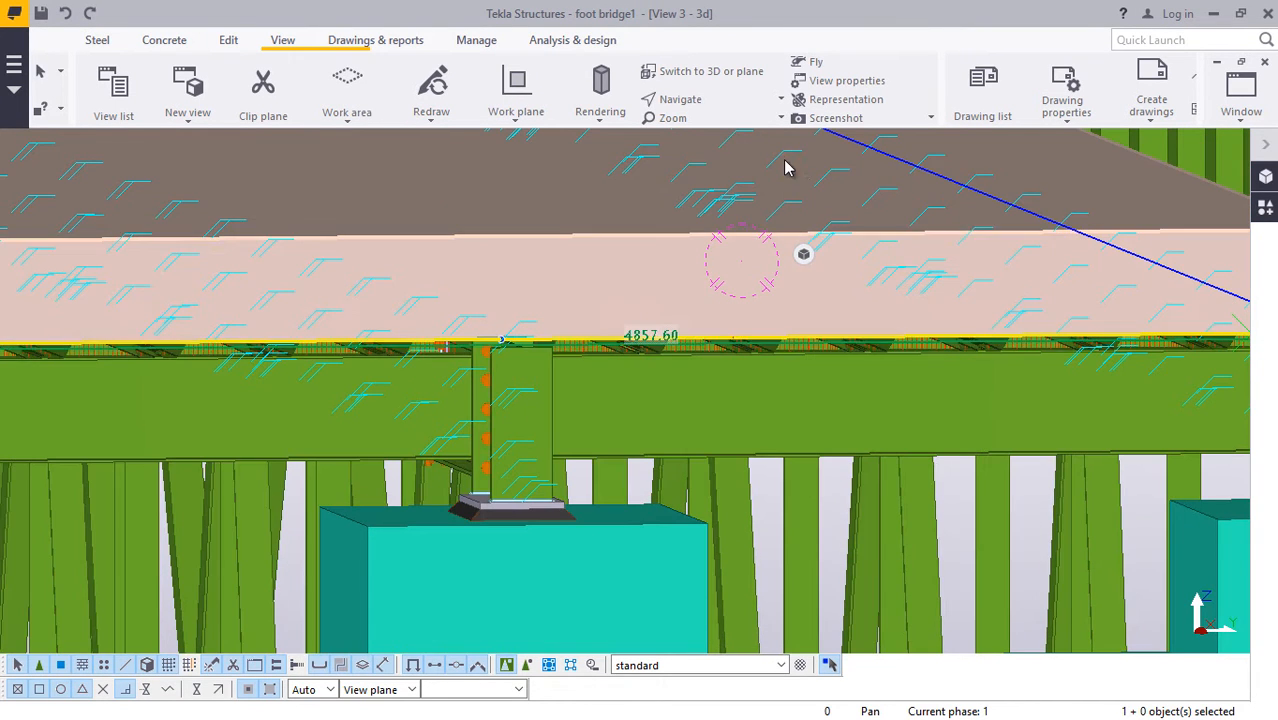
click(680, 99)
click(690, 163)
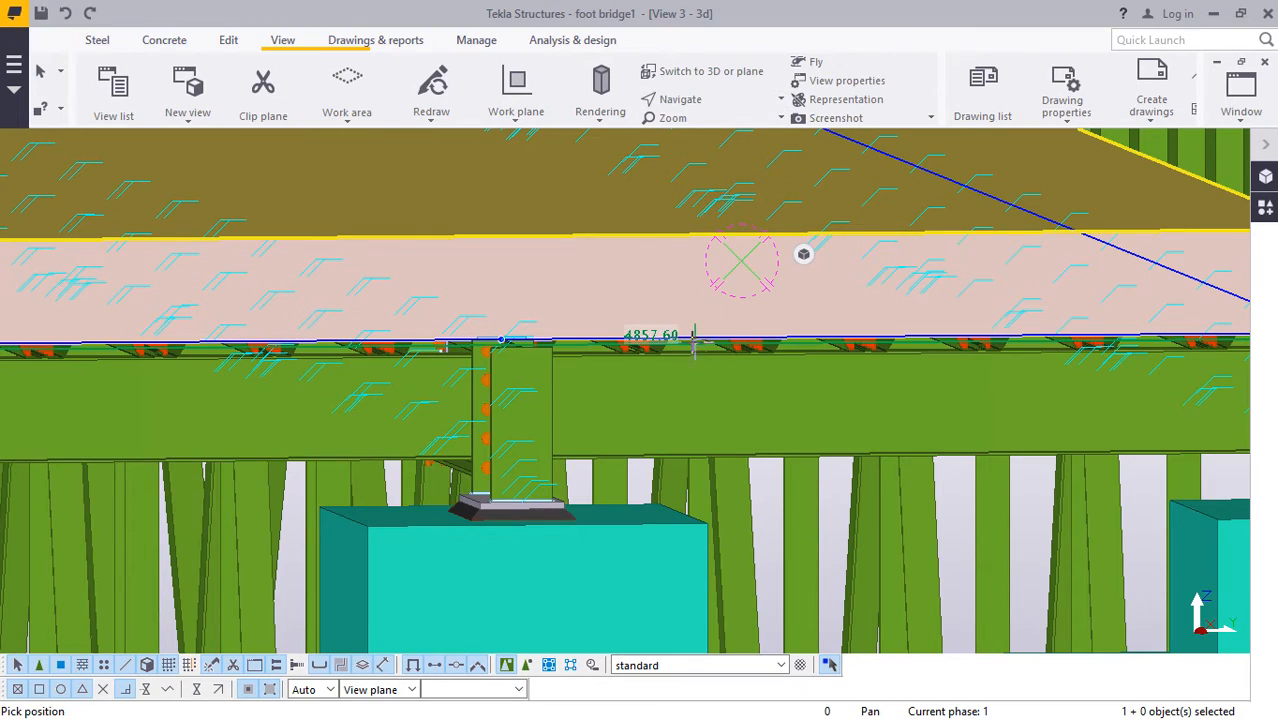
mouse_move(698, 347)
ctrl+middle_down()
mouse_move(451, 345)
mouse_move(428, 365)
mouse_move(427, 396)
mouse_move(436, 426)
mouse_move(442, 413)
mouse_move(847, 436)
mouse_move(1153, 491)
mouse_move(1064, 414)
ctrl+middle_up()
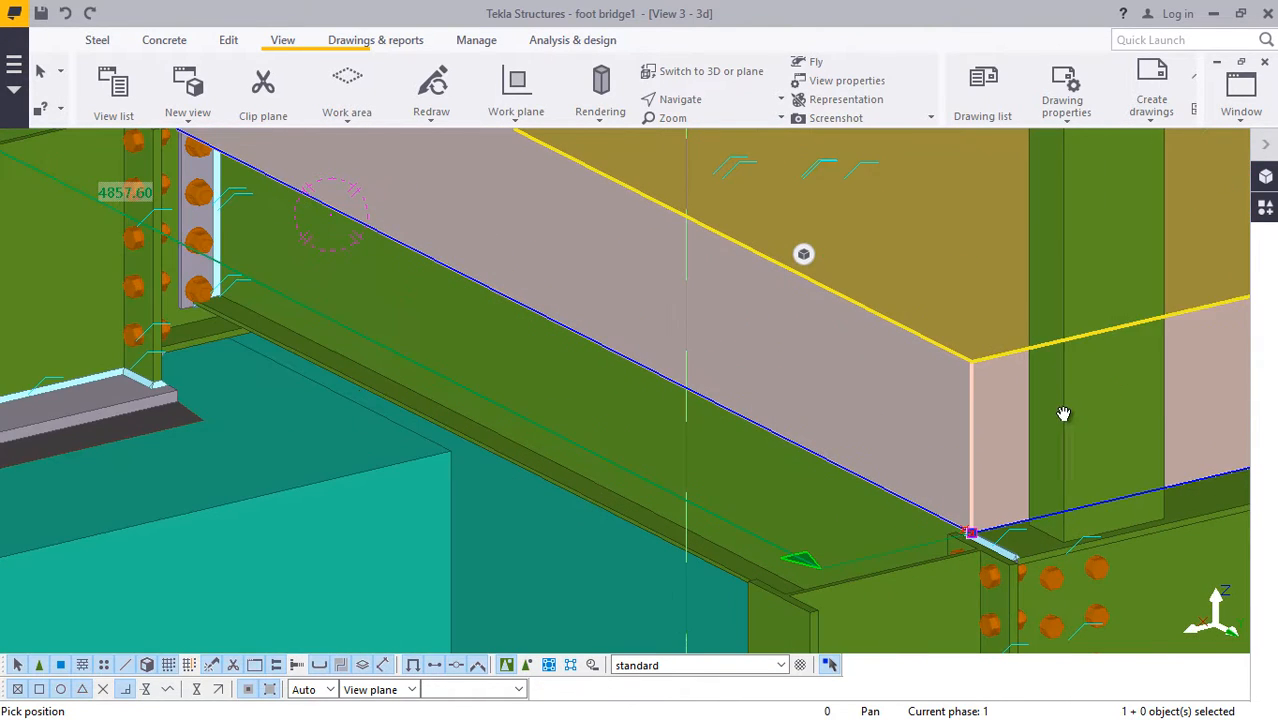
right_click(1064, 414)
click(1100, 121)
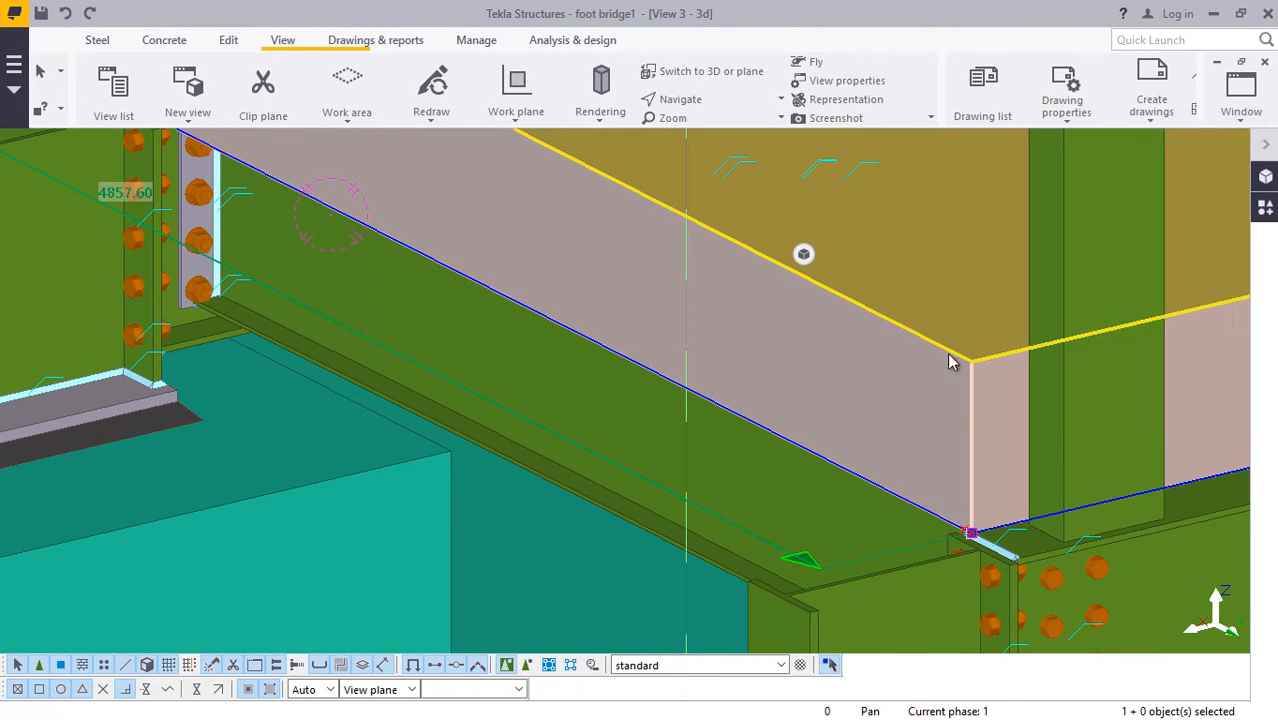
right_click(903, 376)
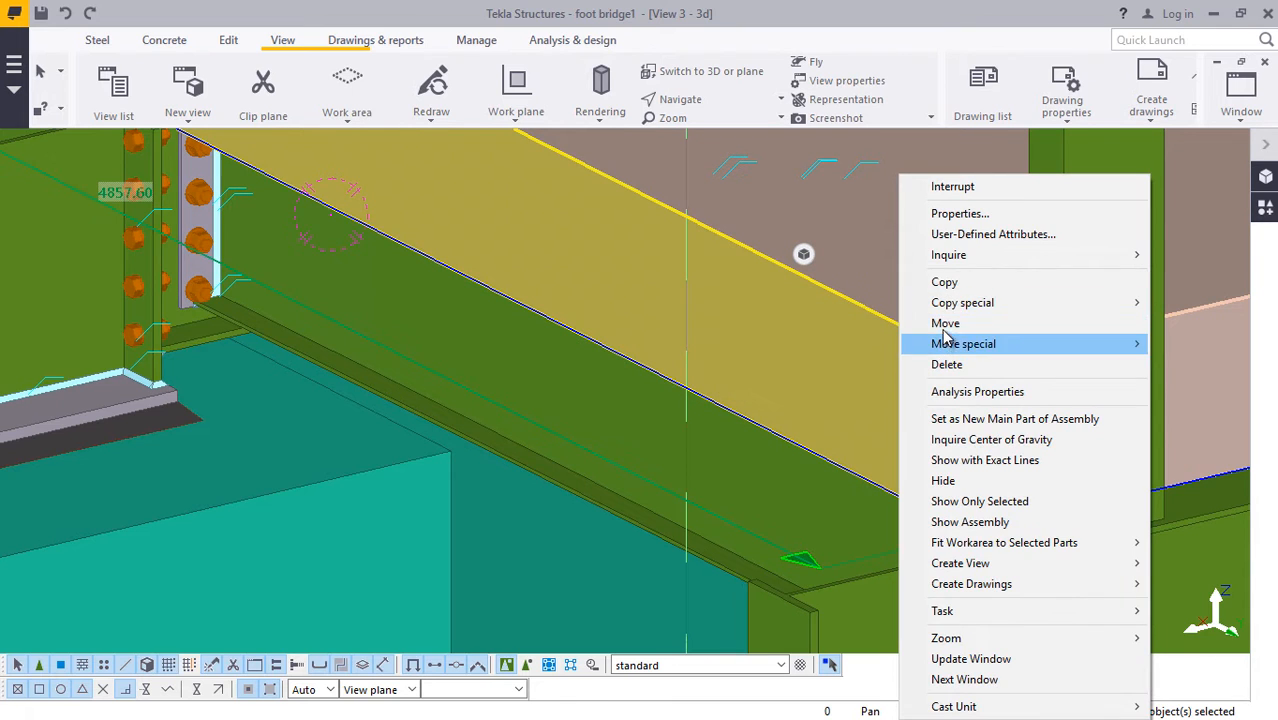
click(945, 323)
scroll(979, 442, up, 4)
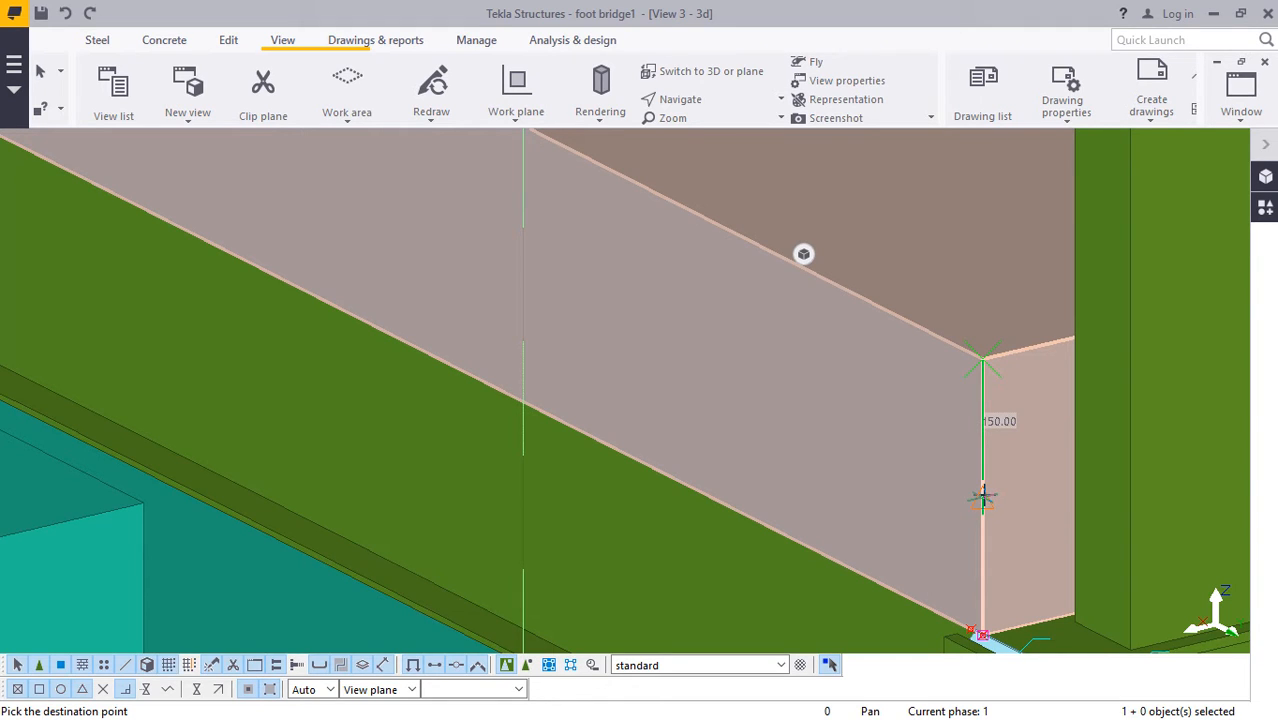
text(50)
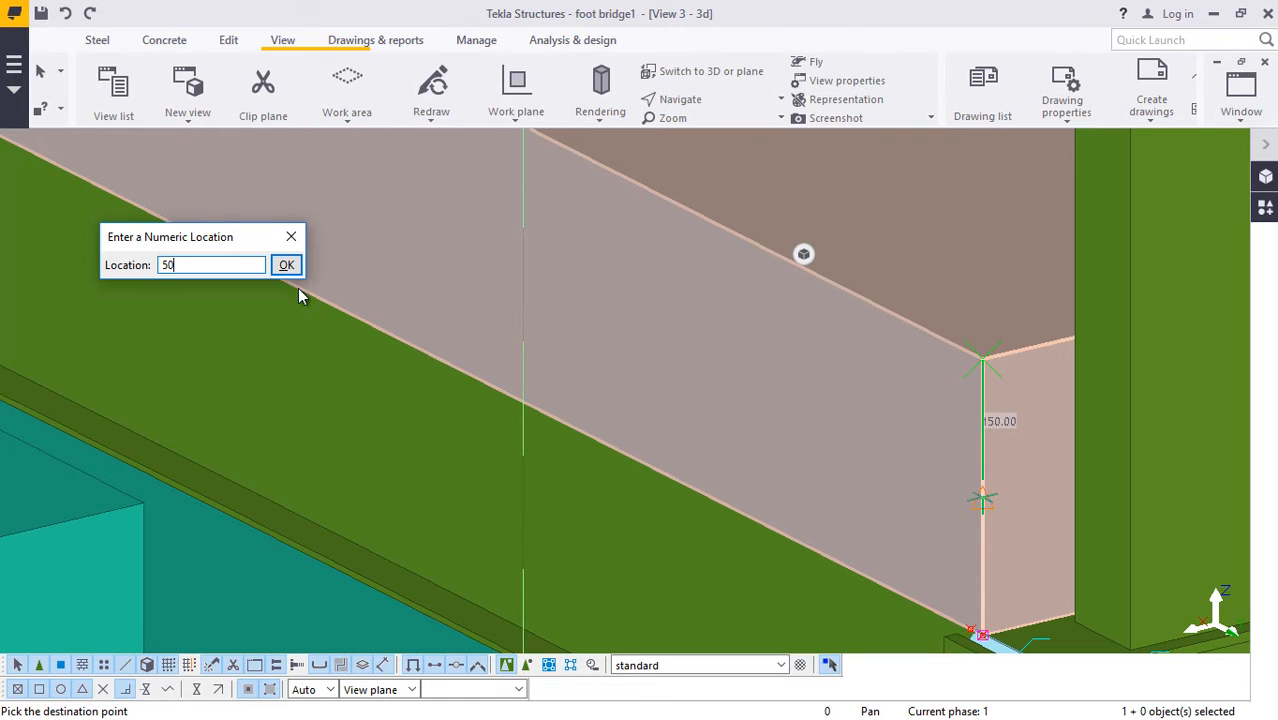
click(286, 264)
scroll(826, 303, down, 2)
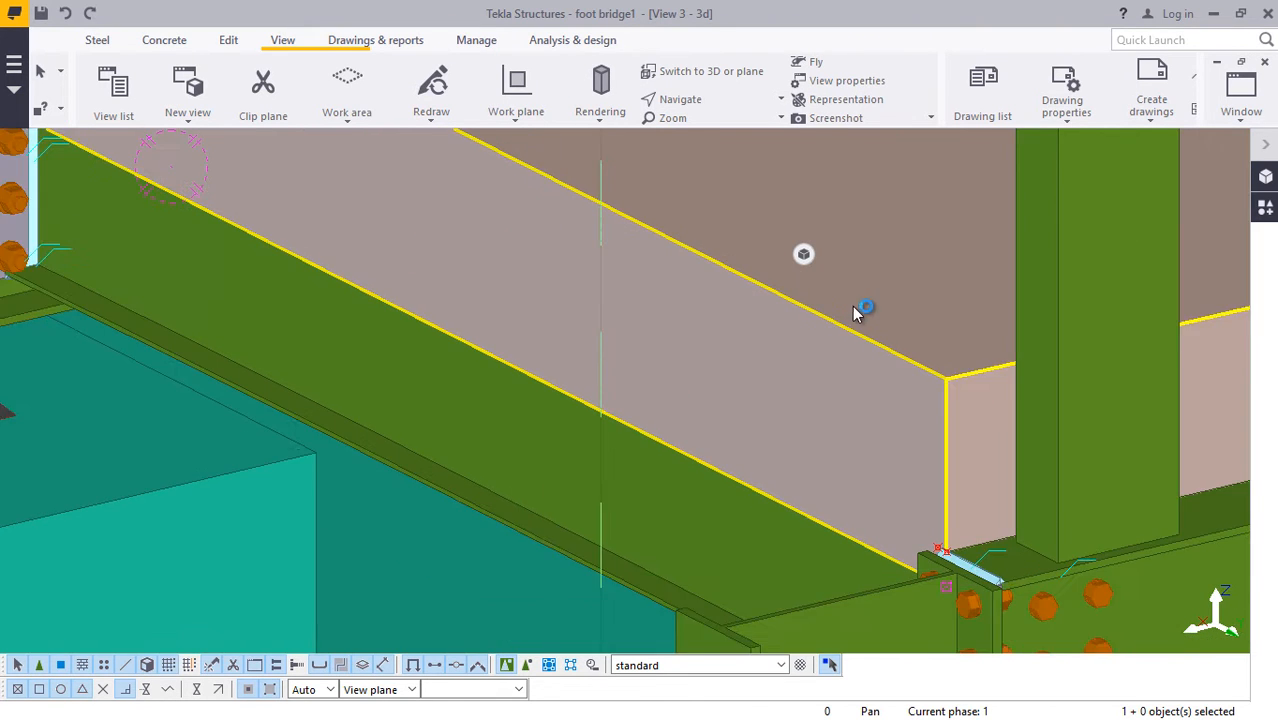
Examine the lowered slab from beneath, around the abutment block, the cross beams and the studded metal deck.
click(718, 104)
click(712, 124)
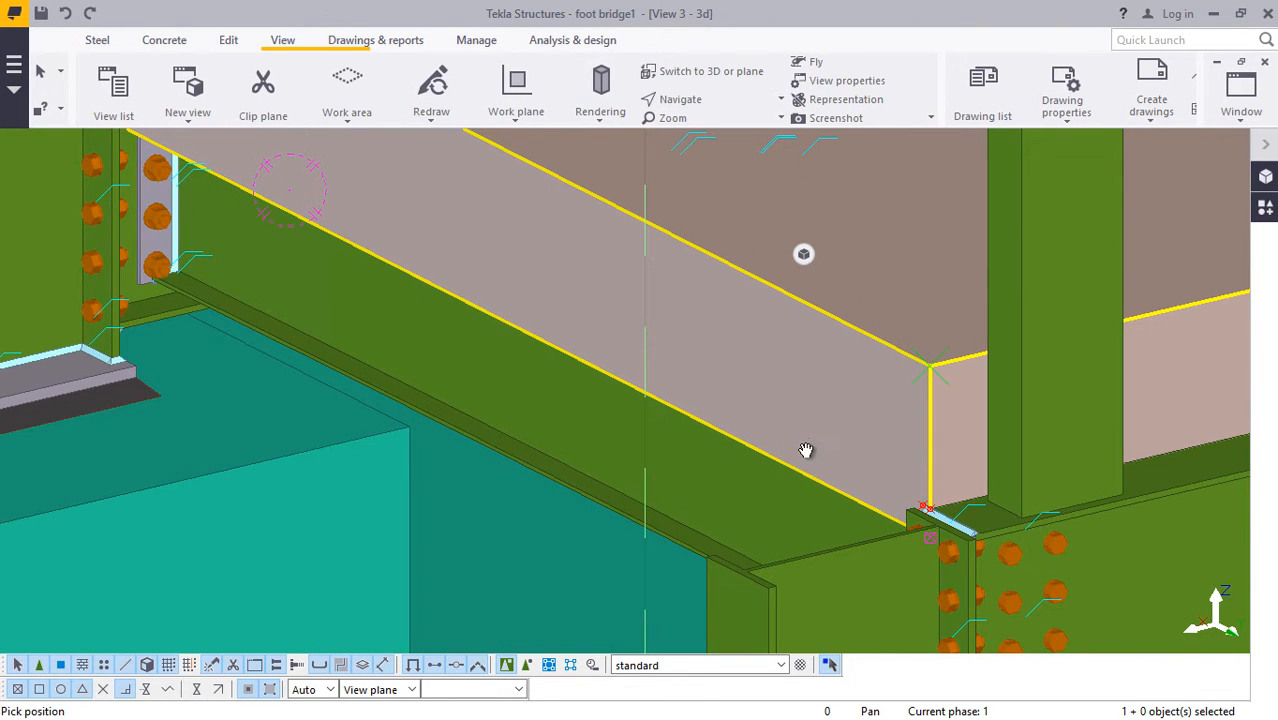
drag(808, 409, 1055, 431)
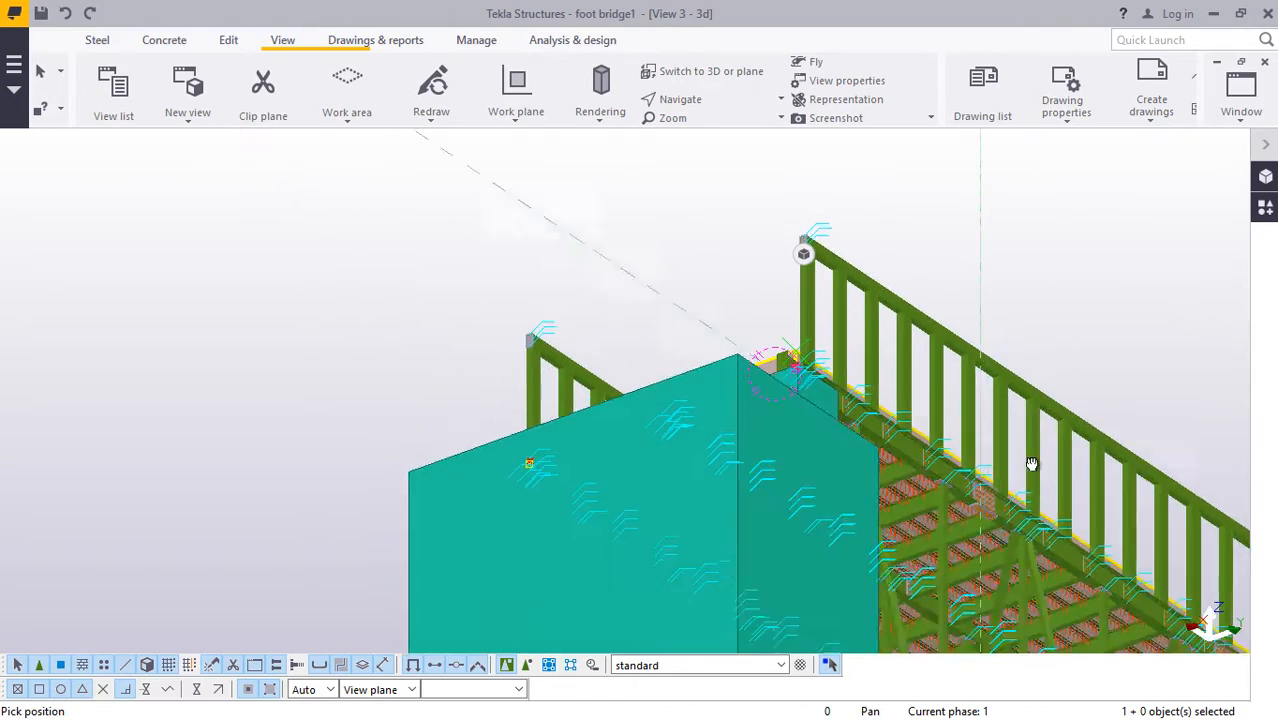
scroll(1010, 490, up, 8)
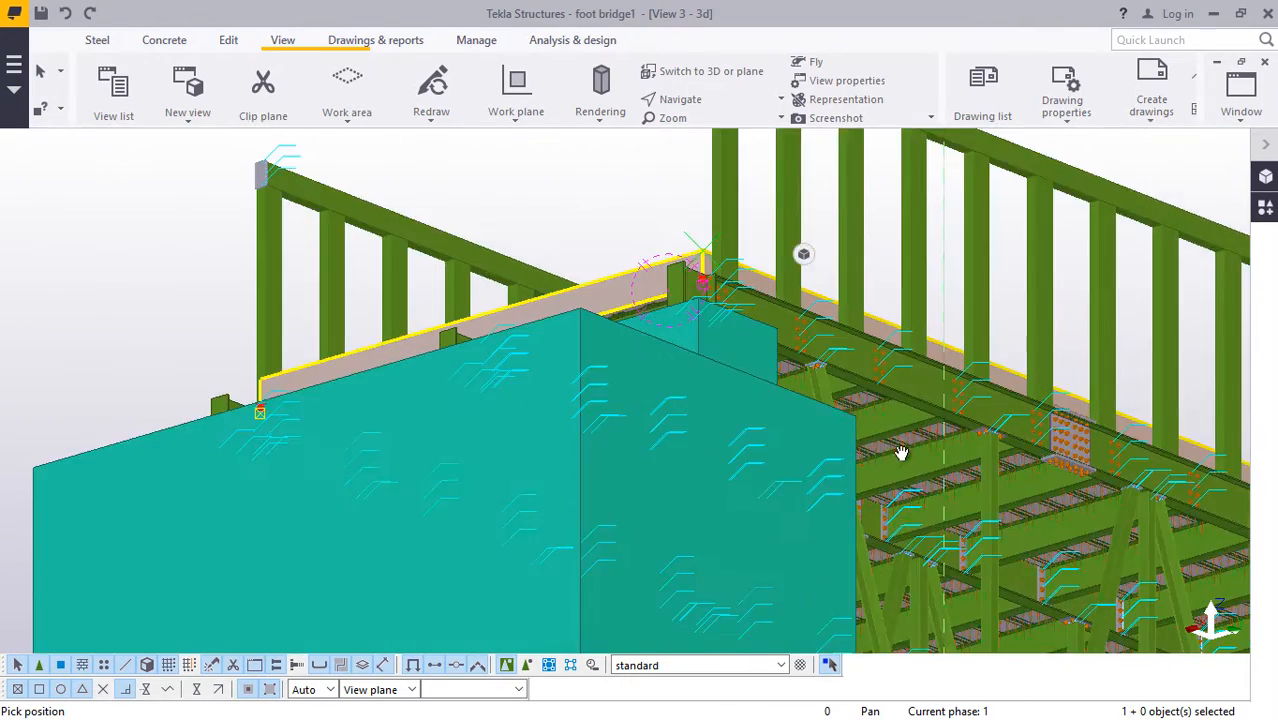
scroll(961, 416, up, 4)
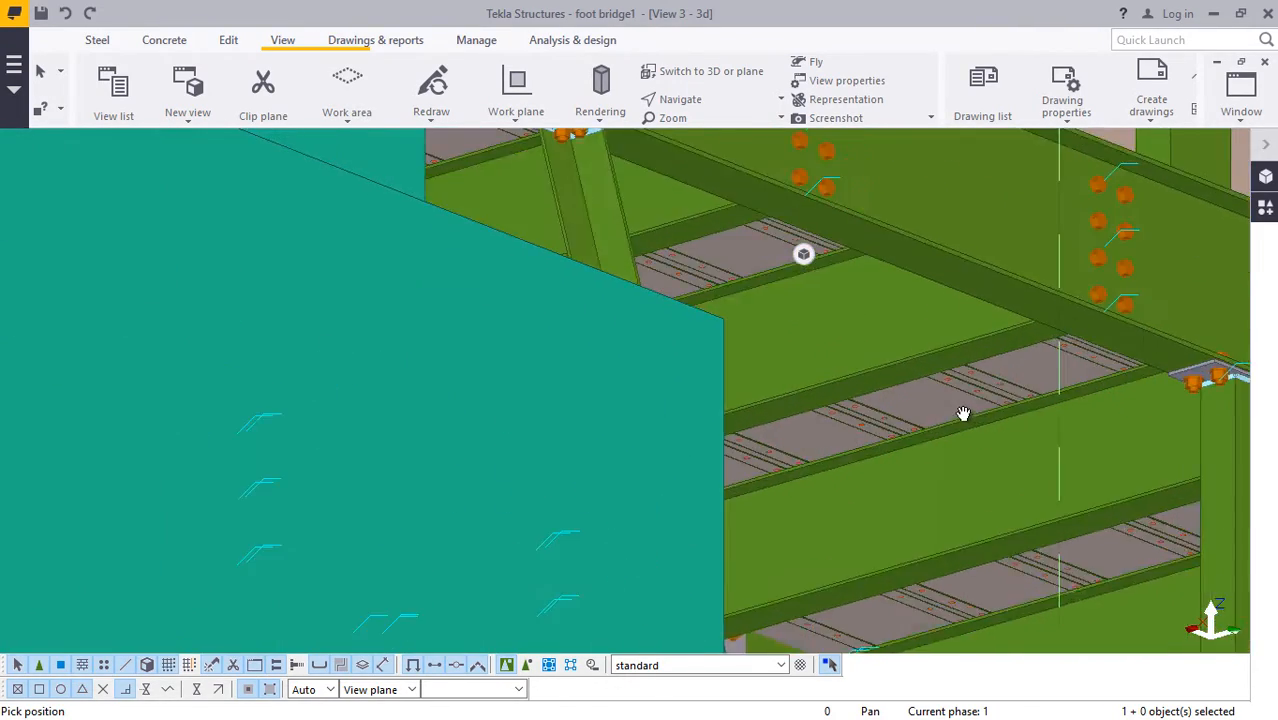
scroll(998, 380, down, 3)
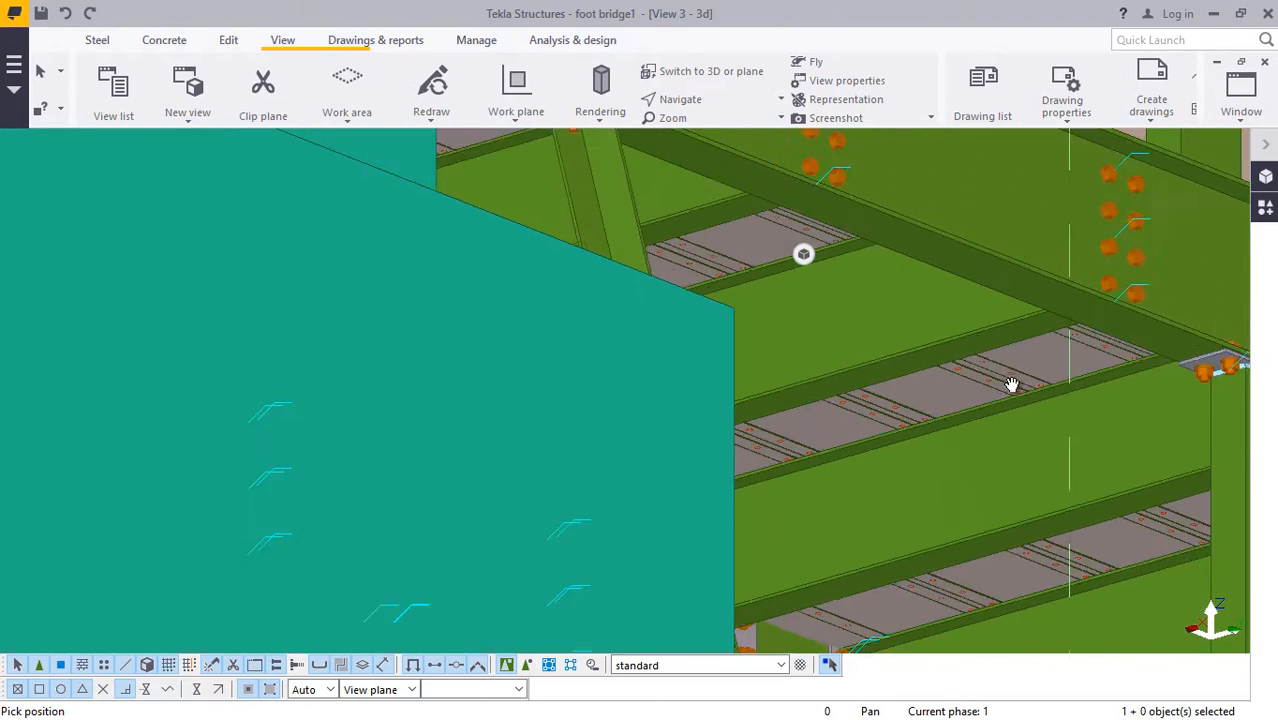
ctrl+middle_drag(953, 325, 284, 207)
right_click(232, 194)
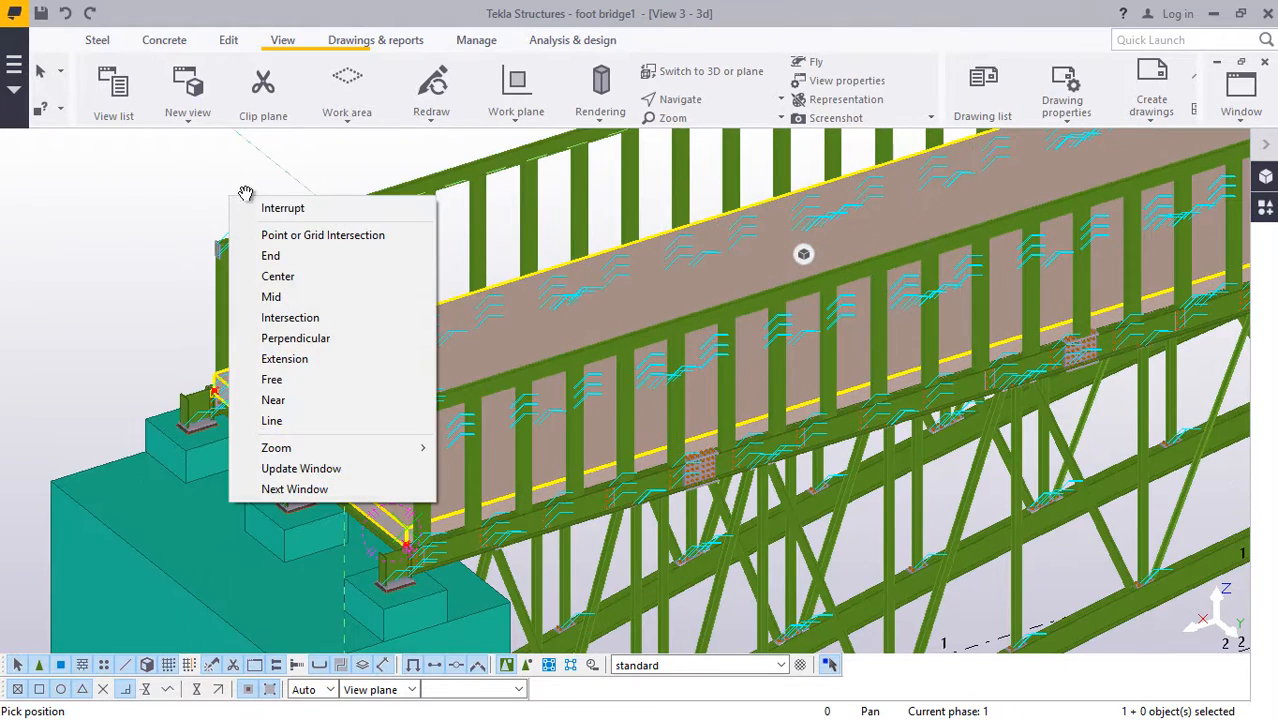
click(264, 204)
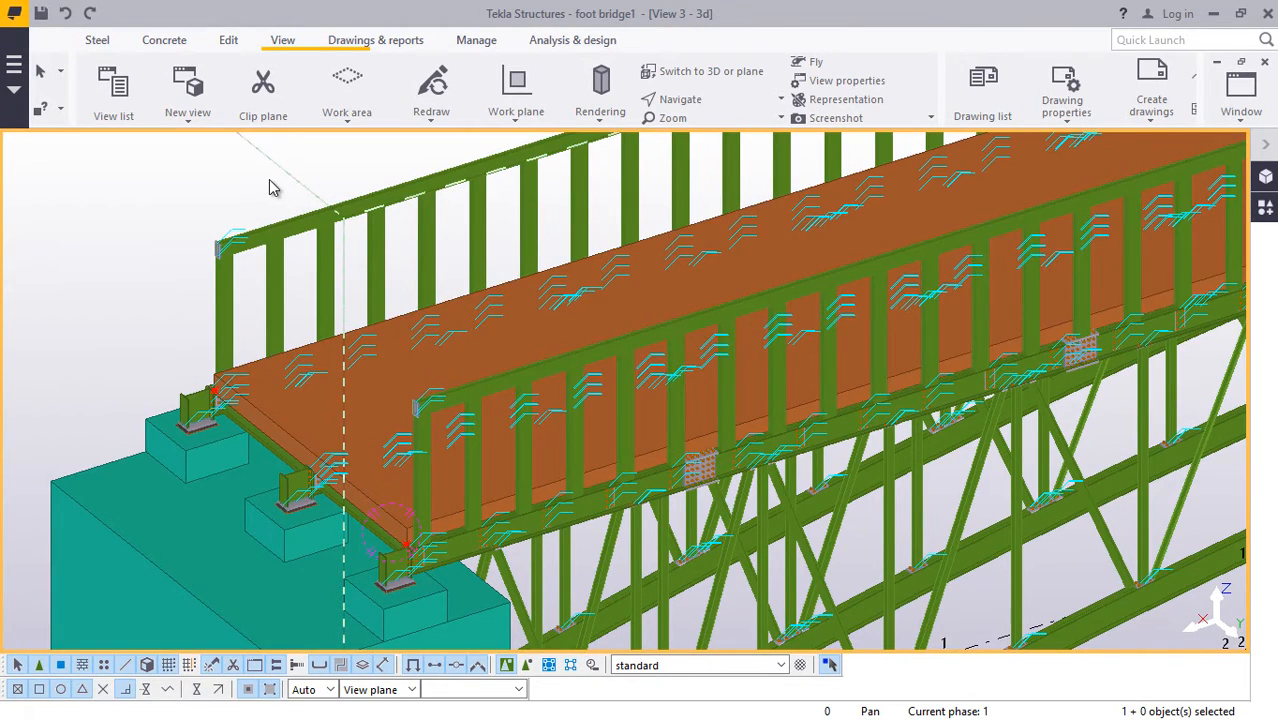
Examine the slab's end against the girder end supports, their base plates and the concrete pedestals on the abutment.
scroll(280, 183, up, 3)
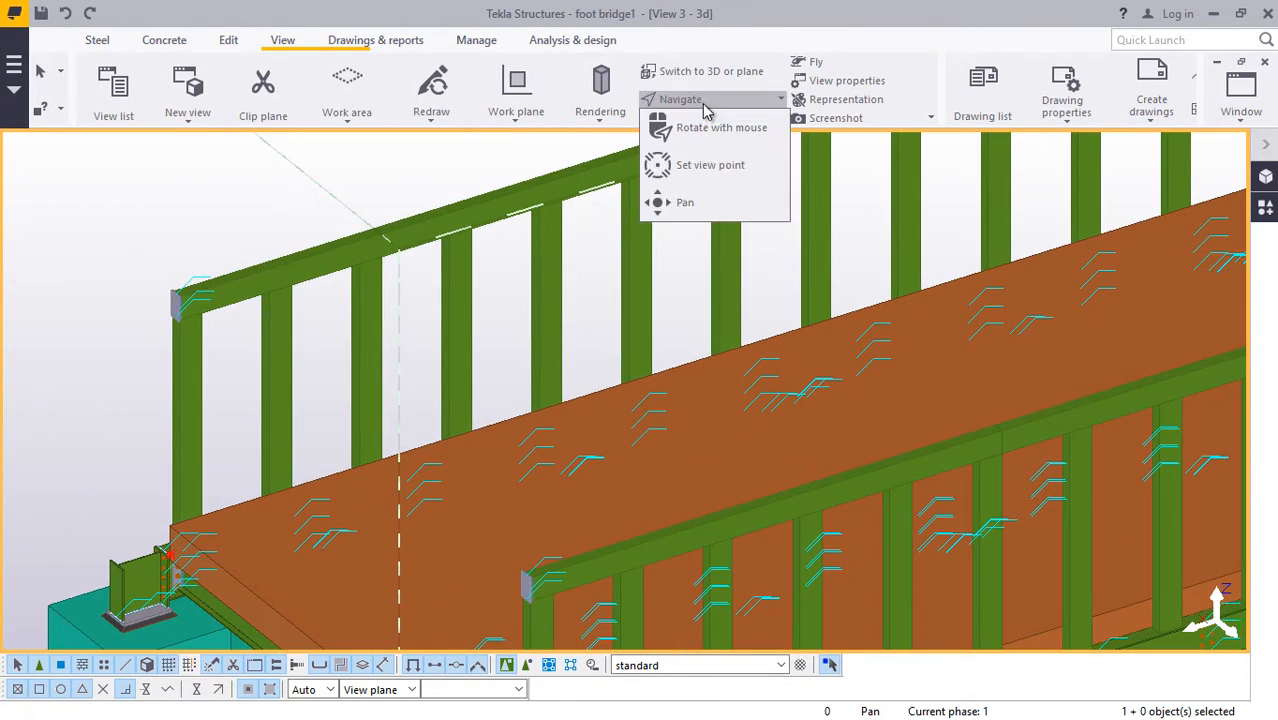
ctrl+middle_drag(646, 368, 819, 285)
scroll(725, 476, down, 4)
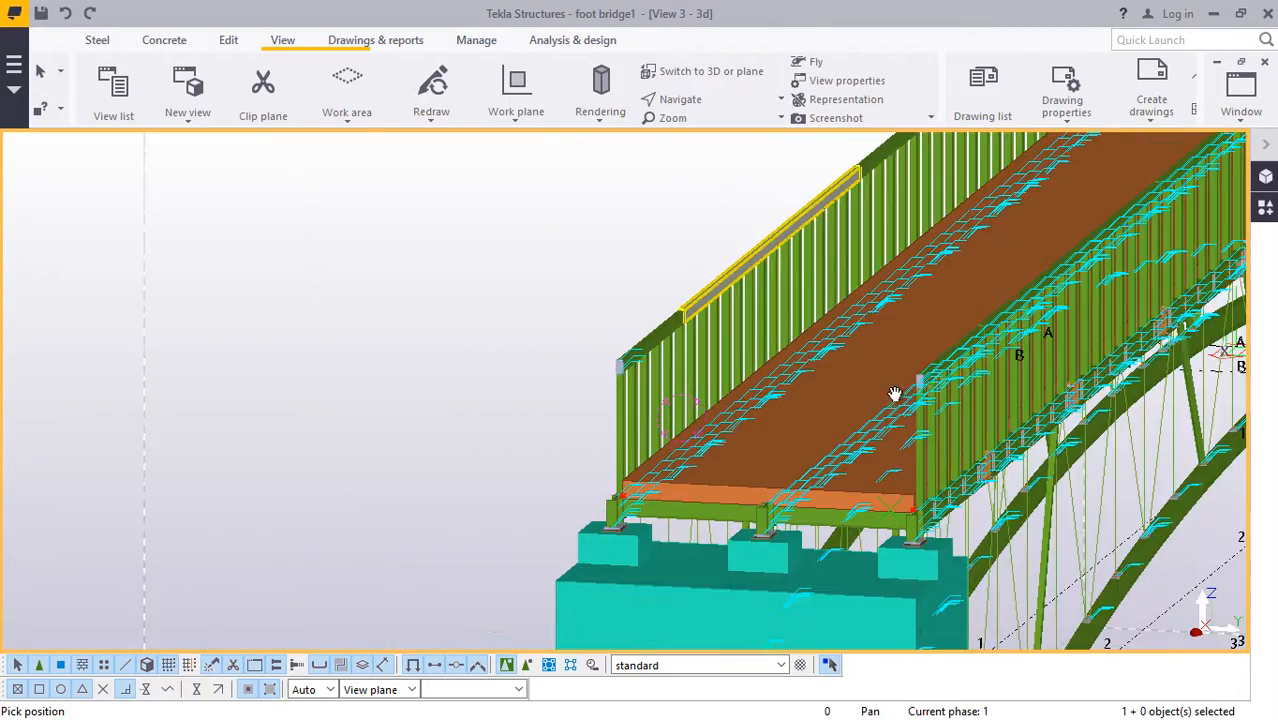
ctrl+middle_drag(986, 383, 456, 594)
scroll(456, 594, up, 5)
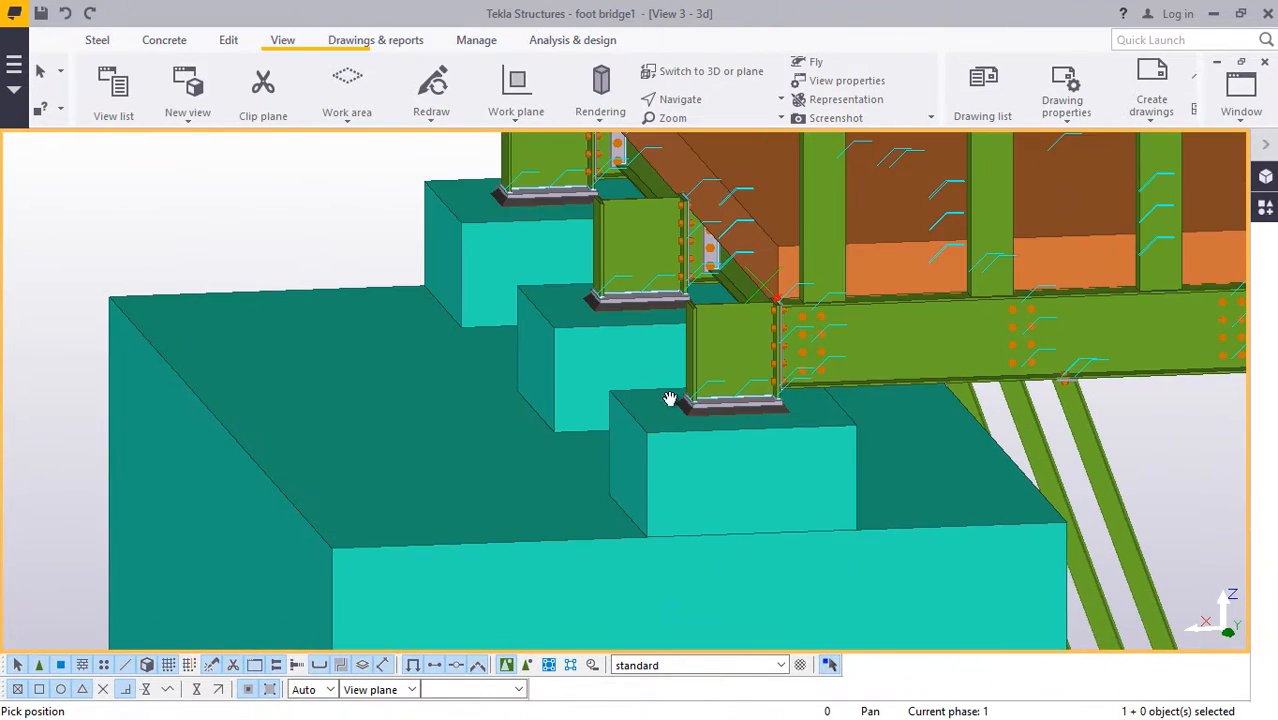
scroll(716, 362, up, 2)
ctrl+middle_drag(751, 356, 830, 388)
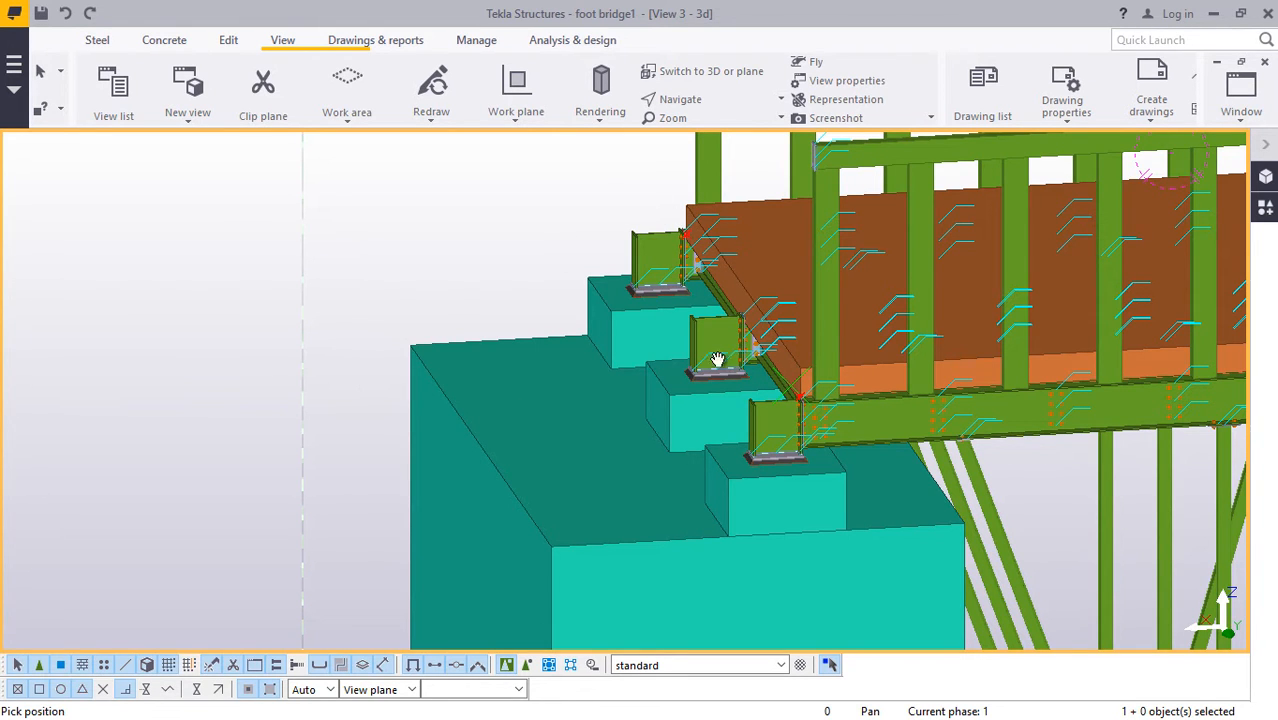
scroll(698, 231, up, 3)
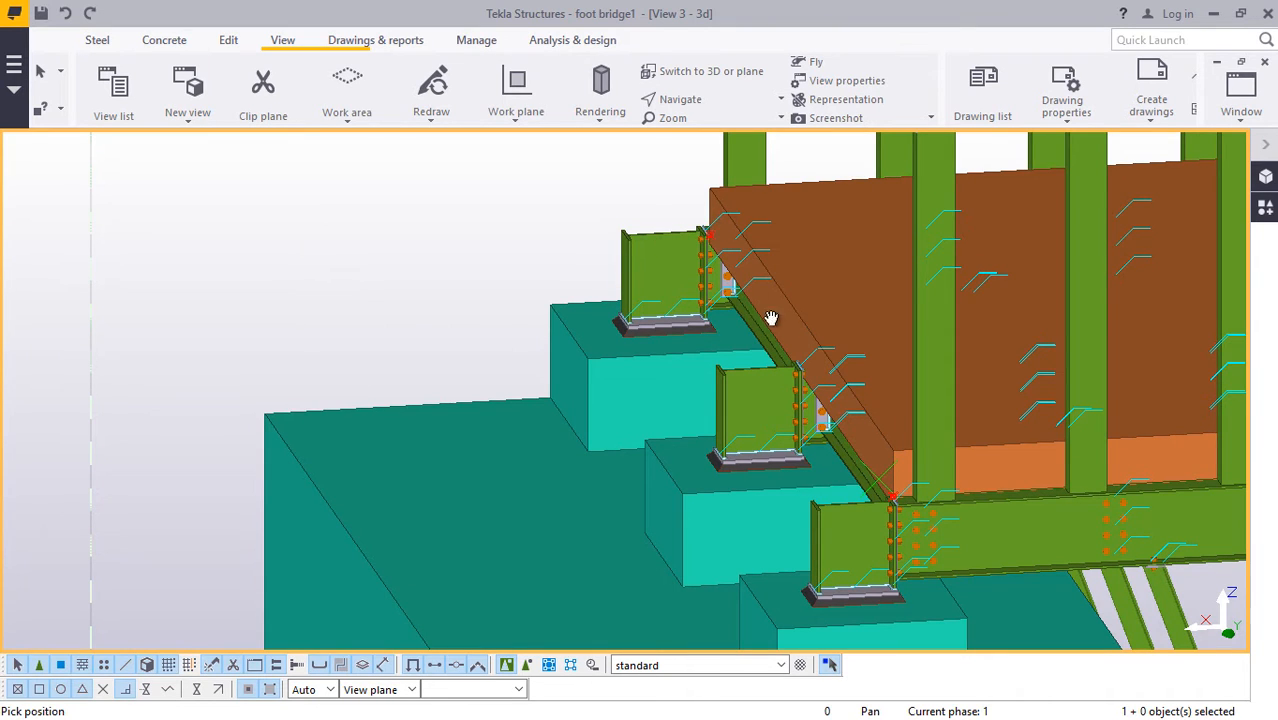
scroll(753, 222, down, 2)
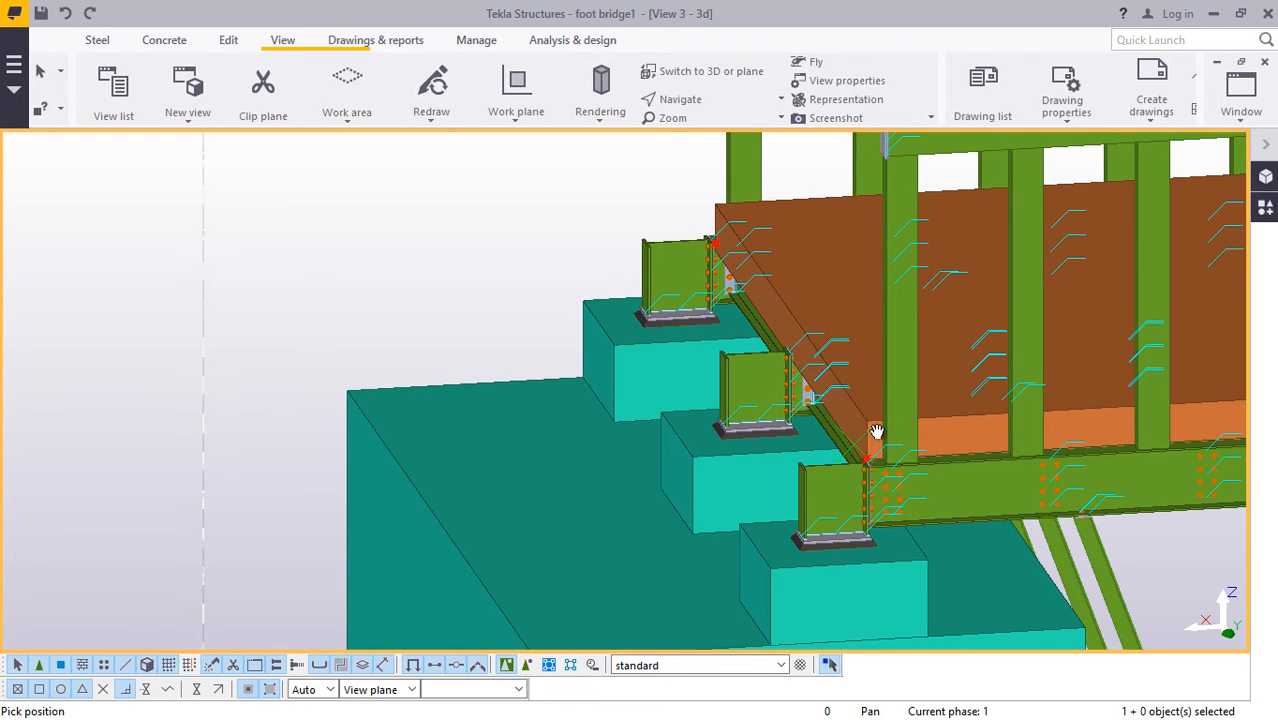
scroll(578, 356, down, 2)
ctrl+middle_drag(693, 379, 696, 350)
scroll(696, 350, up, 3)
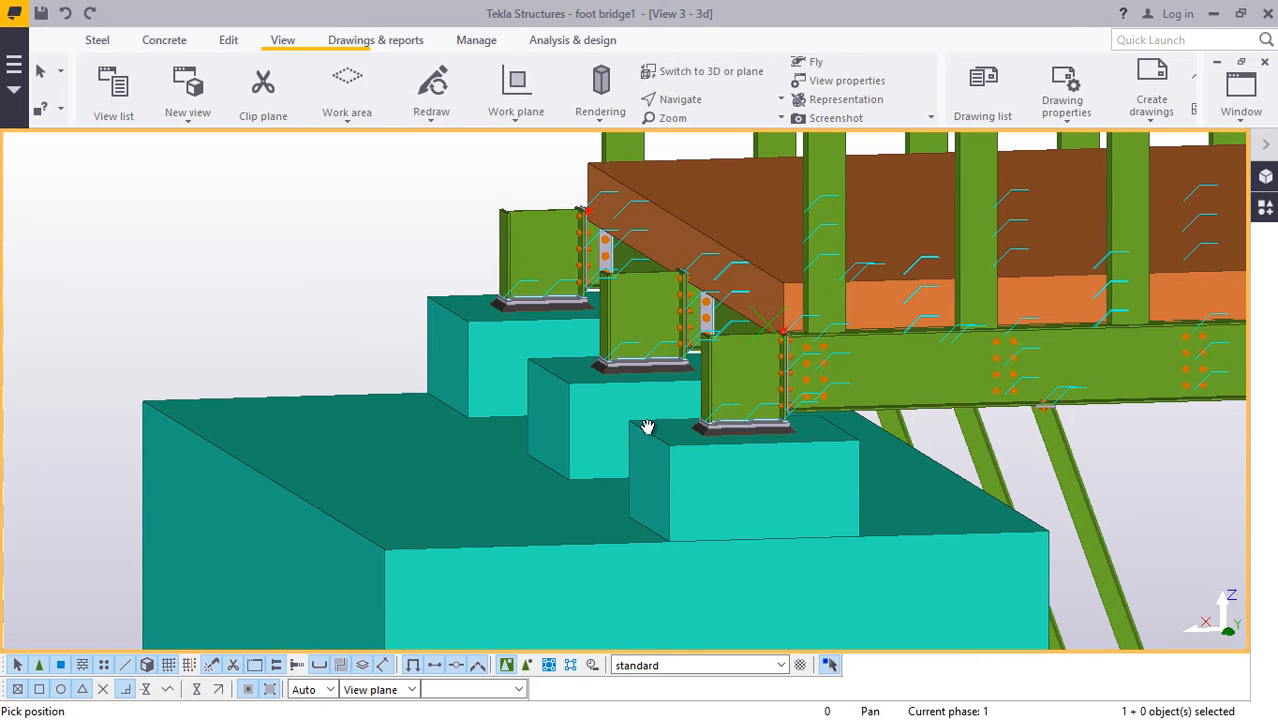
scroll(357, 321, down, 2)
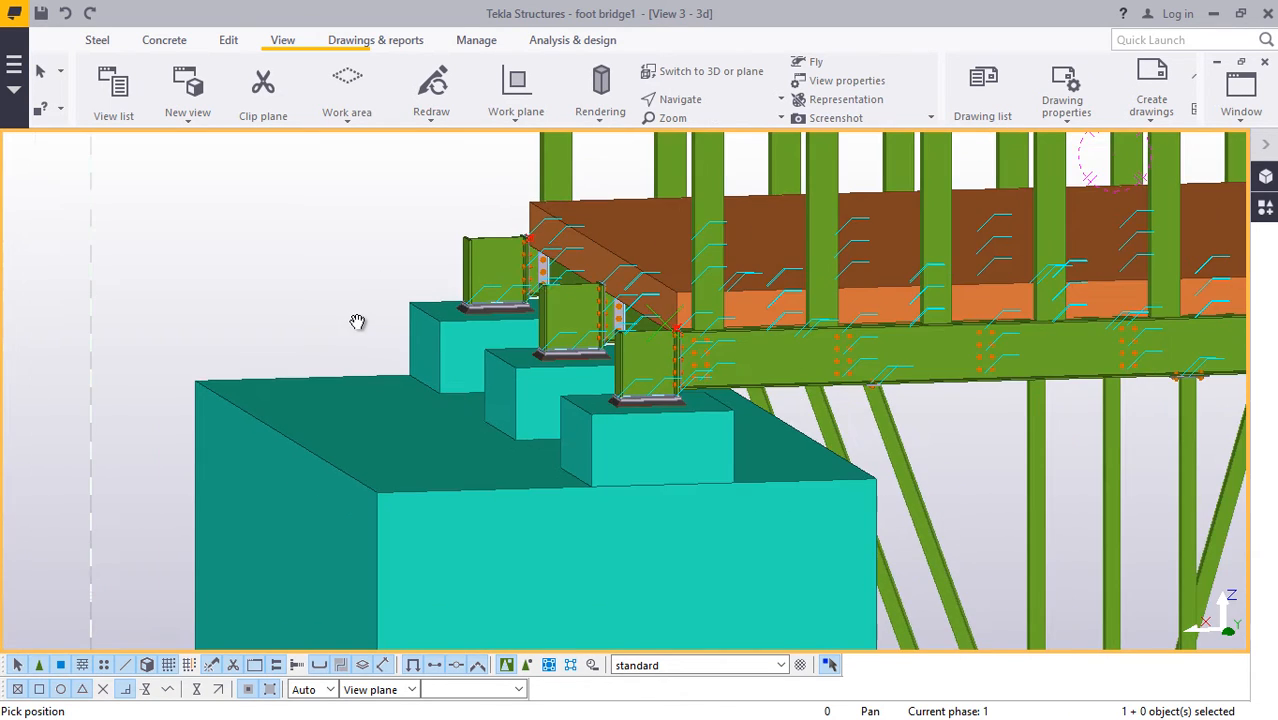
scroll(592, 281, up, 3)
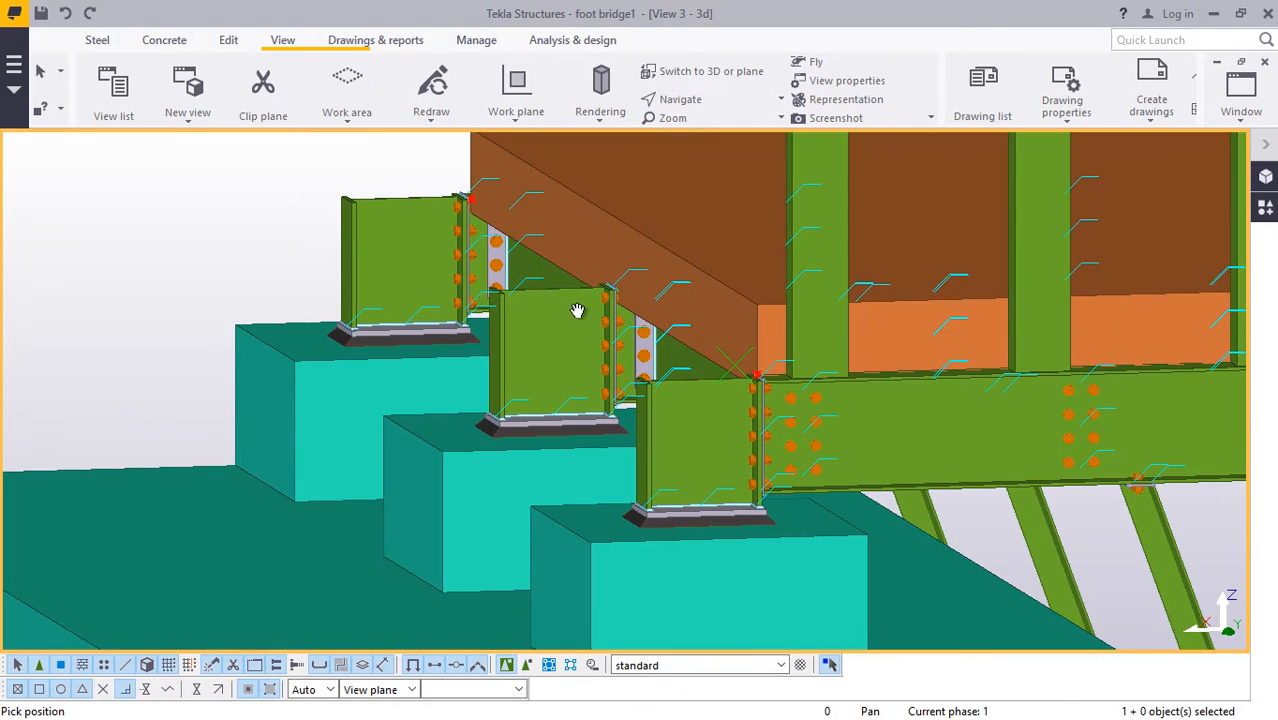
scroll(399, 311, down, 5)
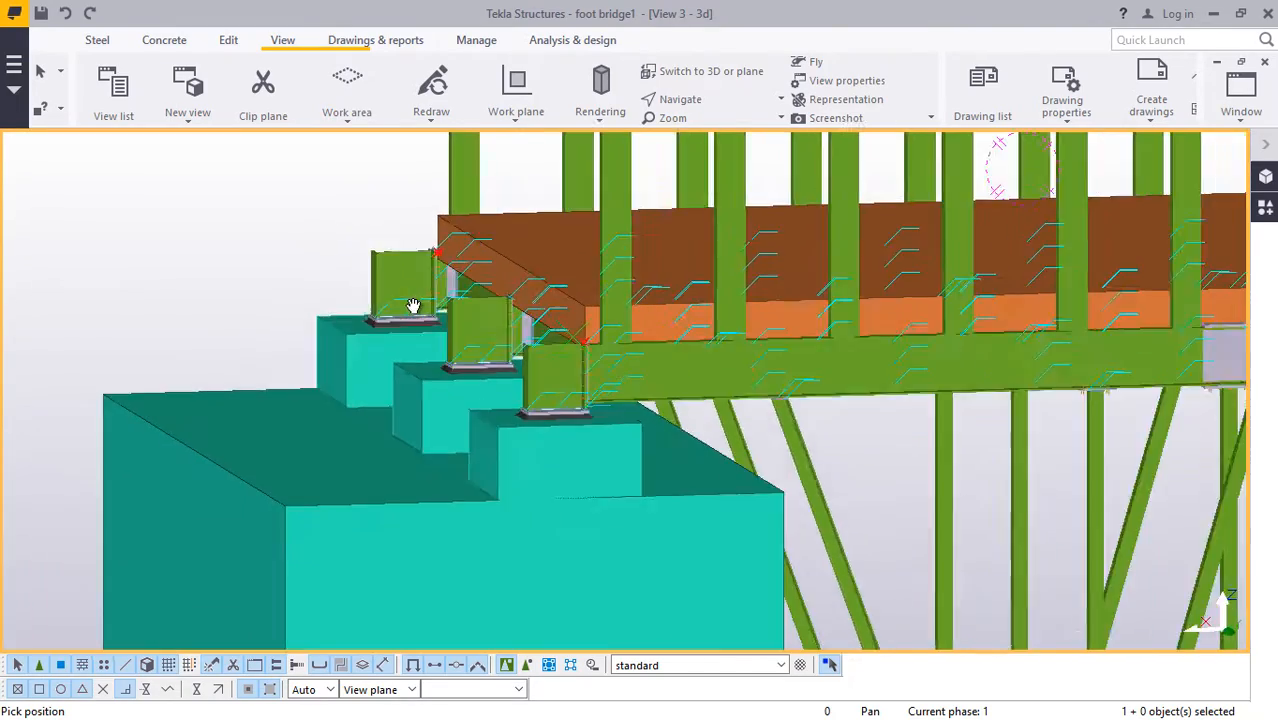
ctrl+middle_drag(593, 277, 637, 310)
scroll(637, 310, up, 10)
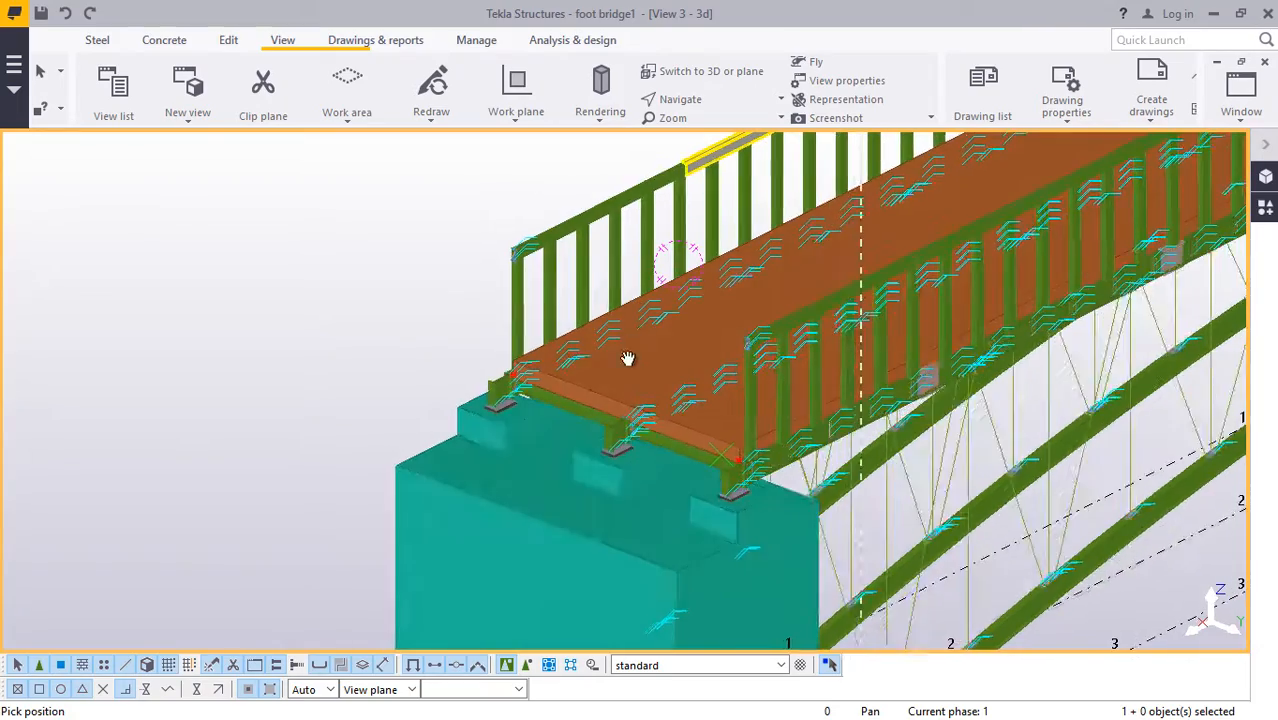
scroll(608, 392, down, 8)
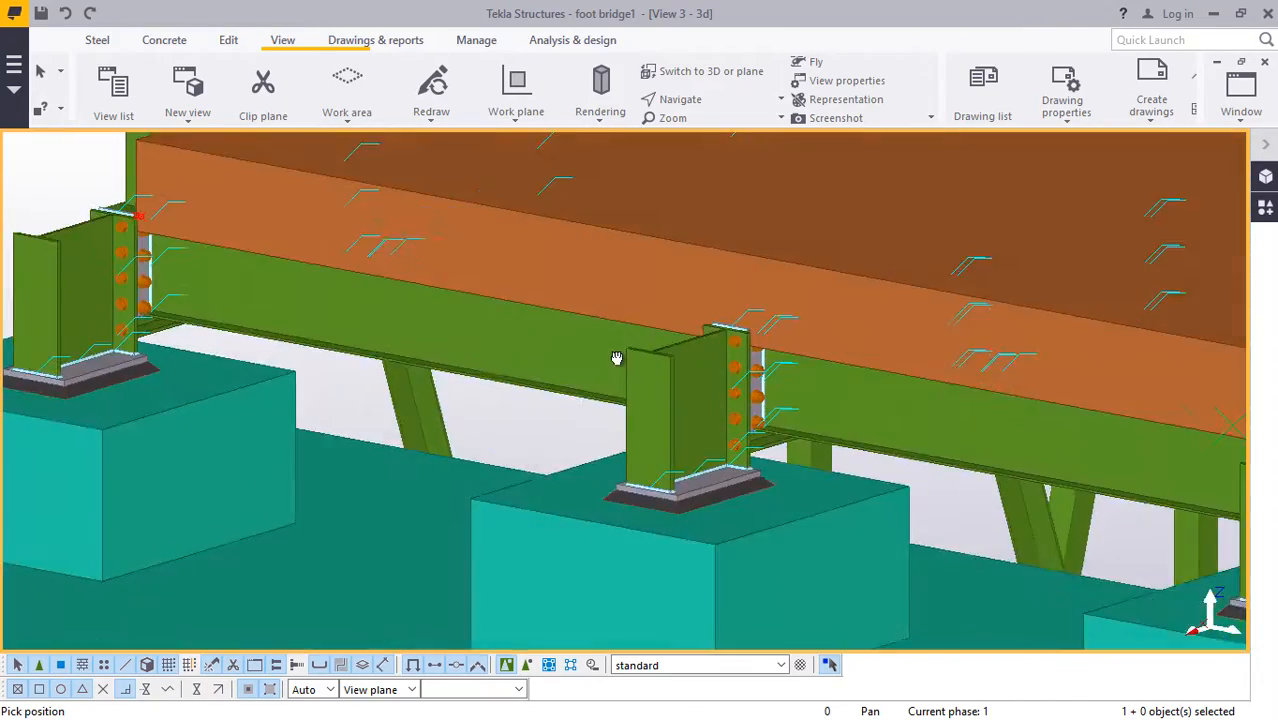
Examine the concrete slab's end at the middle girder support and its fit along the deck between the railings.
scroll(597, 387, up, 8)
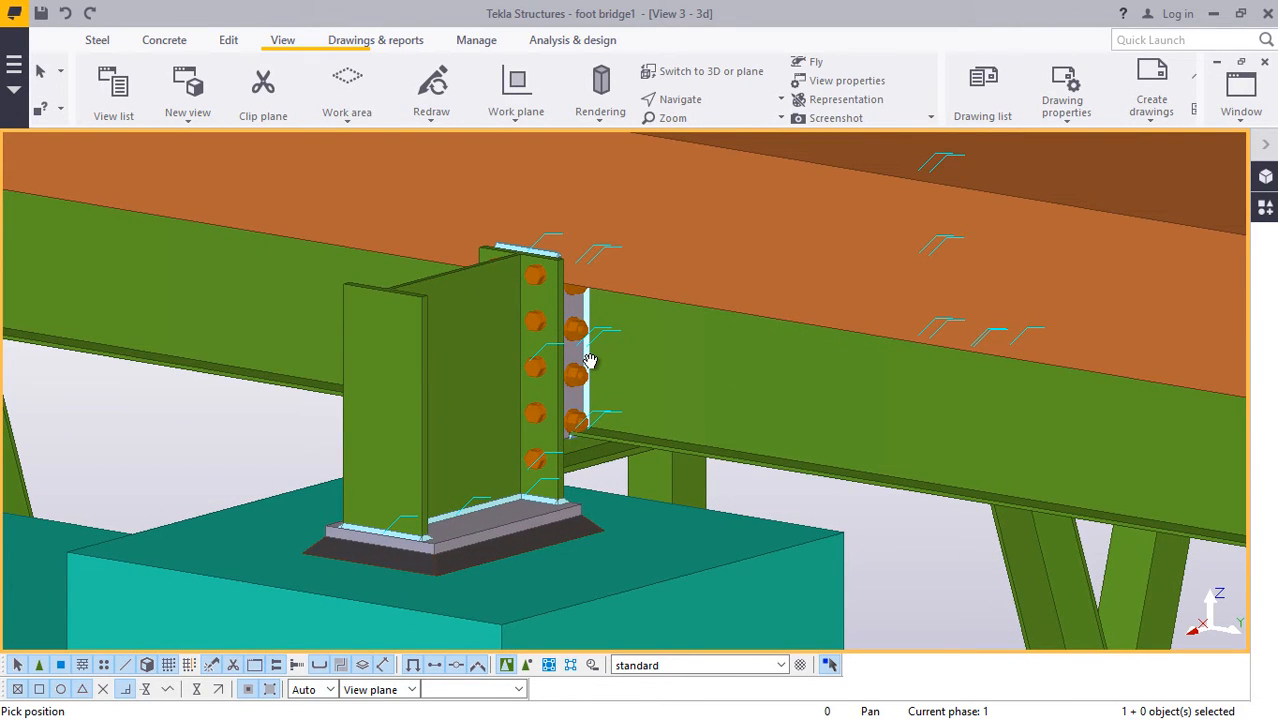
scroll(575, 376, down, 5)
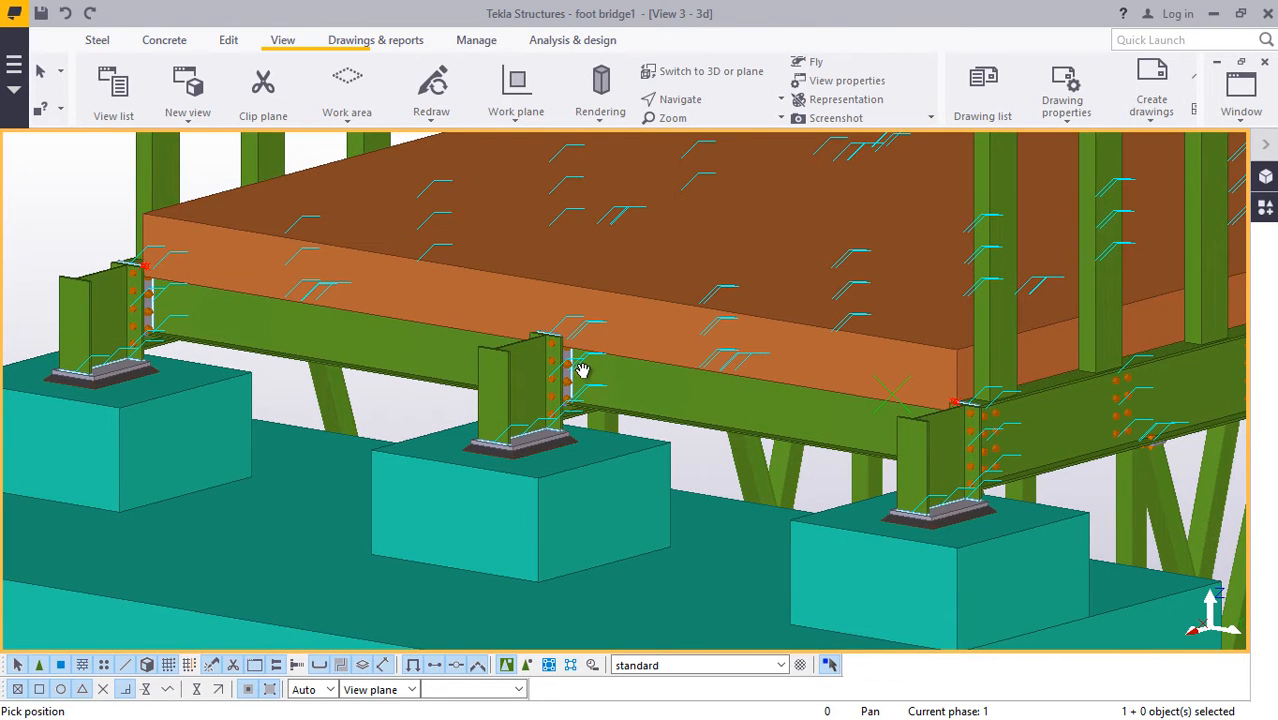
ctrl+middle_drag(633, 374, 641, 334)
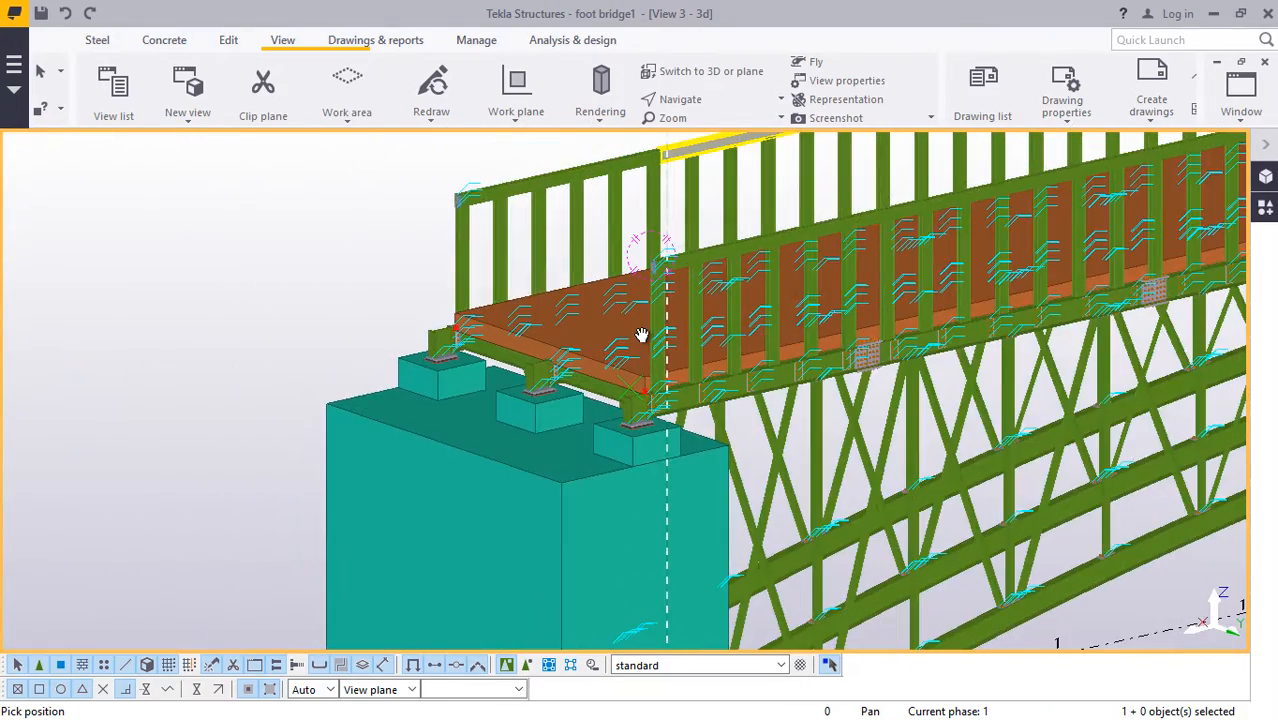
scroll(637, 373, up, 4)
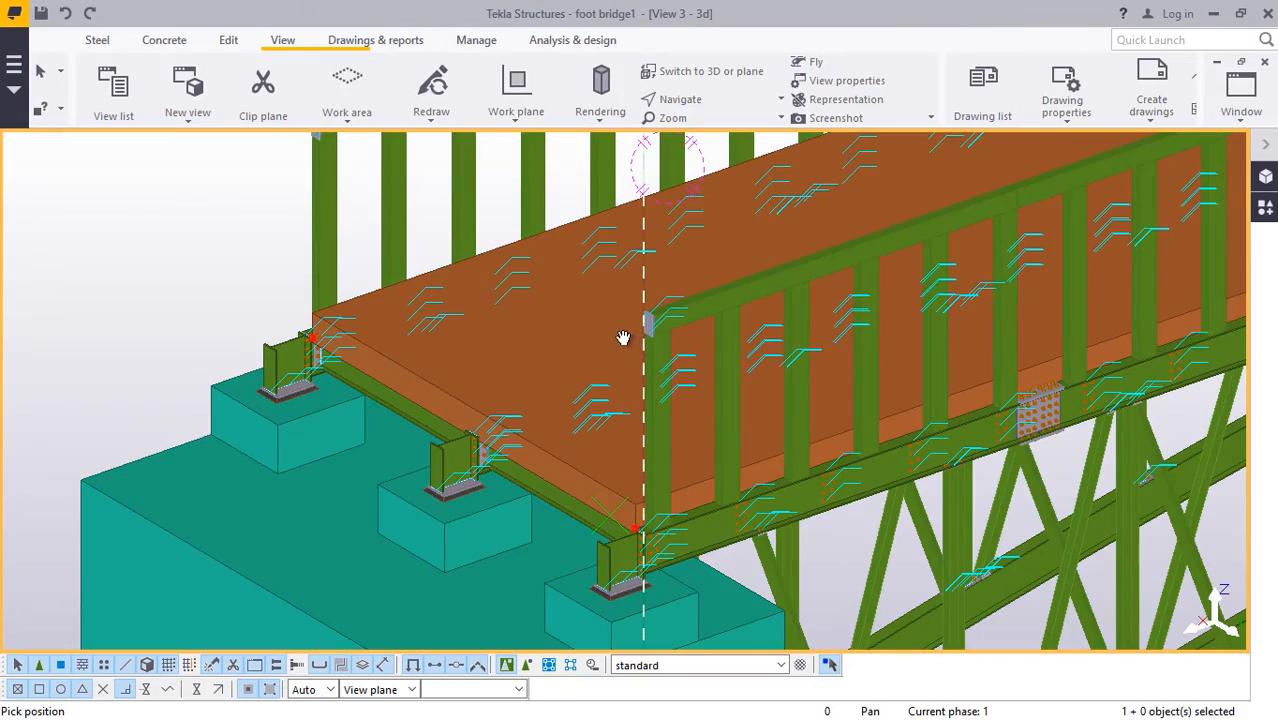
ctrl+middle_drag(565, 333, 802, 358)
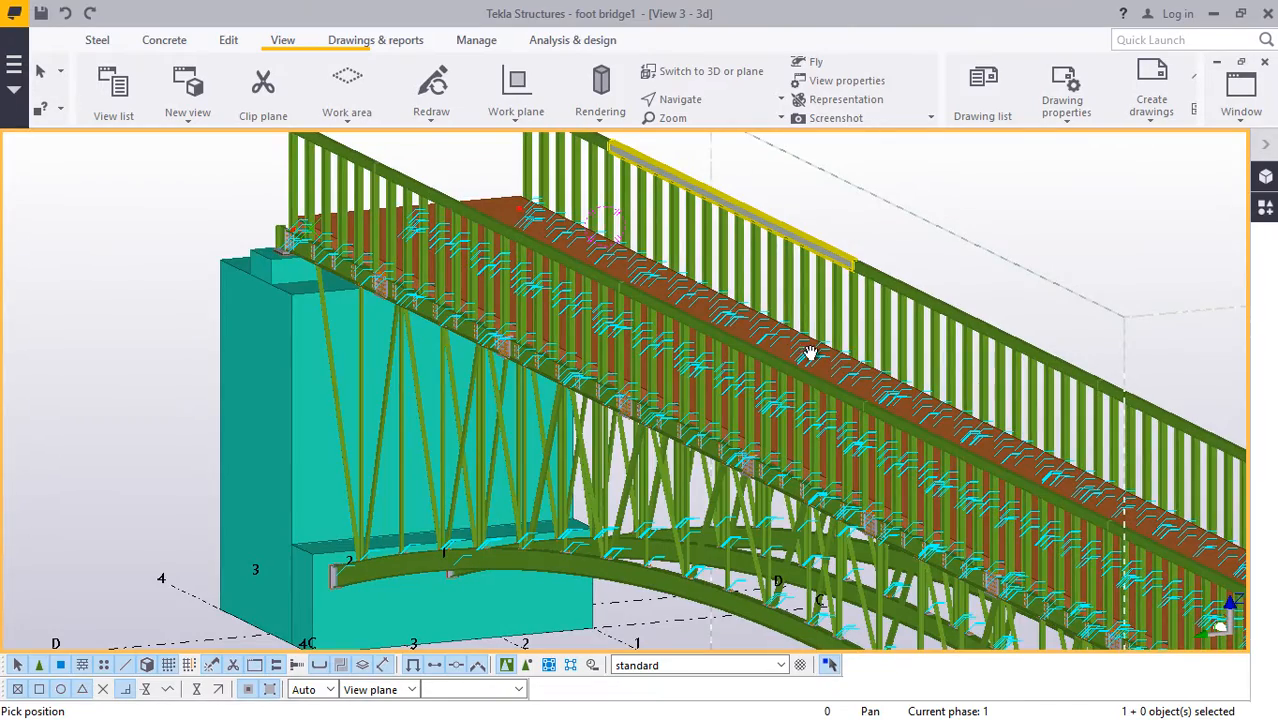
scroll(790, 354, up, 3)
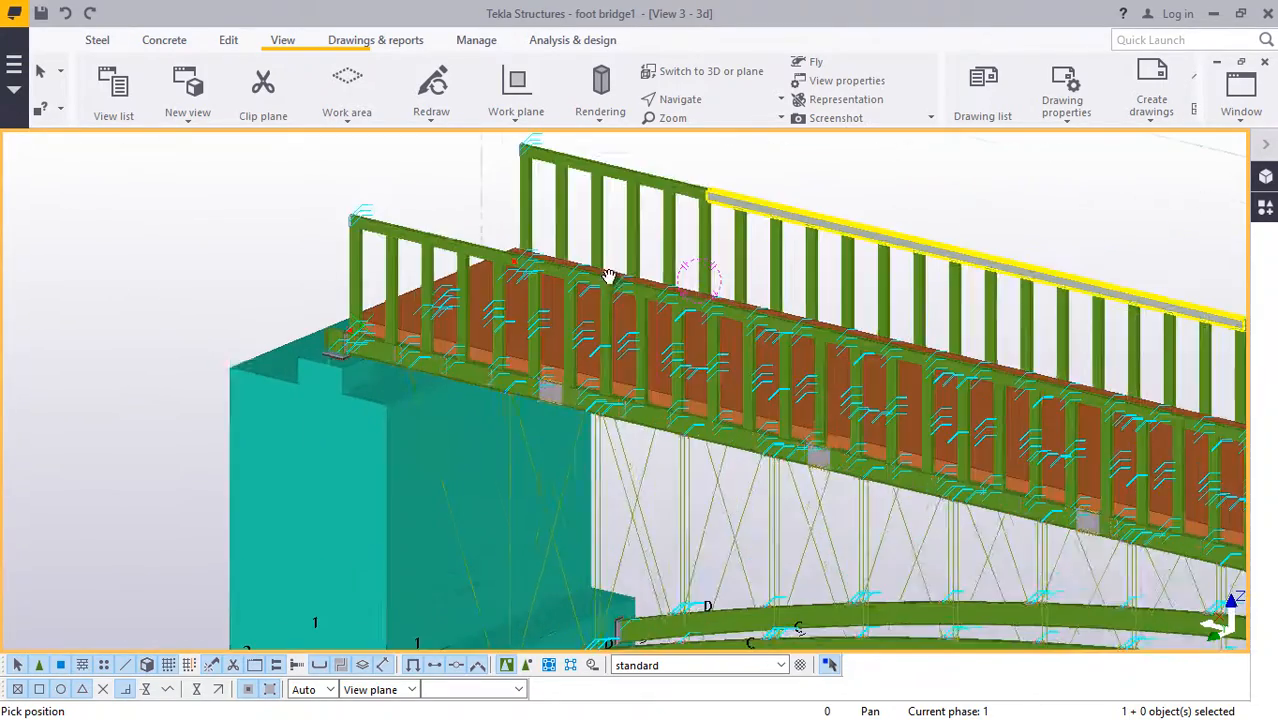
Examine the slab's end corner where it meets the edge girder, end railing post and bolted girder support above the abutment.
ctrl+middle_drag(608, 276, 1141, 294)
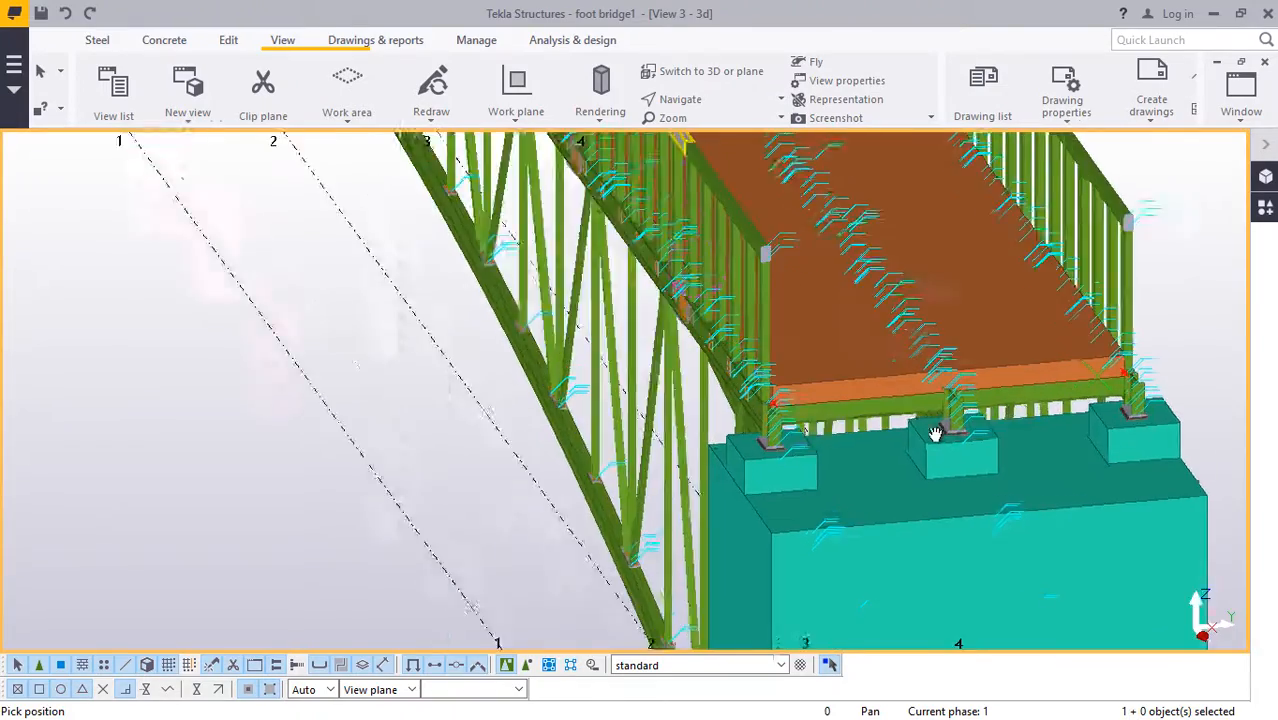
scroll(935, 433, up, 5)
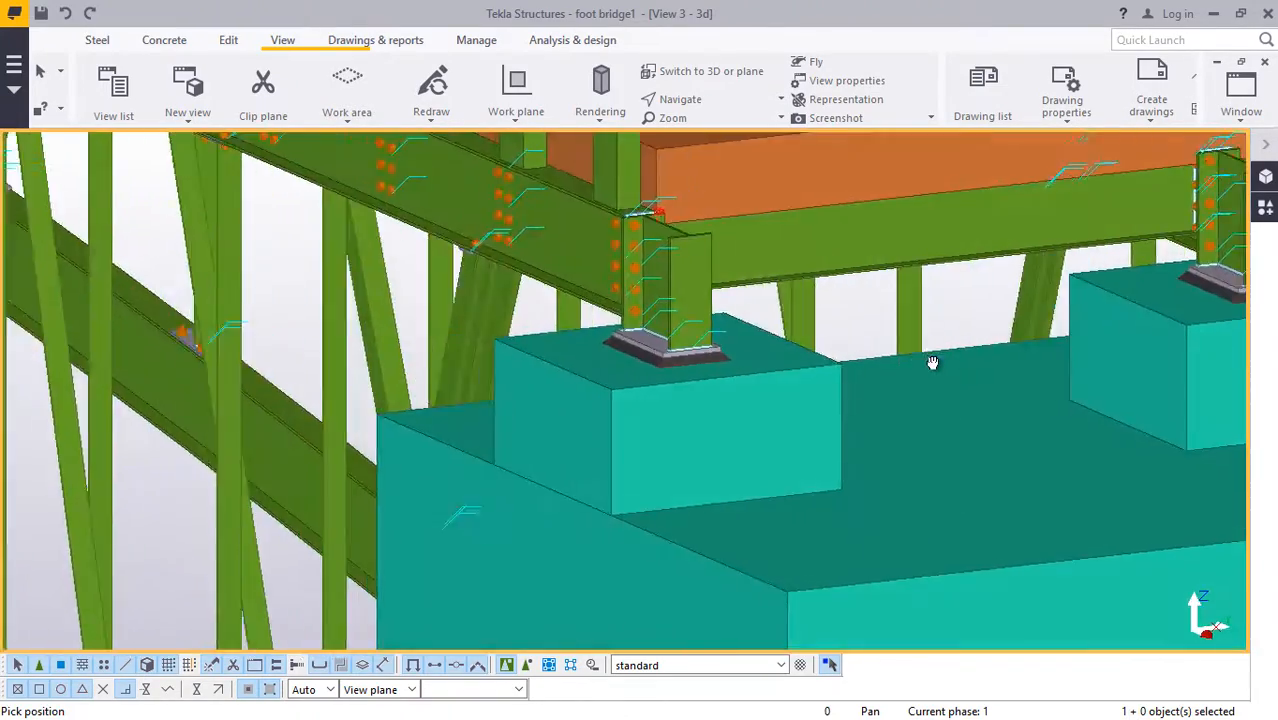
middle_drag(932, 362, 752, 448)
scroll(752, 448, down, 3)
middle_drag(842, 408, 860, 421)
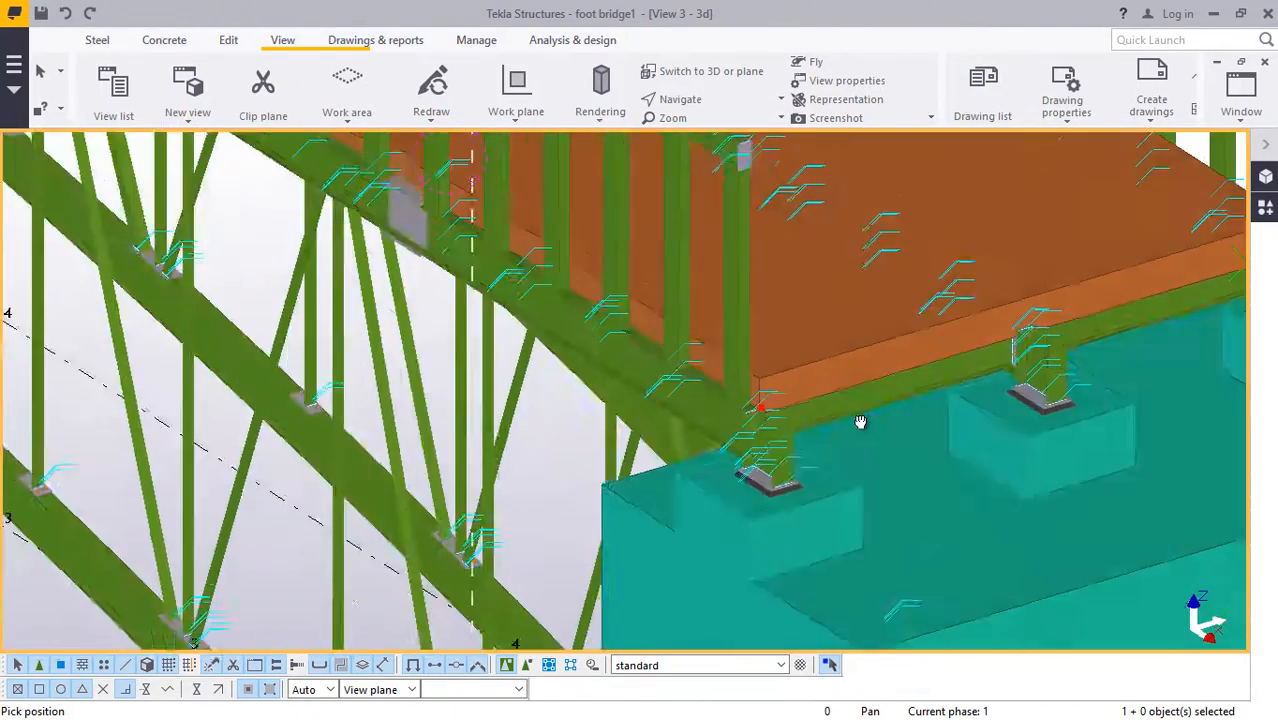
scroll(860, 421, up, 6)
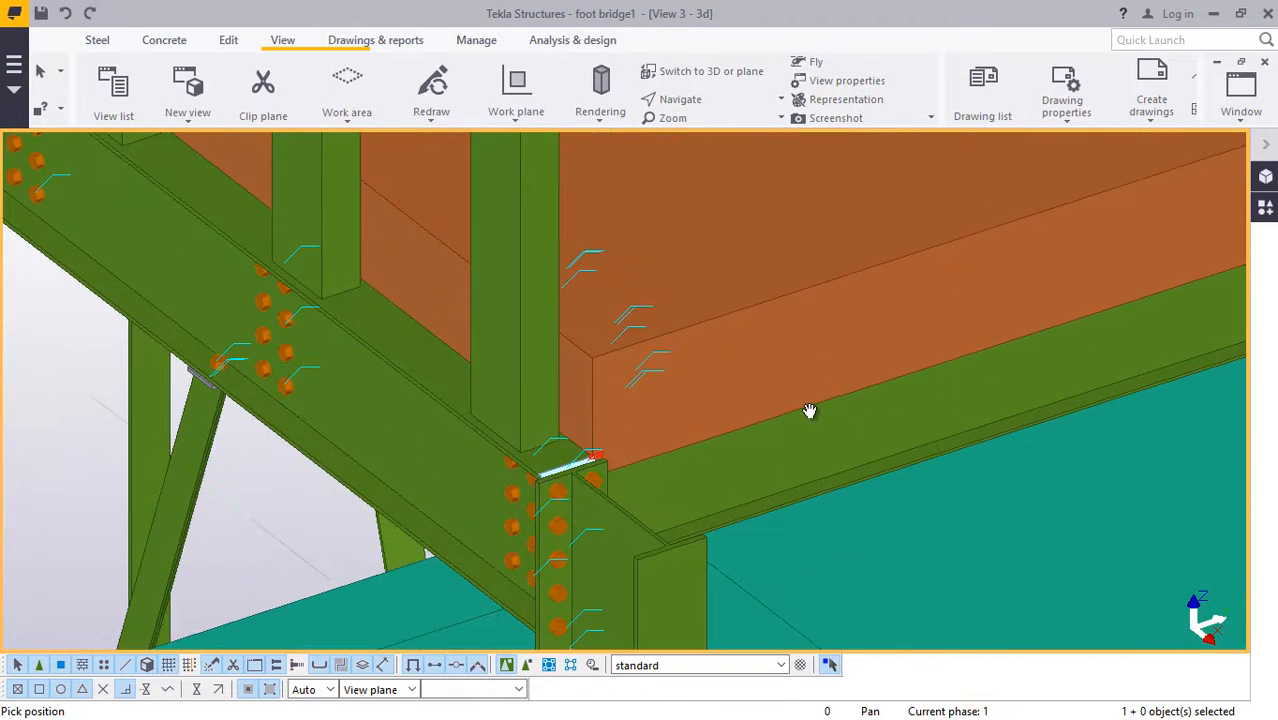